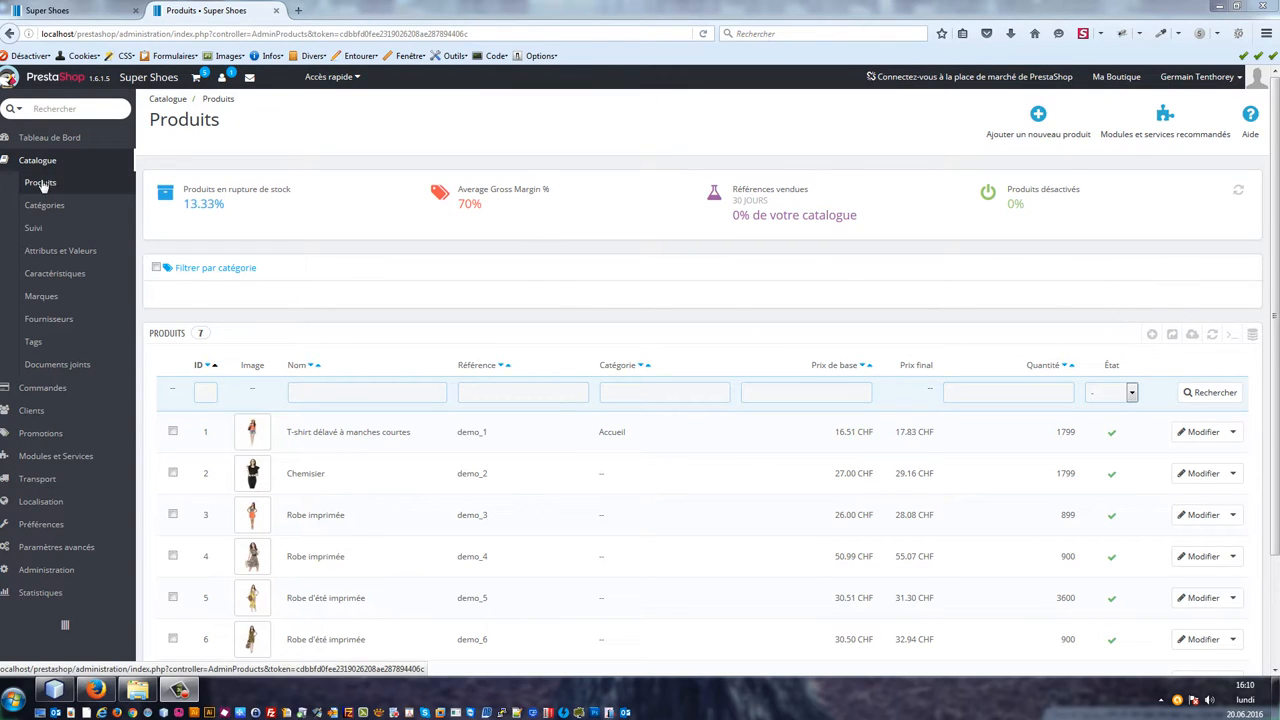
# Step: Add a new product named Chaussure de Sport - Gel Pulse XT B8
pyautogui.click(1153, 335)
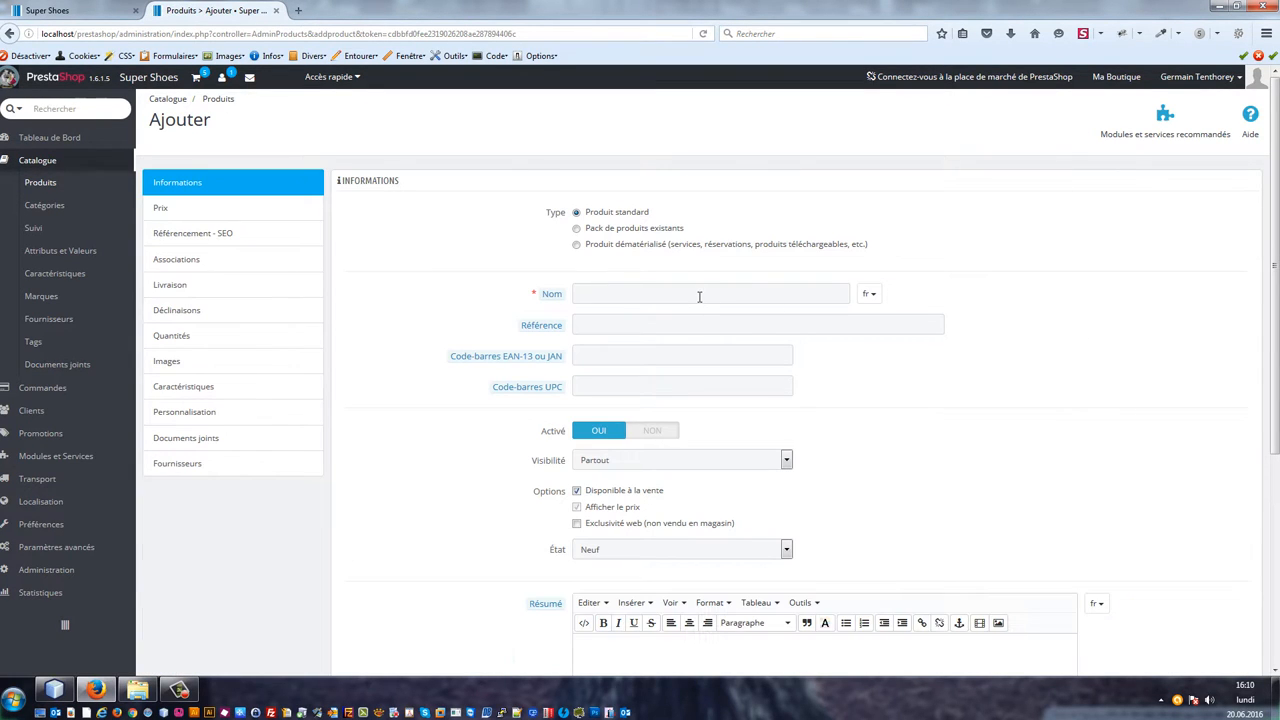
pyautogui.click(700, 292)
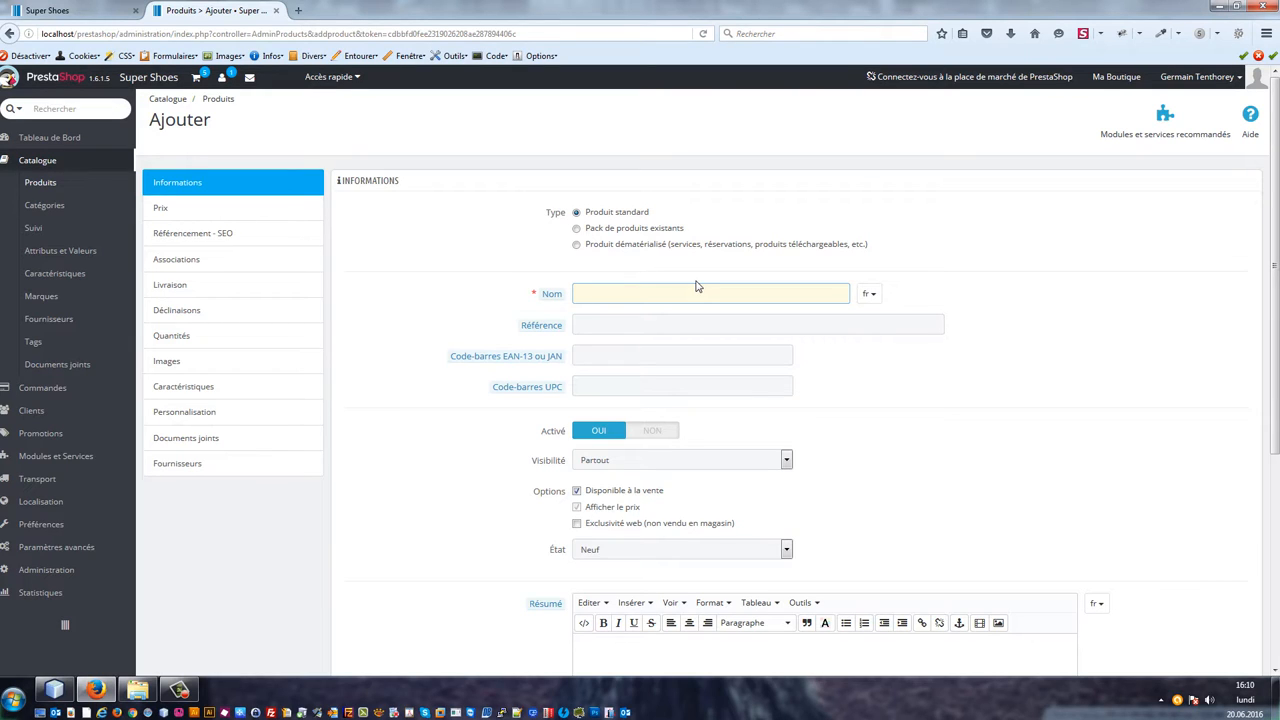
pyautogui.write('Cha')
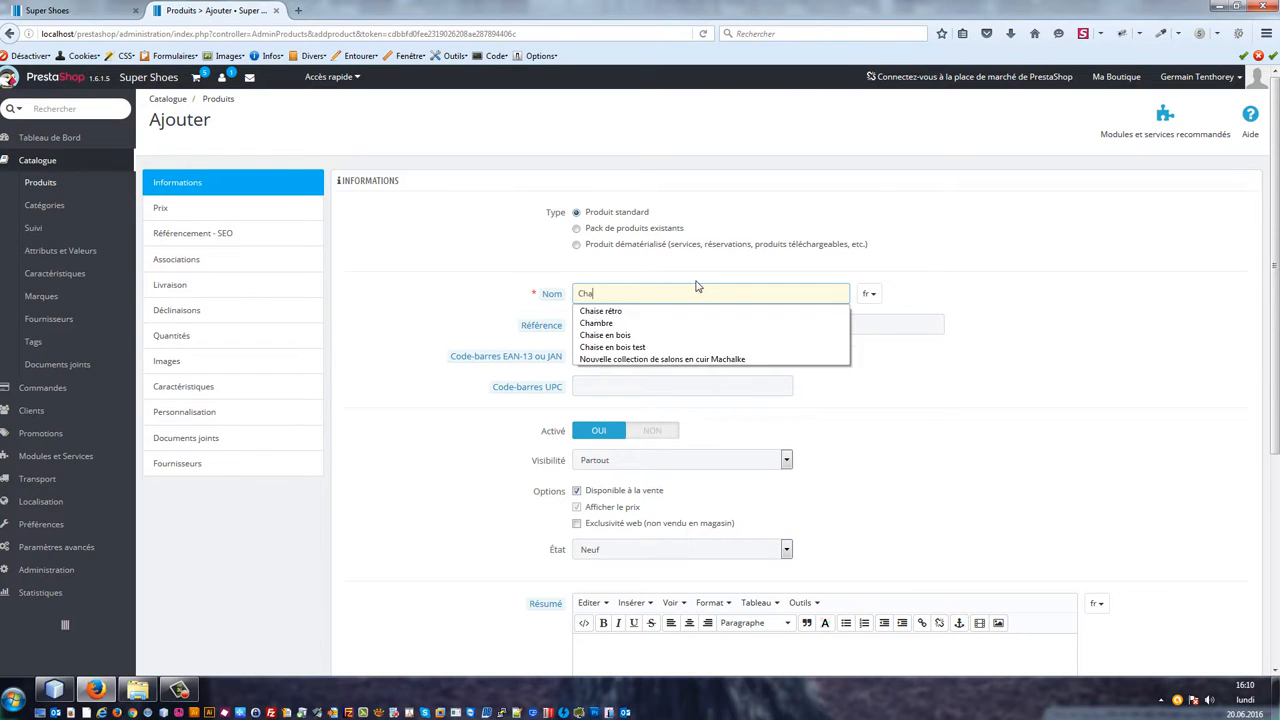
pyautogui.write('ussure de Sport')
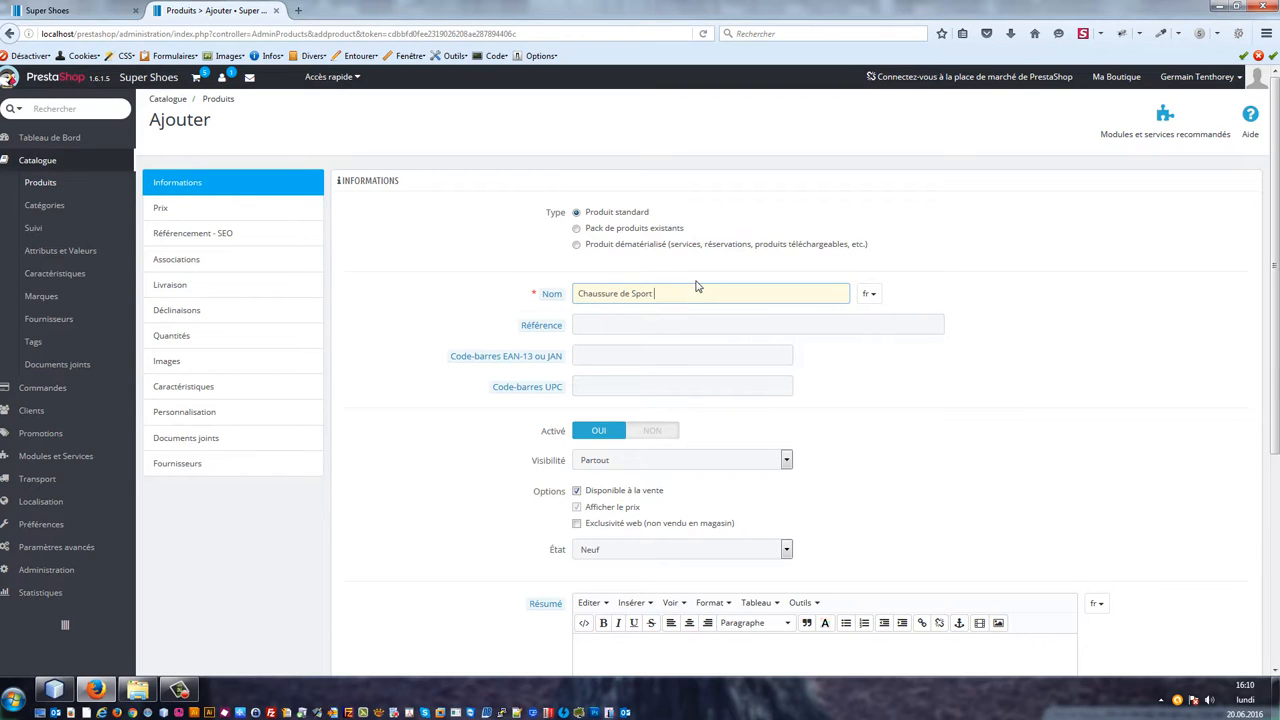
pyautogui.write('- Gel')
pyautogui.write(' Pulse ')
pyautogui.write('XT BU')
pyautogui.press('Tab')
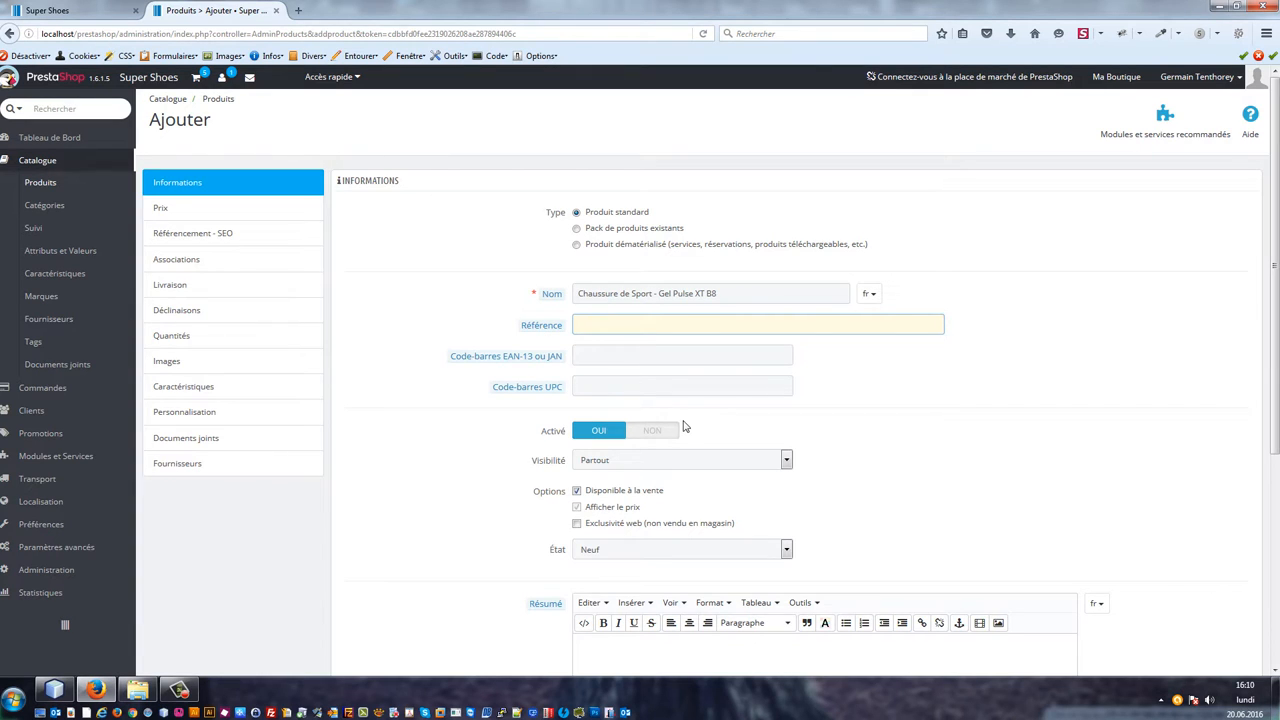
pyautogui.scroll(-2, 654, 371)
pyautogui.click(613, 284)
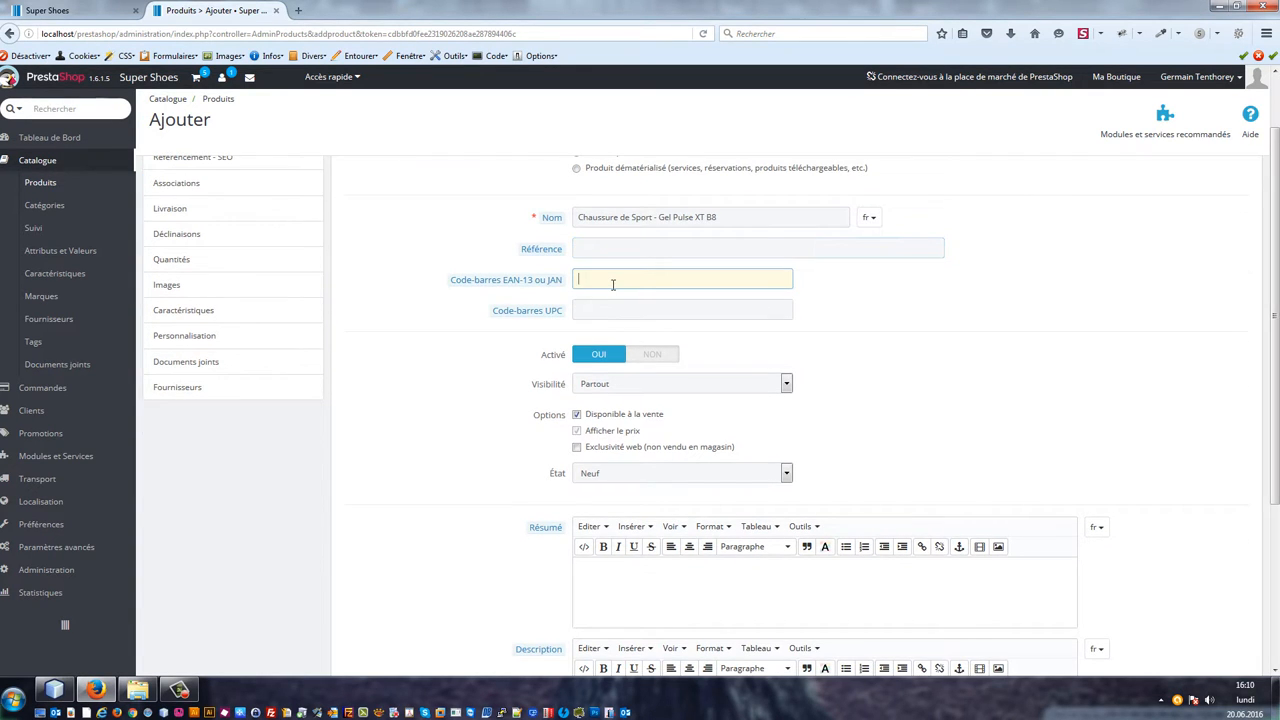
pyautogui.write('1231312312313')
# Step: Open fr.lipsum.com in a new browser tab
pyautogui.scroll(-4, 628, 332)
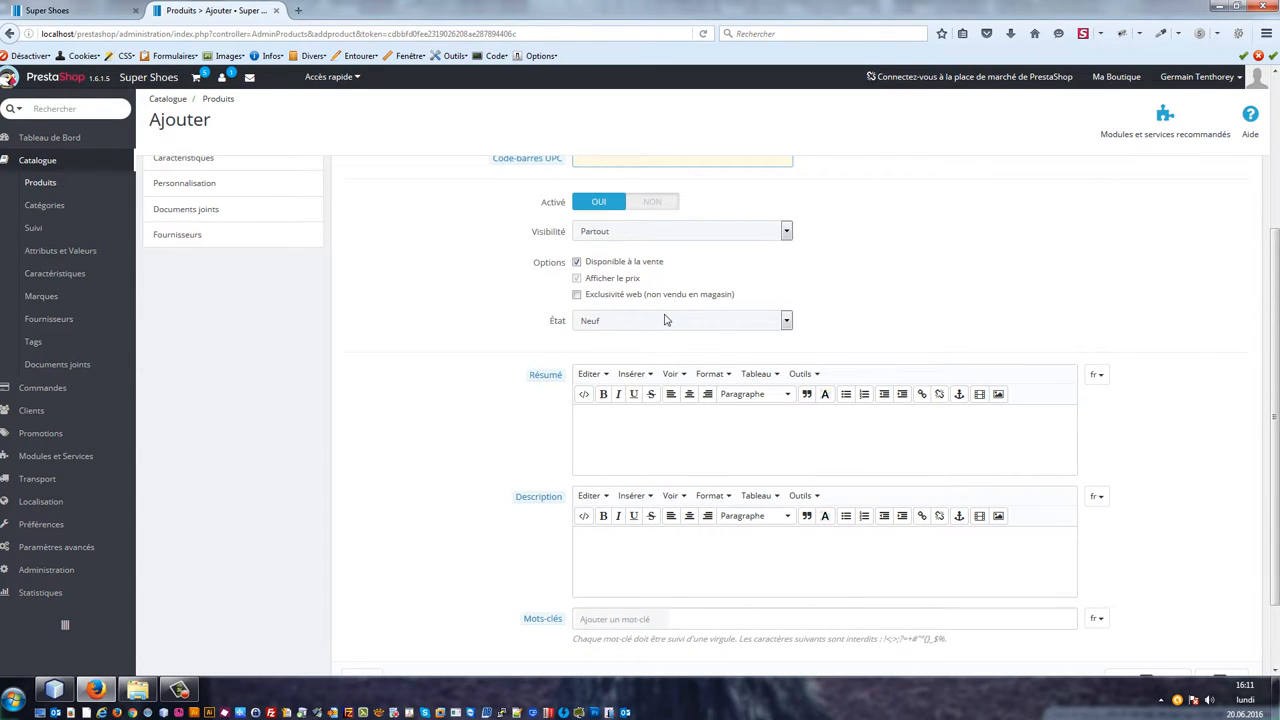
pyautogui.scroll(-2, 665, 320)
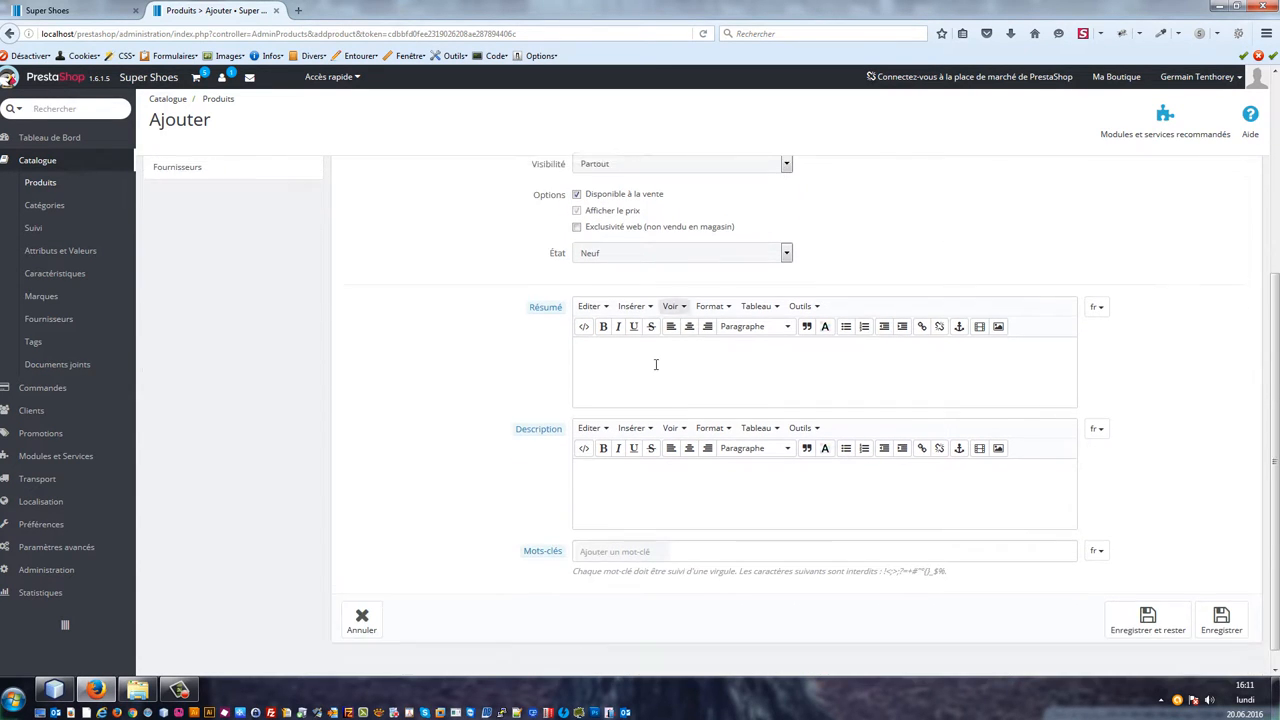
pyautogui.click(638, 374)
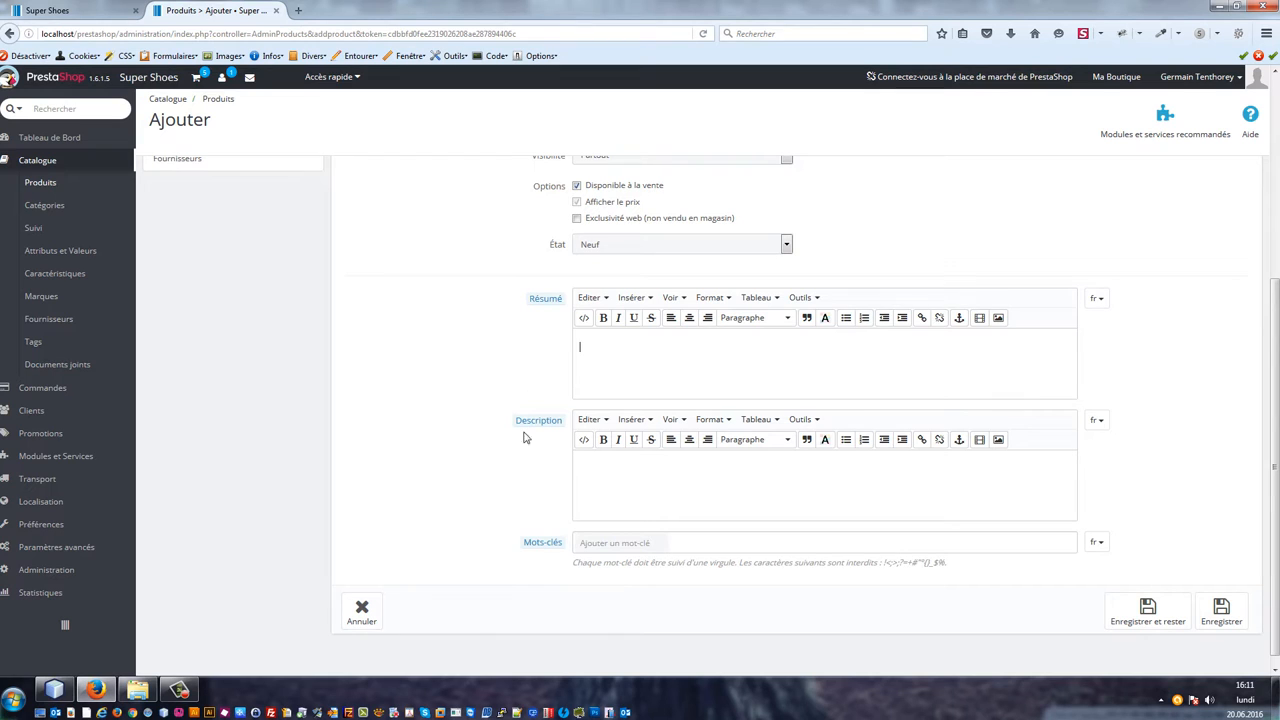
pyautogui.click(298, 10)
pyautogui.write('fr.lipsum.com')
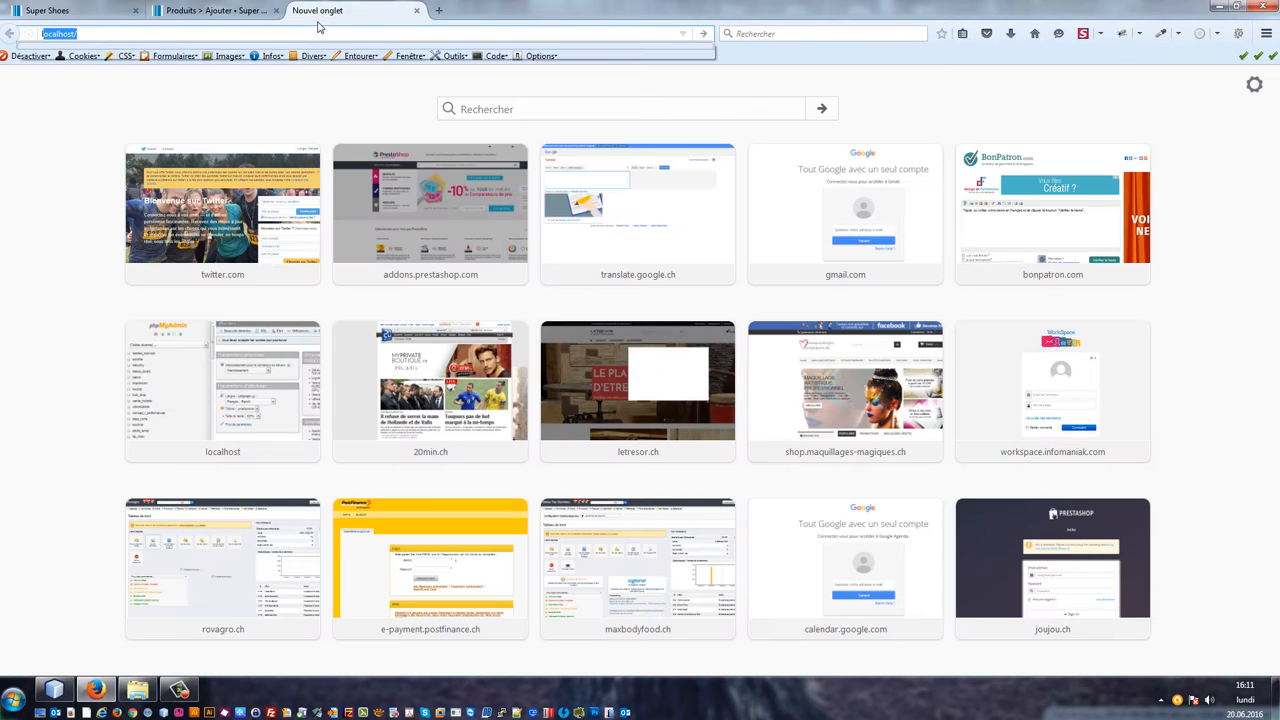
pyautogui.press('Return')
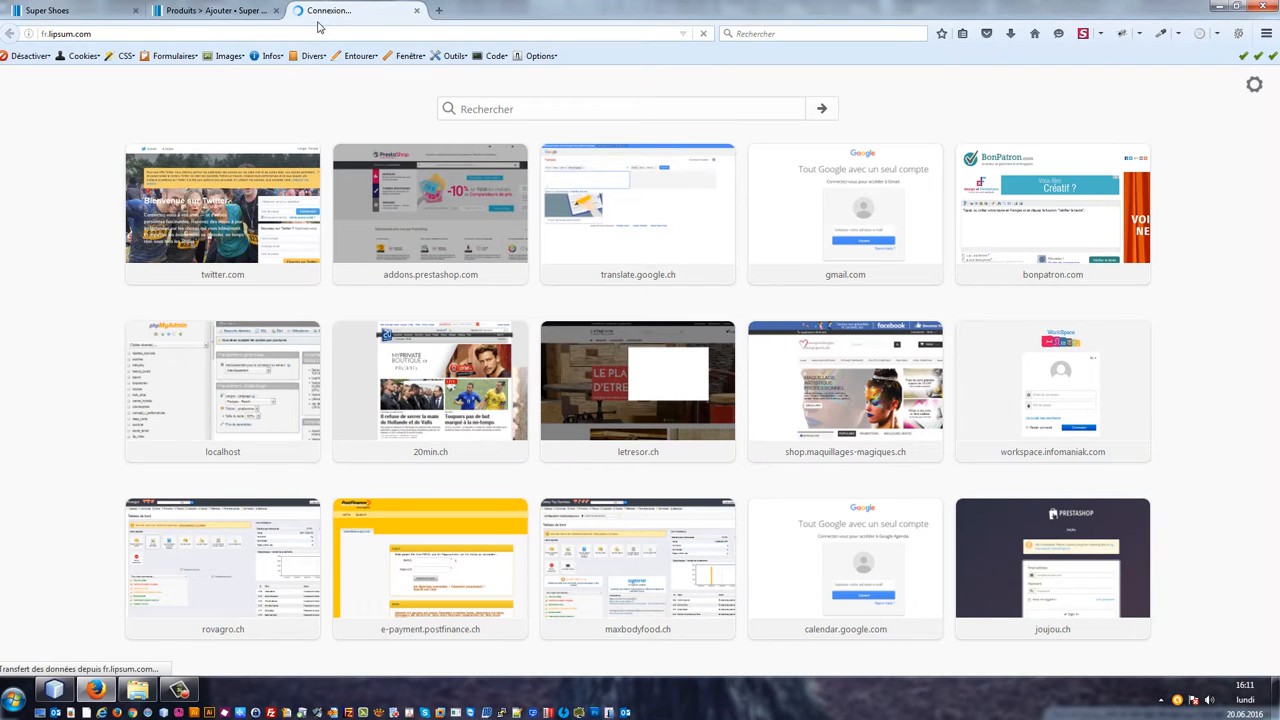
# Step: Generate Lorem Ipsum text and select its first paragraph for copying
pyautogui.scroll(-10, 900, 420)
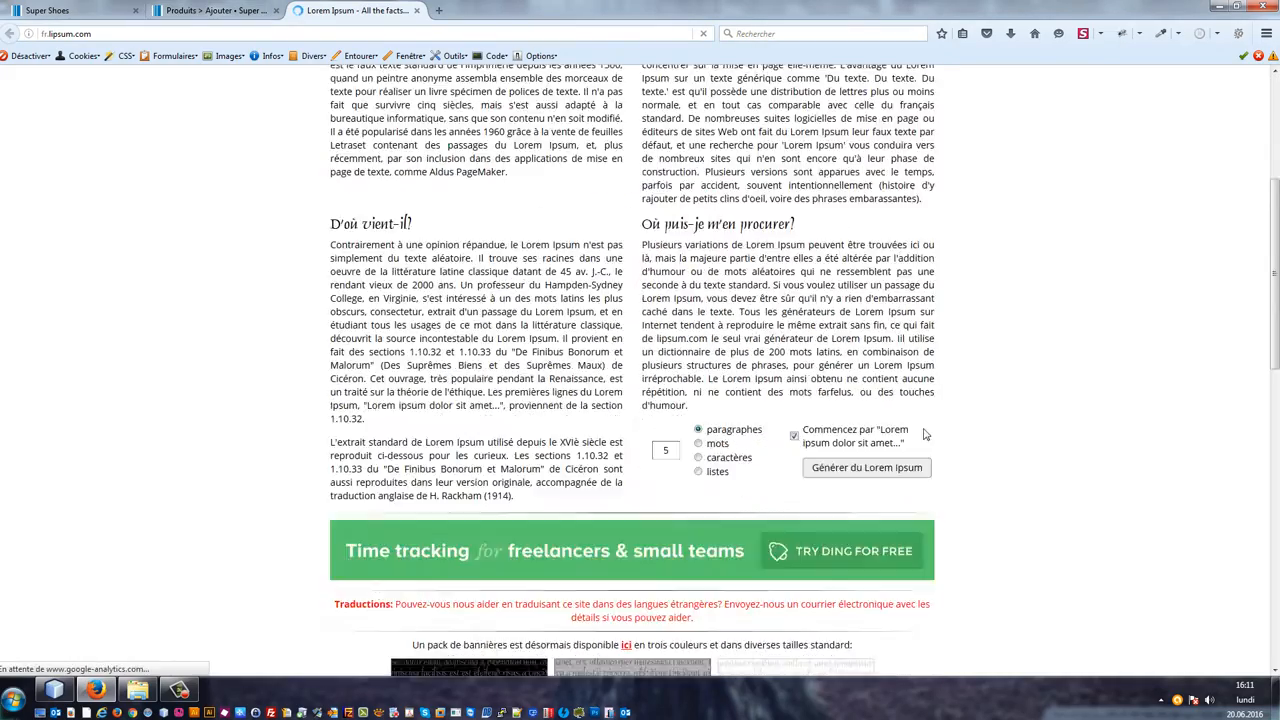
pyautogui.scroll(5, 872, 295)
pyautogui.click(868, 293)
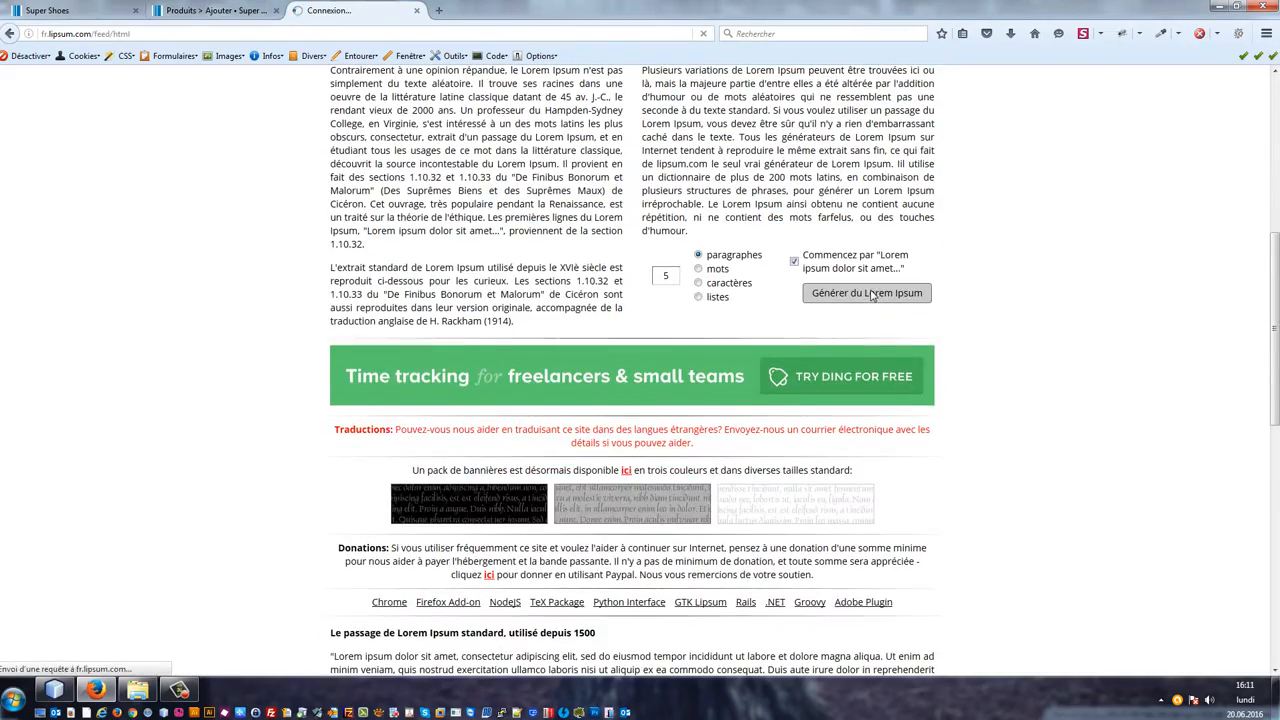
pyautogui.moveTo(777, 341); pyautogui.dragTo(410, 308)
pyautogui.click(788, 407)
pyautogui.moveTo(762, 416); pyautogui.dragTo(706, 390)
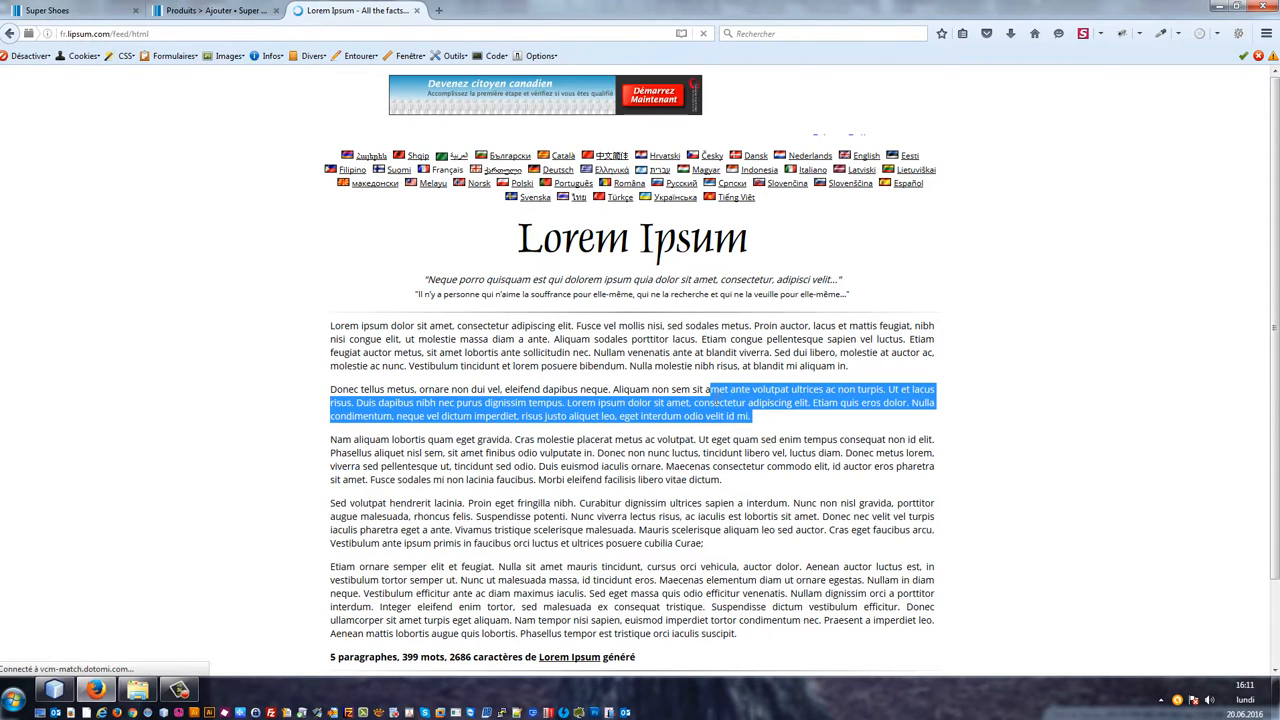
pyautogui.click(845, 369)
pyautogui.moveTo(849, 369); pyautogui.dragTo(323, 329)
pyautogui.hotkey('ctrl', 'c')
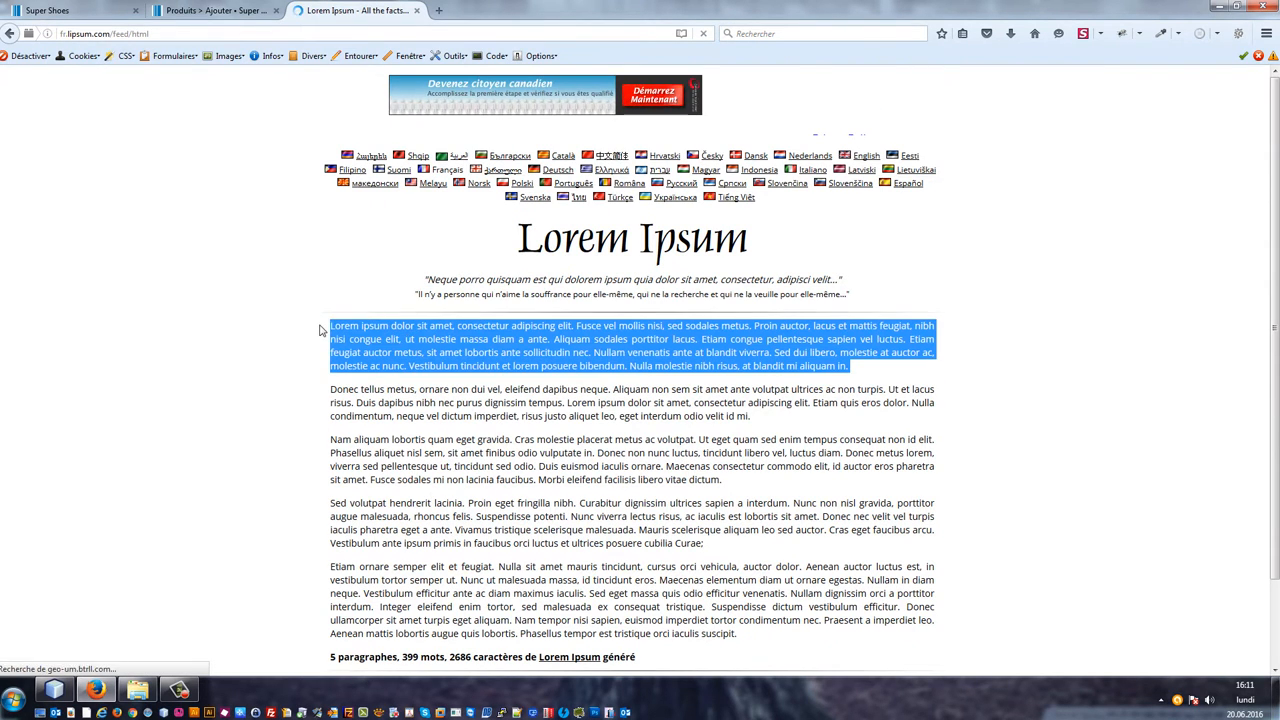
# Step: Paste the Lorem Ipsum paragraph into the product's summary field
pyautogui.click(215, 10)
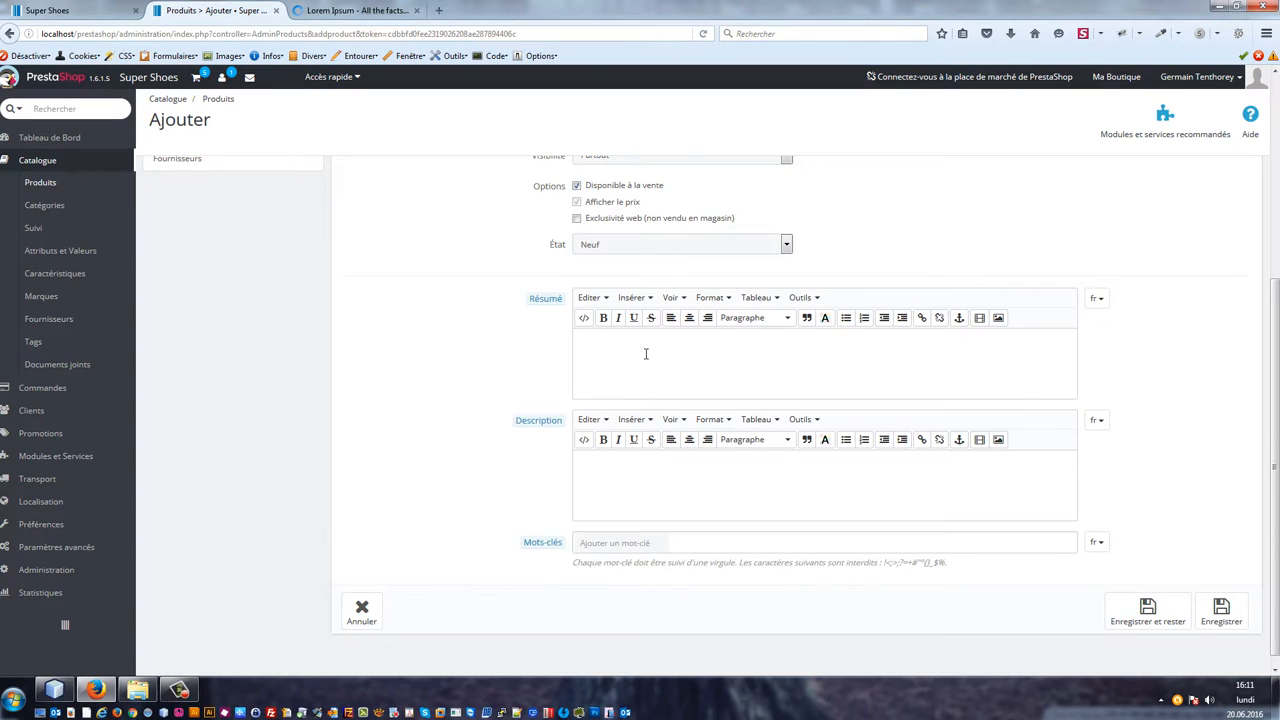
pyautogui.click(646, 353)
pyautogui.hotkey('ctrl', 'v')
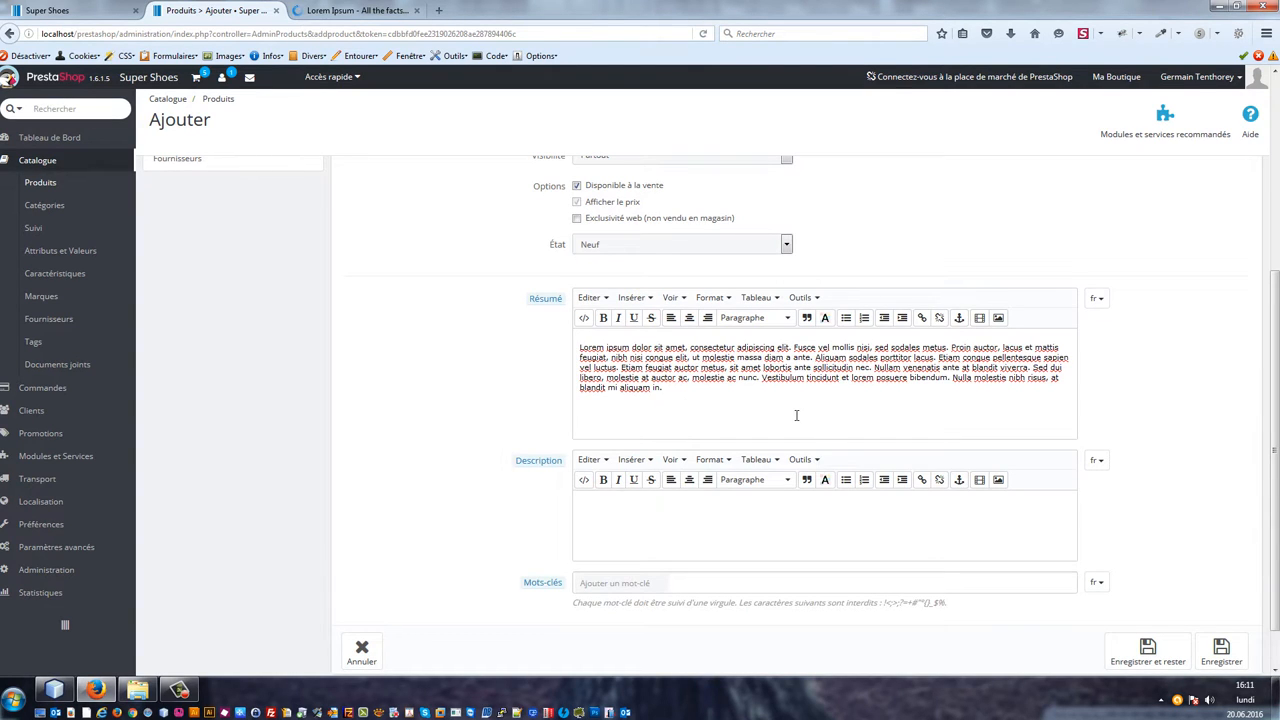
# Step: Shorten the summary text to under 400 characters, ending it with 'sollicitudin nec.'
pyautogui.press('BackSpace')
pyautogui.press('BackSpace')
pyautogui.press('BackSpace')
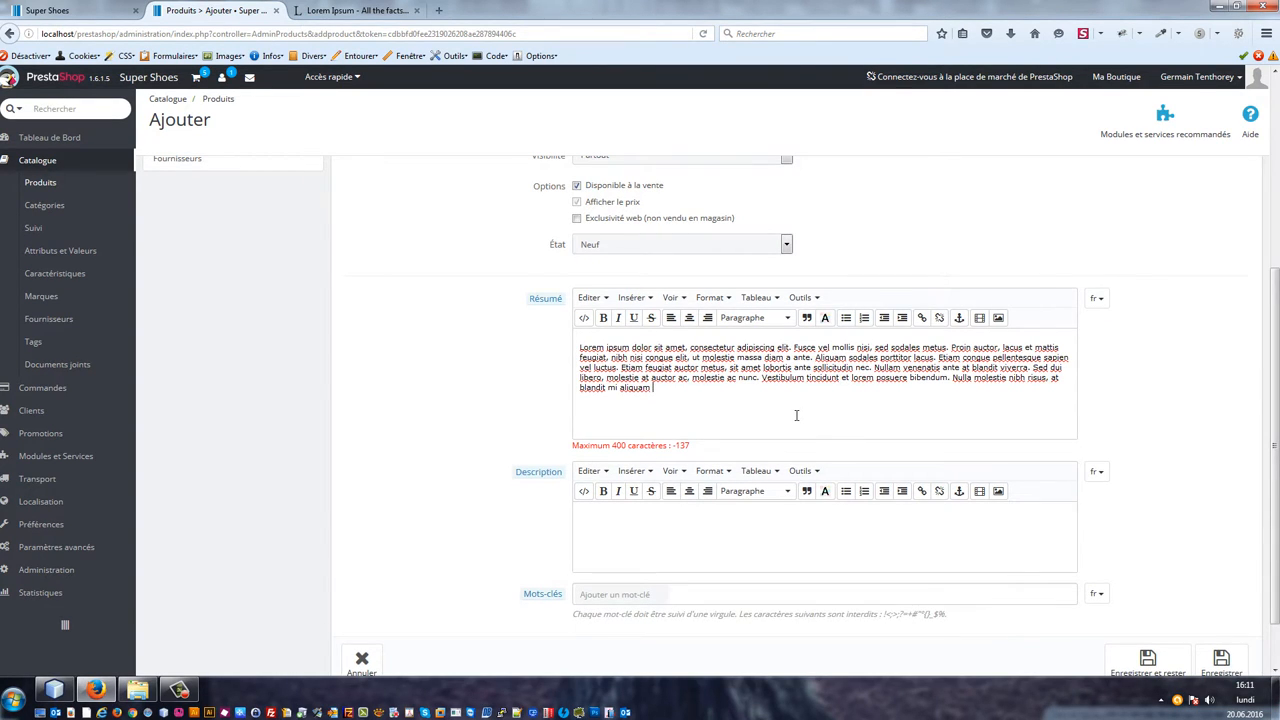
pyautogui.press('BackSpace')
pyautogui.press('BackSpace')
pyautogui.press('BackSpace')
pyautogui.press('BackSpace')
pyautogui.press('BackSpace')
pyautogui.press('BackSpace')
pyautogui.press('BackSpace')
pyautogui.press('BackSpace')
pyautogui.press('BackSpace')
pyautogui.press('BackSpace')
pyautogui.press('BackSpace')
pyautogui.press('BackSpace')
pyautogui.press('BackSpace')
pyautogui.press('BackSpace')
pyautogui.press('BackSpace')
pyautogui.press('BackSpace')
pyautogui.press('BackSpace')
pyautogui.press('BackSpace')
pyautogui.press('BackSpace')
pyautogui.press('BackSpace')
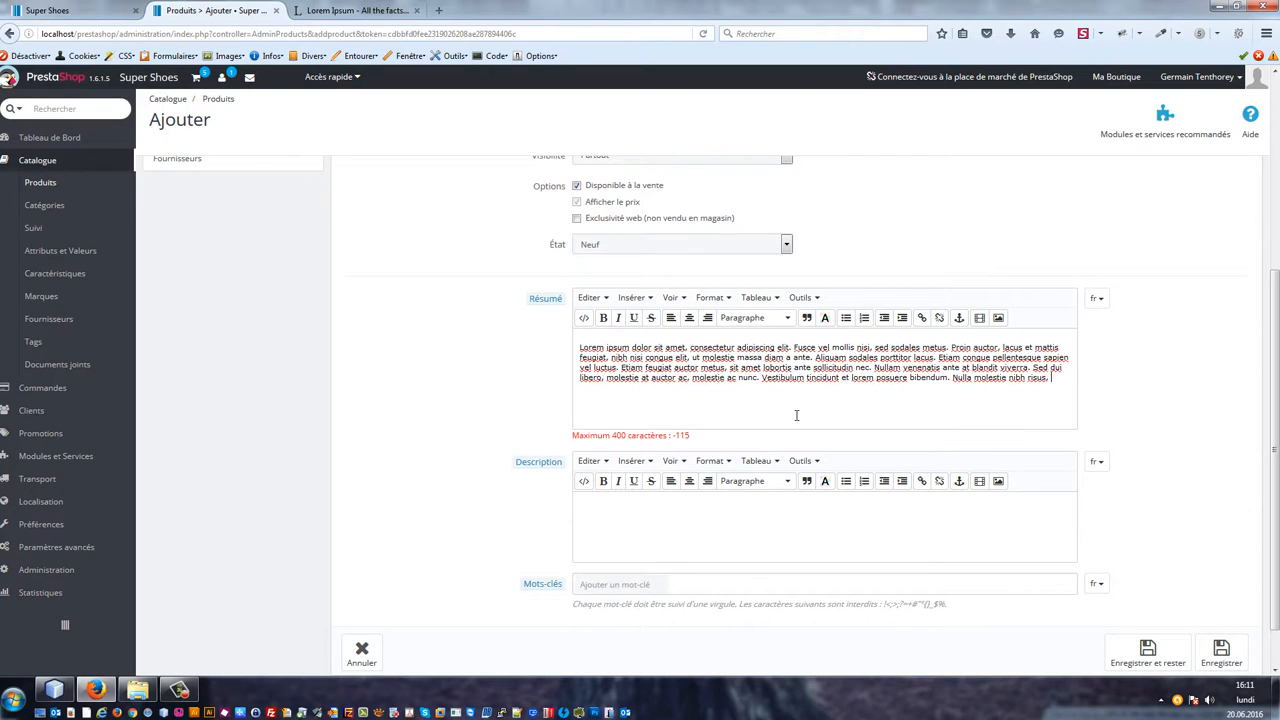
pyautogui.press('BackSpace')
pyautogui.press('BackSpace')
pyautogui.press('BackSpace')
pyautogui.press('BackSpace')
pyautogui.press('BackSpace')
pyautogui.press('BackSpace')
pyautogui.press('BackSpace')
pyautogui.press('BackSpace')
pyautogui.press('BackSpace')
pyautogui.press('BackSpace')
pyautogui.press('BackSpace')
pyautogui.press('BackSpace')
pyautogui.press('BackSpace')
pyautogui.press('BackSpace')
pyautogui.press('BackSpace')
pyautogui.press('BackSpace')
pyautogui.press('BackSpace')
pyautogui.press('BackSpace')
pyautogui.moveTo(1011, 388); pyautogui.dragTo(877, 370)
pyautogui.press('BackSpace')
pyautogui.press('BackSpace')
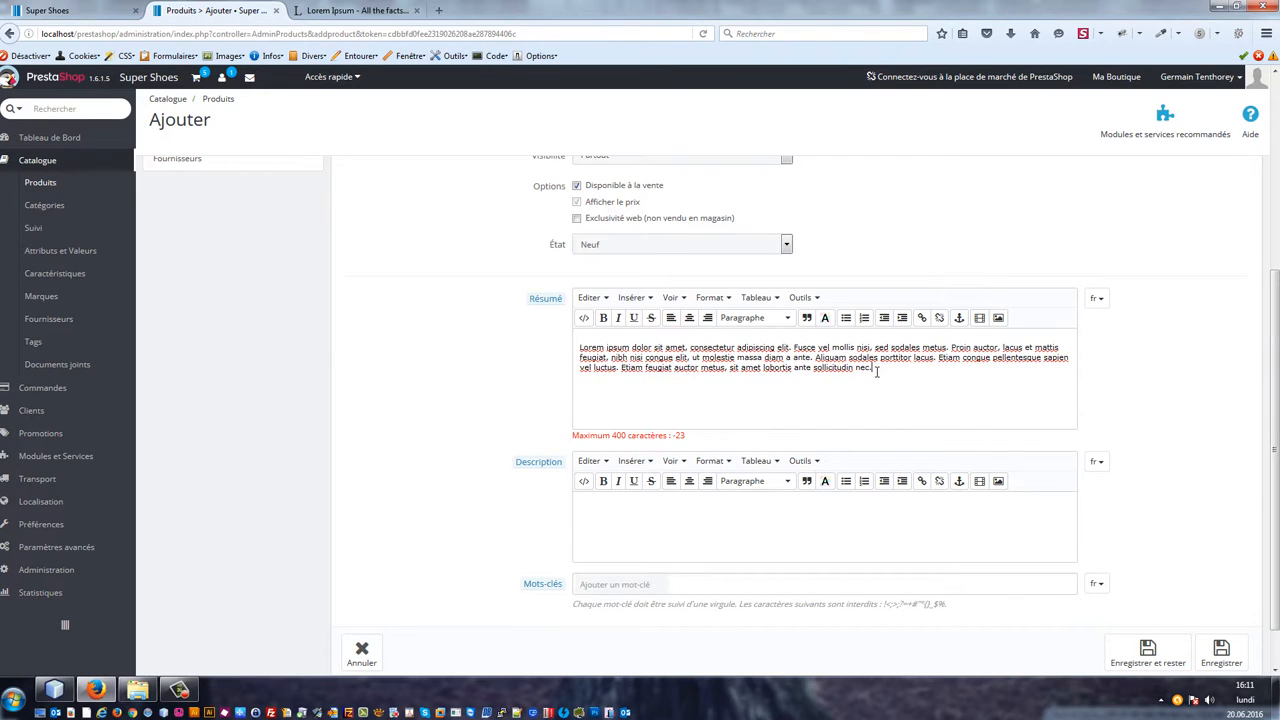
pyautogui.press('BackSpace')
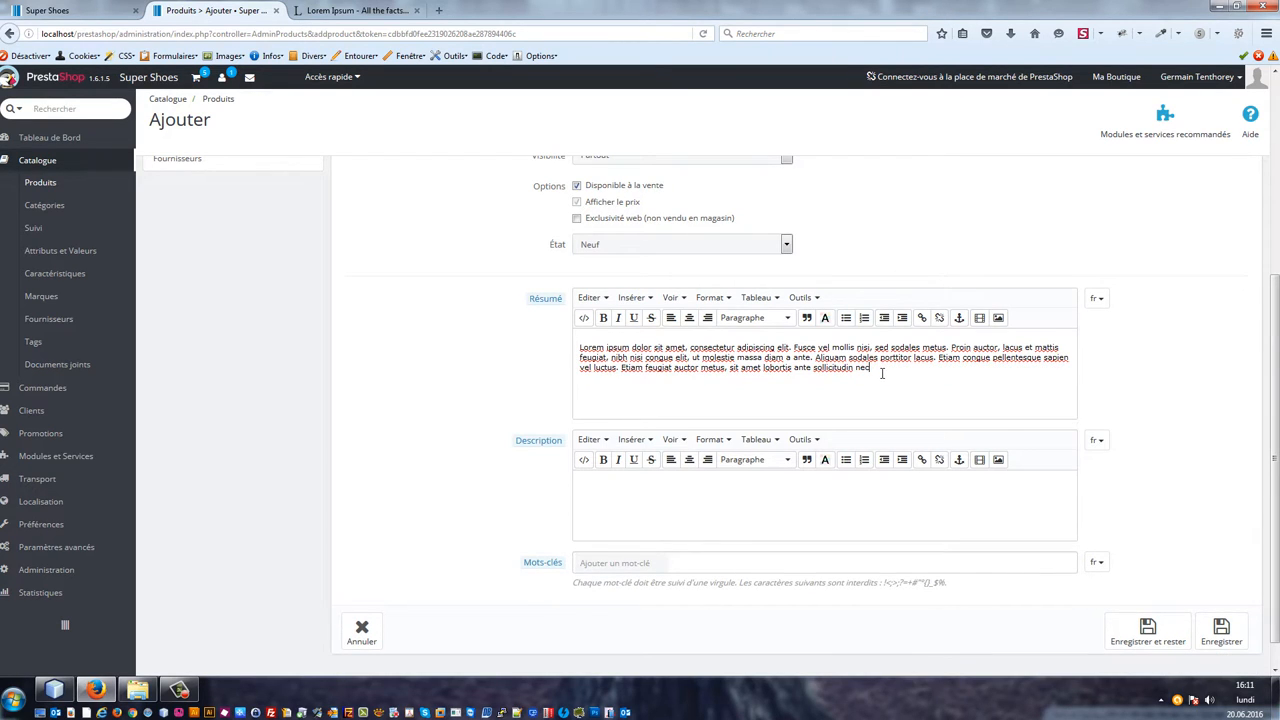
pyautogui.write('.')
# Step: Copy the summary text and paste it as three paragraphs into the product description
pyautogui.hotkey('ctrl', 'a')
pyautogui.hotkey('ctrl', 'c')
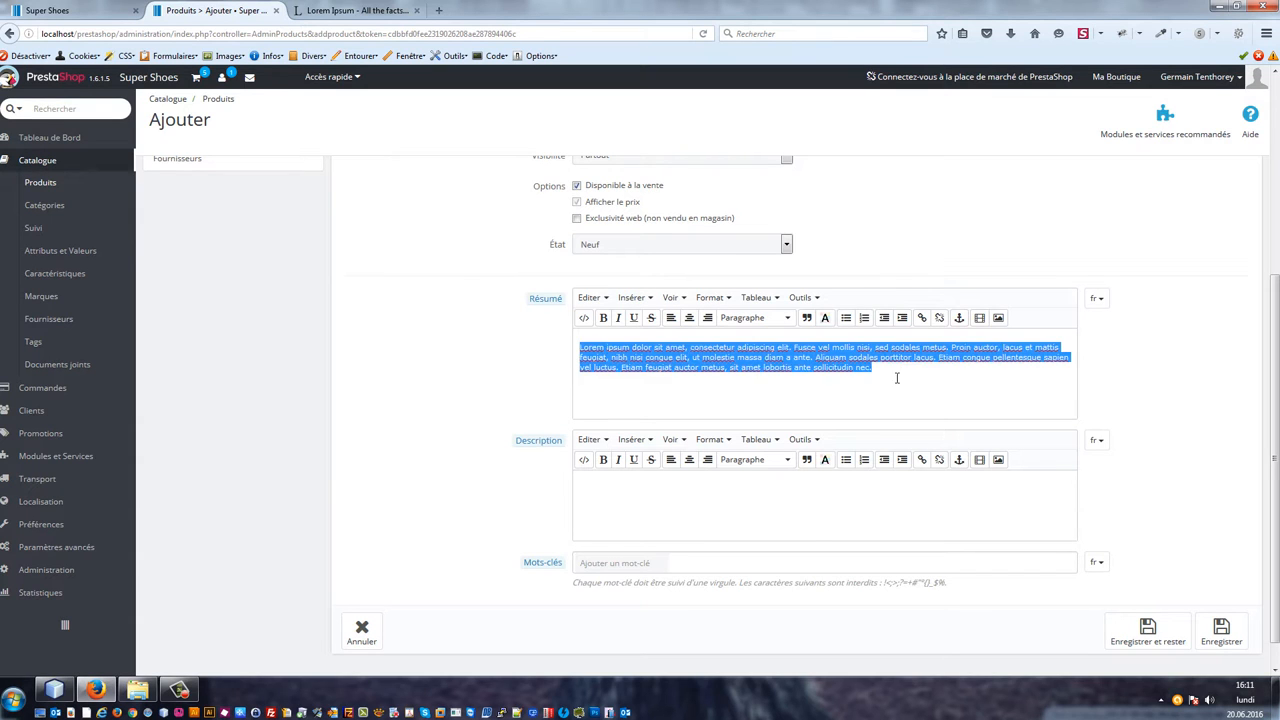
pyautogui.click(813, 520)
pyautogui.hotkey('ctrl', 'v')
pyautogui.press('Return')
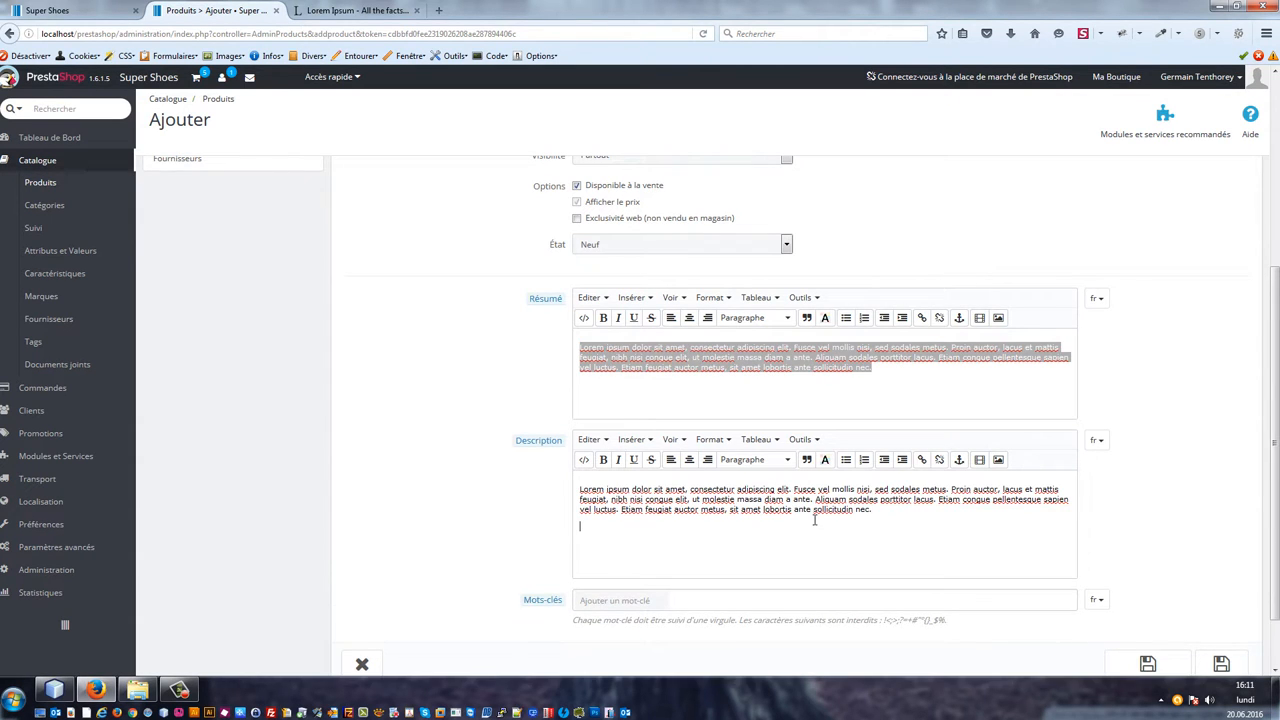
pyautogui.hotkey('ctrl', 'v')
pyautogui.press('Return')
pyautogui.hotkey('ctrl', 'v')
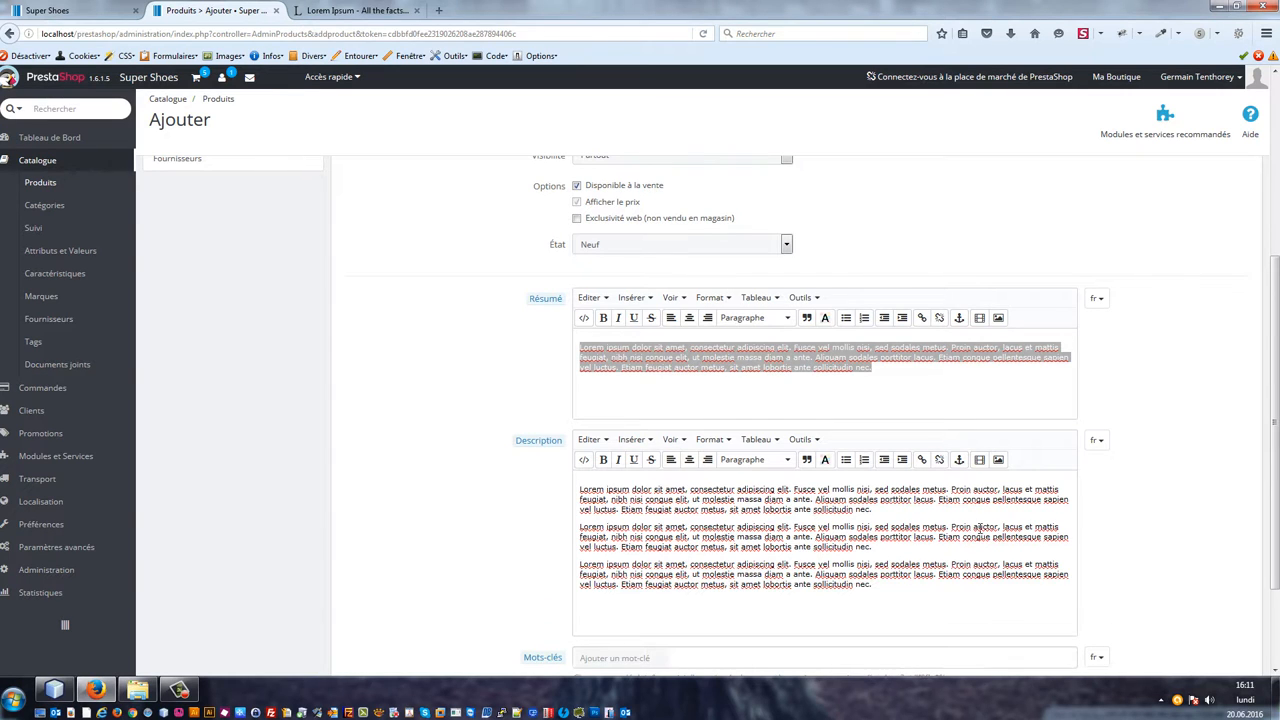
# Step: Save the new product and stay on its edit page
pyautogui.scroll(-2, 960, 480)
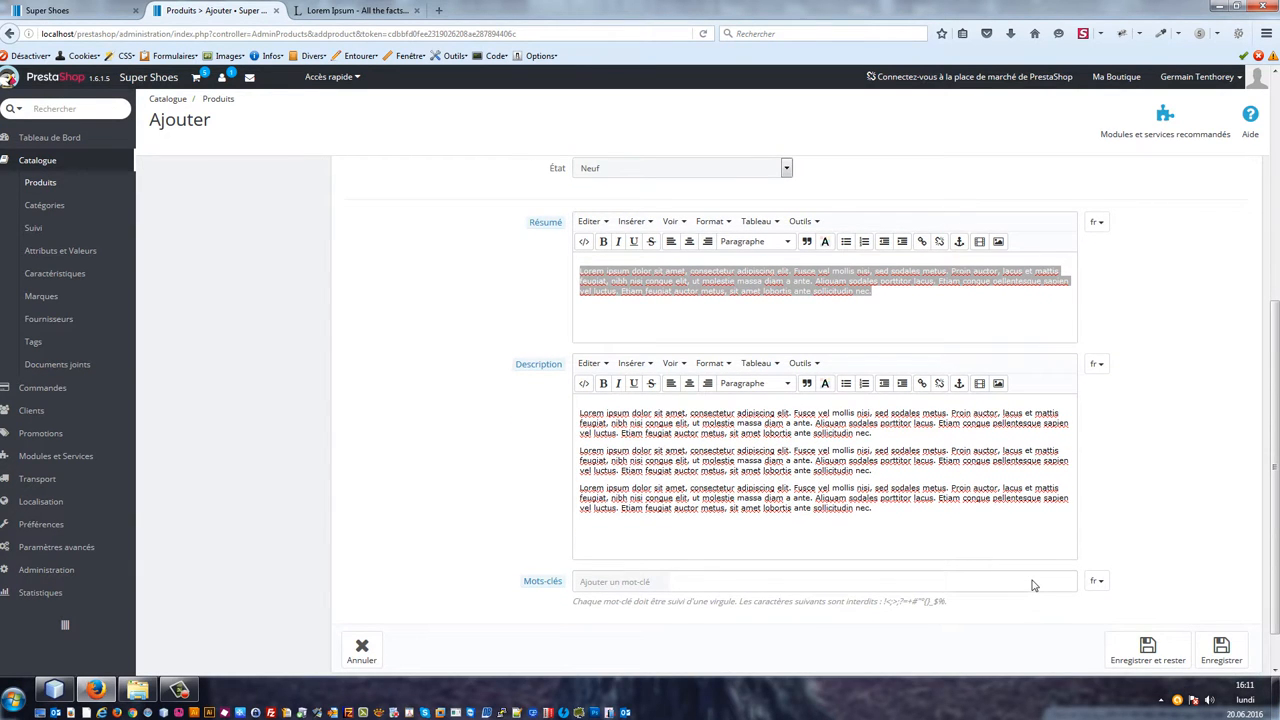
pyautogui.scroll(-1, 1093, 549)
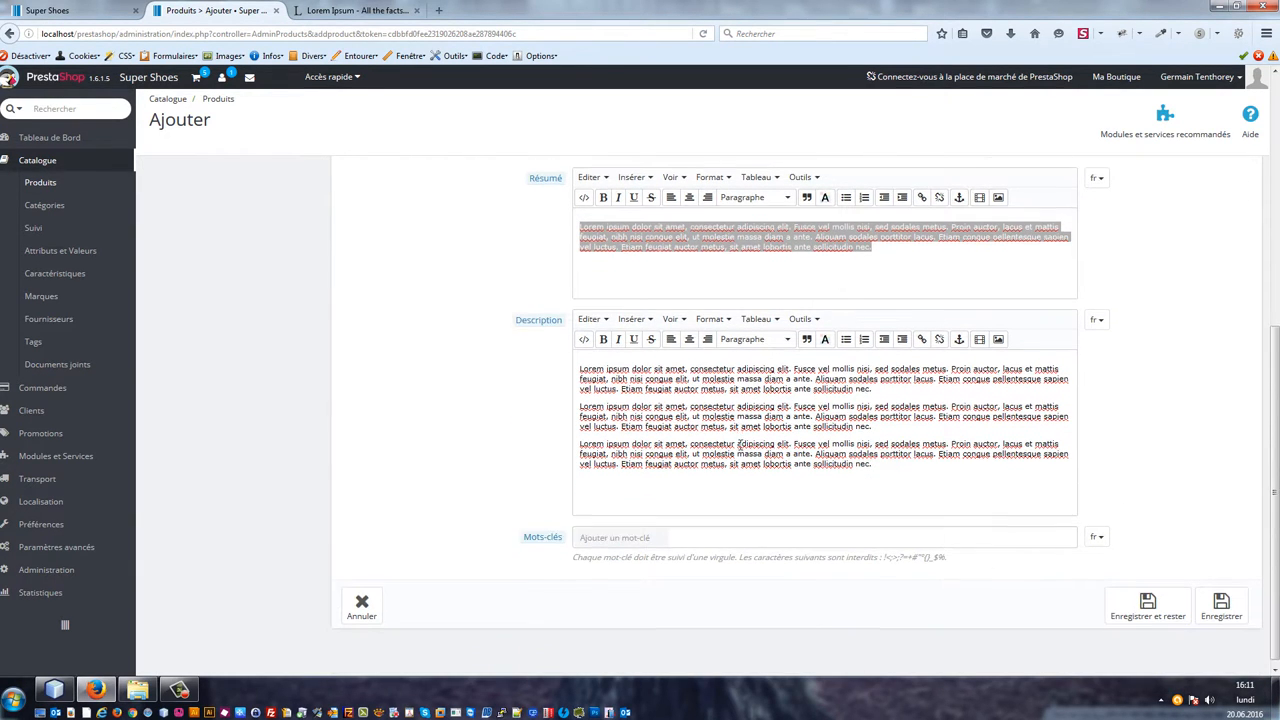
pyautogui.scroll(-1, 740, 447)
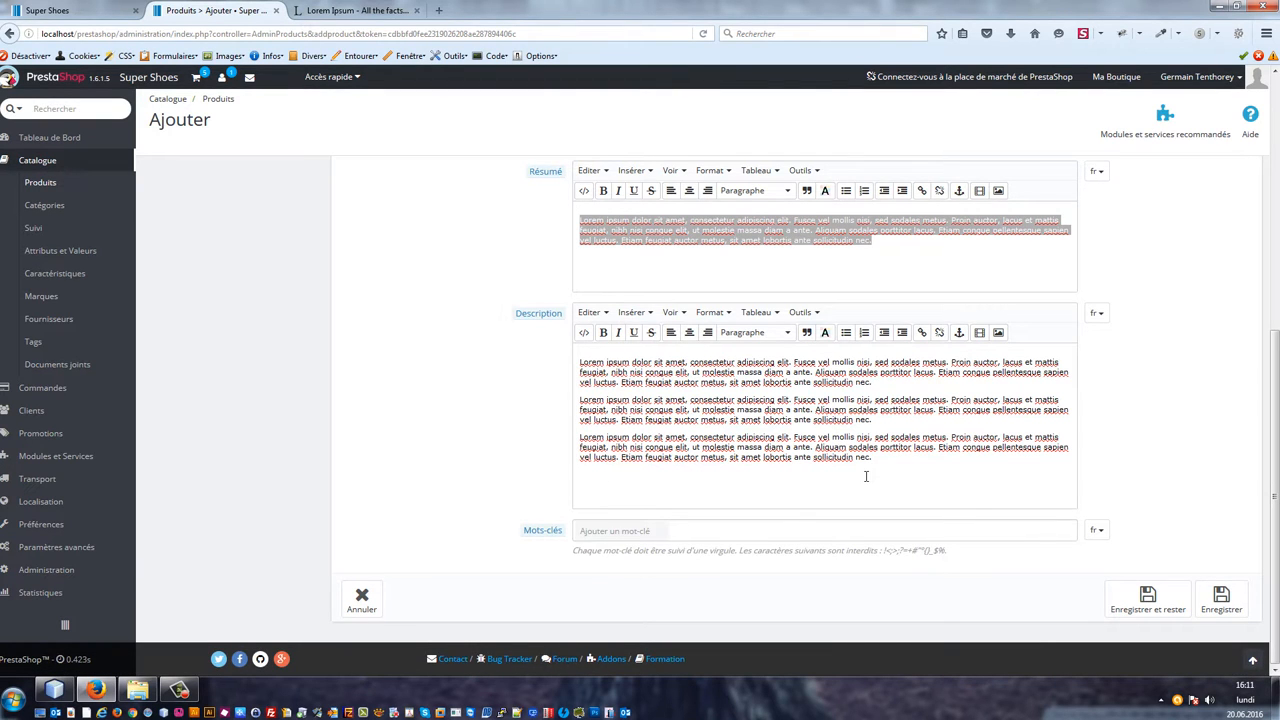
pyautogui.scroll(2, 846, 358)
pyautogui.scroll(-2, 1016, 440)
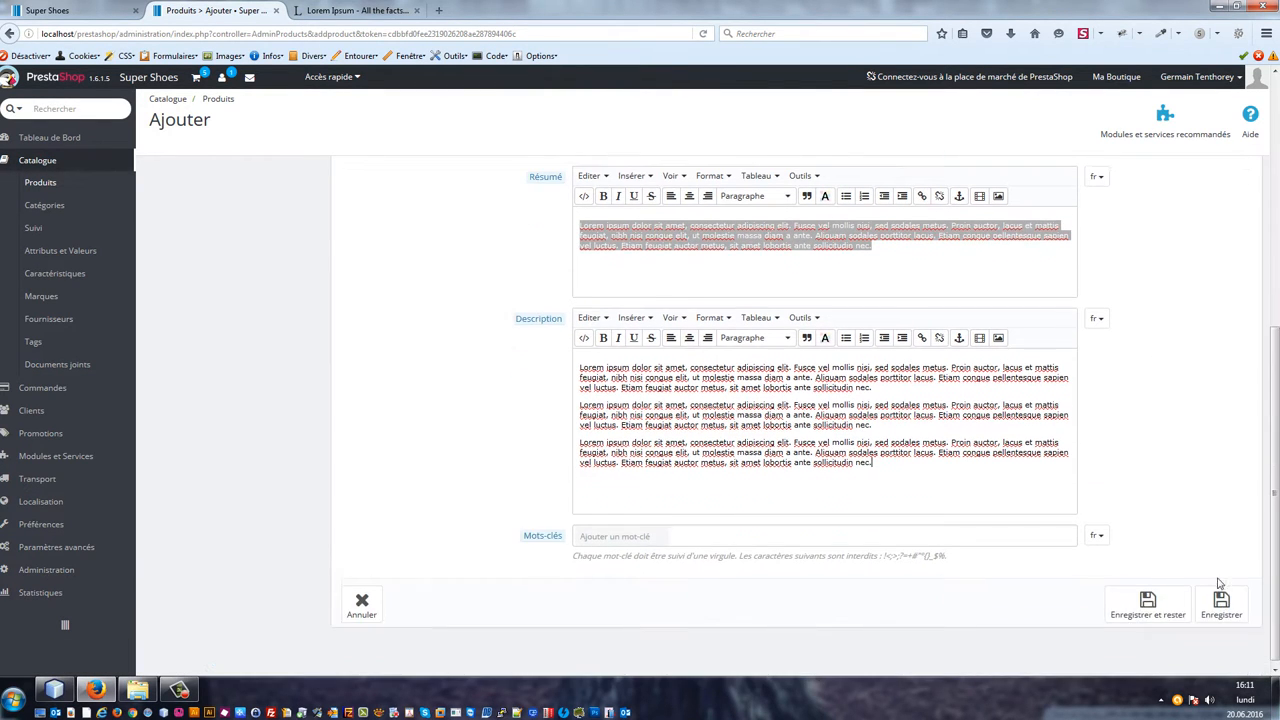
pyautogui.scroll(-1, 1154, 600)
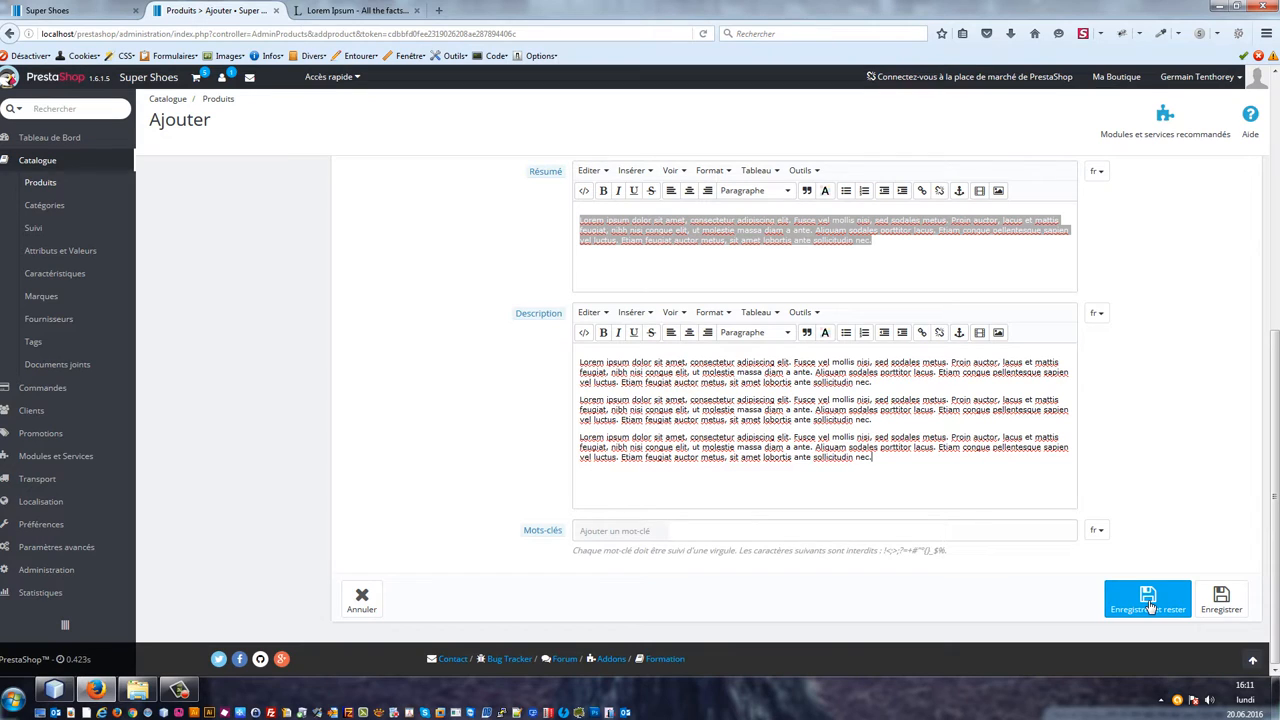
pyautogui.click(1151, 606)
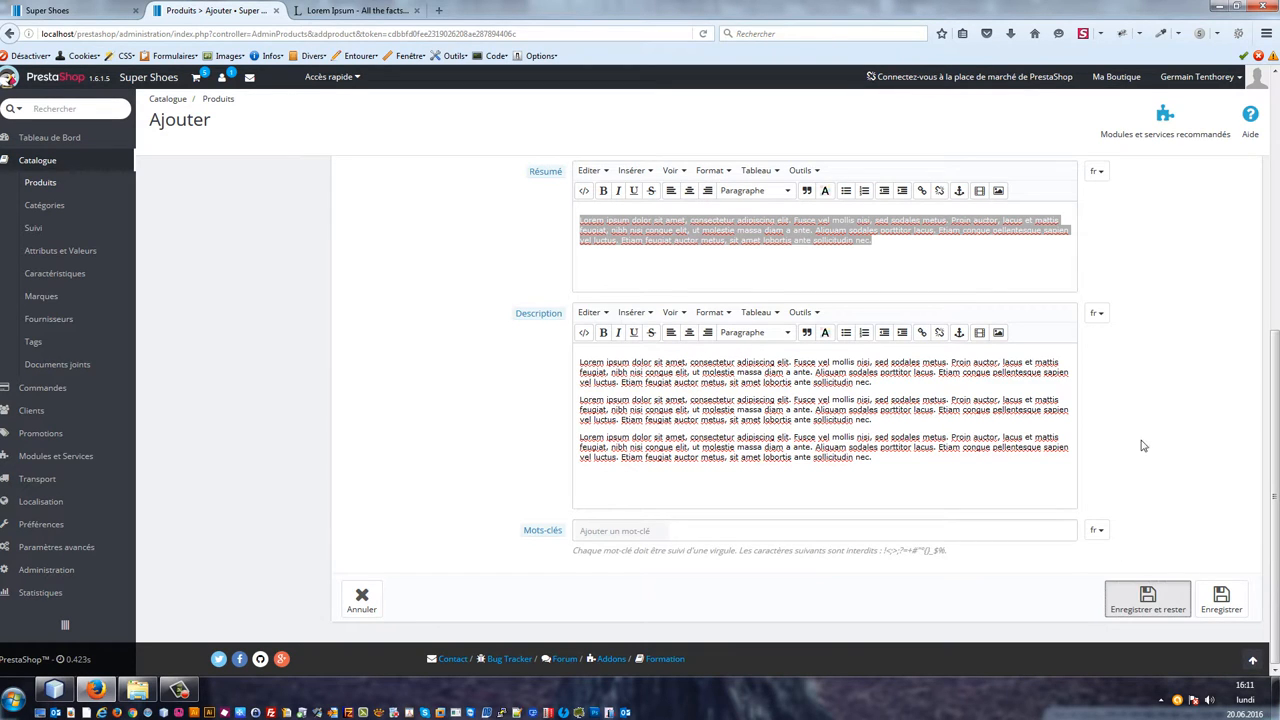
pyautogui.moveTo(886, 257); pyautogui.dragTo(504, 192)
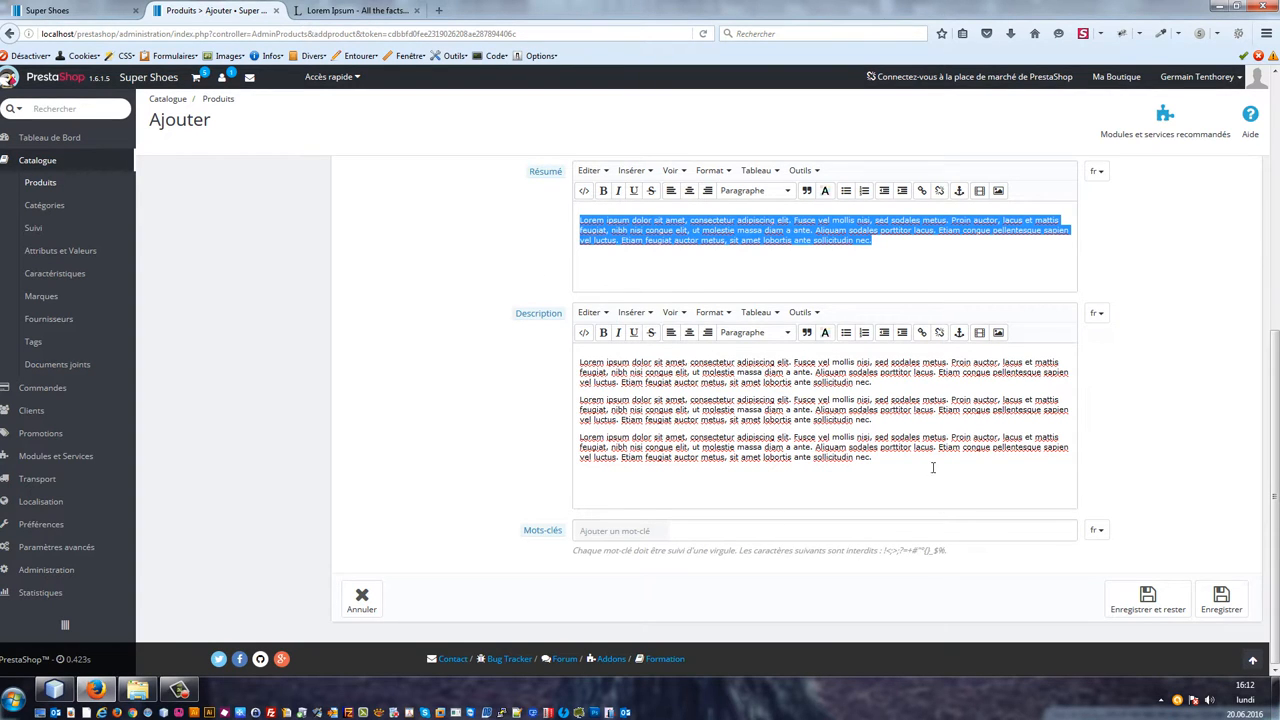
pyautogui.click(886, 455)
pyautogui.moveTo(886, 455); pyautogui.dragTo(534, 320)
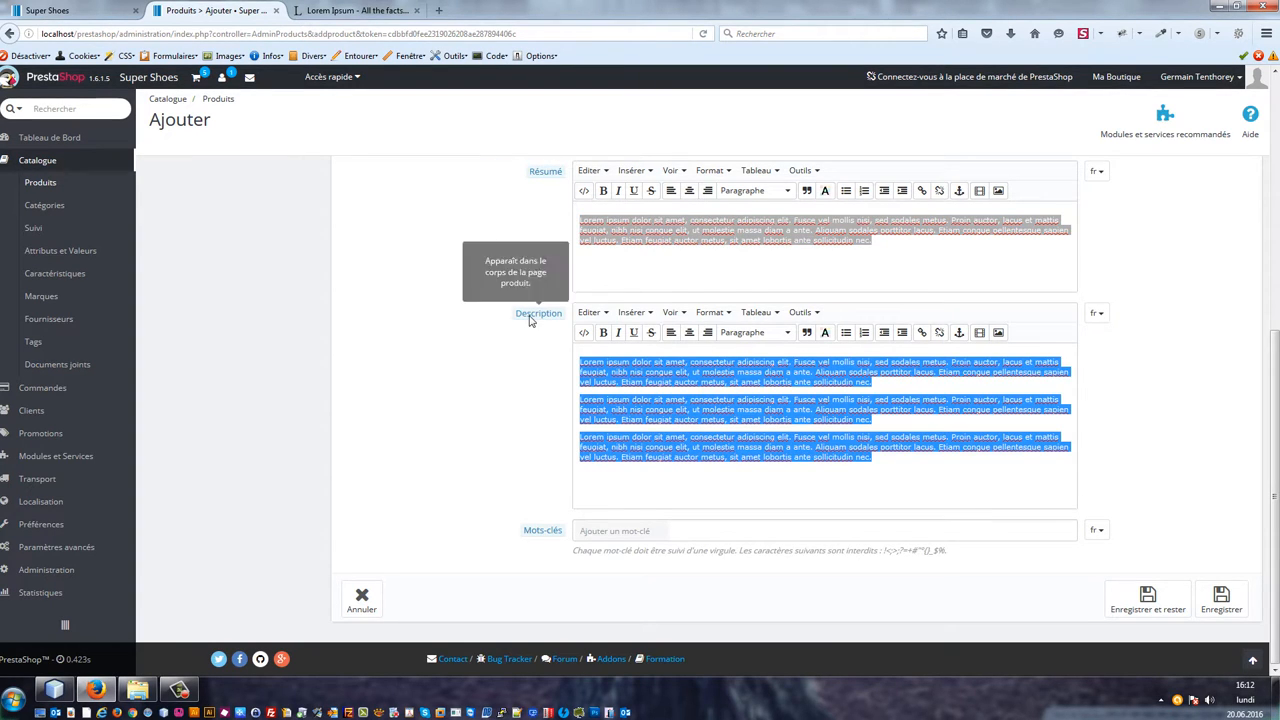
pyautogui.click(912, 460)
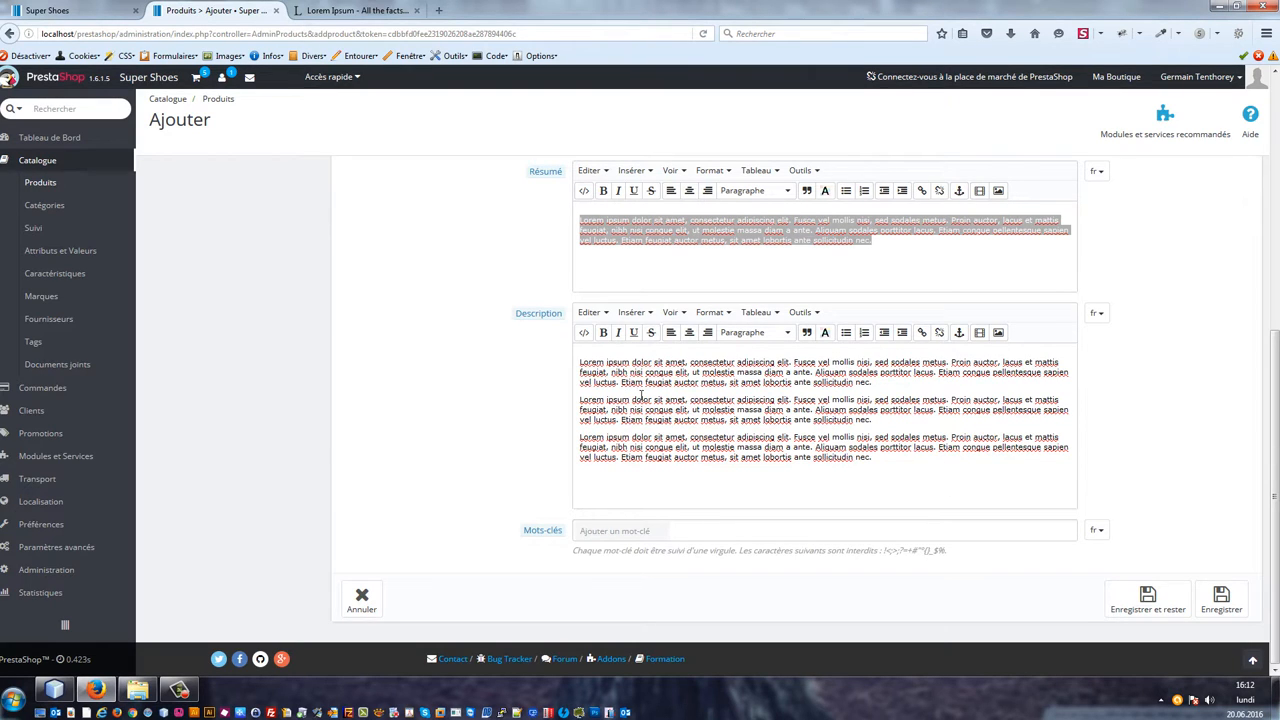
pyautogui.click(1147, 594)
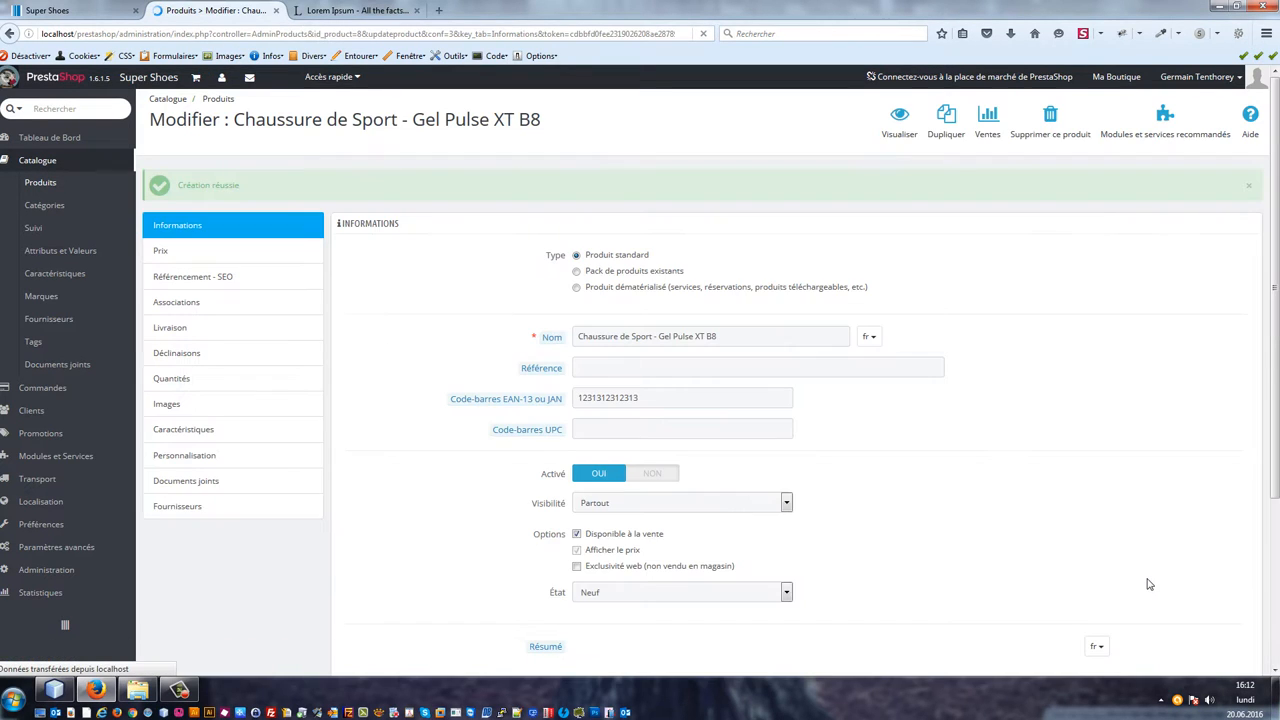
# Step: Preview the product page in the storefront
pyautogui.click(900, 118)
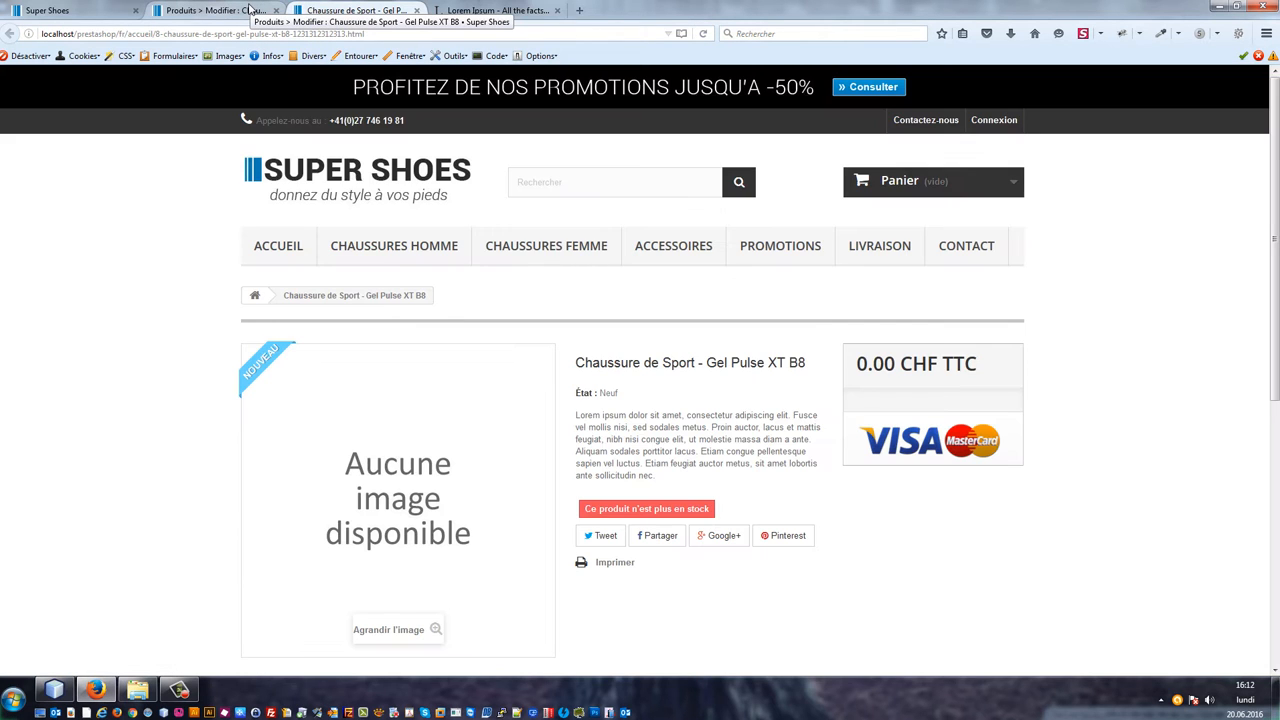
# Step: Scroll through the product's storefront page, then return to its back-office edit page
pyautogui.scroll(-3, 850, 420)
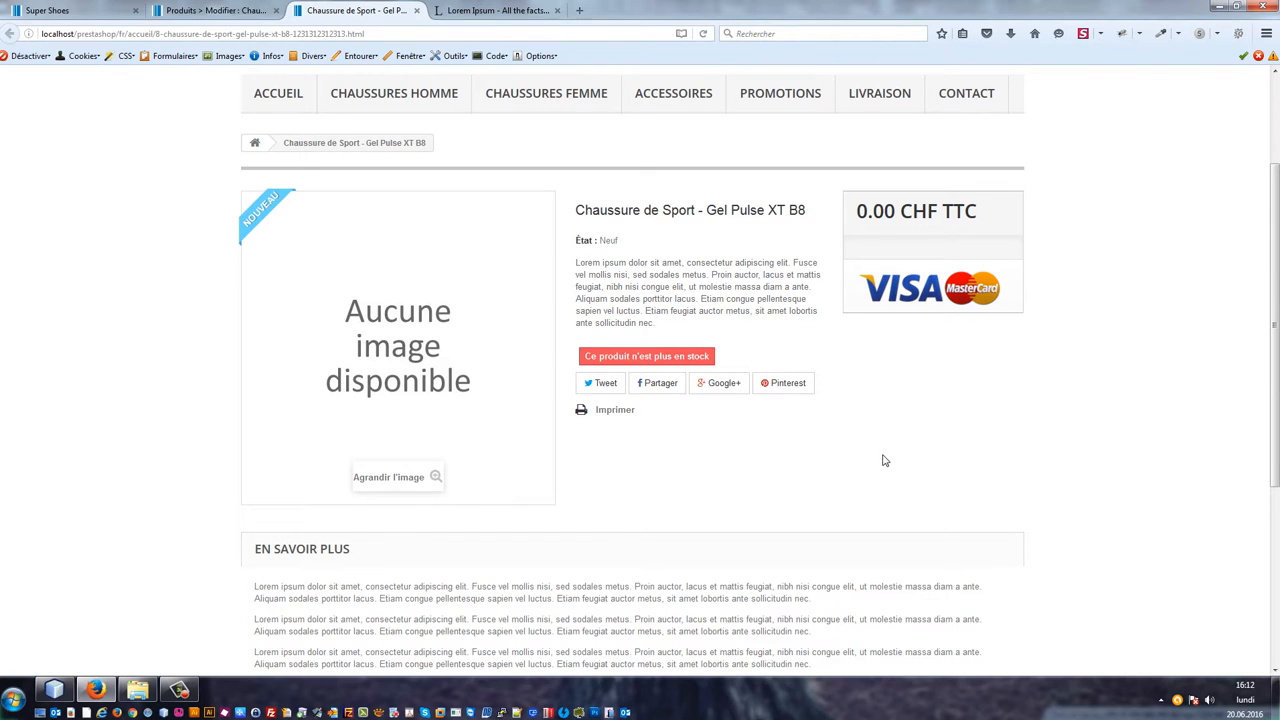
pyautogui.scroll(-1, 700, 420)
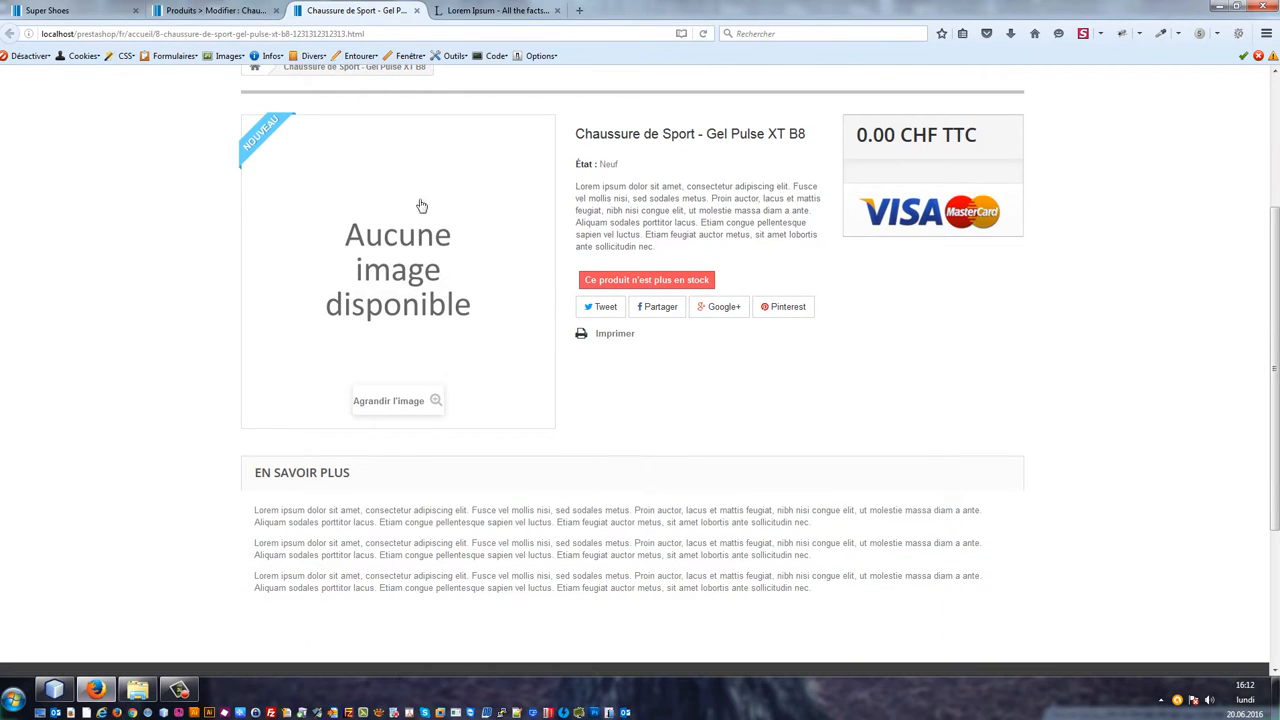
pyautogui.click(220, 9)
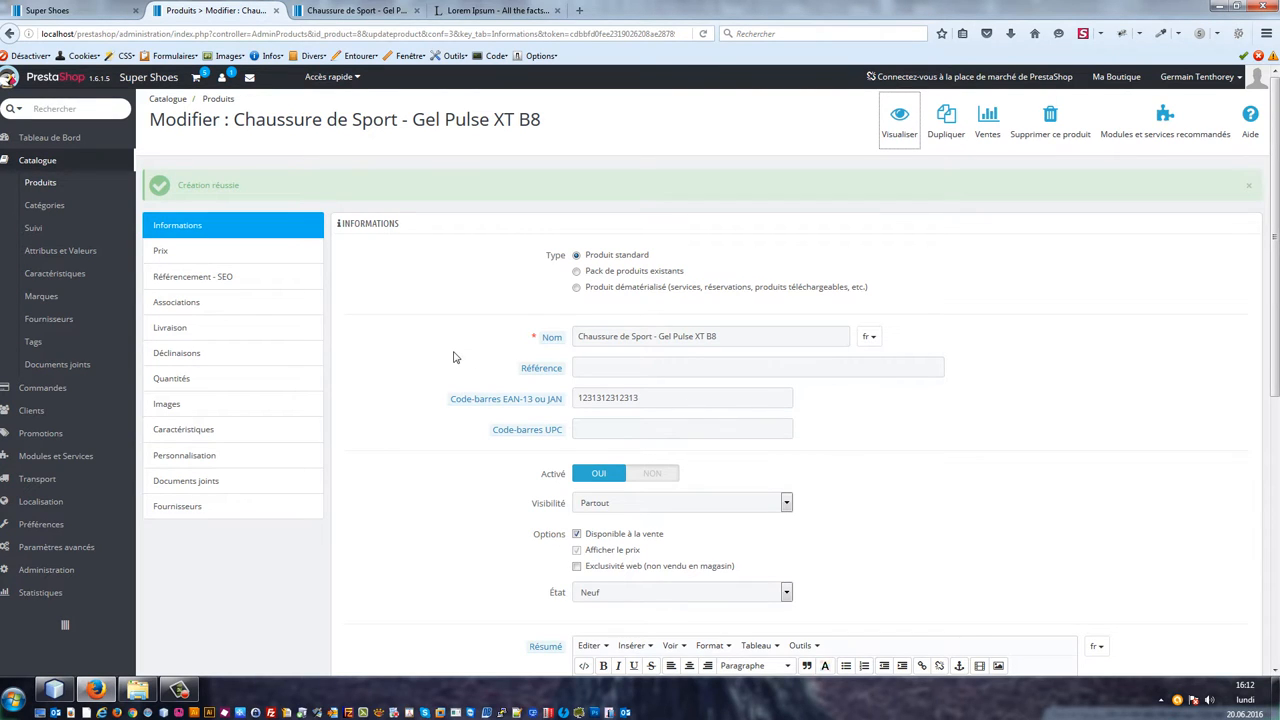
# Step: Review the product's price settings, including the tax rule and the tax-inclusive selling price
pyautogui.click(171, 259)
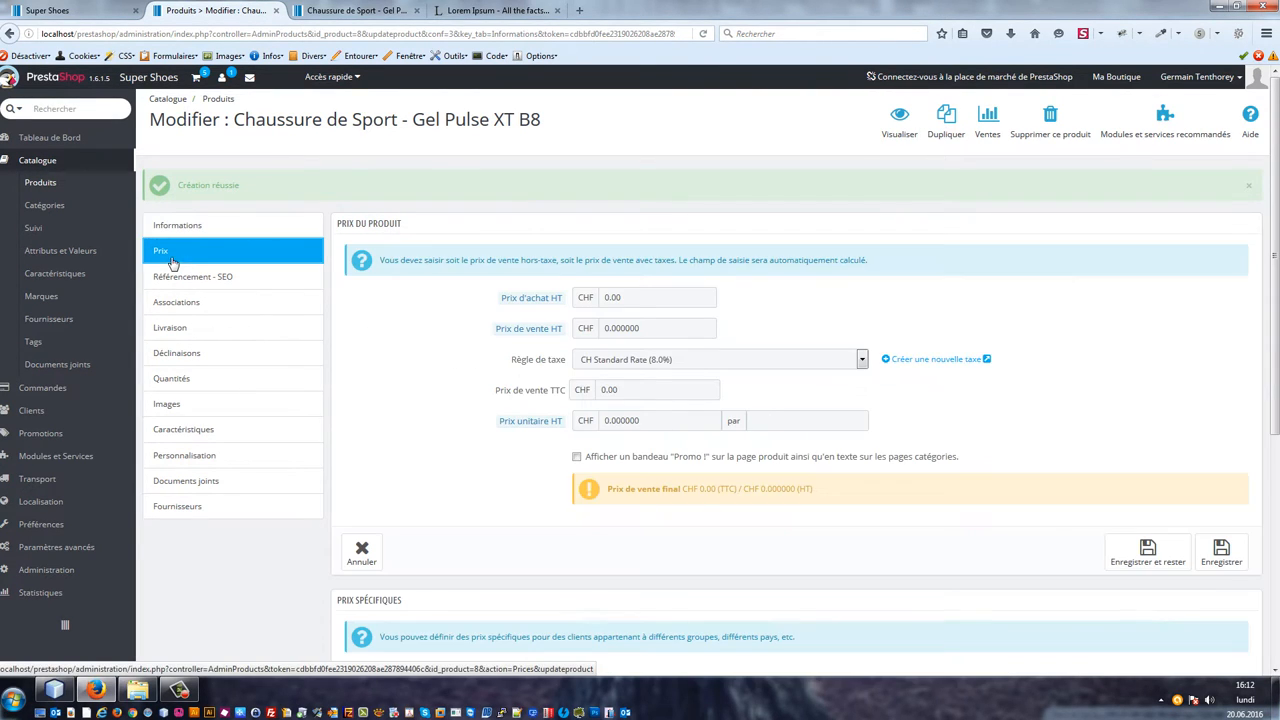
pyautogui.click(710, 360)
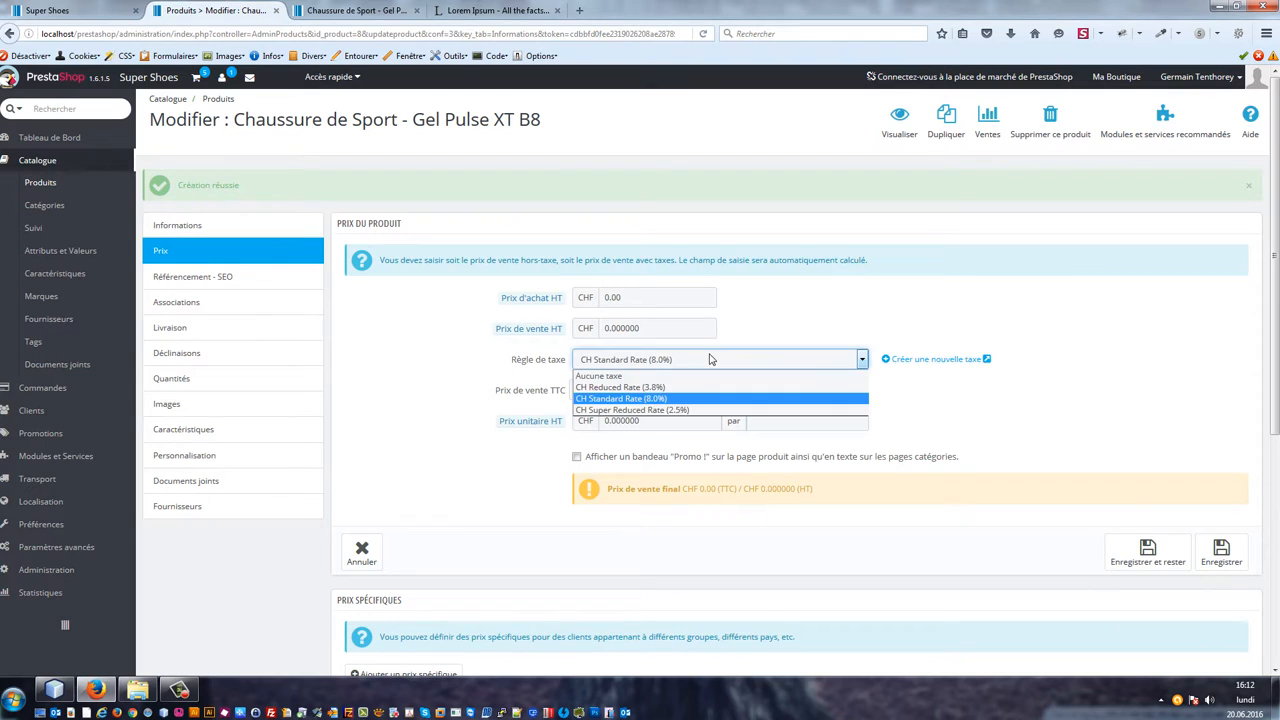
pyautogui.click(663, 399)
pyautogui.click(688, 368)
pyautogui.click(689, 369)
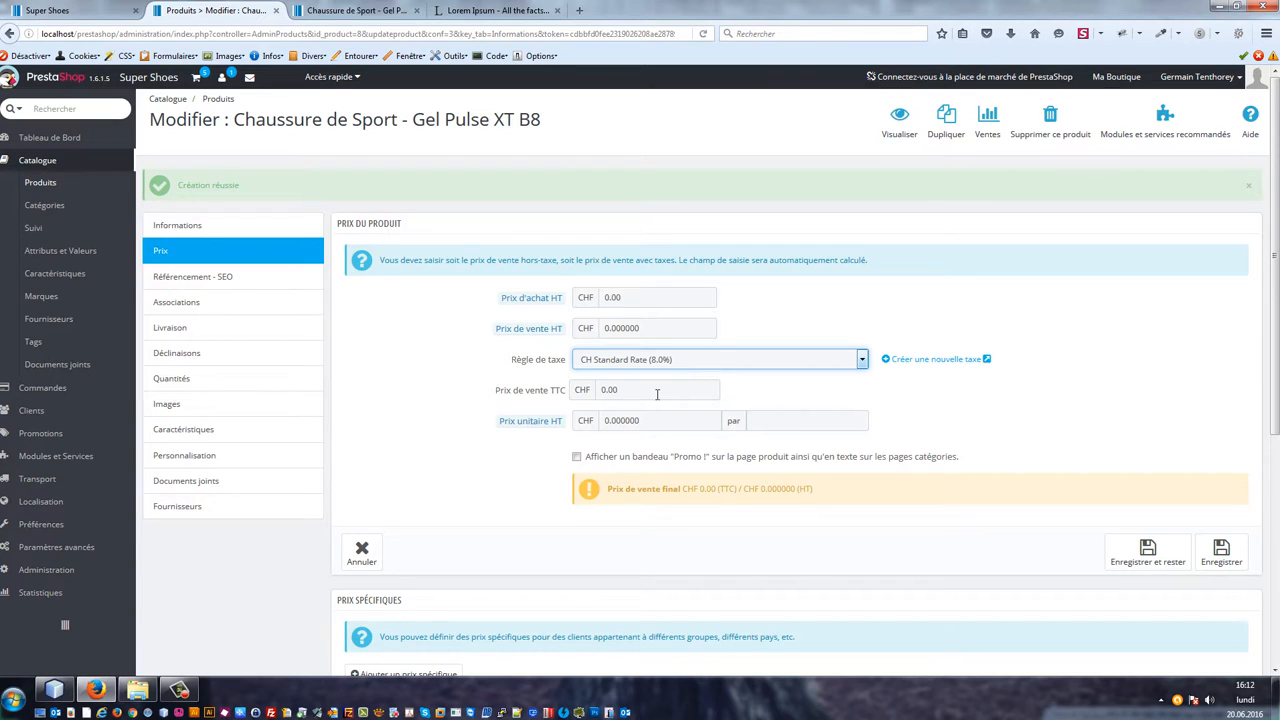
pyautogui.click(657, 394)
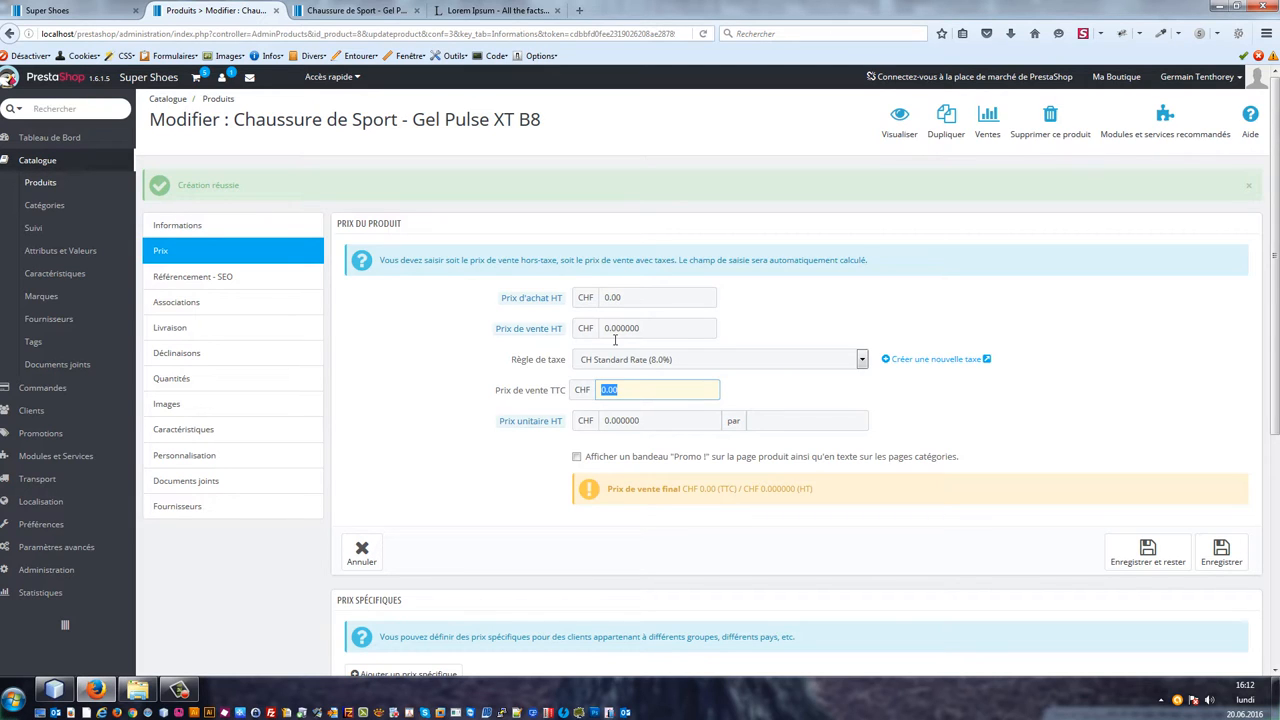
pyautogui.click(686, 396)
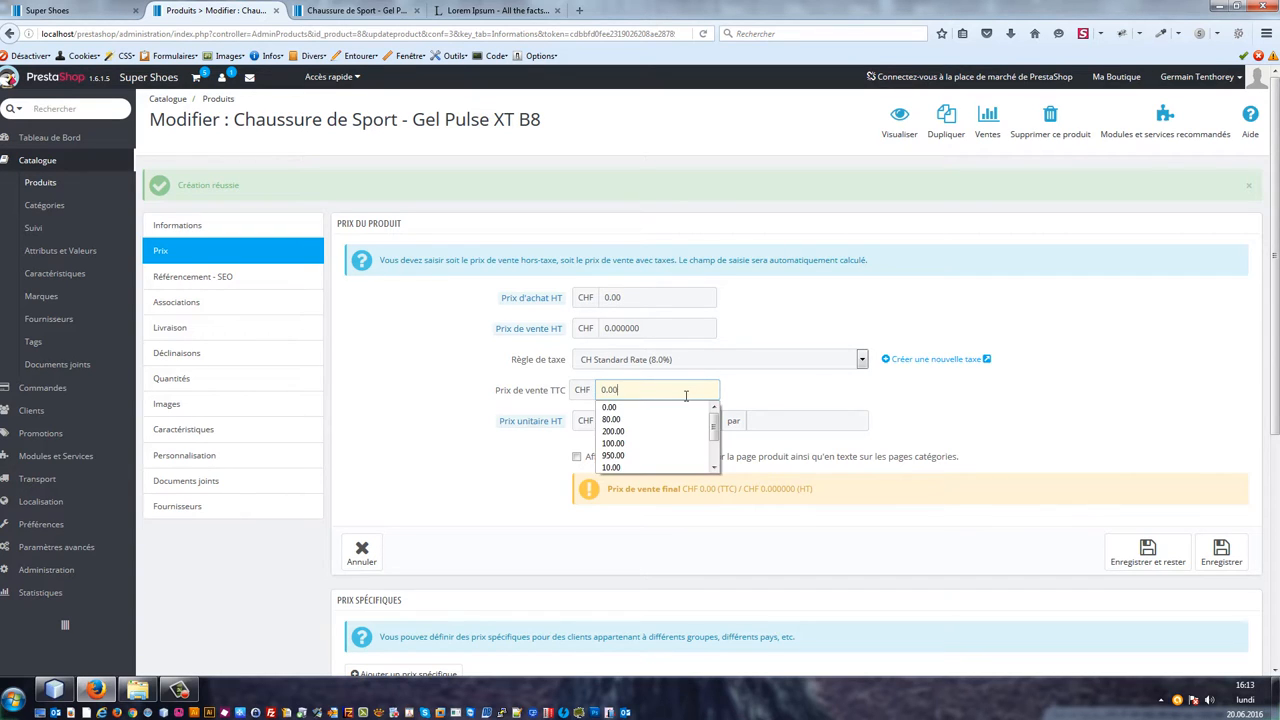
pyautogui.click(755, 399)
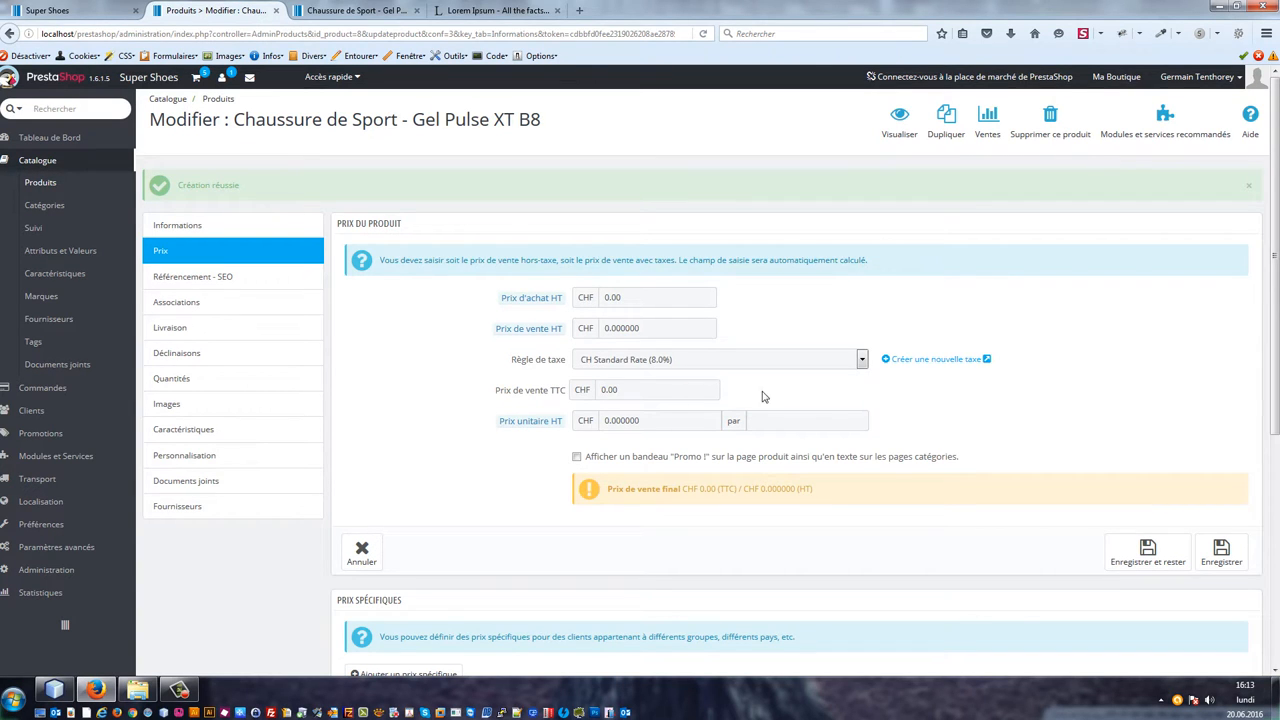
pyautogui.scroll(-3, 768, 398)
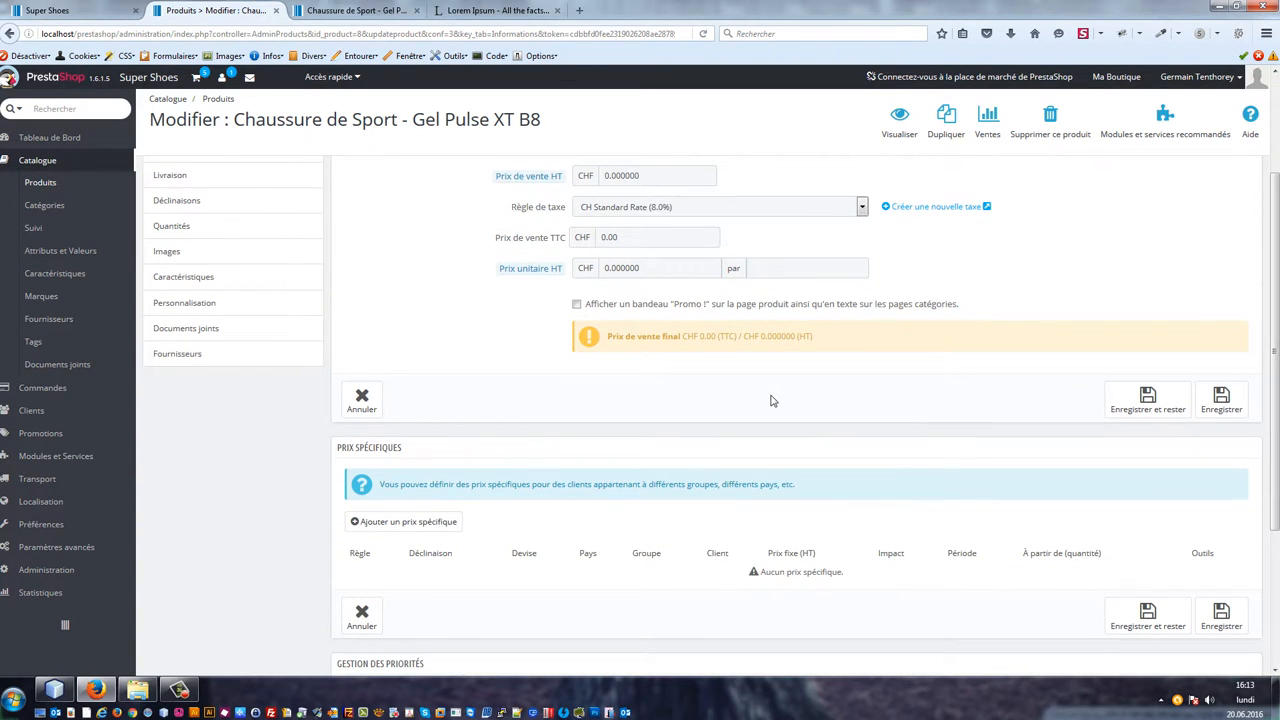
pyautogui.scroll(3, 760, 374)
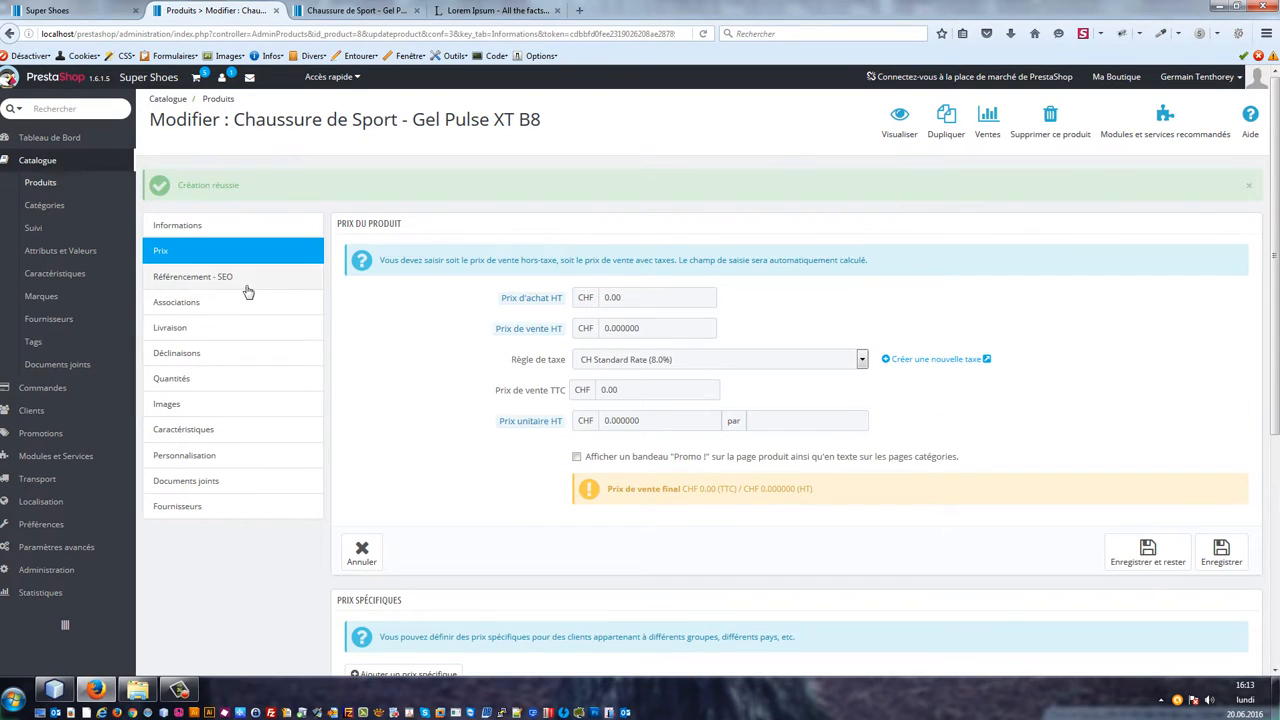
# Step: Examine the product's SEO settings and simplified URL
pyautogui.click(208, 286)
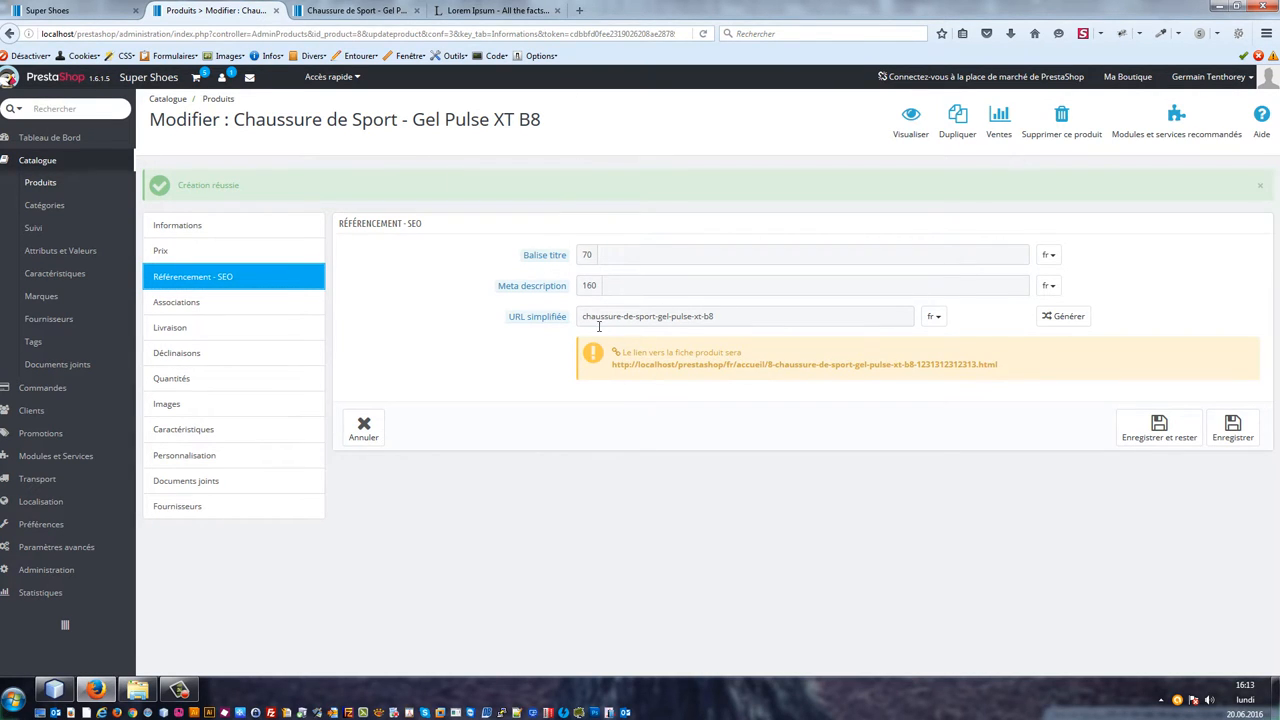
pyautogui.moveTo(581, 318); pyautogui.dragTo(857, 323)
pyautogui.click(493, 387)
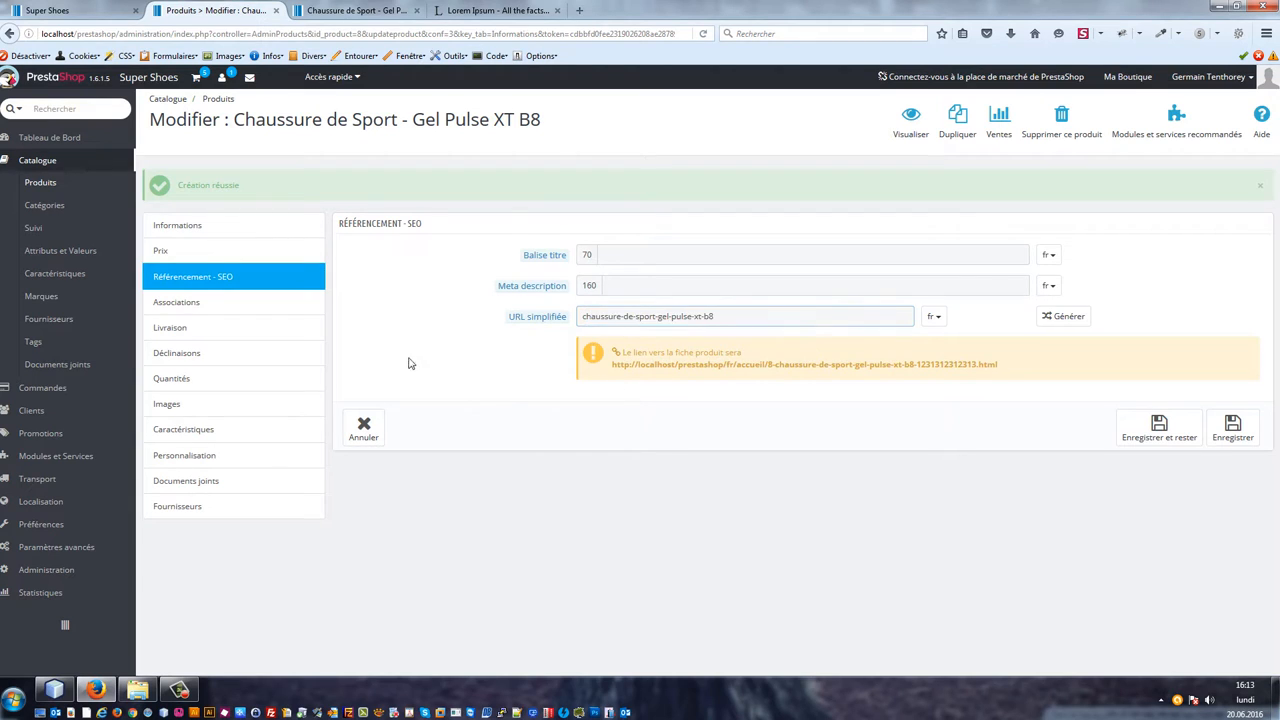
# Step: Assign the product to the Chaussures de sport category under Chaussures homme and save, staying on the page
pyautogui.click(210, 300)
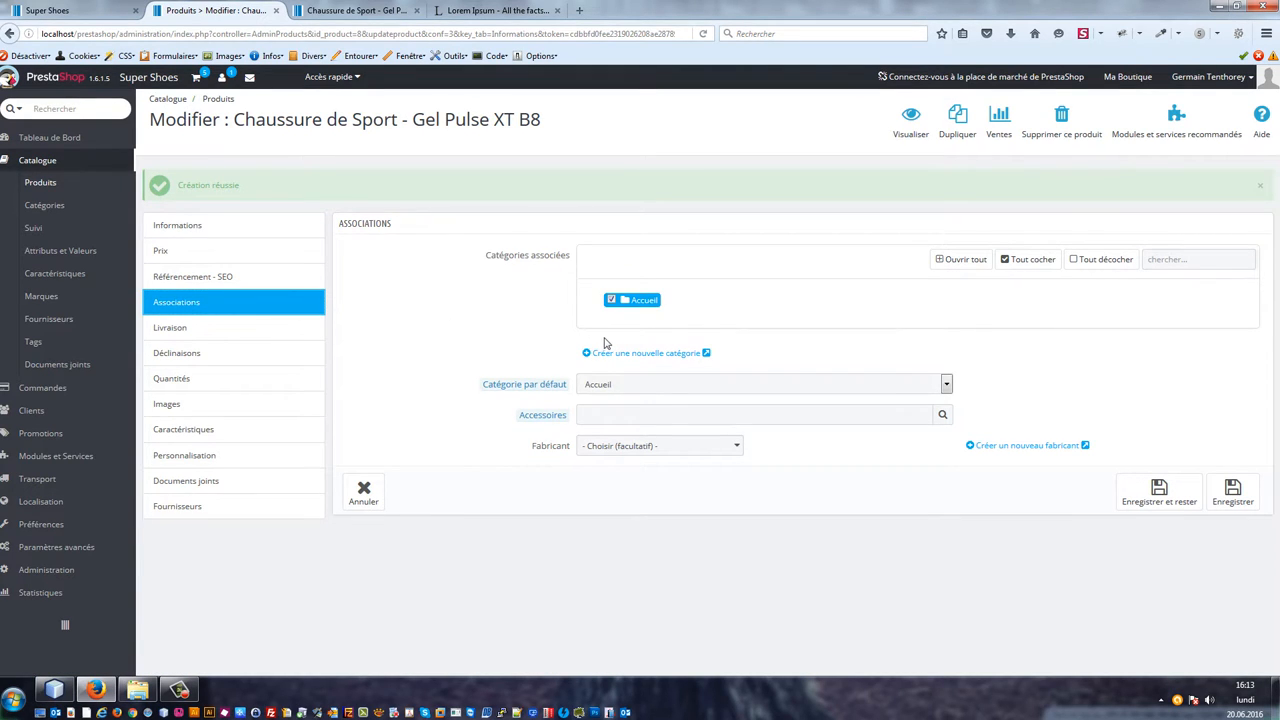
pyautogui.click(645, 302)
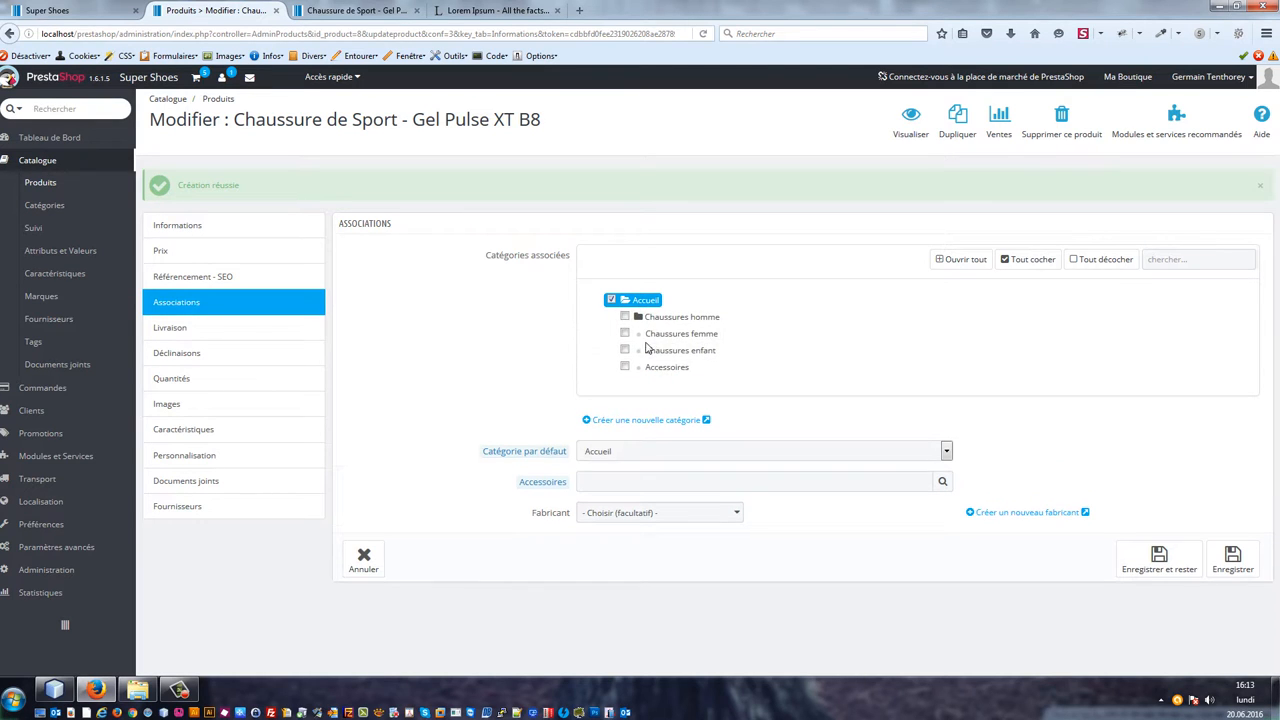
pyautogui.click(683, 317)
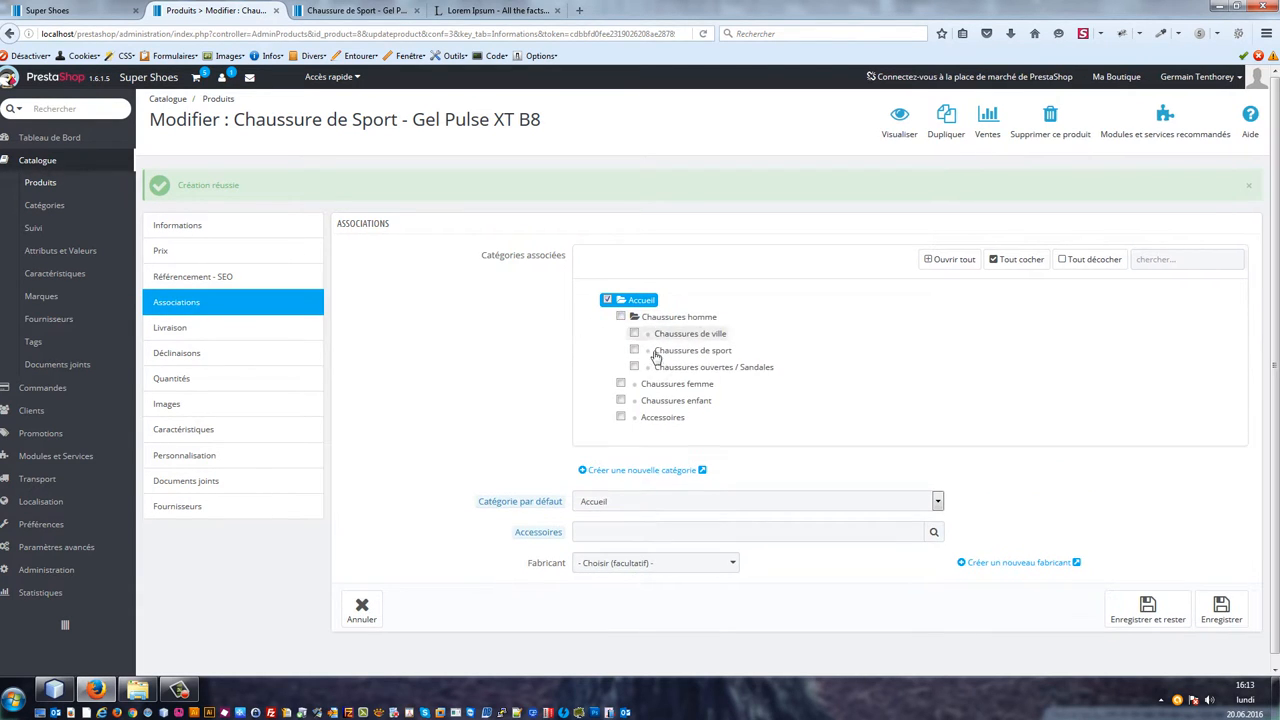
pyautogui.click(634, 351)
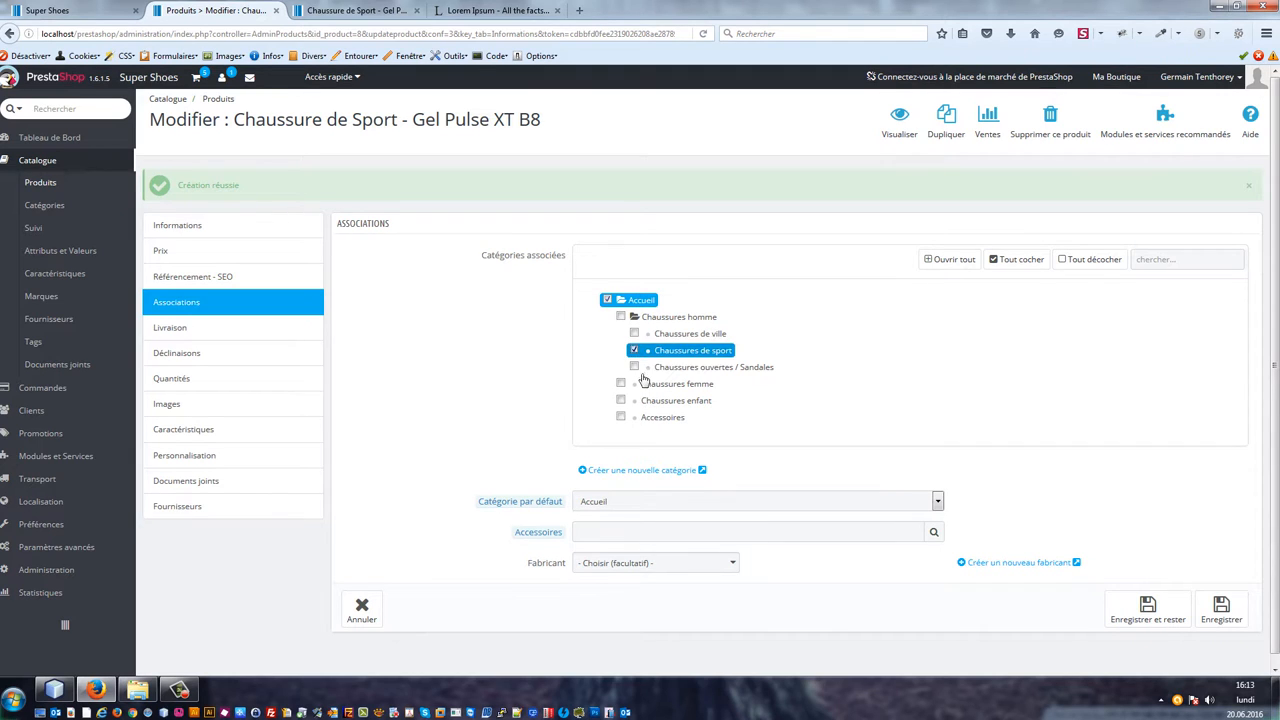
pyautogui.scroll(-1, 658, 557)
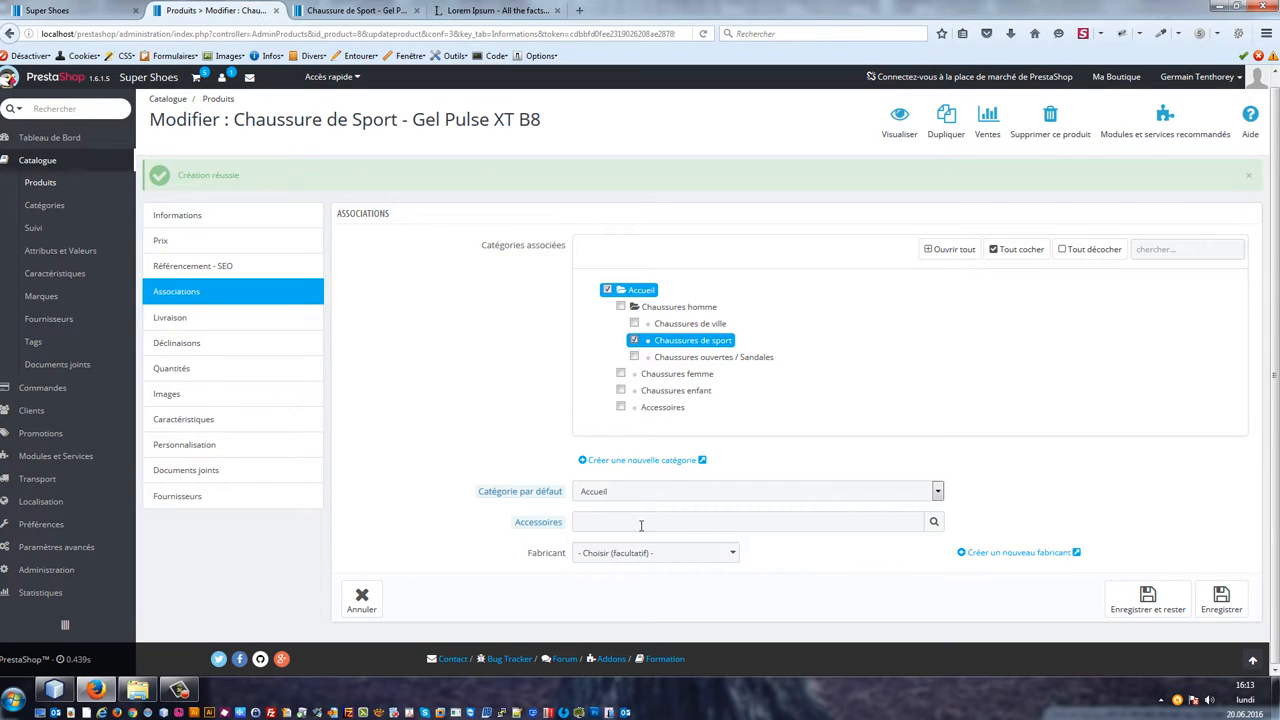
pyautogui.click(1155, 602)
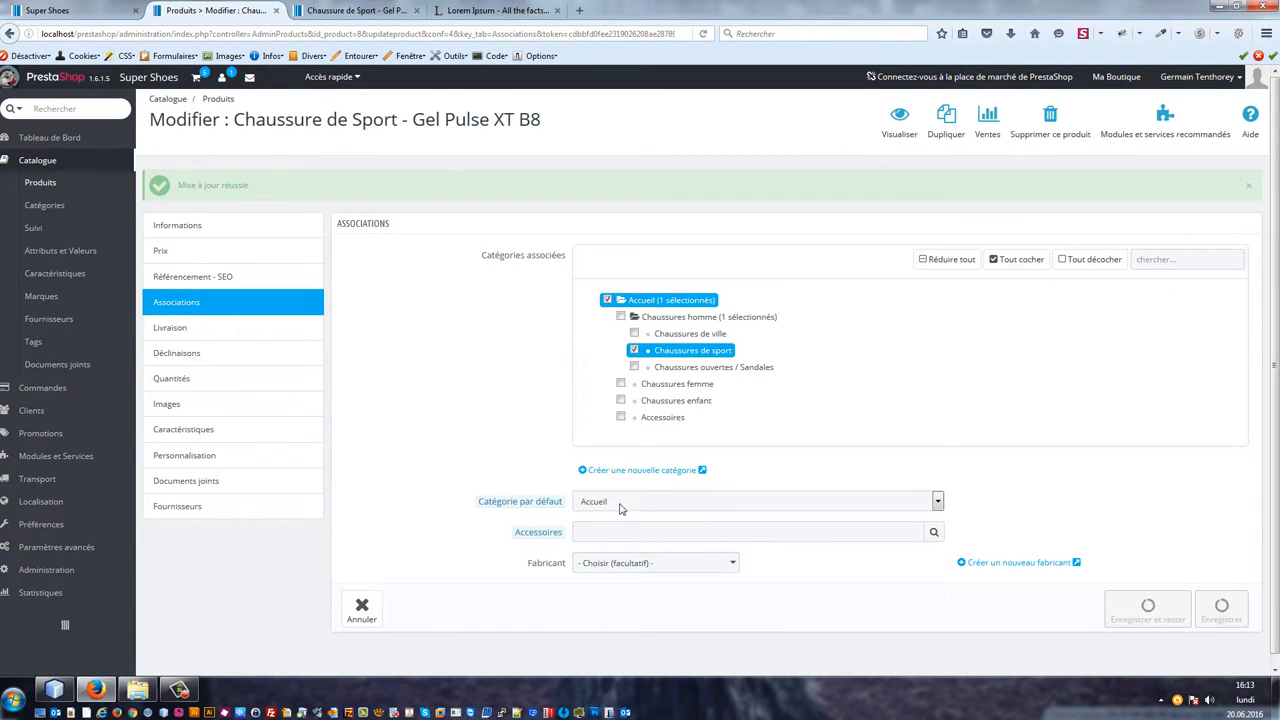
# Step: Open the product list in a new browser tab and switch to it
pyautogui.rightClick(47, 191)
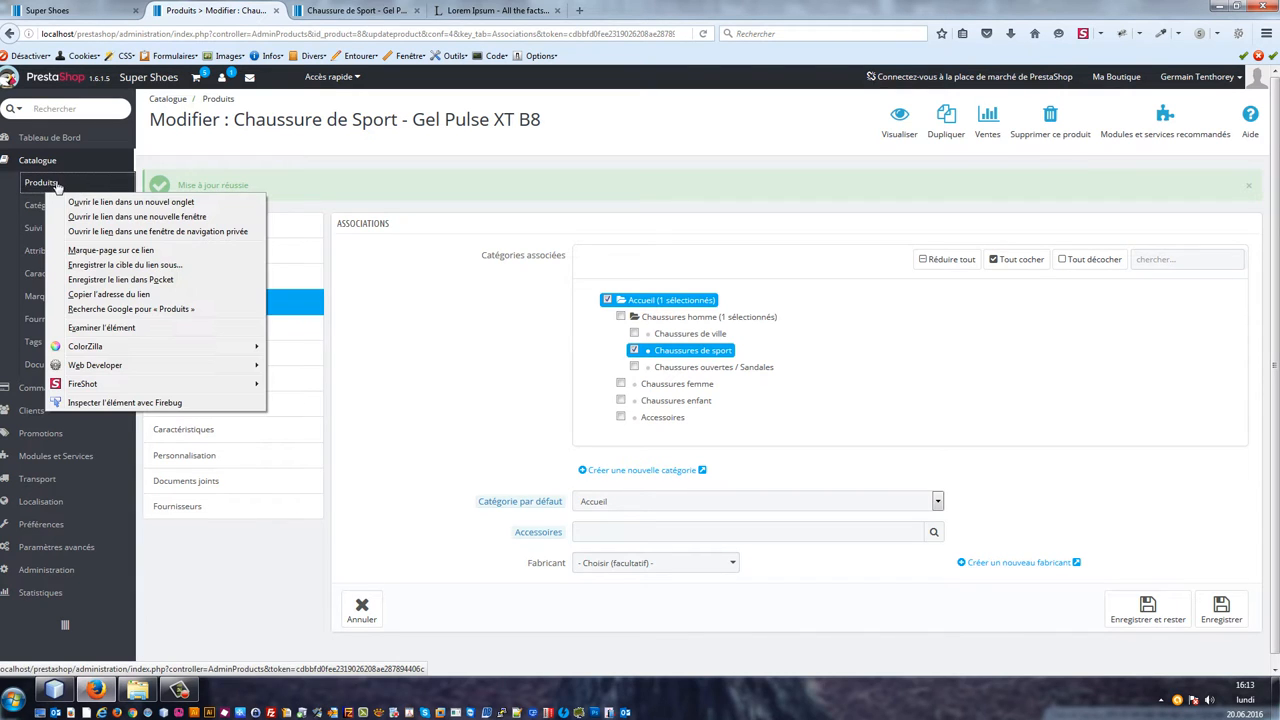
pyautogui.click(82, 203)
pyautogui.click(326, 11)
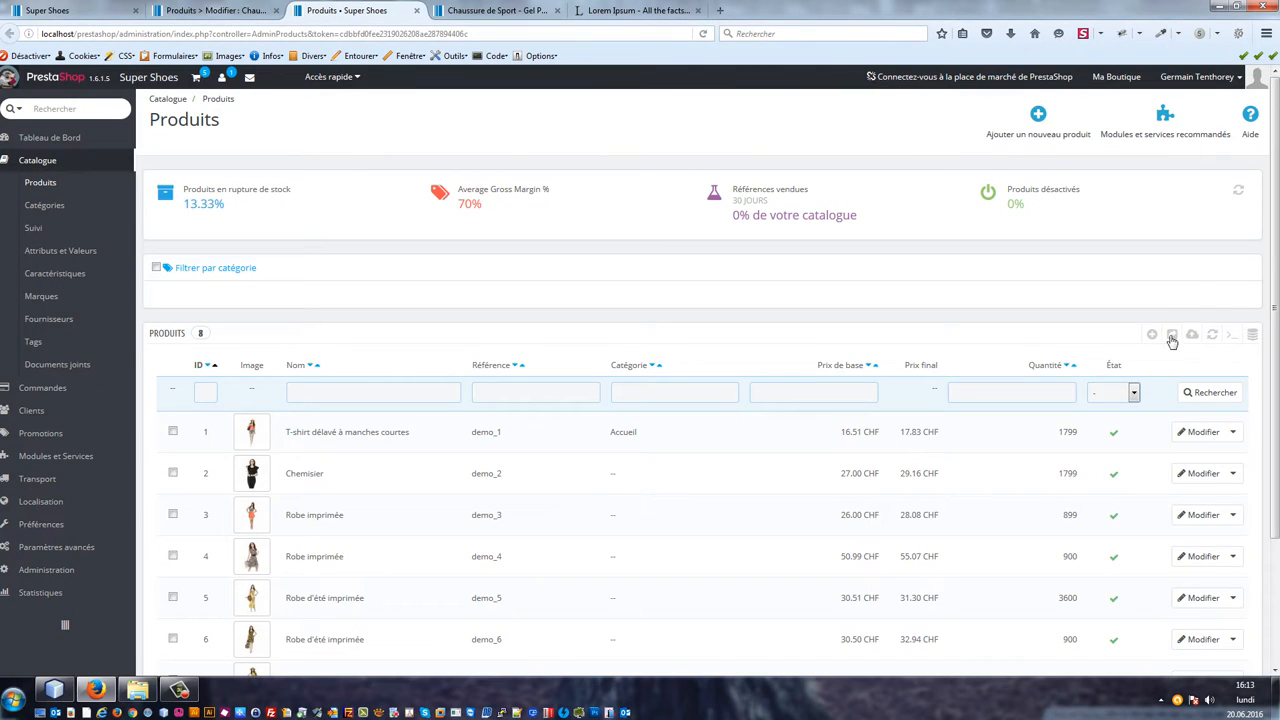
# Step: Add a new product named 'Chaussettes de sport' and save it, staying on its edit page
pyautogui.click(1153, 335)
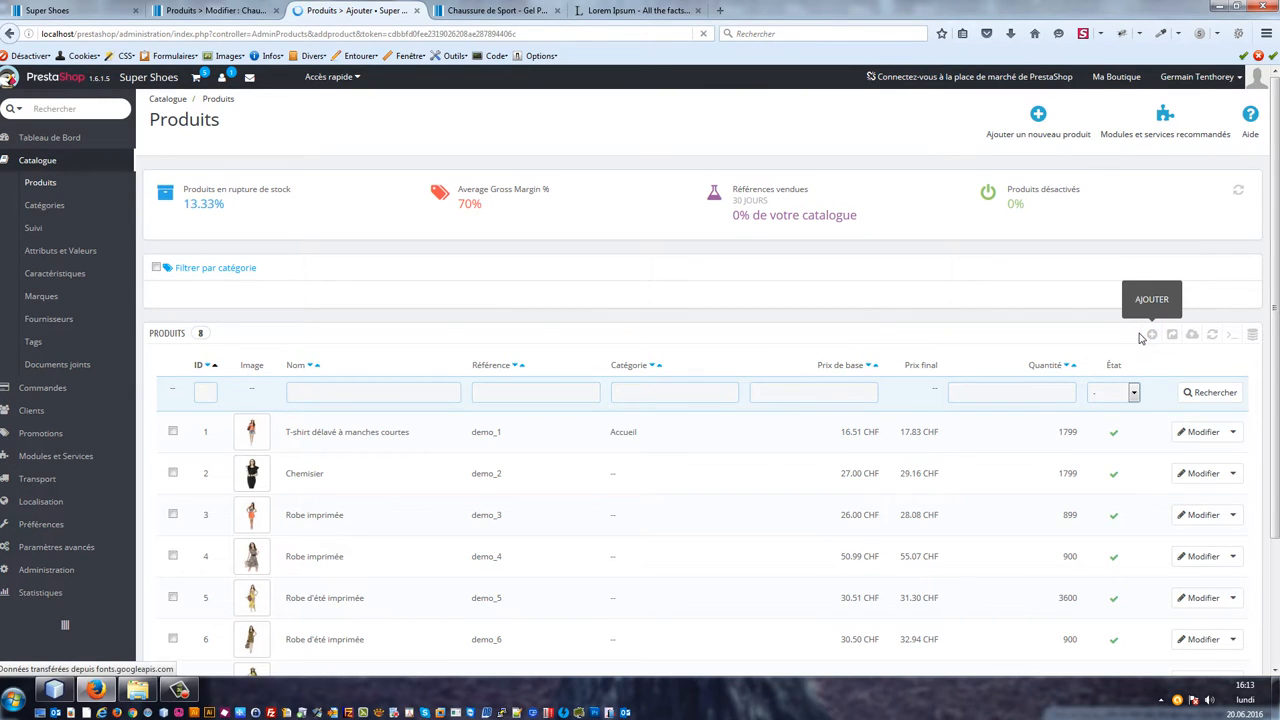
pyautogui.click(606, 295)
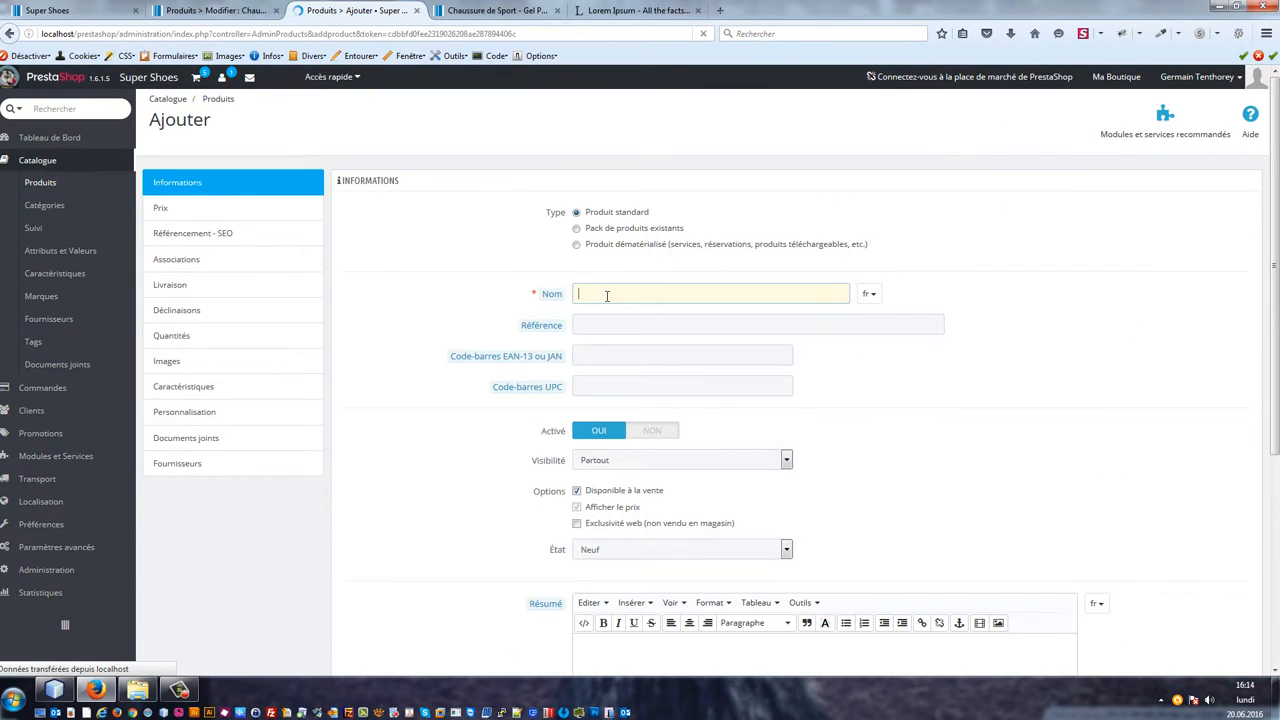
pyautogui.write('Chauss')
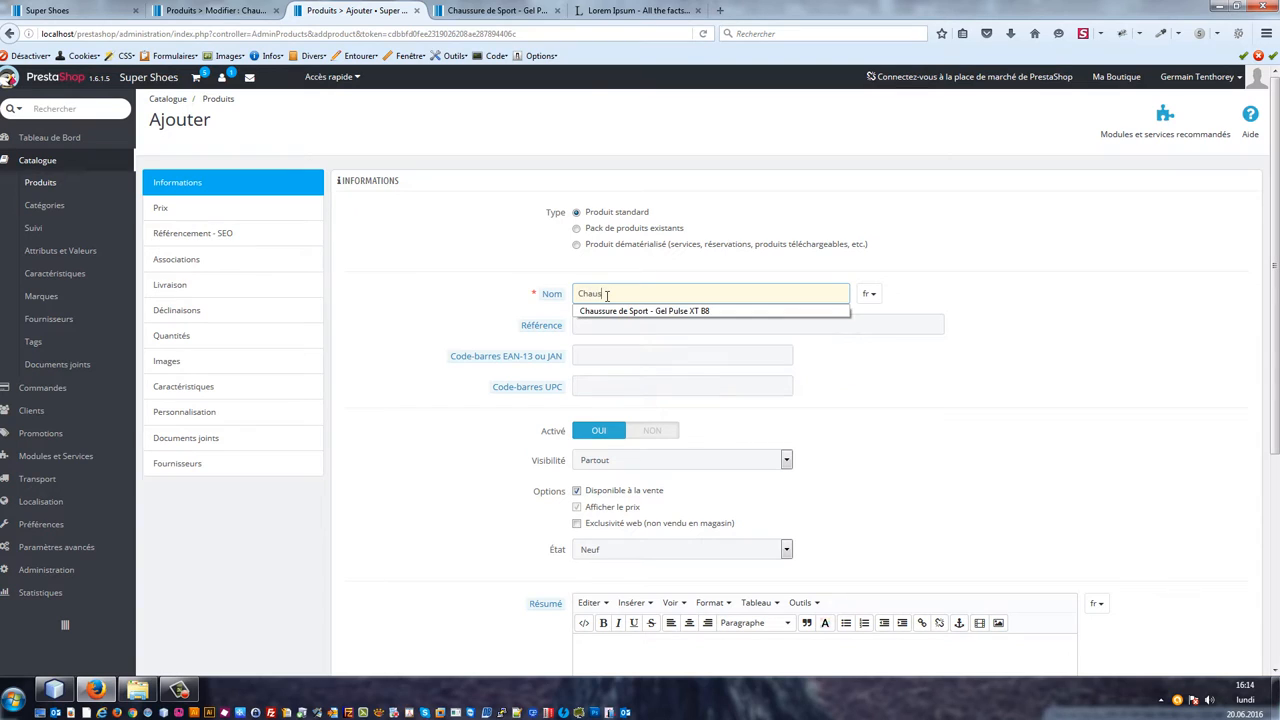
pyautogui.write('e')
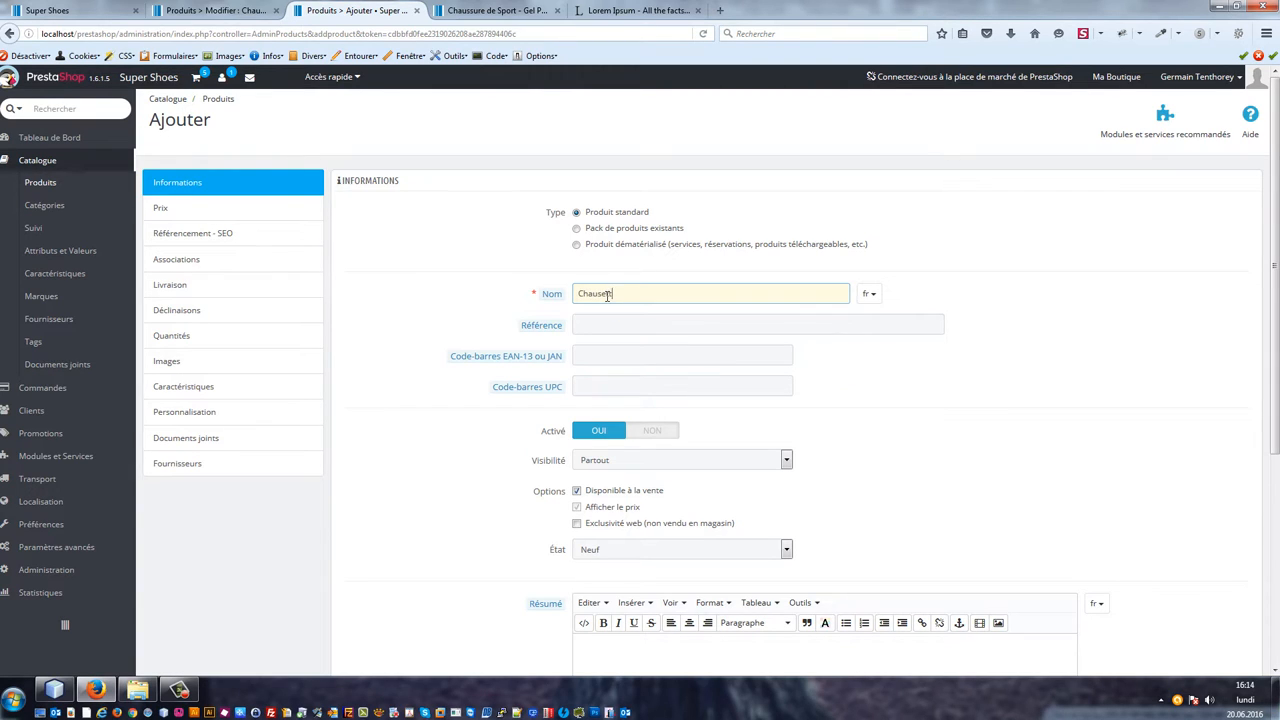
pyautogui.press('BackSpace')
pyautogui.write('s de sport')
pyautogui.press('Tab')
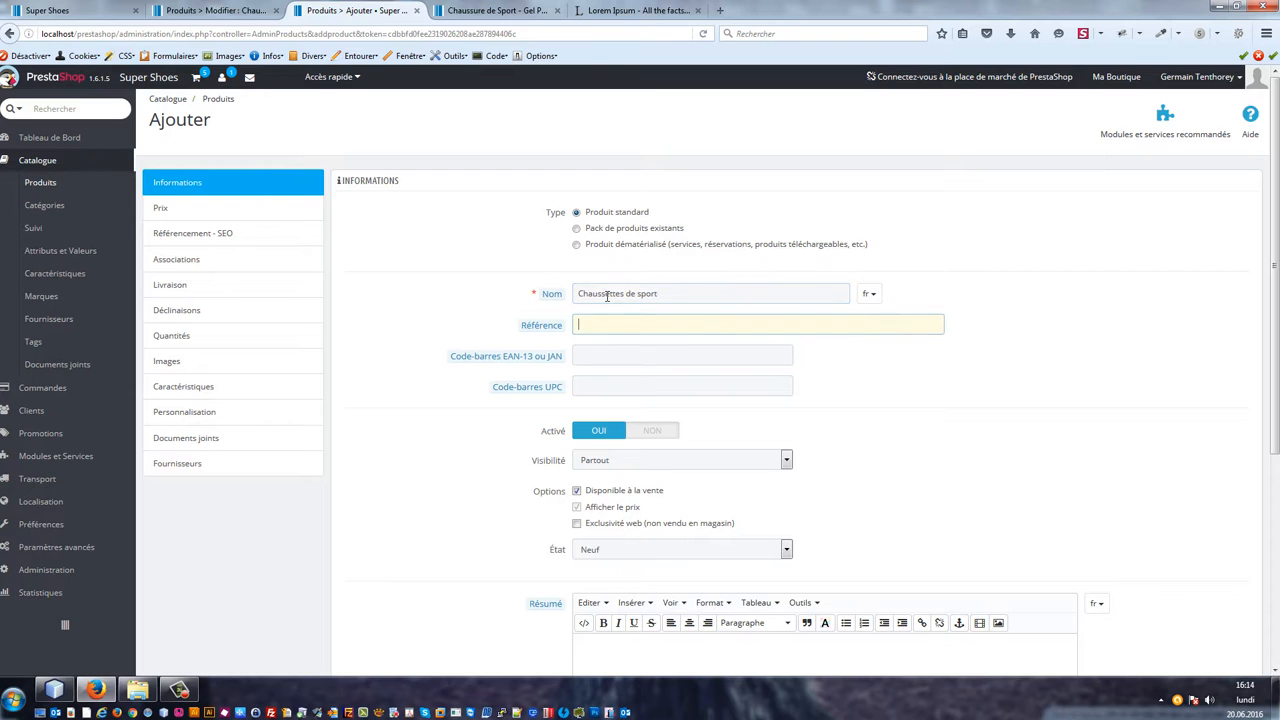
pyautogui.scroll(-5, 617, 300)
pyautogui.click(1180, 612)
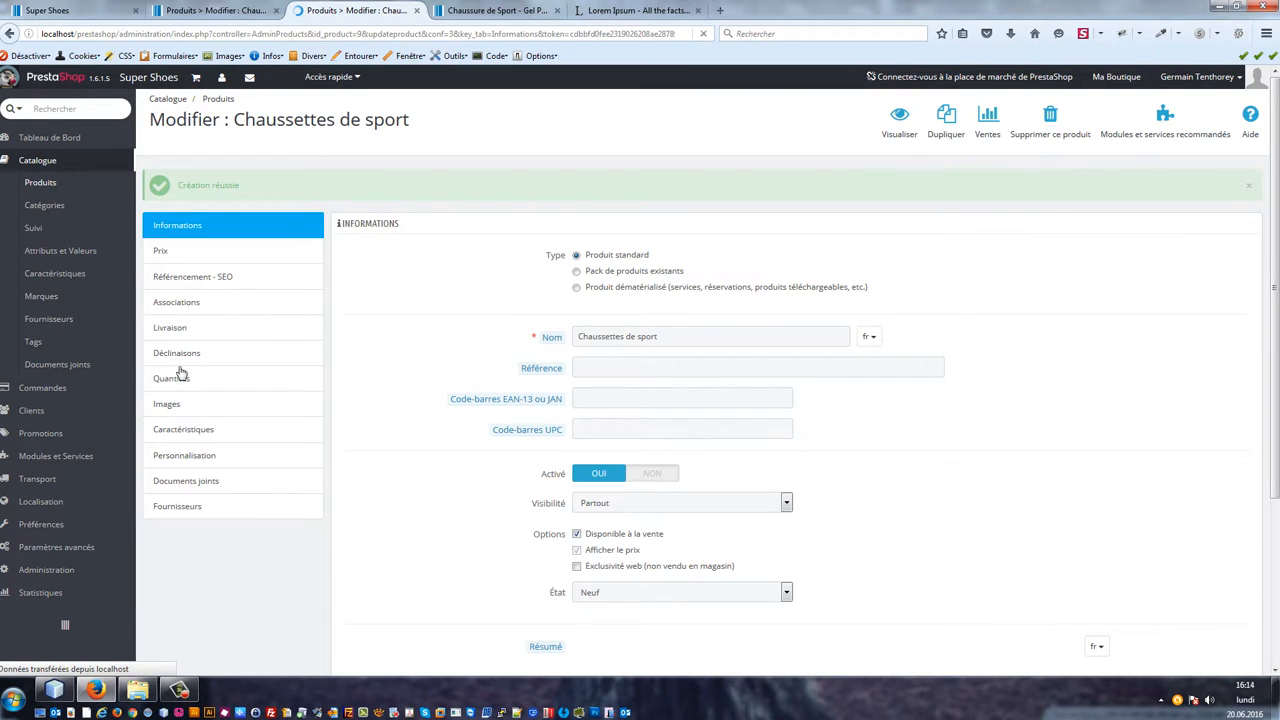
# Step: Upload the image chaussette.jpg to the product's images and save
pyautogui.click(170, 404)
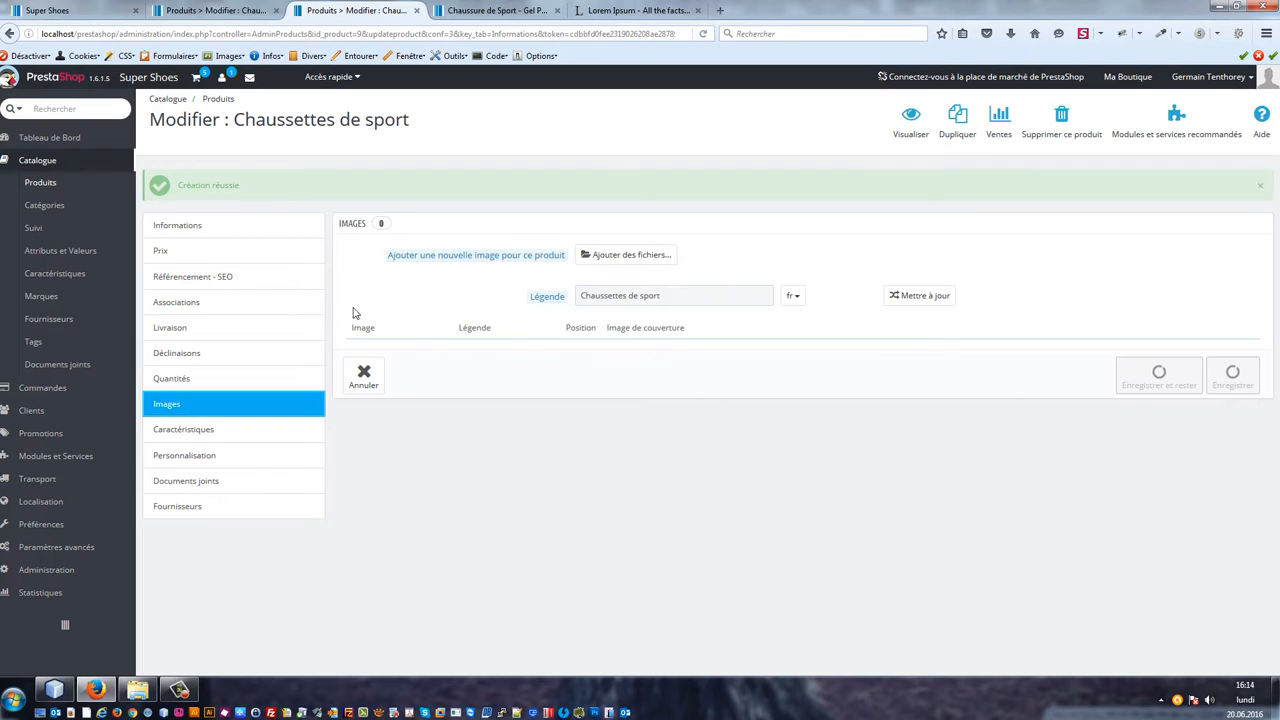
pyautogui.click(628, 258)
pyautogui.doubleClick(230, 110)
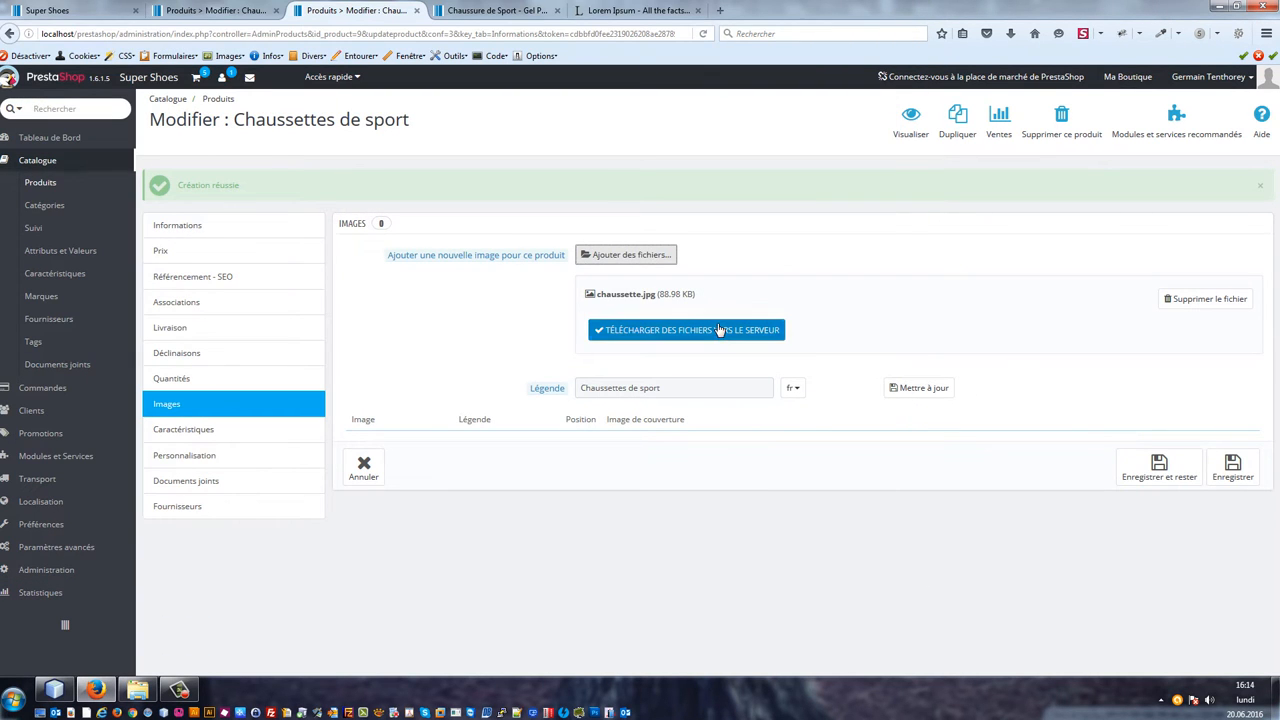
pyautogui.click(718, 330)
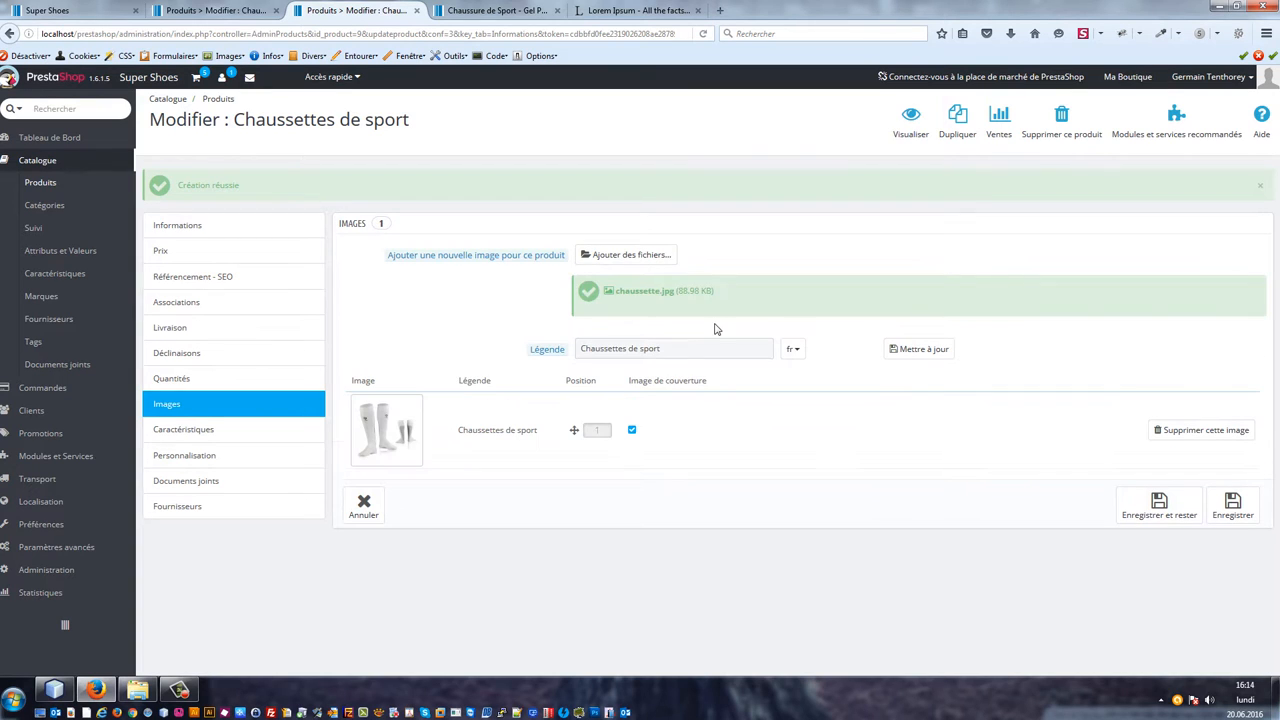
pyautogui.click(1142, 502)
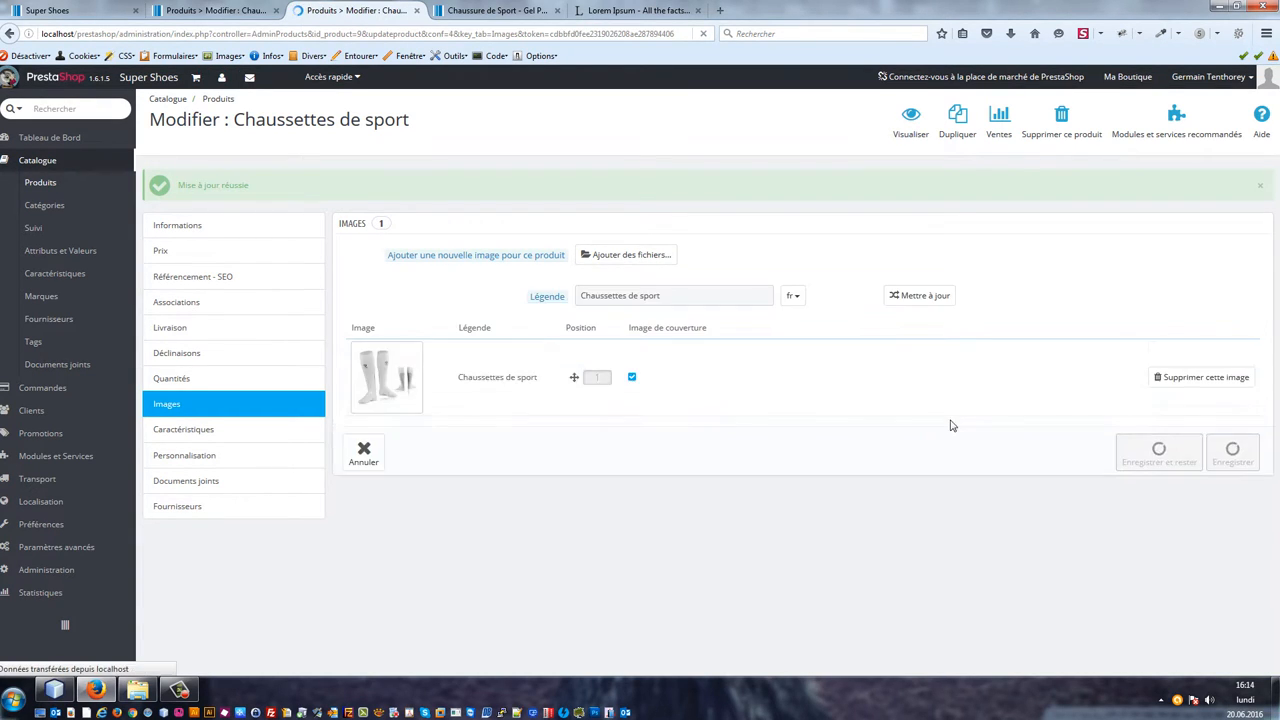
# Step: Set the product's available quantity to 100 and save
pyautogui.click(166, 378)
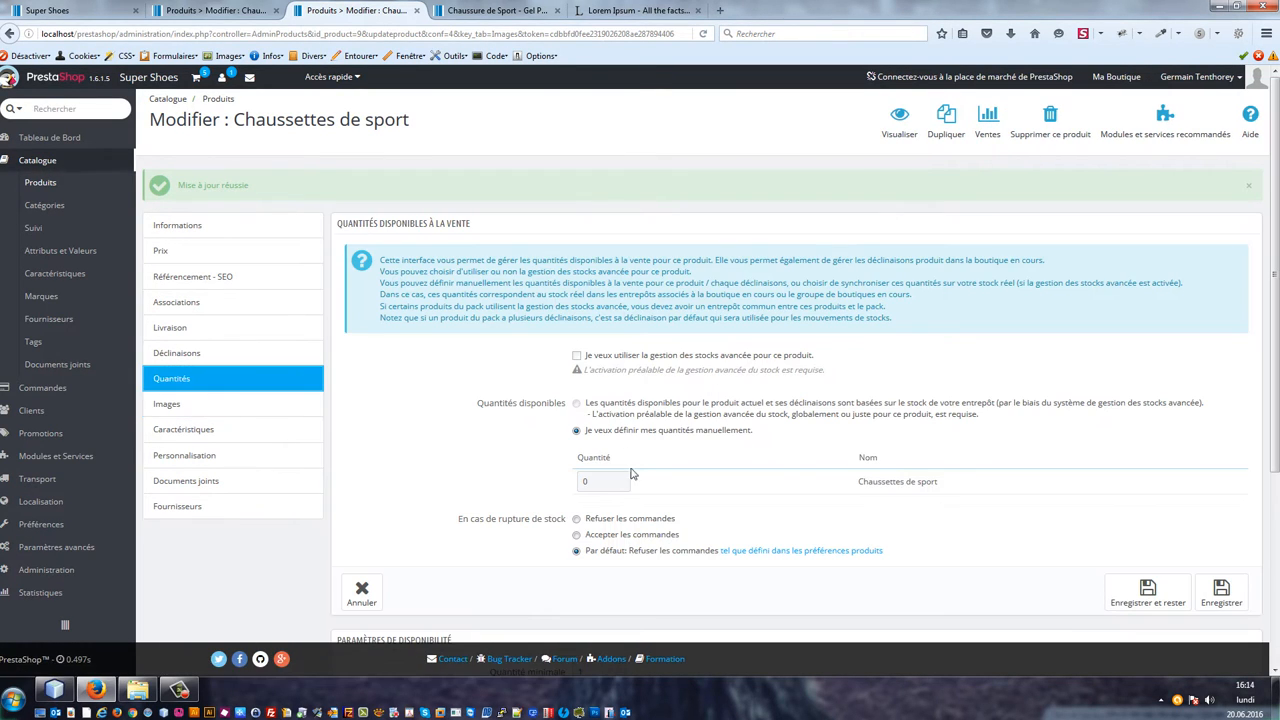
pyautogui.doubleClick(622, 480)
pyautogui.write('100')
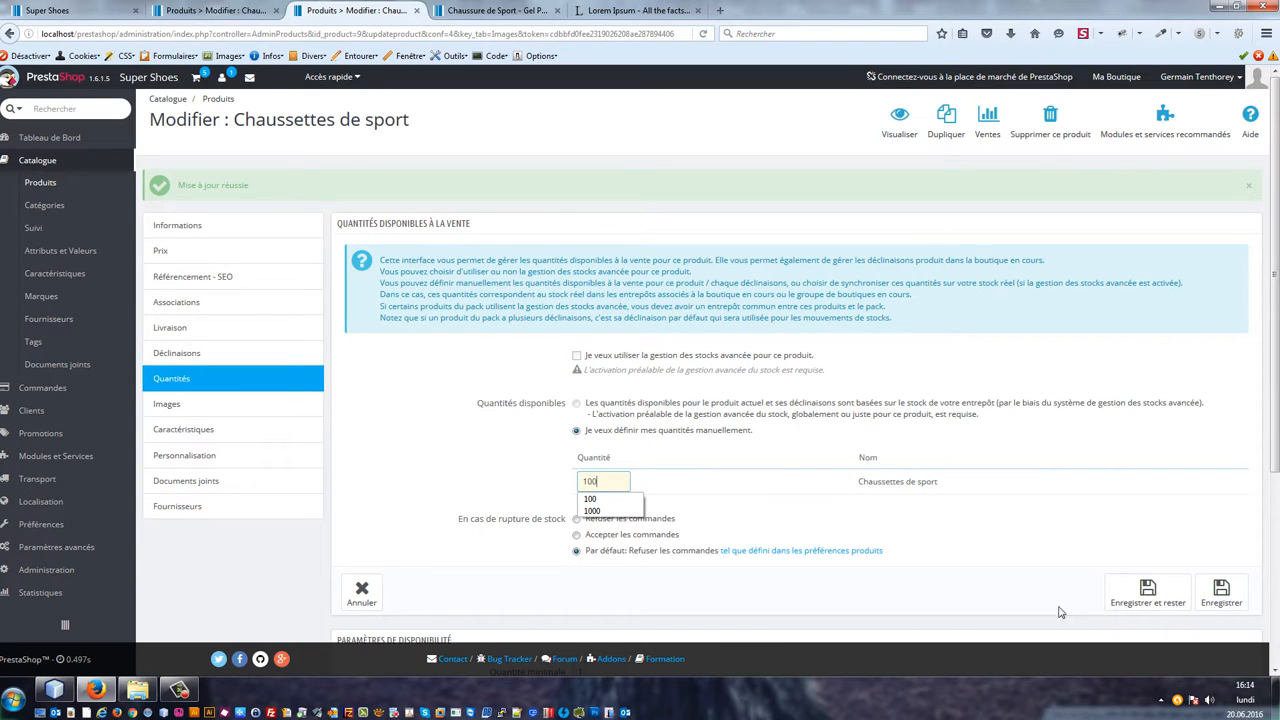
pyautogui.click(1147, 592)
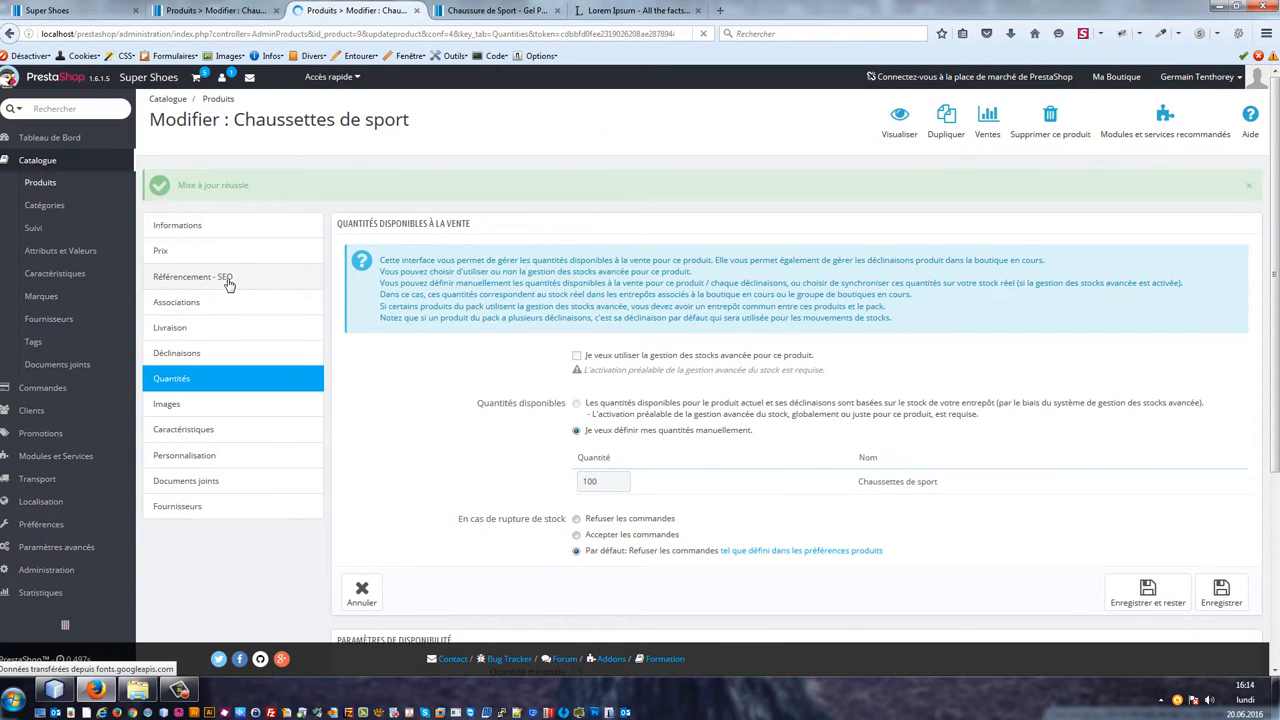
# Step: Set the socks' retail price including tax to 10 CHF and save
pyautogui.click(183, 253)
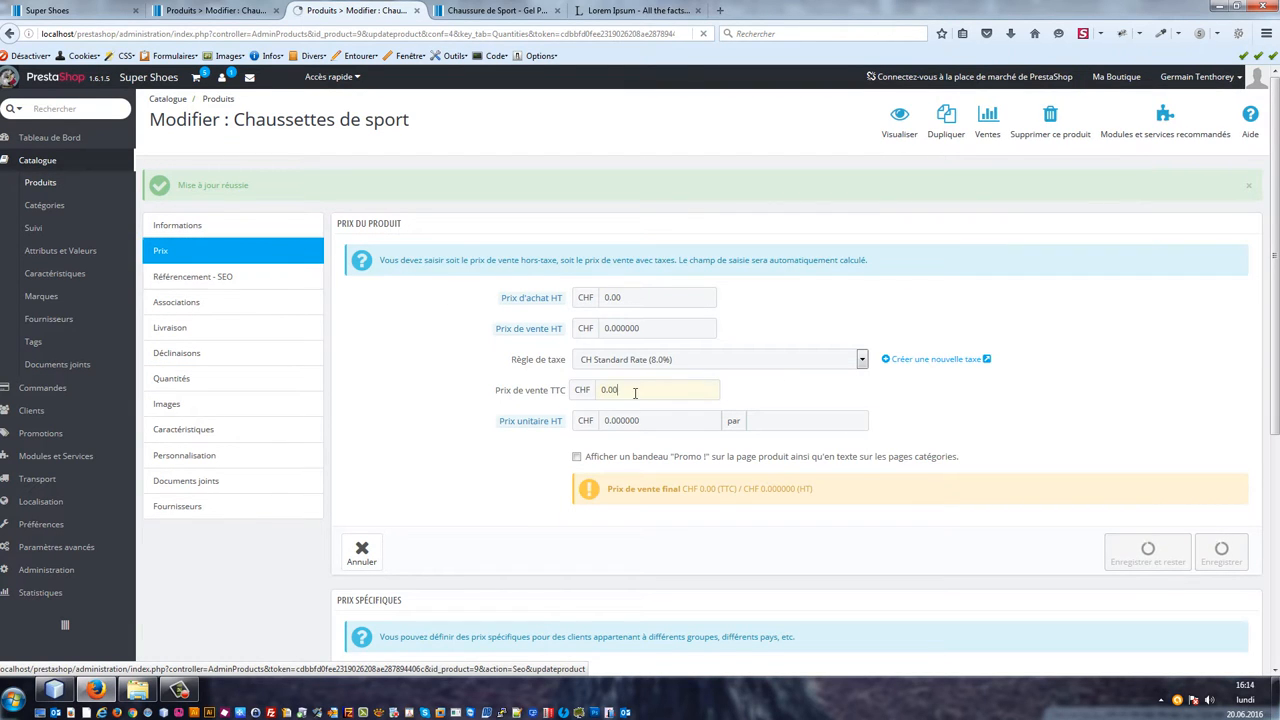
pyautogui.click(615, 386)
pyautogui.doubleClick(604, 392)
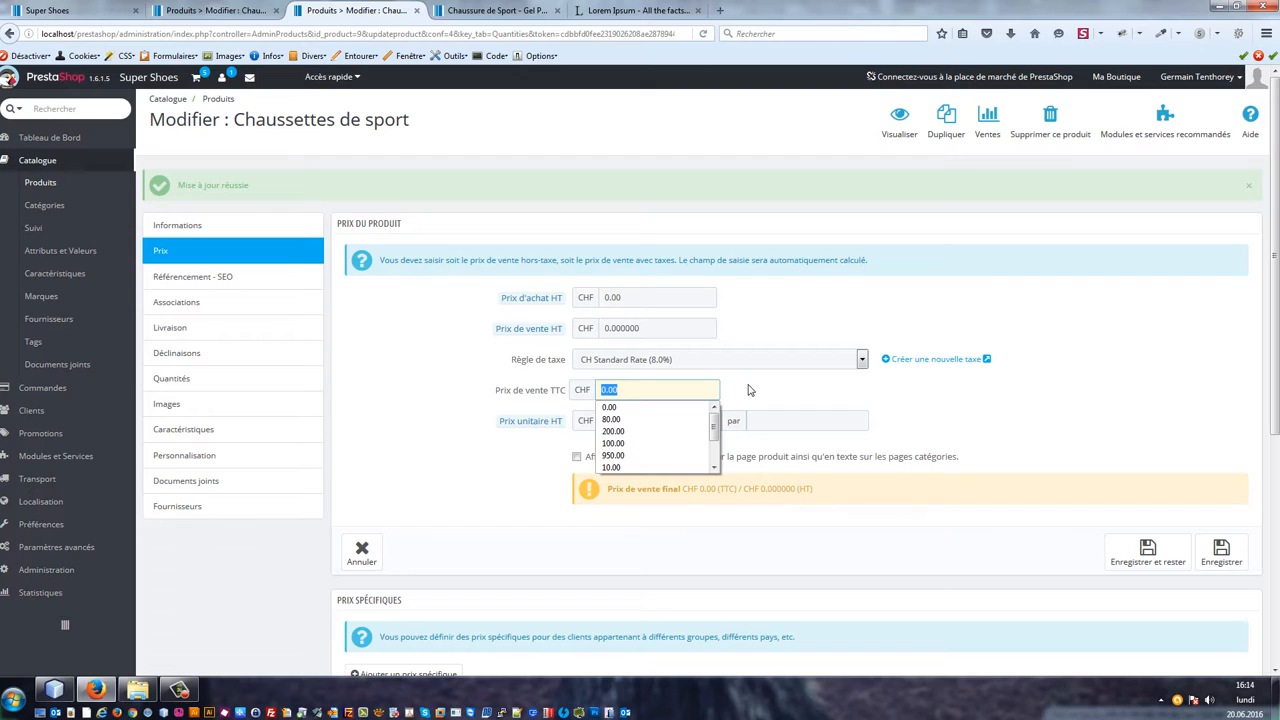
pyautogui.write('10')
pyautogui.press('Tab')
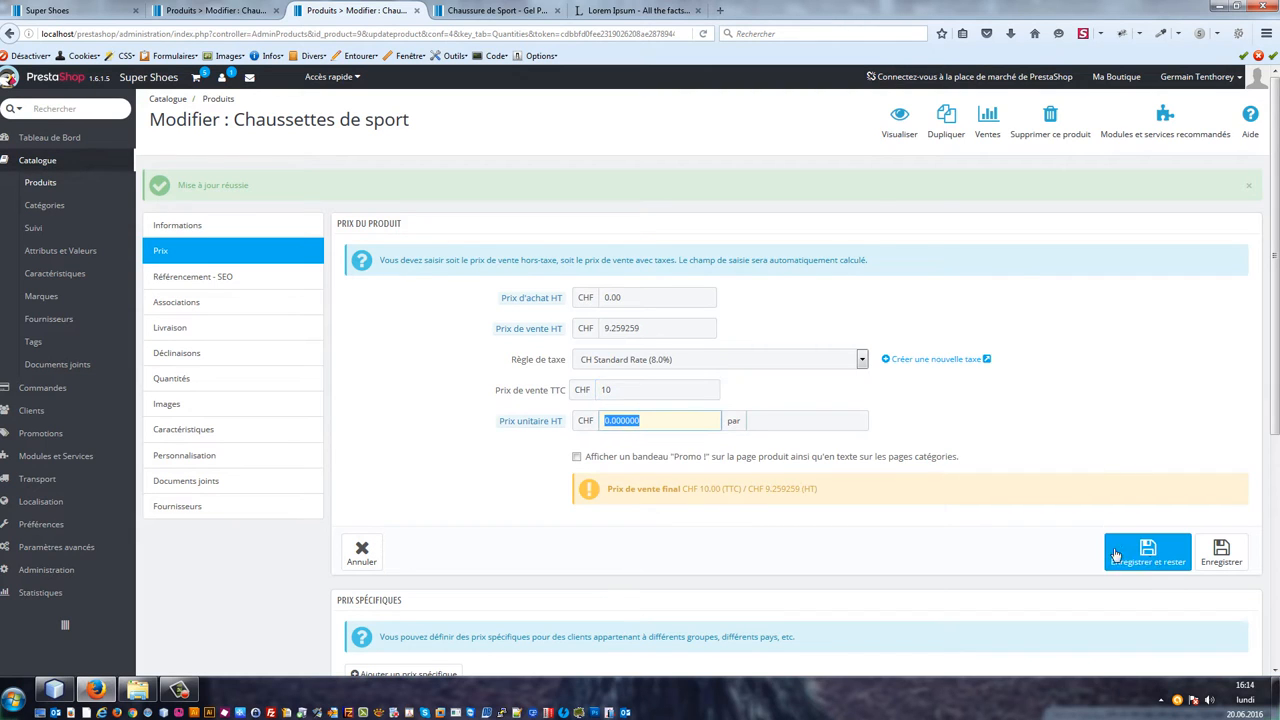
pyautogui.click(1150, 563)
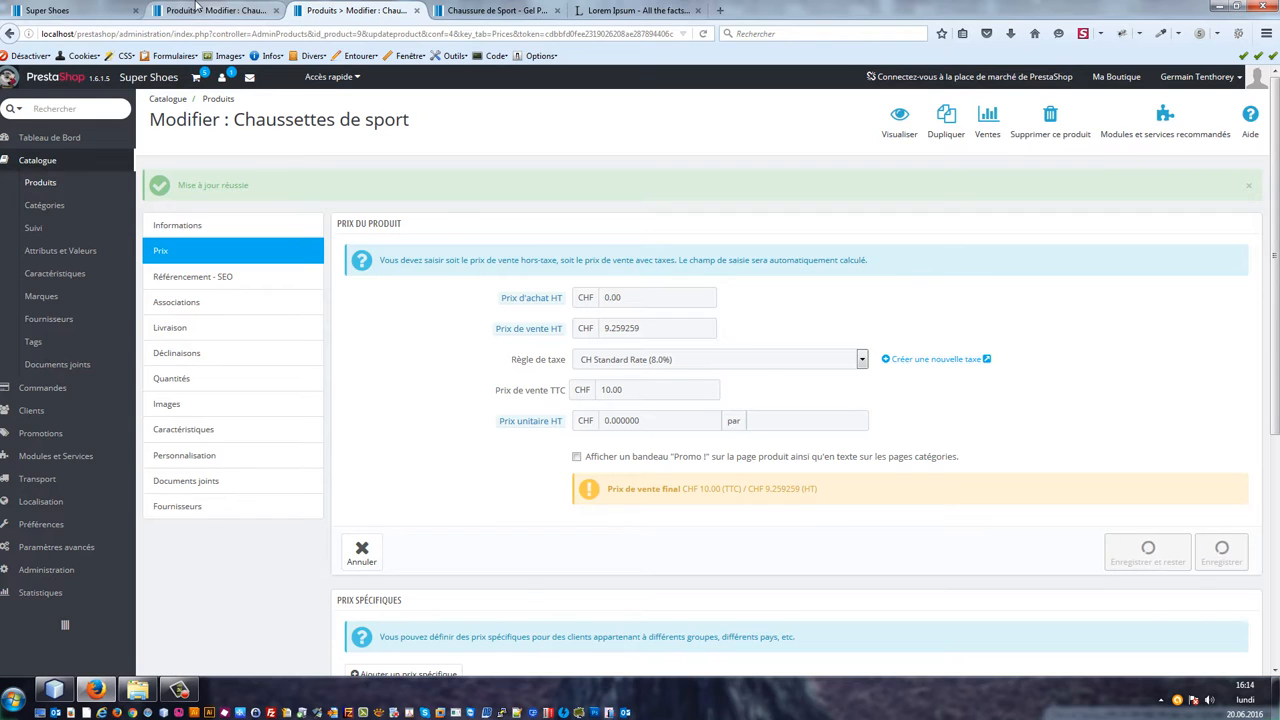
# Step: On the Gel Pulse XT B8 shoe's associations, add 'Chaussettes de sport' as an accessory and save
pyautogui.click(243, 12)
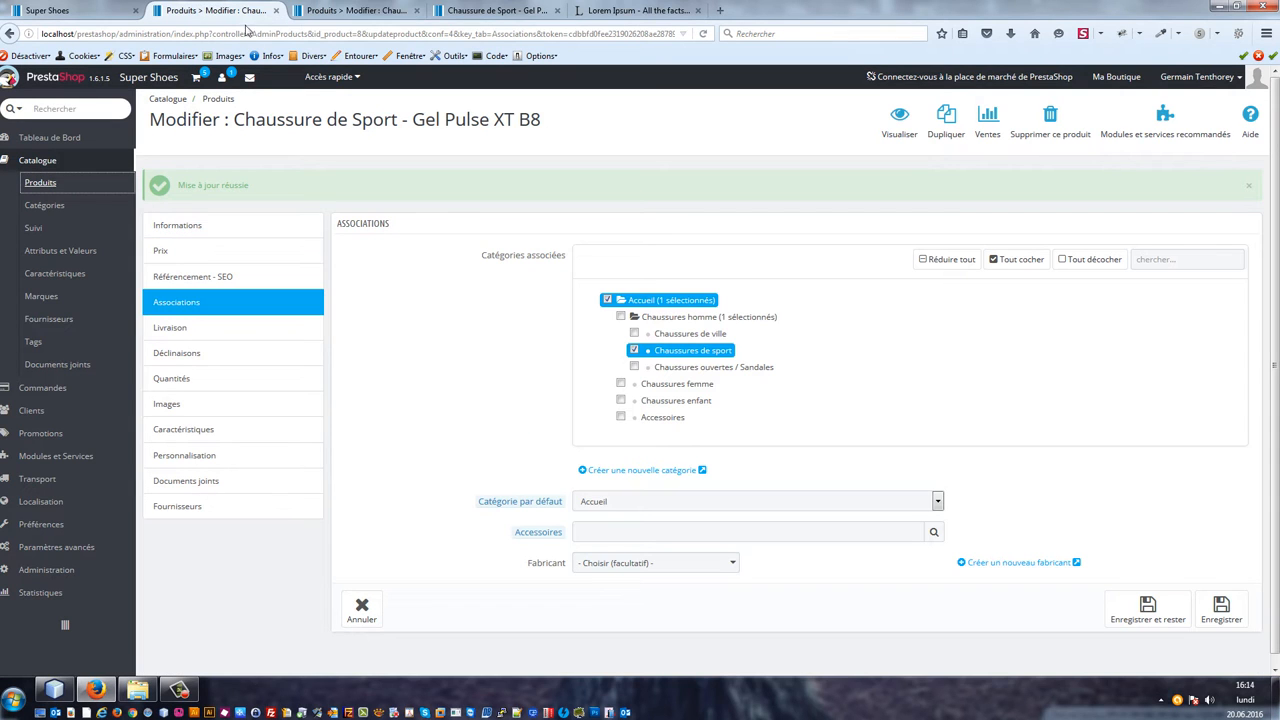
pyautogui.click(309, 34)
pyautogui.press('Return')
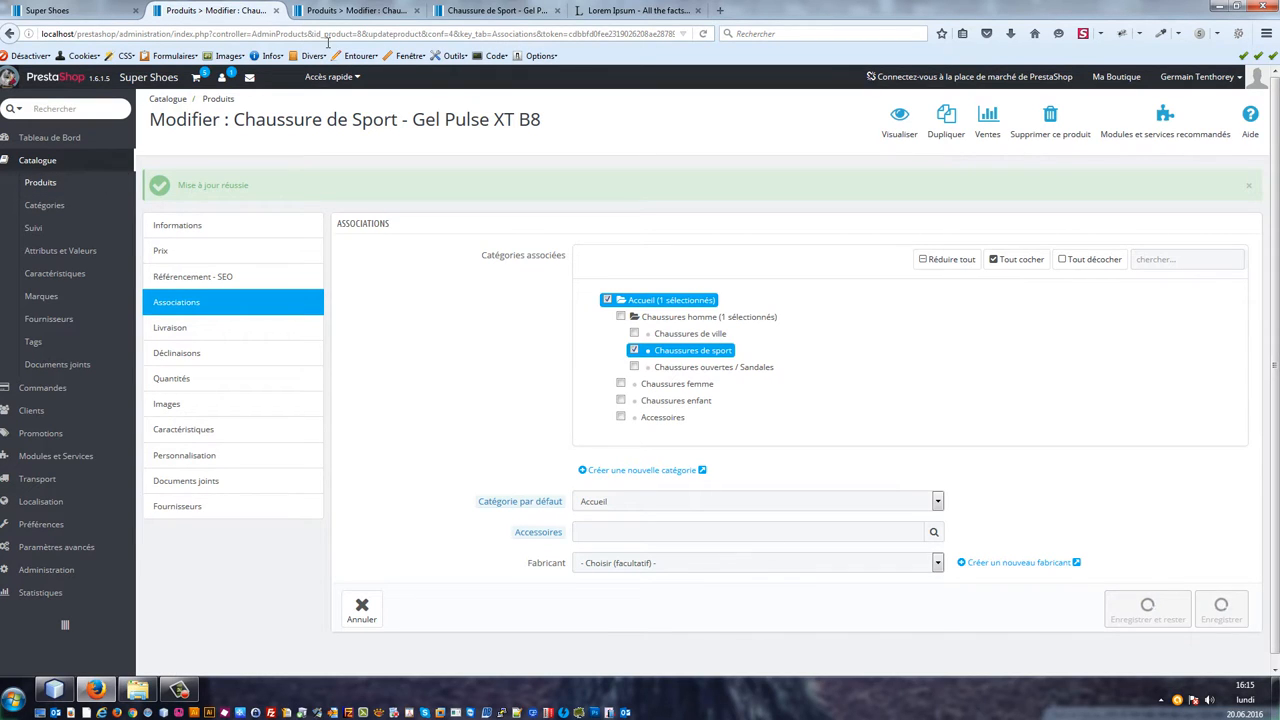
pyautogui.click(611, 535)
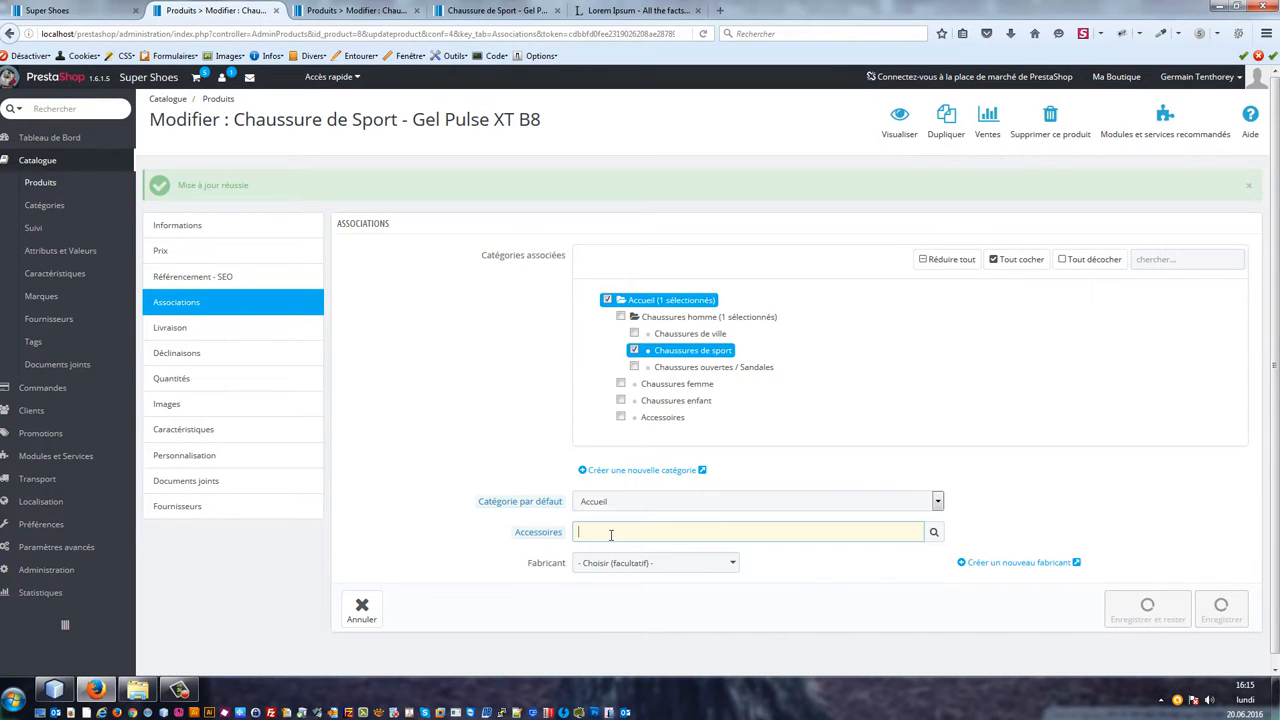
pyautogui.write('chaussettes de sport')
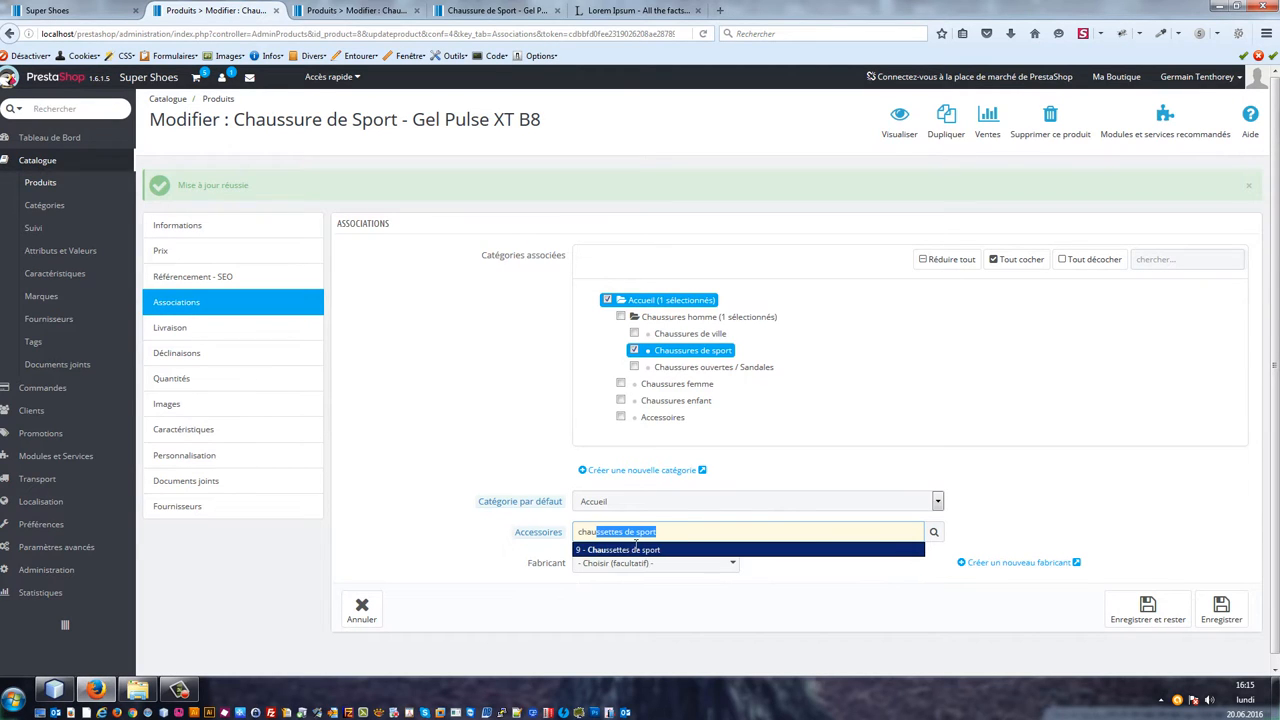
pyautogui.click(646, 535)
pyautogui.click(669, 551)
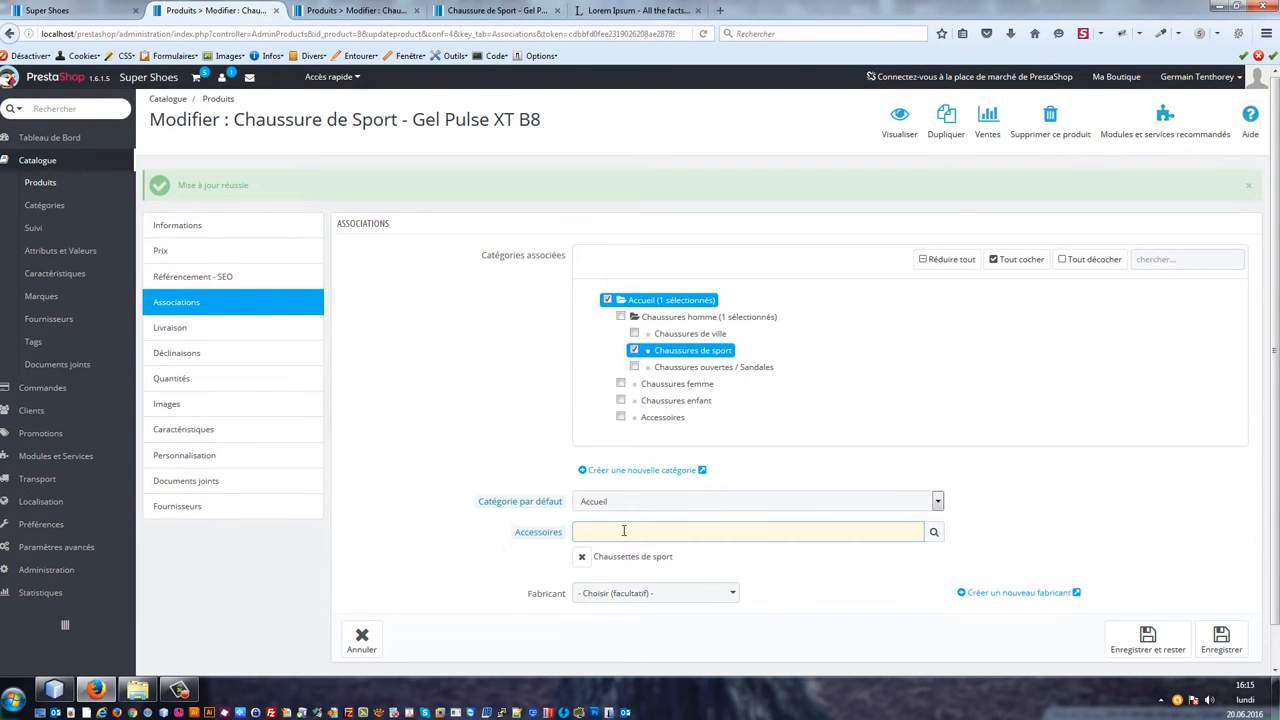
pyautogui.click(686, 593)
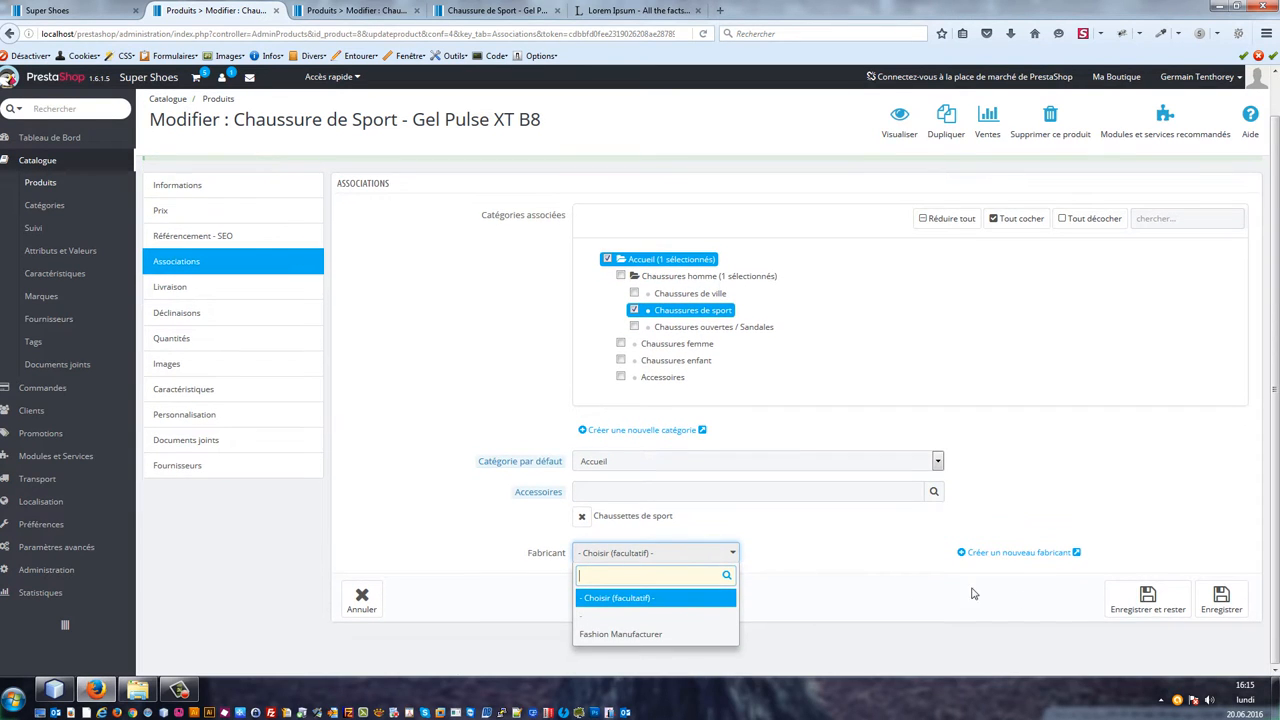
pyautogui.click(1147, 596)
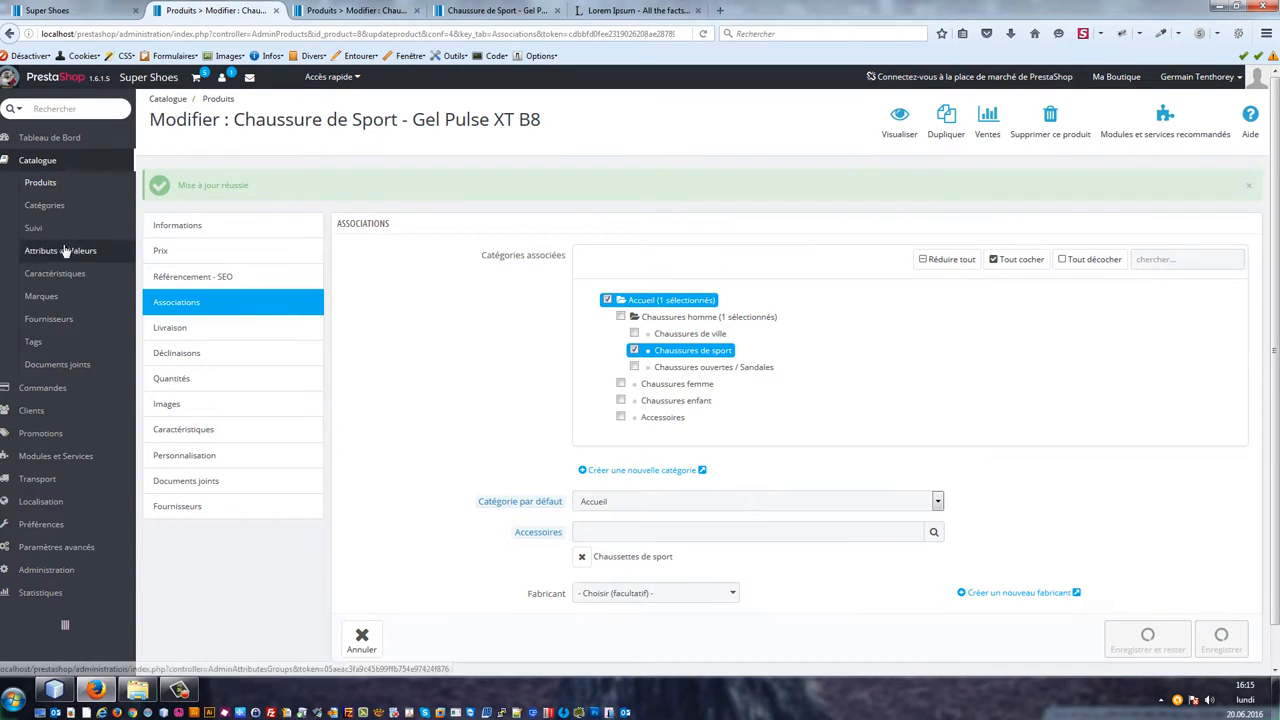
# Step: Open the brands list in a new tab and delete the Fashion Manufacturer brand
pyautogui.rightClick(42, 300)
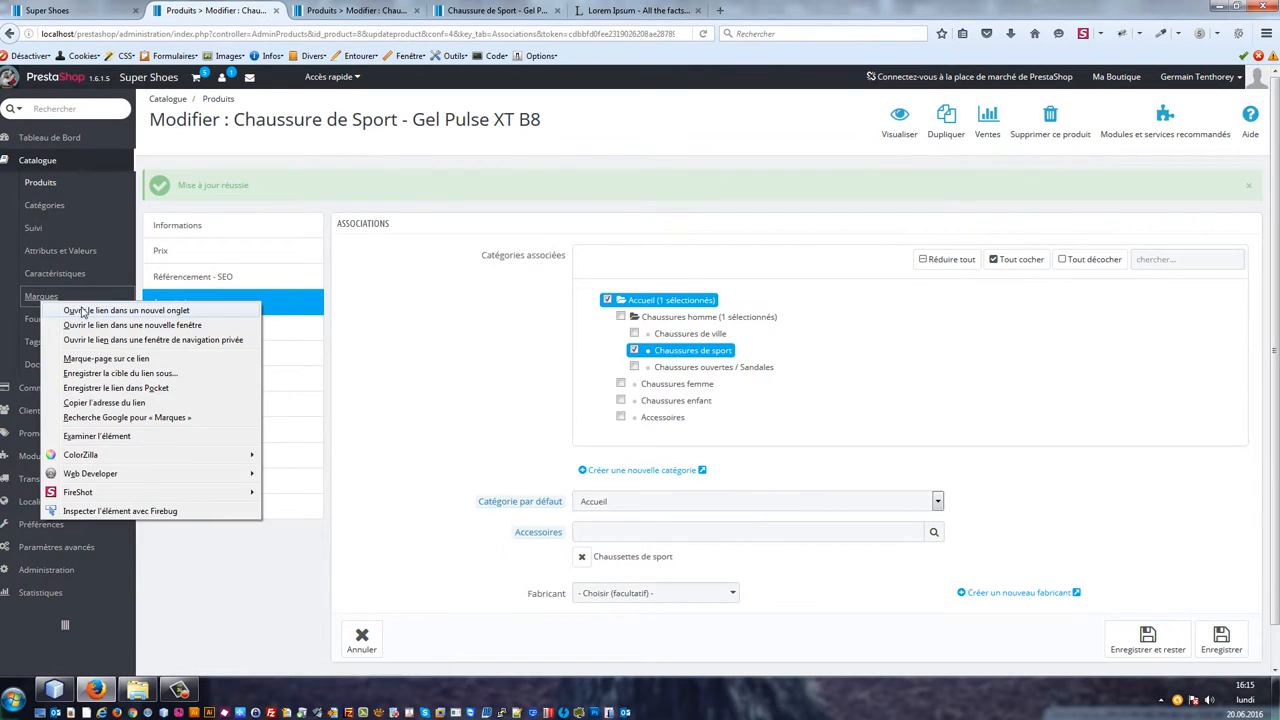
pyautogui.click(83, 310)
pyautogui.click(352, 10)
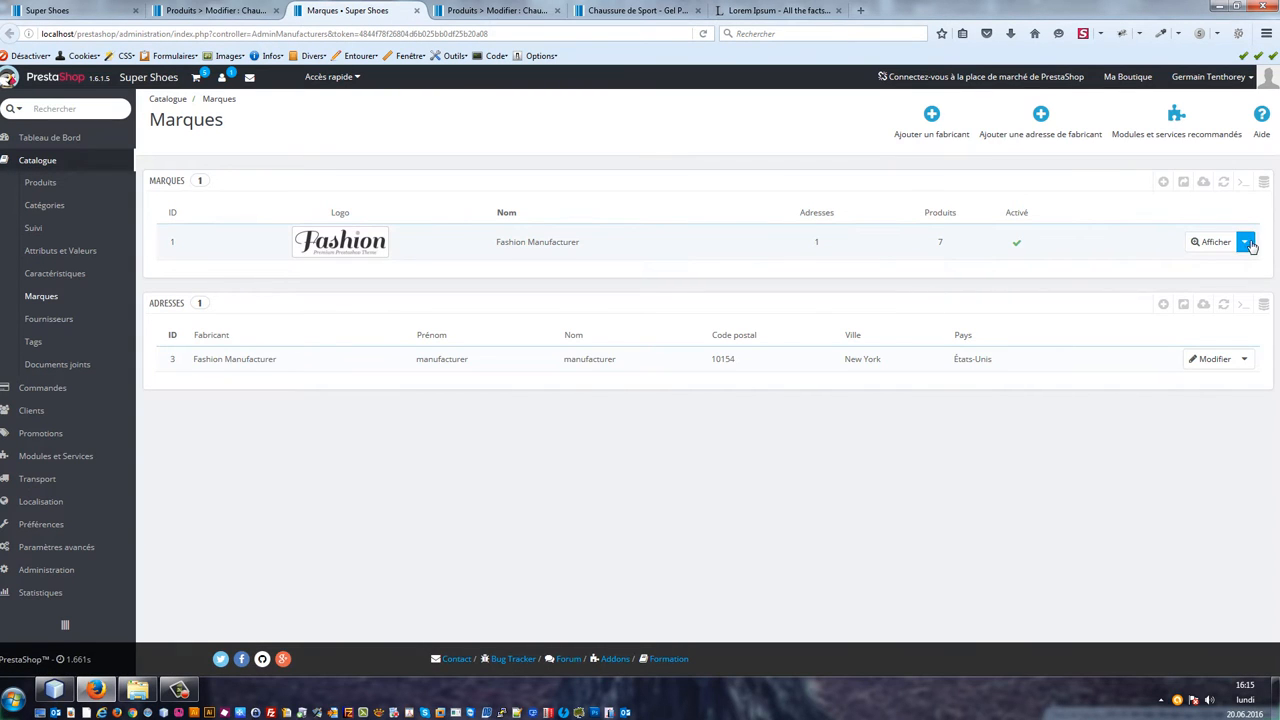
pyautogui.click(1246, 243)
pyautogui.click(1182, 295)
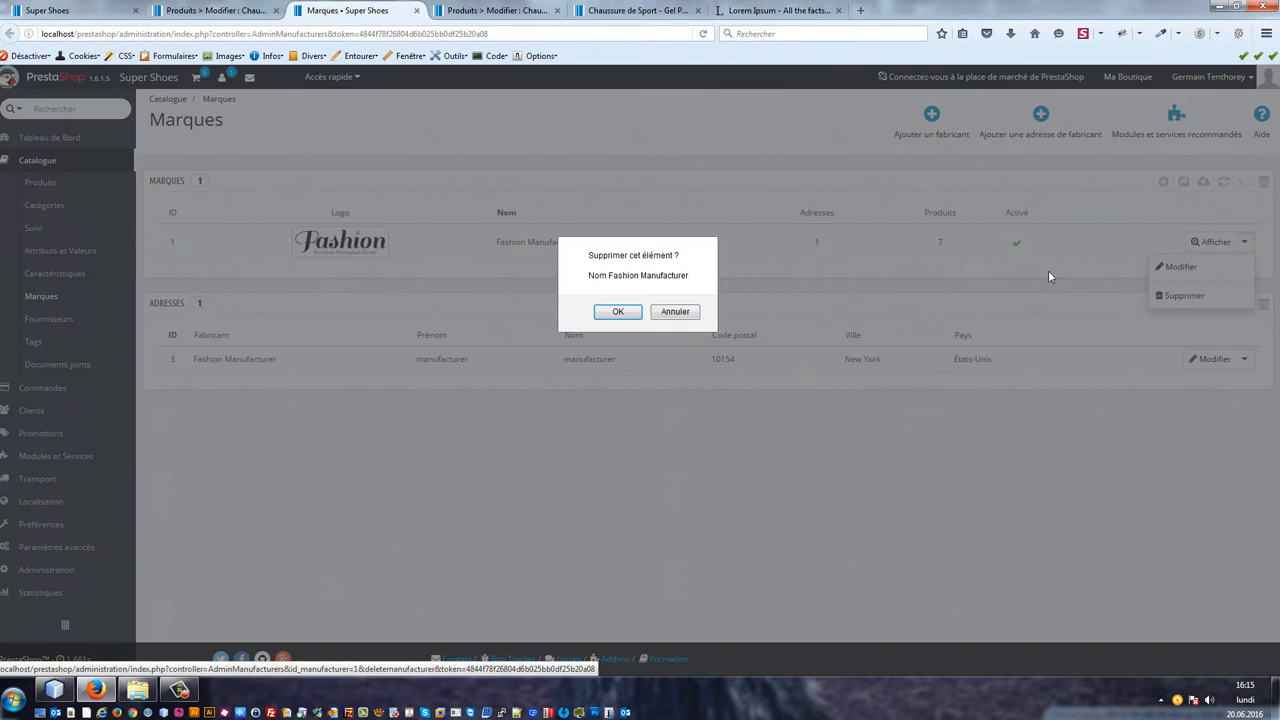
pyautogui.click(614, 315)
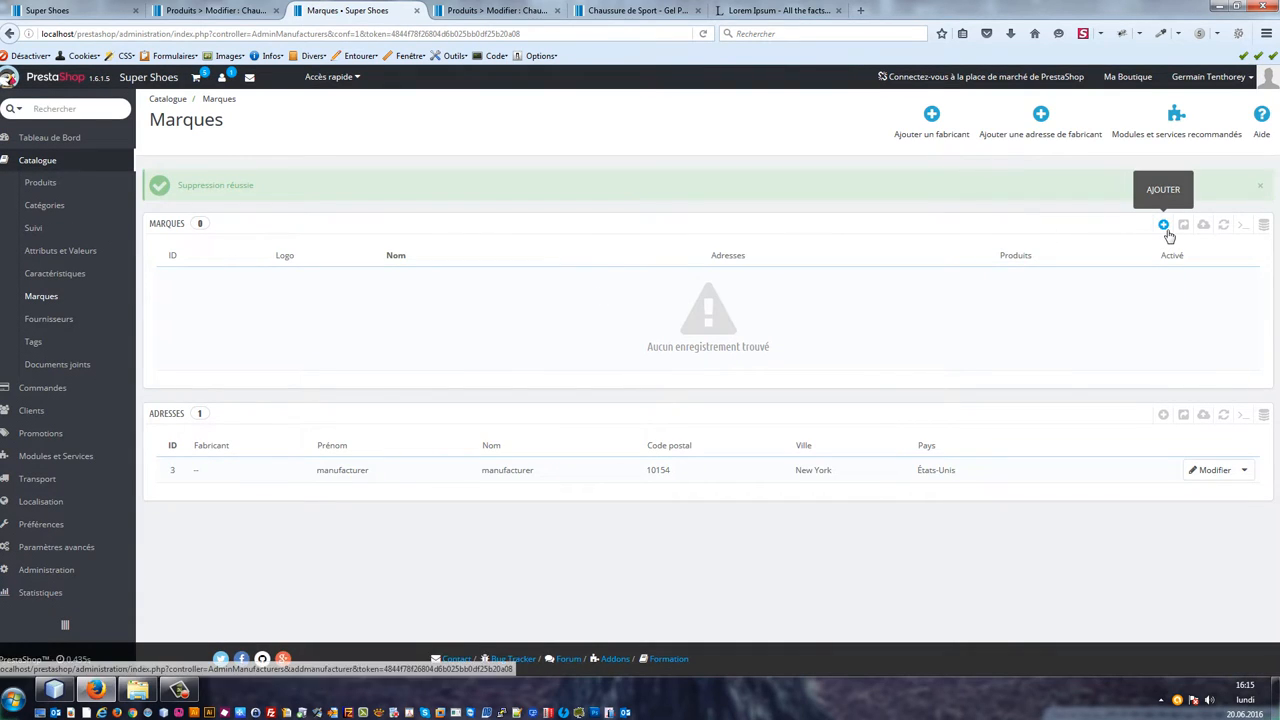
# Step: Start adding a new brand and name it Asics
pyautogui.click(1166, 230)
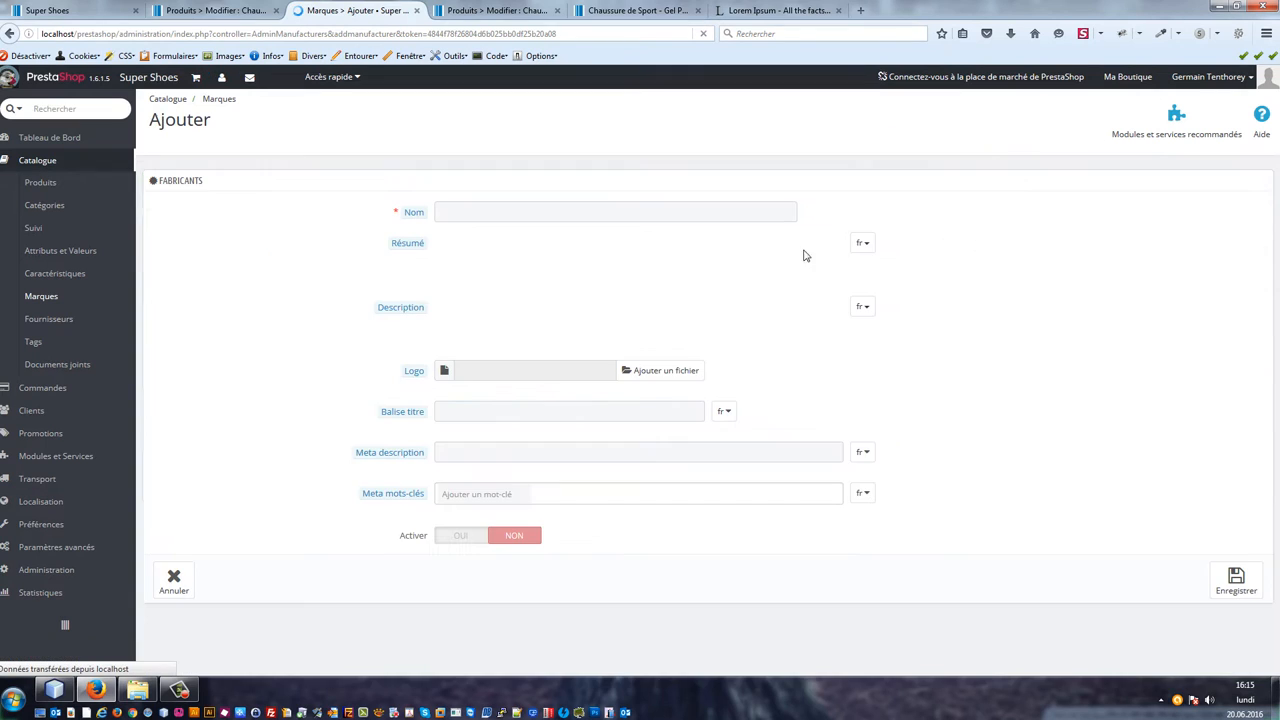
pyautogui.click(501, 212)
pyautogui.write('A')
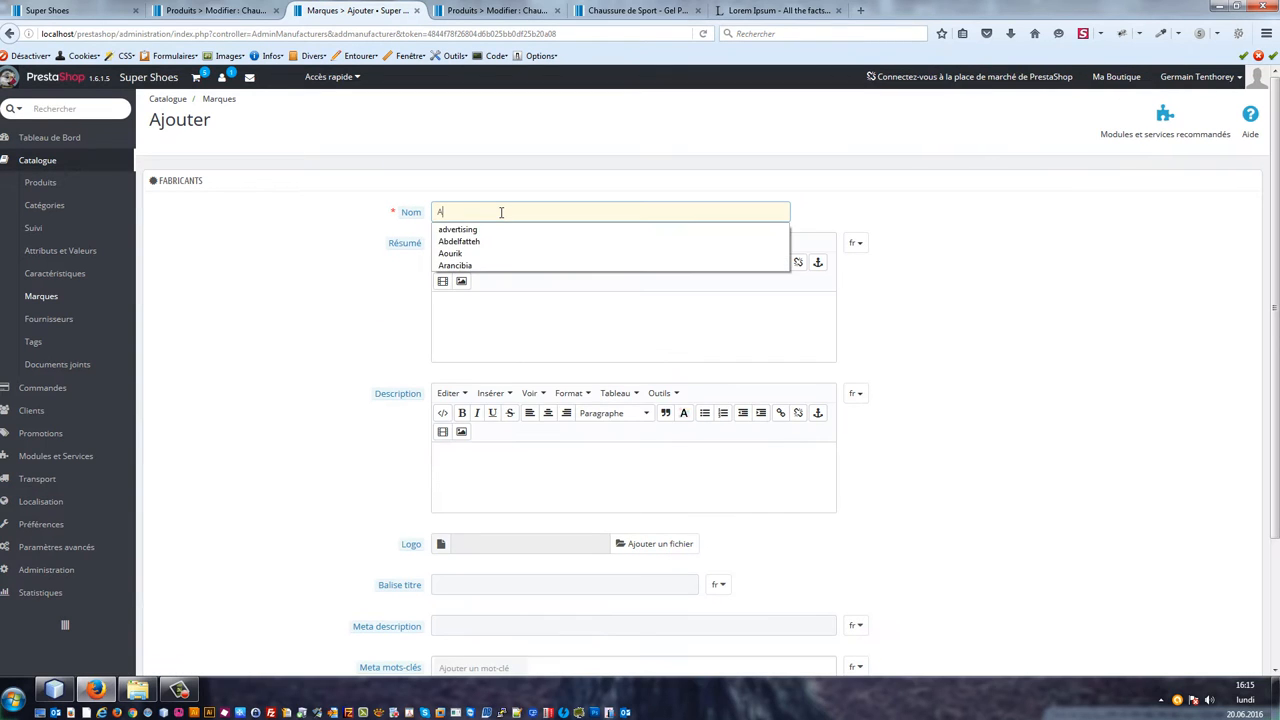
pyautogui.write('sics')
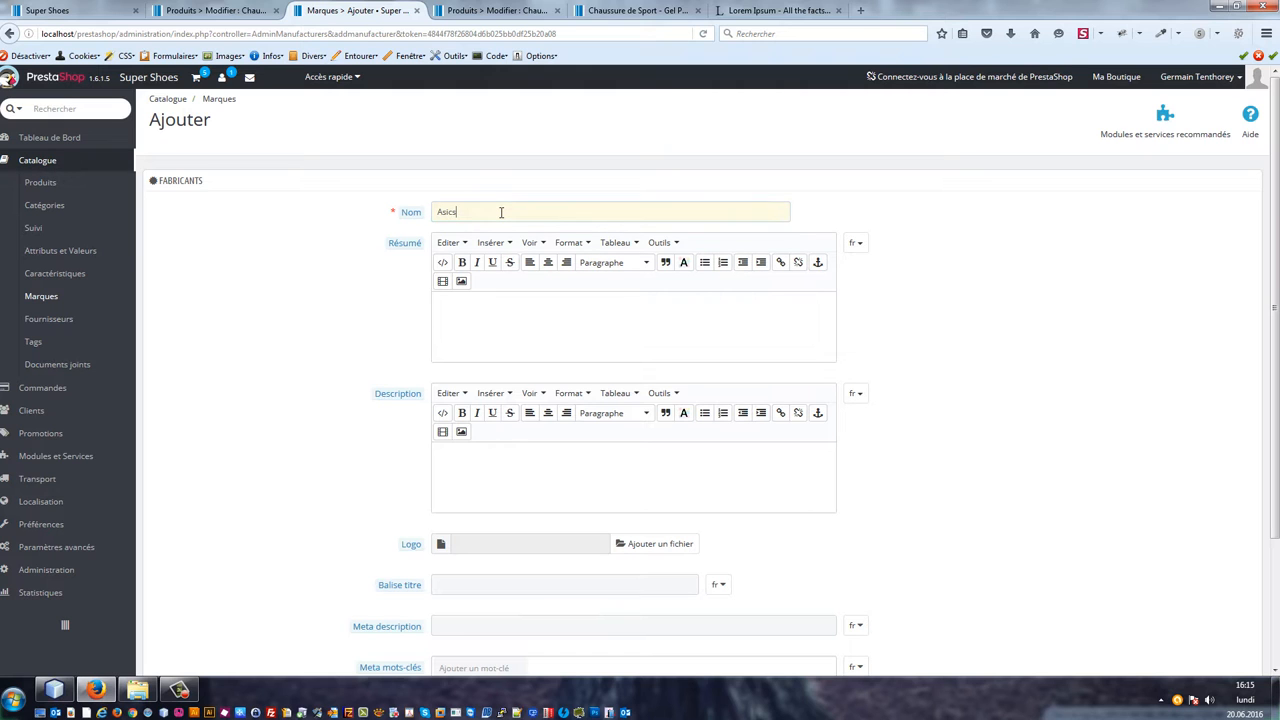
pyautogui.doubleClick(501, 212)
pyautogui.hotkey('ctrl', 'c')
pyautogui.hotkey('ctrl', 't')
pyautogui.hotkey('ctrl', 'v')
pyautogui.press('Return')
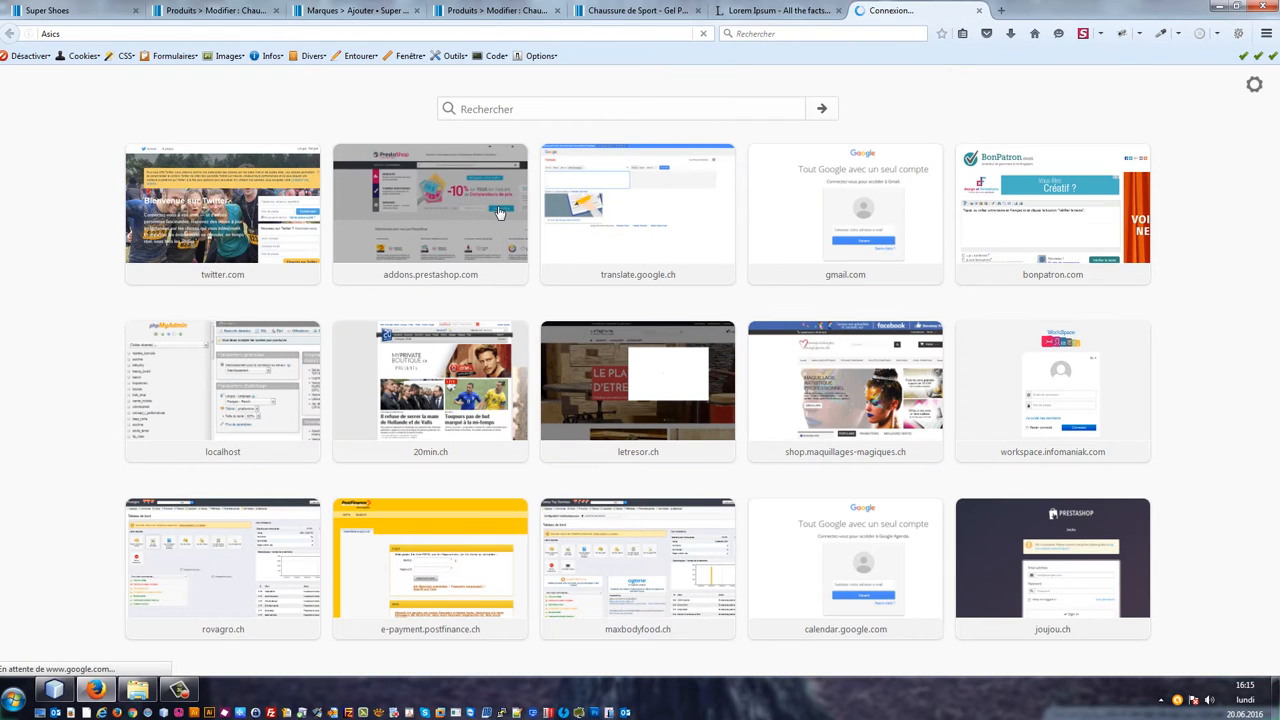
pyautogui.hotkey('ctrl', 'w')
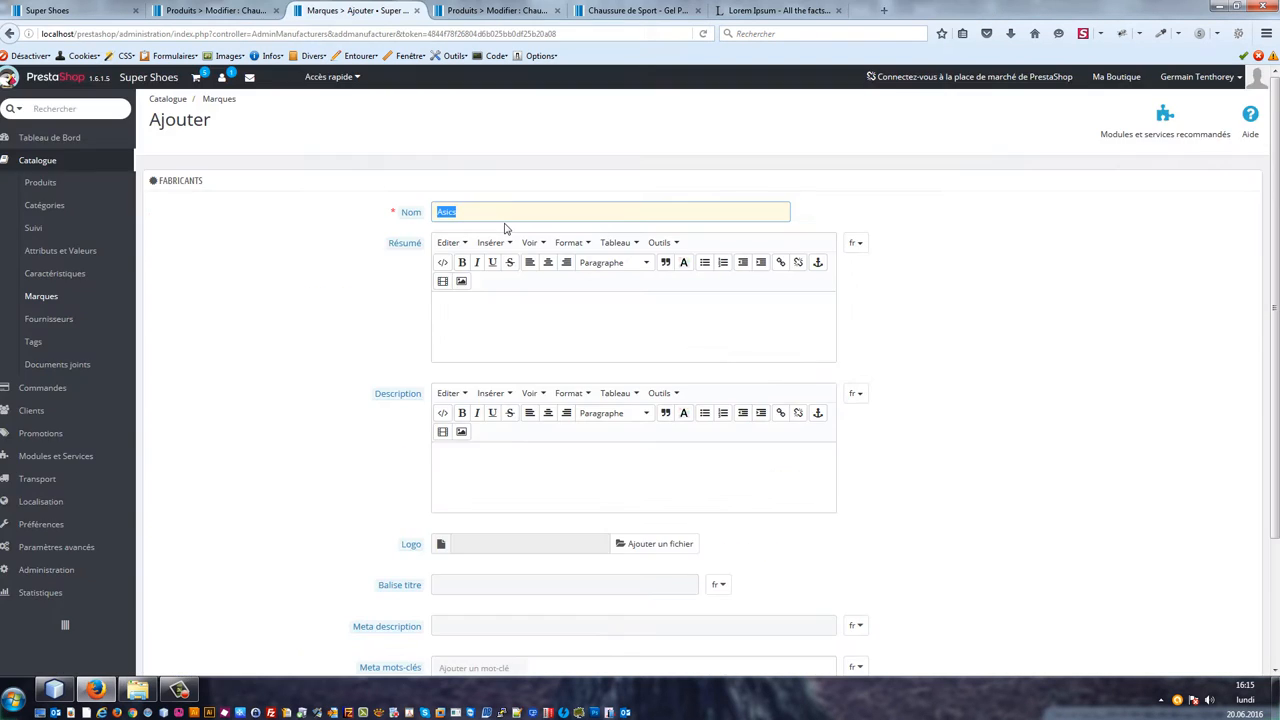
# Step: Save the new Asics brand and activate it in the brand list
pyautogui.click(480, 328)
pyautogui.scroll(-3, 717, 457)
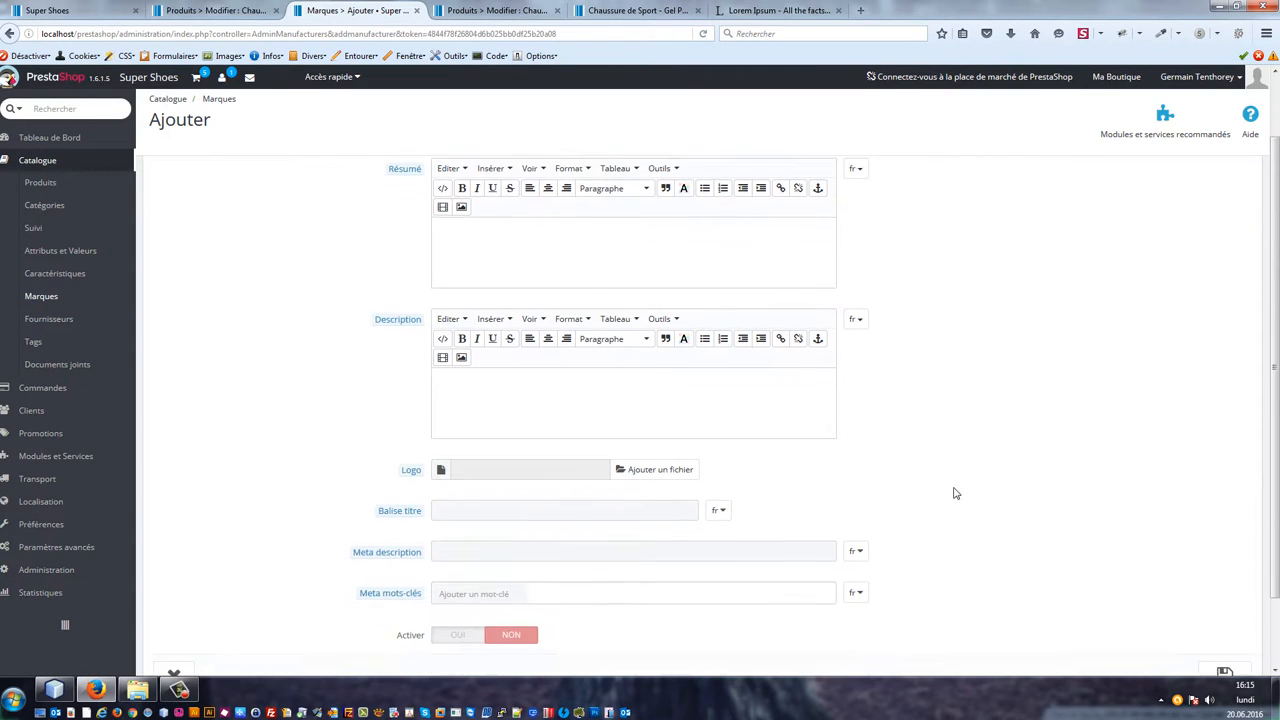
pyautogui.click(1224, 600)
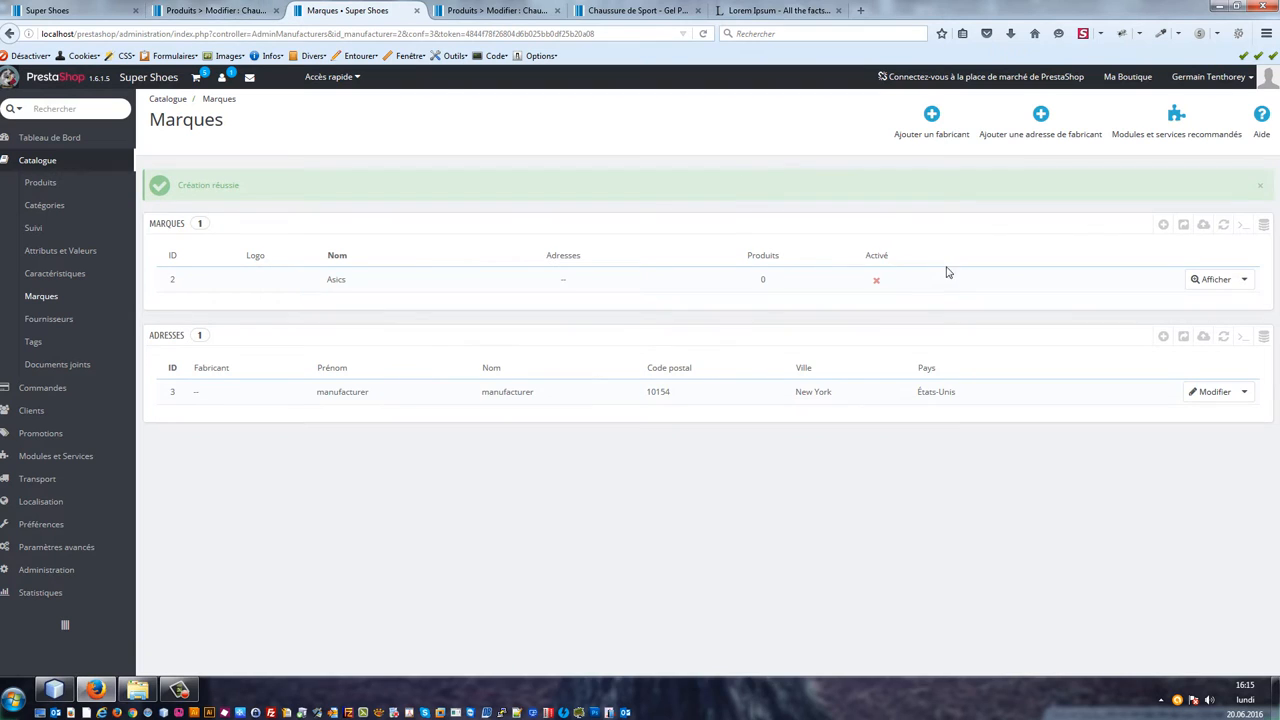
pyautogui.click(877, 283)
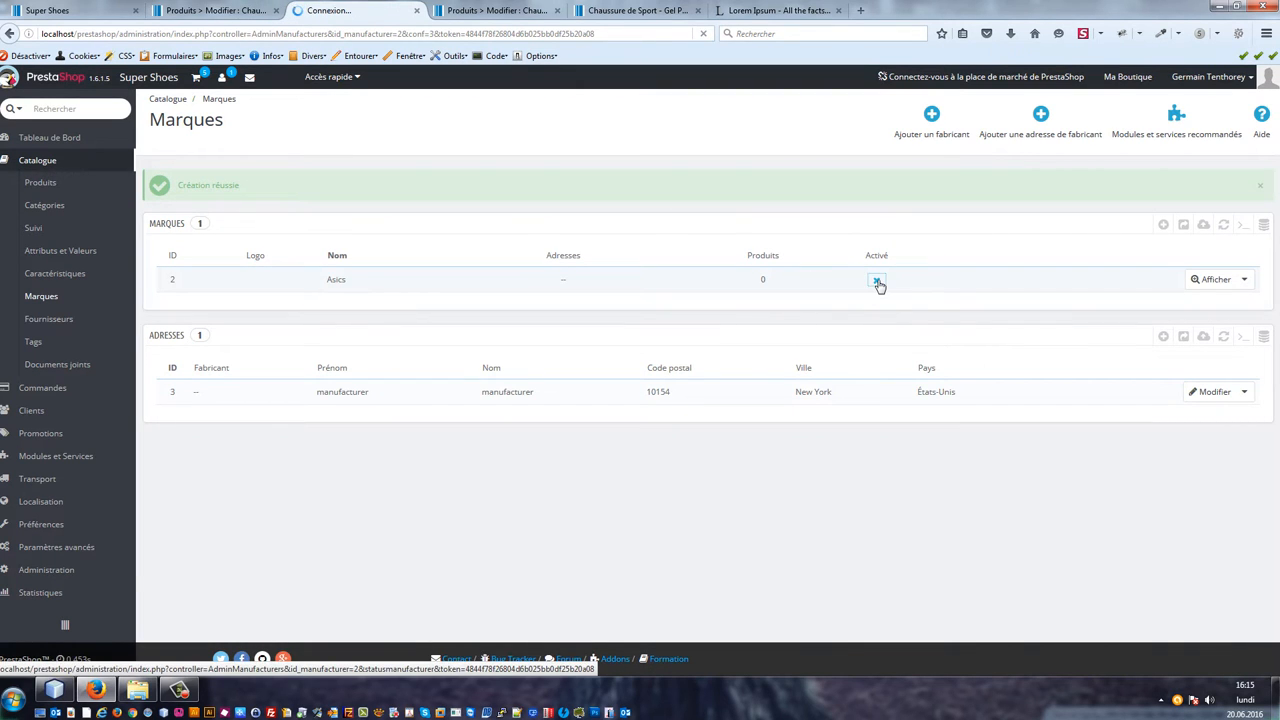
# Step: Set the Gel Pulse shoe's manufacturer to Asics and its default category to Chaussures de sport, then save
pyautogui.click(212, 12)
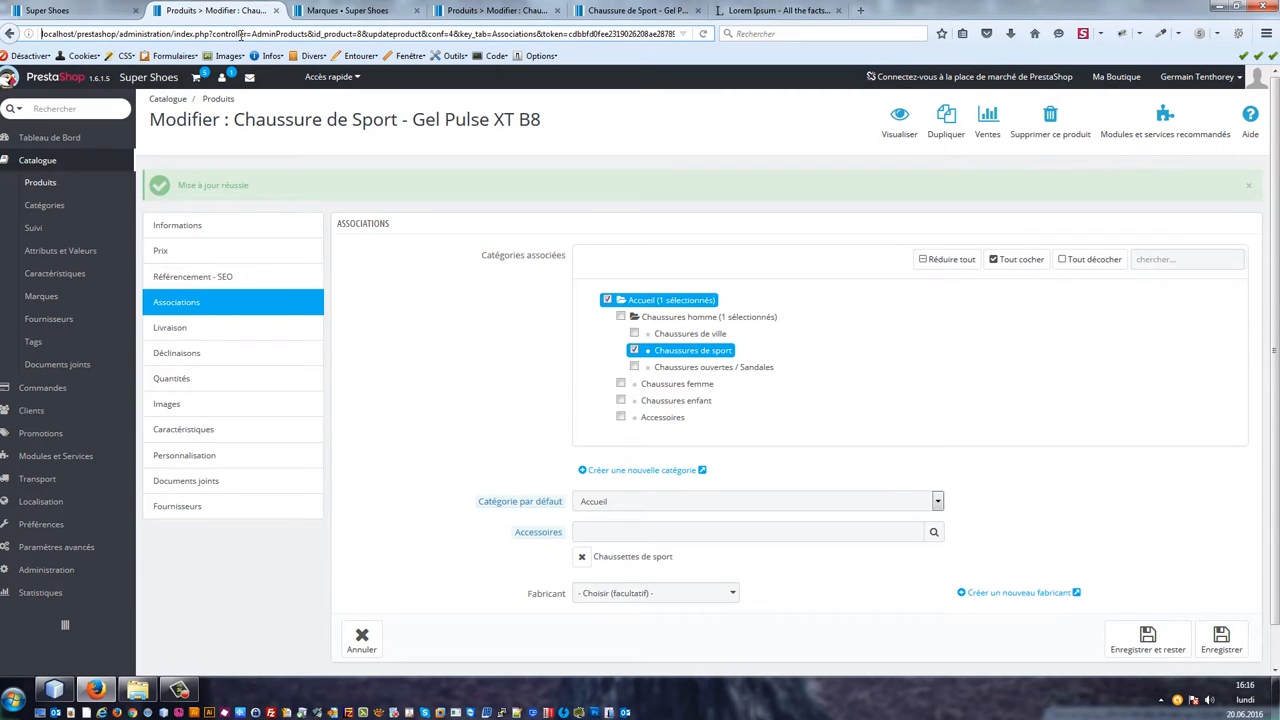
pyautogui.press('Return')
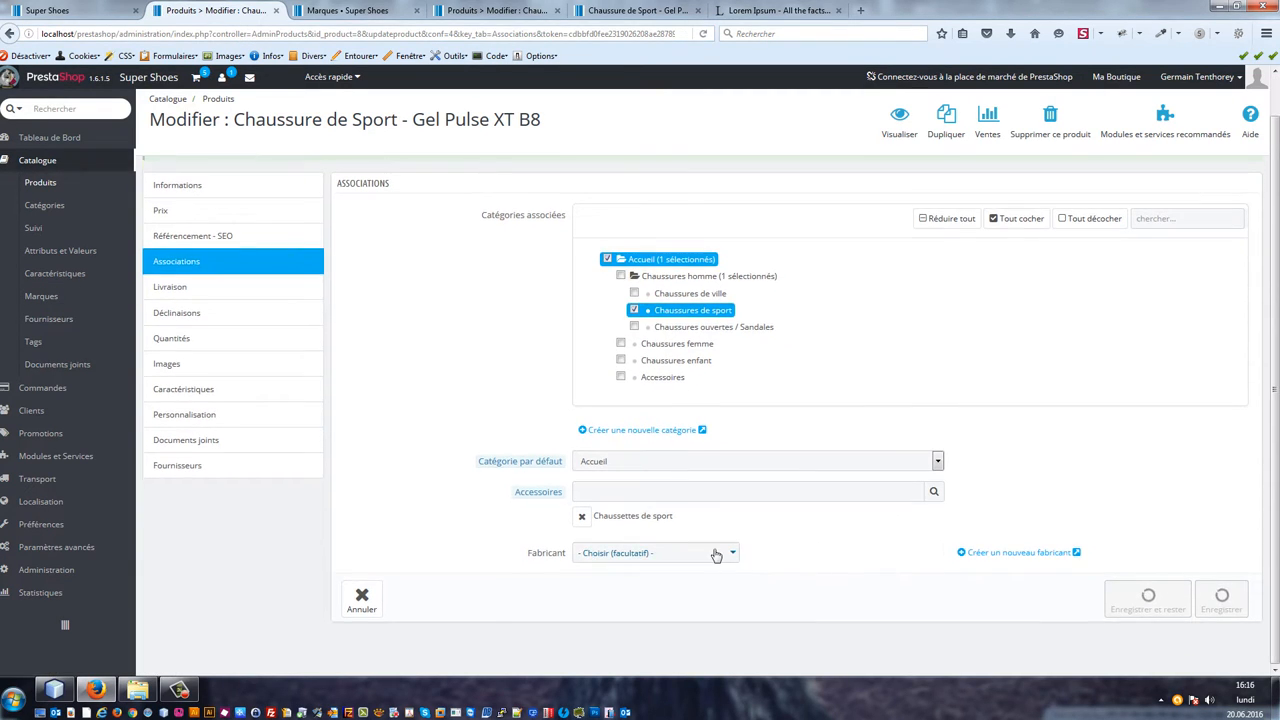
pyautogui.click(730, 552)
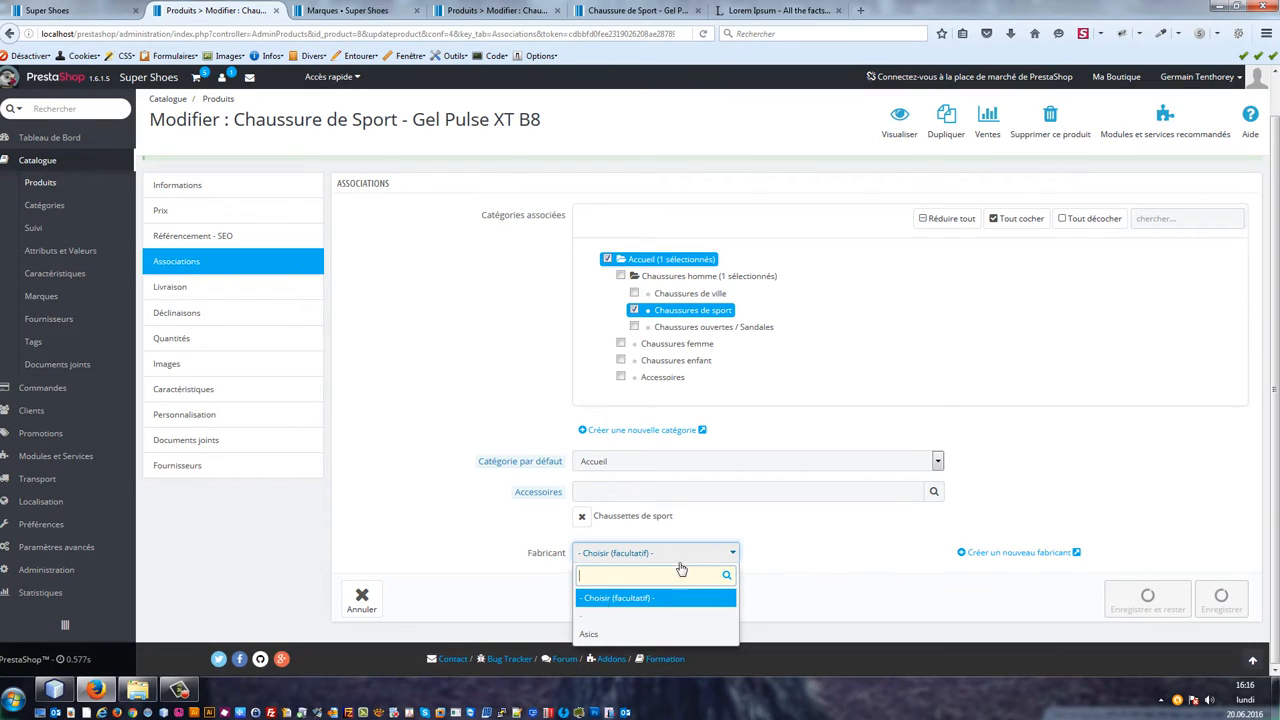
pyautogui.click(590, 637)
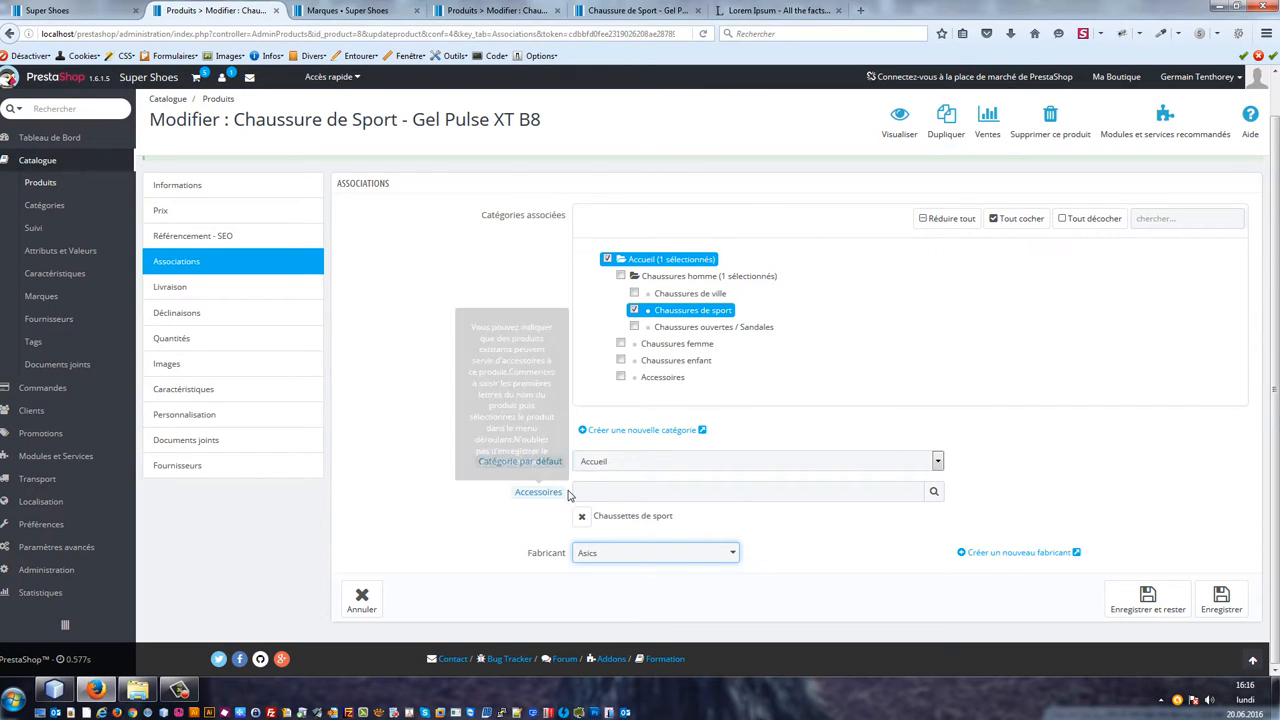
pyautogui.click(655, 466)
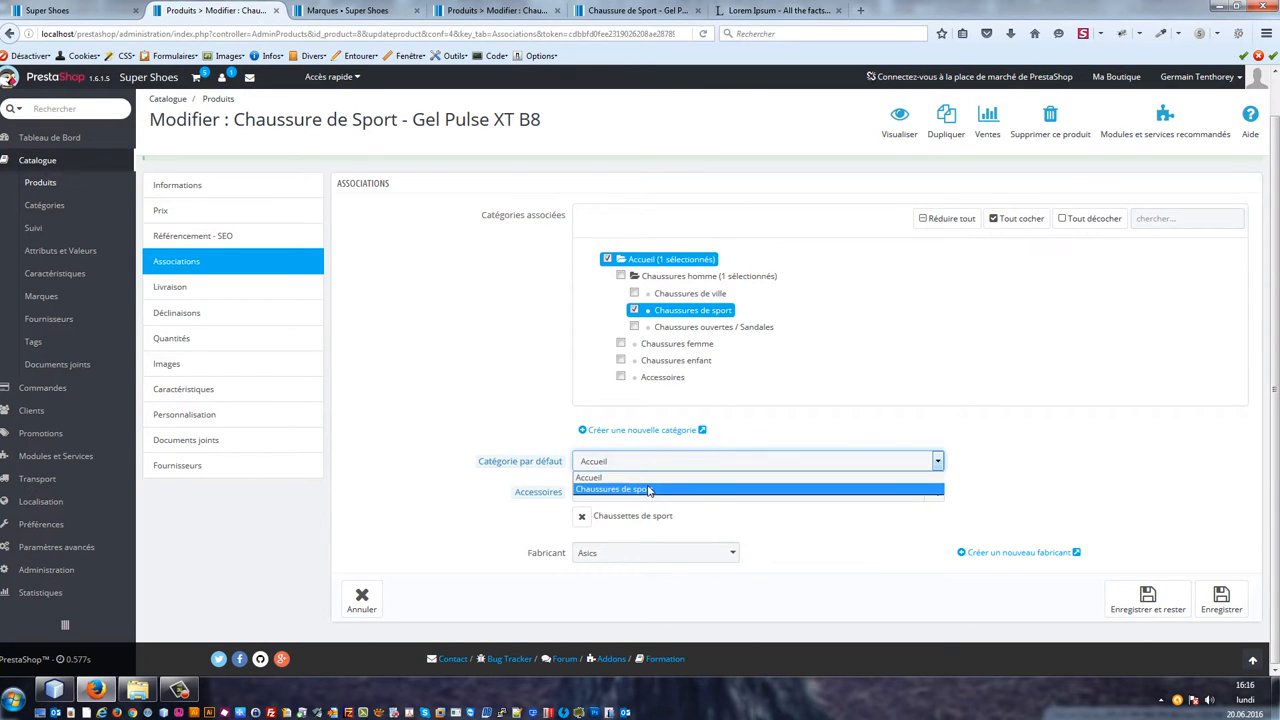
pyautogui.click(649, 490)
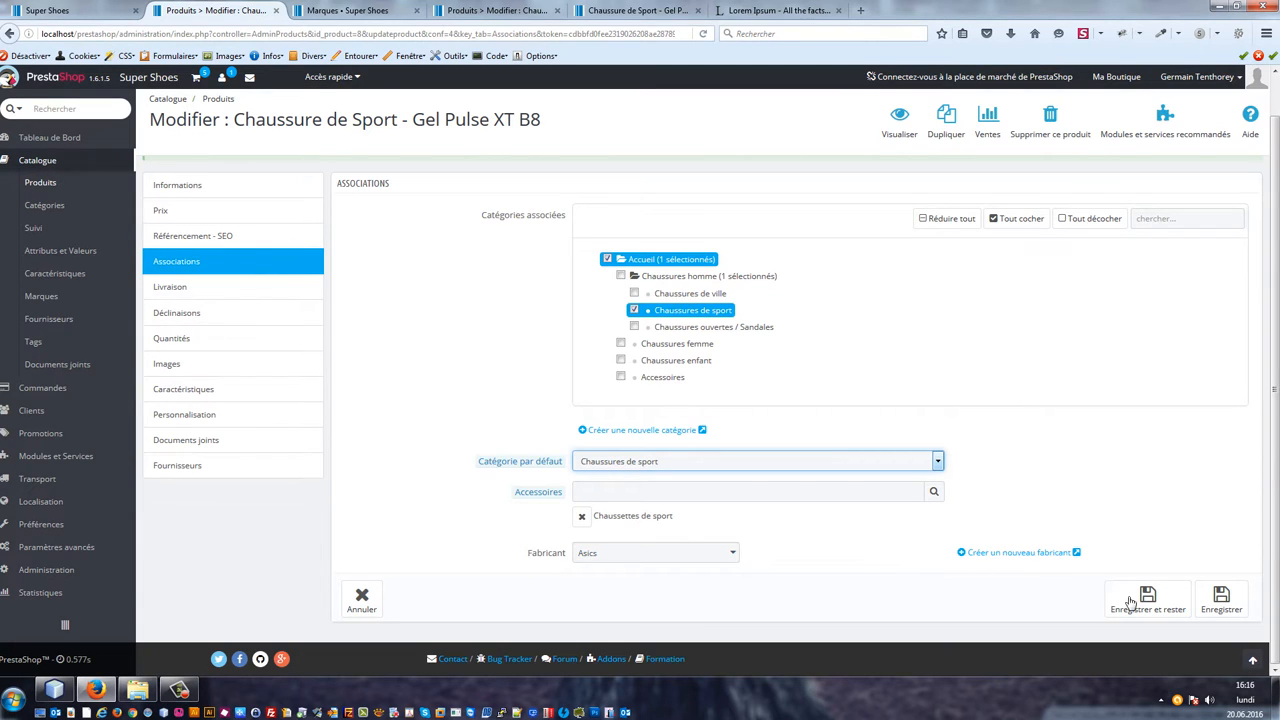
pyautogui.click(1172, 608)
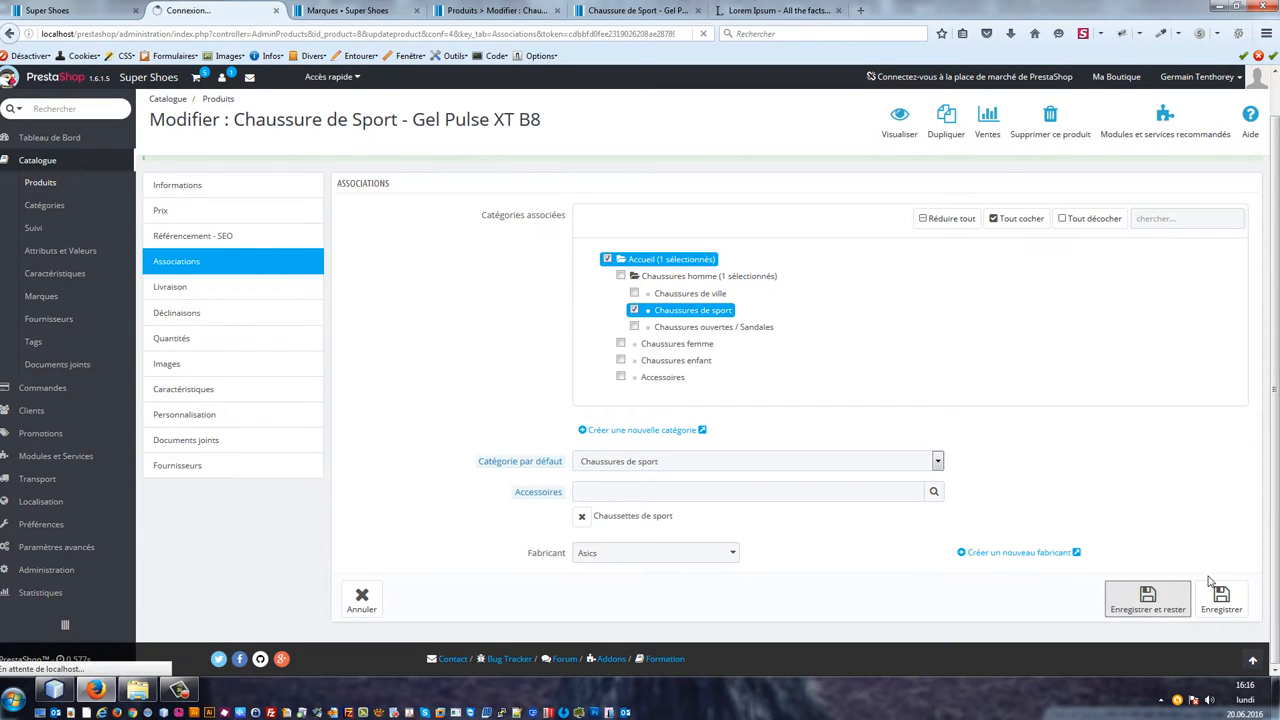
# Step: Review the Gel Pulse shoe's product page in the shop front, down to its accessories section
pyautogui.click(106, 8)
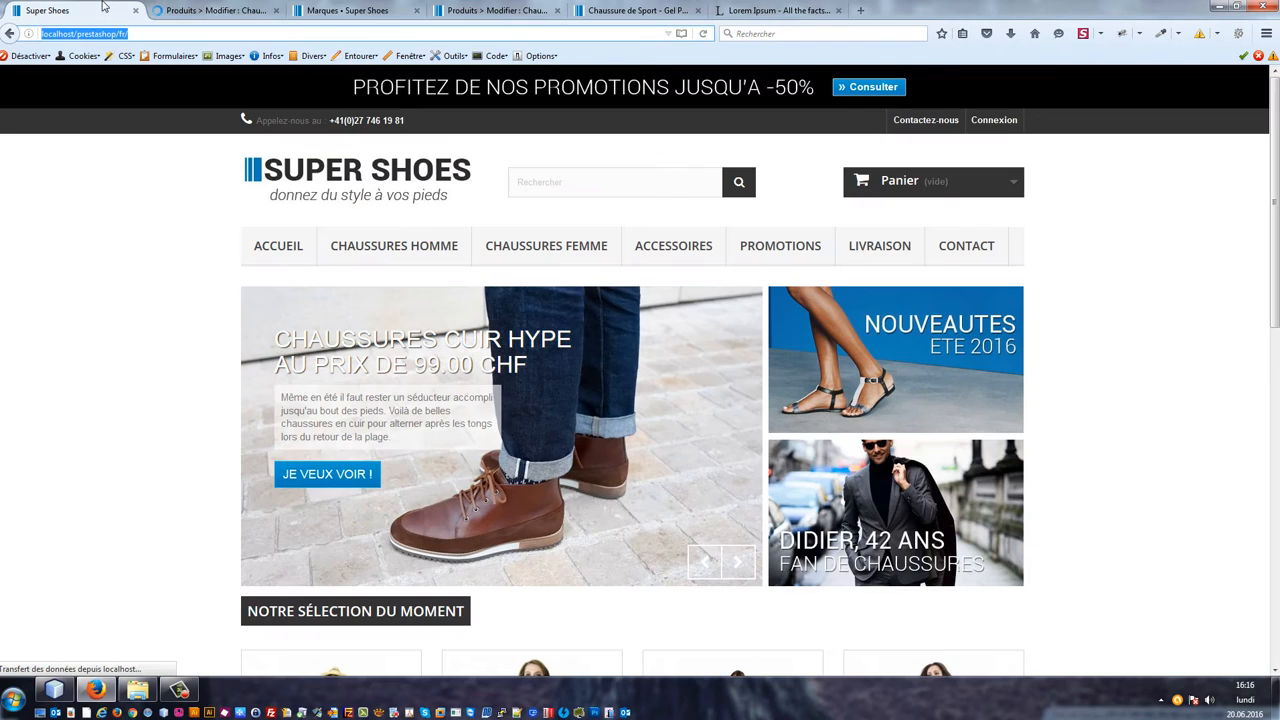
pyautogui.click(596, 7)
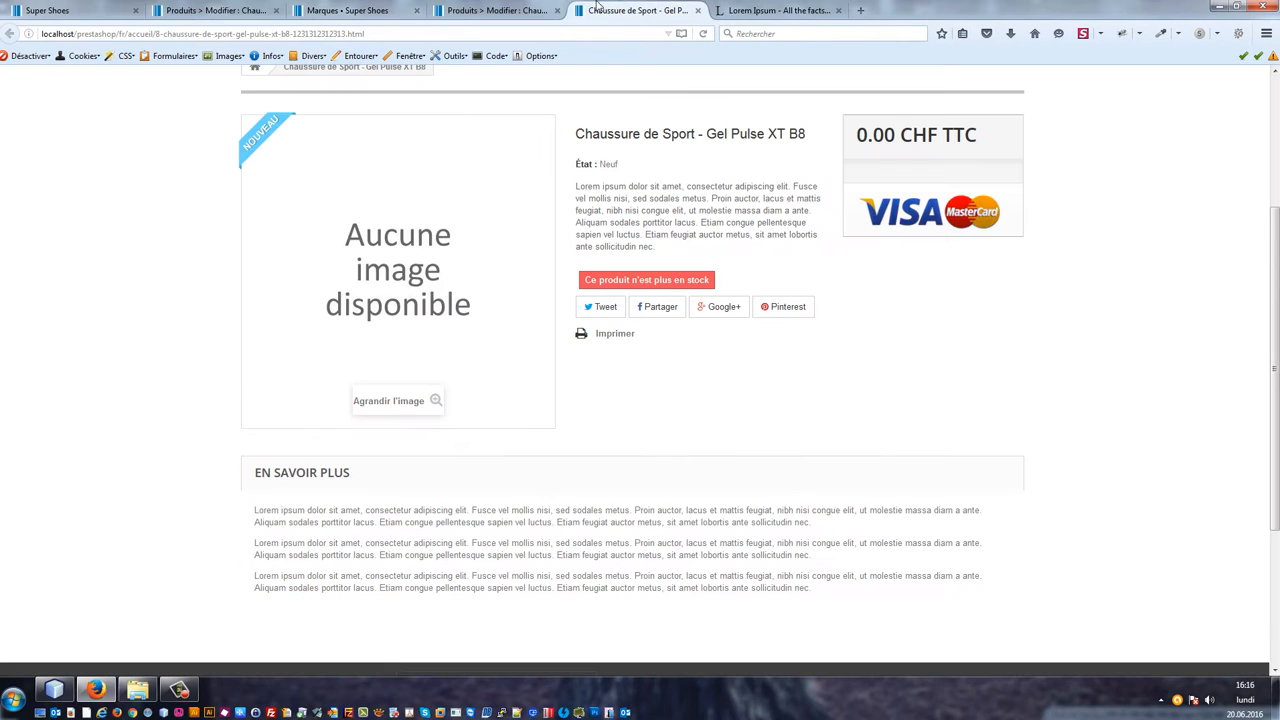
pyautogui.moveTo(355, 8); pyautogui.dragTo(335, 20)
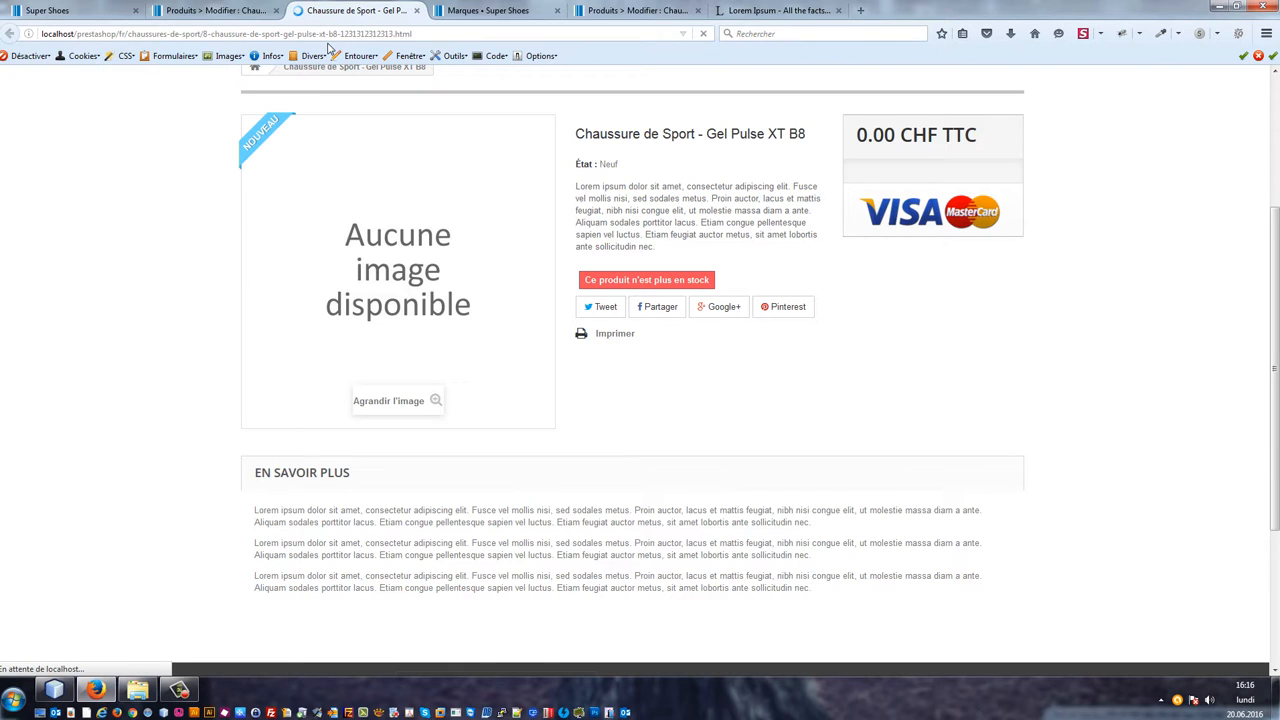
pyautogui.scroll(-3, 194, 294)
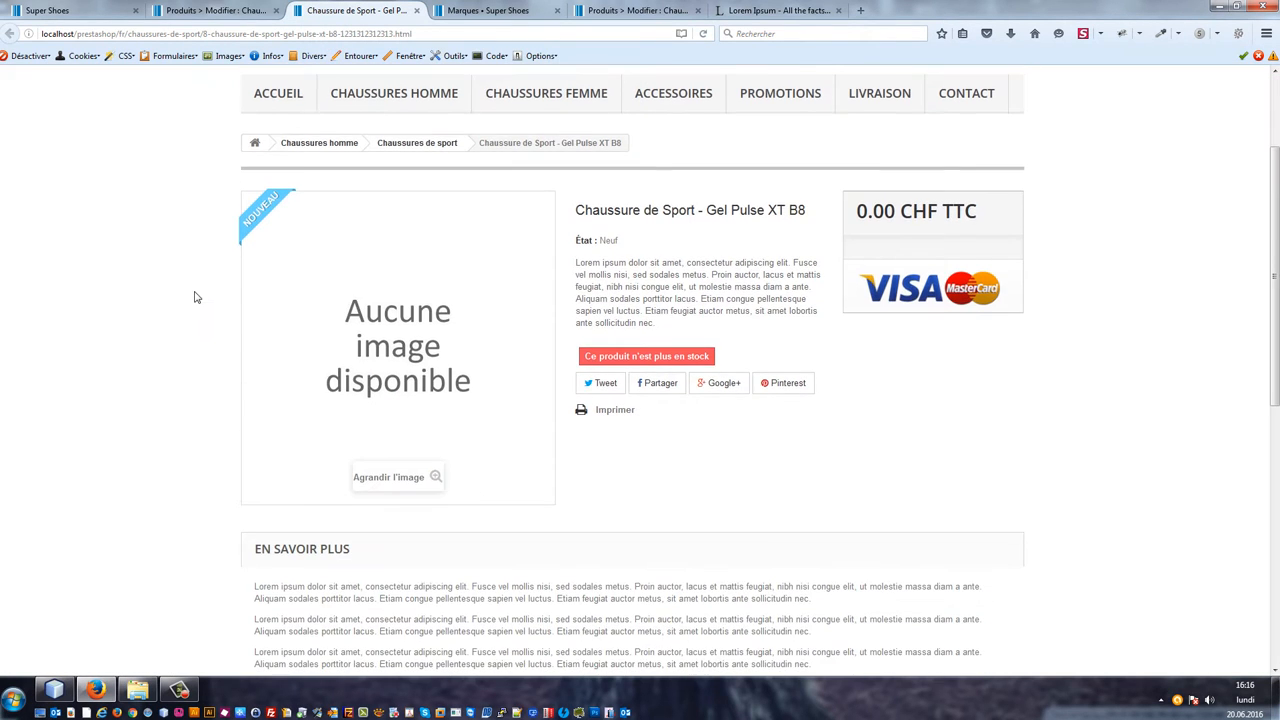
pyautogui.scroll(-4, 196, 297)
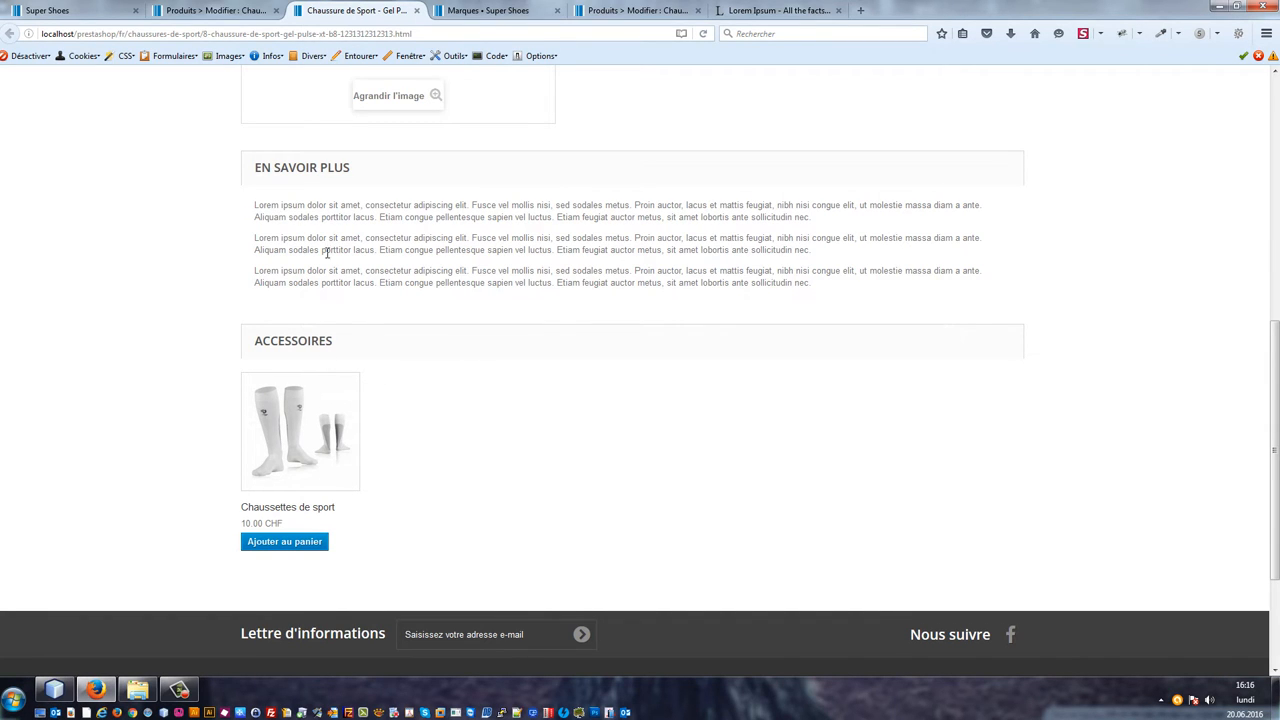
# Step: Set the Gel Pulse shoe's package weight to 0.75 kg in its shipping settings and save
pyautogui.click(250, 8)
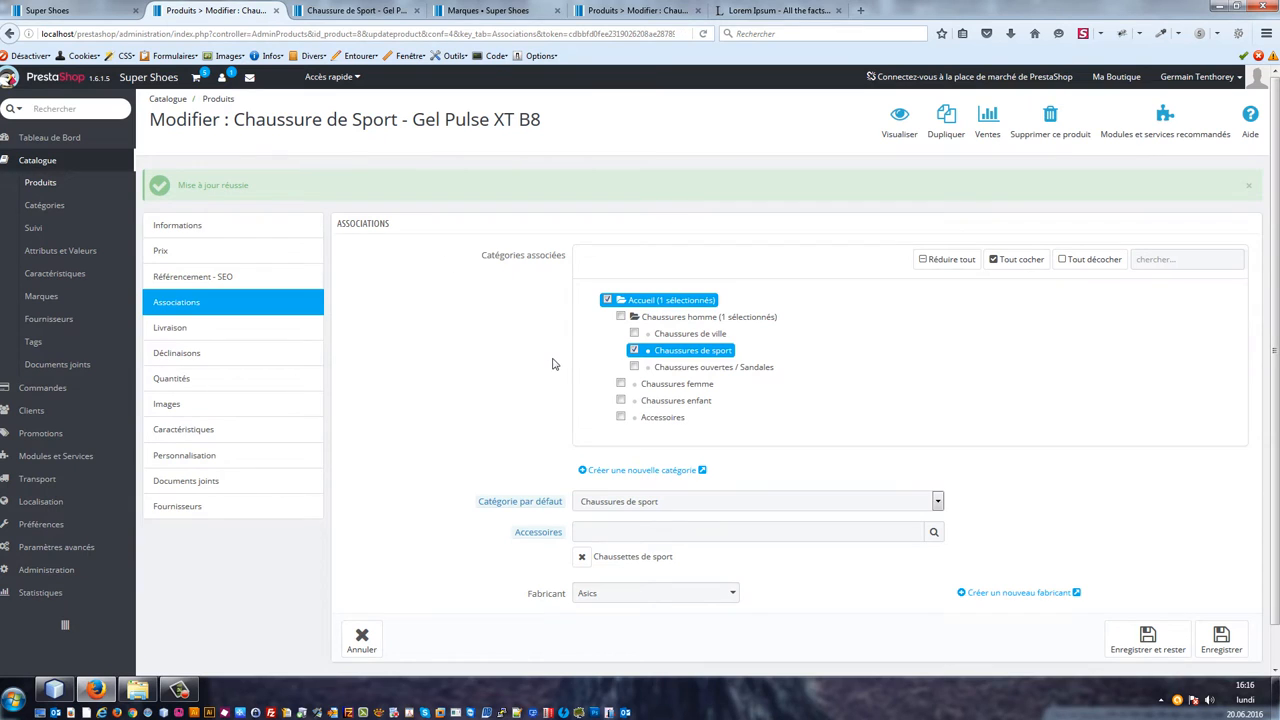
pyautogui.click(172, 289)
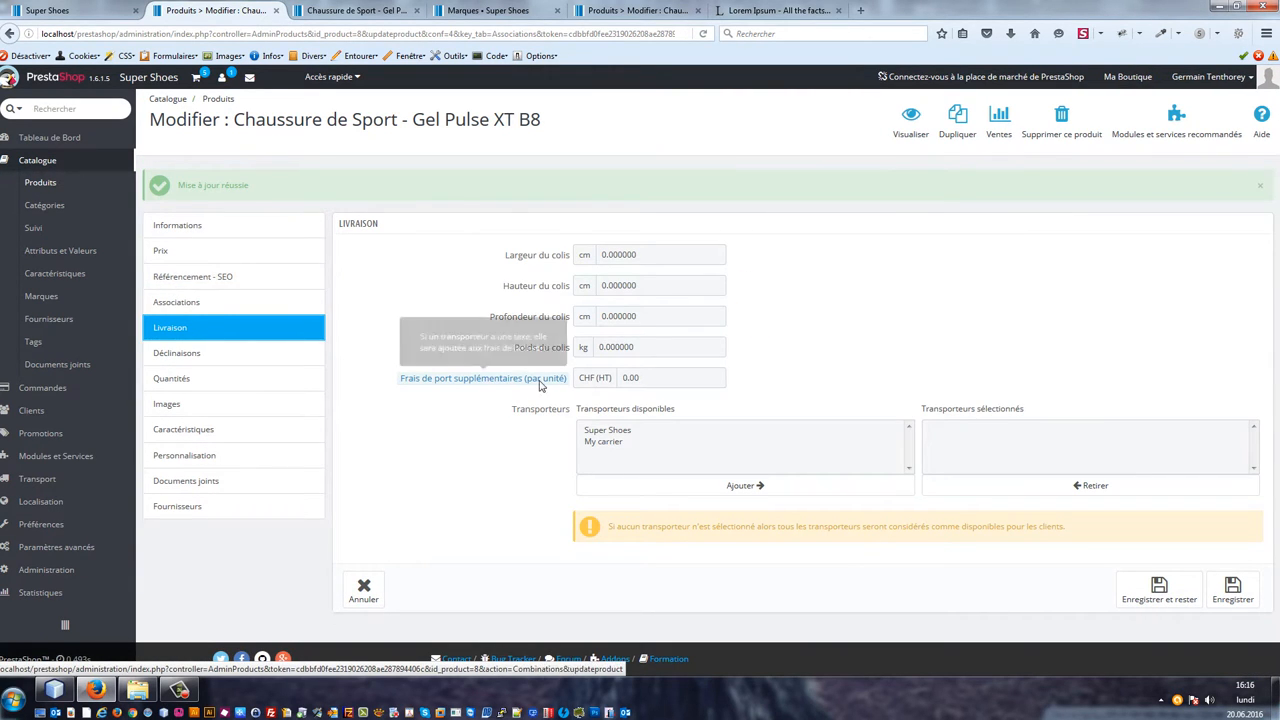
pyautogui.click(625, 347)
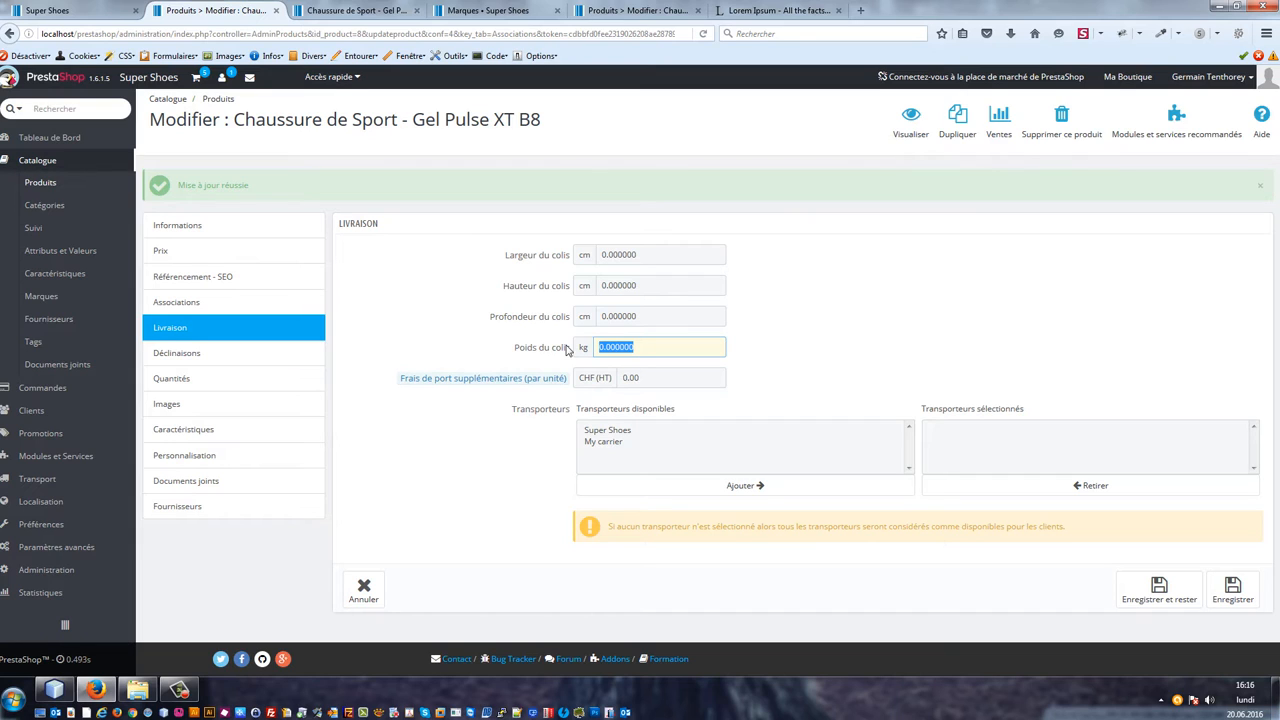
pyautogui.write('1')
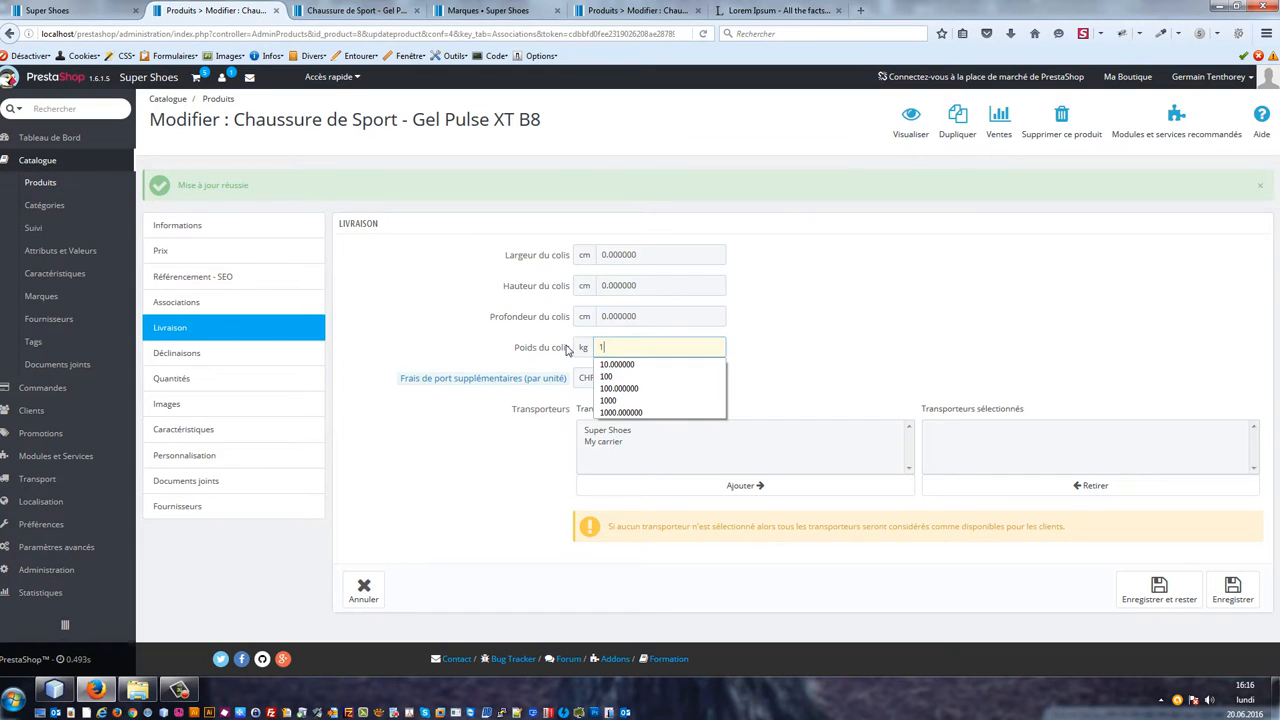
pyautogui.press('Tab')
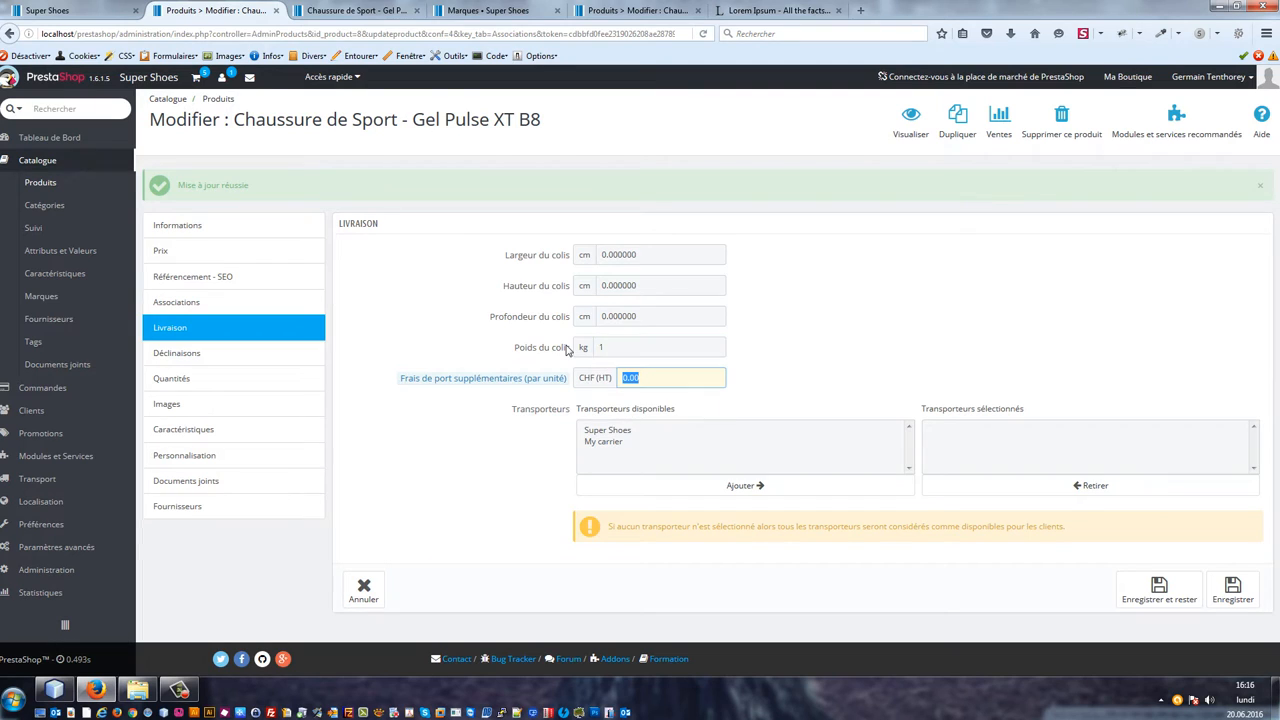
pyautogui.click(661, 347)
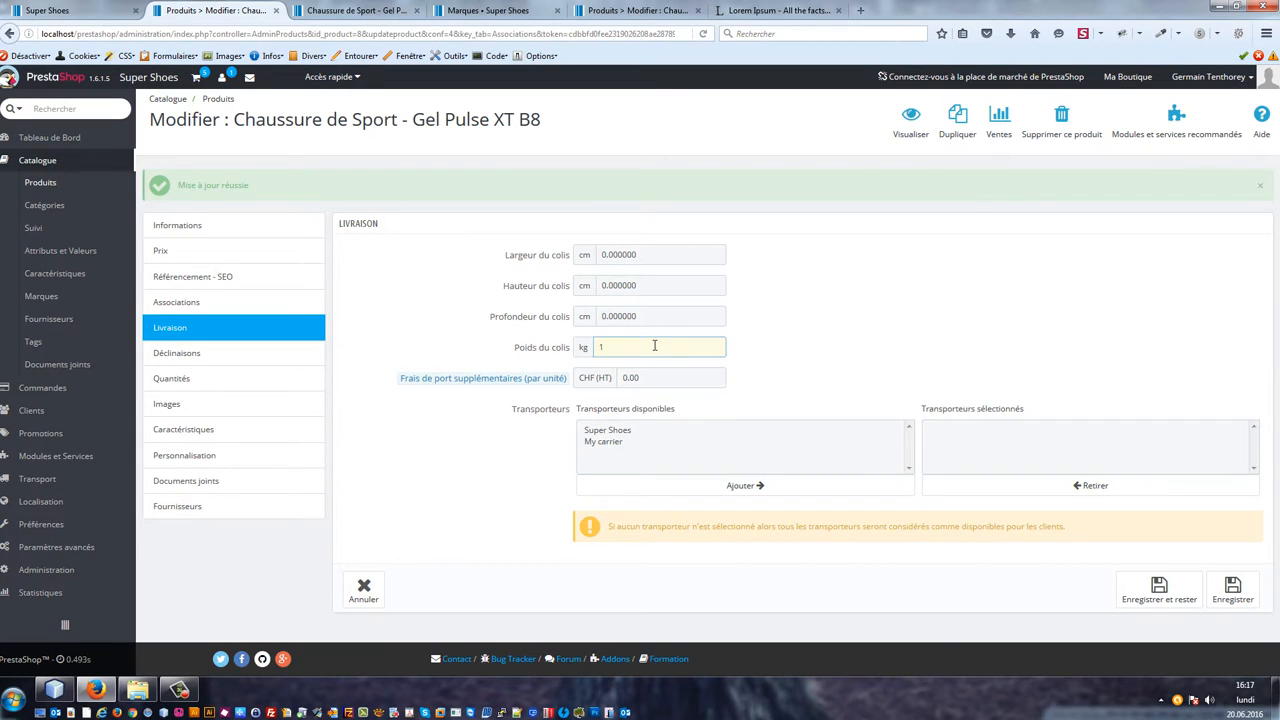
pyautogui.press('BackSpace')
pyautogui.write('0.750')
pyautogui.press('Tab')
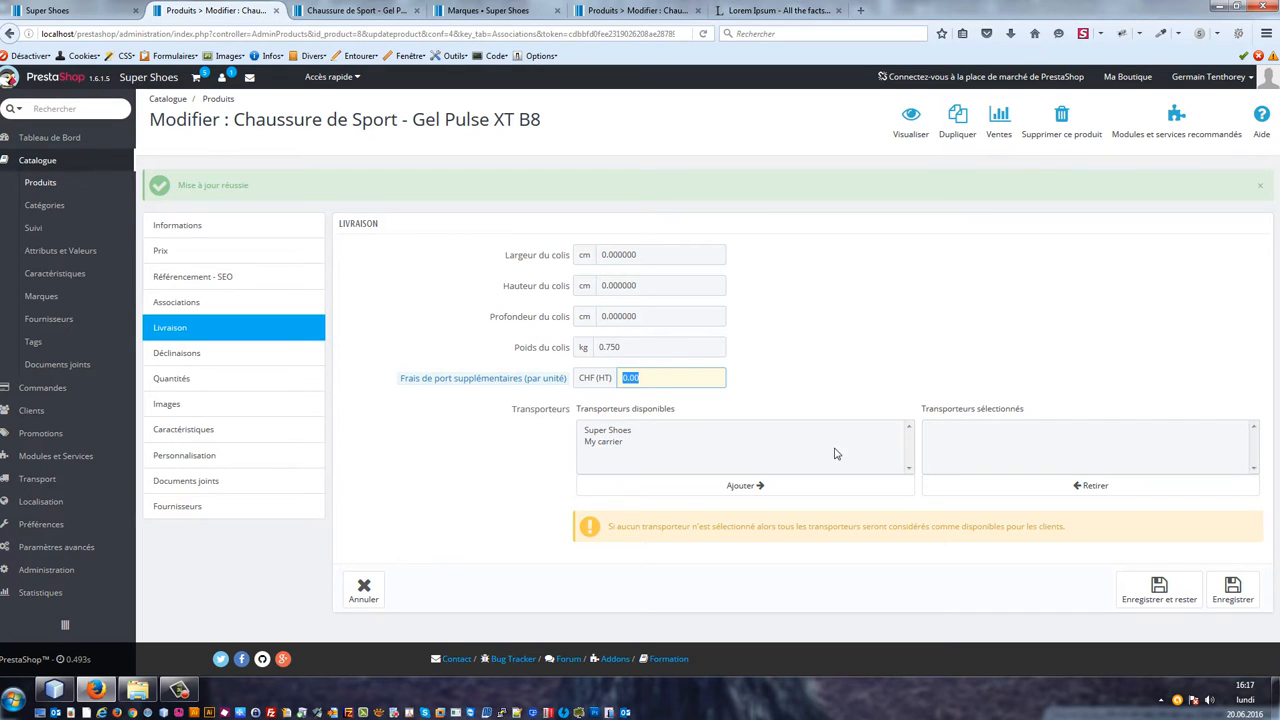
pyautogui.click(1177, 598)
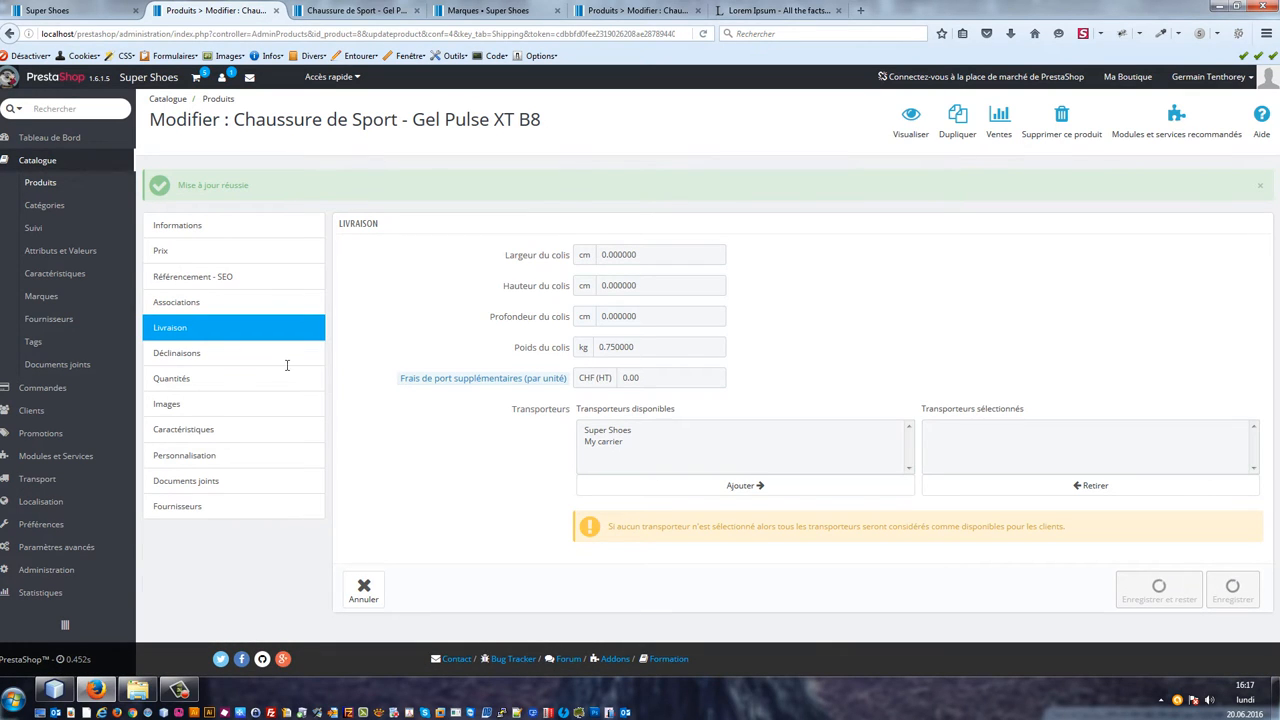
# Step: Create a new attribute named Pointure sport, with Pointure sport as its public name, and save it
pyautogui.click(200, 358)
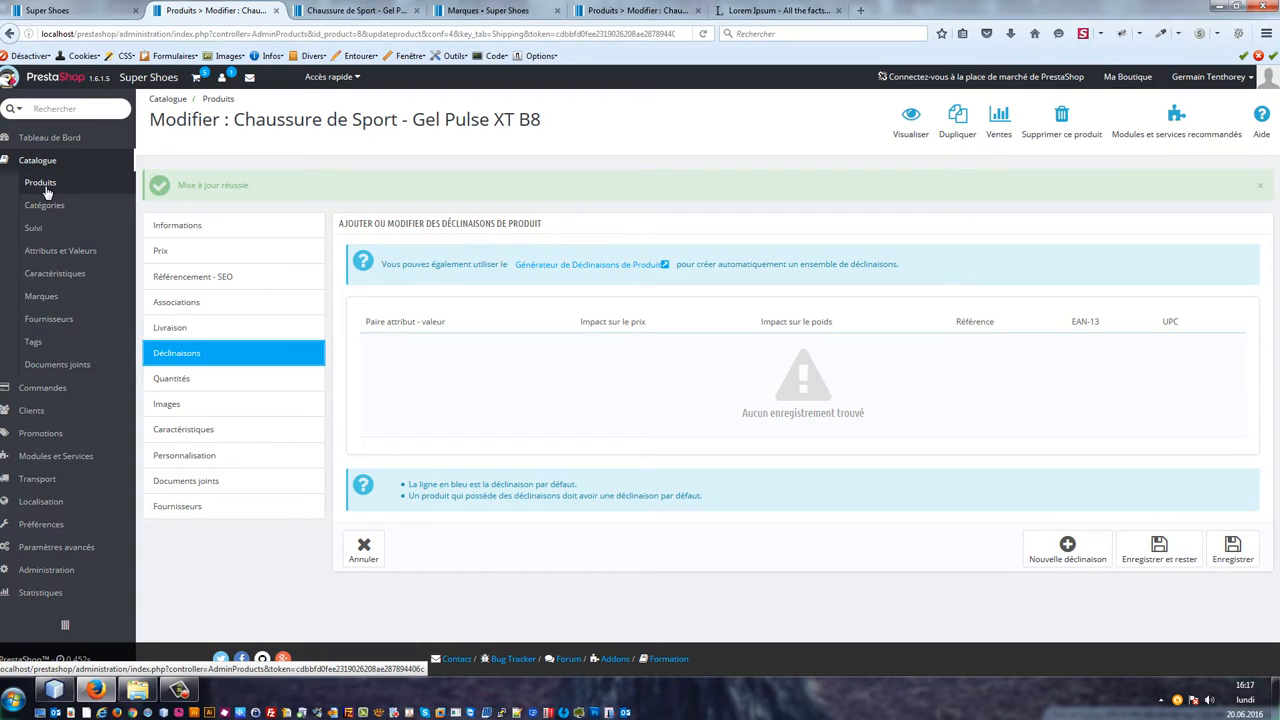
pyautogui.click(63, 256)
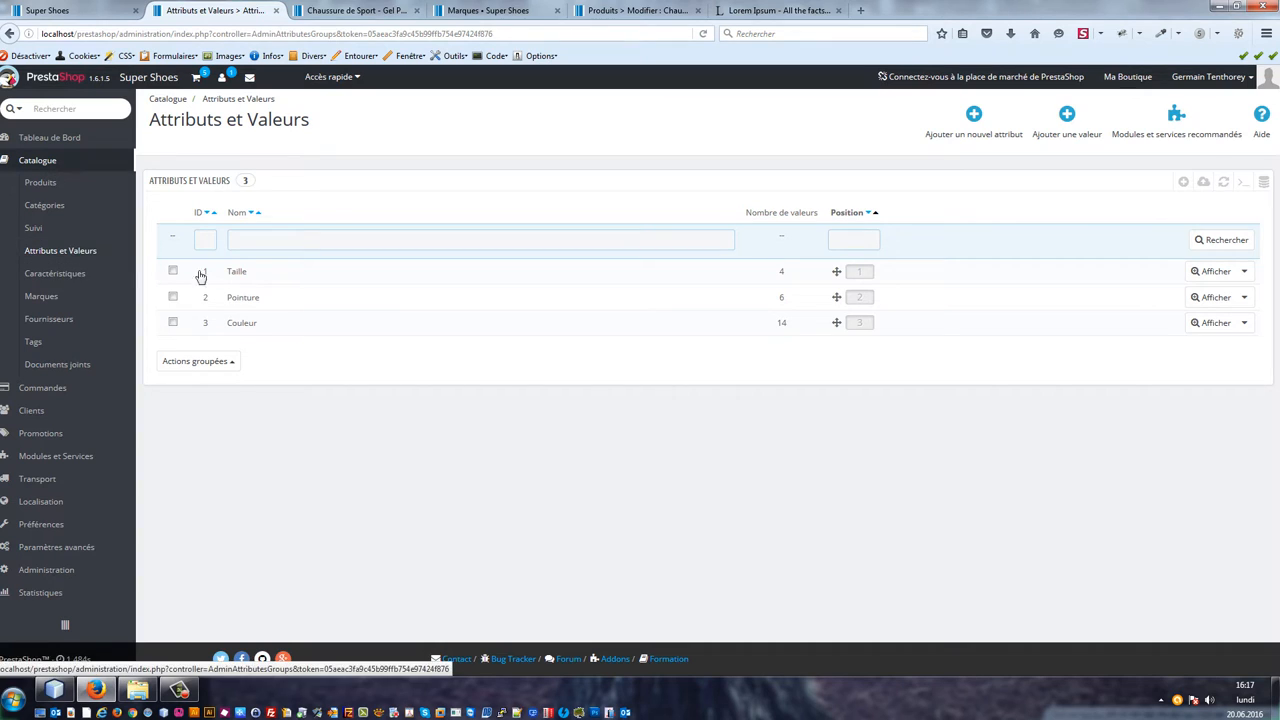
pyautogui.click(1184, 183)
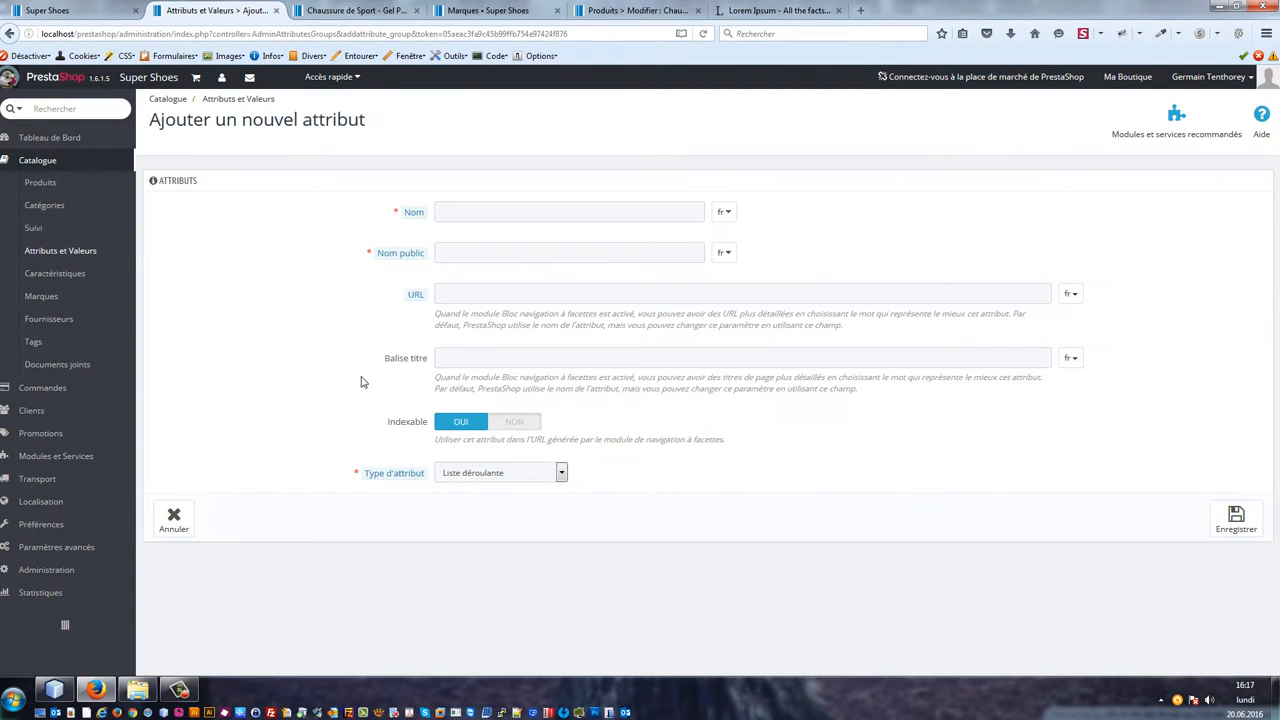
pyautogui.click(470, 224)
pyautogui.write('Pointure sport')
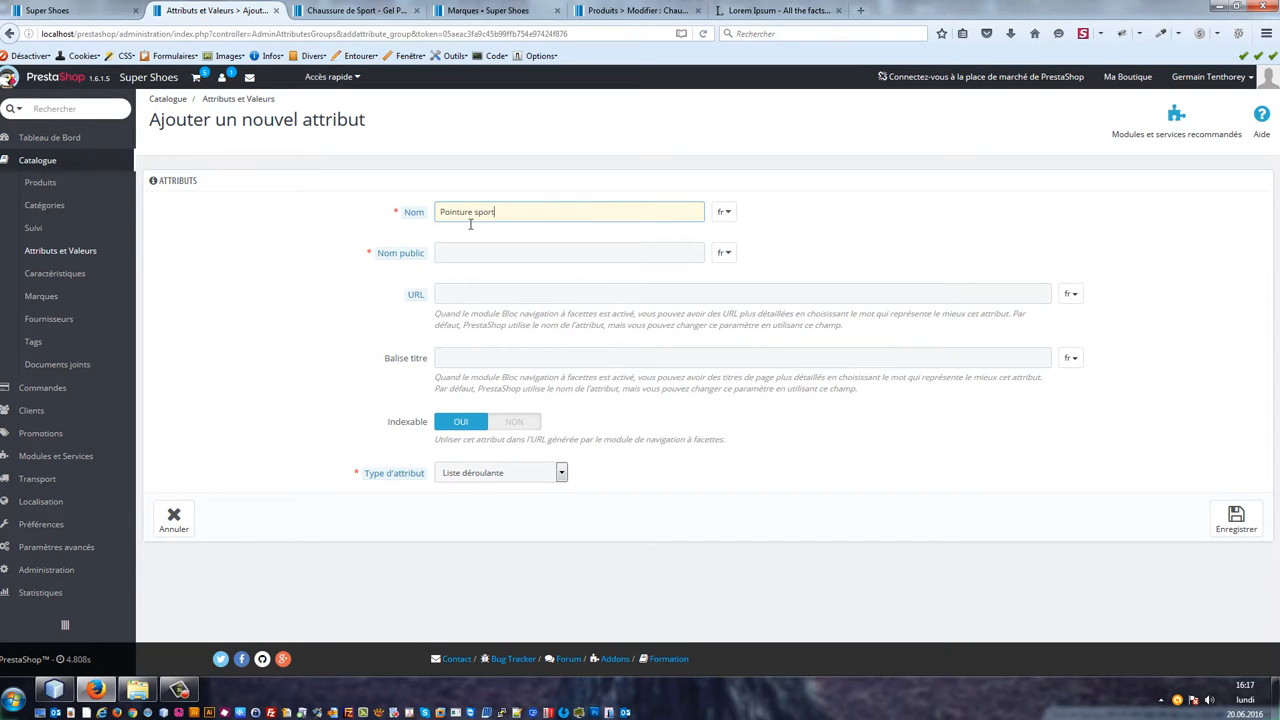
pyautogui.click(500, 252)
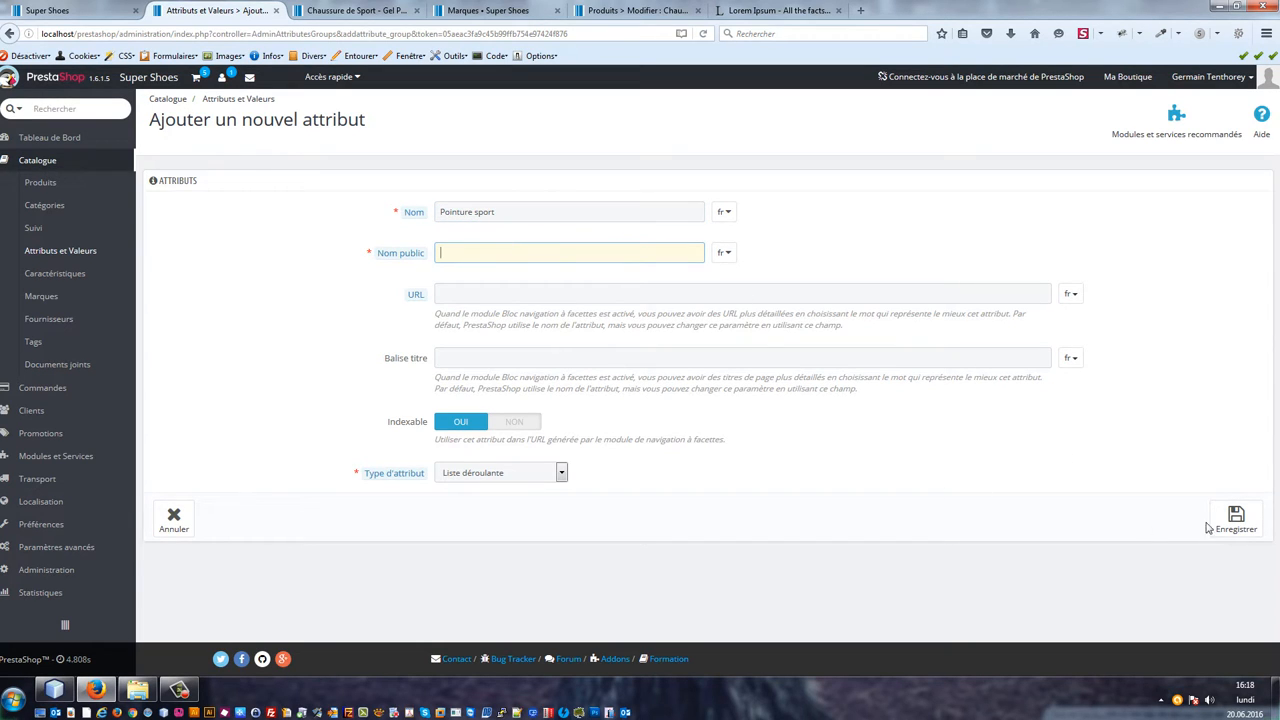
pyautogui.click(1243, 531)
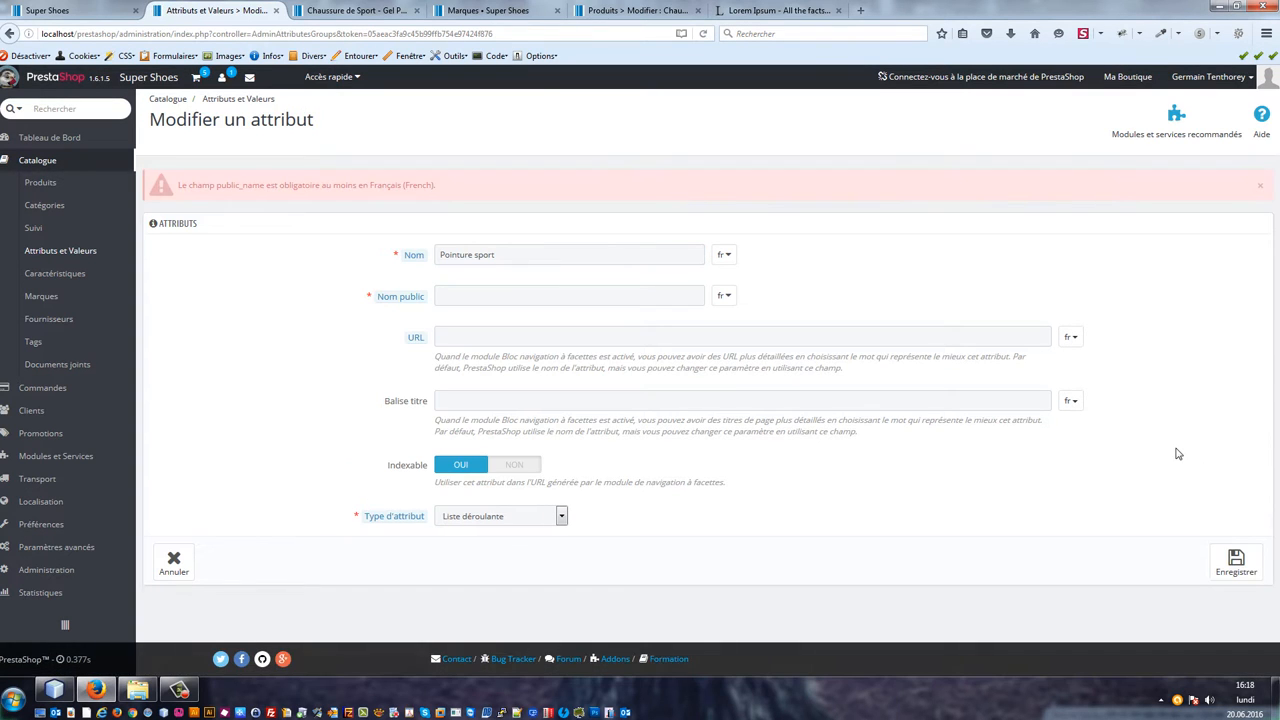
pyautogui.tripleClick(568, 256)
pyautogui.hotkey('ctrl', 'c')
pyautogui.click(563, 296)
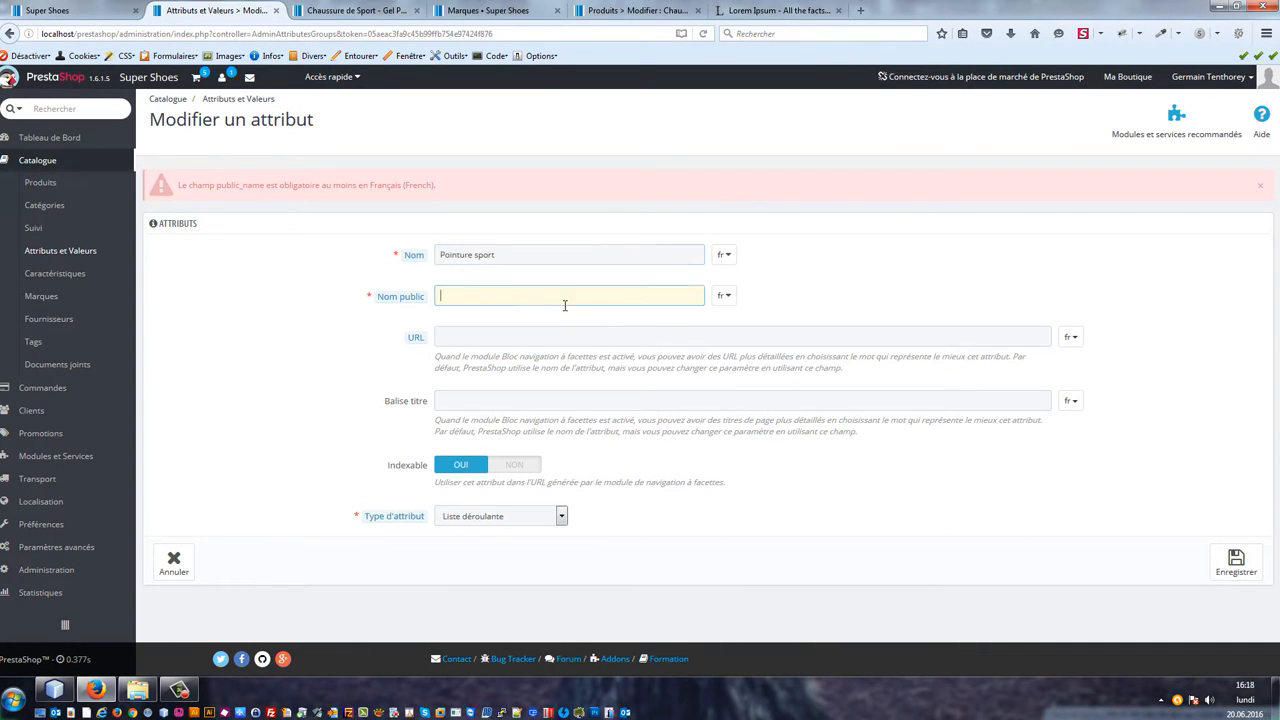
pyautogui.hotkey('ctrl', 'v')
pyautogui.click(1245, 565)
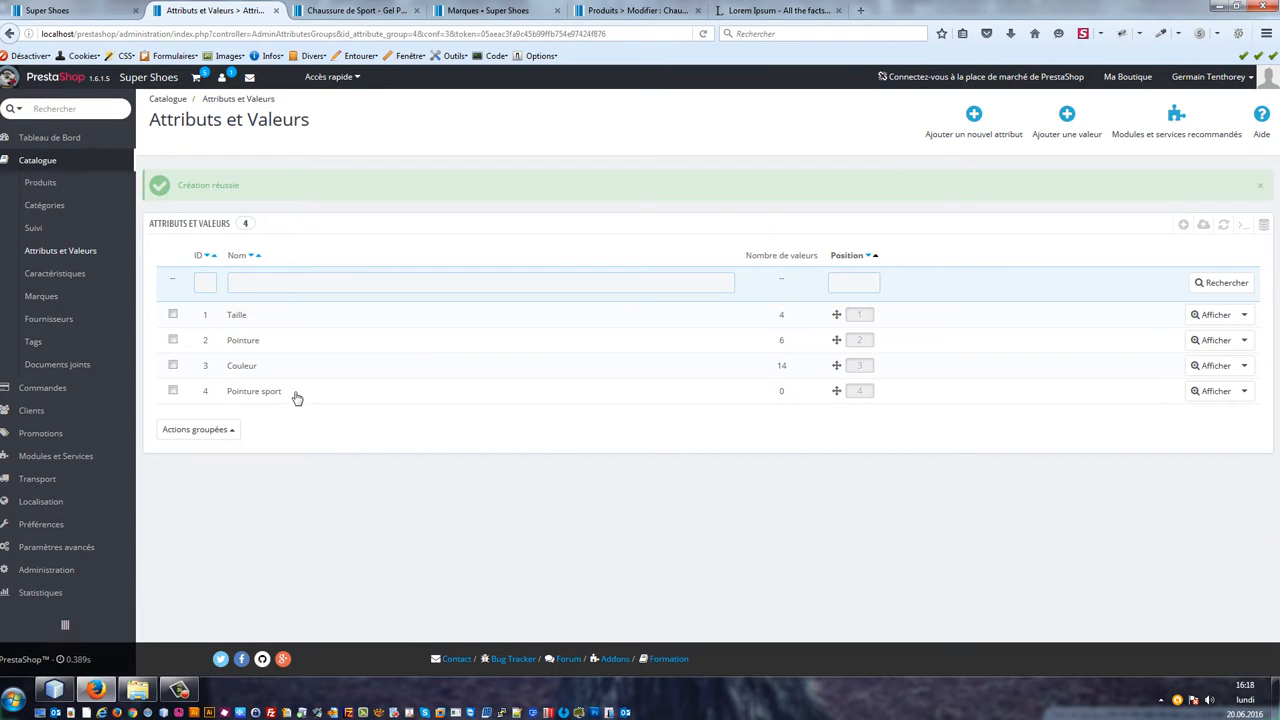
# Step: Add the values 44 and 45 to the Pointure sport attribute
pyautogui.click(320, 397)
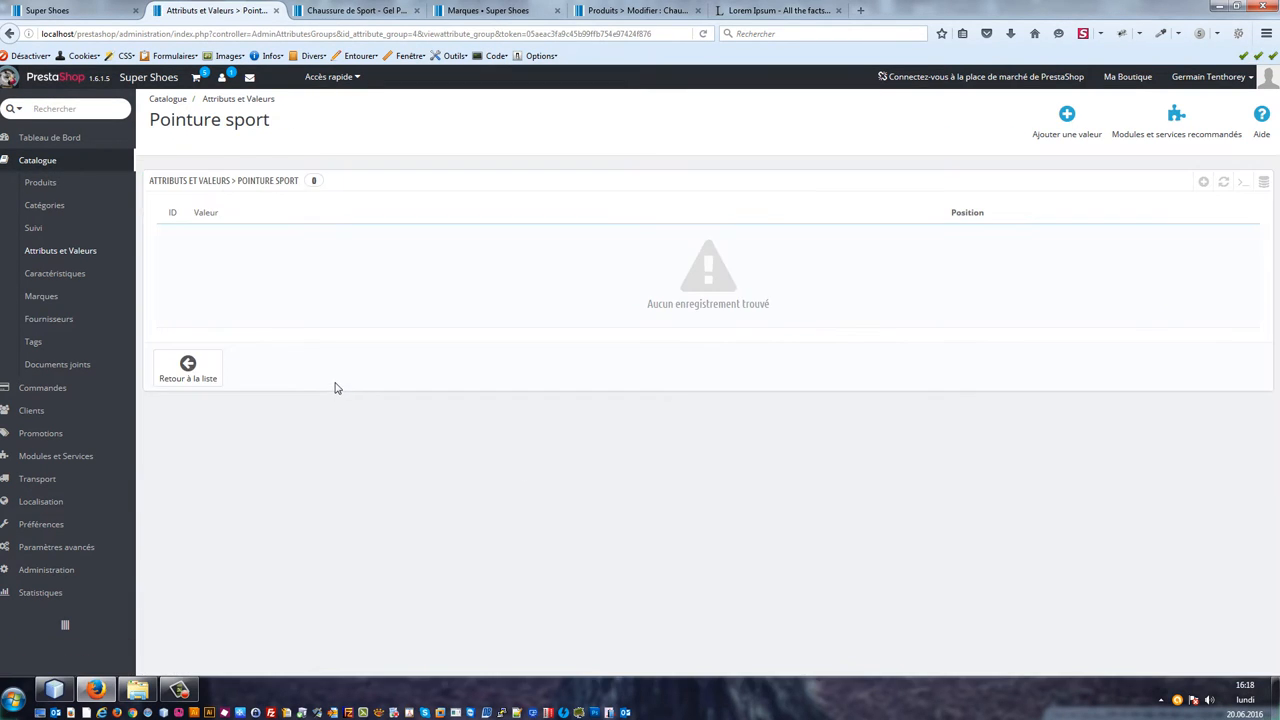
pyautogui.click(1202, 186)
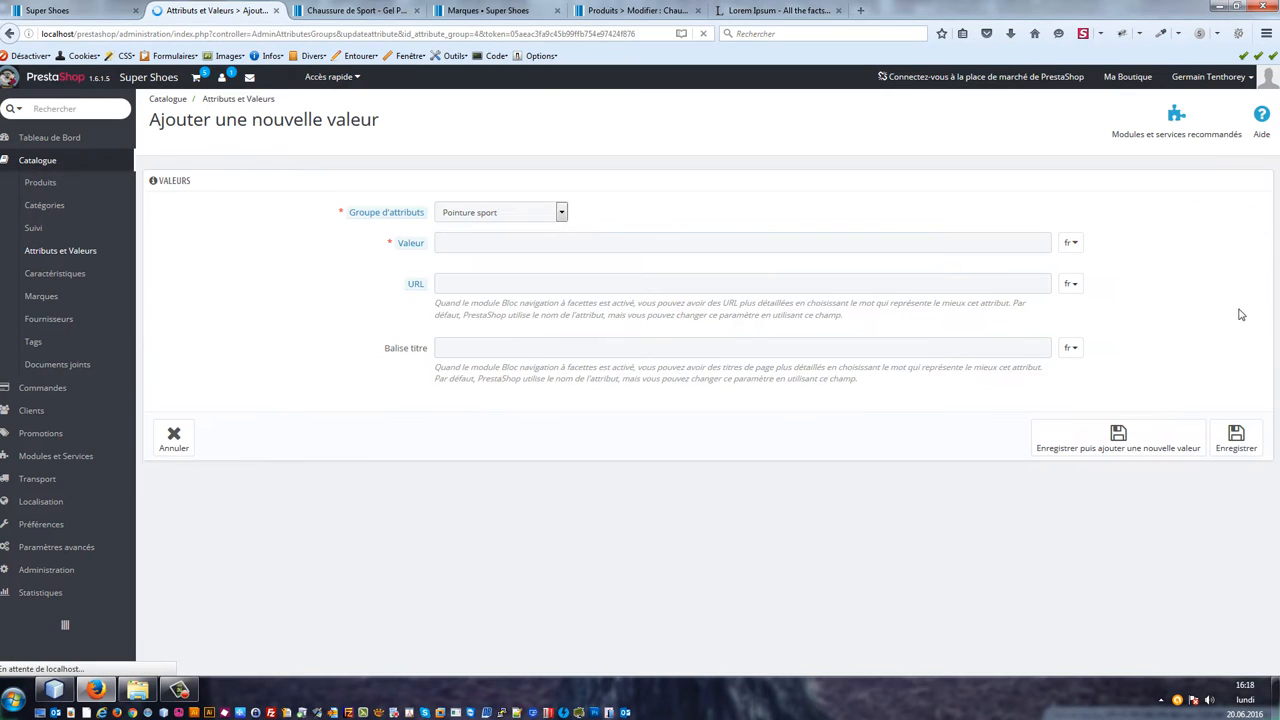
pyautogui.click(480, 242)
pyautogui.write('44')
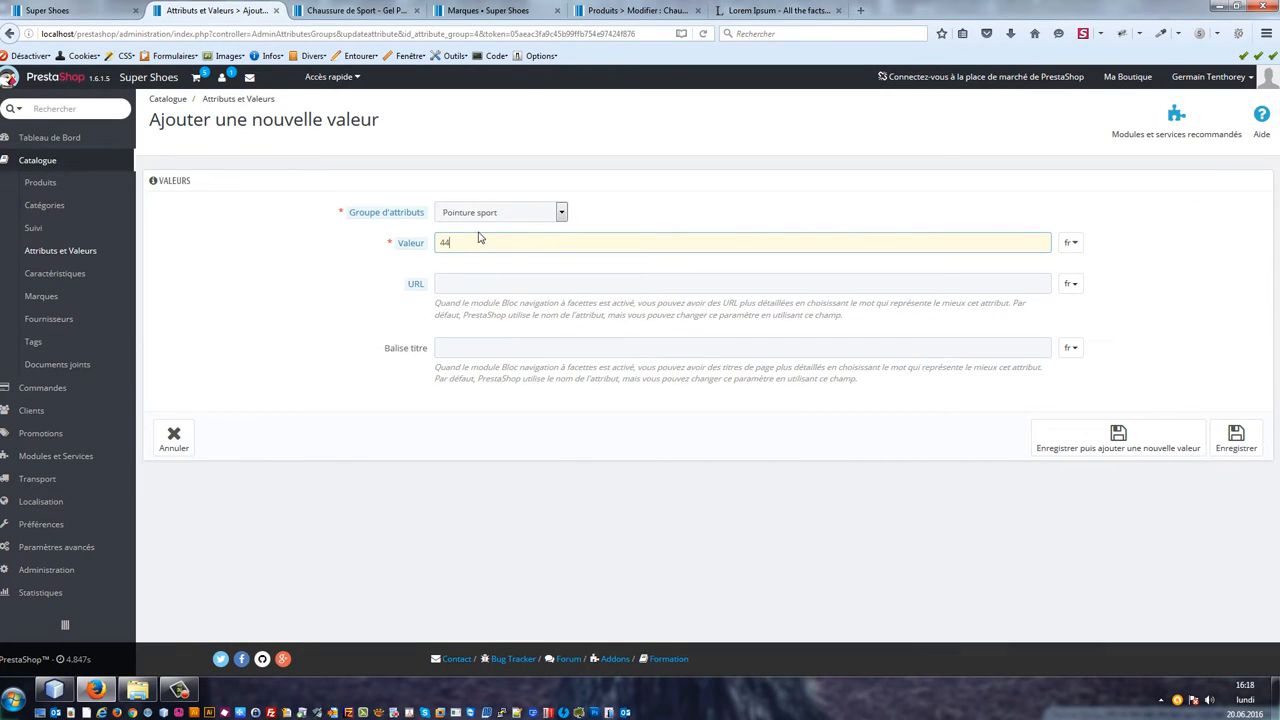
pyautogui.click(1163, 433)
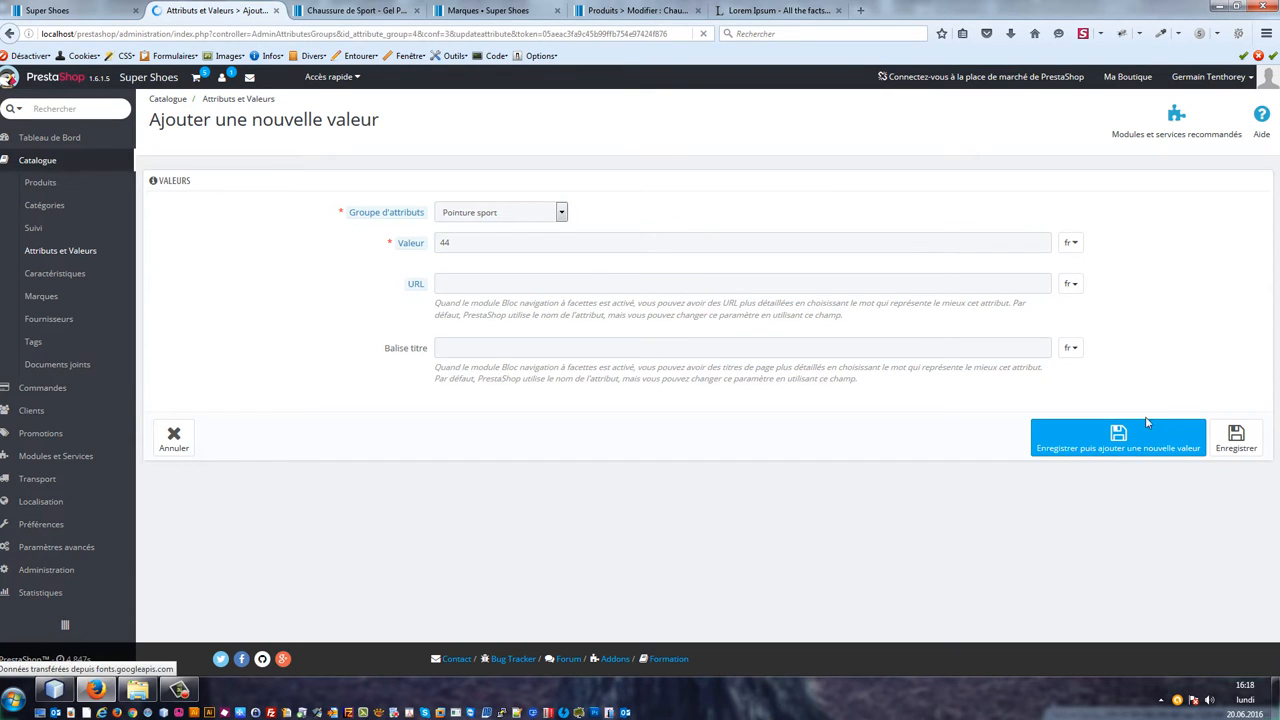
pyautogui.write('45')
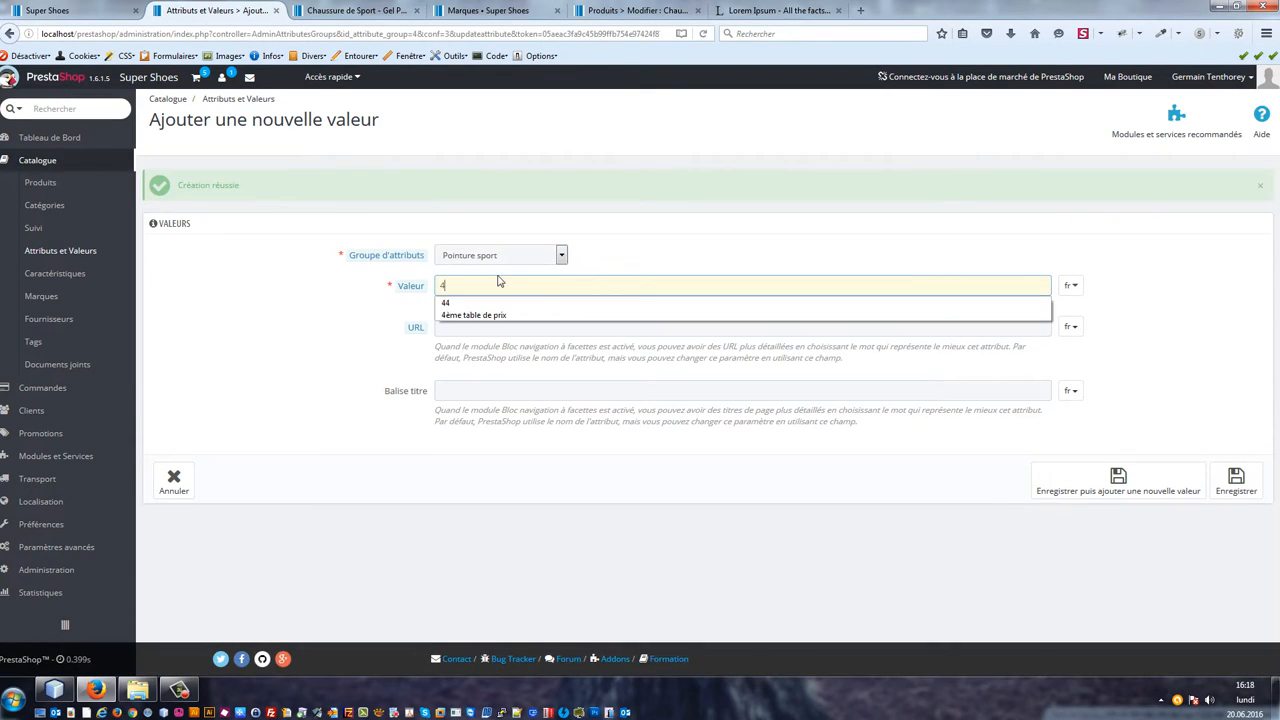
pyautogui.press('Tab')
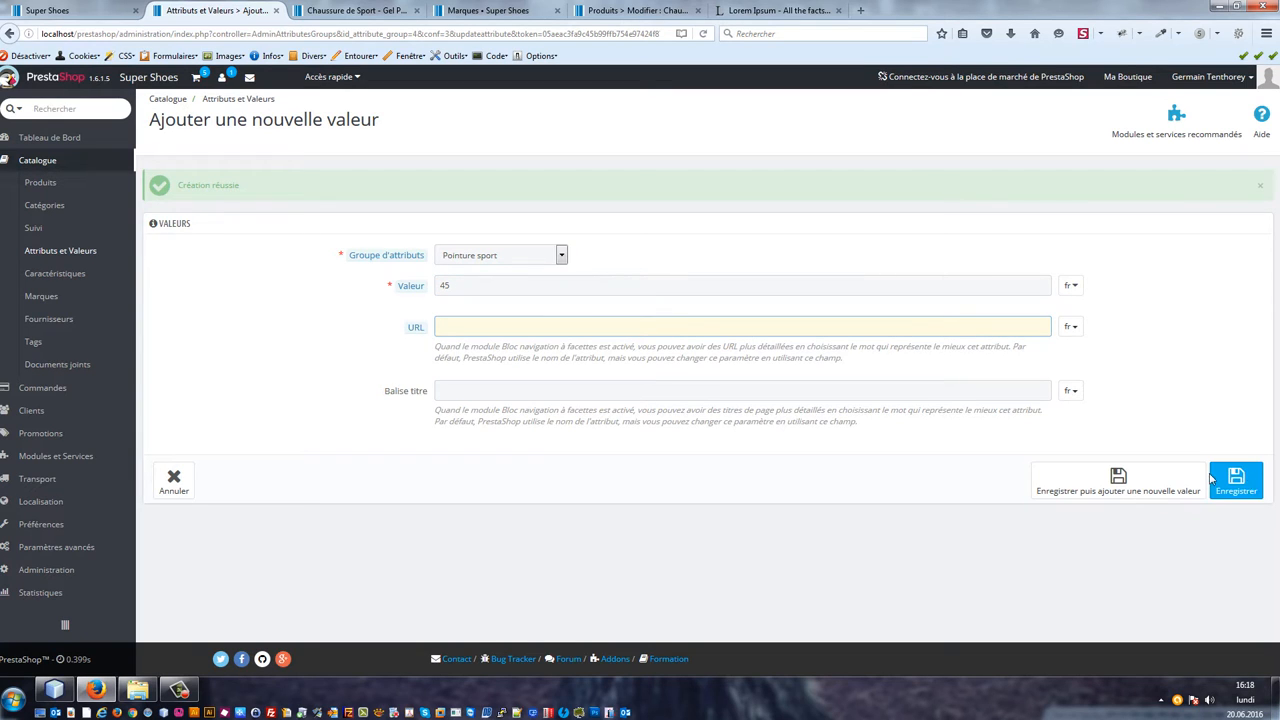
pyautogui.click(1125, 478)
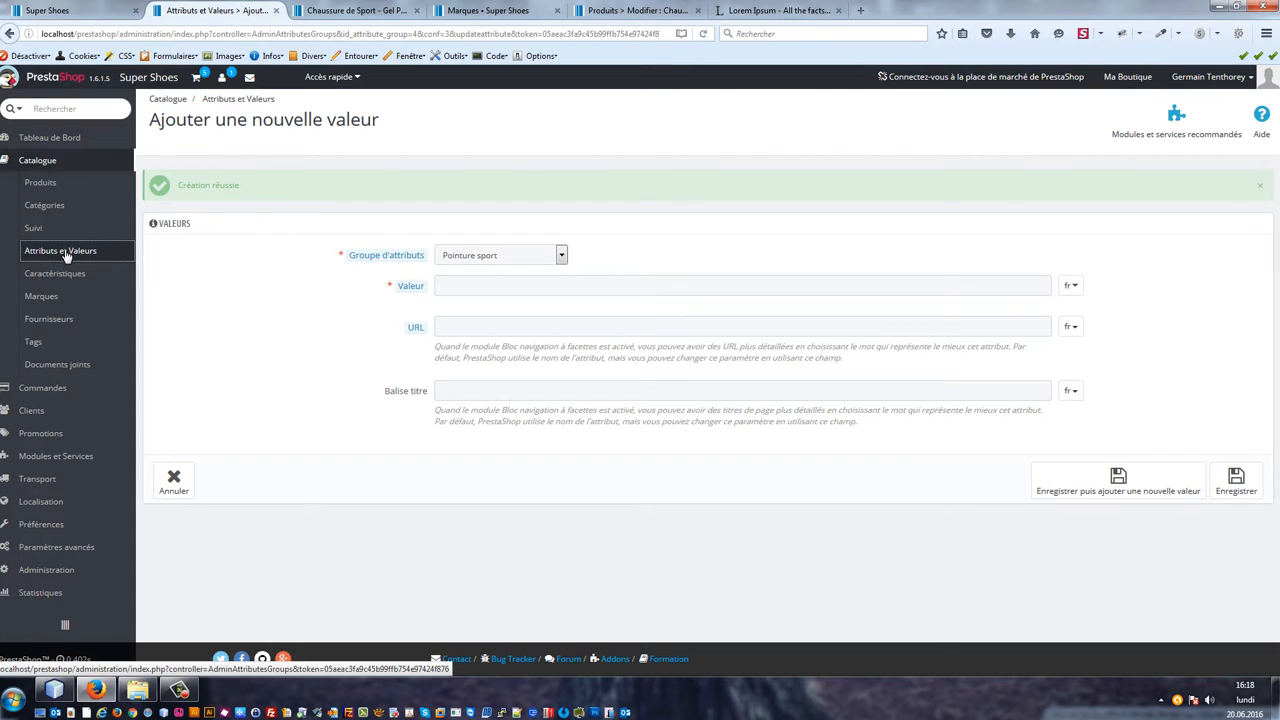
pyautogui.click(30, 254)
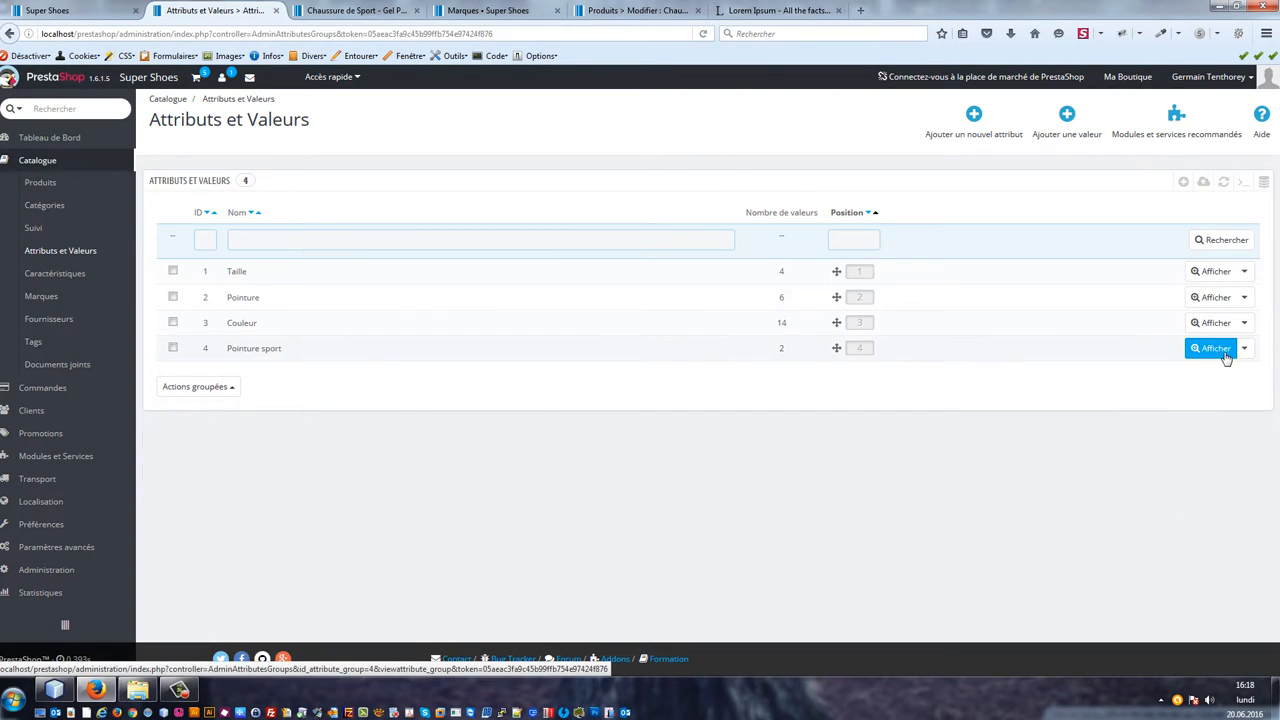
# Step: Review the values listed under the Pointure sport attribute
pyautogui.click(1245, 348)
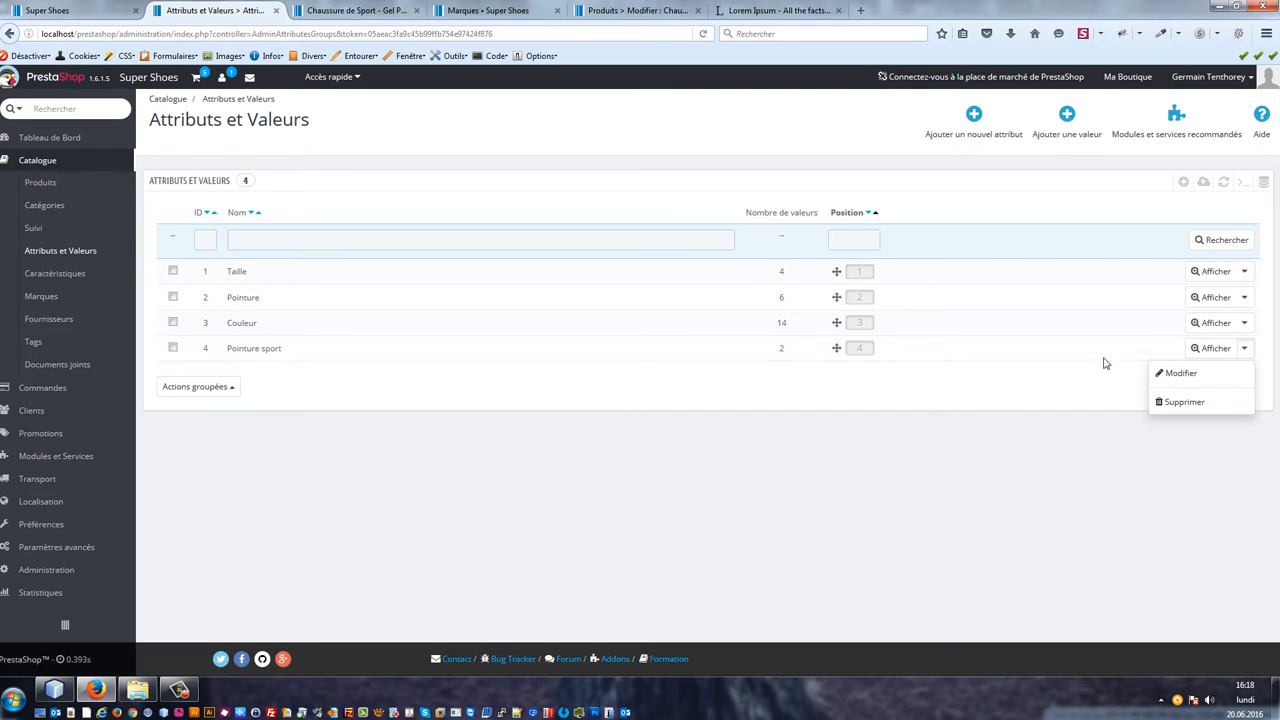
pyautogui.click(1198, 348)
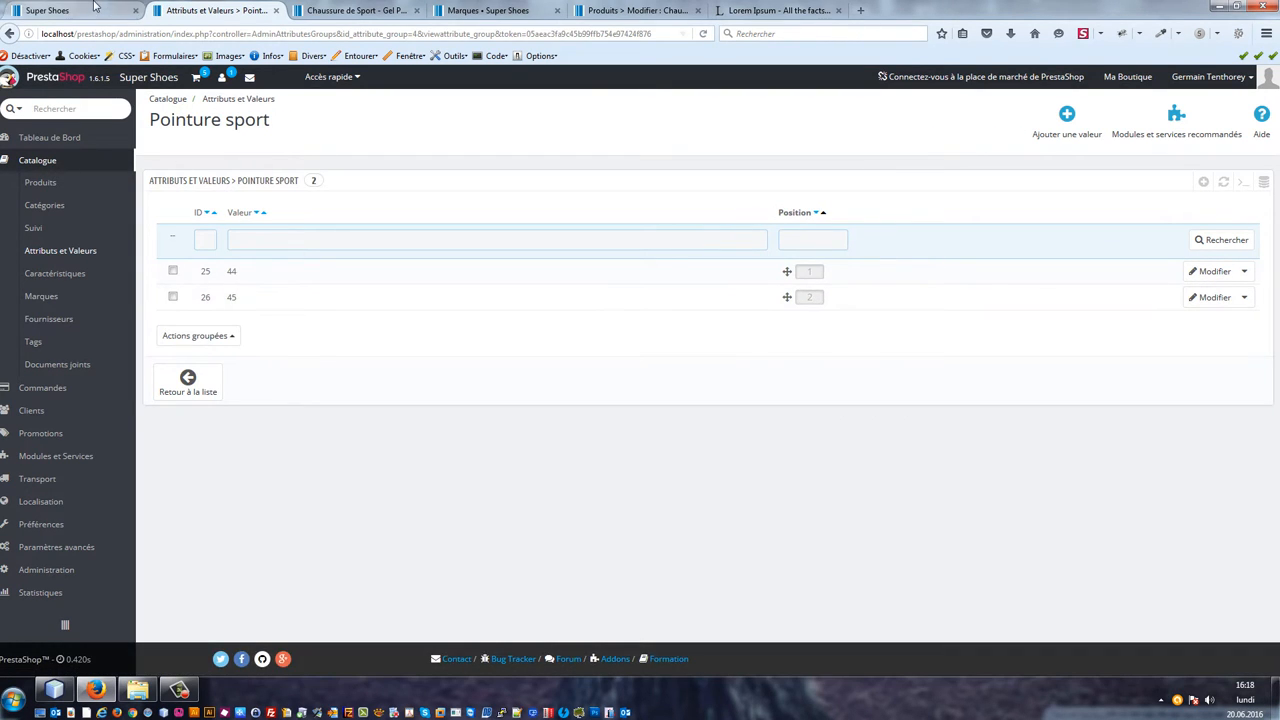
pyautogui.click(398, 9)
pyautogui.click(226, 9)
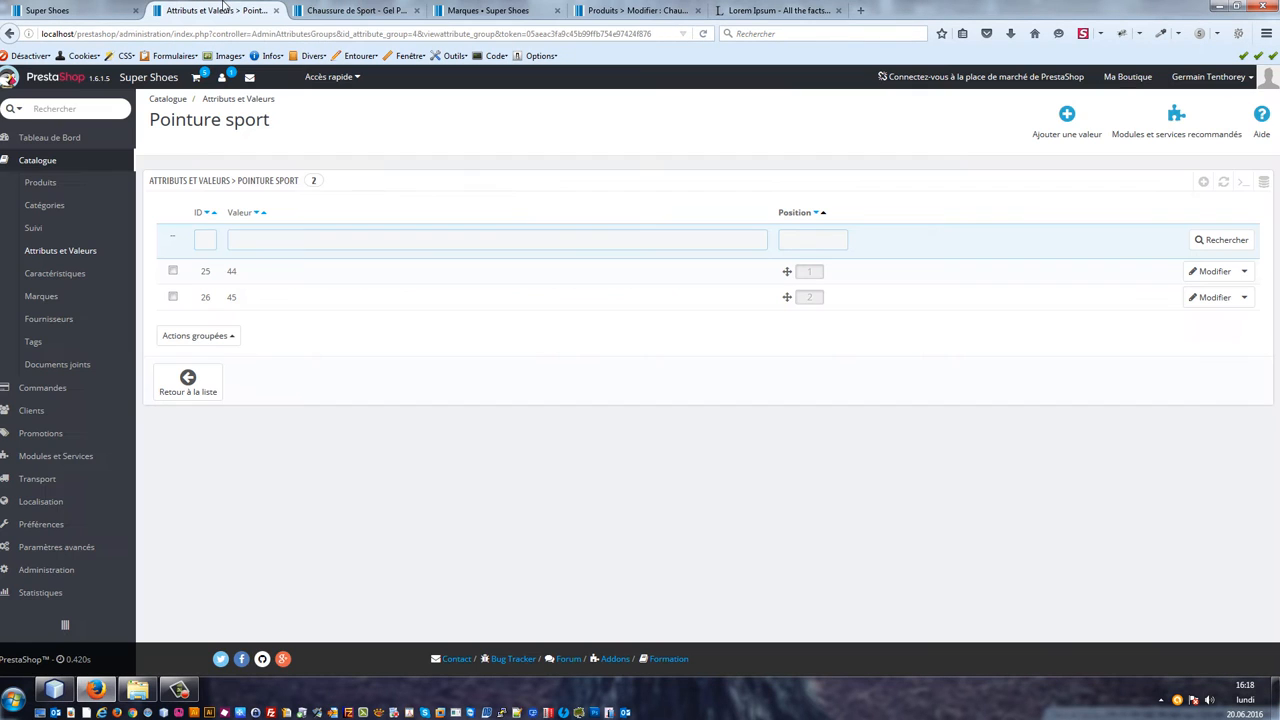
pyautogui.click(630, 10)
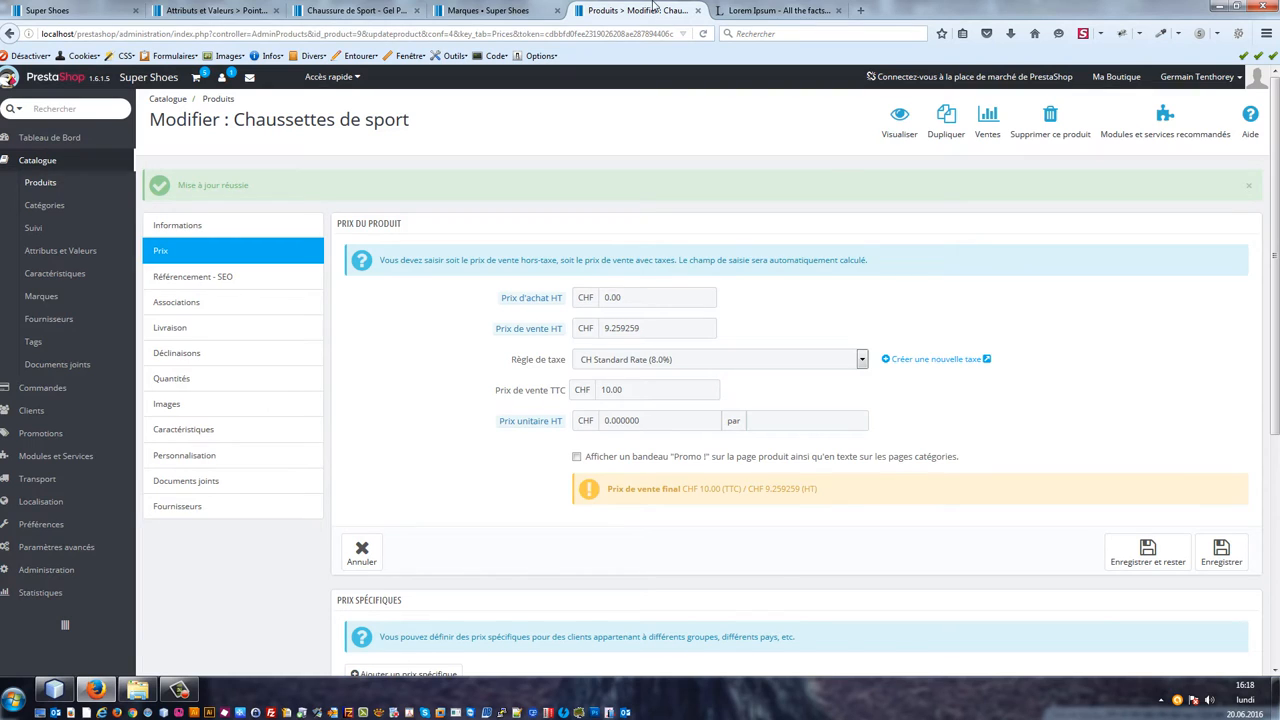
pyautogui.click(697, 10)
pyautogui.click(47, 10)
pyautogui.click(218, 9)
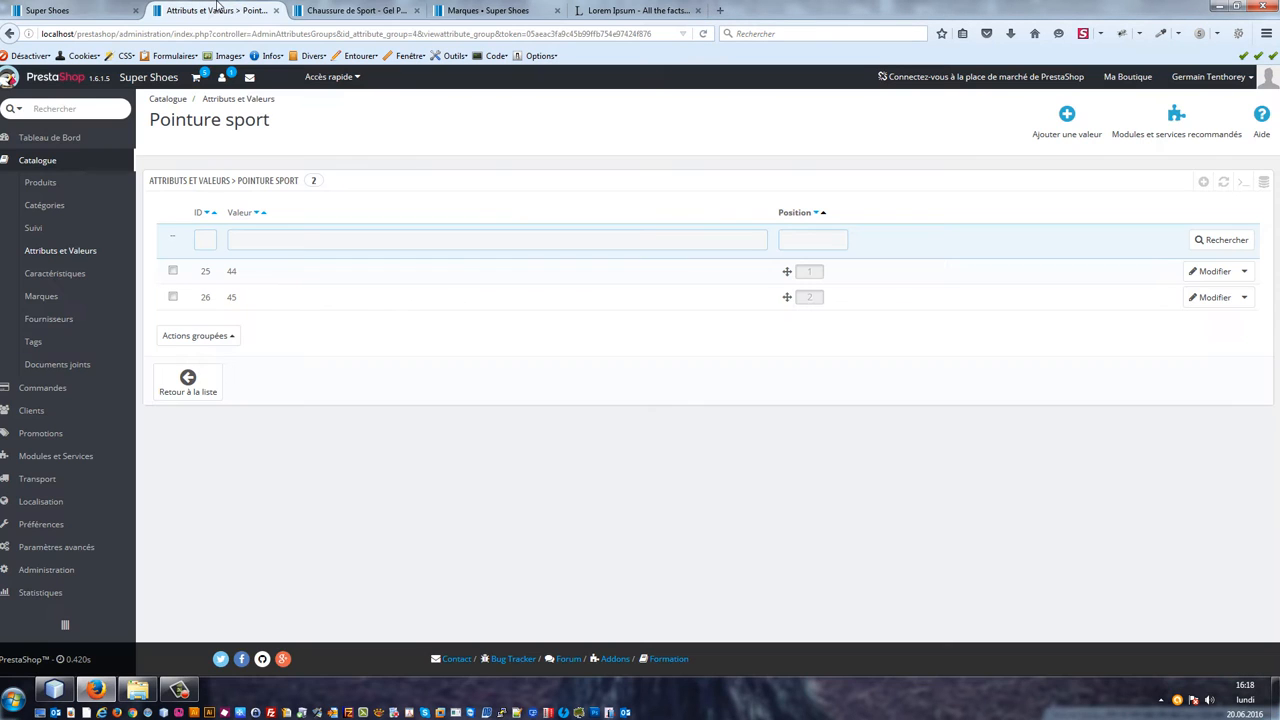
# Step: Open the Gel Pulse XT B8 shoe's combinations and start a new combination with the Pointure sport value 44
pyautogui.click(57, 183)
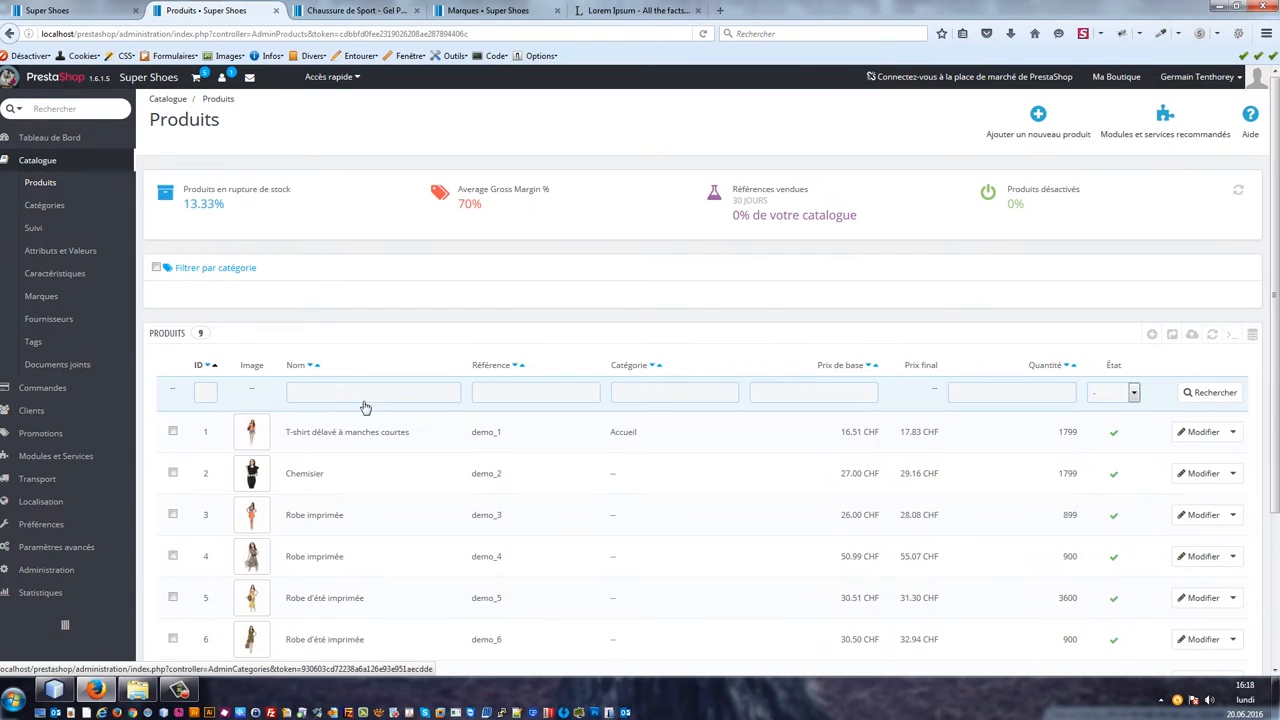
pyautogui.scroll(-3, 365, 407)
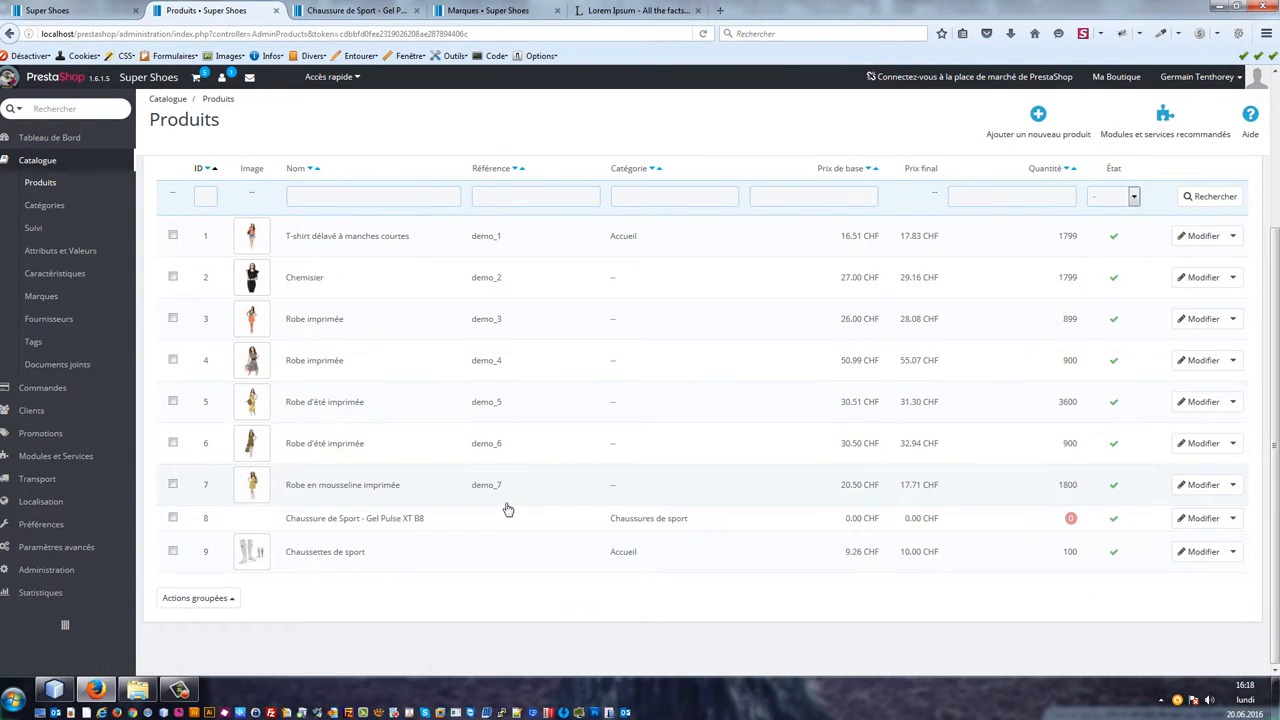
pyautogui.click(1193, 521)
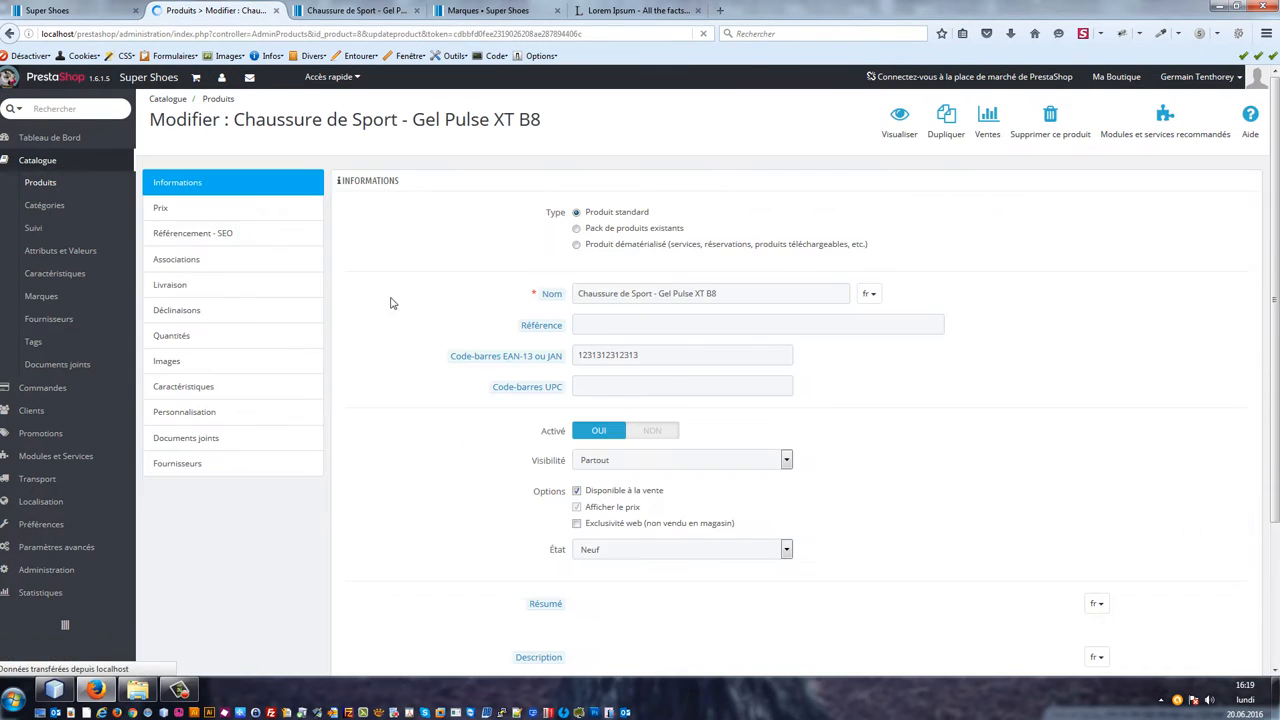
pyautogui.click(185, 312)
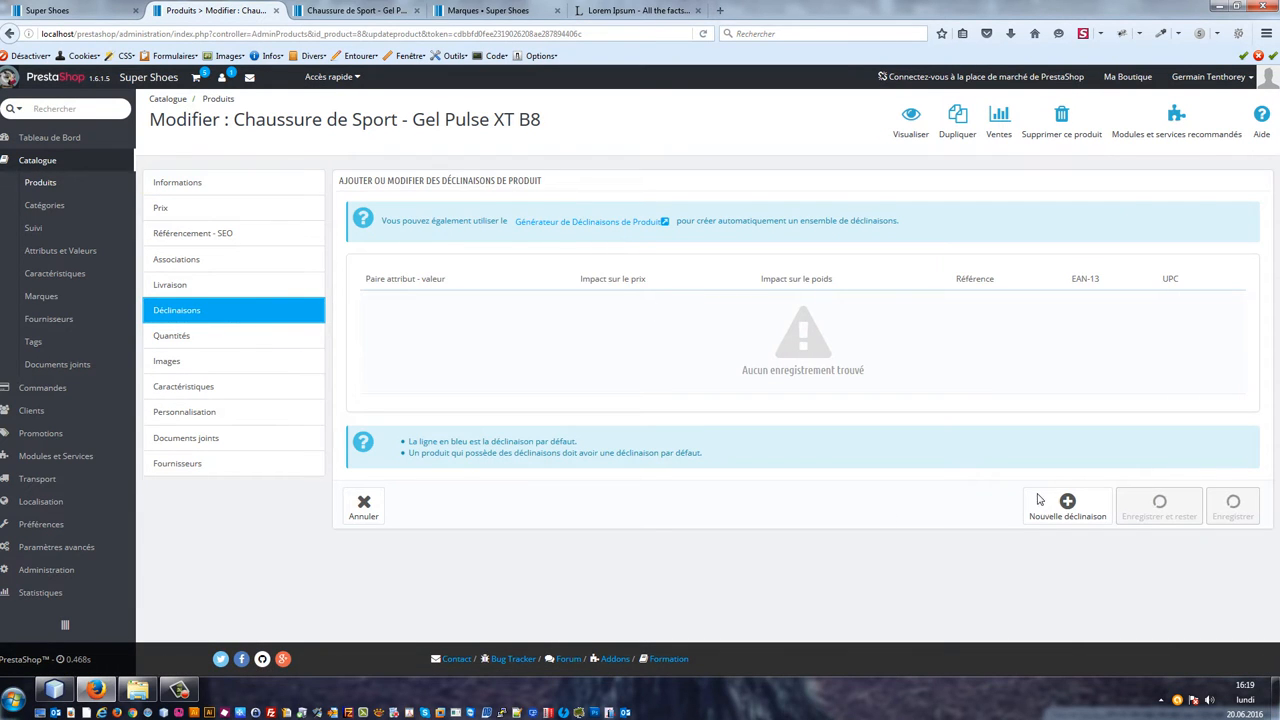
pyautogui.click(1067, 507)
pyautogui.click(700, 297)
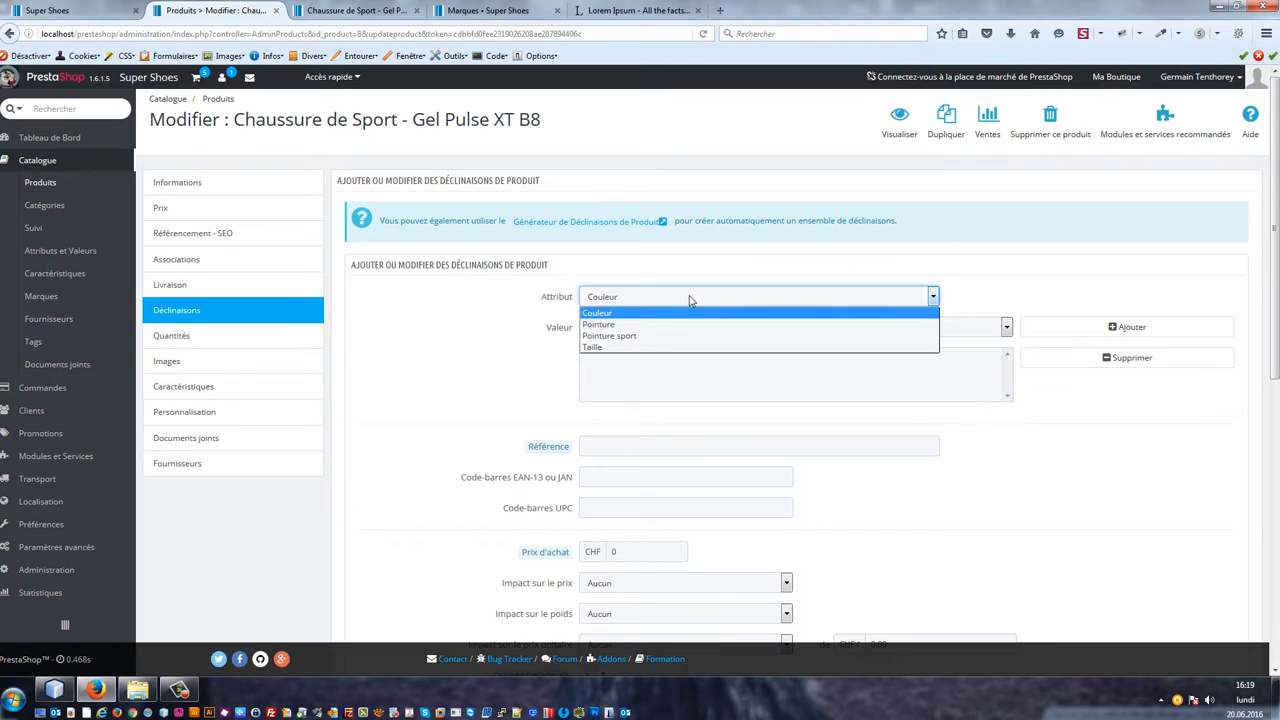
pyautogui.click(640, 334)
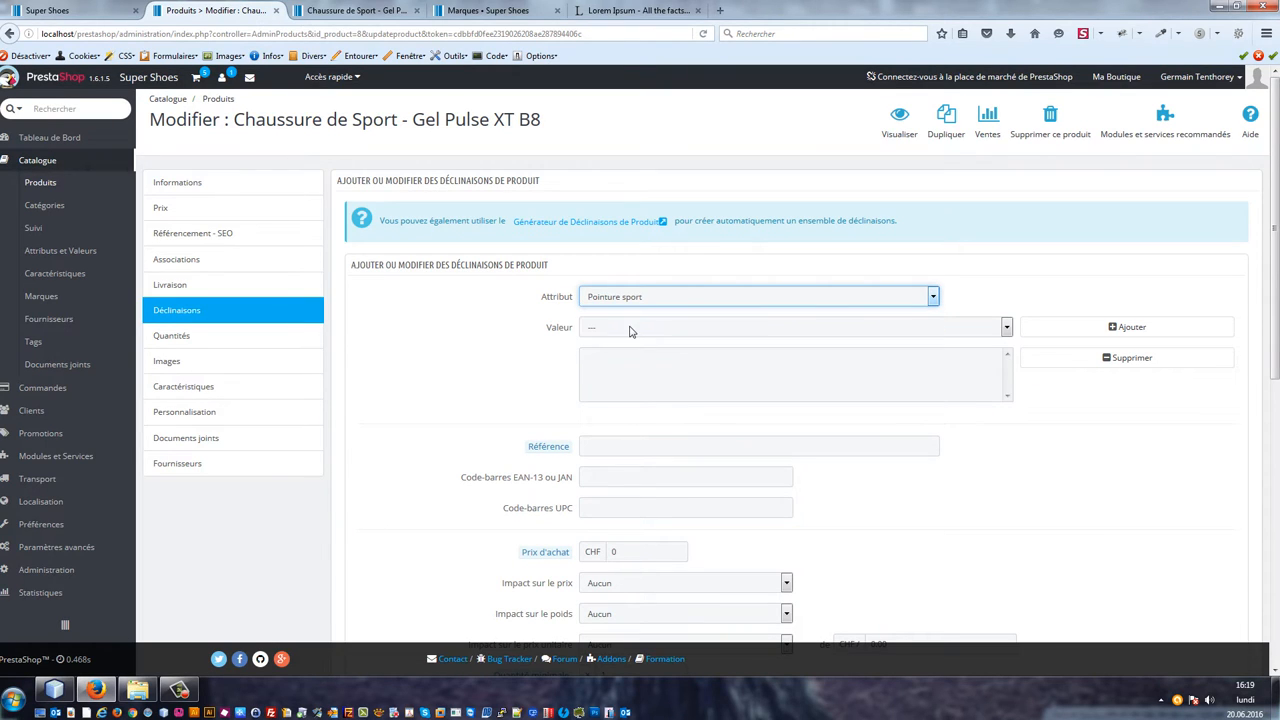
pyautogui.click(629, 328)
pyautogui.click(763, 351)
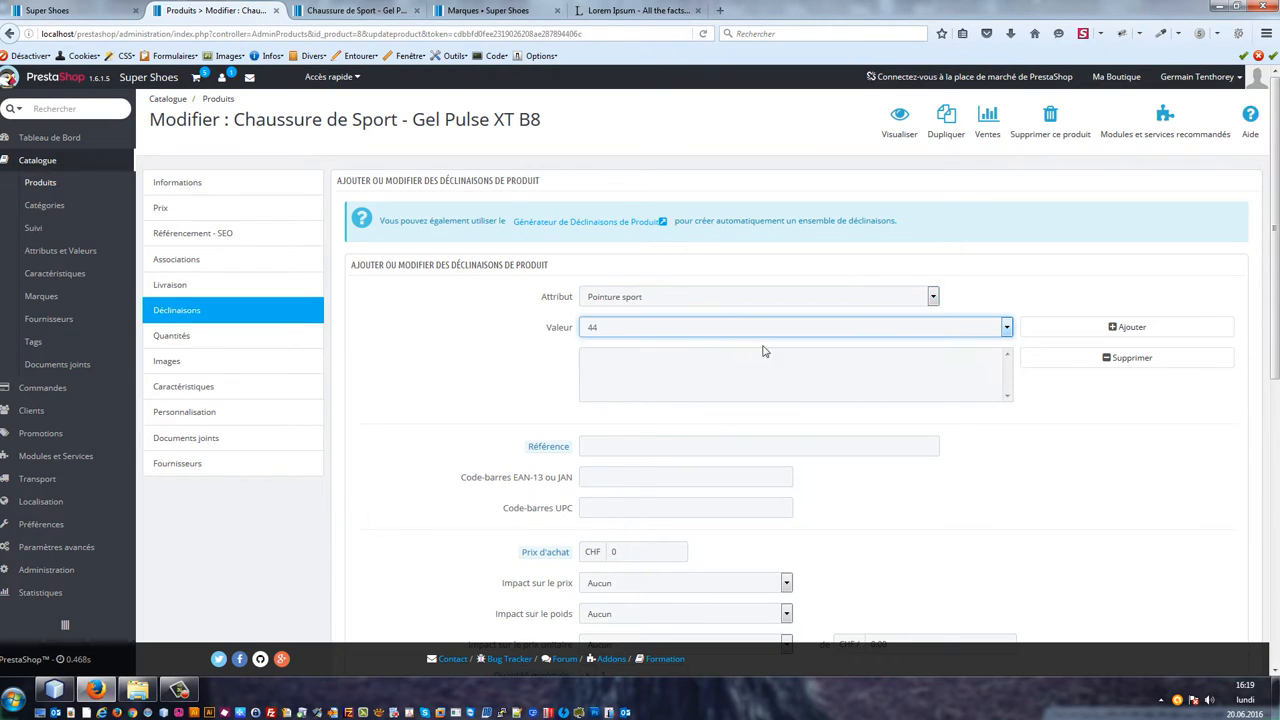
pyautogui.click(1113, 330)
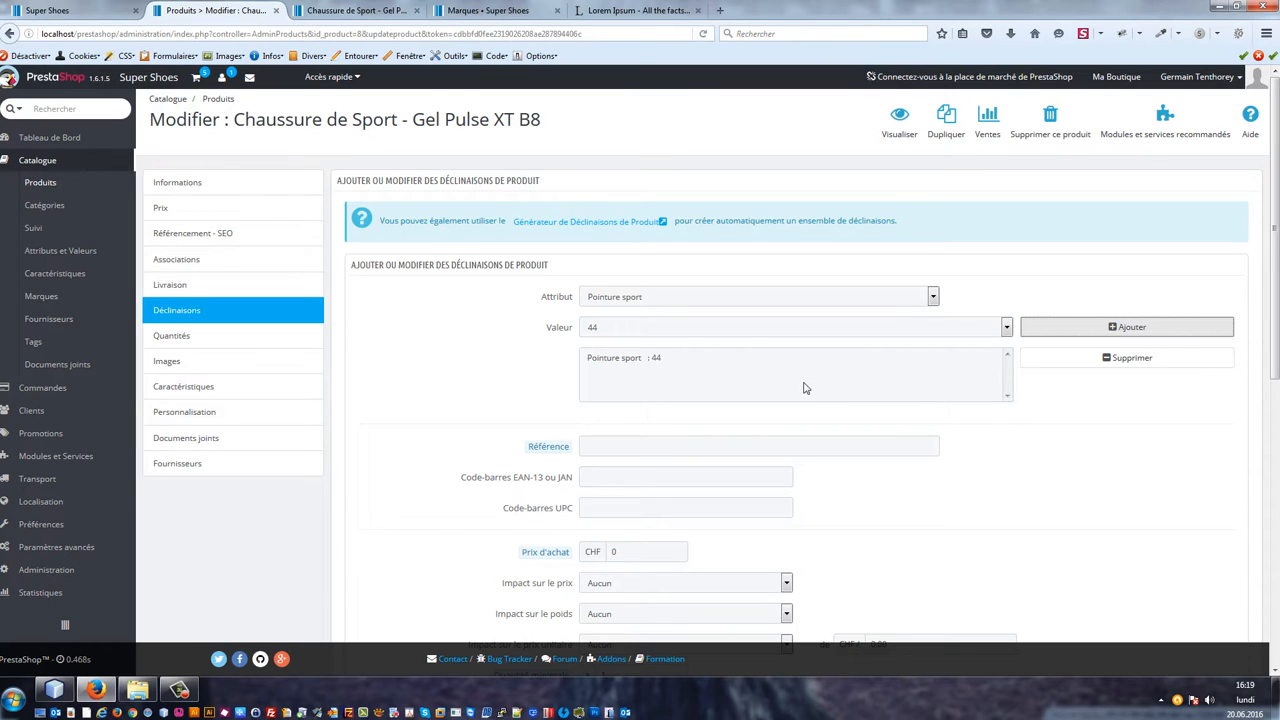
pyautogui.scroll(-2, 800, 390)
pyautogui.click(667, 378)
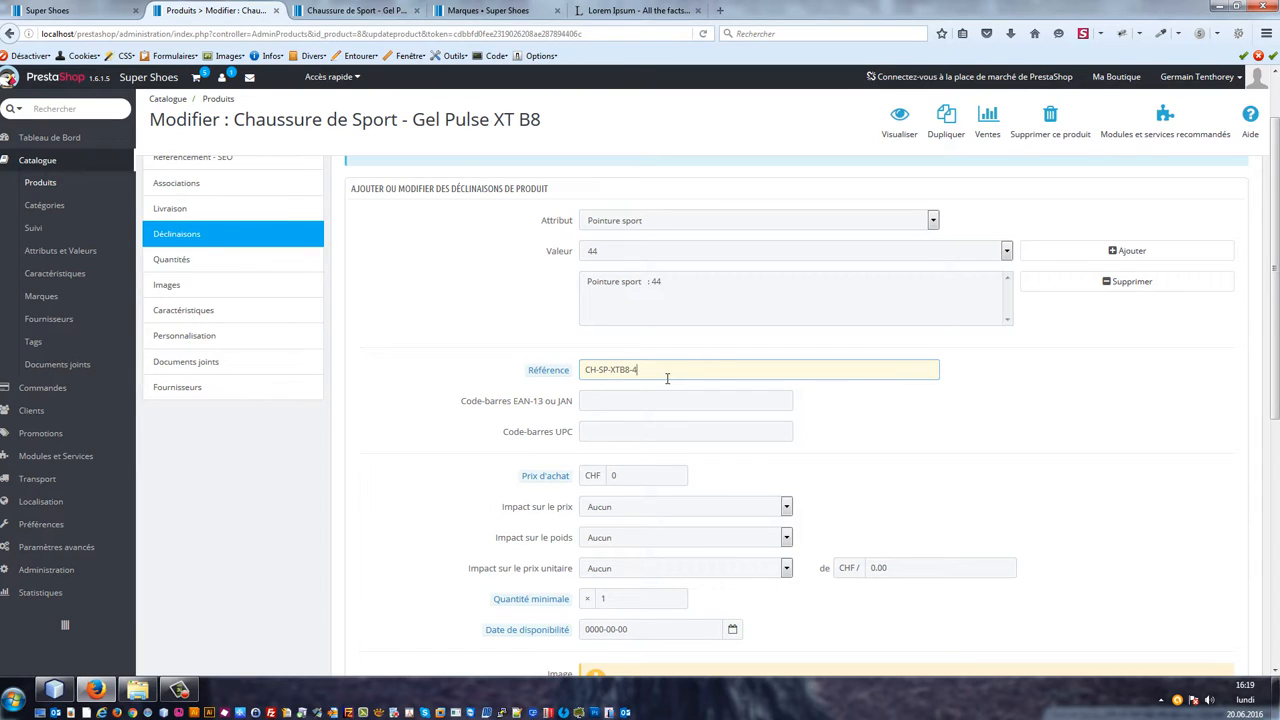
pyautogui.hotkey('ctrl', 'a')
pyautogui.moveTo(667, 378); pyautogui.dragTo(481, 368)
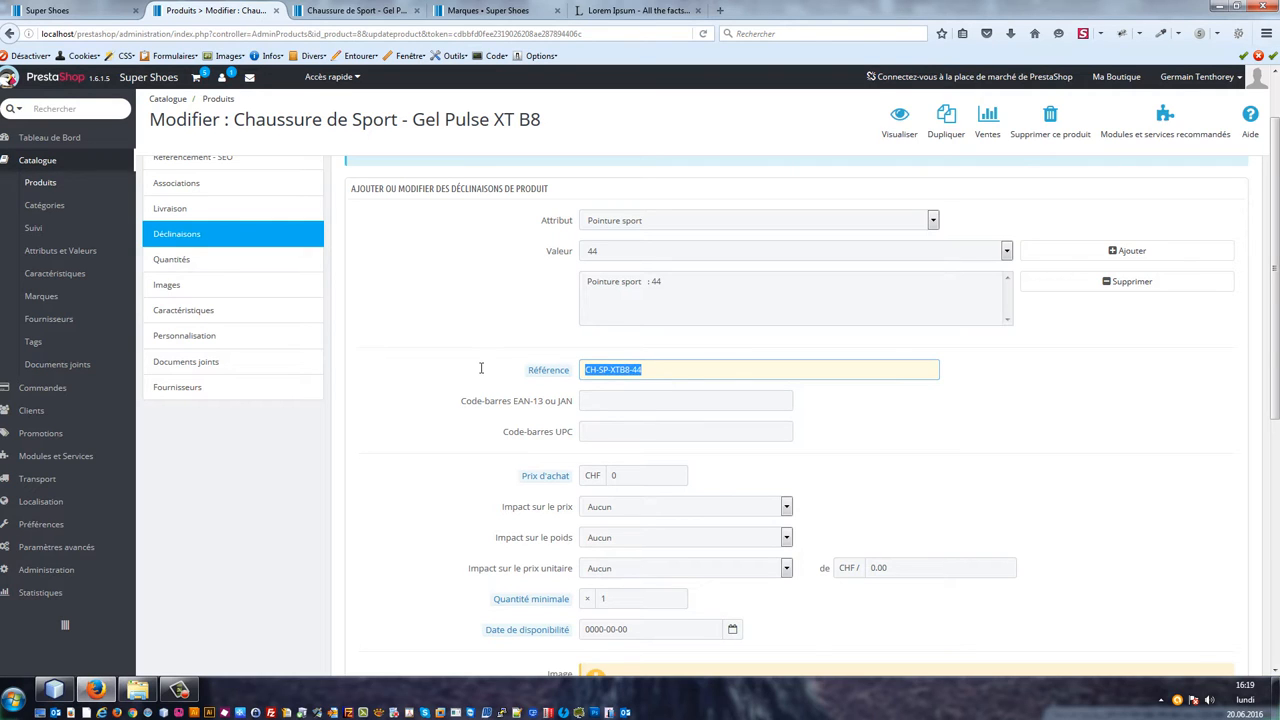
pyautogui.tripleClick(658, 378)
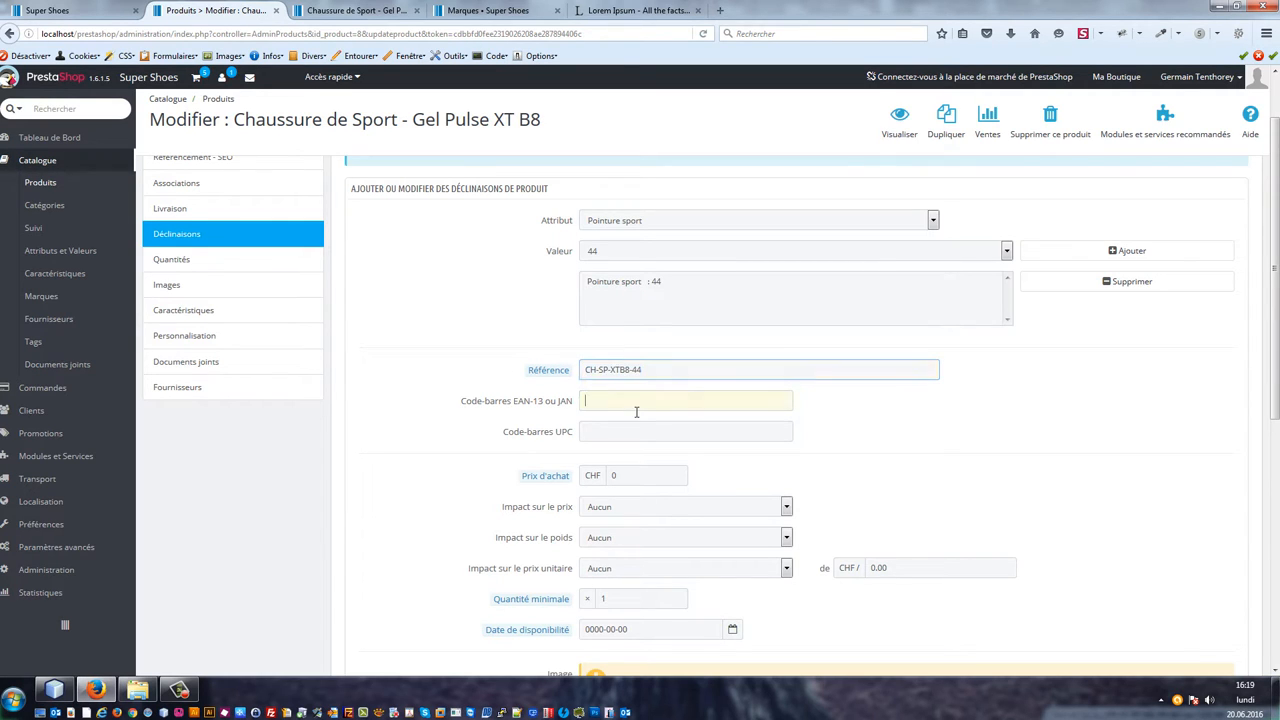
pyautogui.click(667, 401)
pyautogui.write('23123131')
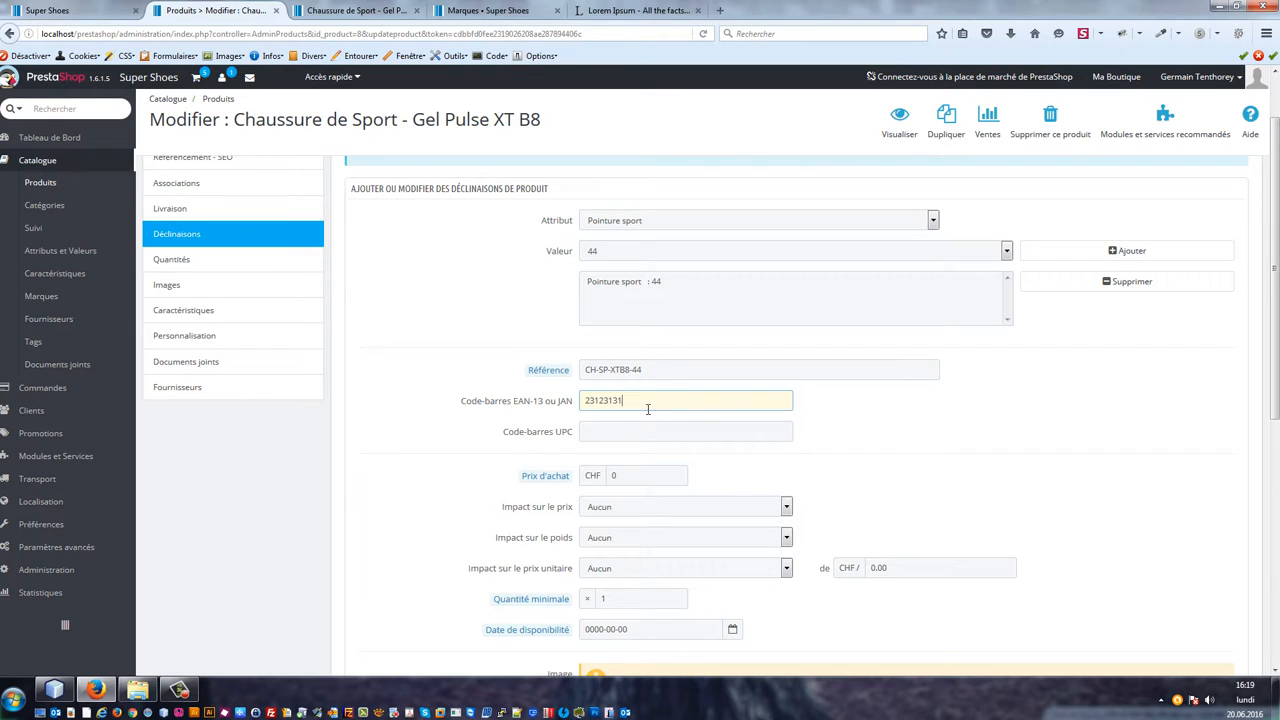
pyautogui.write('13231')
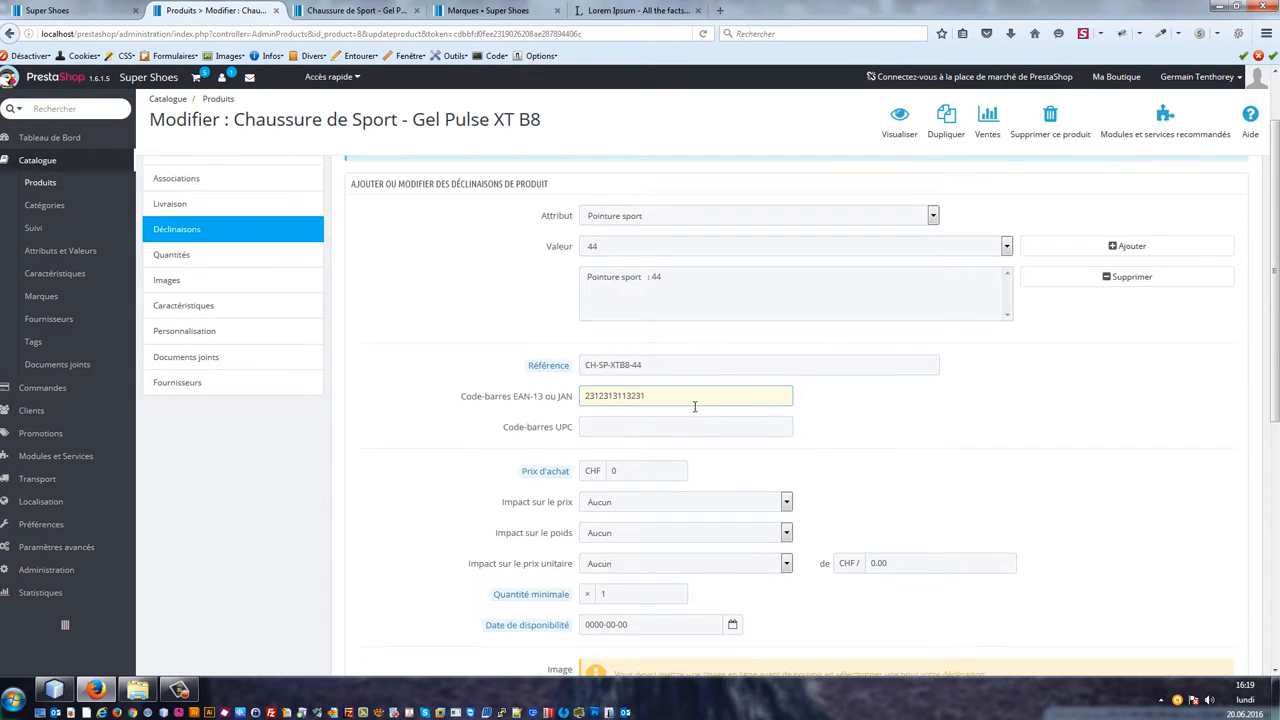
# Step: Set the combination's price impact to an increase of 200 CHF including tax and save it
pyautogui.scroll(-3, 815, 384)
pyautogui.scroll(2, 750, 449)
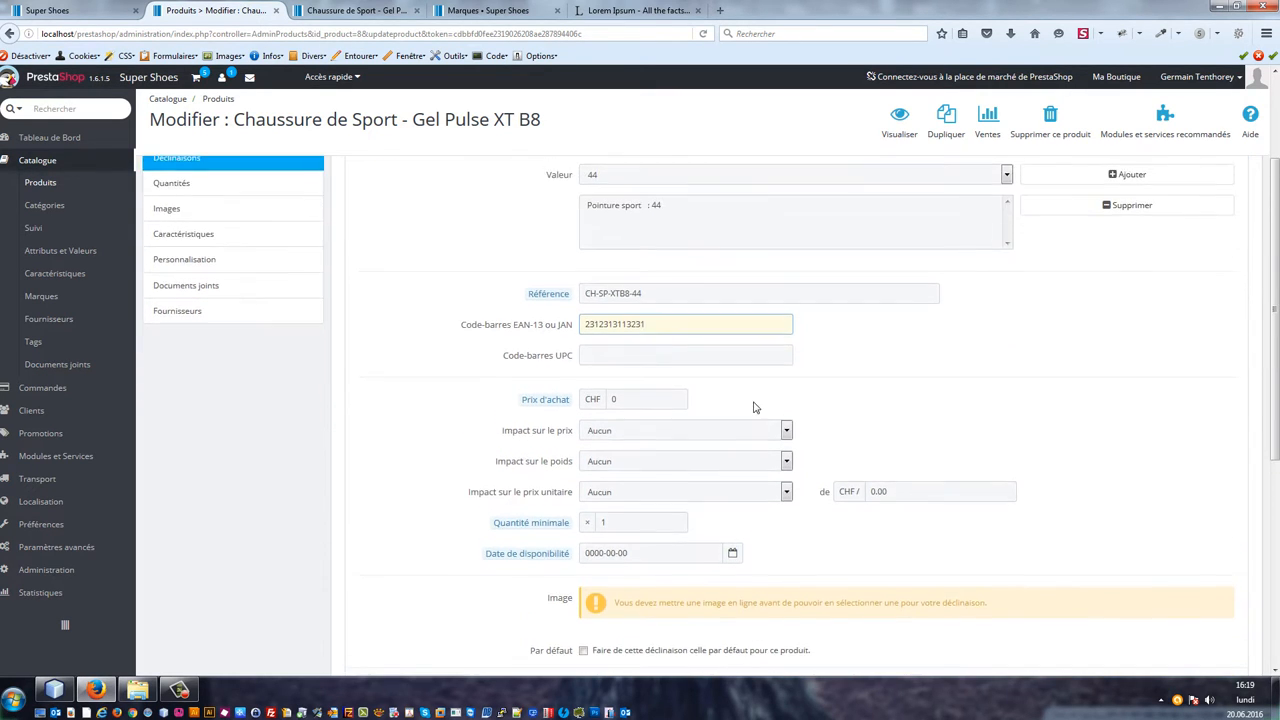
pyautogui.tripleClick(693, 300)
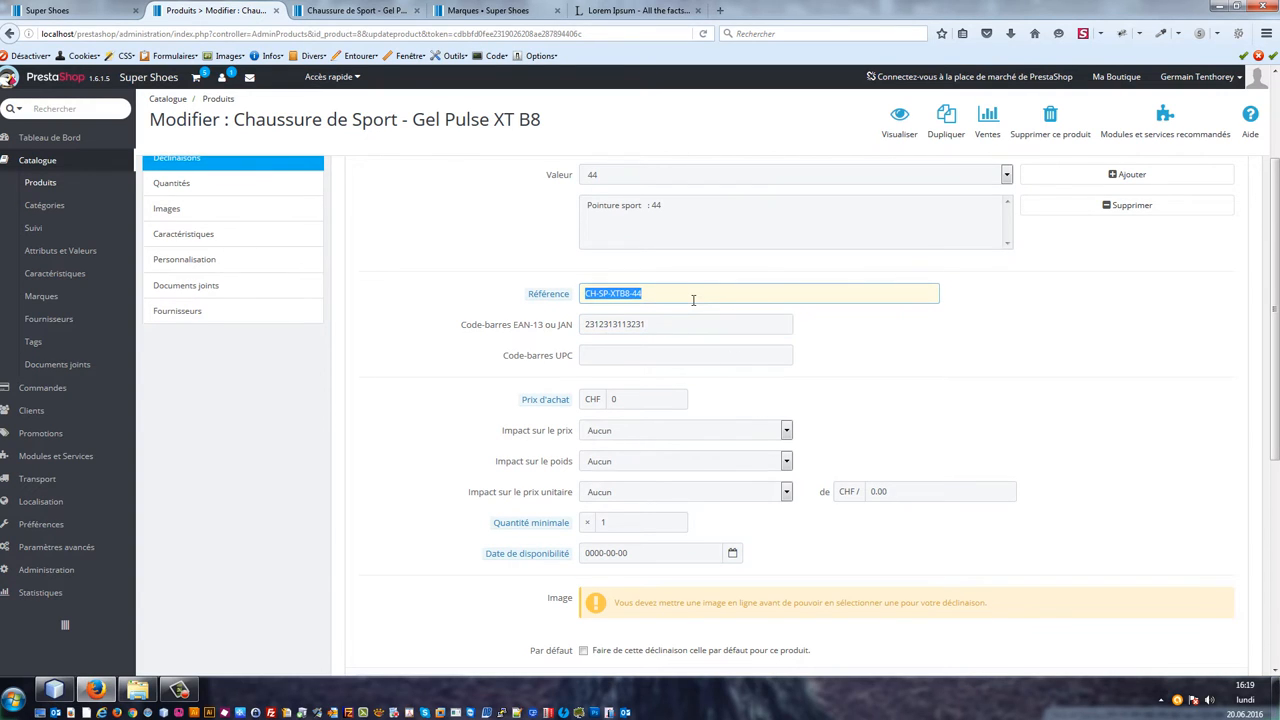
pyautogui.click(665, 431)
pyautogui.click(664, 459)
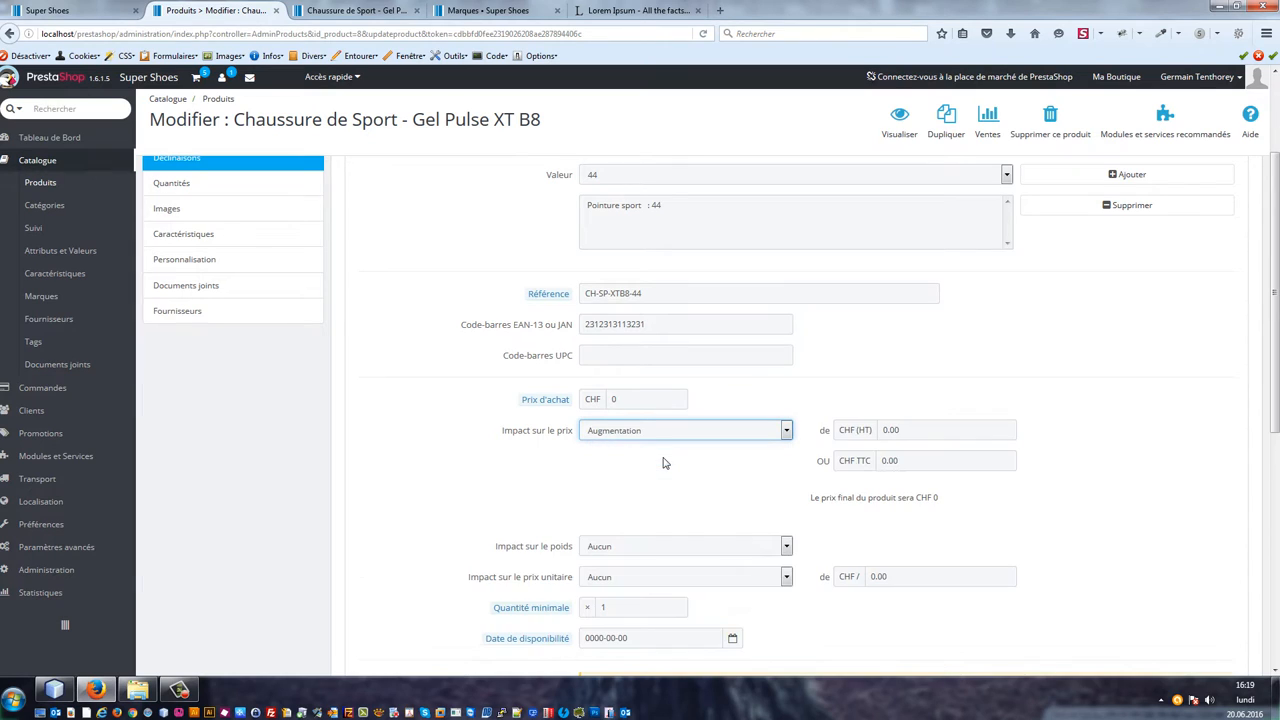
pyautogui.click(945, 461)
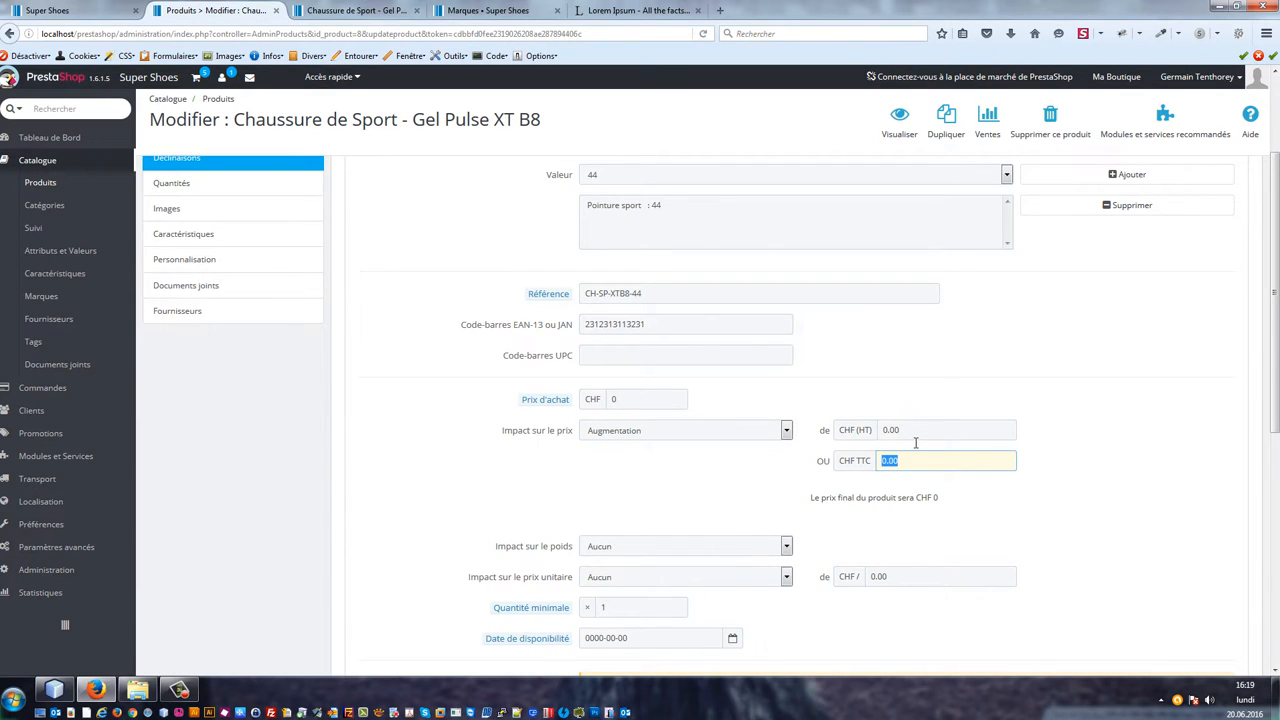
pyautogui.write('200')
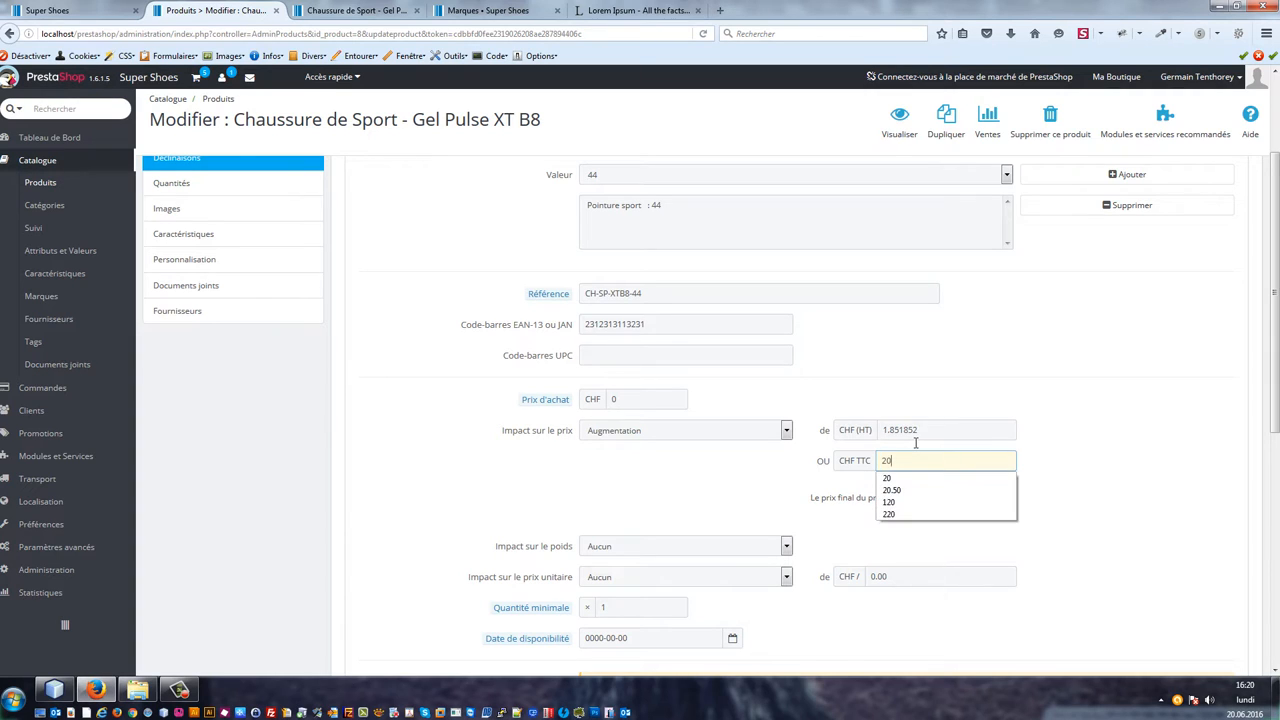
pyautogui.press('Tab')
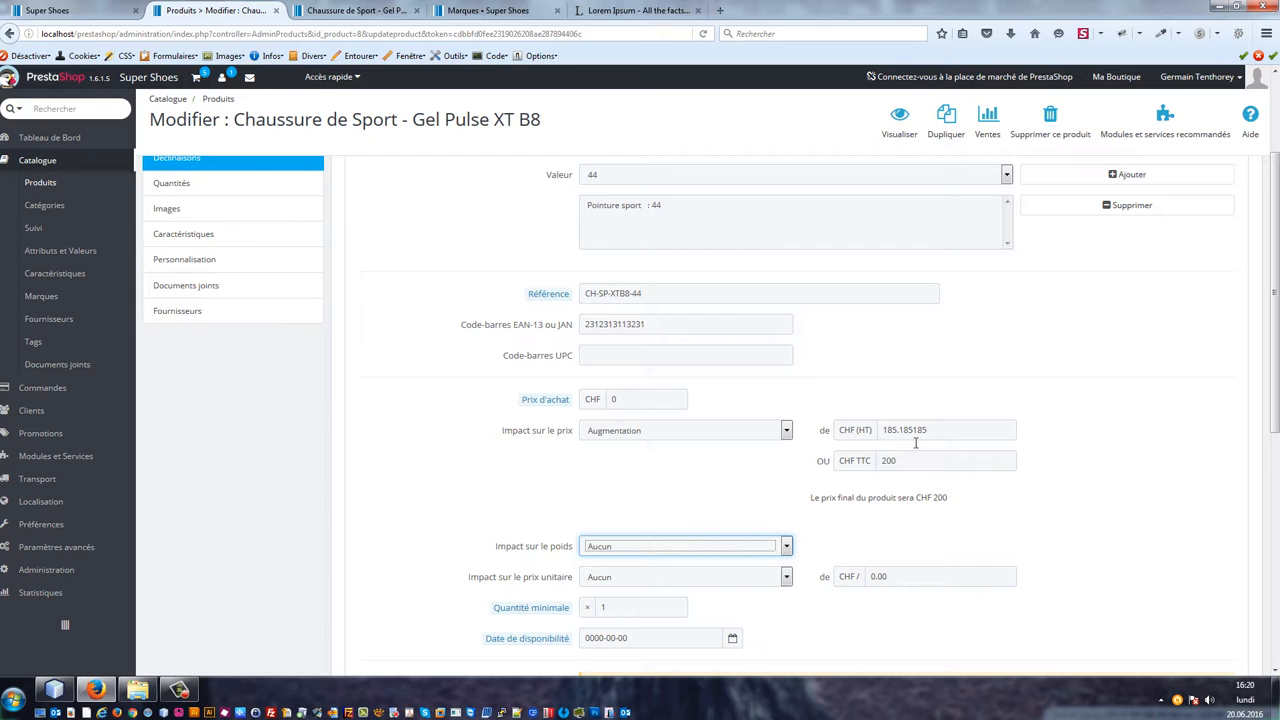
pyautogui.scroll(-3, 1010, 445)
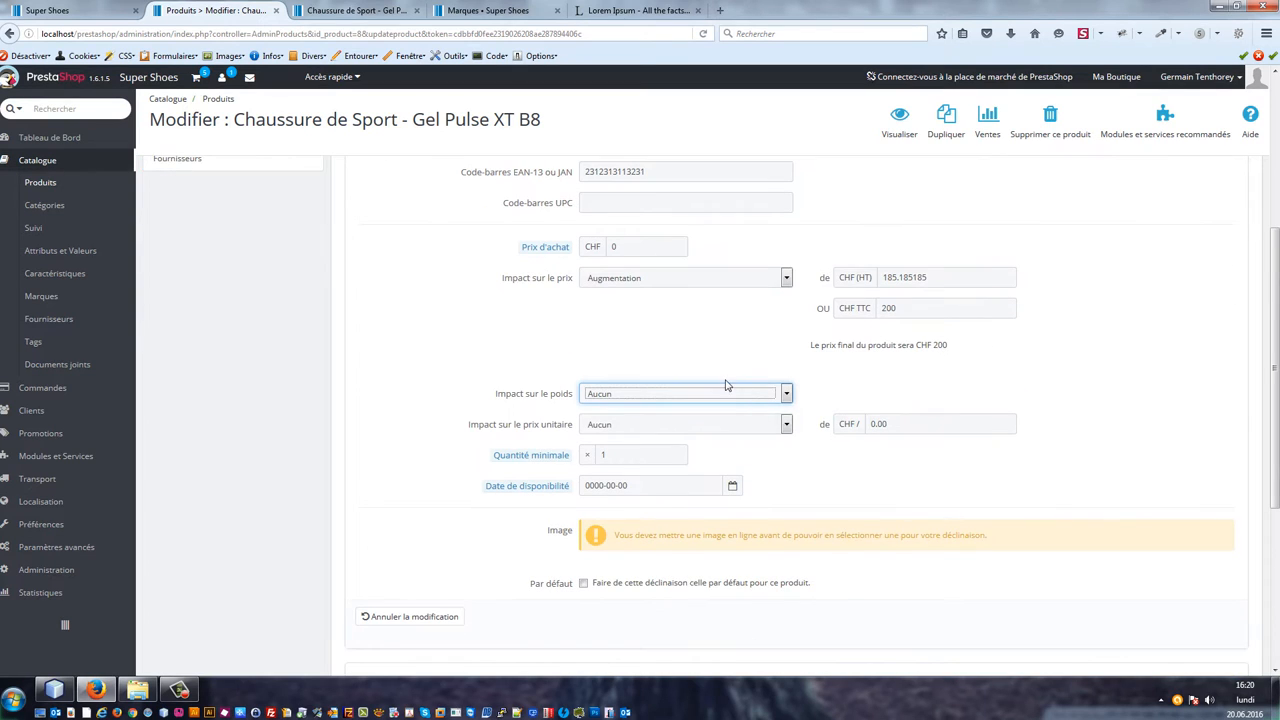
pyautogui.scroll(-4, 1063, 394)
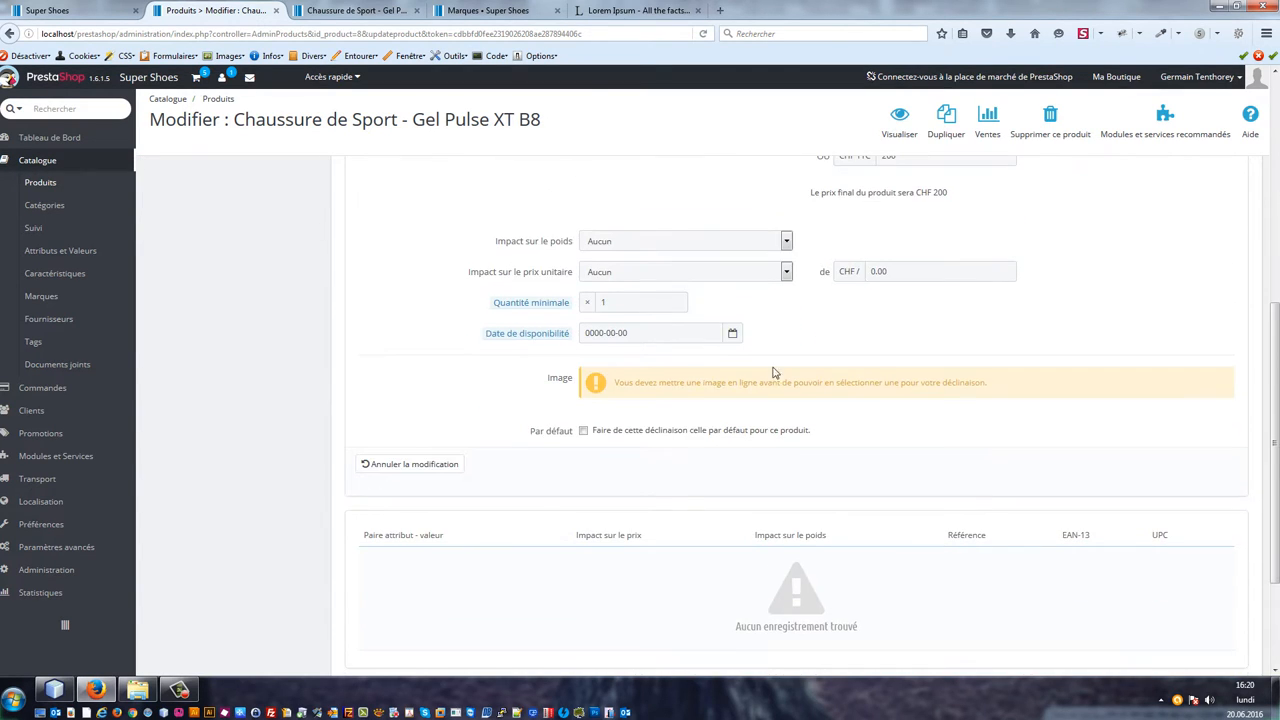
pyautogui.scroll(-2, 966, 405)
pyautogui.click(1152, 604)
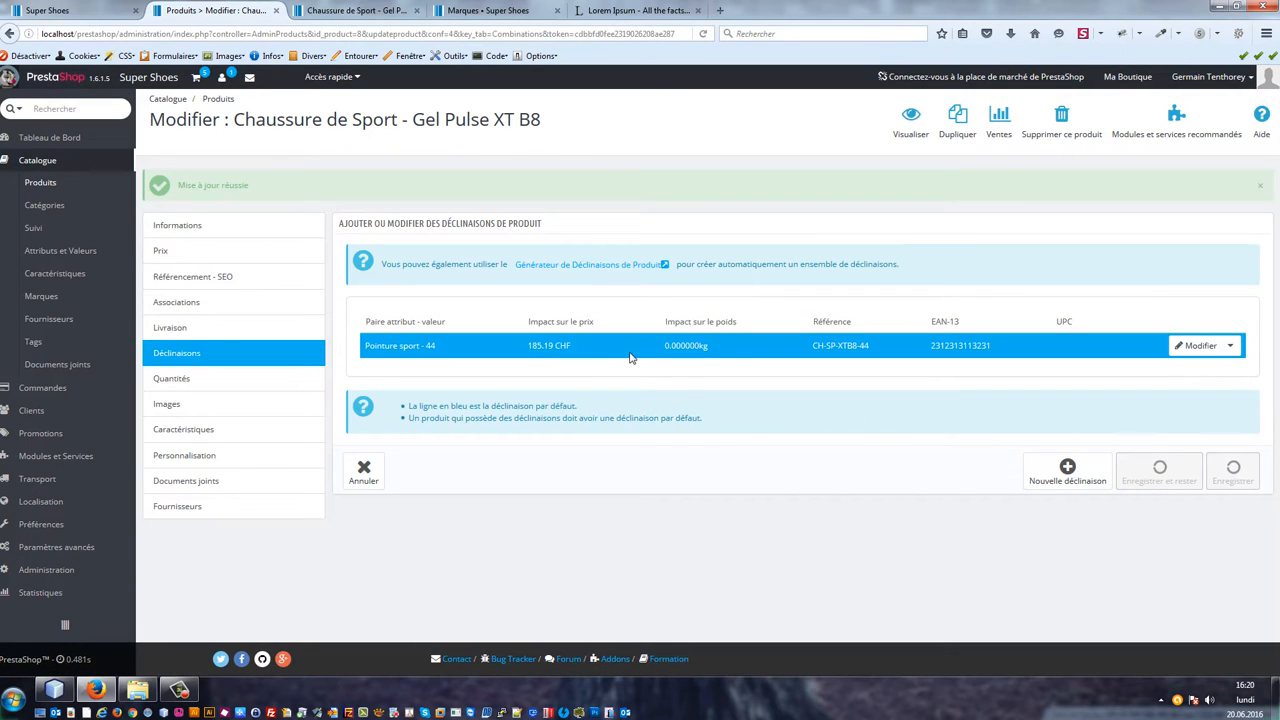
# Step: Start another new combination with Pointure sport 45 selected and the reference CH-SP-XTB8-45
pyautogui.click(1143, 477)
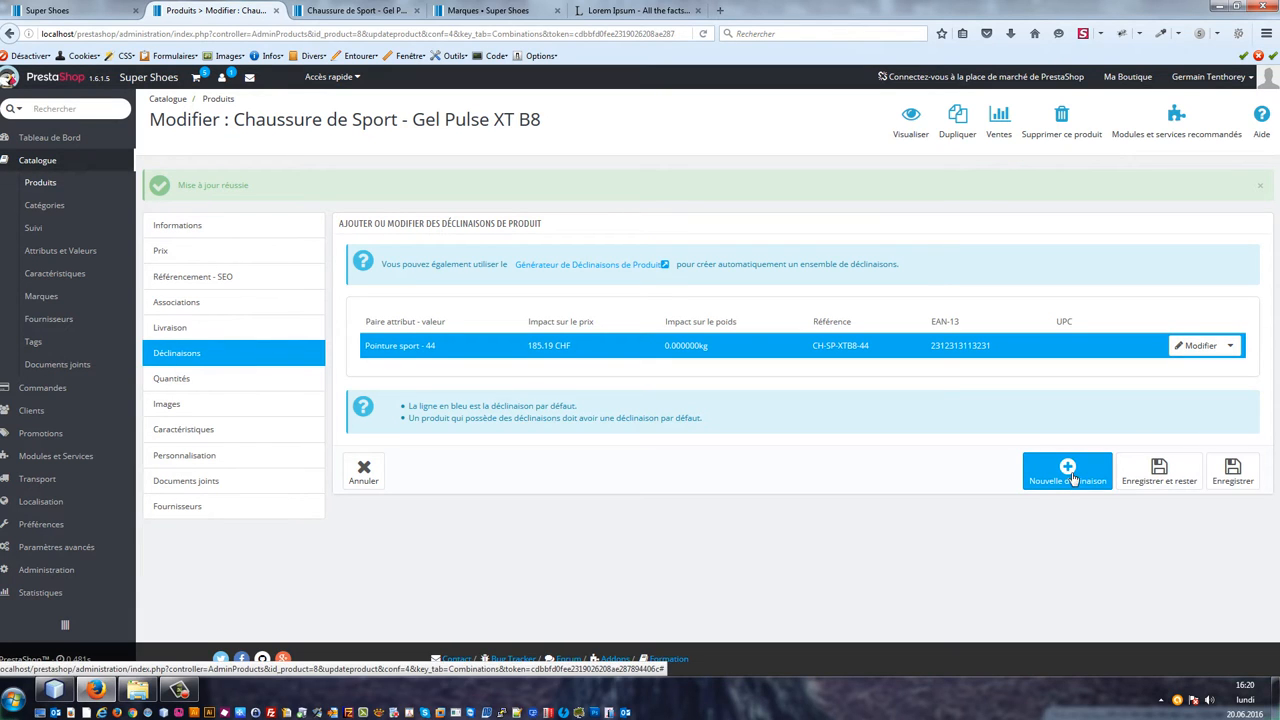
pyautogui.click(1070, 472)
pyautogui.click(659, 345)
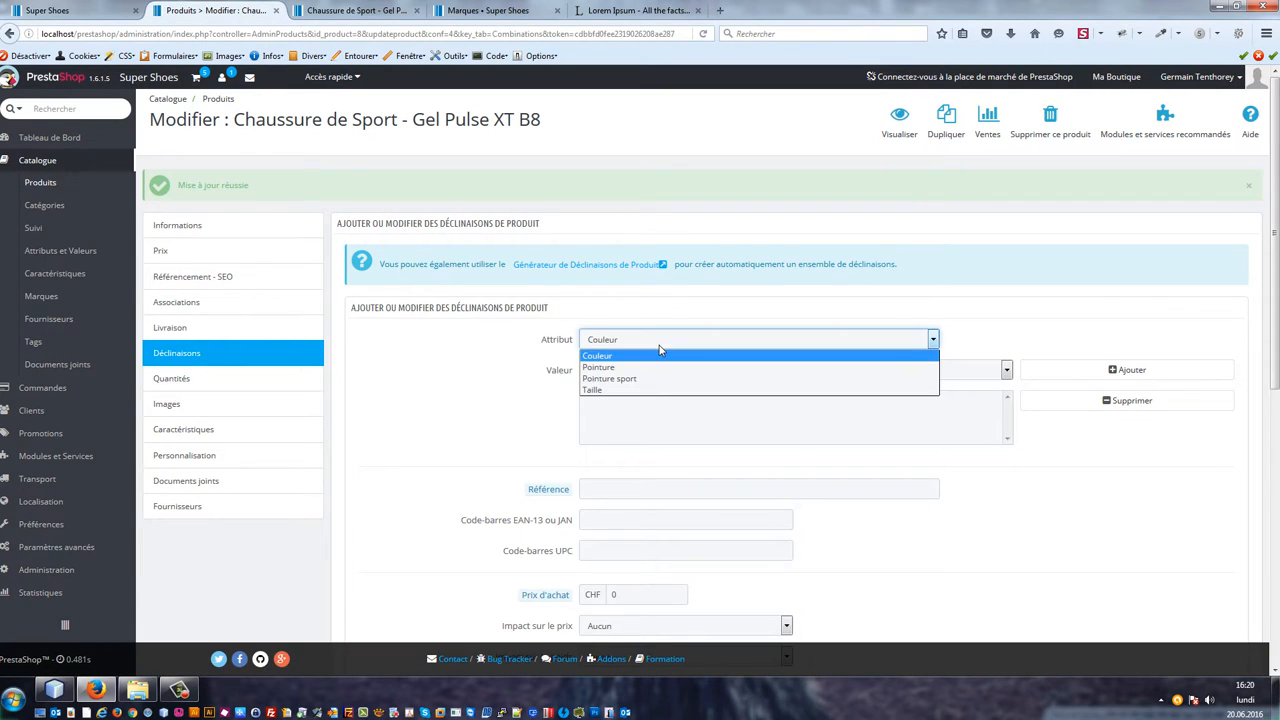
pyautogui.click(657, 386)
pyautogui.click(648, 372)
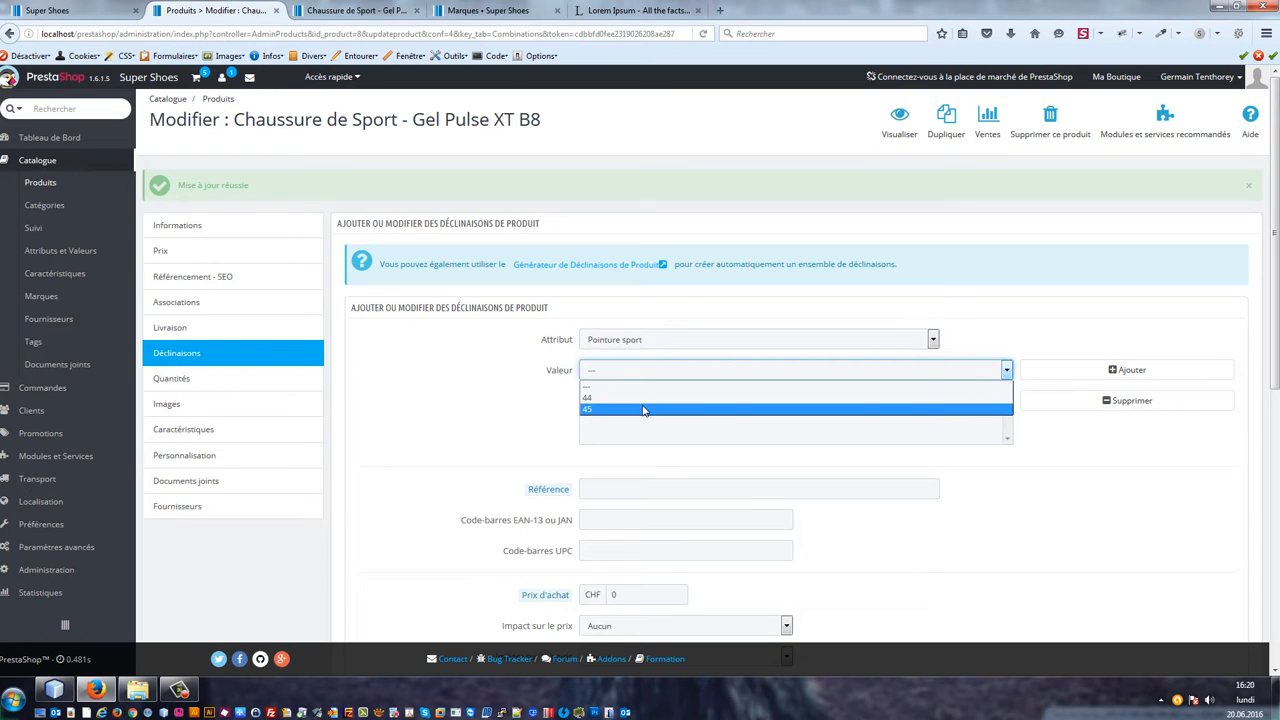
pyautogui.click(646, 408)
pyautogui.click(660, 490)
pyautogui.write('CH-SP-XTB8-44')
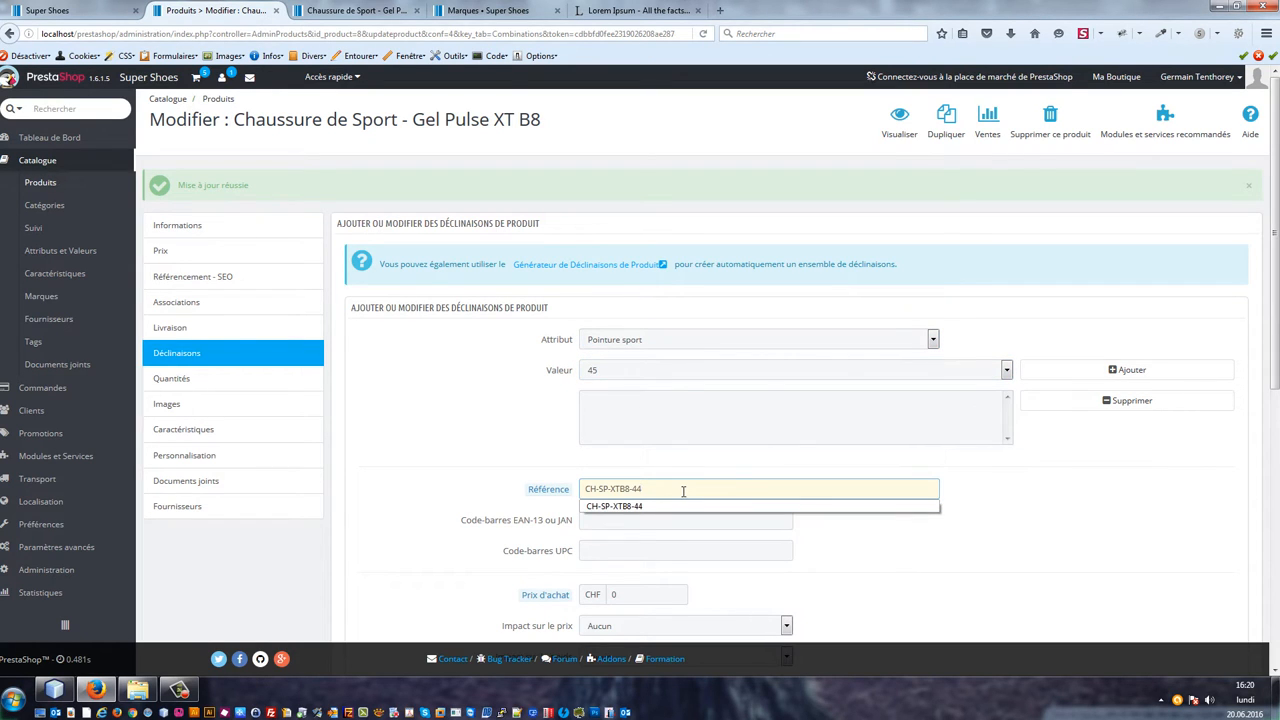
pyautogui.press('BackSpace')
pyautogui.write('5')
pyautogui.press('Tab')
pyautogui.scroll(-1, 656, 492)
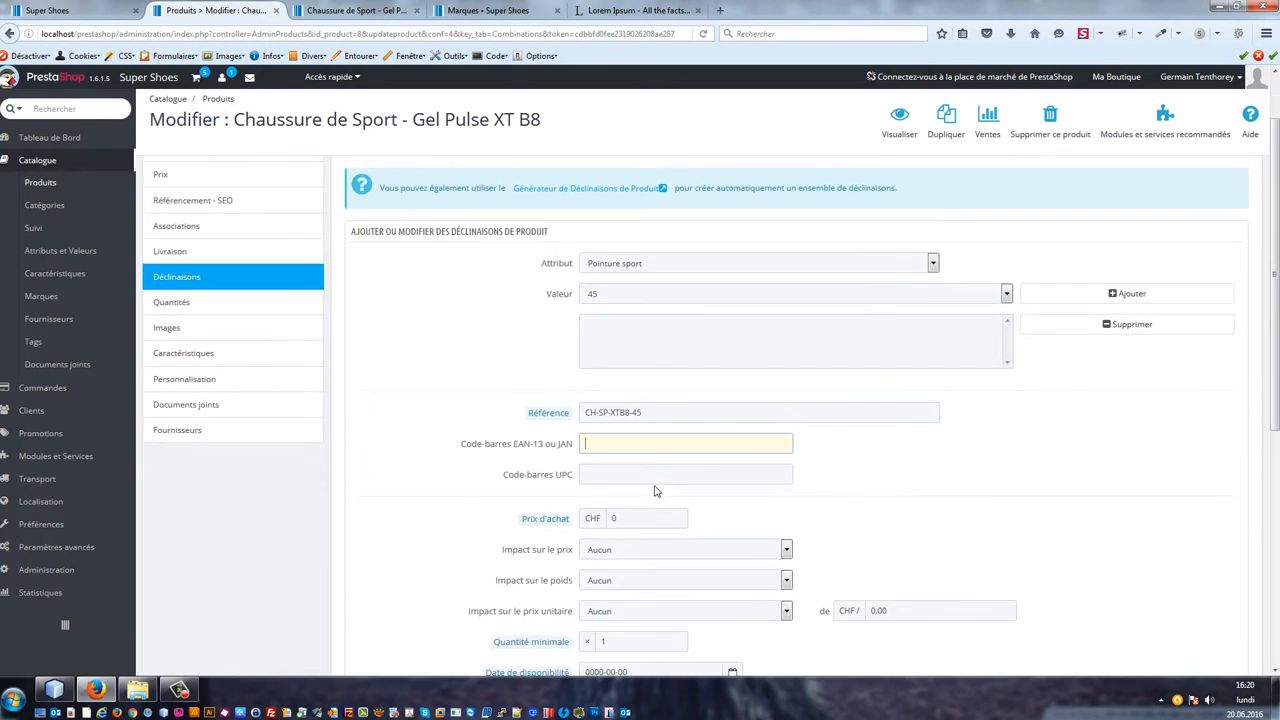
pyautogui.scroll(-1, 640, 450)
pyautogui.press('Down')
pyautogui.press('Down')
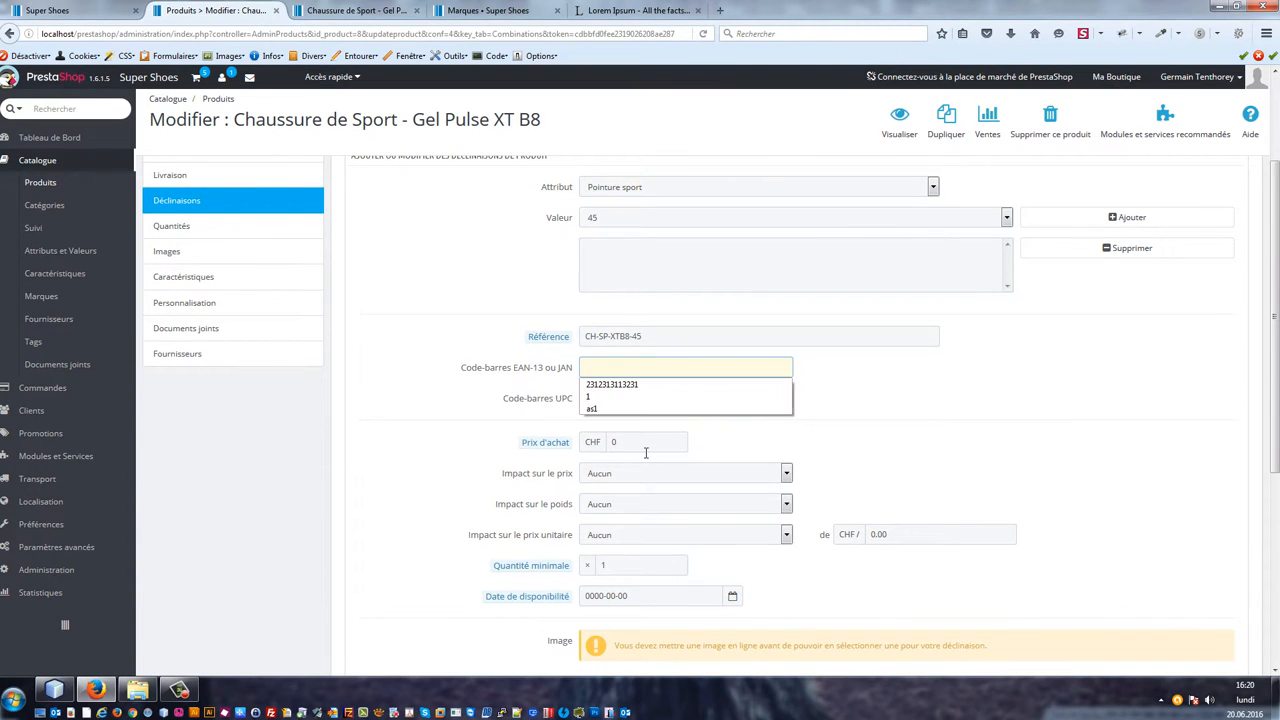
pyautogui.press('Return')
pyautogui.press('BackSpace')
pyautogui.write('231231311323')
pyautogui.press('Tab')
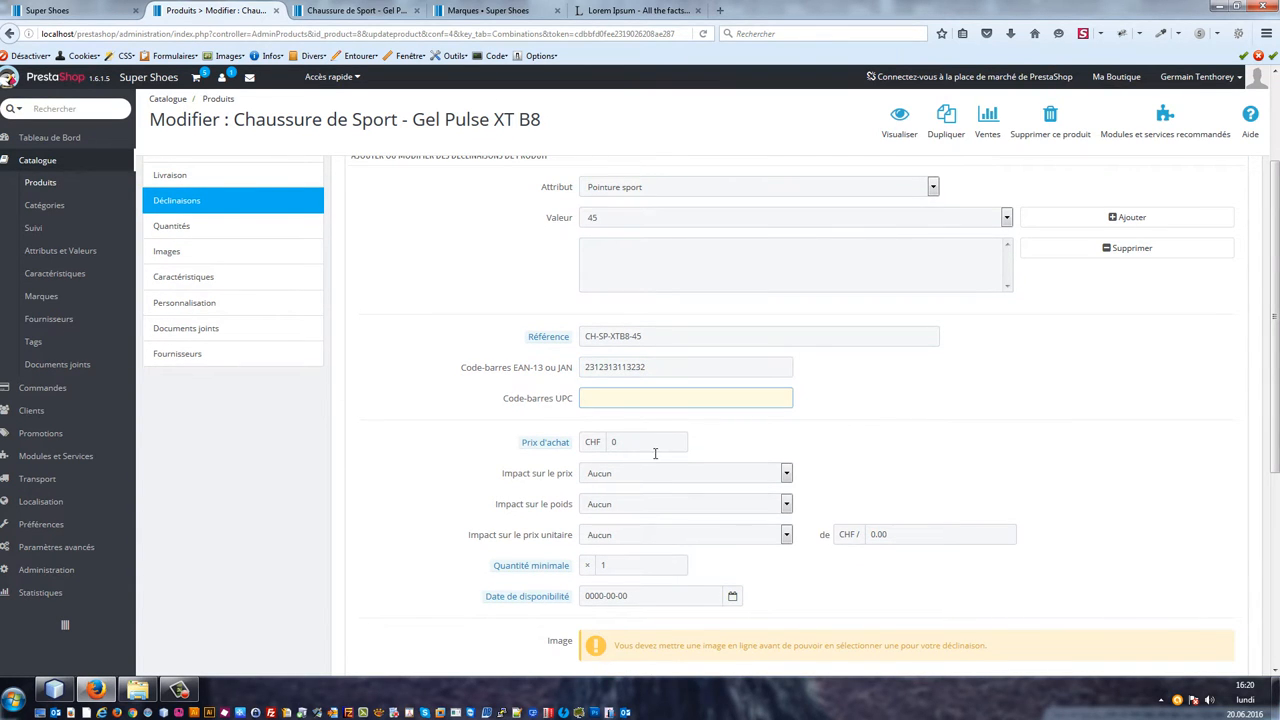
# Step: Set the price impact to an increase of 205 CHF including tax and try to save the combination
pyautogui.scroll(-1, 655, 453)
pyautogui.click(640, 397)
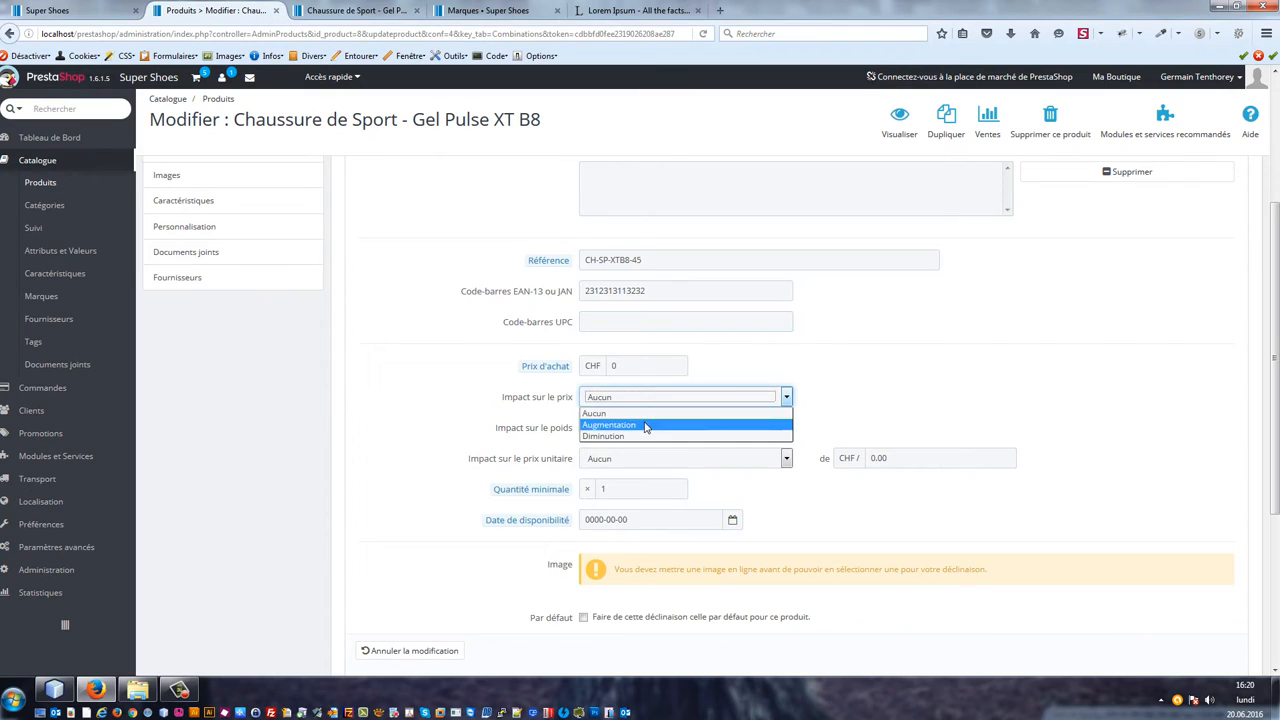
pyautogui.click(645, 425)
pyautogui.click(913, 427)
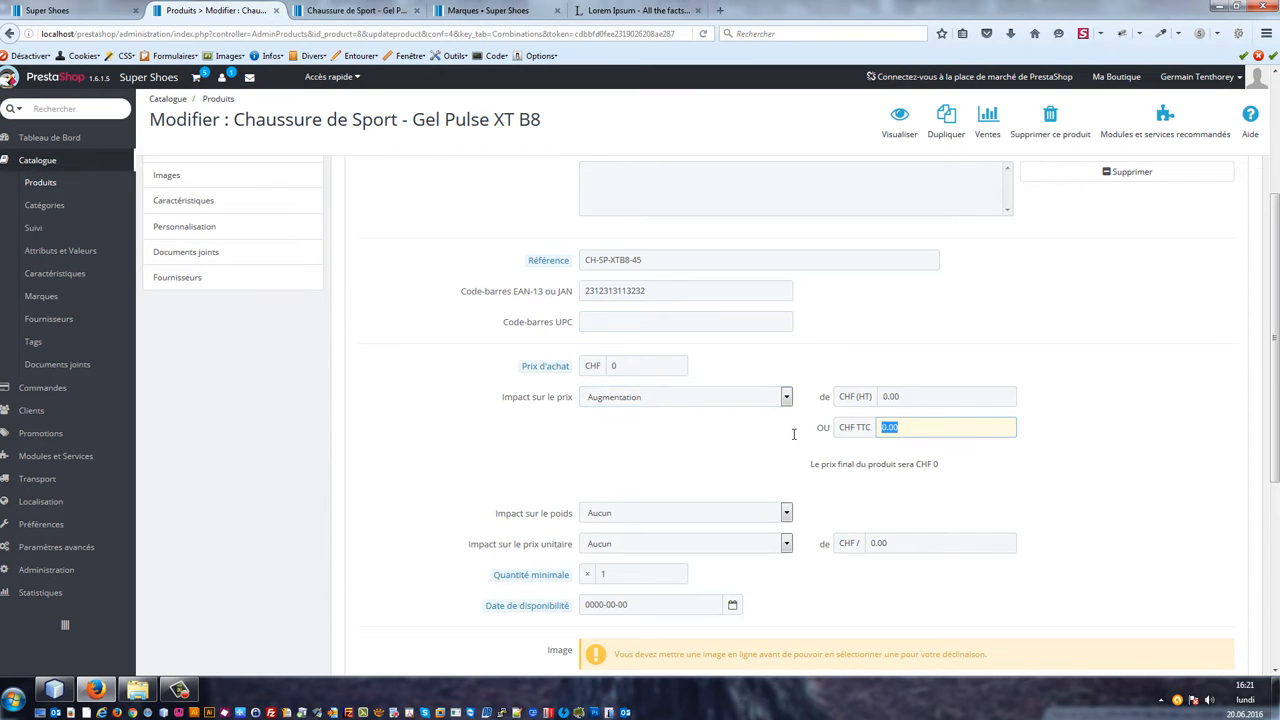
pyautogui.write('205')
pyautogui.press('Tab')
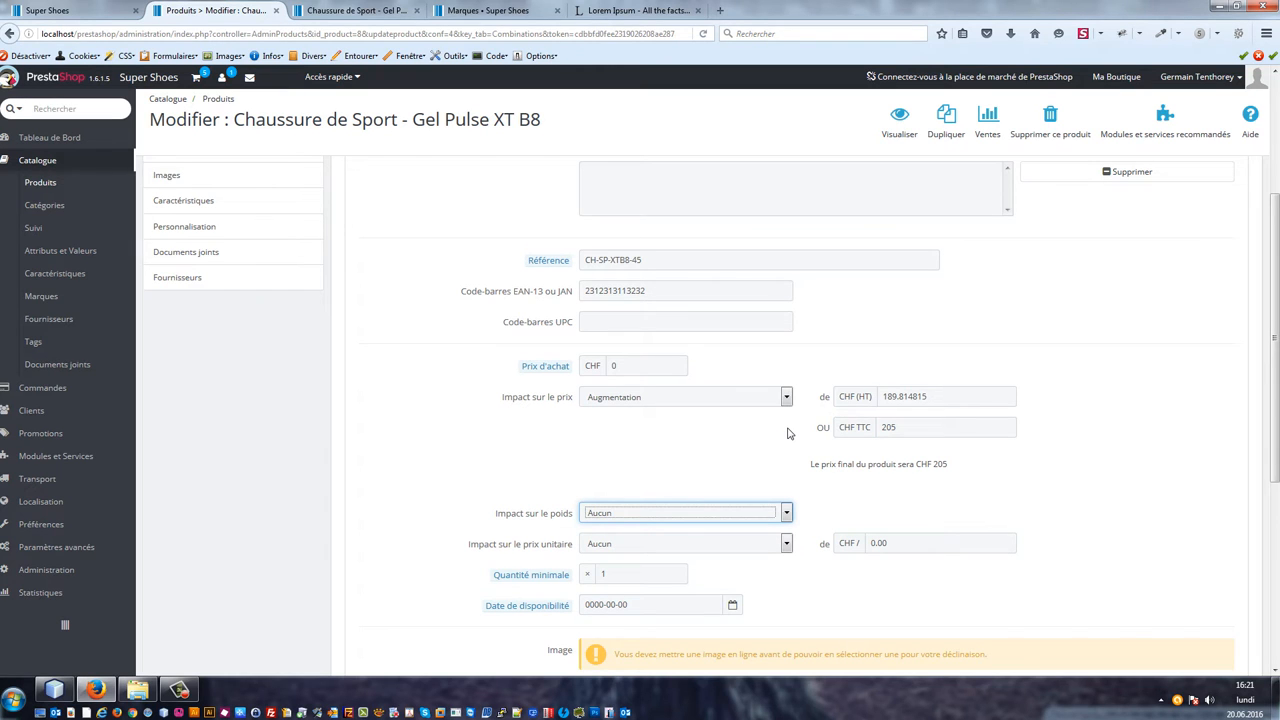
pyautogui.scroll(-5, 934, 471)
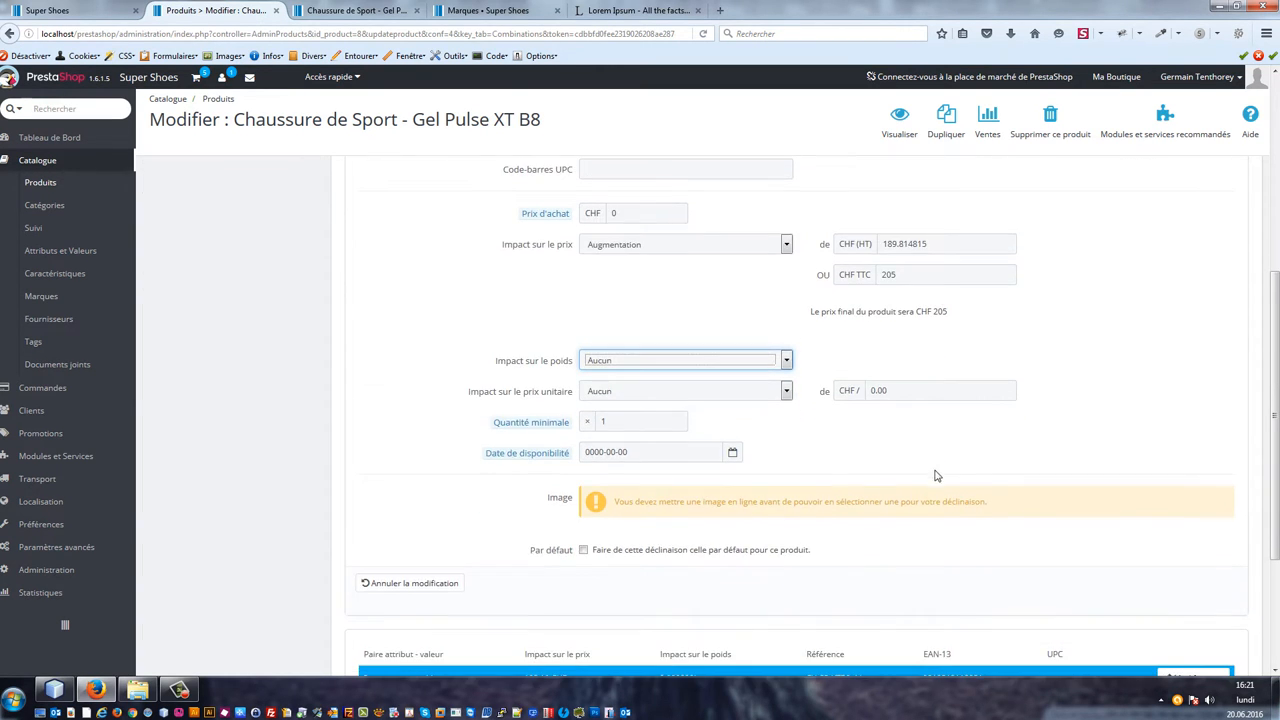
pyautogui.scroll(5, 980, 475)
pyautogui.scroll(-5, 1018, 445)
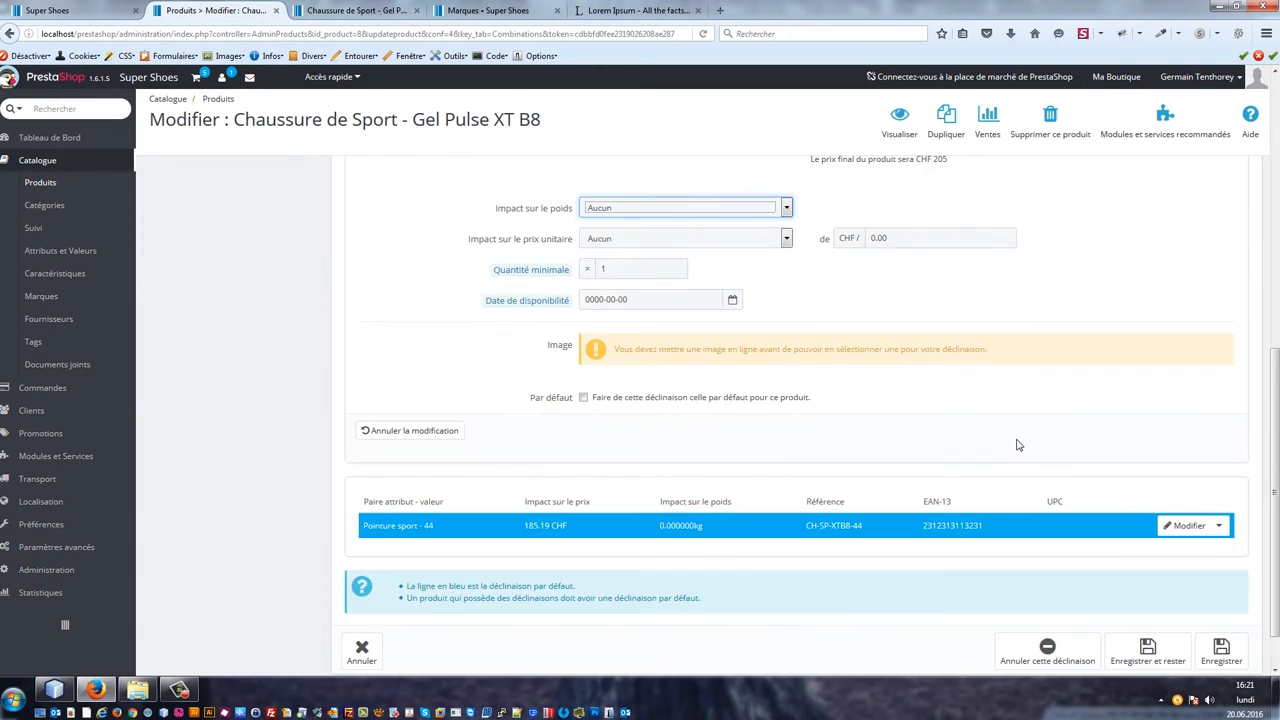
pyautogui.scroll(-1, 1018, 445)
pyautogui.click(1140, 598)
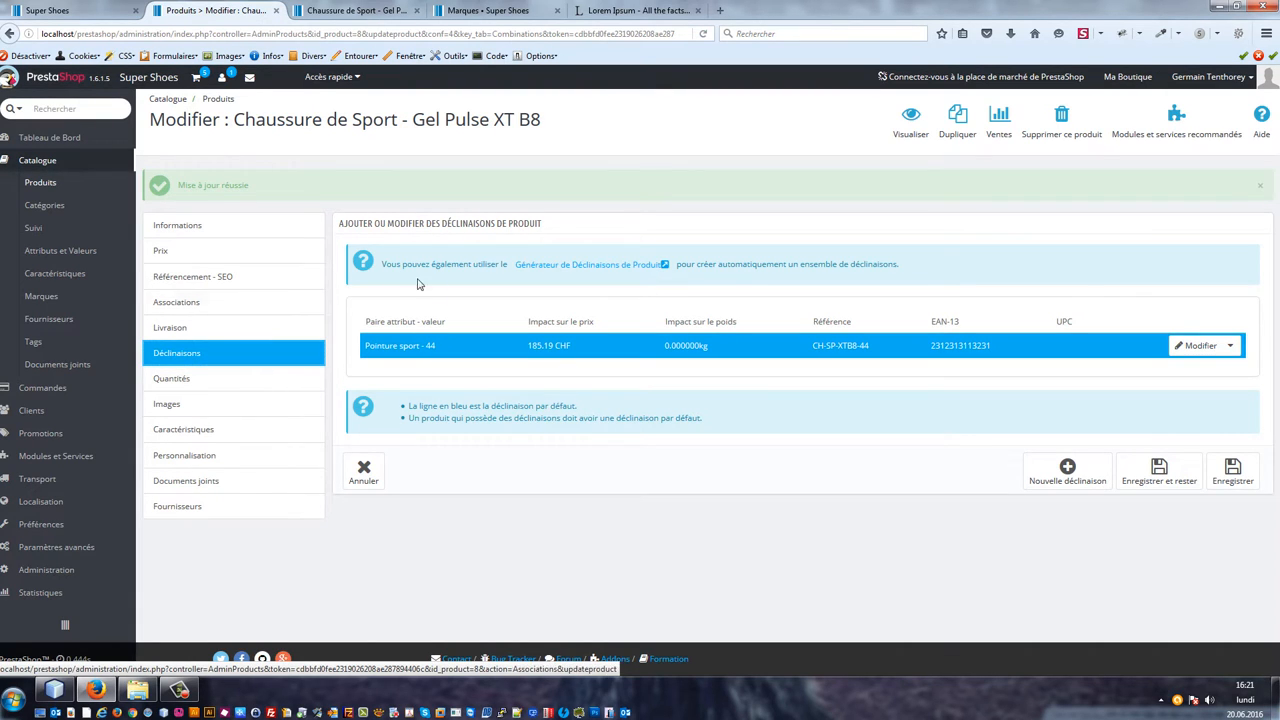
# Step: Start a new combination again and add the Pointure sport value 45 to it
pyautogui.click(1073, 468)
pyautogui.click(667, 346)
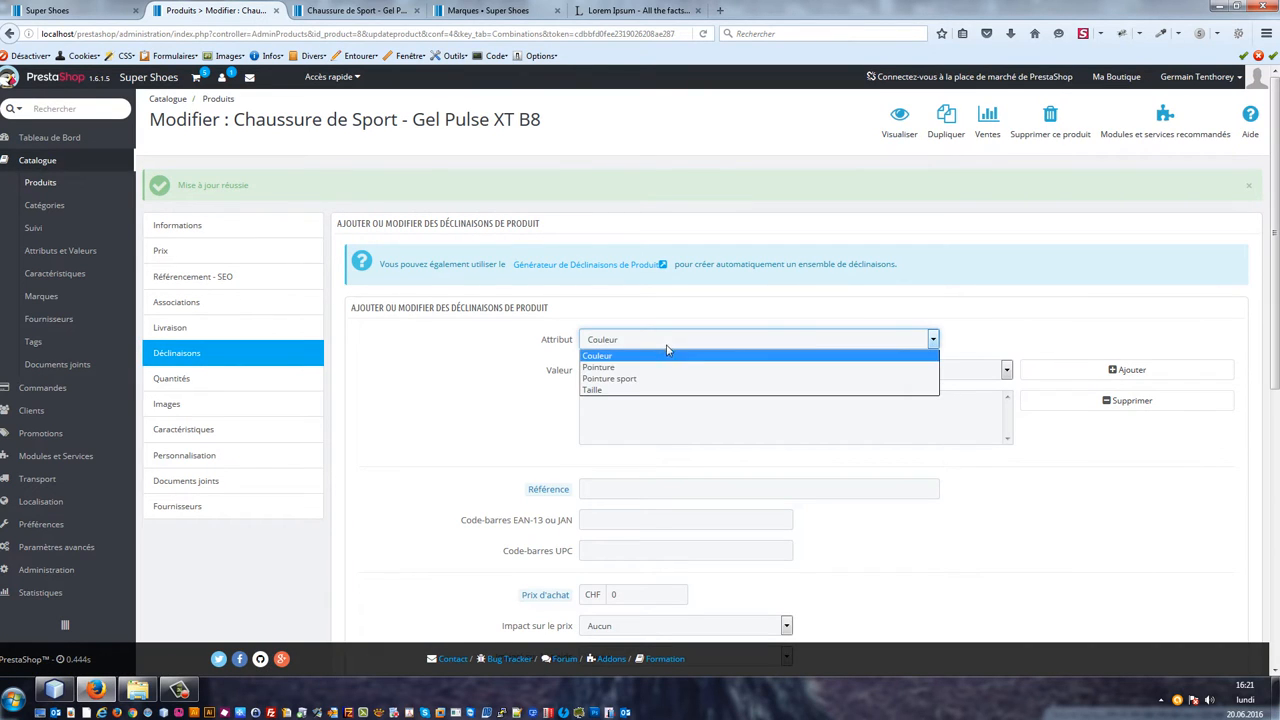
pyautogui.click(666, 378)
pyautogui.click(666, 370)
pyautogui.click(666, 410)
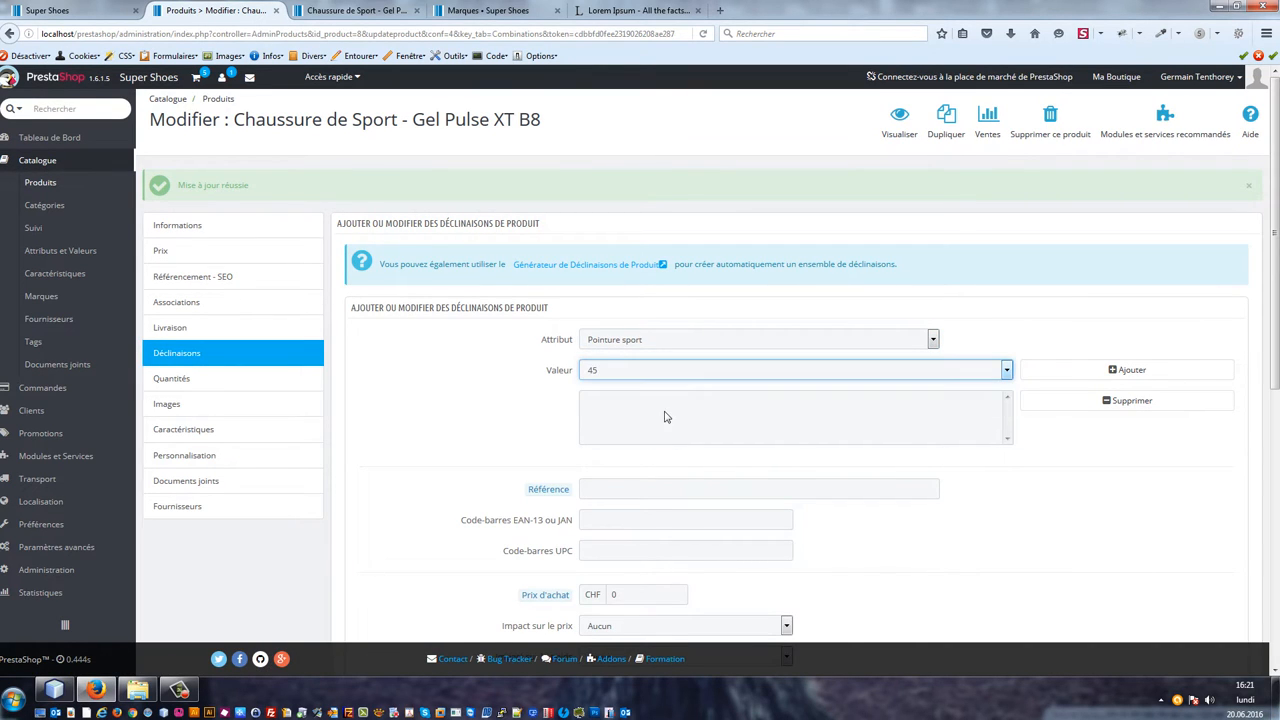
pyautogui.click(672, 420)
pyautogui.click(1100, 370)
pyautogui.scroll(-2, 703, 424)
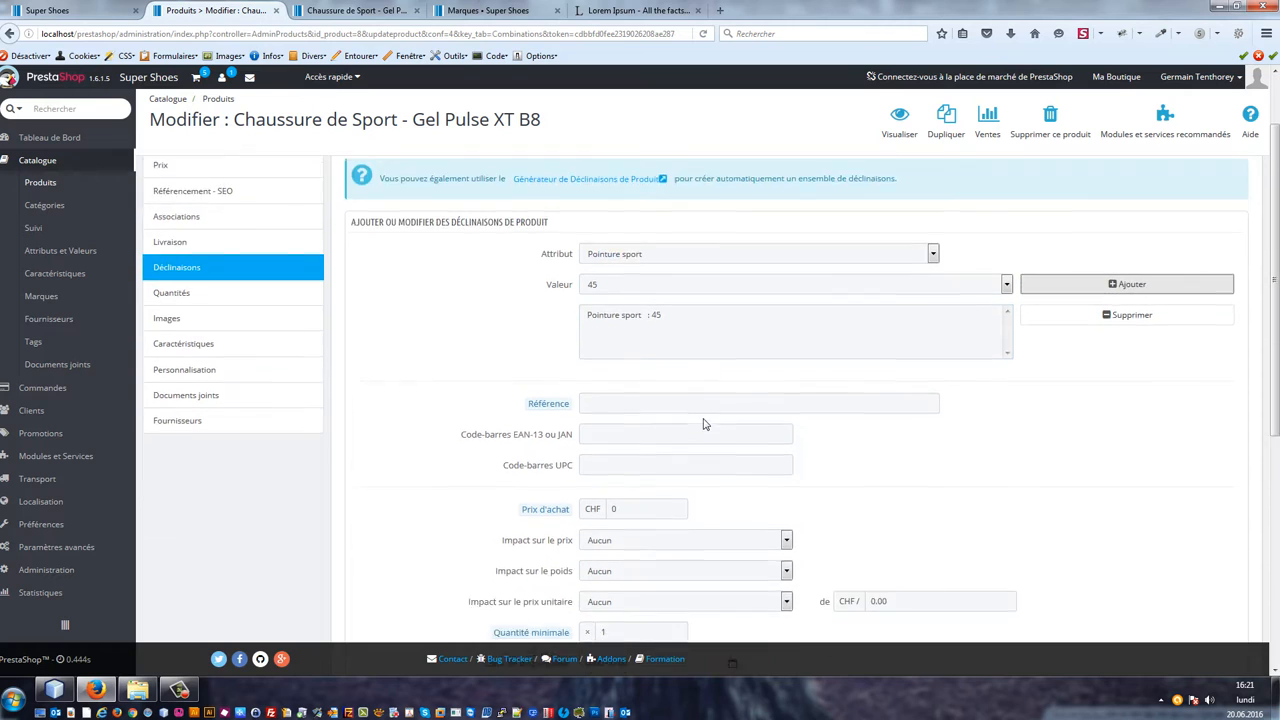
pyautogui.scroll(-1, 703, 424)
pyautogui.click(648, 343)
pyautogui.click(648, 345)
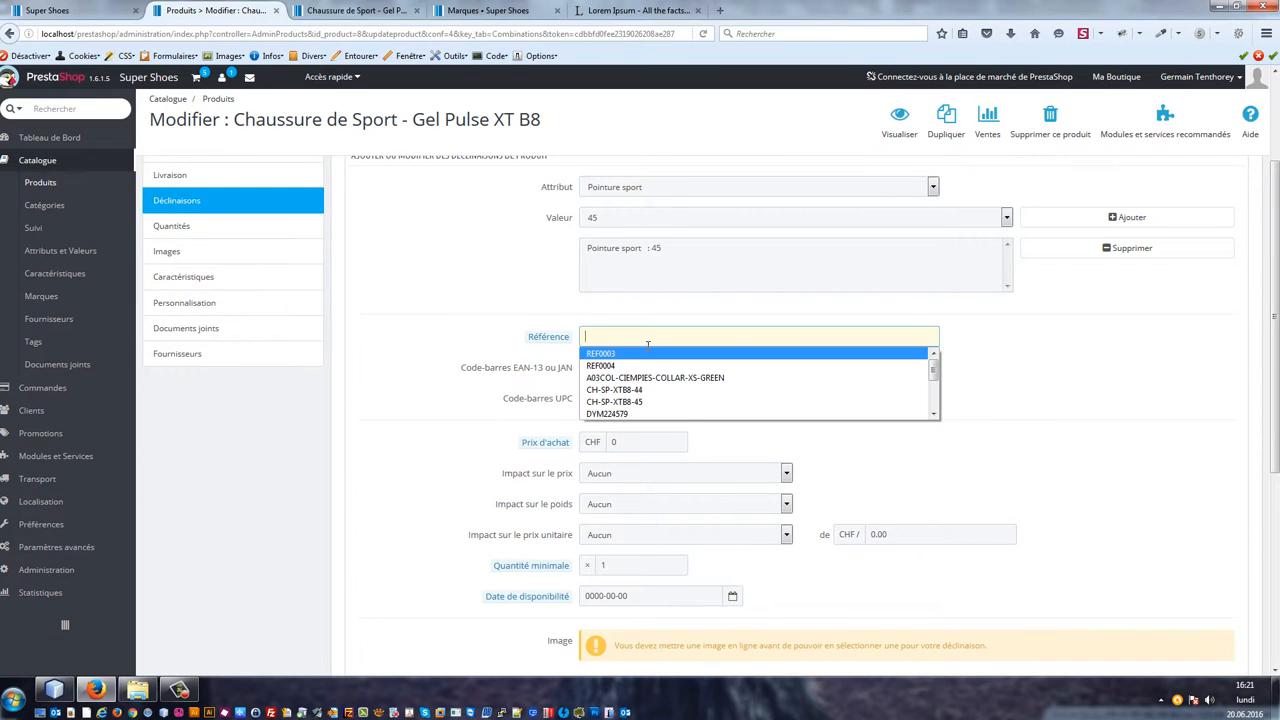
pyautogui.press('Down')
pyautogui.press('Down')
pyautogui.press('Down')
pyautogui.press('Down')
pyautogui.press('Return')
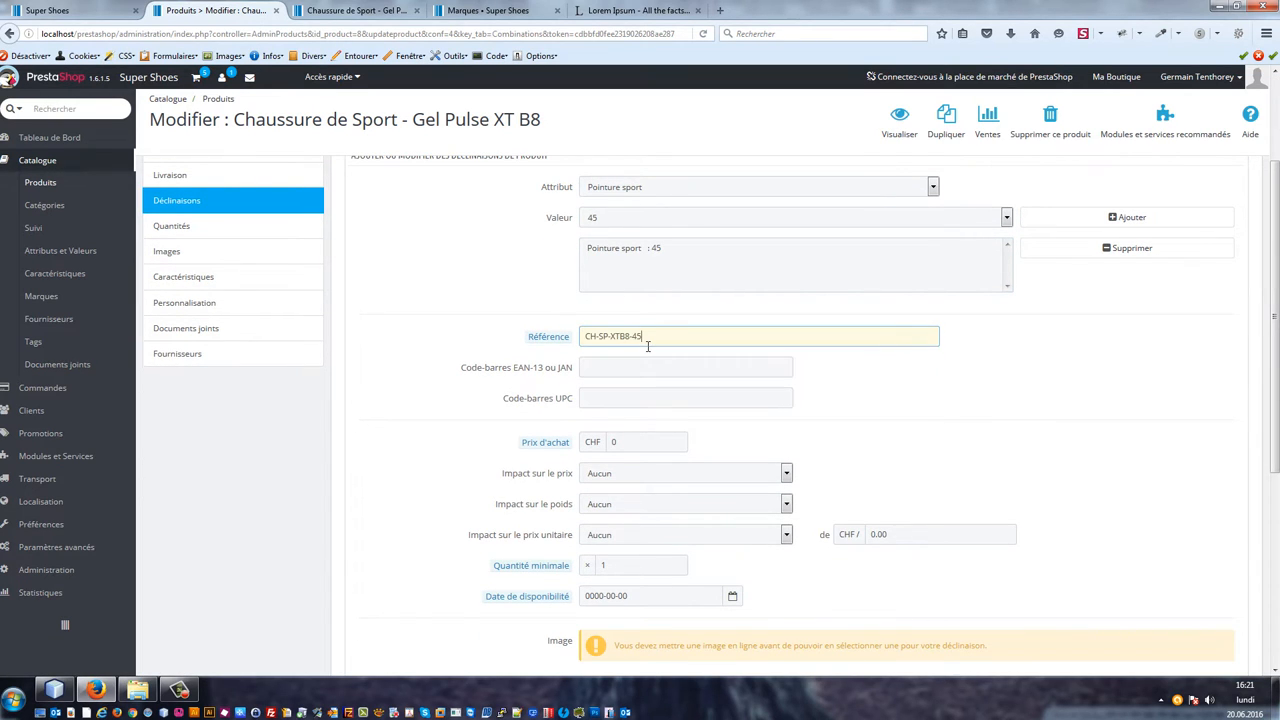
pyautogui.press('Tab')
pyautogui.click(710, 360)
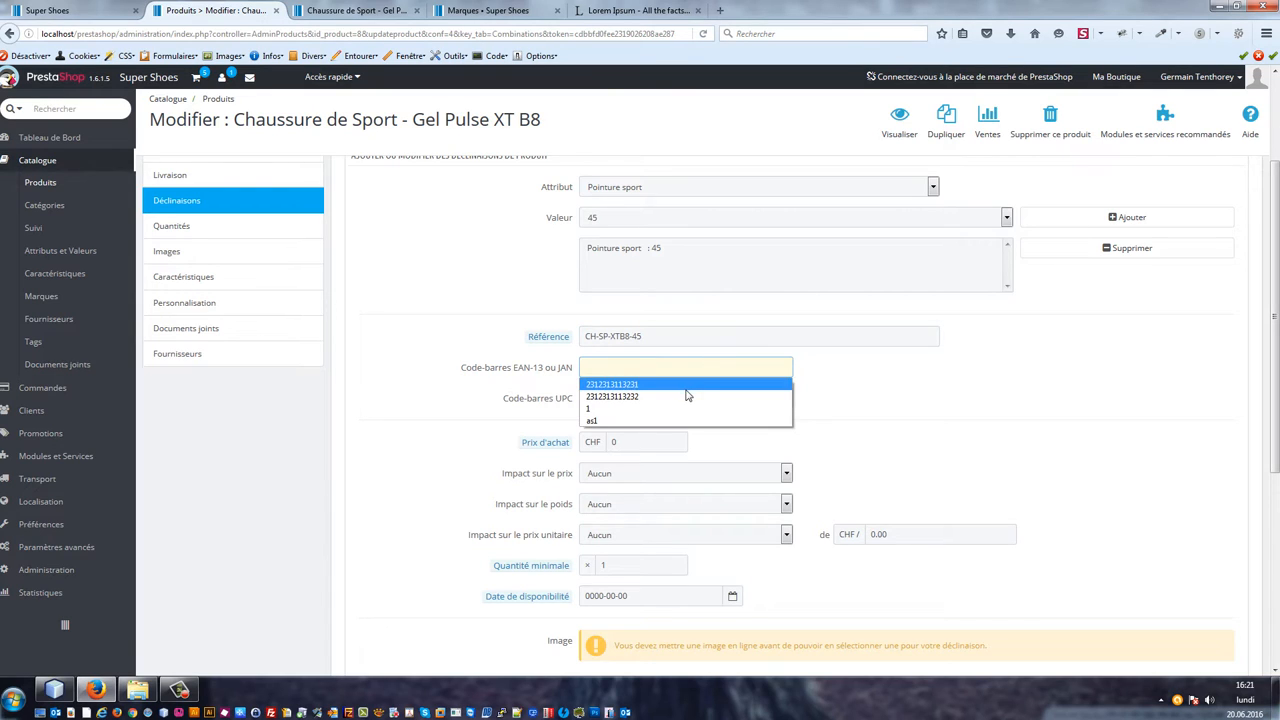
pyautogui.click(687, 396)
# Step: Set the price impact to an increase of 205 CHF including tax and save the combination, staying on the page
pyautogui.click(670, 474)
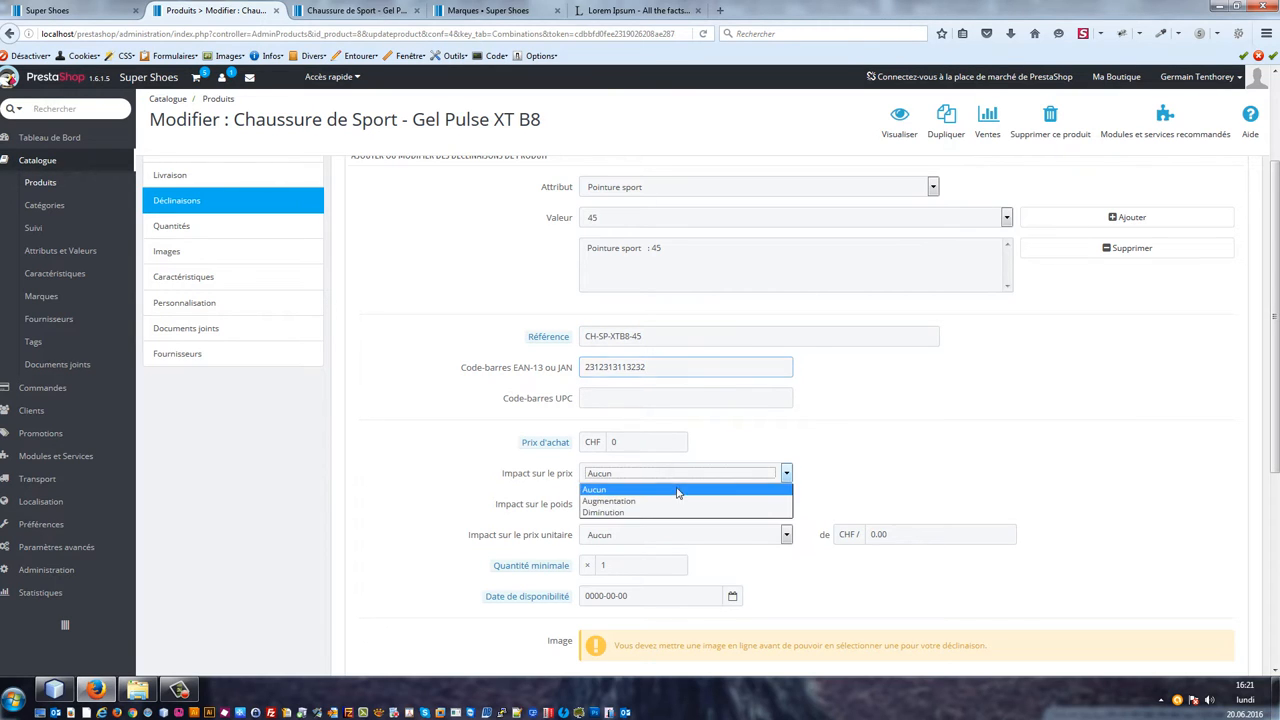
pyautogui.click(655, 502)
pyautogui.click(930, 503)
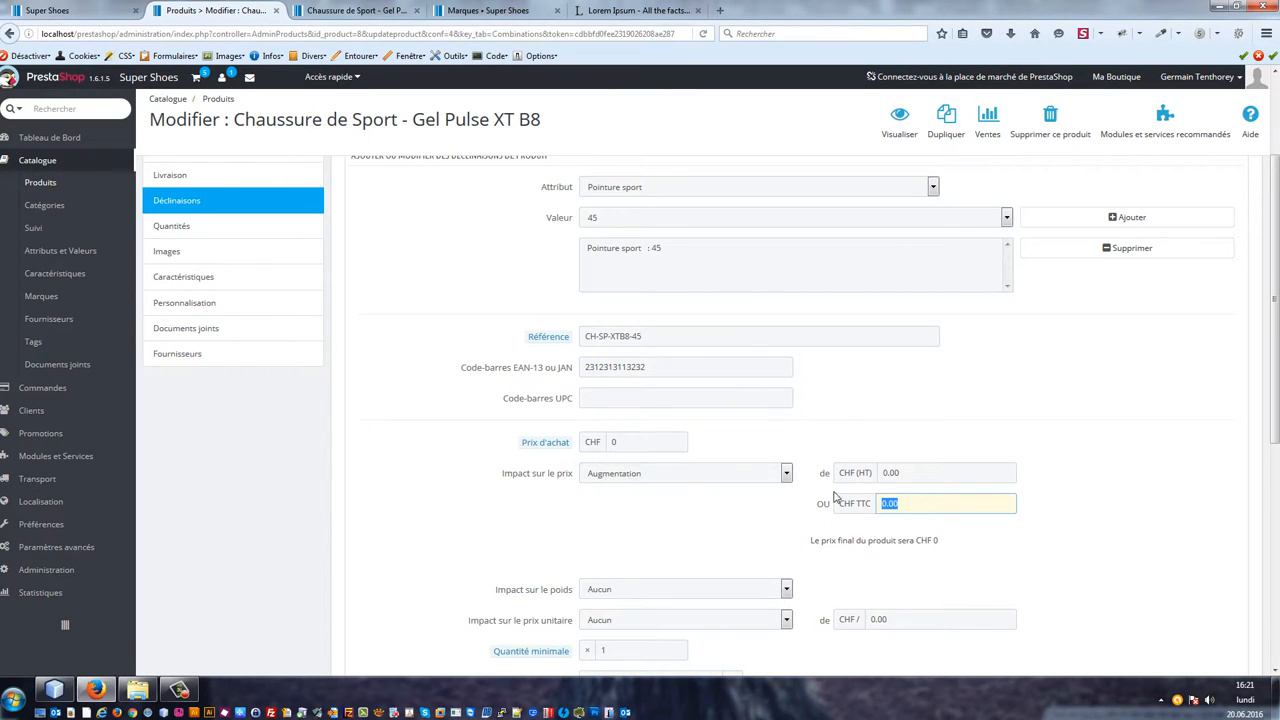
pyautogui.write('205')
pyautogui.press('Tab')
pyautogui.scroll(-3, 853, 488)
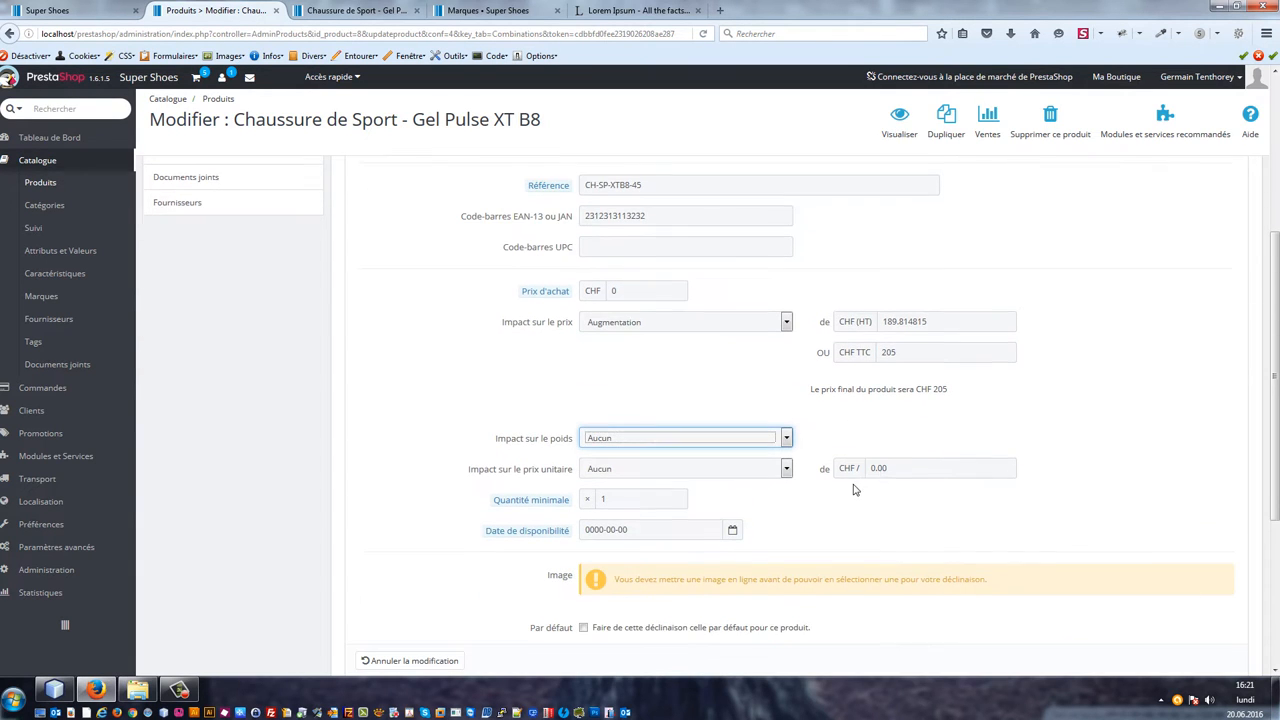
pyautogui.scroll(-5, 760, 410)
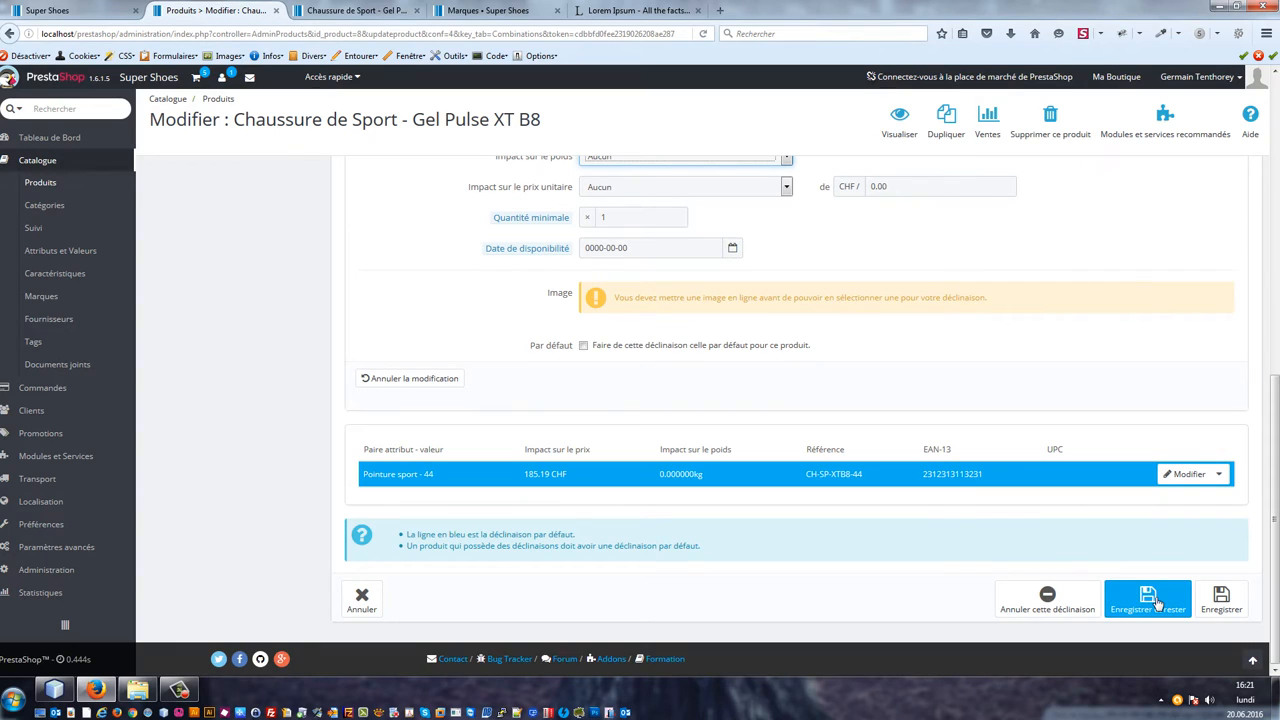
pyautogui.click(1149, 598)
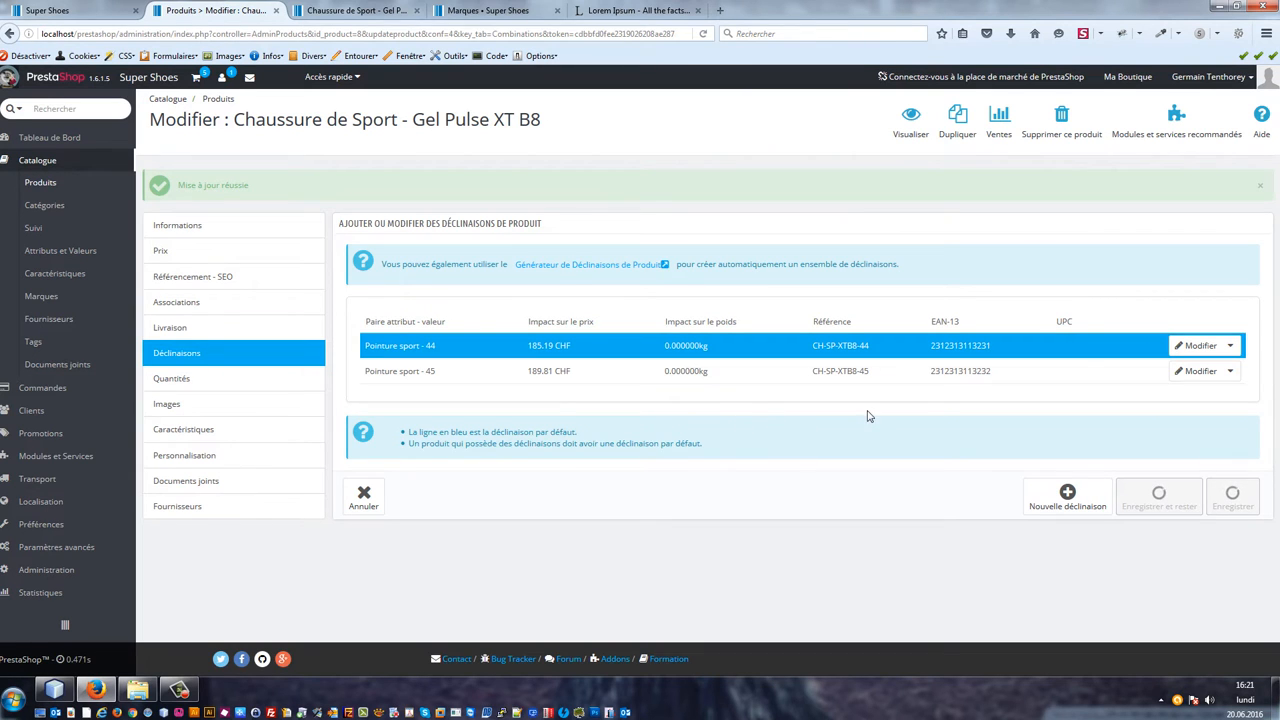
# Step: Reload the product page in the shop and switch its Pointure sport option between 45 and 44 to compare the prices
pyautogui.click(104, 6)
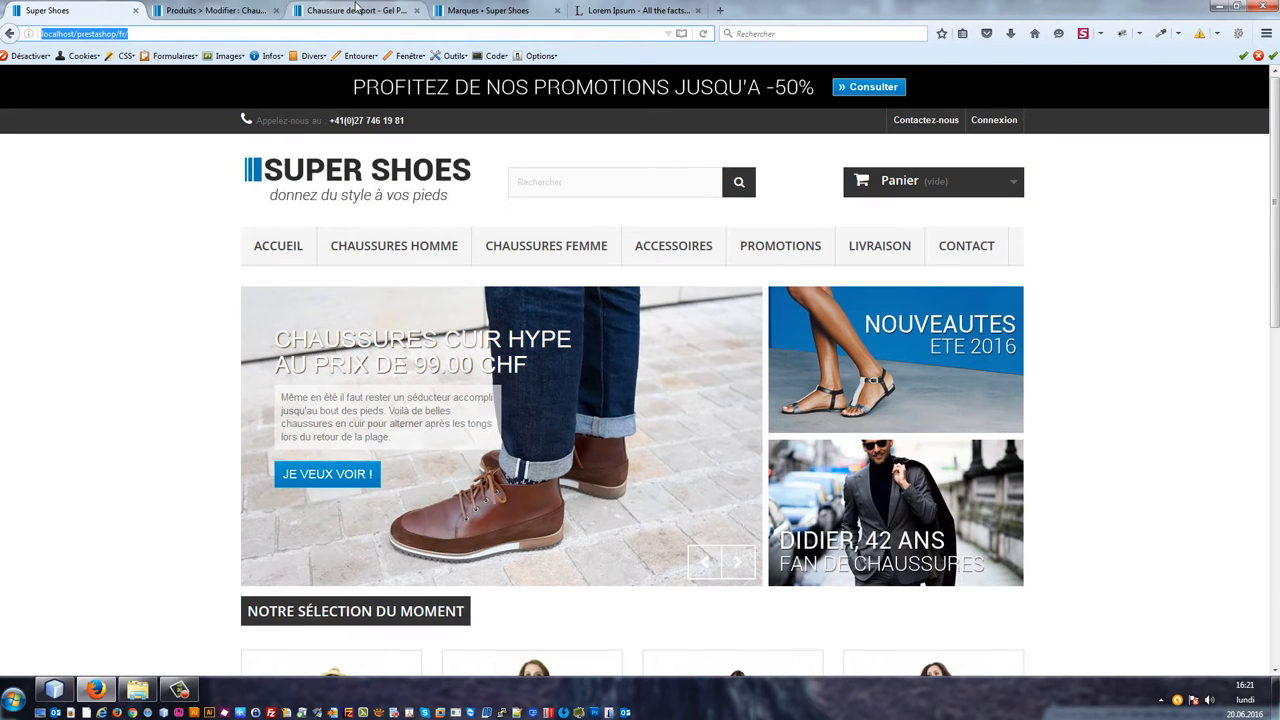
pyautogui.moveTo(350, 9); pyautogui.dragTo(198, 8)
pyautogui.click(110, 9)
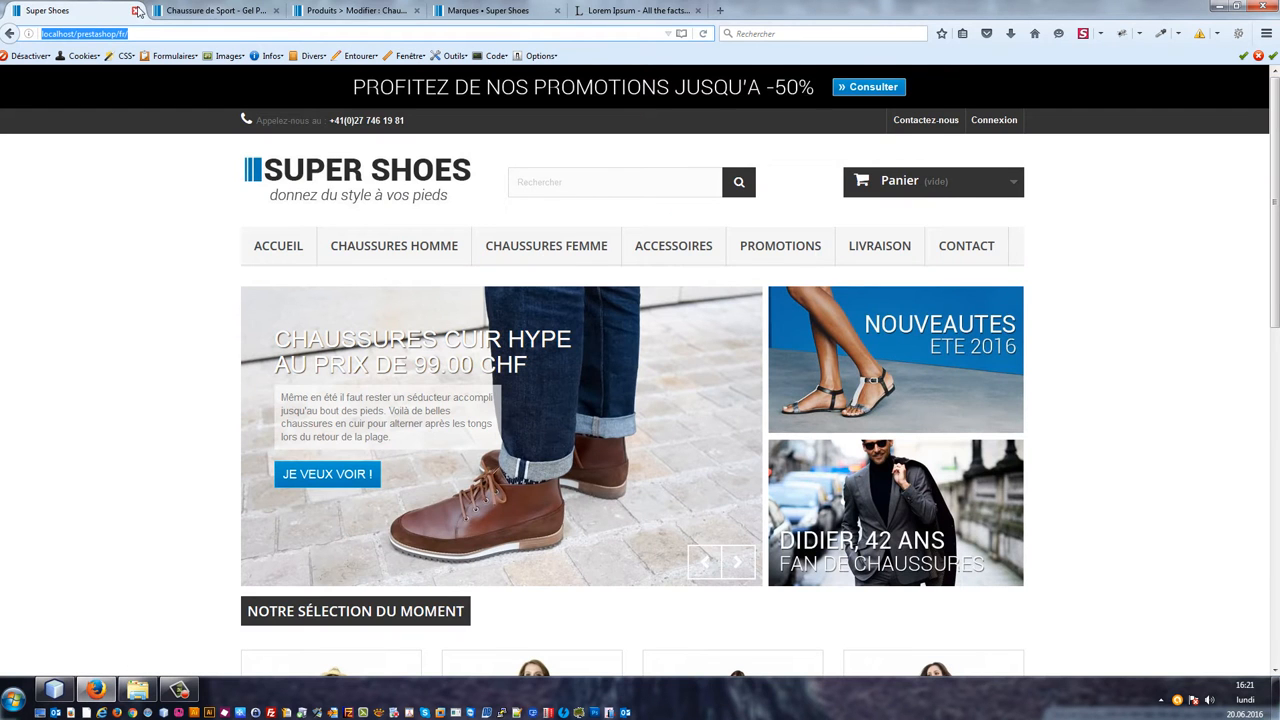
pyautogui.click(137, 11)
pyautogui.scroll(3, 119, 220)
pyautogui.press('F5')
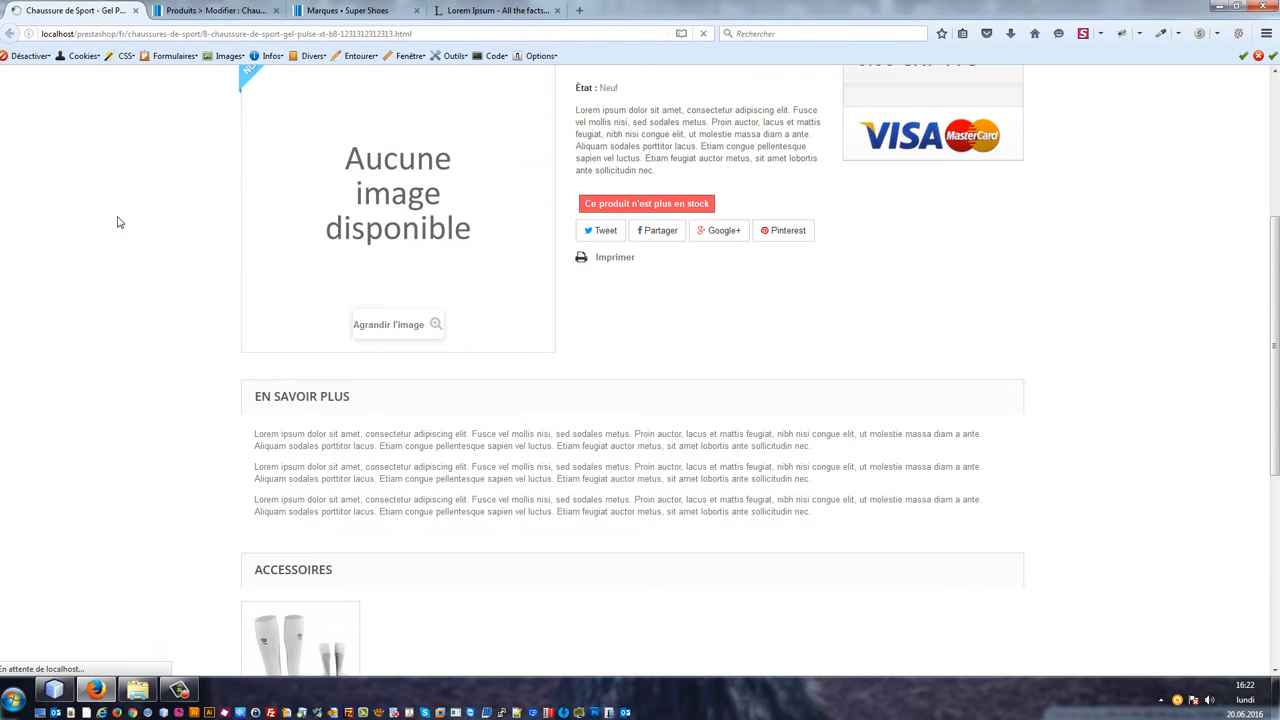
pyautogui.scroll(3, 121, 221)
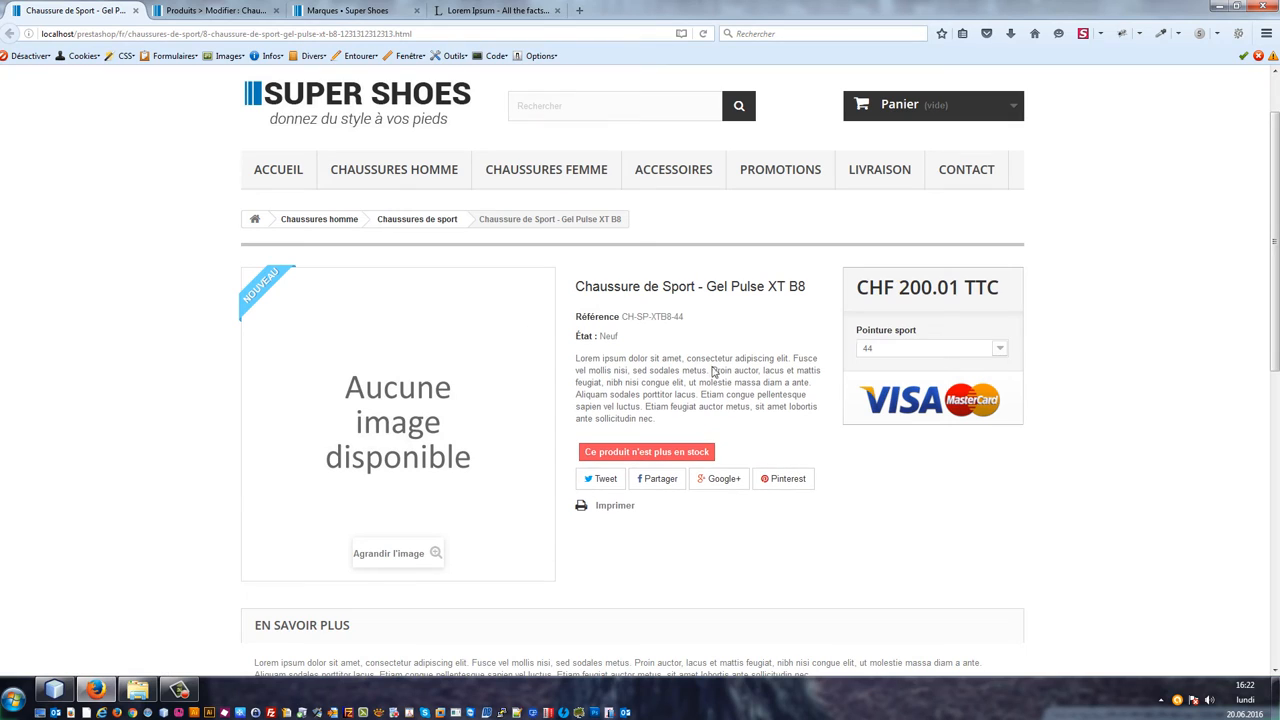
pyautogui.click(928, 349)
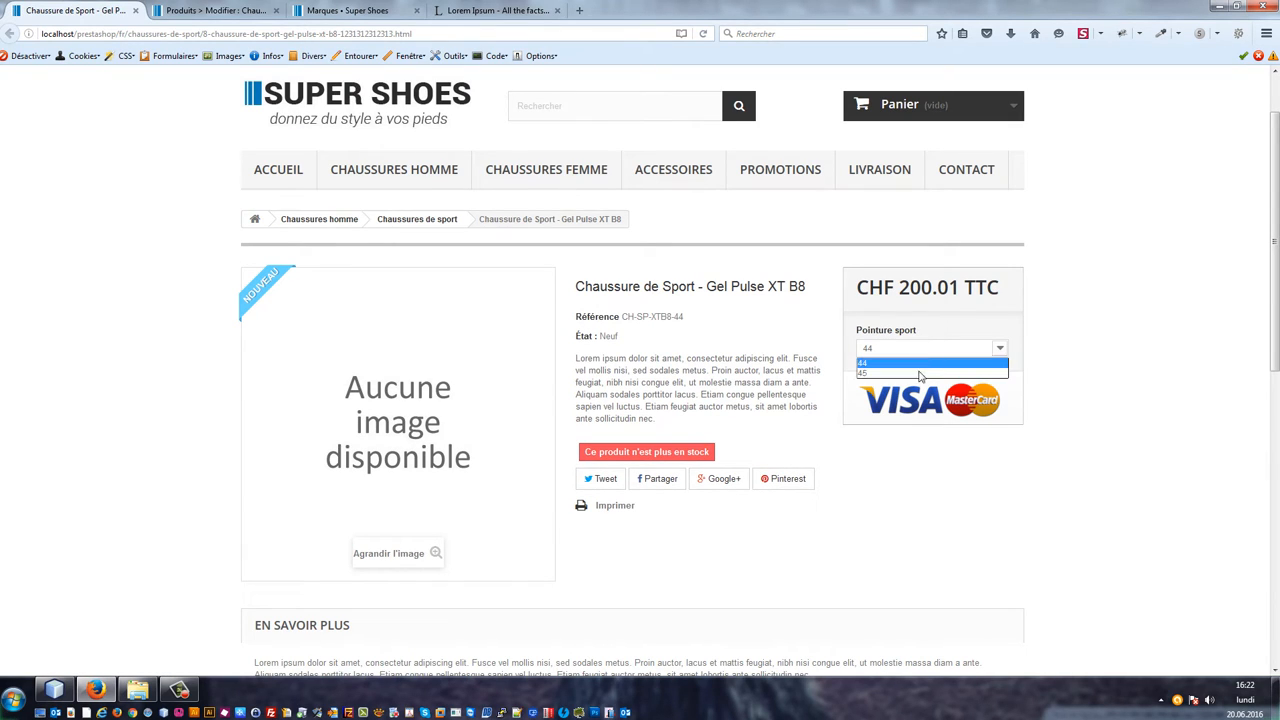
pyautogui.click(920, 373)
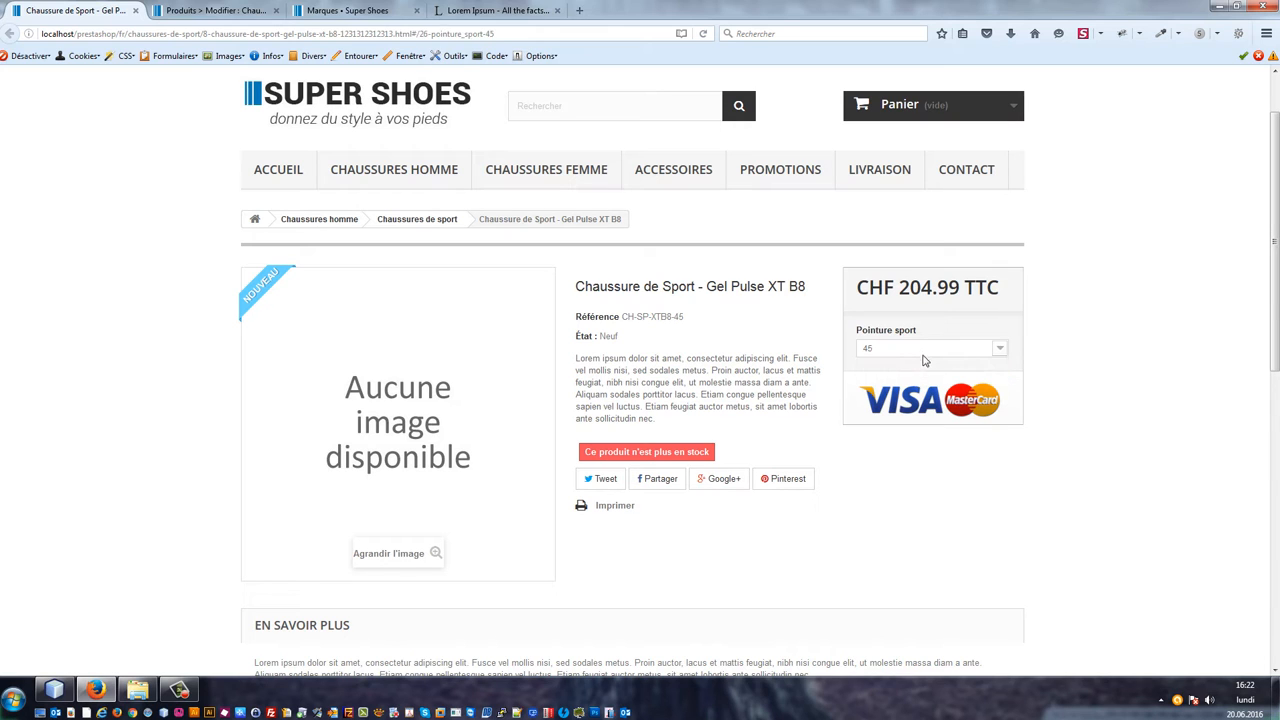
pyautogui.click(924, 349)
pyautogui.click(920, 362)
# Step: Open the Pointure sport 44 combination for editing and examine its price impact values
pyautogui.click(215, 10)
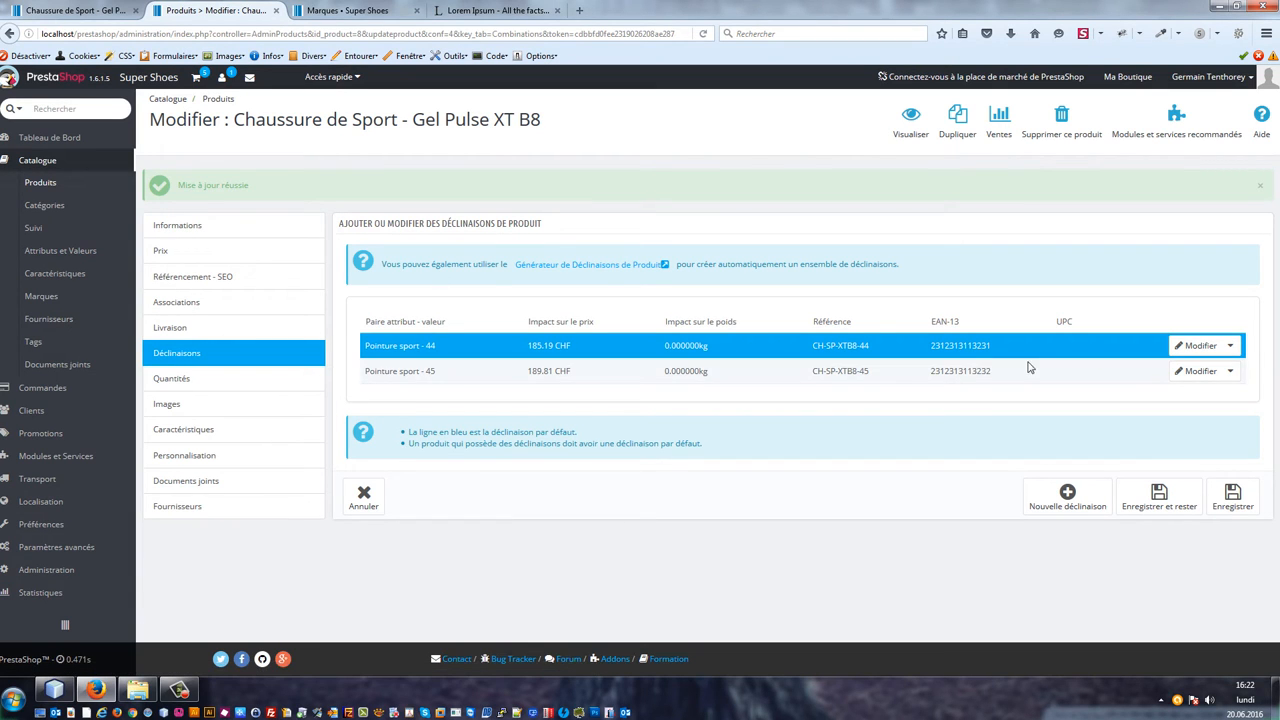
pyautogui.click(1203, 346)
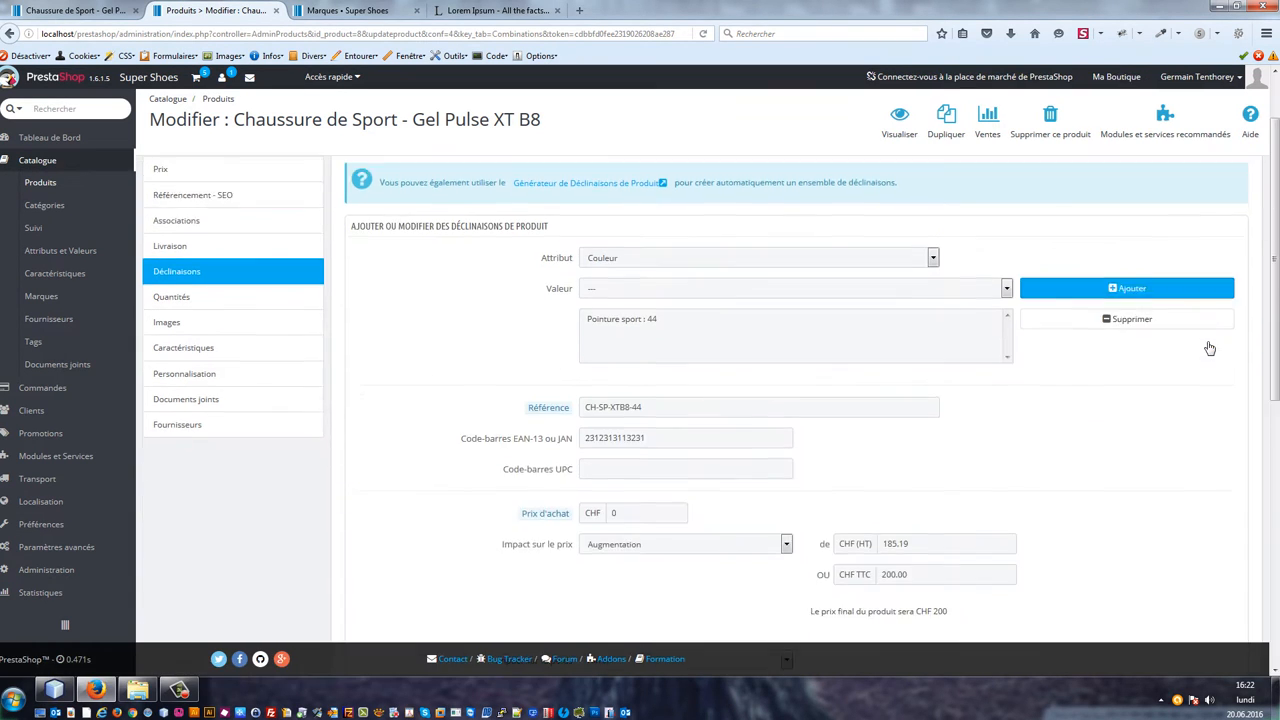
pyautogui.scroll(-3, 1017, 353)
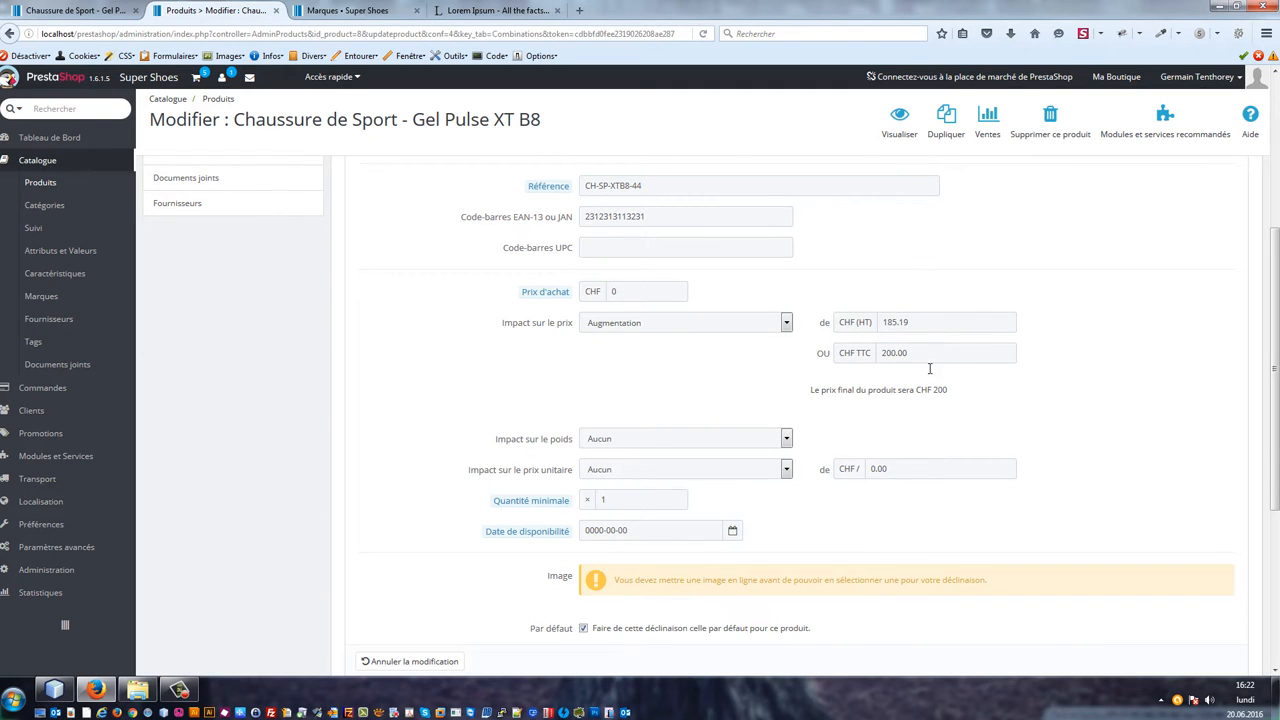
pyautogui.scroll(5, 929, 368)
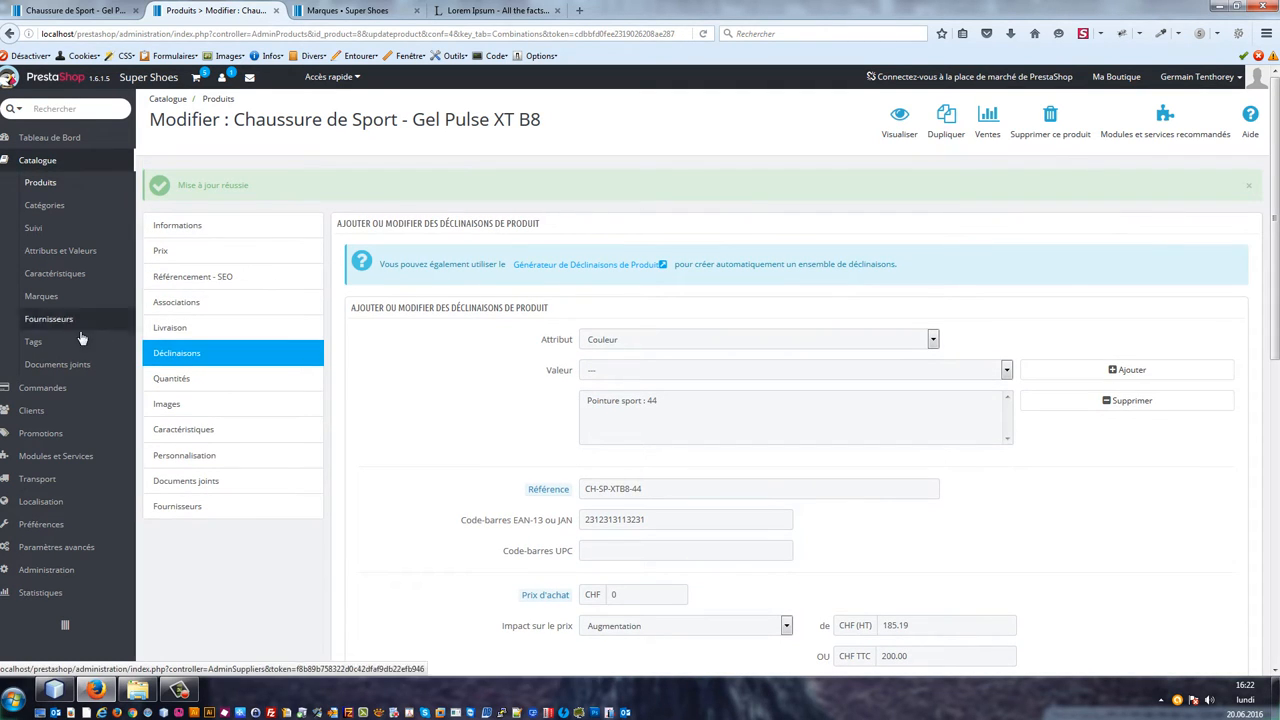
# Step: Open the General preferences page in a new tab and examine the rounding rule options
pyautogui.moveTo(75, 465)
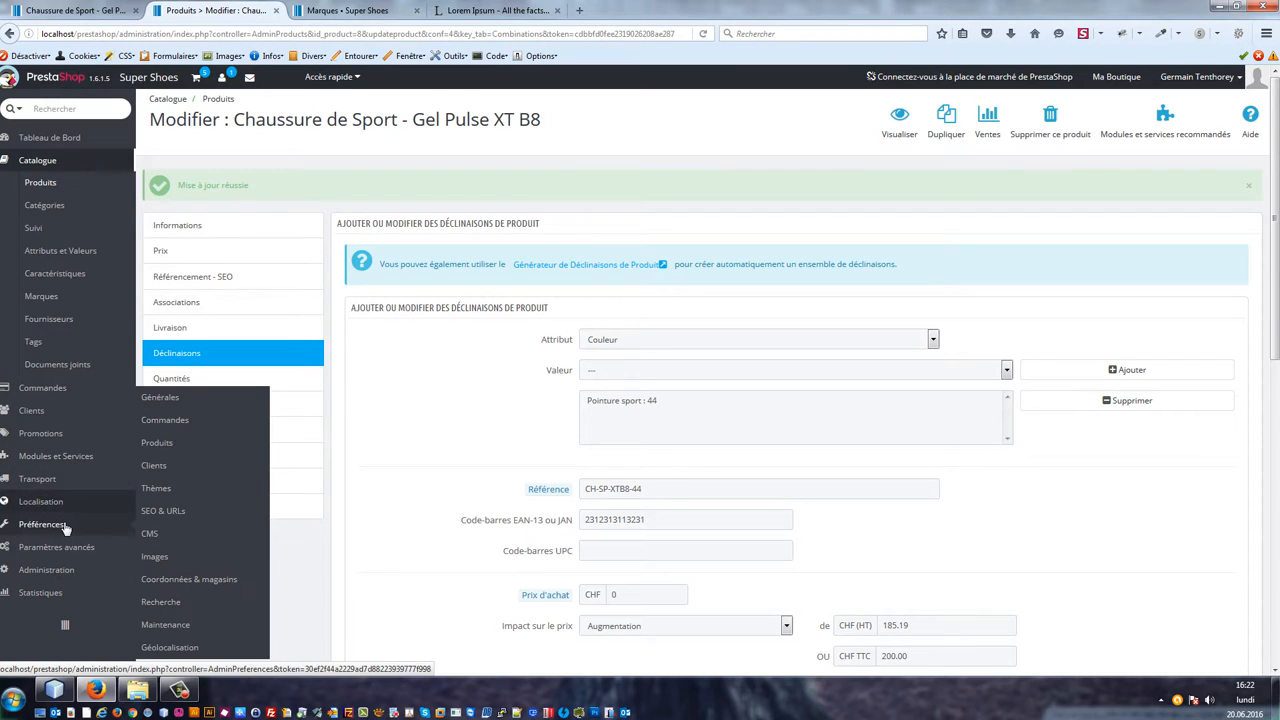
pyautogui.moveTo(65, 524)
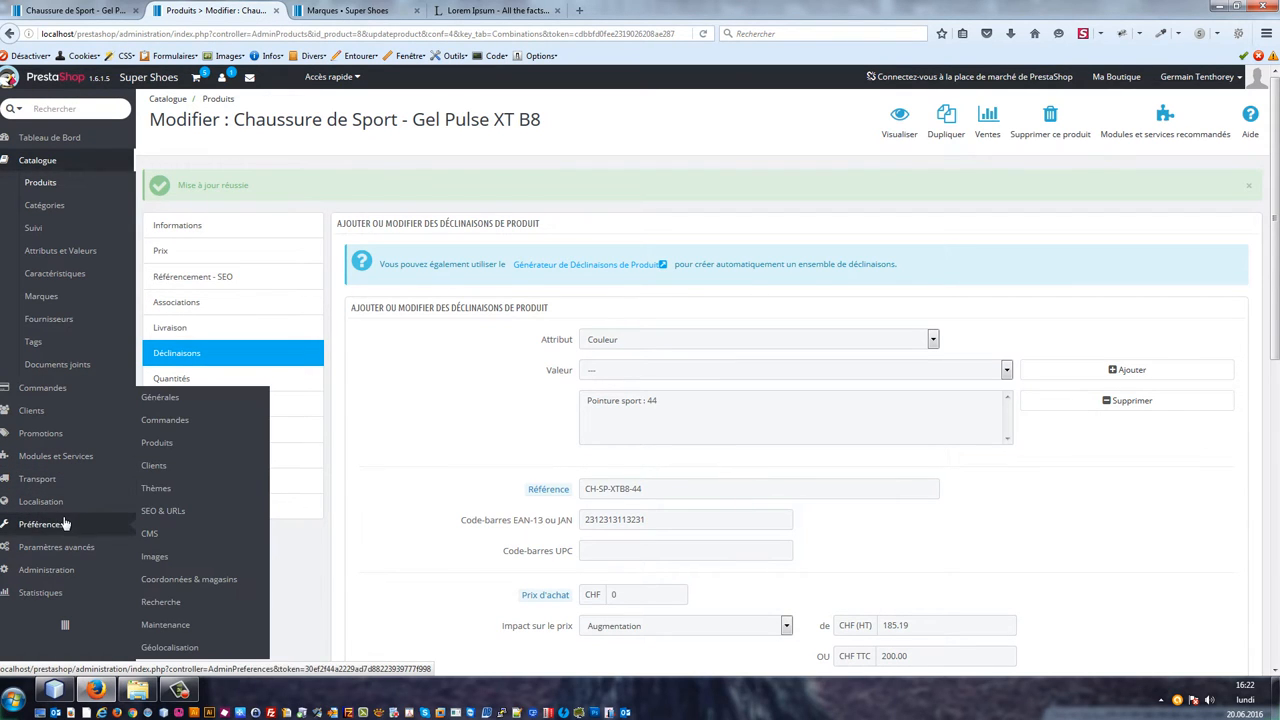
pyautogui.click(176, 405)
pyautogui.rightClick(176, 405)
pyautogui.click(230, 412)
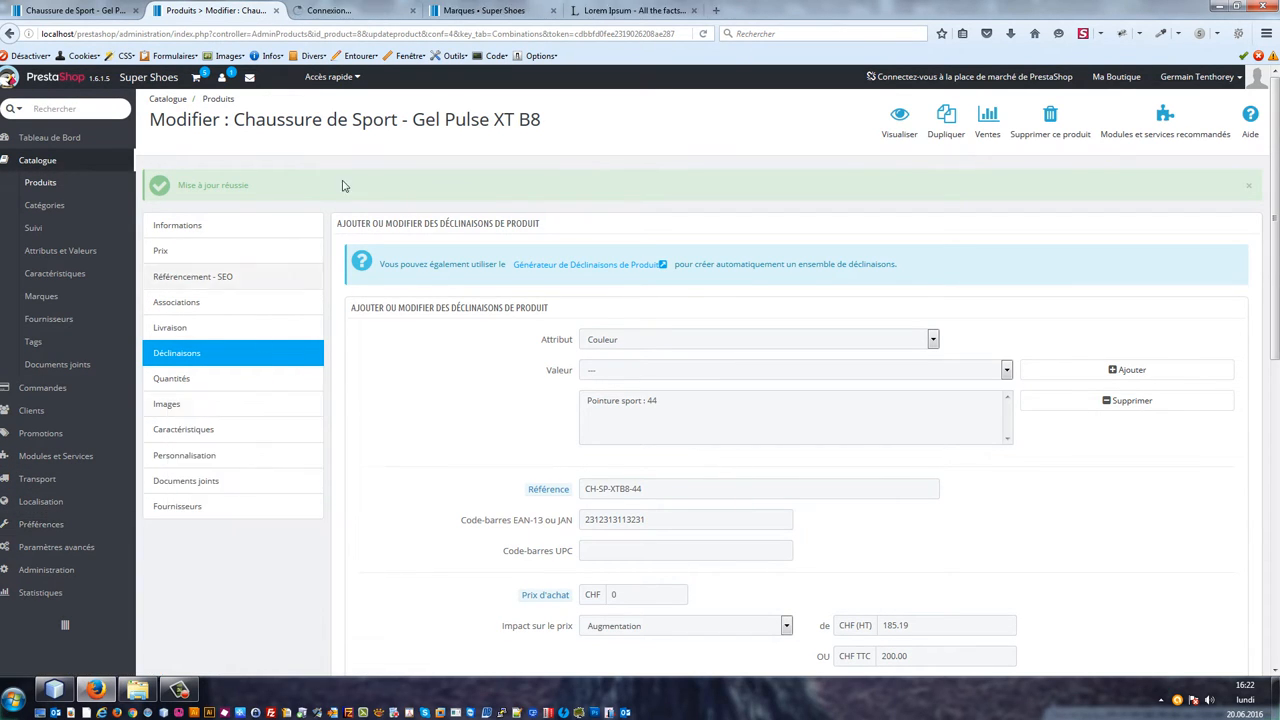
pyautogui.click(308, 6)
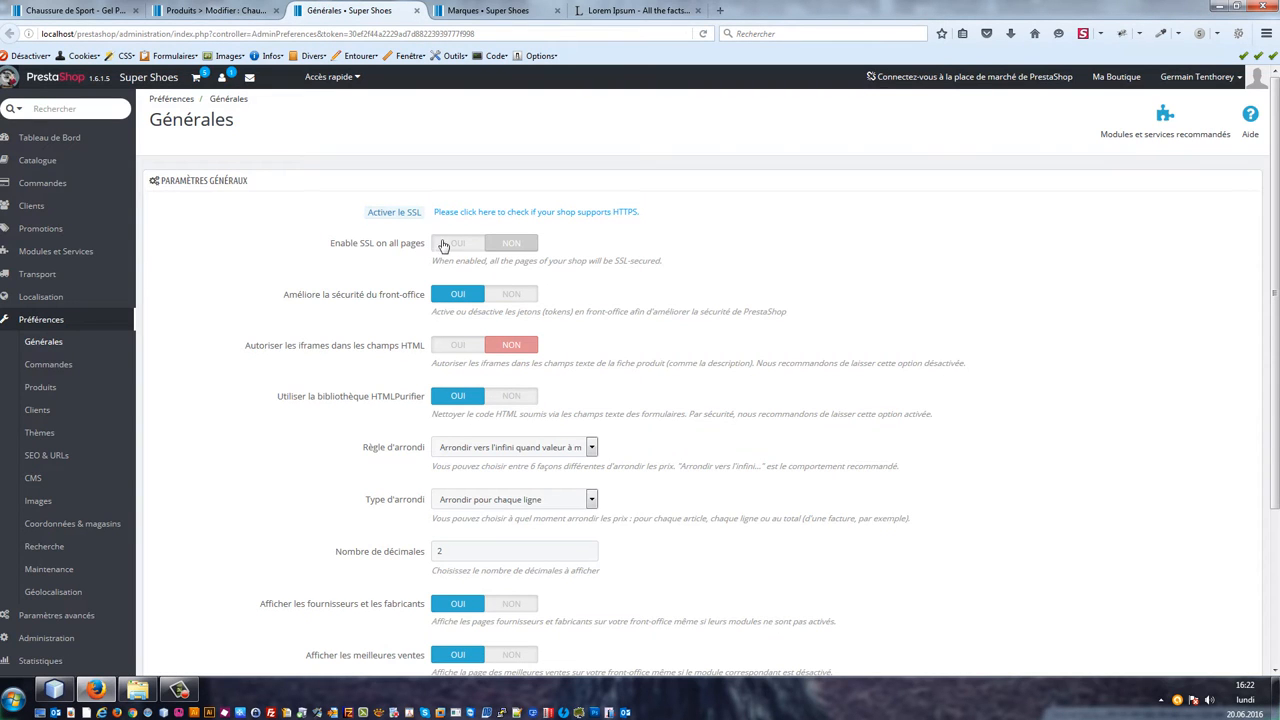
pyautogui.click(534, 449)
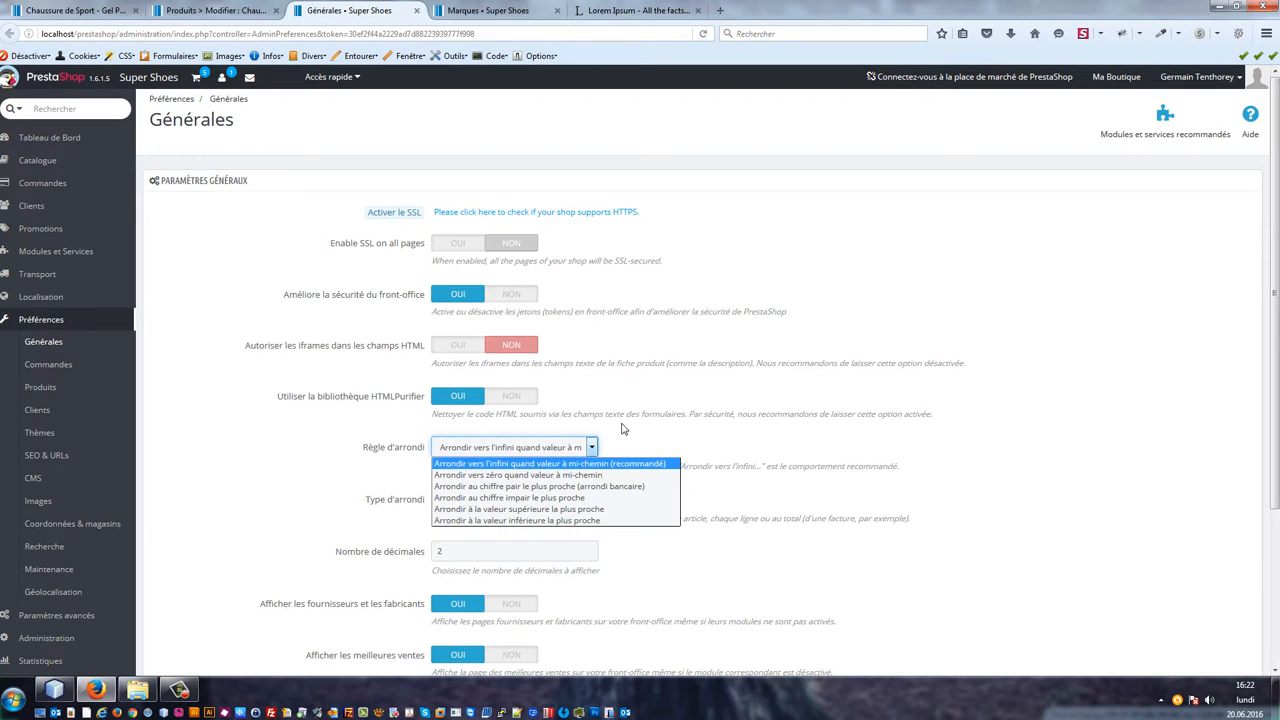
pyautogui.click(795, 449)
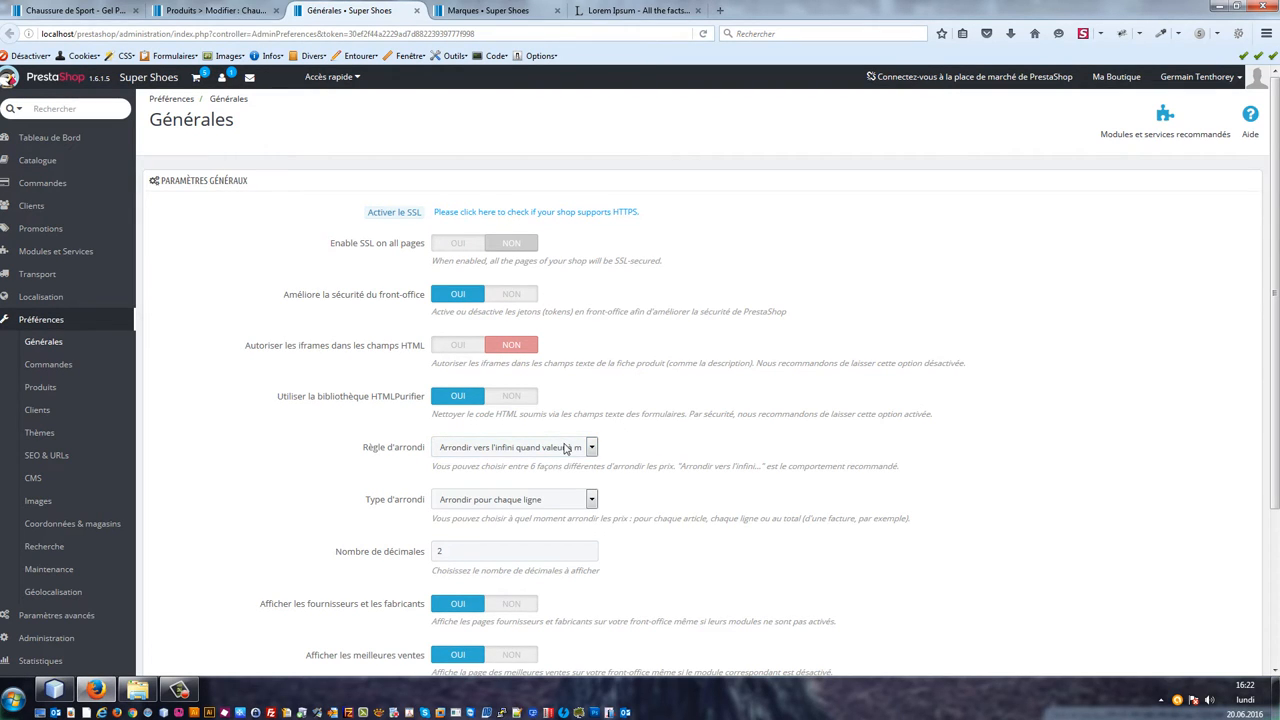
# Step: Check the shop product page's price again for Pointure sport 45 and 44
pyautogui.hotkey('ctrl', 'shift', 'Tab')
pyautogui.hotkey('ctrl', 'shift', 'Tab')
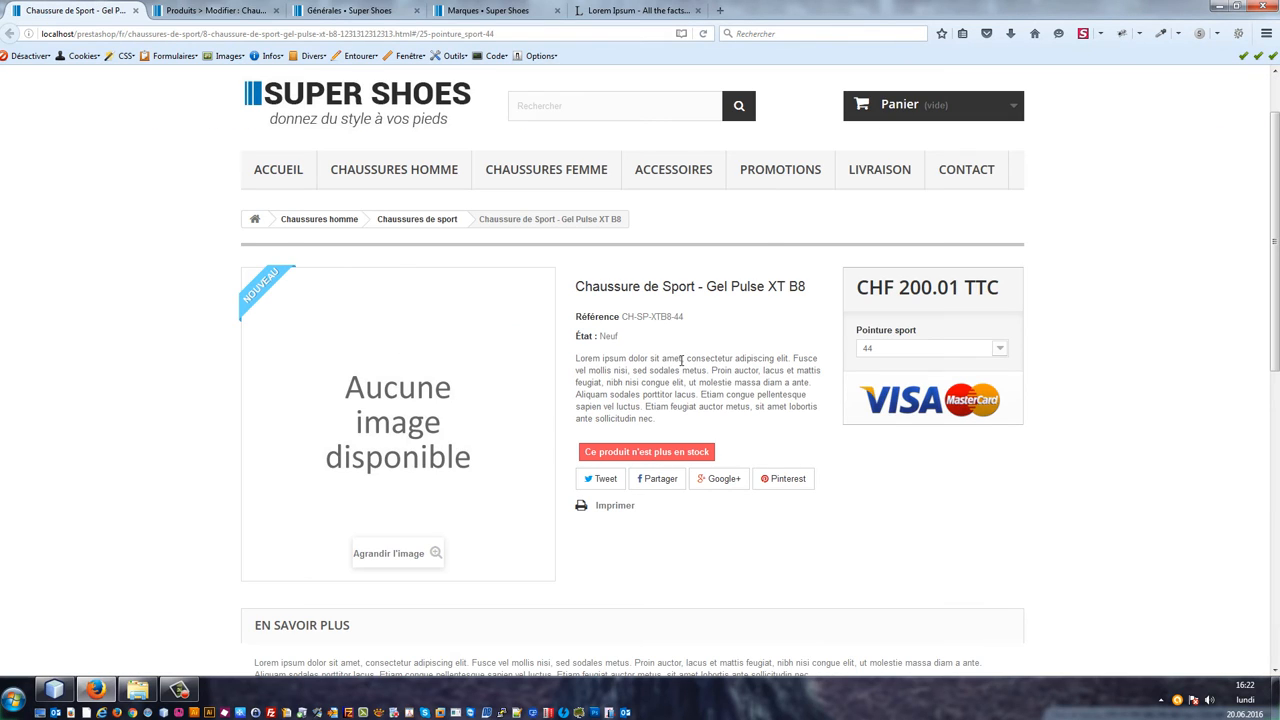
pyautogui.click(897, 350)
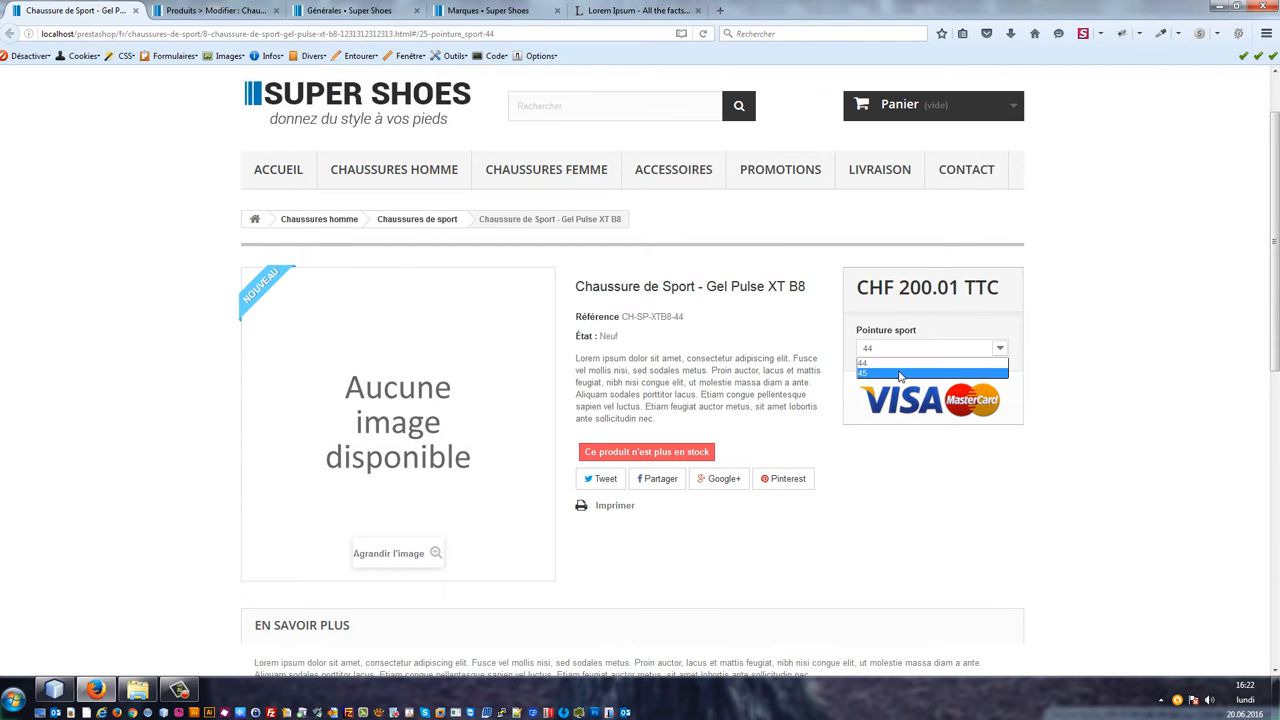
pyautogui.click(895, 372)
pyautogui.click(897, 350)
pyautogui.click(894, 366)
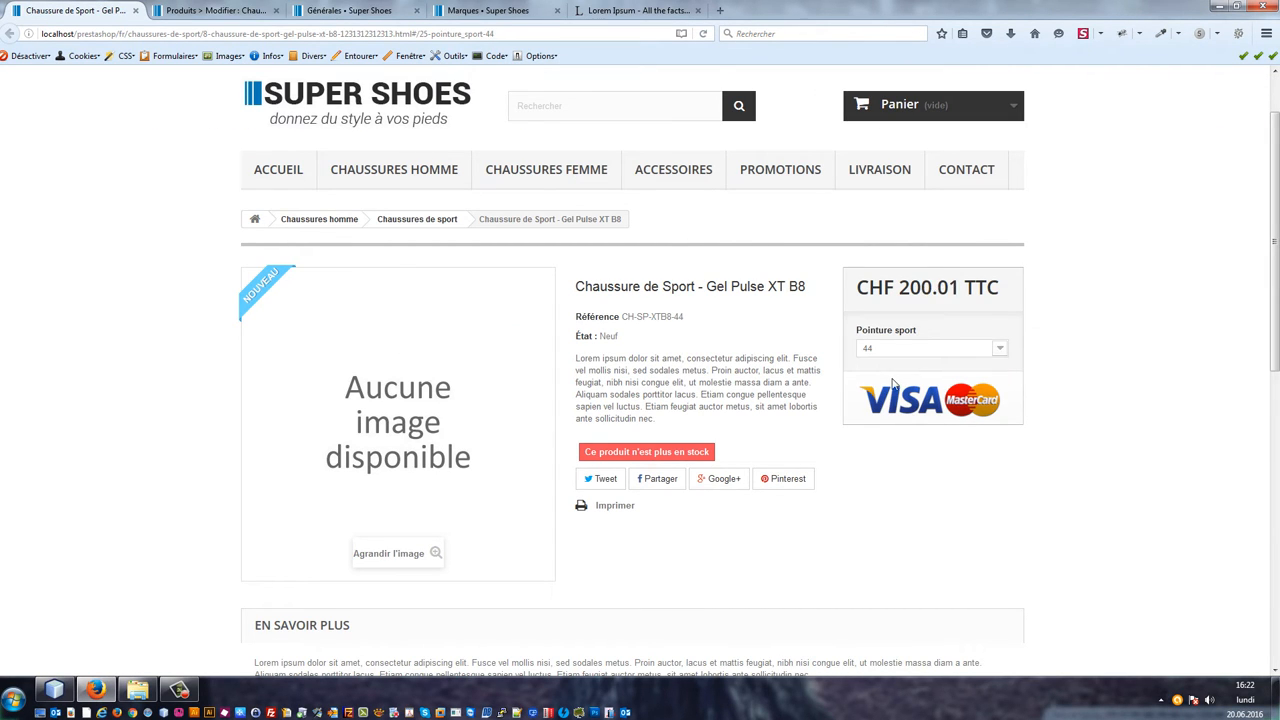
# Step: Set the rounding rule to 'Arrondir vers zéro quand valeur à mi-chemin' and save the general preferences
pyautogui.click(328, 9)
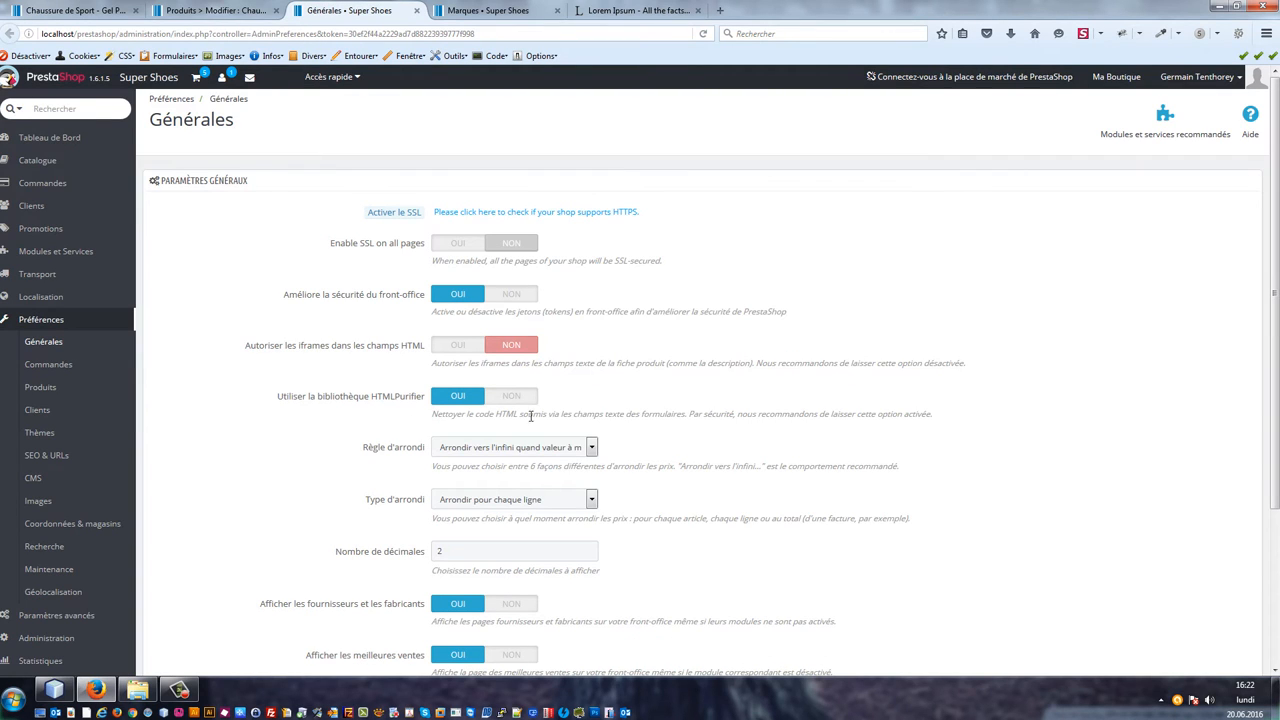
pyautogui.click(545, 497)
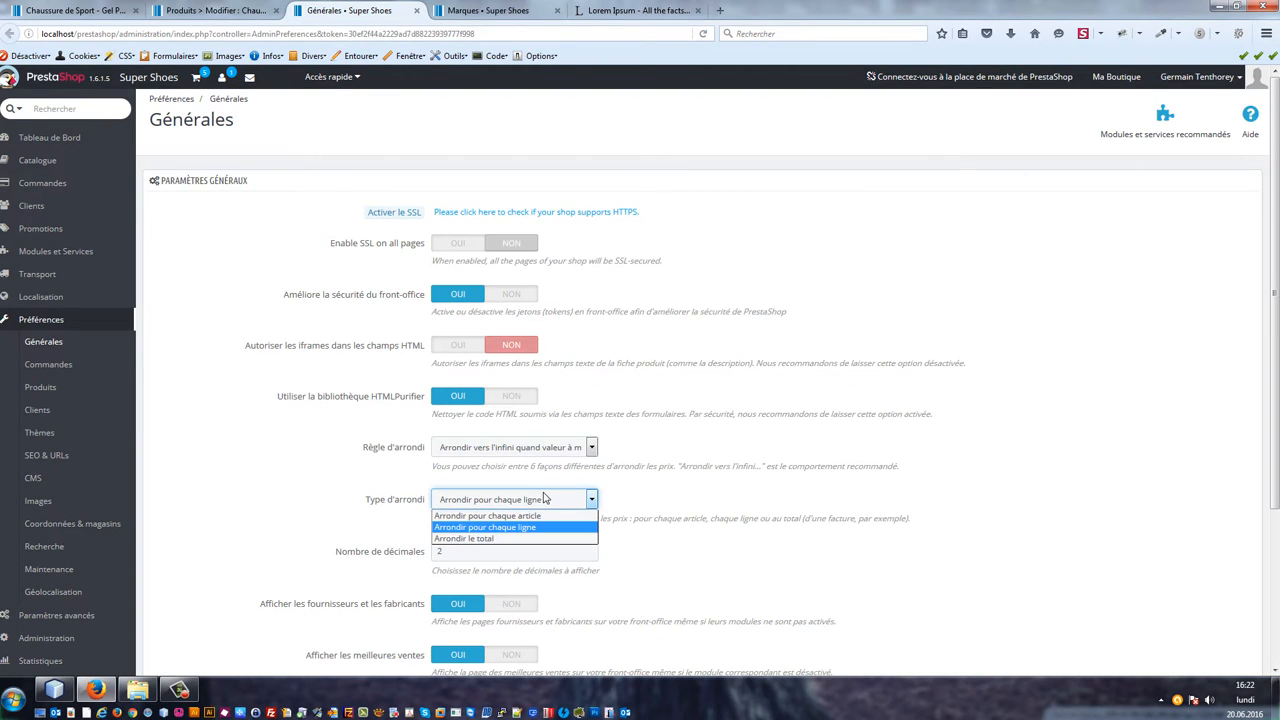
pyautogui.click(545, 497)
pyautogui.click(535, 450)
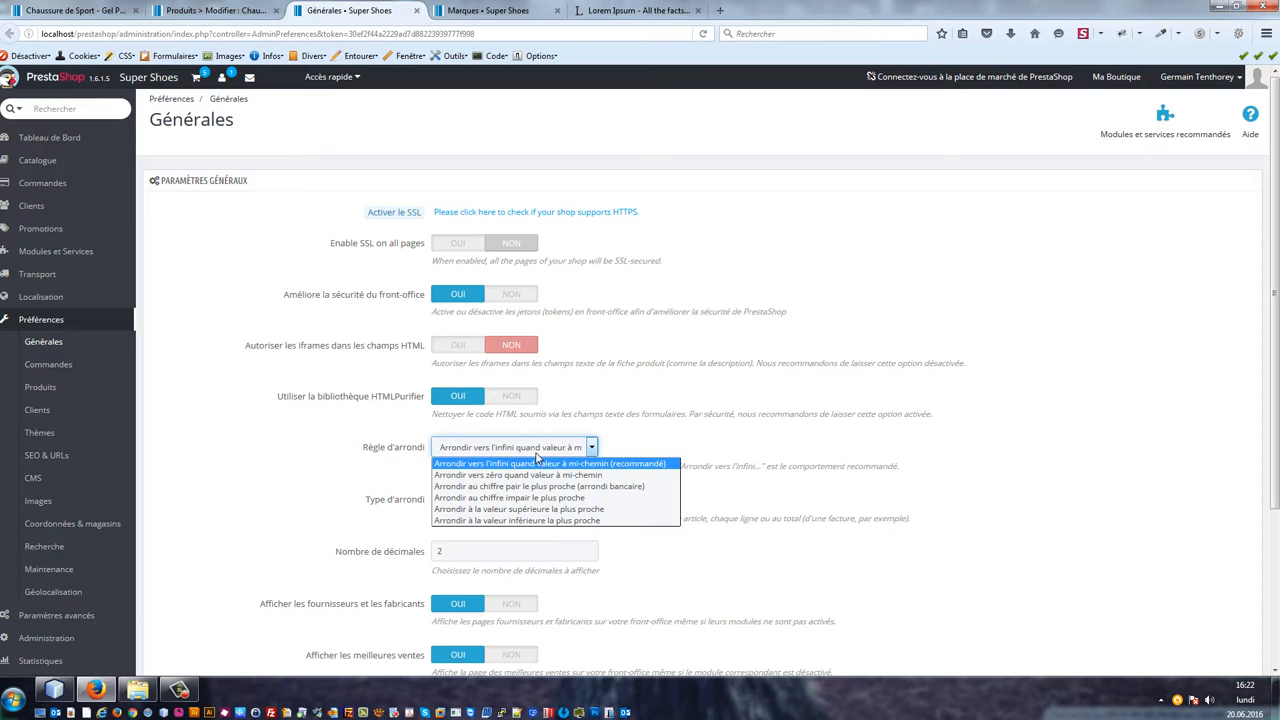
pyautogui.click(549, 475)
pyautogui.scroll(-5, 712, 460)
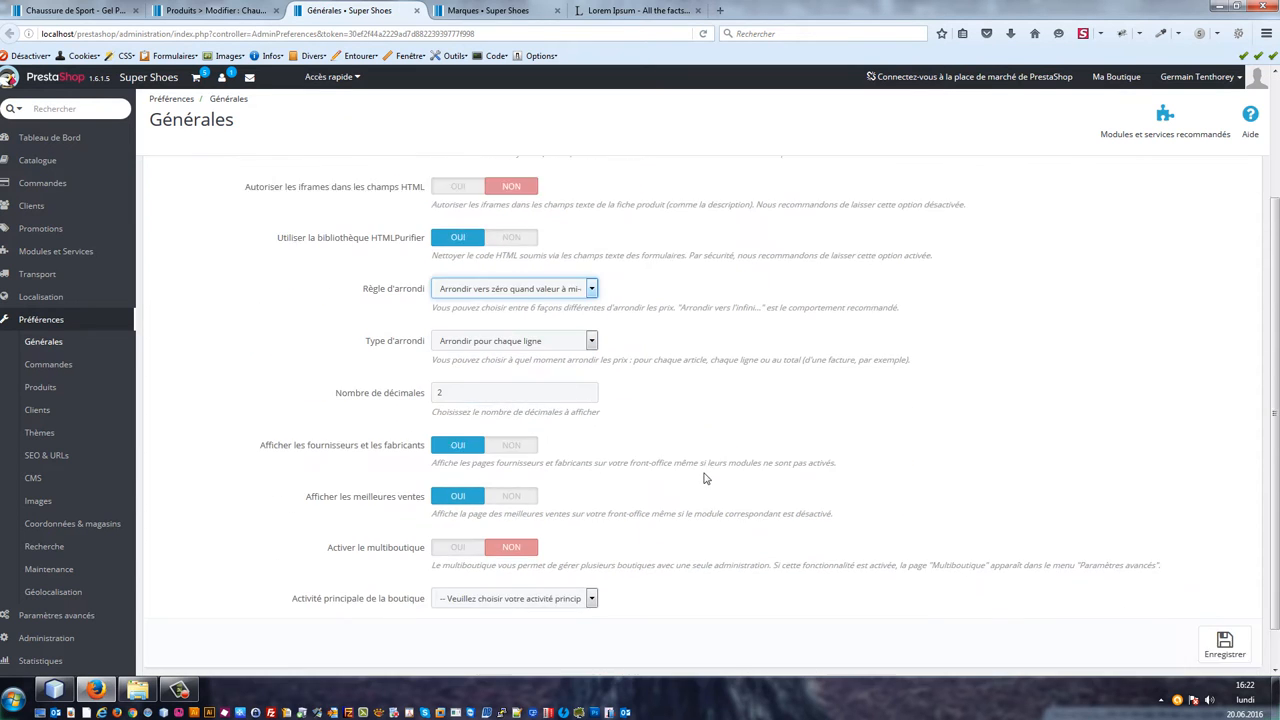
pyautogui.click(1224, 598)
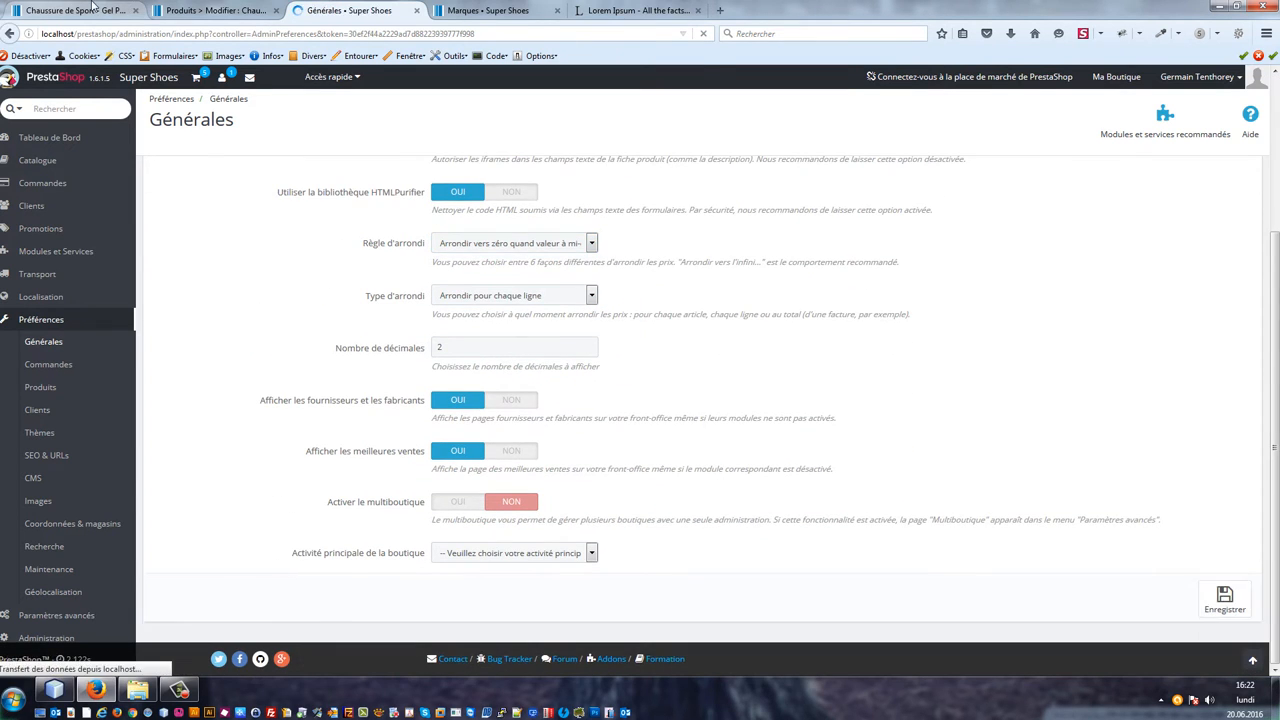
# Step: Set the rounding rule back to 'Arrondir vers l'infini quand valeur à mi-chemin (recommandé)' and save the general preferences
pyautogui.click(92, 8)
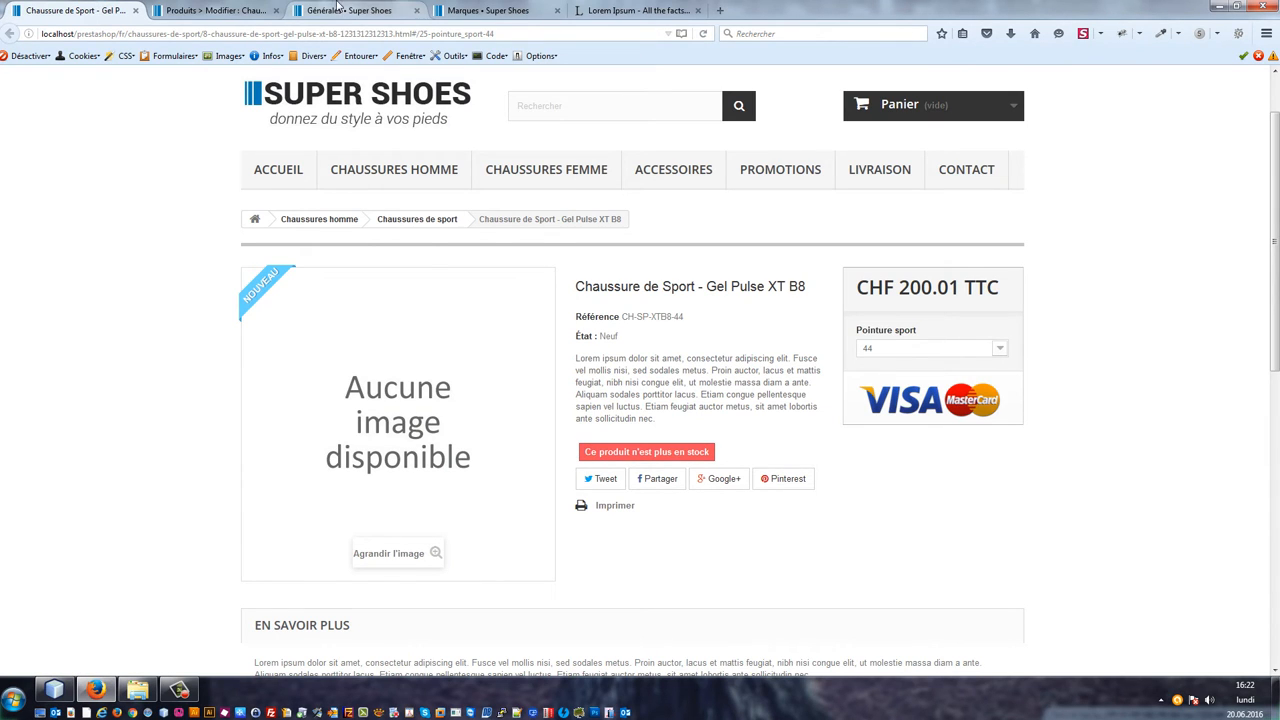
pyautogui.click(345, 10)
pyautogui.click(550, 492)
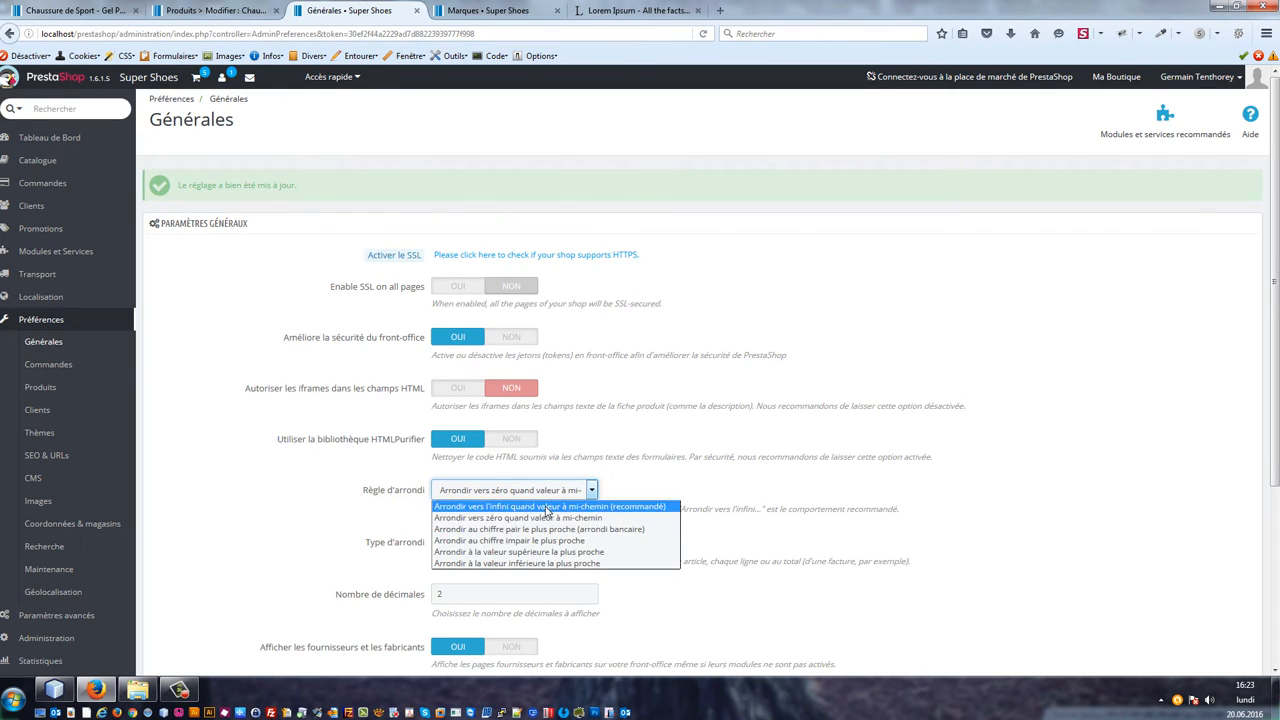
pyautogui.click(548, 507)
pyautogui.scroll(-5, 823, 546)
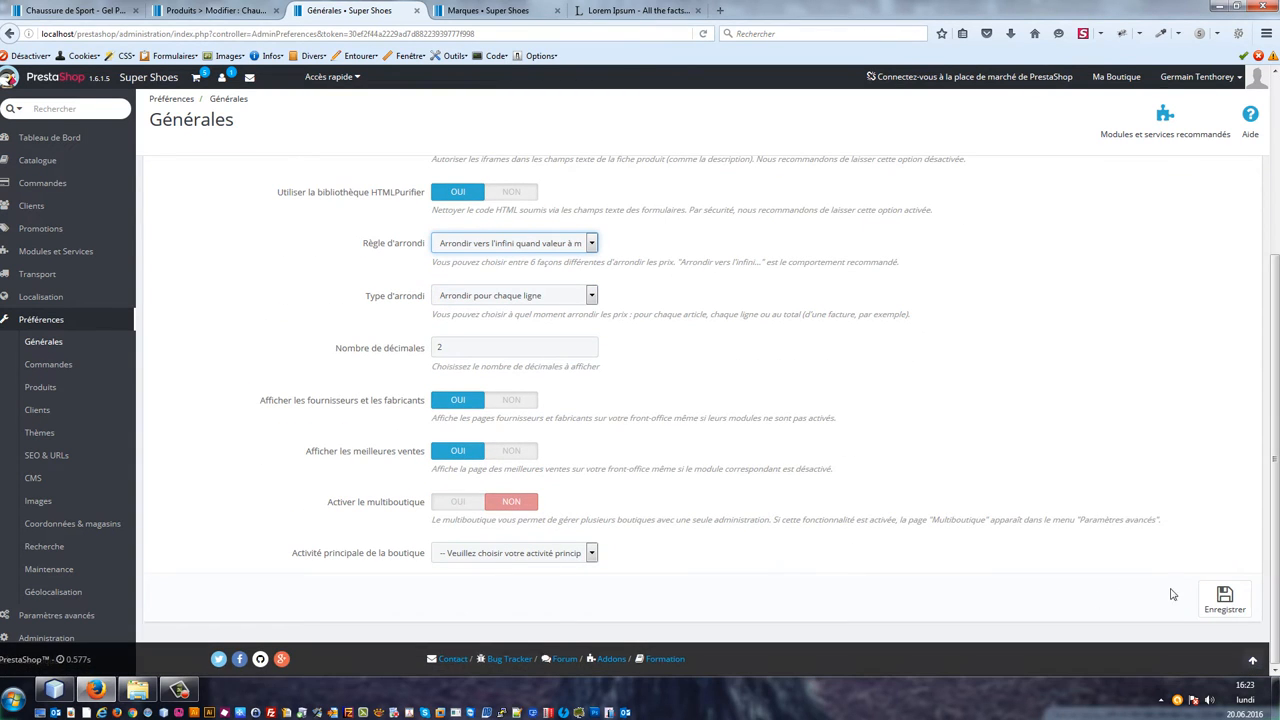
pyautogui.click(1240, 606)
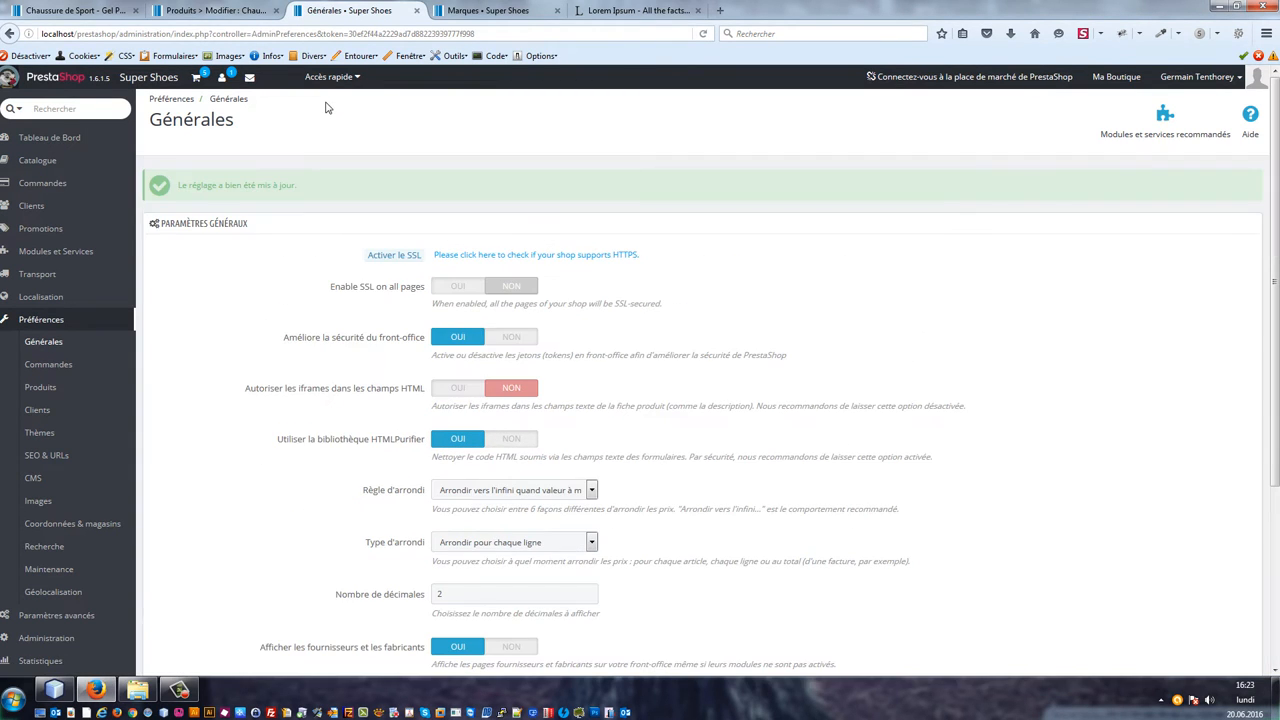
# Step: Compare the Pointure sport 44 combination's price impact with the shop page price for sizes 44 and 45
pyautogui.click(186, 12)
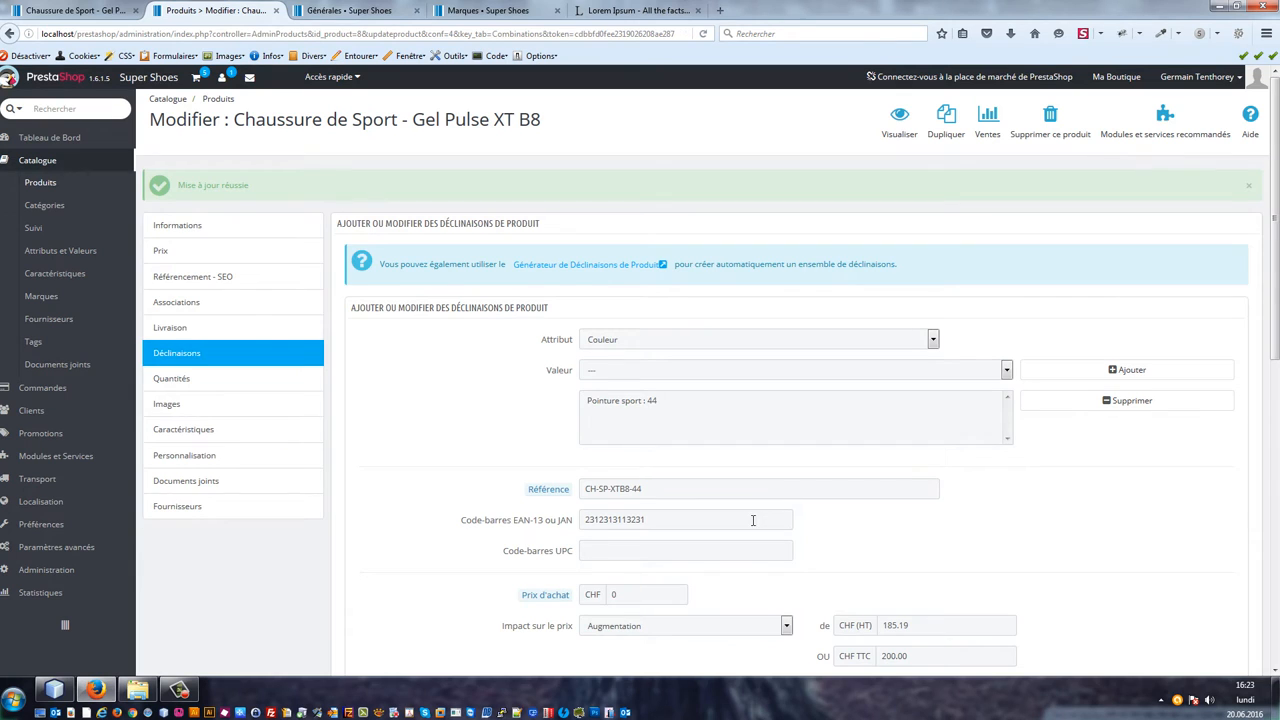
pyautogui.scroll(-3, 753, 520)
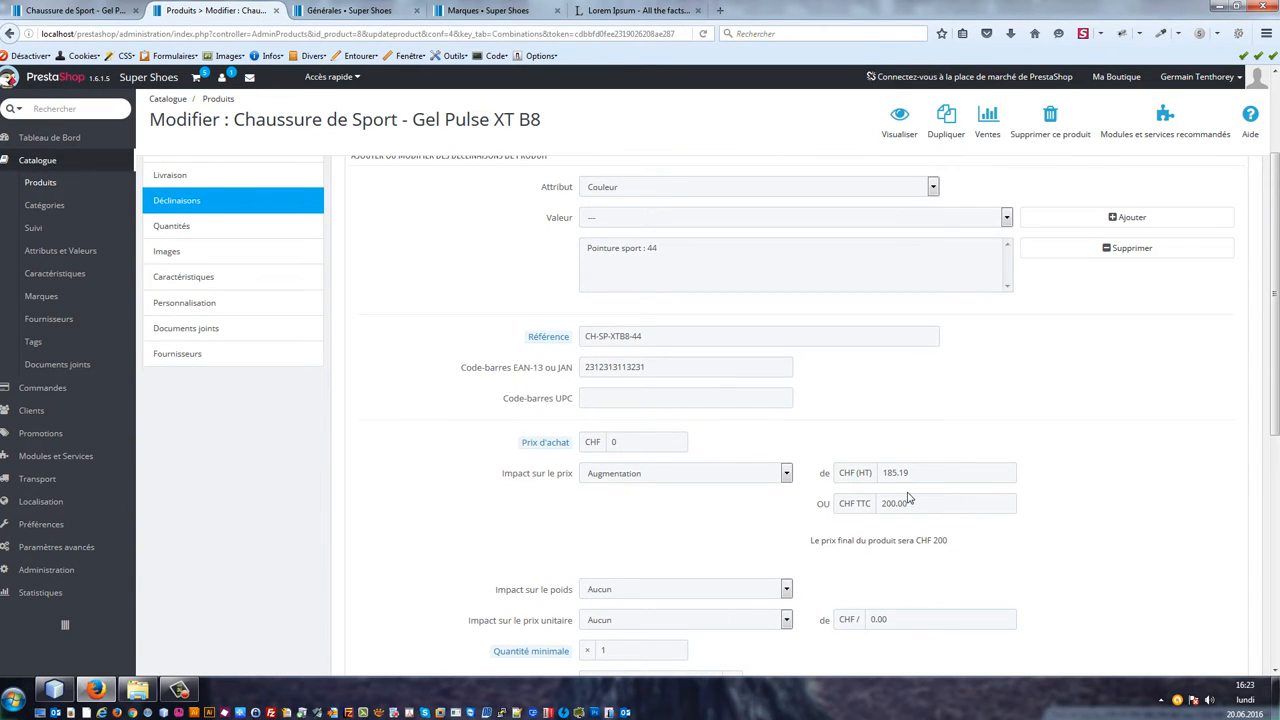
pyautogui.scroll(3, 229, 349)
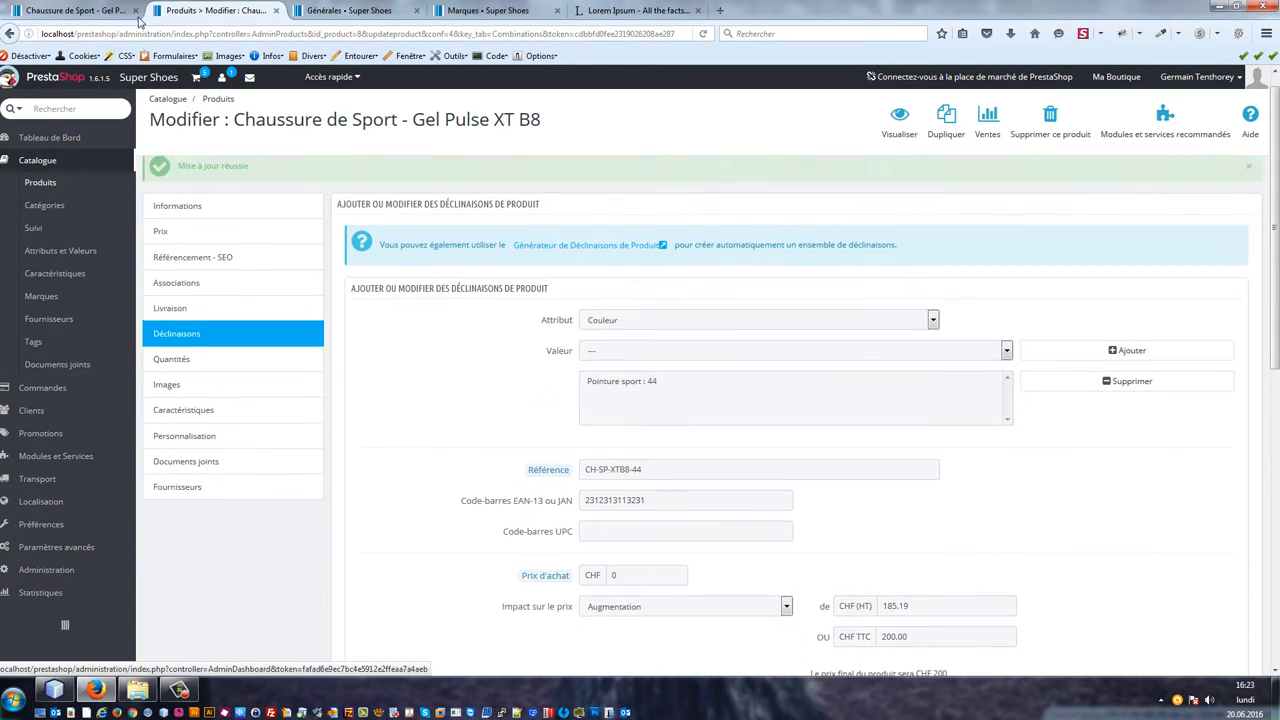
pyautogui.click(28, 7)
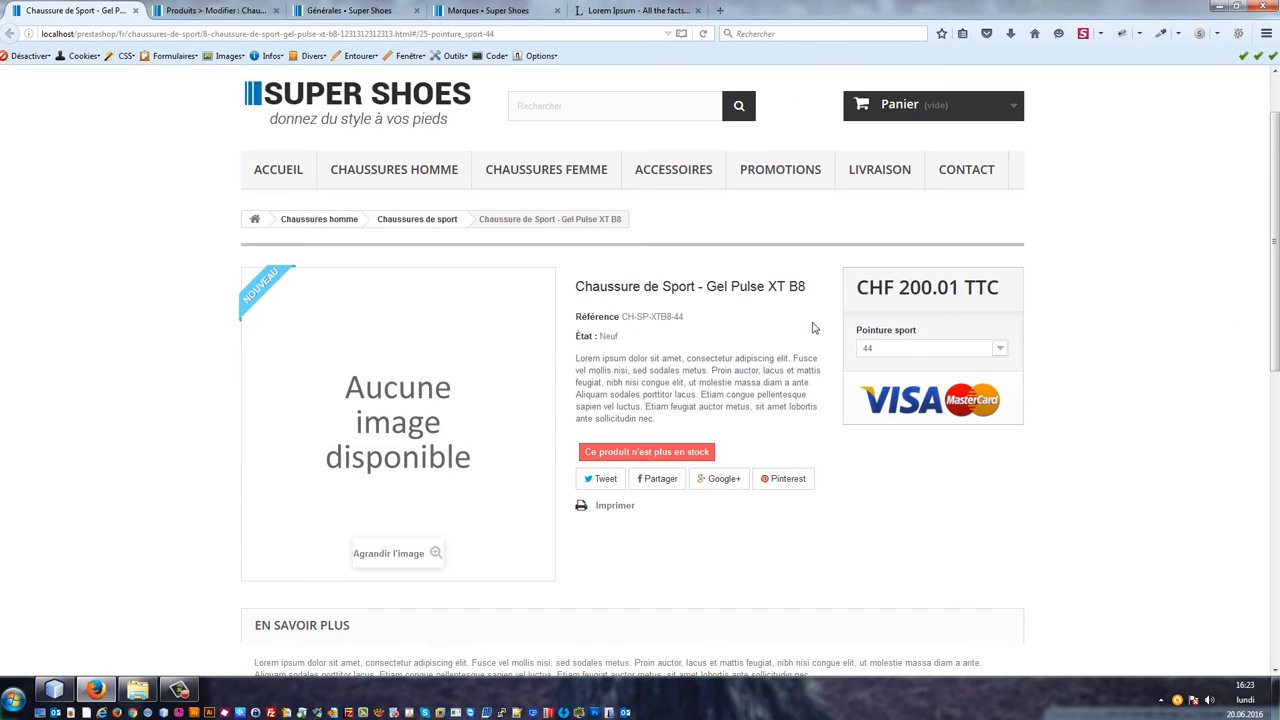
pyautogui.click(913, 350)
pyautogui.click(908, 372)
pyautogui.click(907, 349)
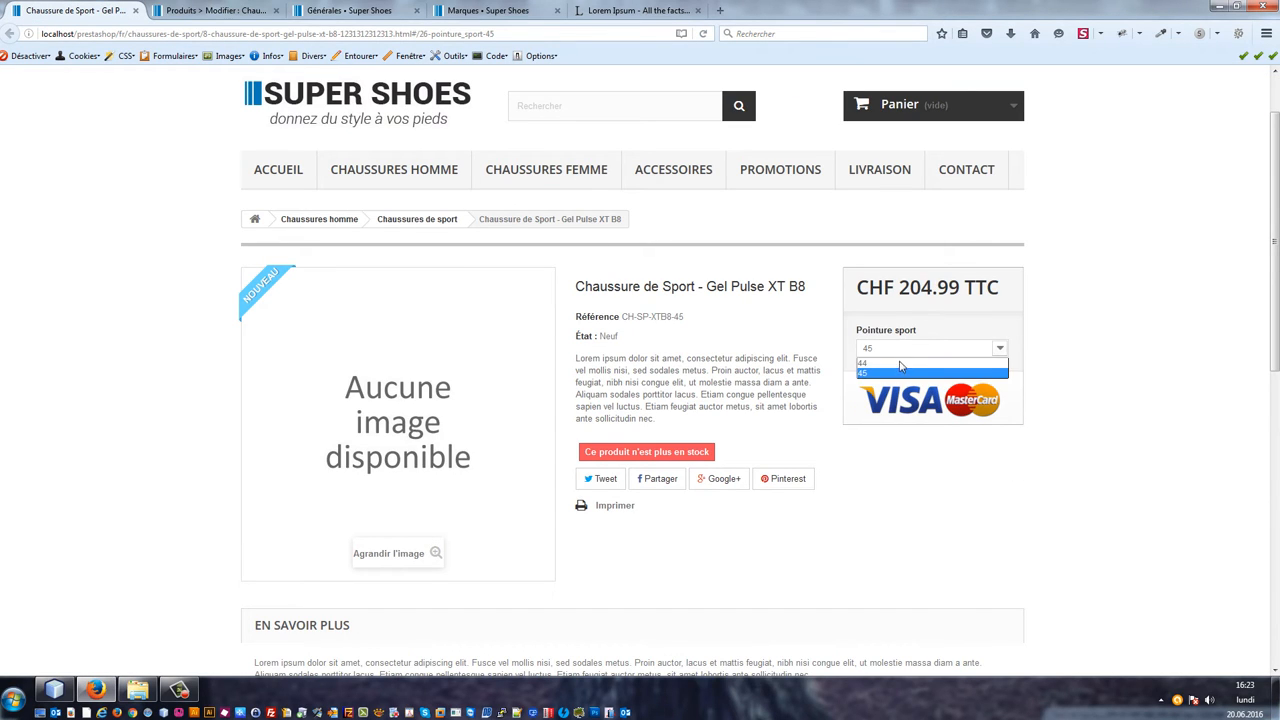
pyautogui.click(890, 370)
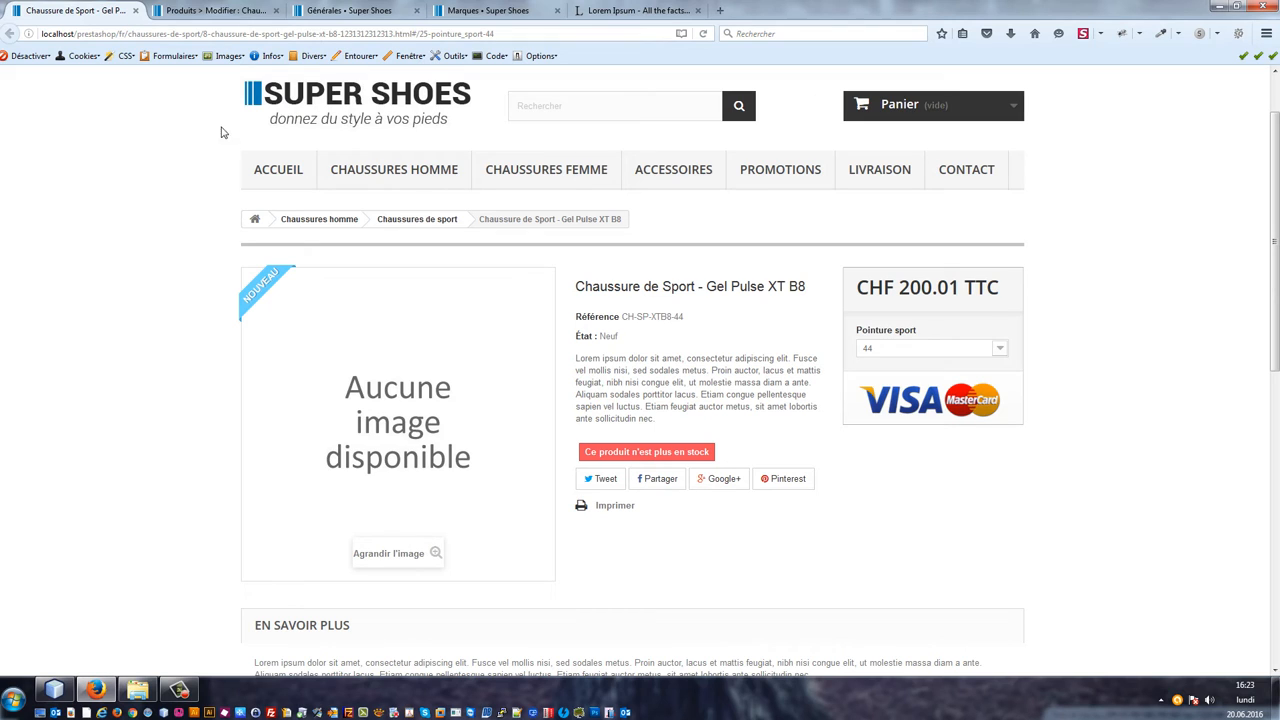
# Step: Set the available quantity of both Pointure sport 44 and 45 combinations to 50 and save the product
pyautogui.click(216, 9)
pyautogui.click(174, 379)
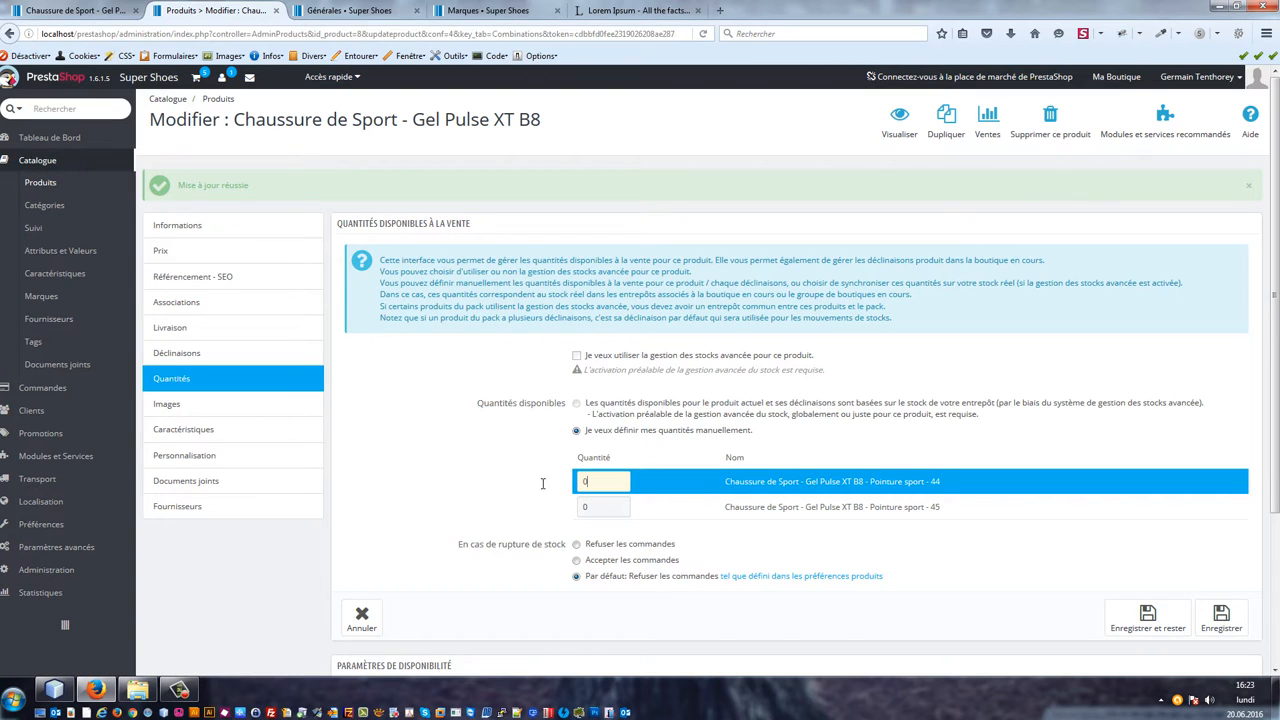
pyautogui.click(592, 482)
pyautogui.click(601, 515)
pyautogui.write('50')
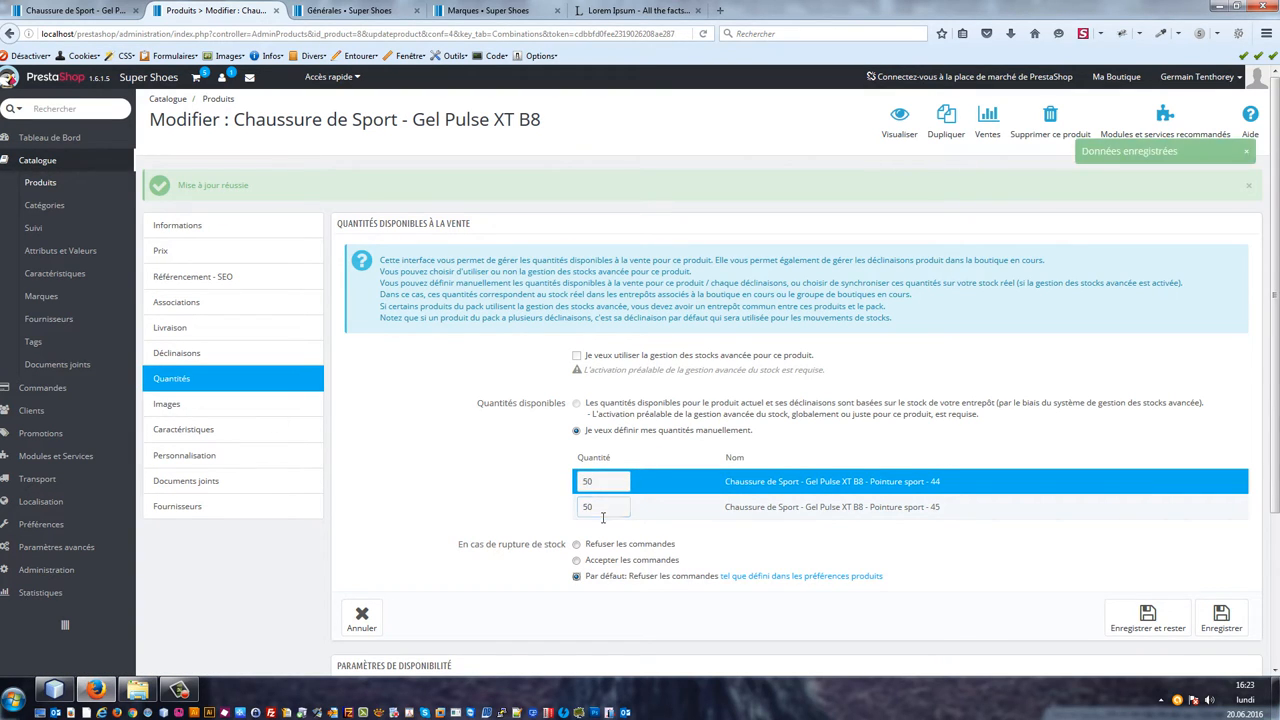
pyautogui.press('Return')
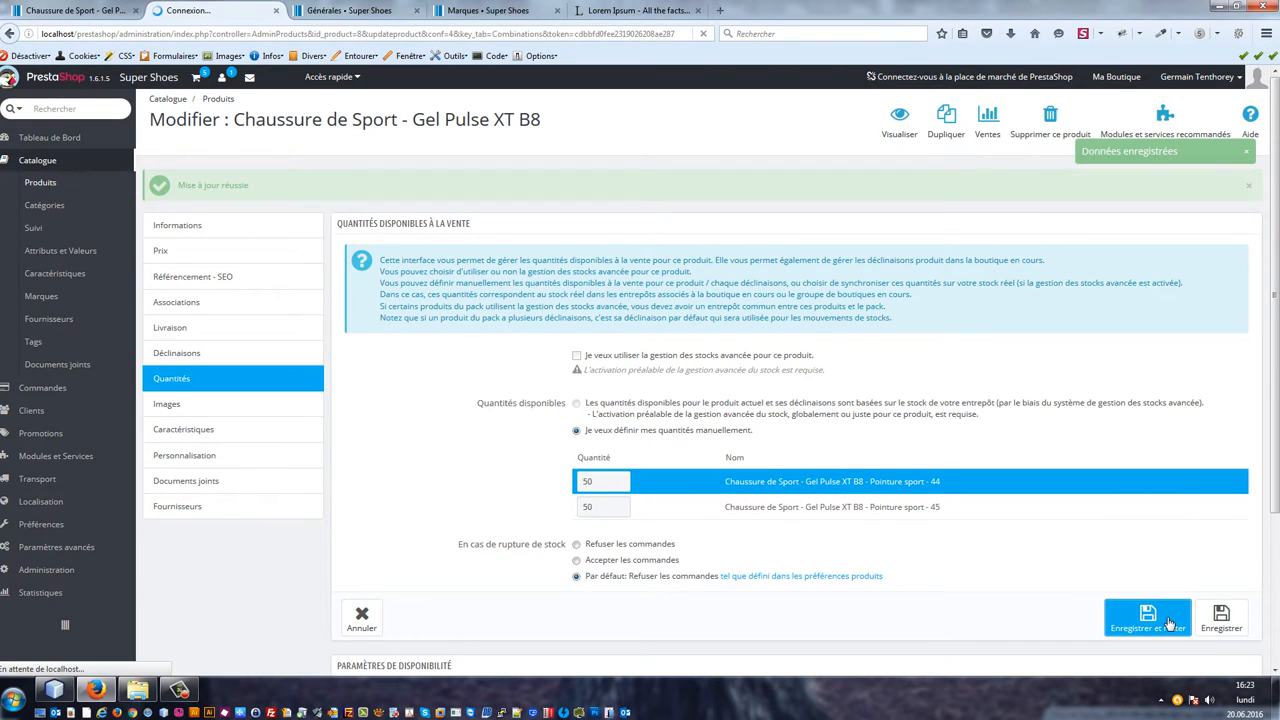
pyautogui.click(1170, 624)
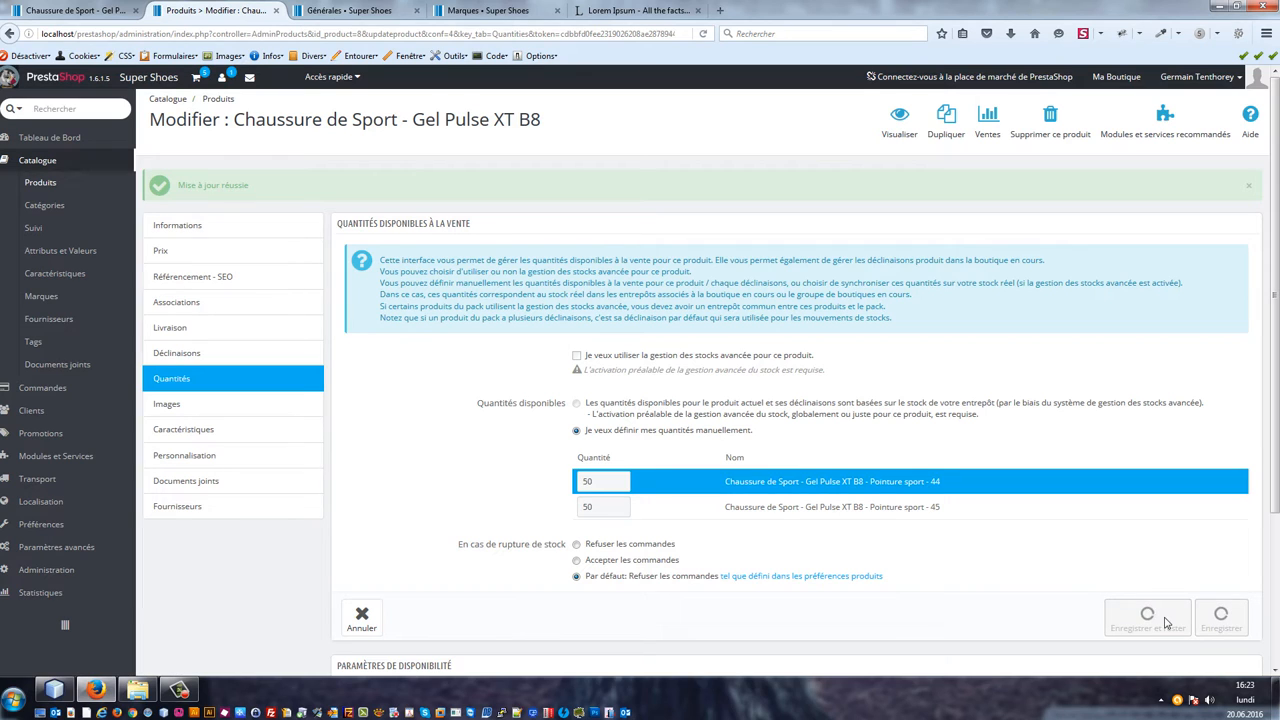
# Step: Add prod1.png through prod6.png as product images and upload them to the server
pyautogui.click(196, 406)
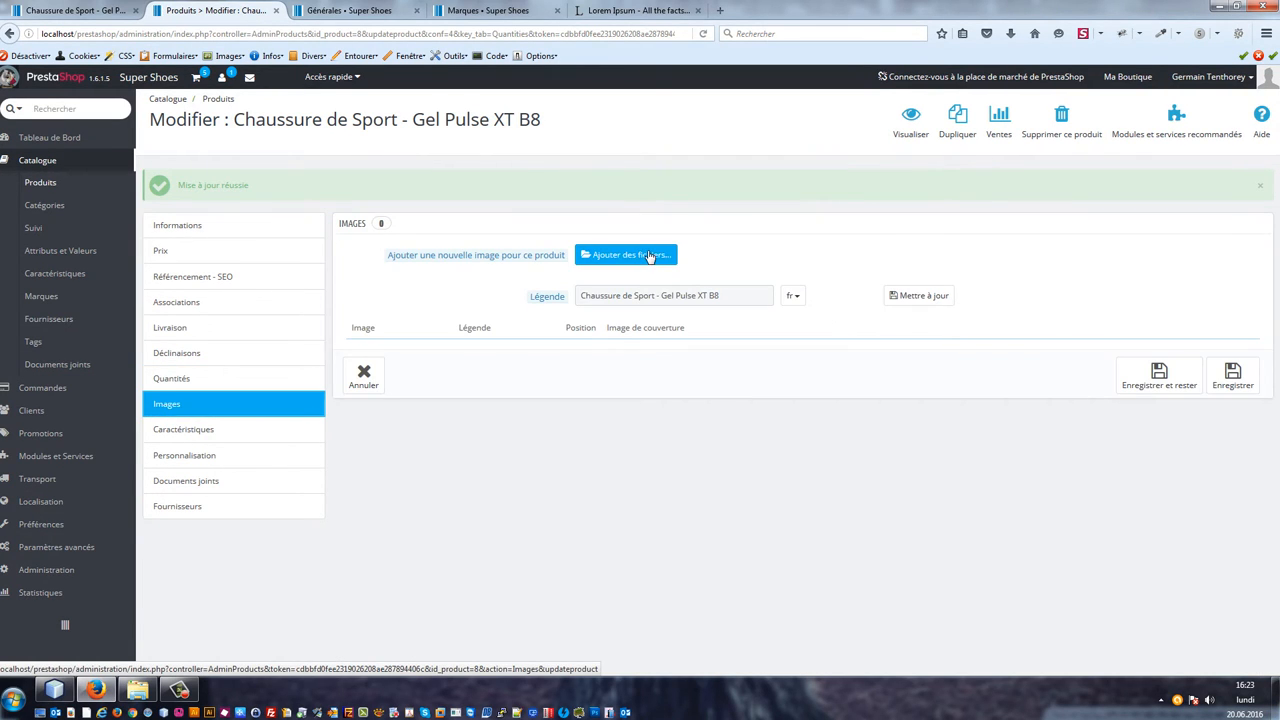
pyautogui.click(652, 254)
pyautogui.click(540, 112)
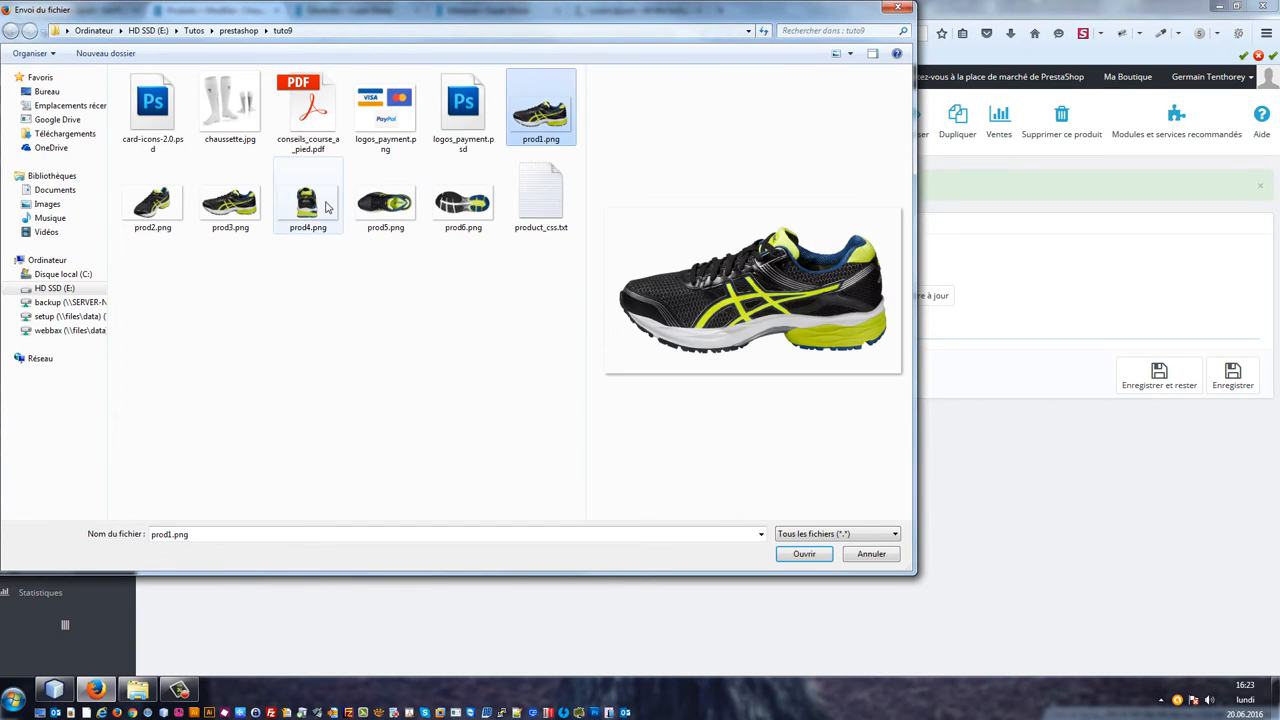
pyautogui.keyDown('shift'); pyautogui.click(437, 210); pyautogui.keyUp('shift')
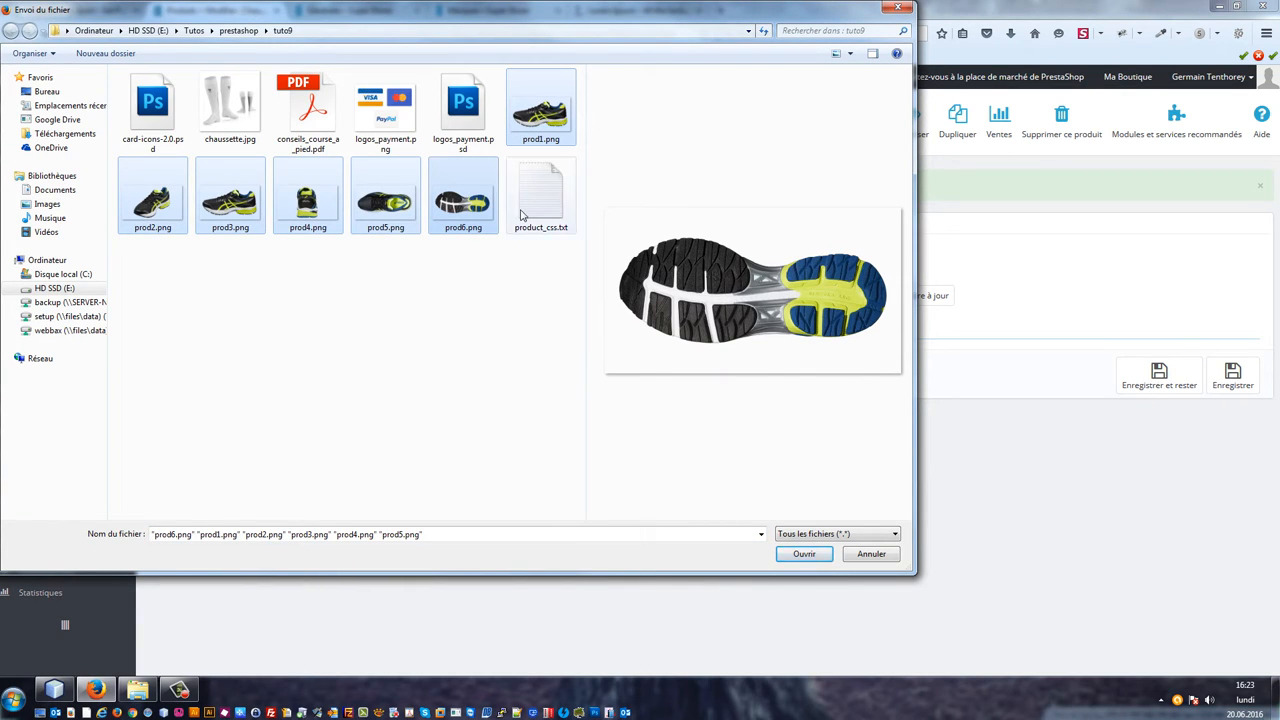
pyautogui.click(804, 556)
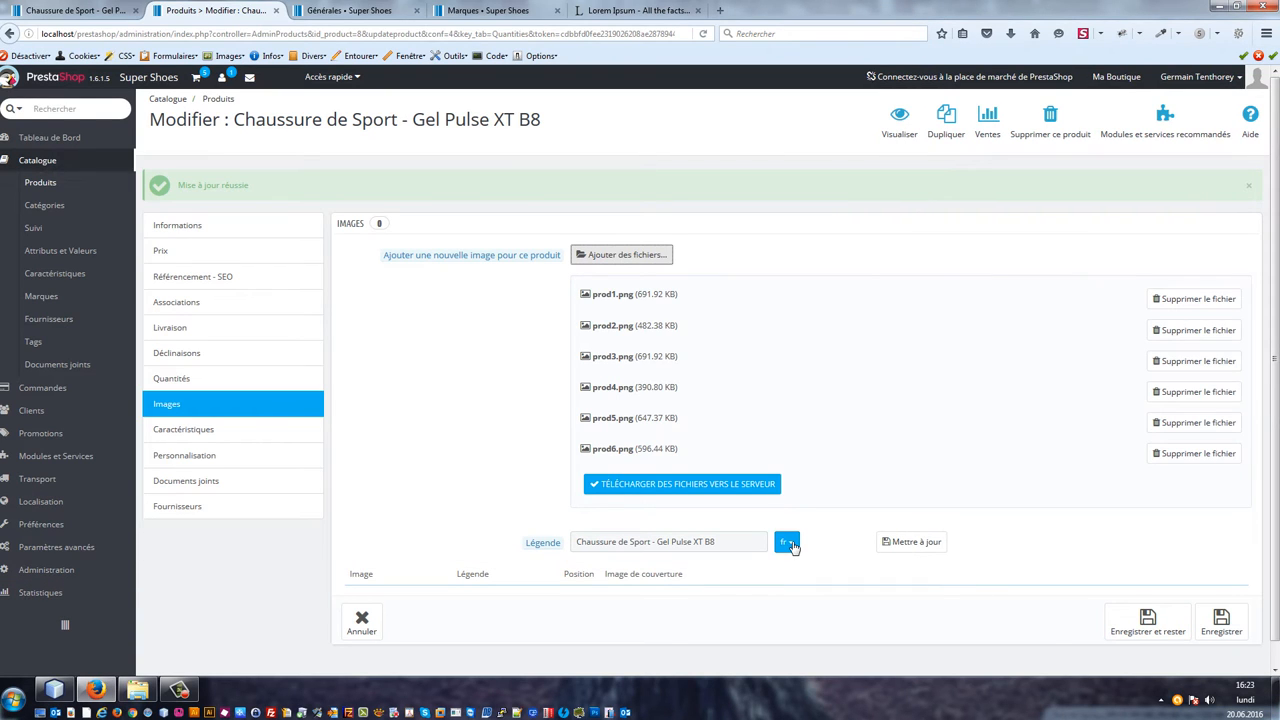
pyautogui.click(703, 483)
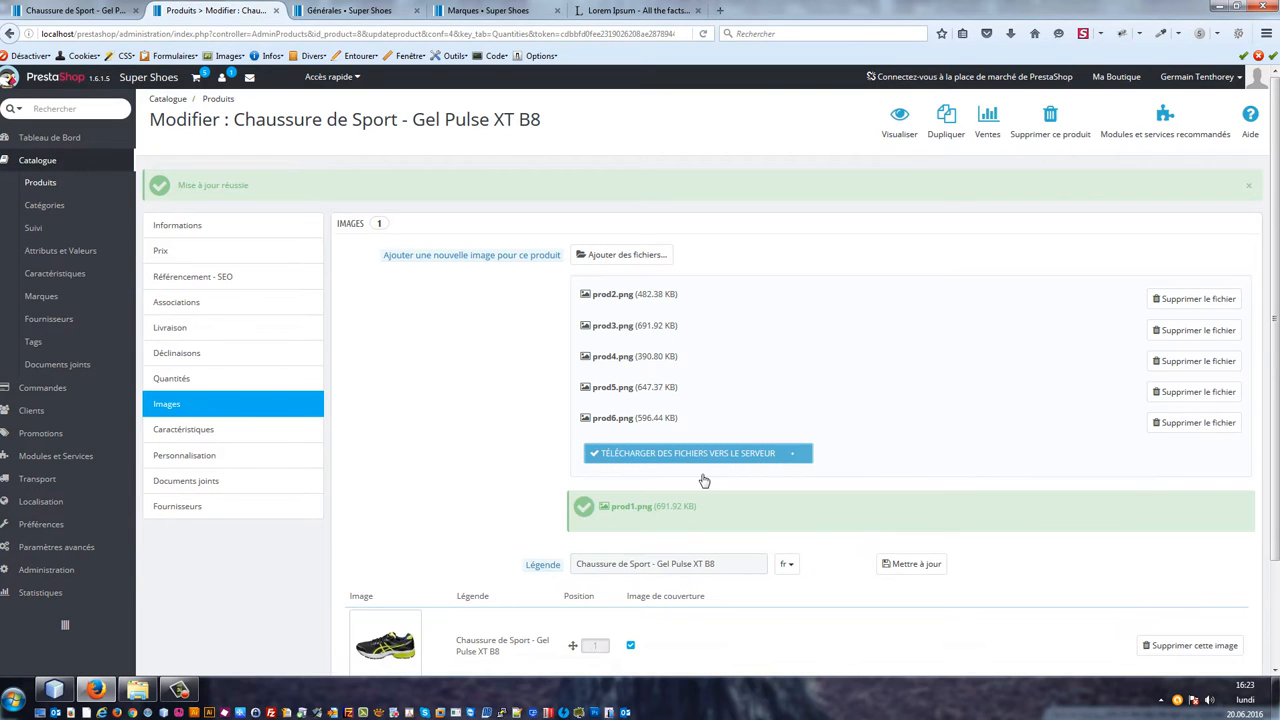
# Step: Save the product with its uploaded images and stay on the page
pyautogui.scroll(-4, 643, 480)
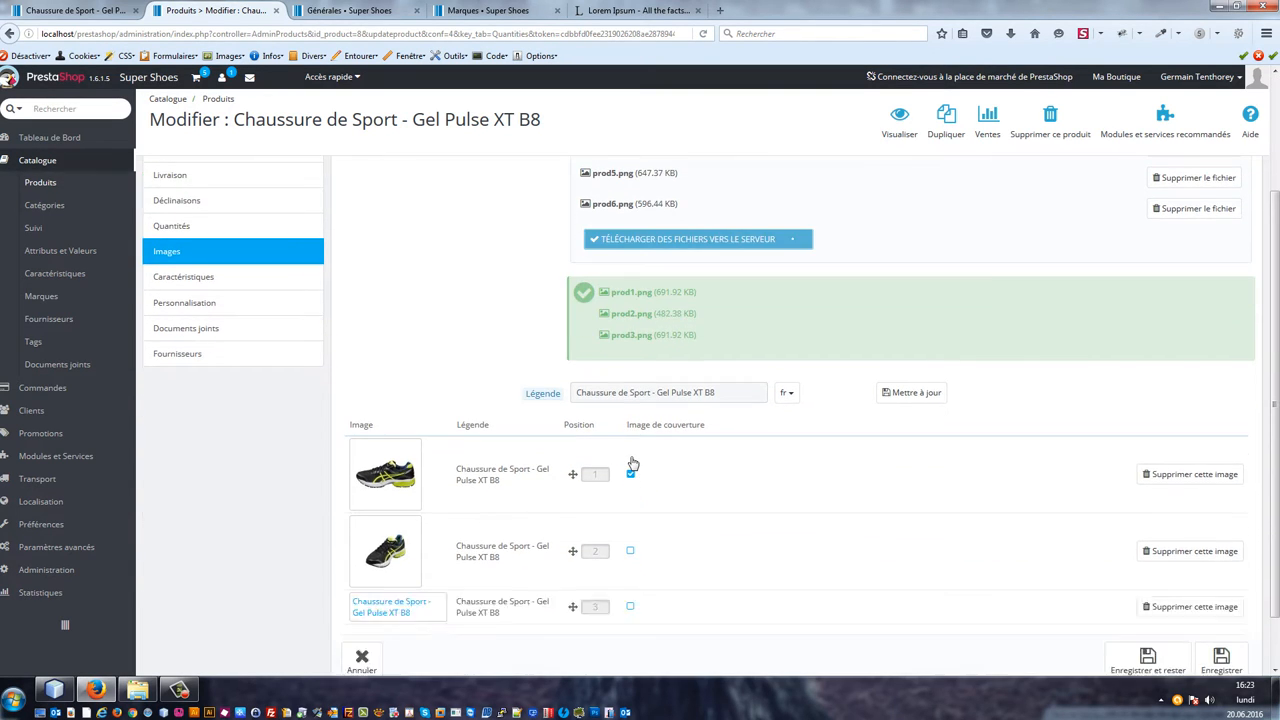
pyautogui.scroll(-2, 632, 463)
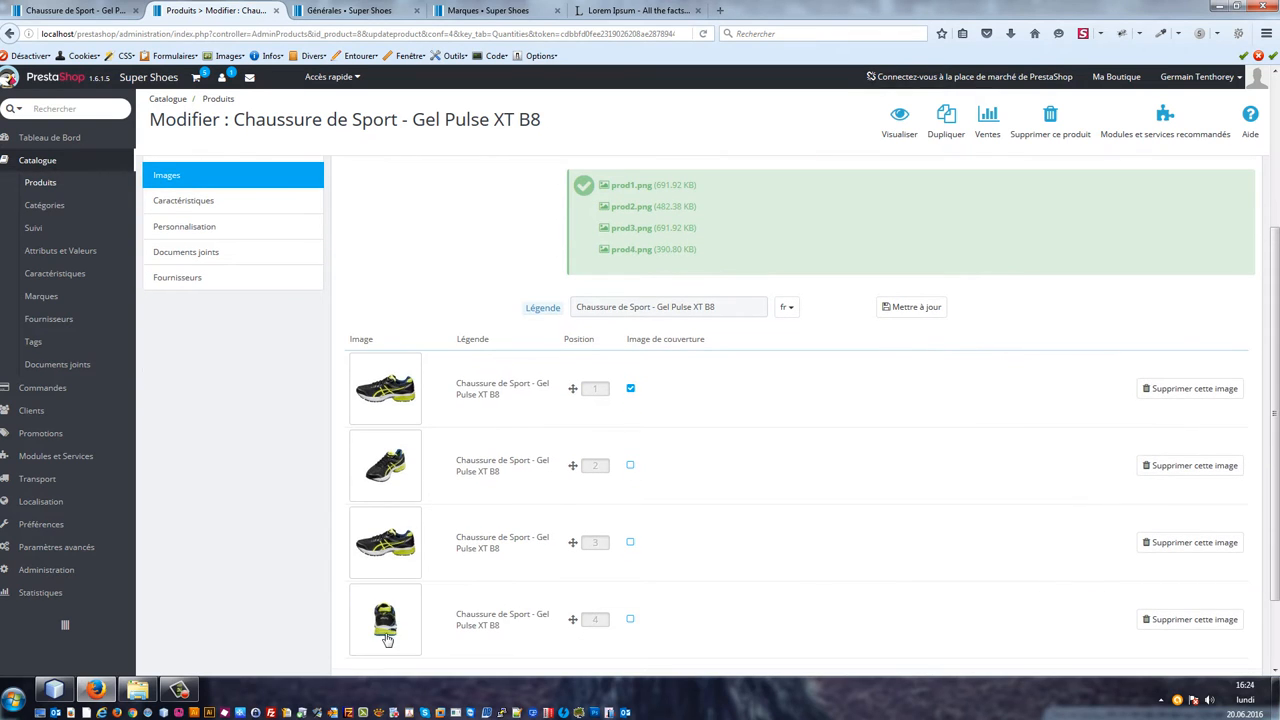
pyautogui.scroll(-1, 330, 630)
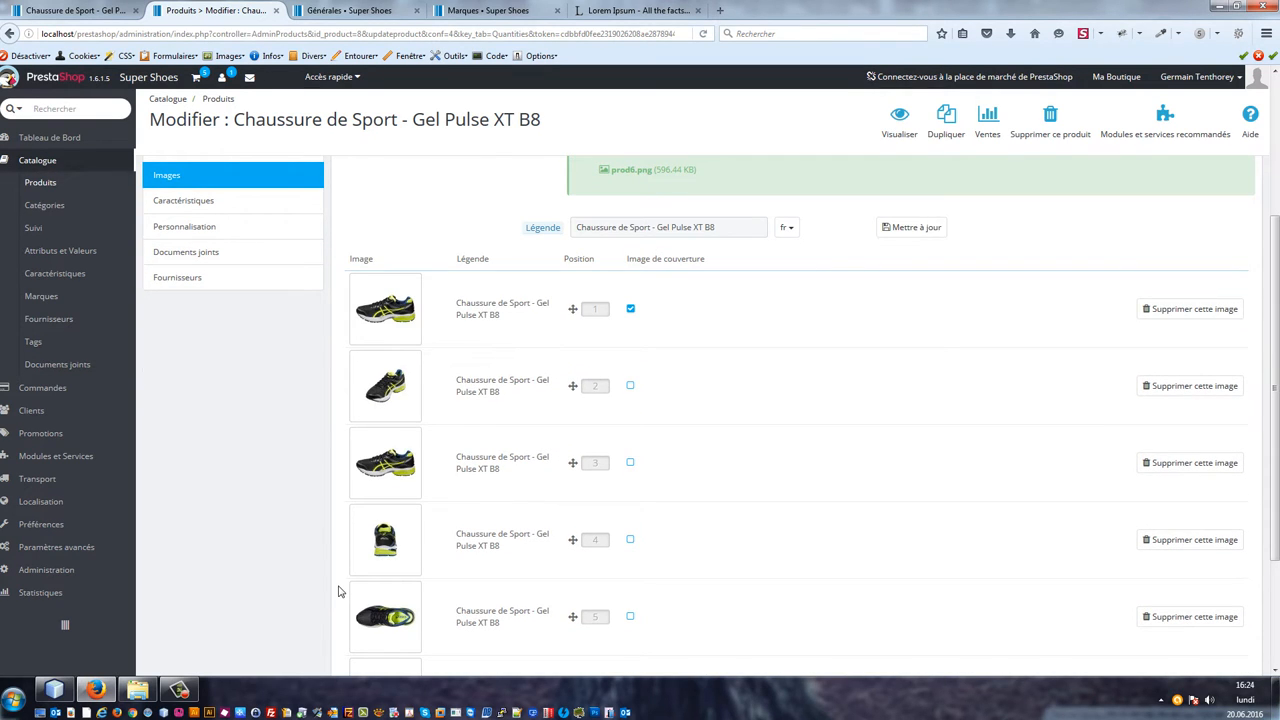
pyautogui.scroll(-3, 560, 596)
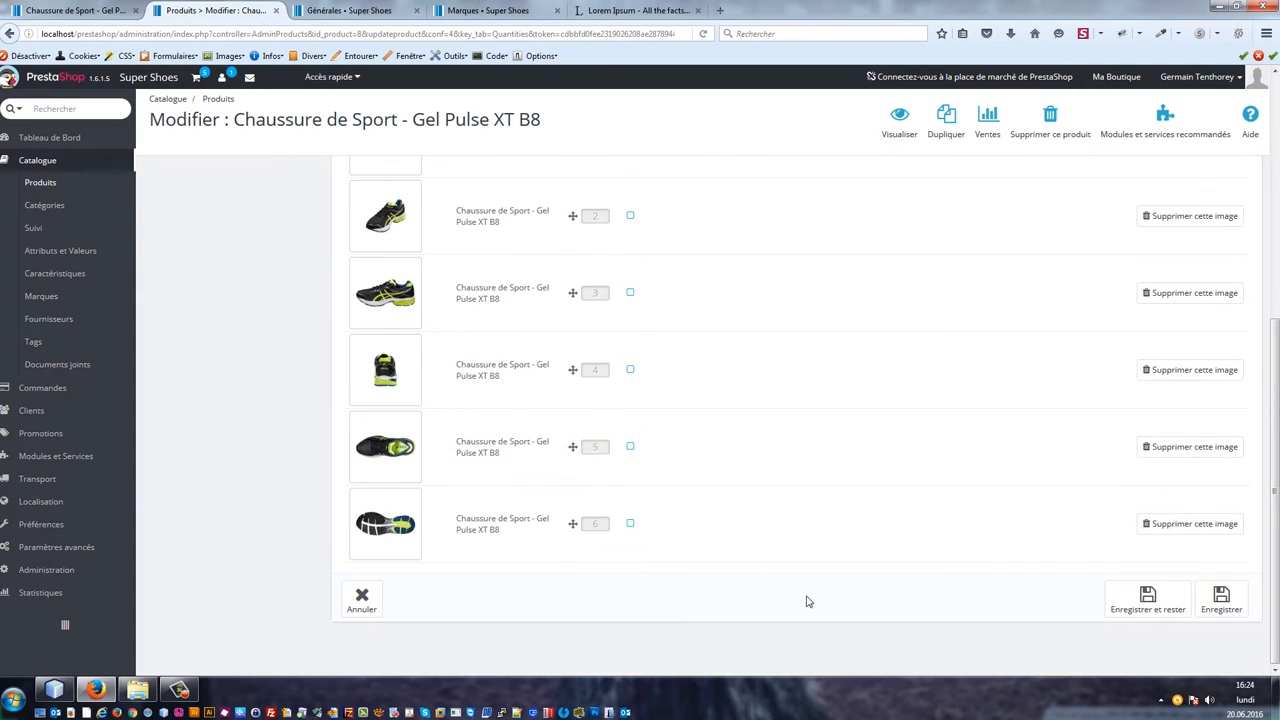
pyautogui.click(1136, 612)
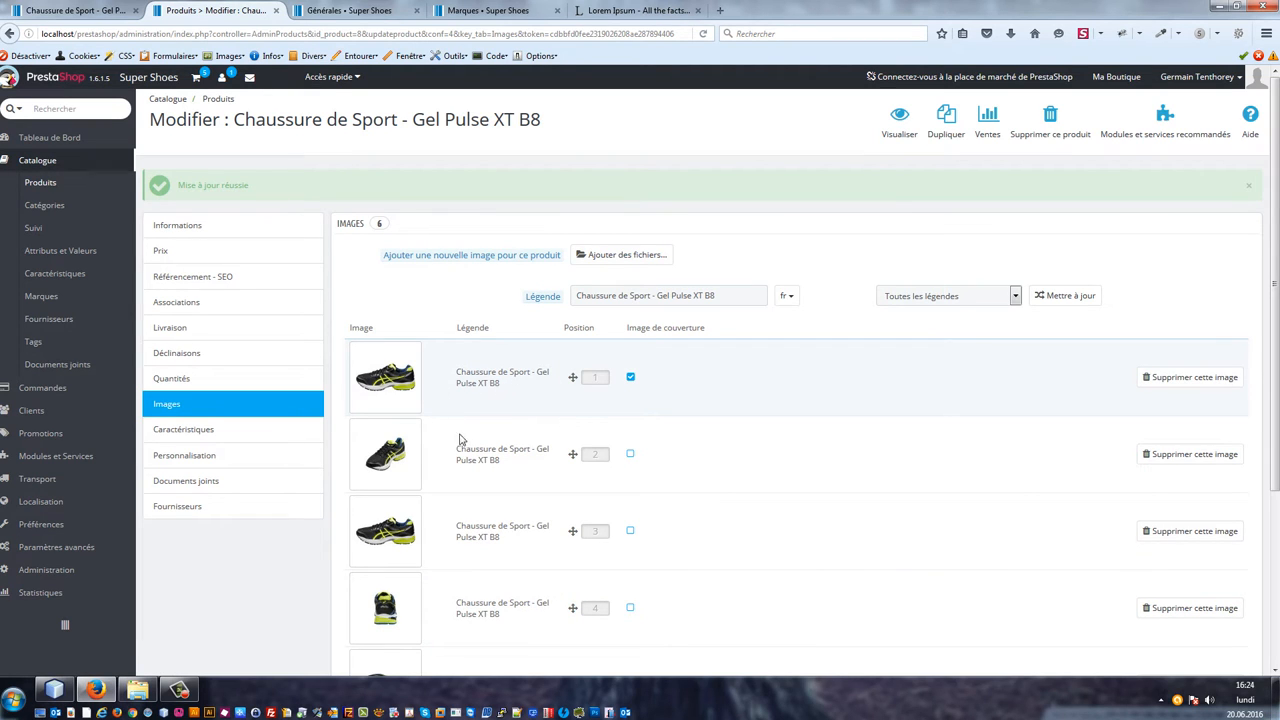
# Step: Reload the shop product page and browse through the product images in the enlarged view
pyautogui.click(97, 8)
pyautogui.press('F5')
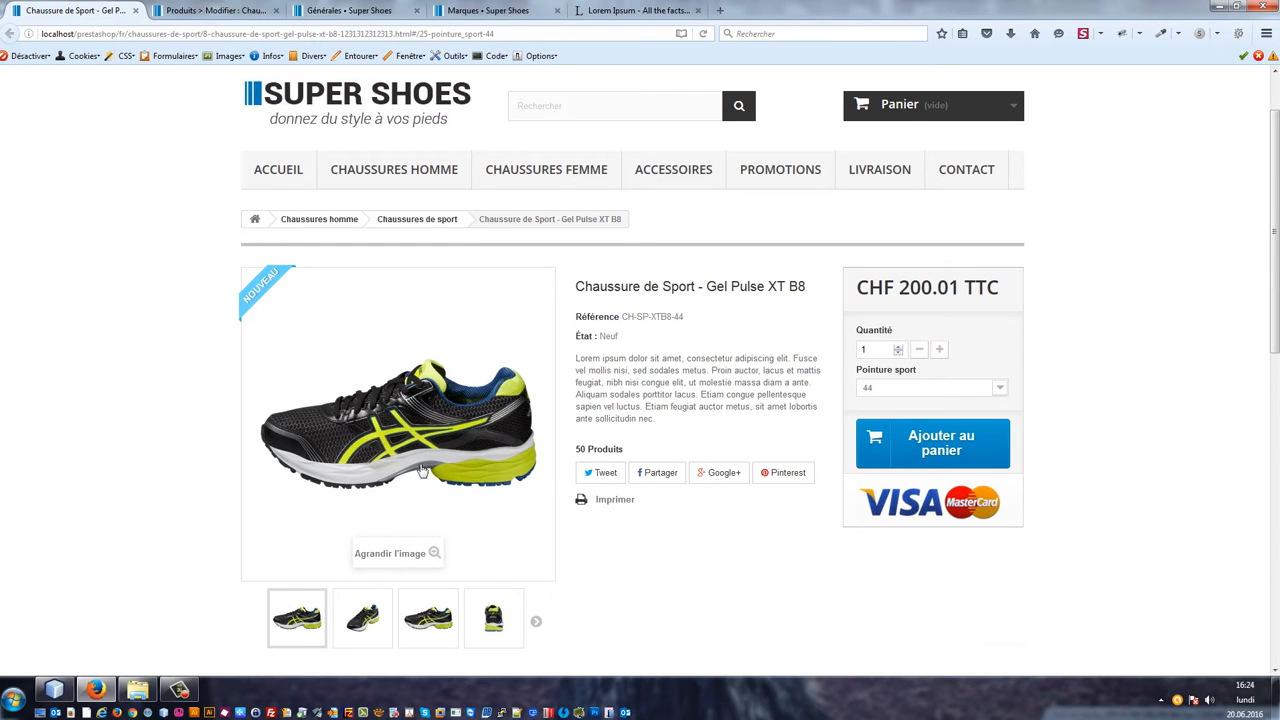
pyautogui.click(424, 410)
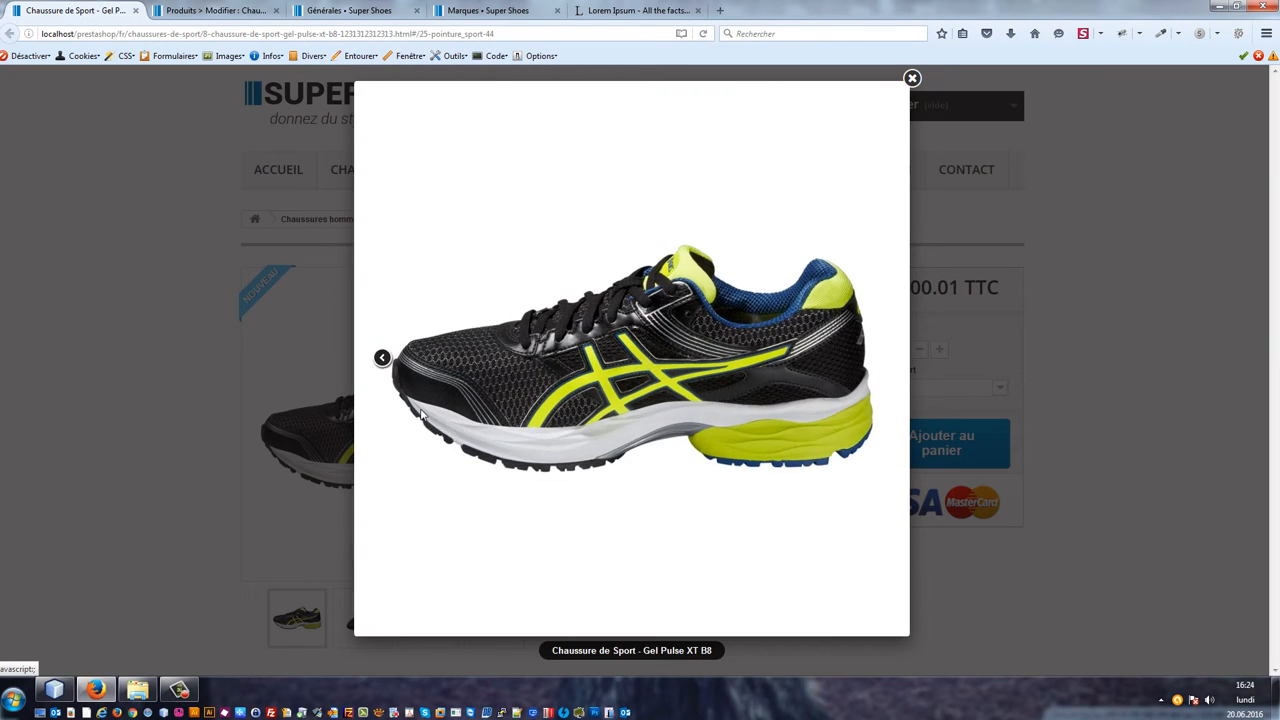
pyautogui.click(421, 414)
pyautogui.click(421, 414)
pyautogui.click(421, 414)
pyautogui.click(421, 414)
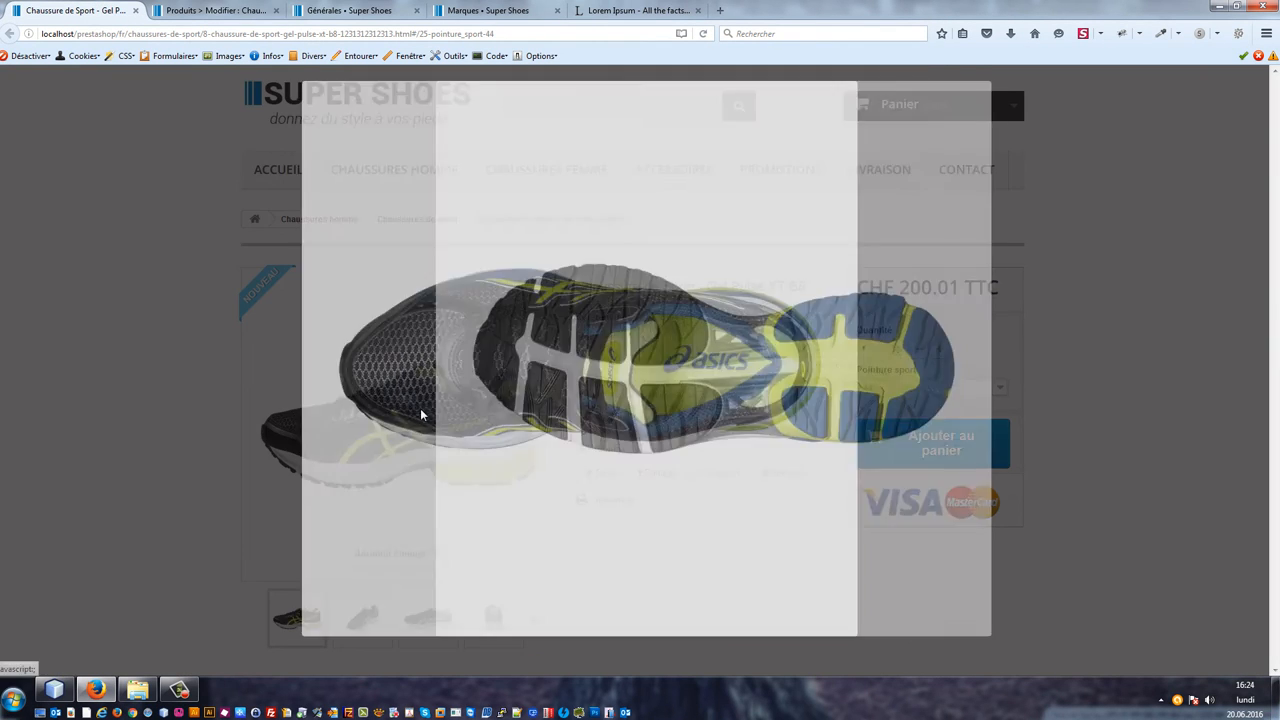
pyautogui.click(421, 414)
pyautogui.click(421, 414)
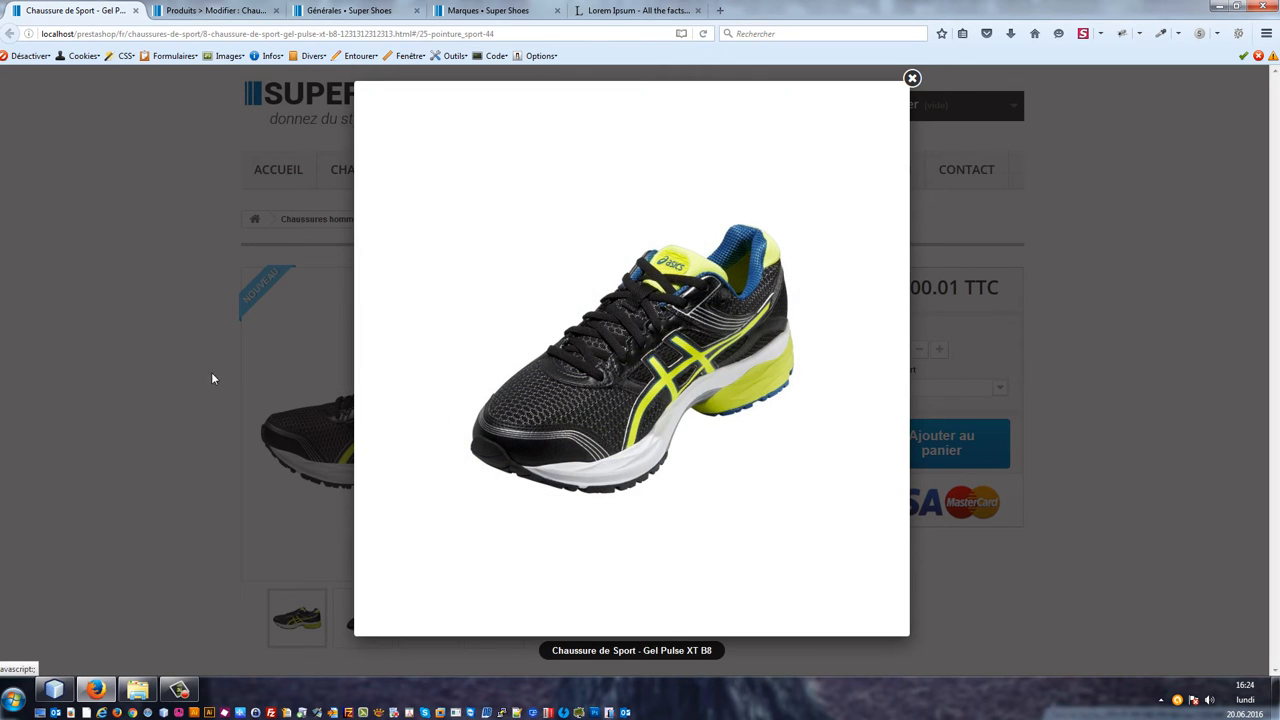
pyautogui.click(243, 337)
pyautogui.scroll(-2, 514, 317)
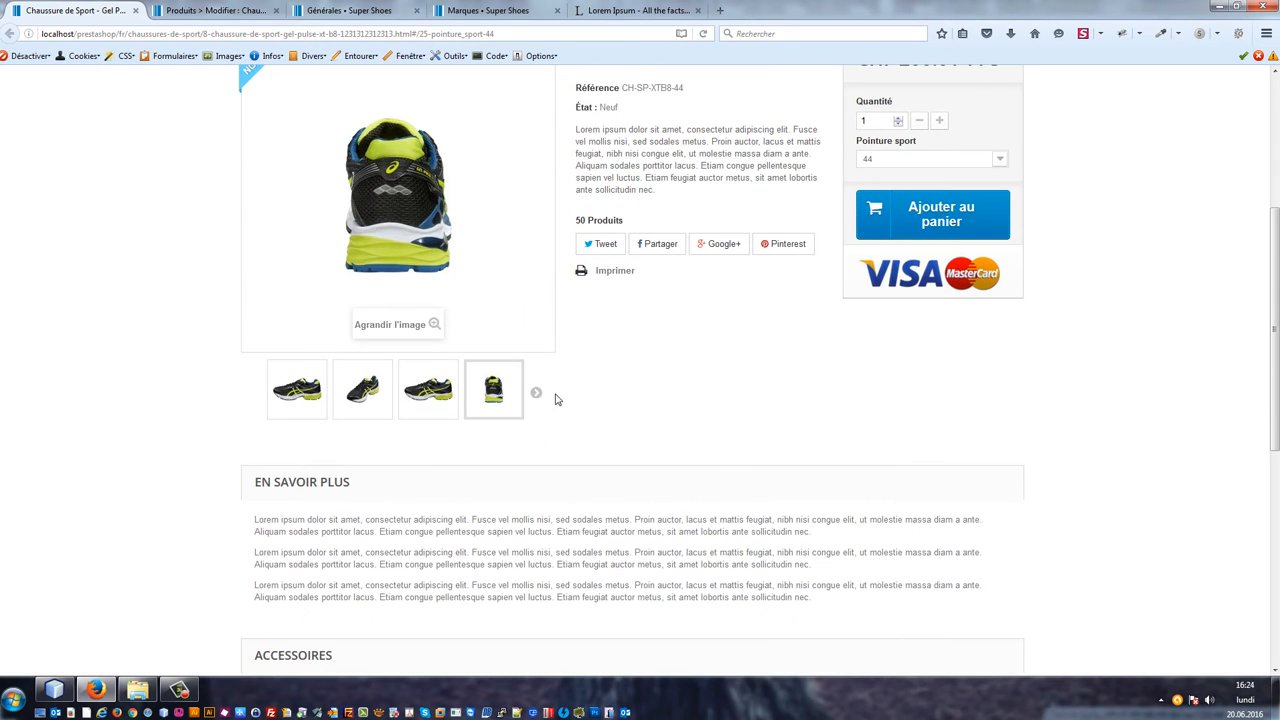
pyautogui.scroll(2, 557, 397)
pyautogui.scroll(1, 578, 361)
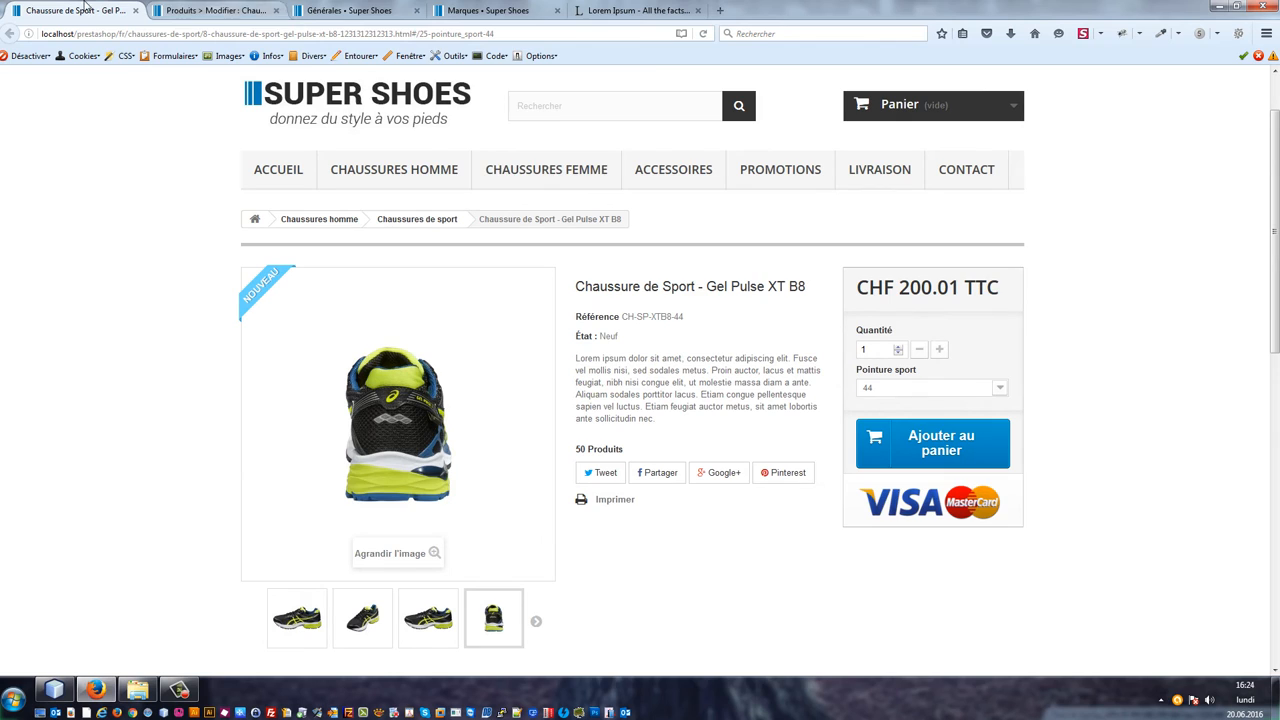
# Step: Open the Caractéristiques page in a new tab and open the form to add a new feature
pyautogui.click(207, 9)
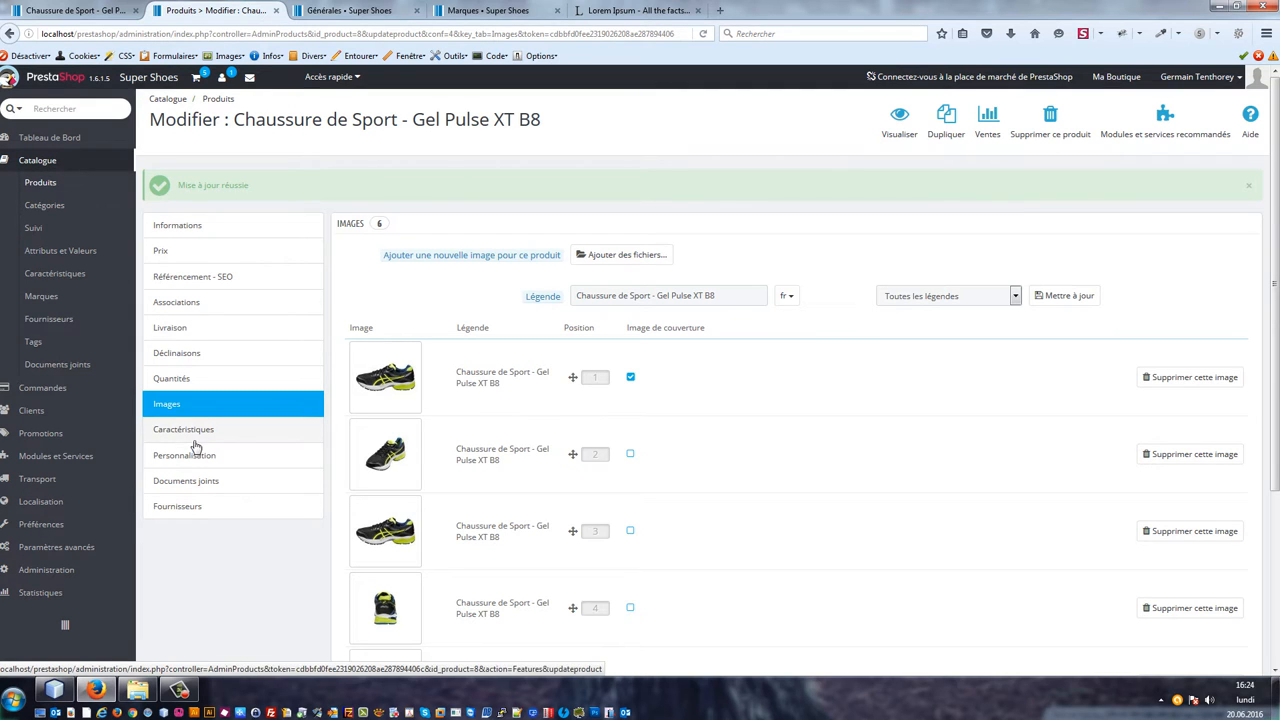
pyautogui.rightClick(82, 279)
pyautogui.click(115, 289)
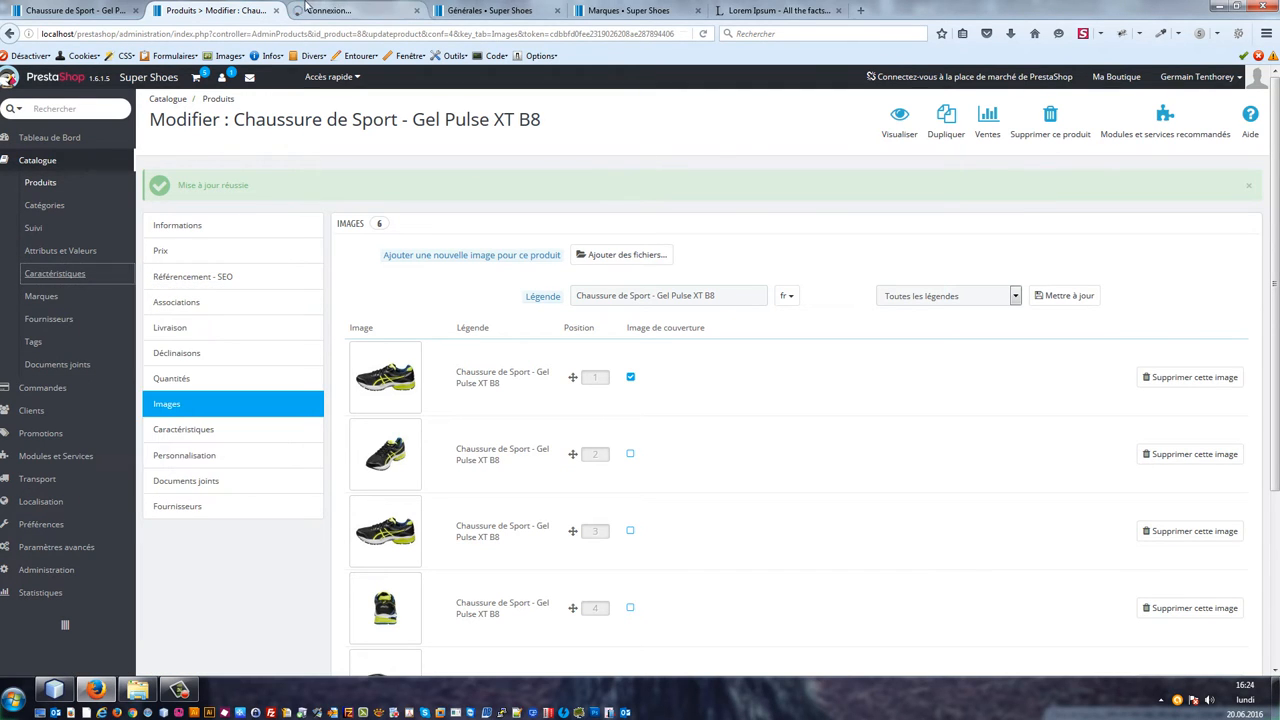
pyautogui.click(318, 9)
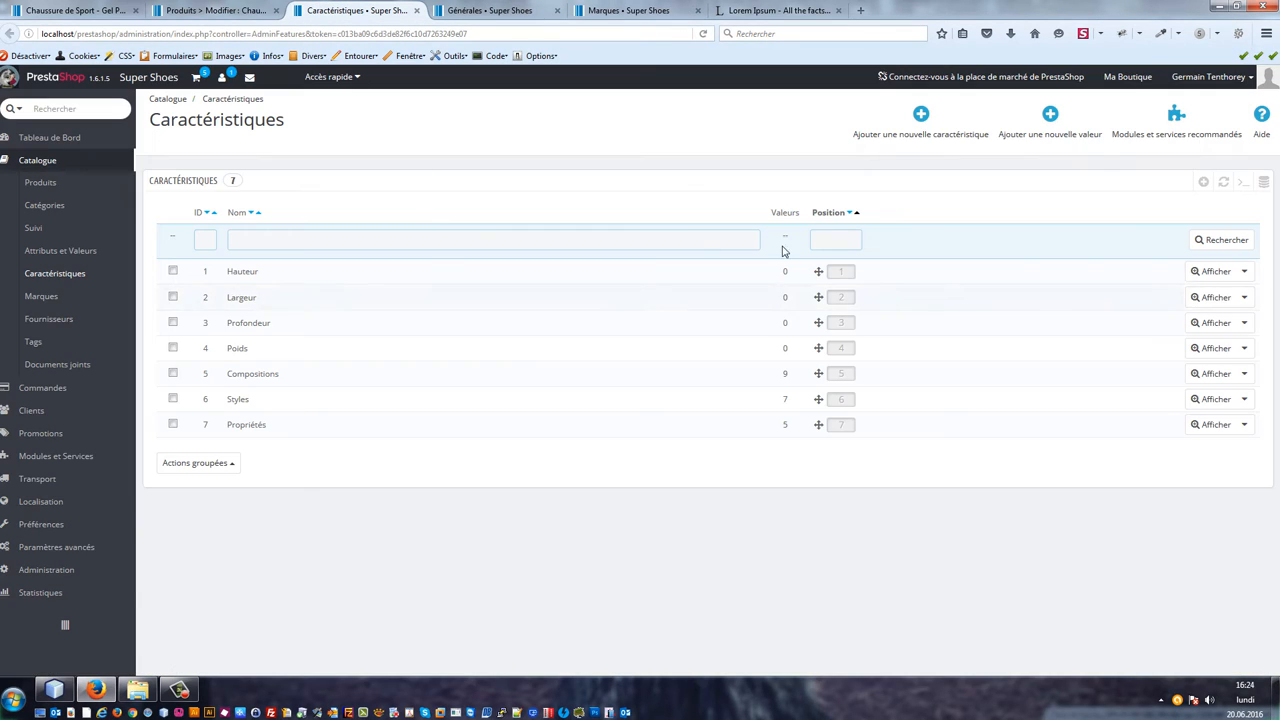
pyautogui.click(1206, 182)
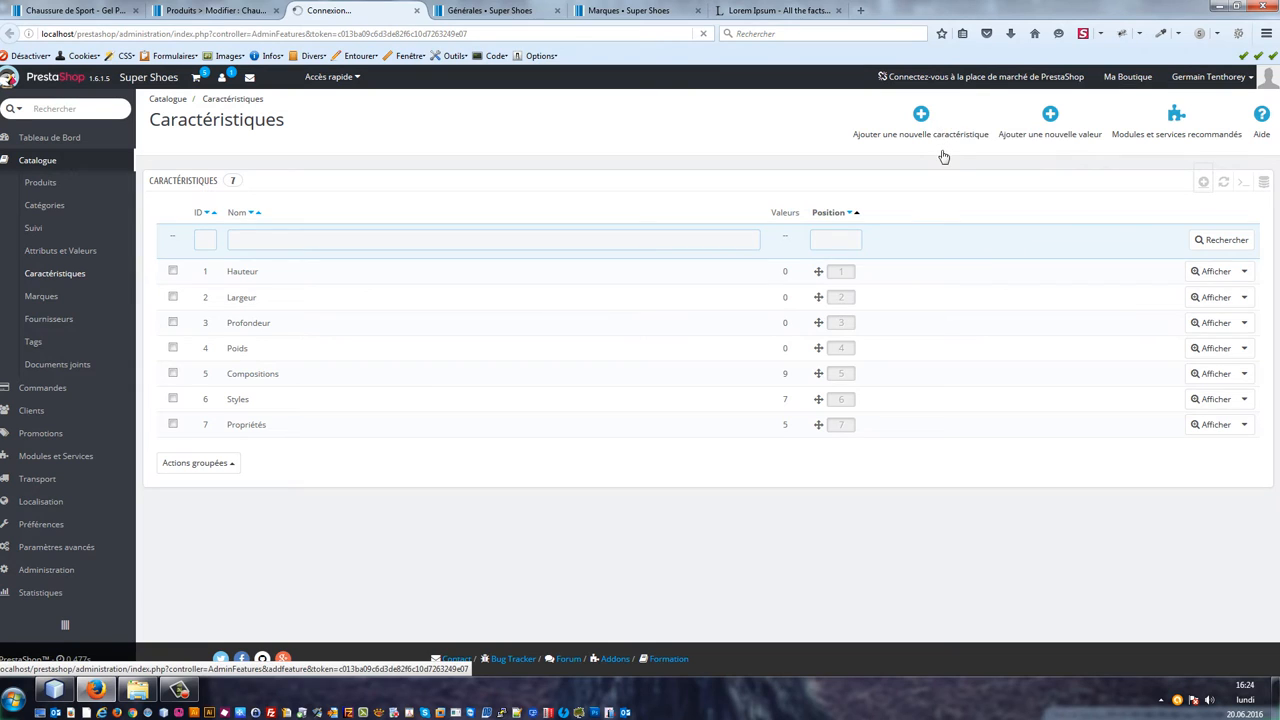
pyautogui.click(572, 216)
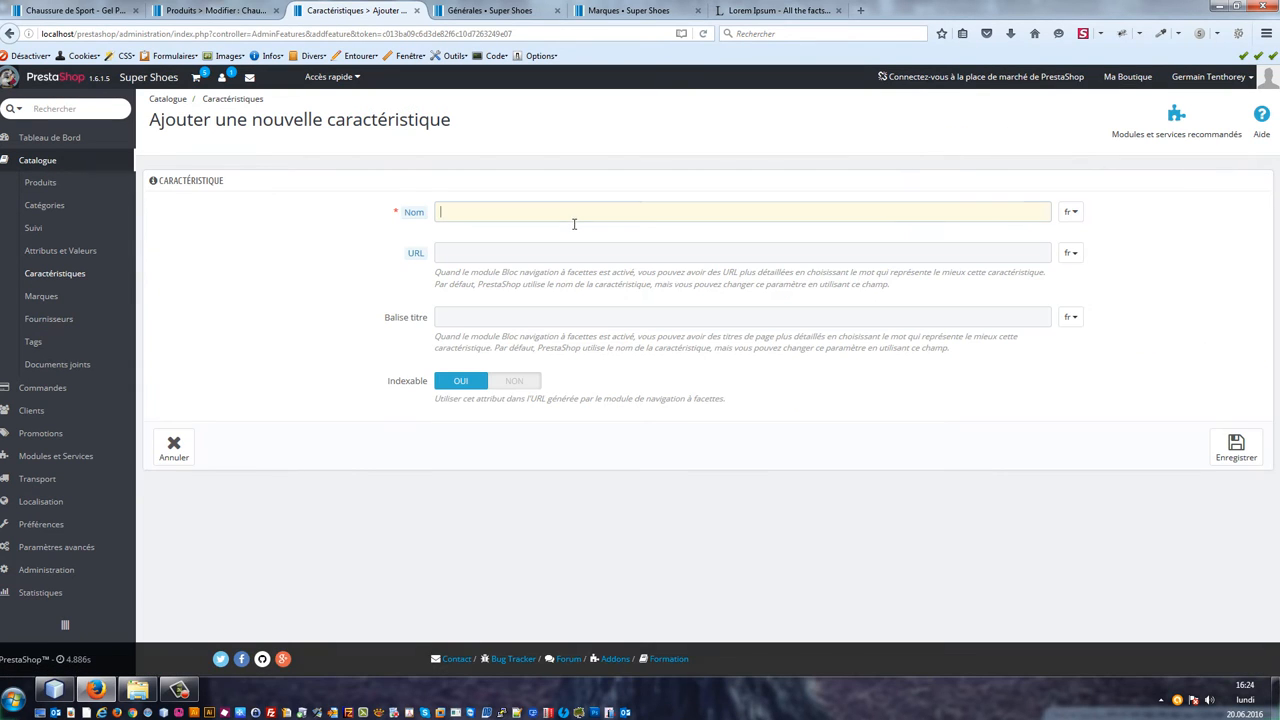
# Step: Create a new product feature named Amorti and save it
pyautogui.write('Am')
pyautogui.press('BackSpace')
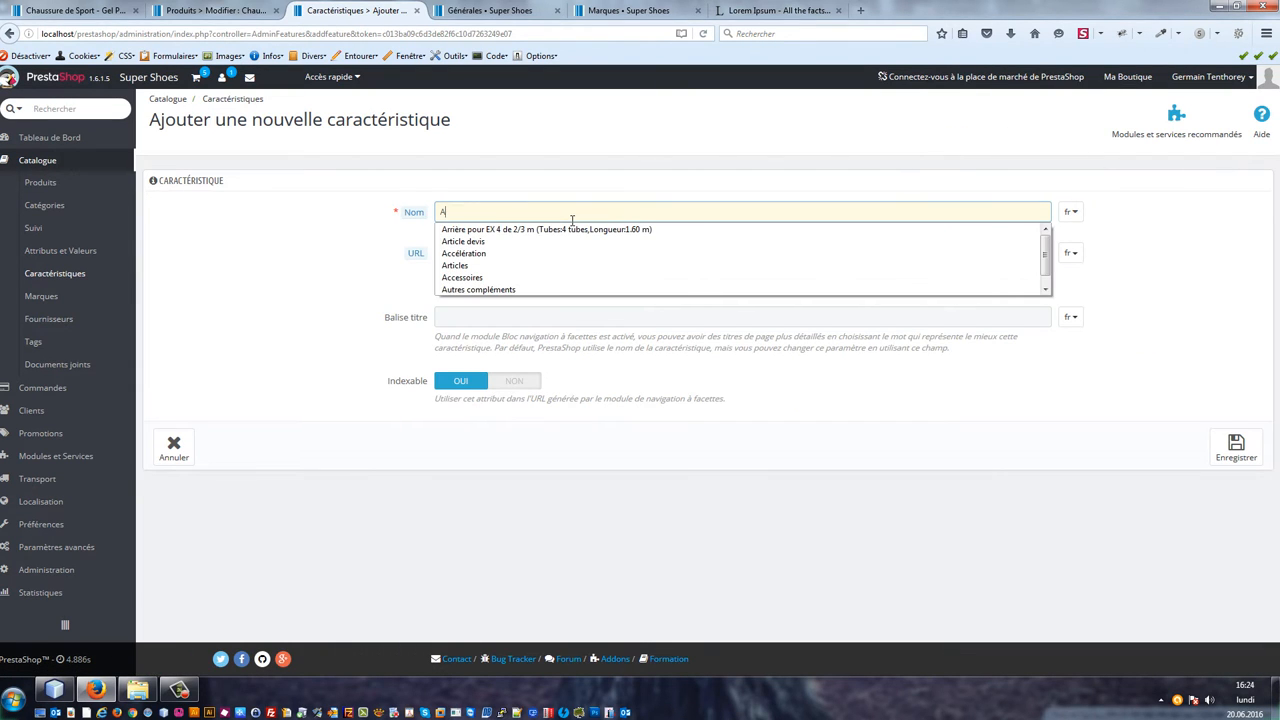
pyautogui.write('morti')
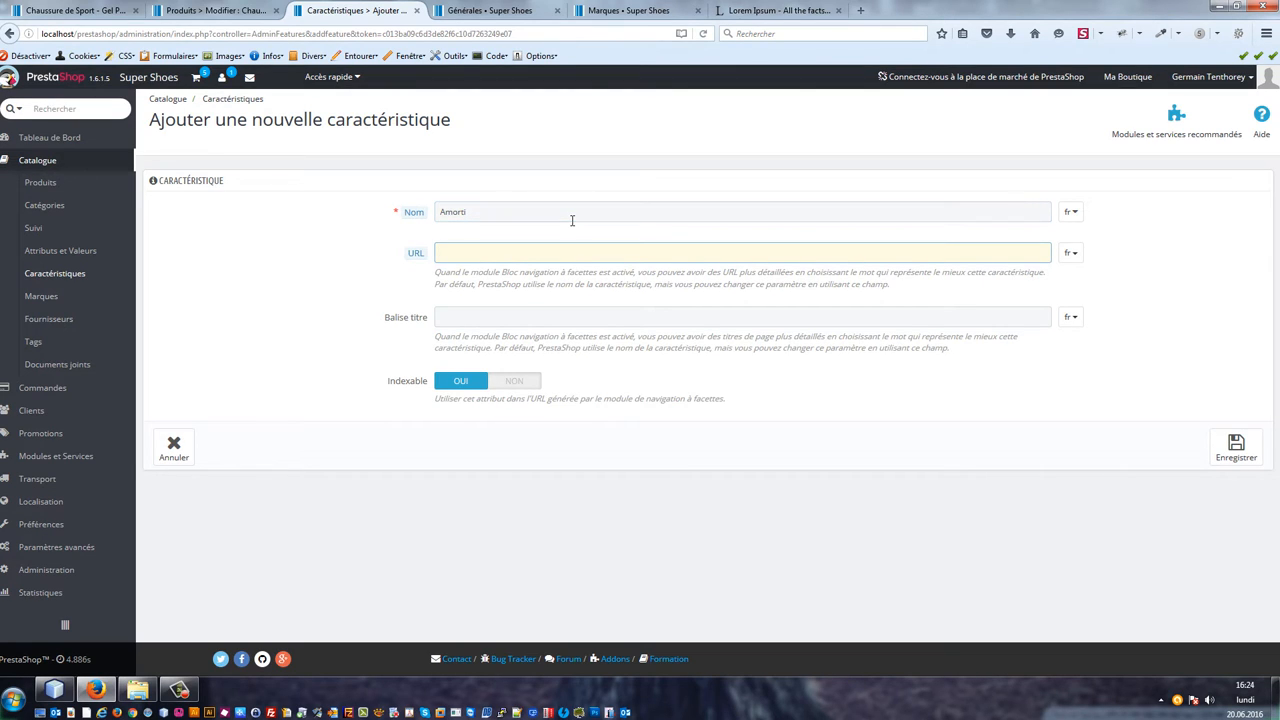
pyautogui.click(1257, 455)
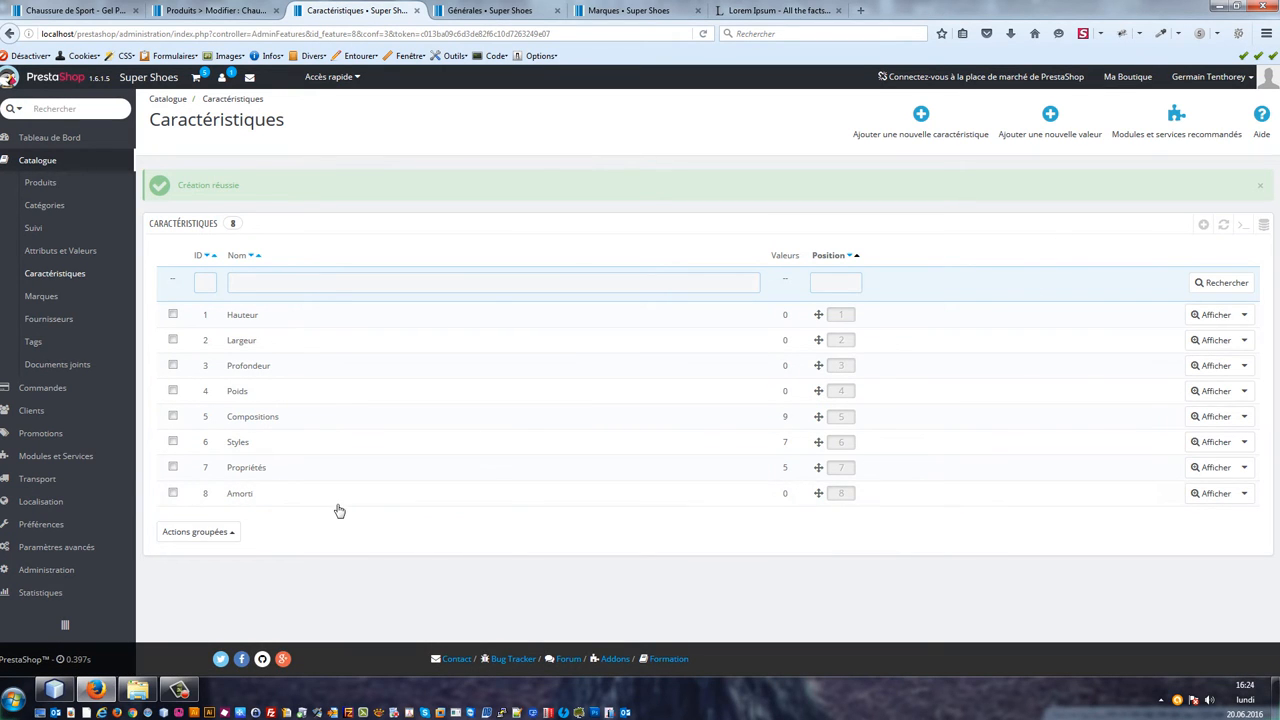
# Step: Open the Amorti feature and add the value Gel, saving and starting another value
pyautogui.click(337, 500)
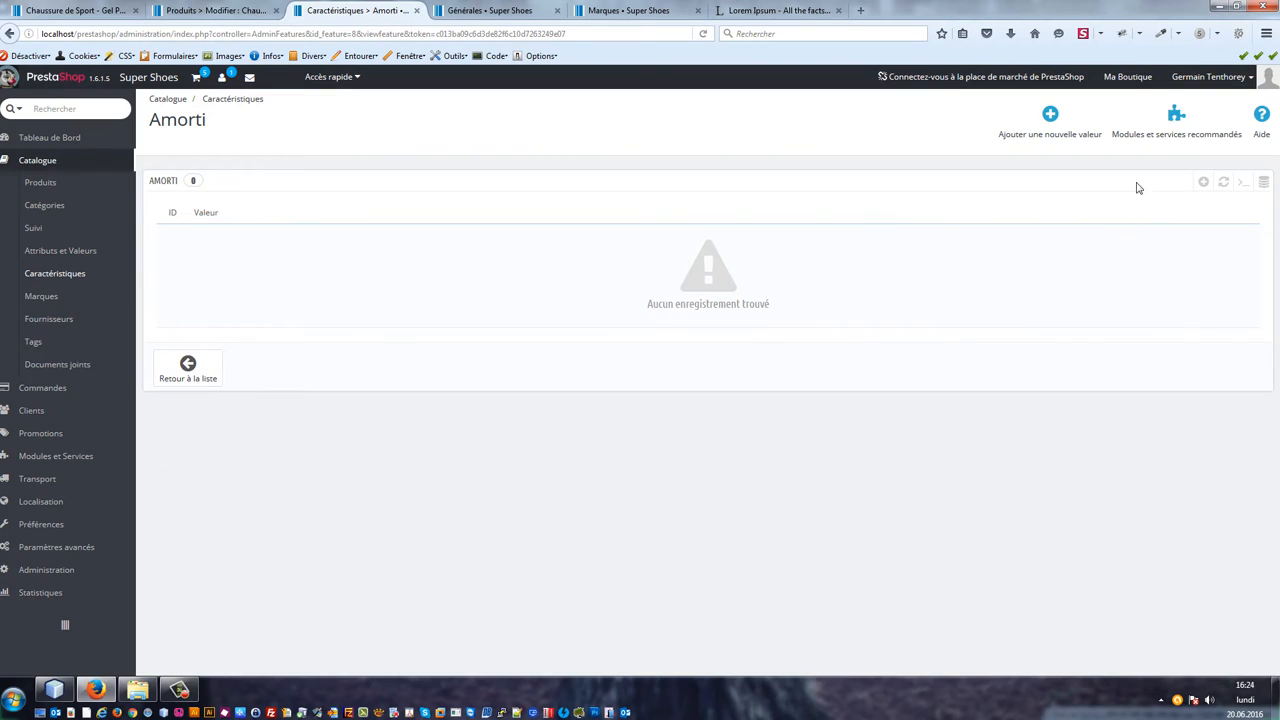
pyautogui.click(1040, 117)
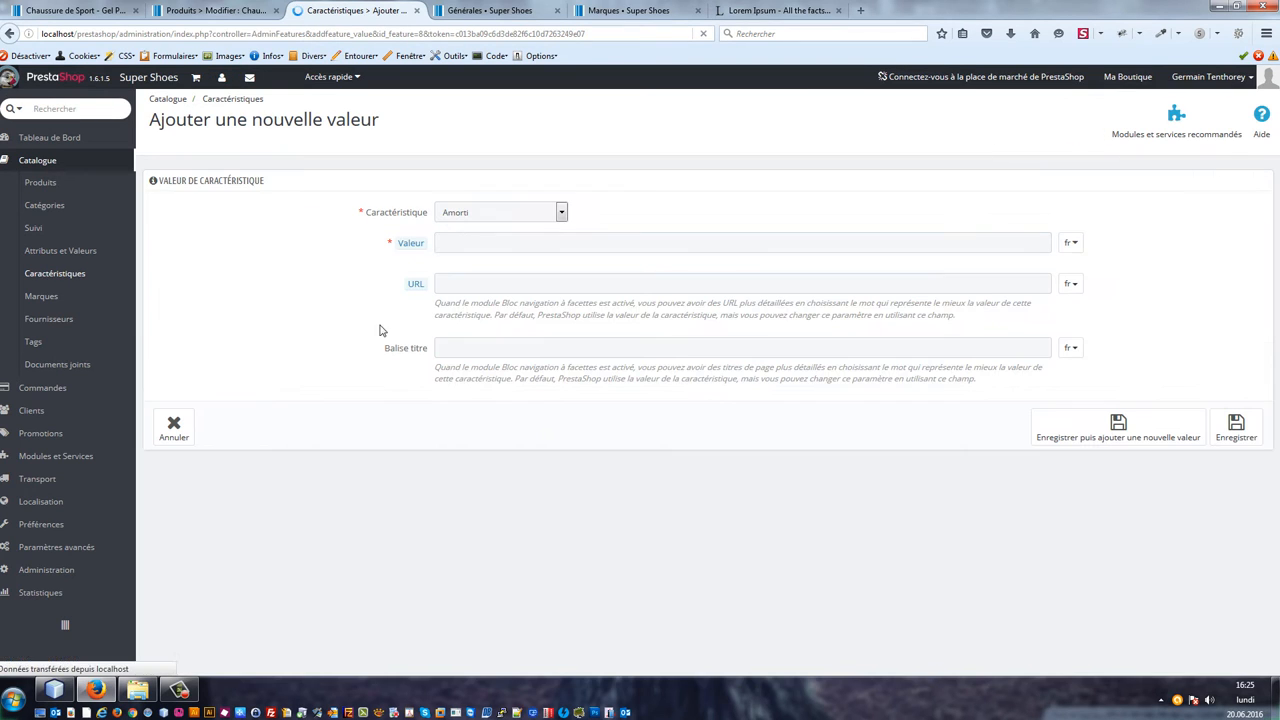
pyautogui.click(496, 247)
pyautogui.write('Gel')
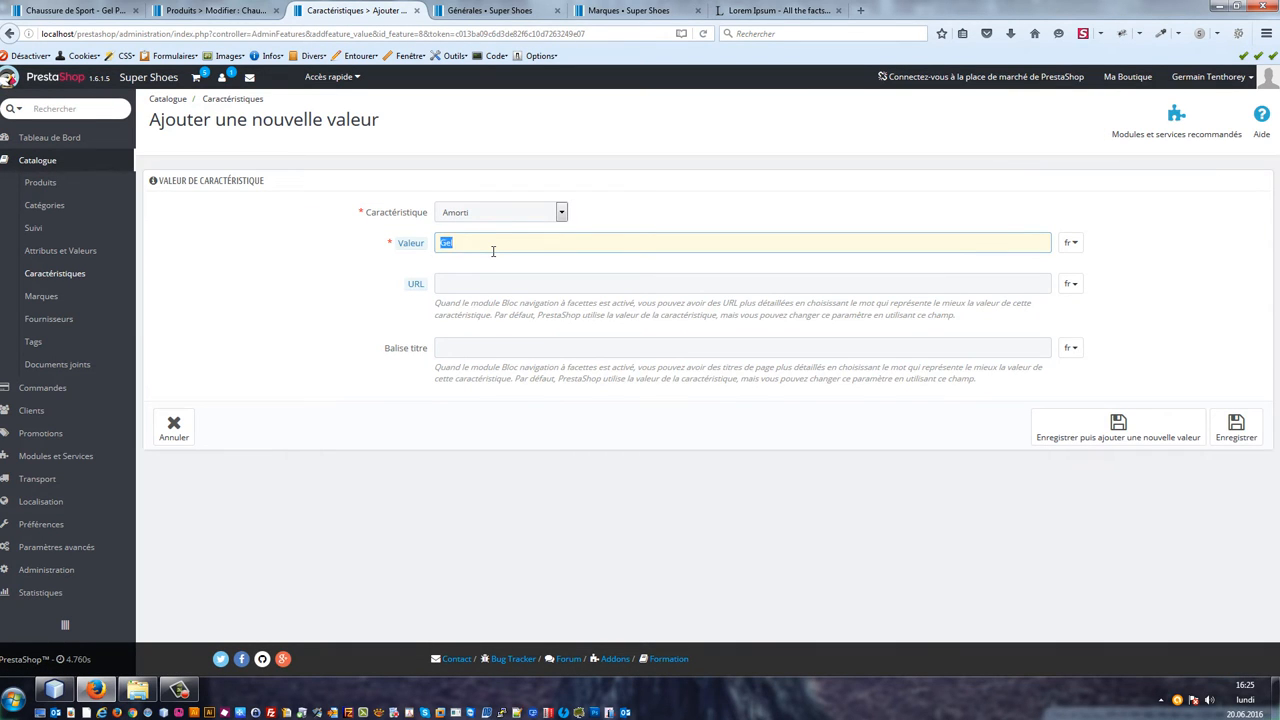
pyautogui.click(1107, 447)
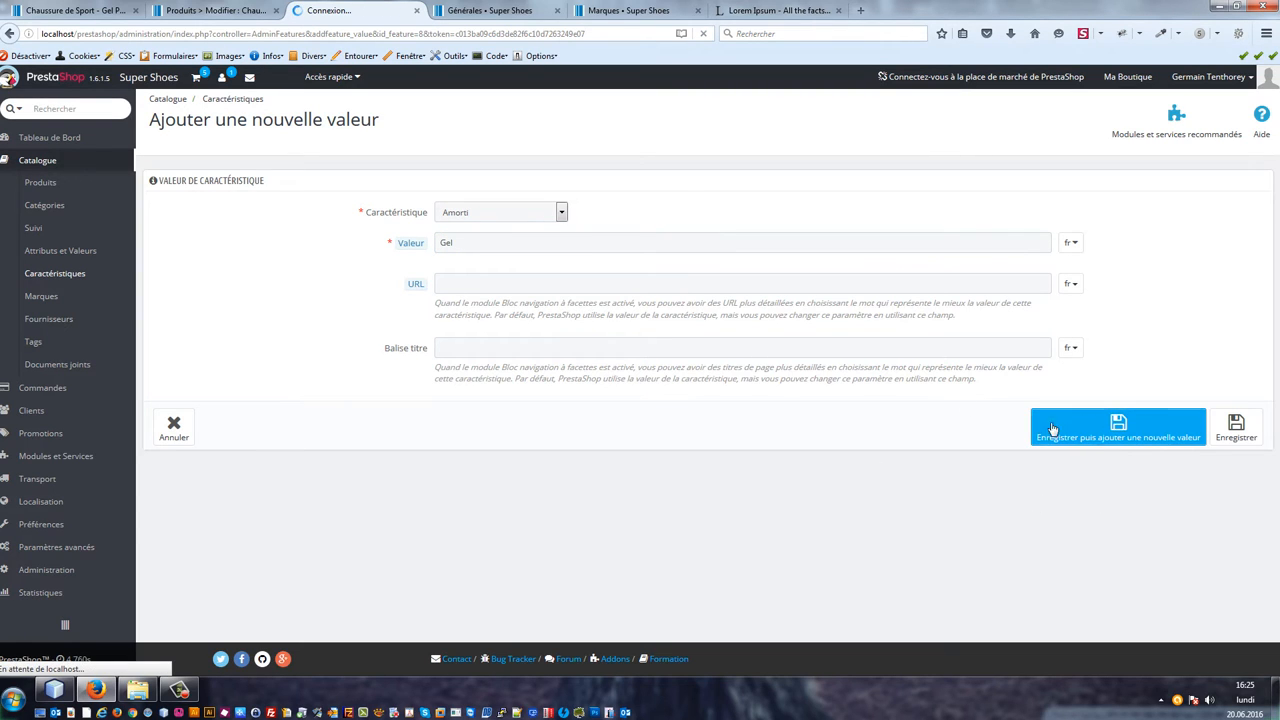
# Step: Add the value Air to the Amorti feature and save it
pyautogui.click(474, 250)
pyautogui.write('A')
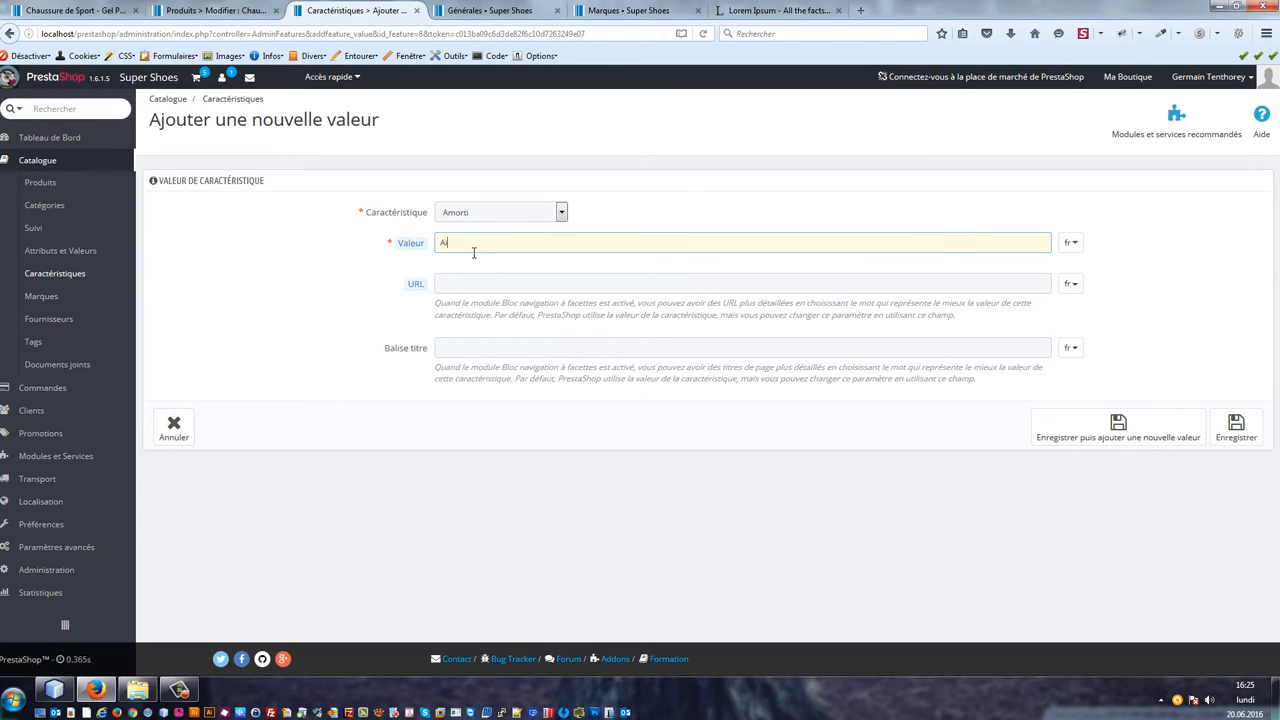
pyautogui.write('ir')
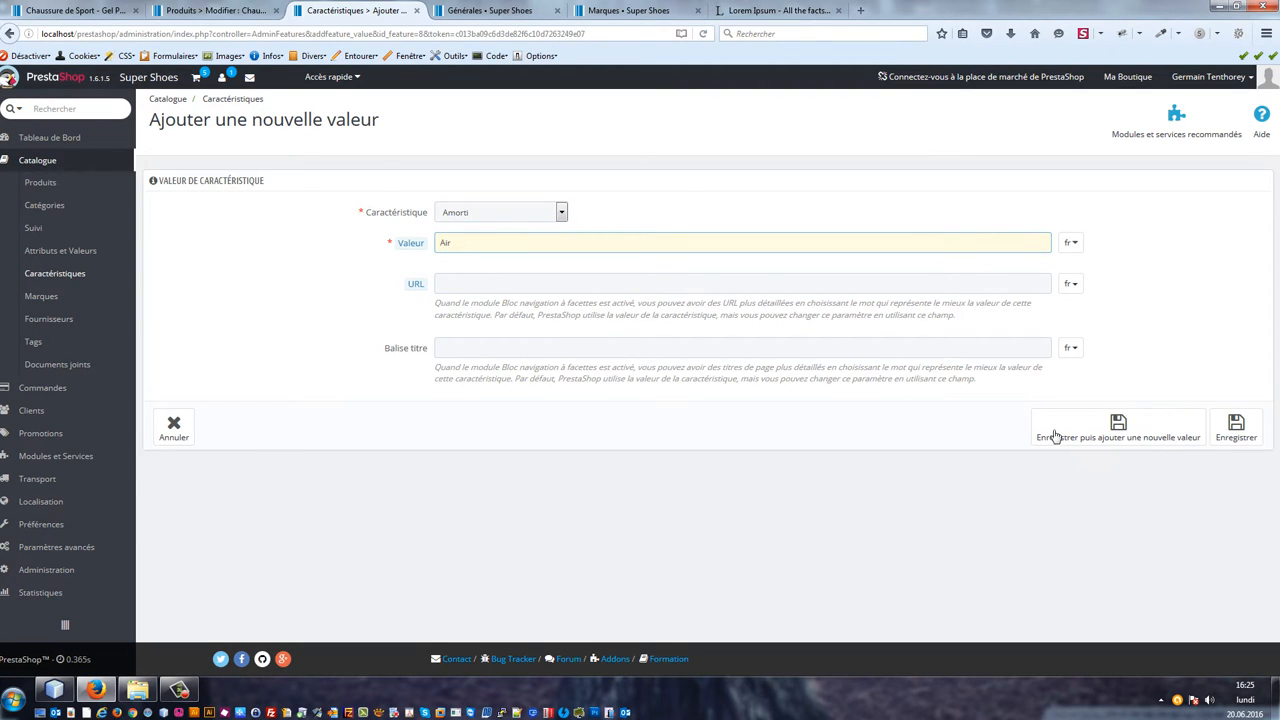
pyautogui.click(1224, 440)
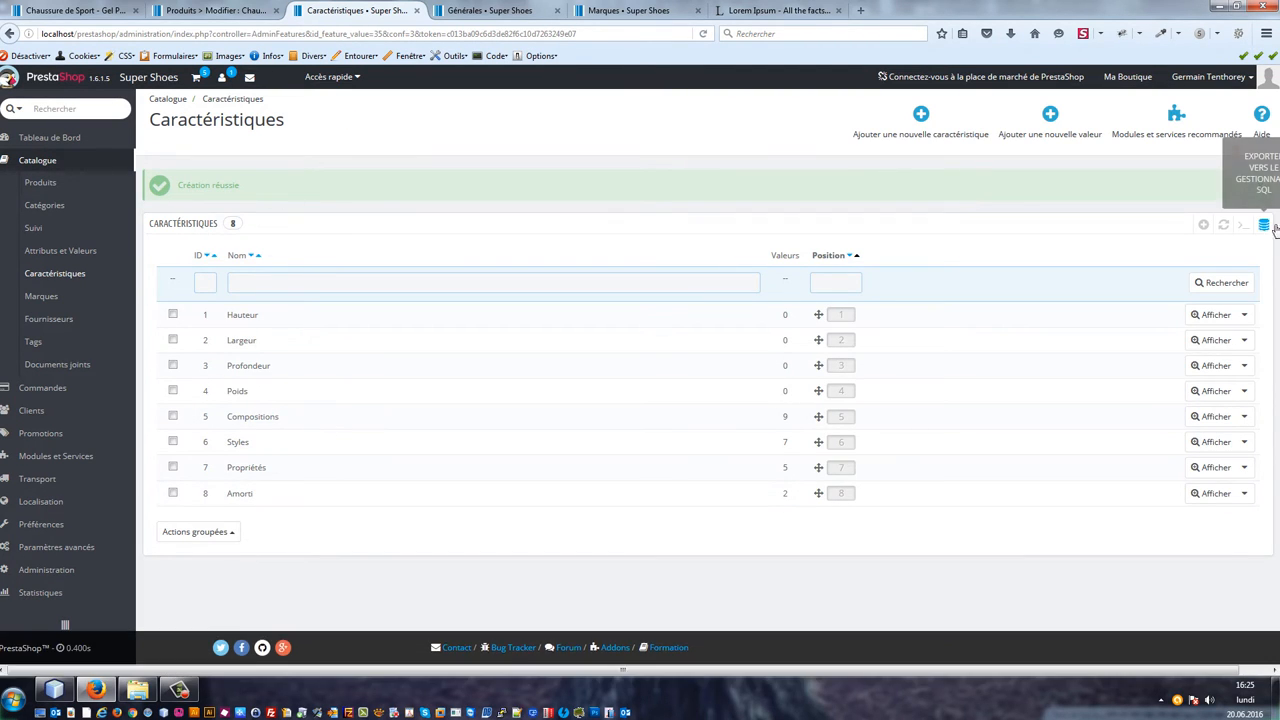
pyautogui.click(1204, 228)
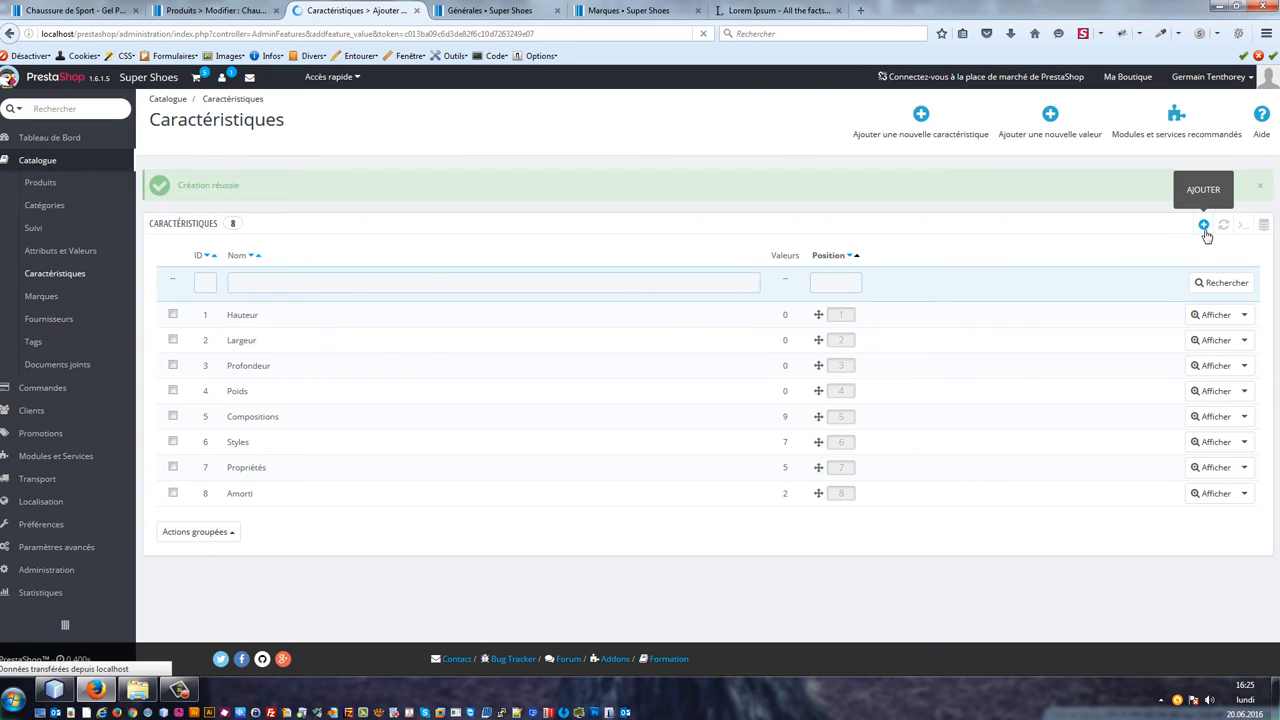
pyautogui.click(506, 242)
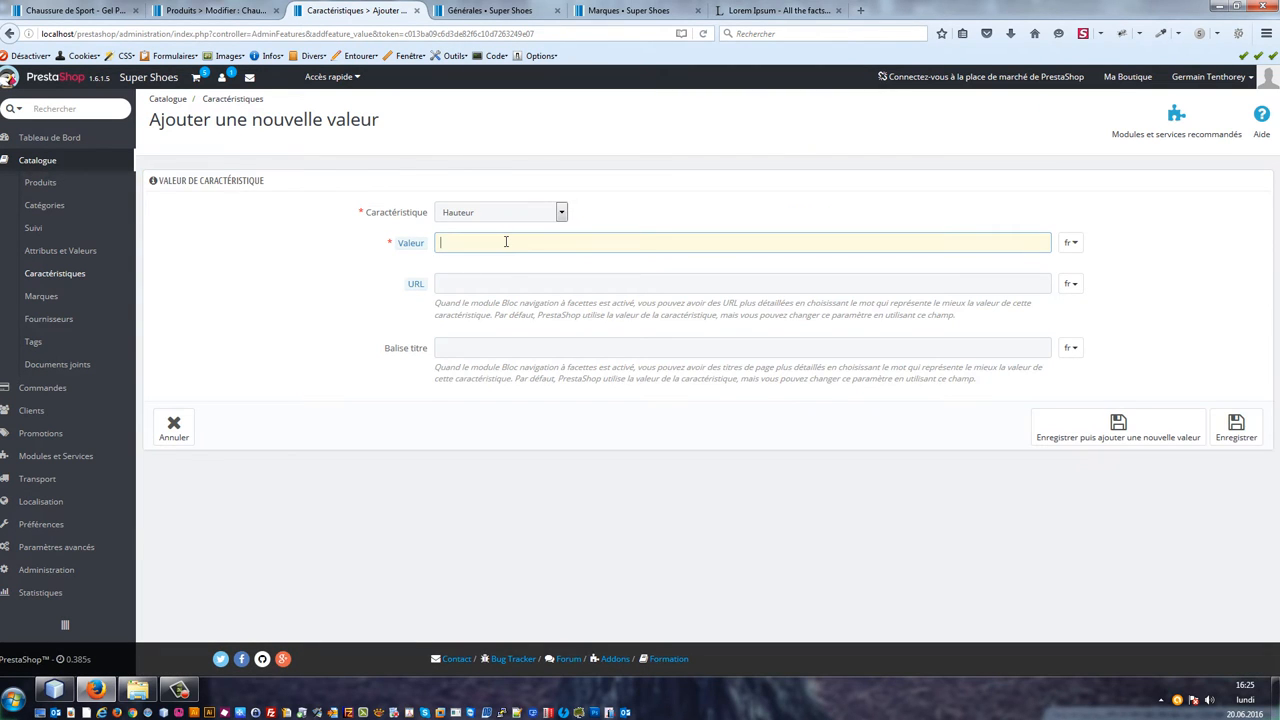
pyautogui.click(174, 427)
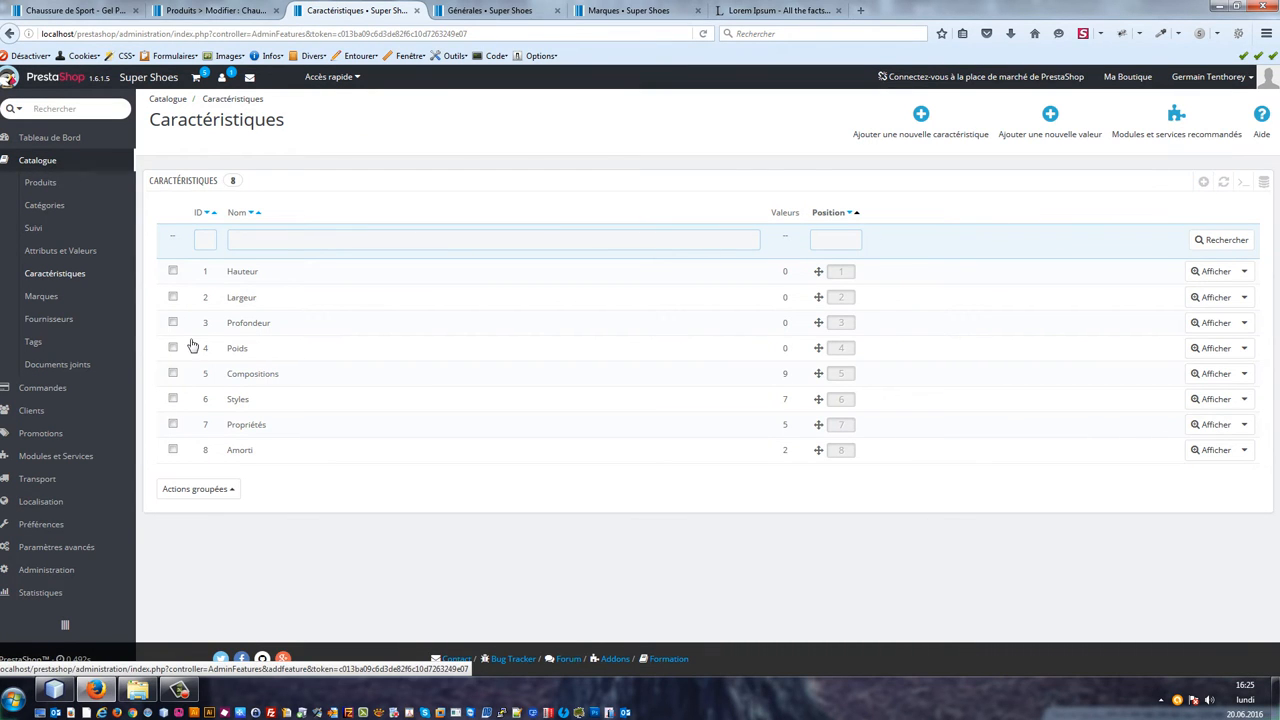
pyautogui.click(63, 275)
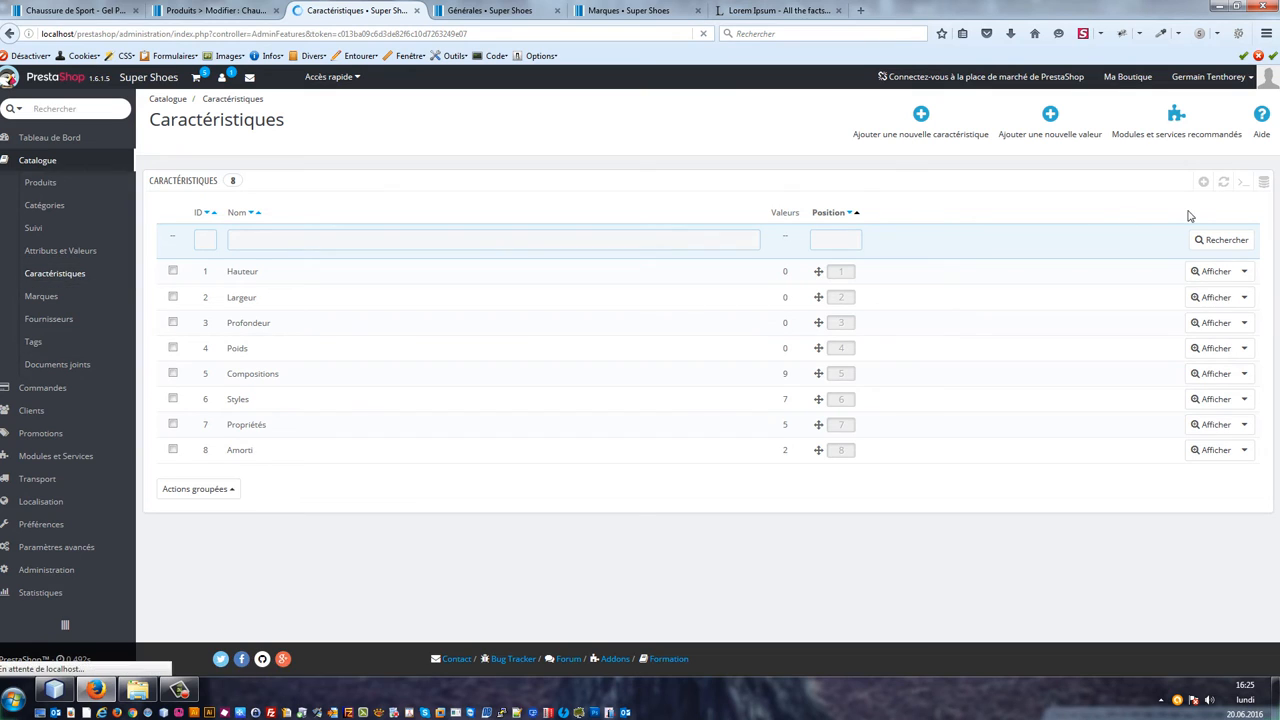
# Step: Create a new product feature named Durée de vie and save it
pyautogui.click(1206, 184)
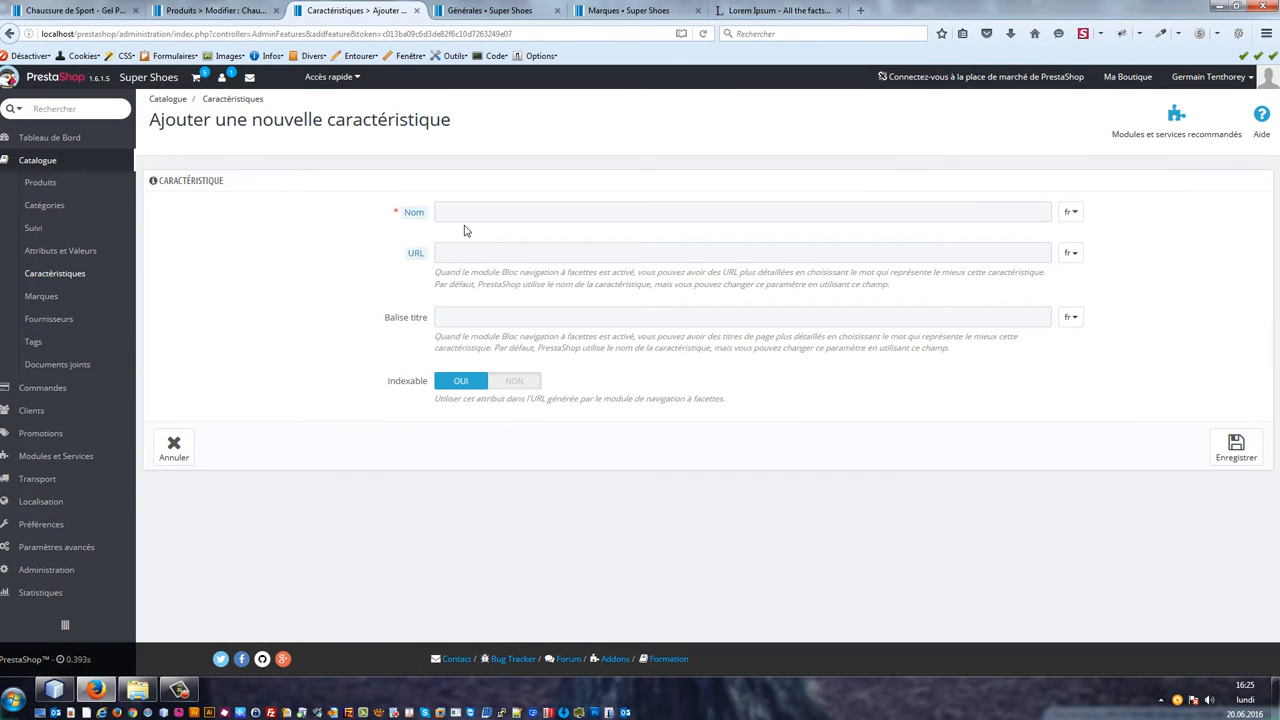
pyautogui.click(488, 213)
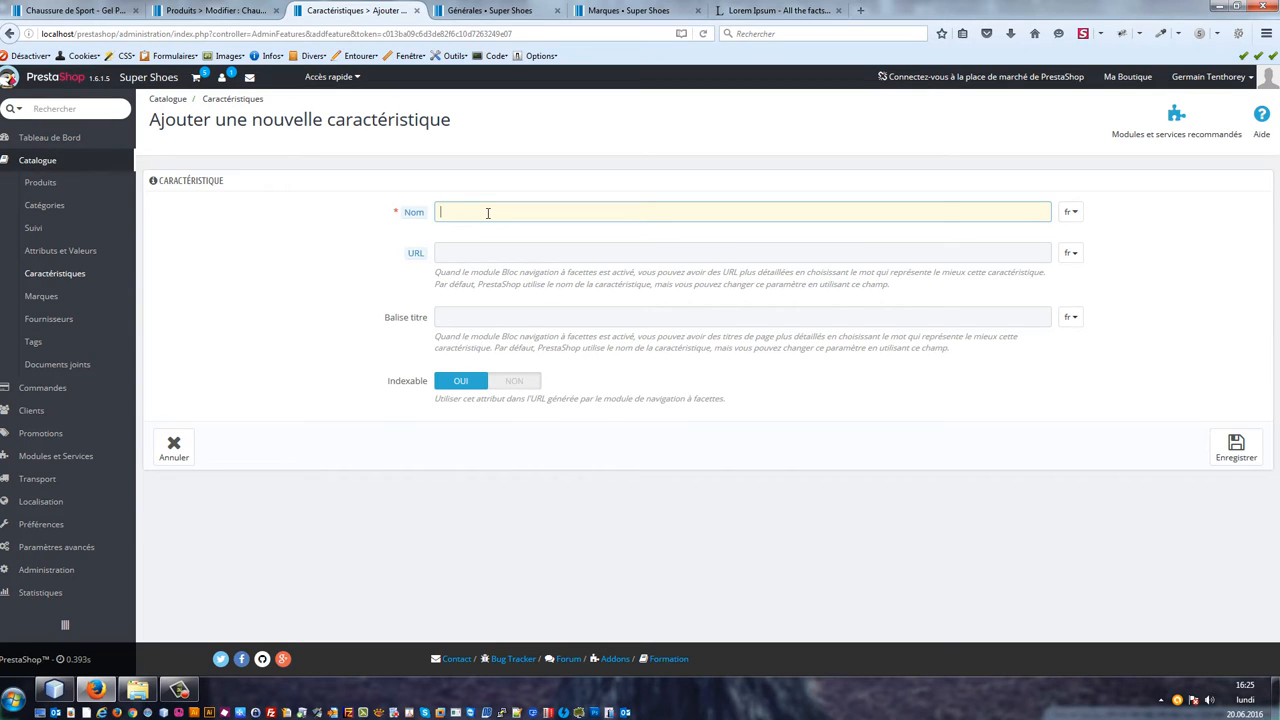
pyautogui.write('Durée de vie')
pyautogui.press('Tab')
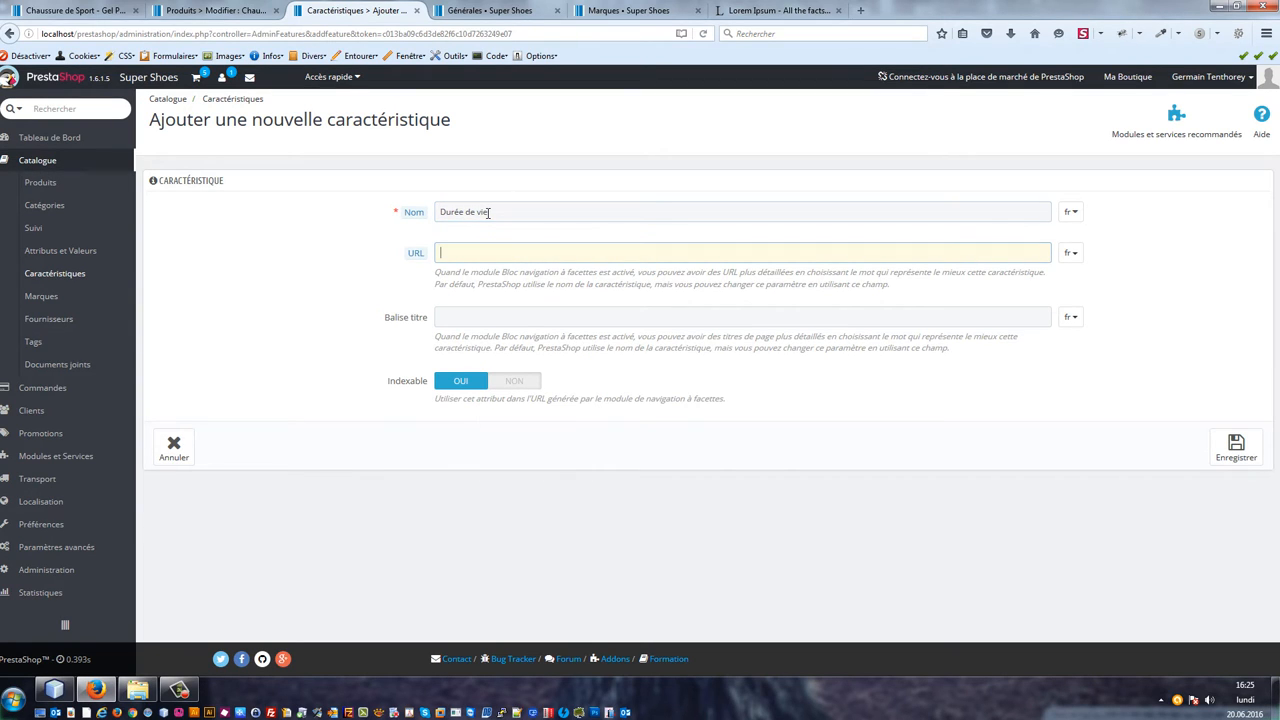
pyautogui.click(1234, 458)
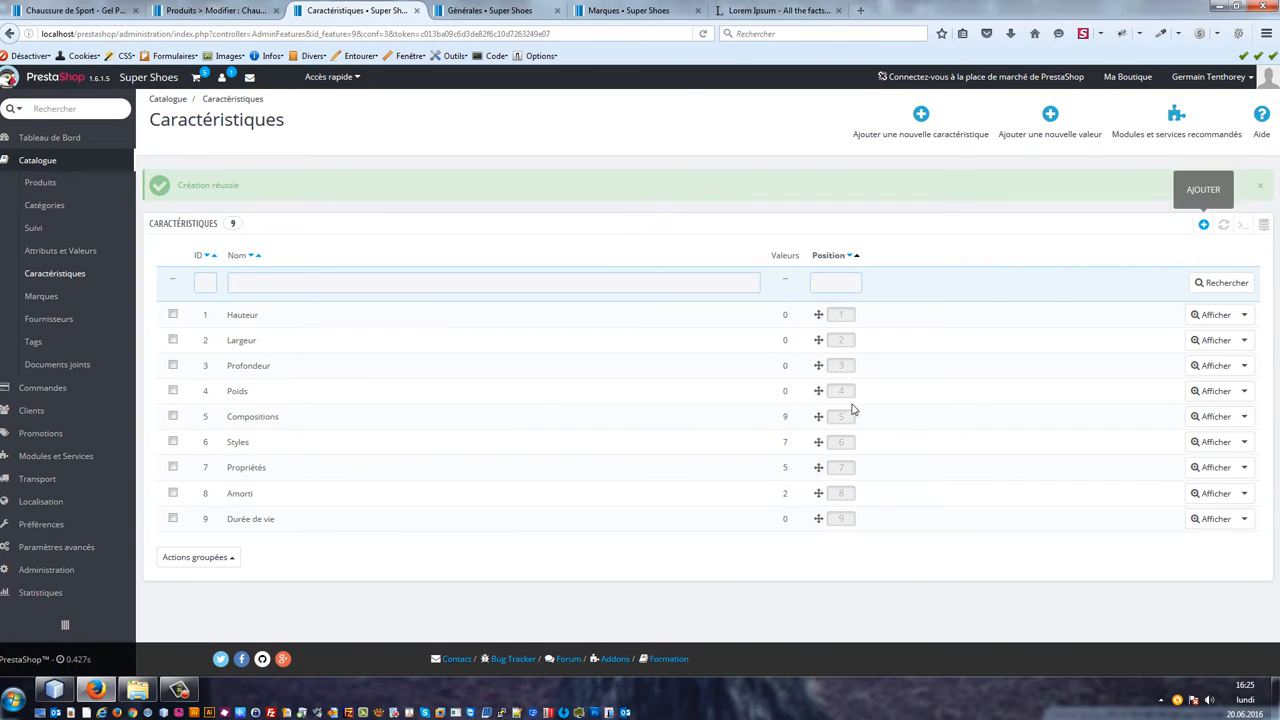
# Step: Add the values 6 mois and 9 mois to the Durée de vie feature
pyautogui.click(310, 523)
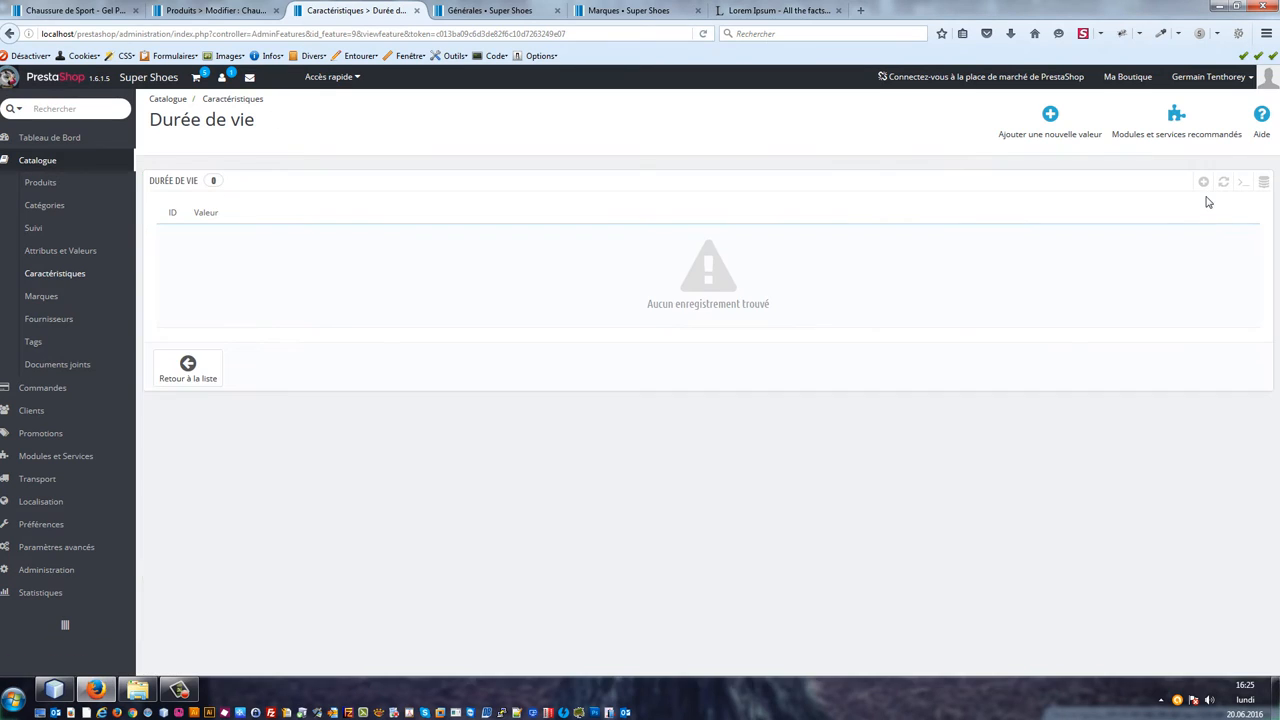
pyautogui.click(1204, 182)
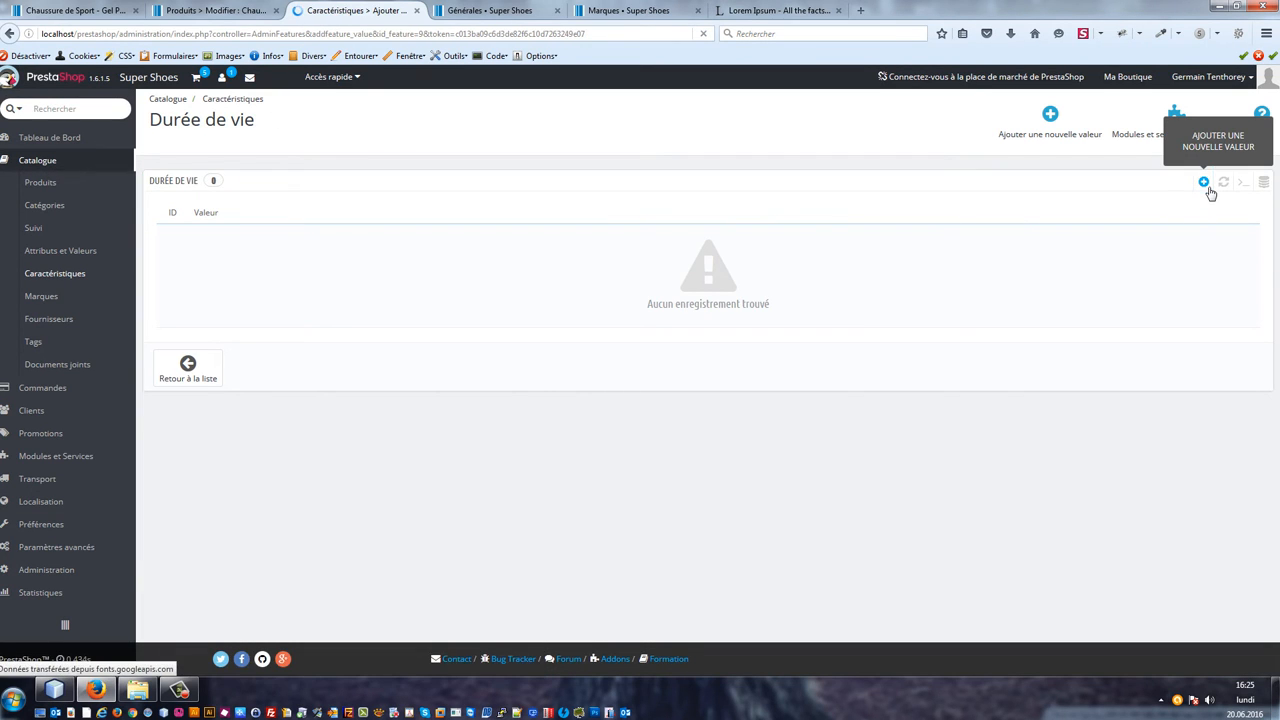
pyautogui.click(521, 246)
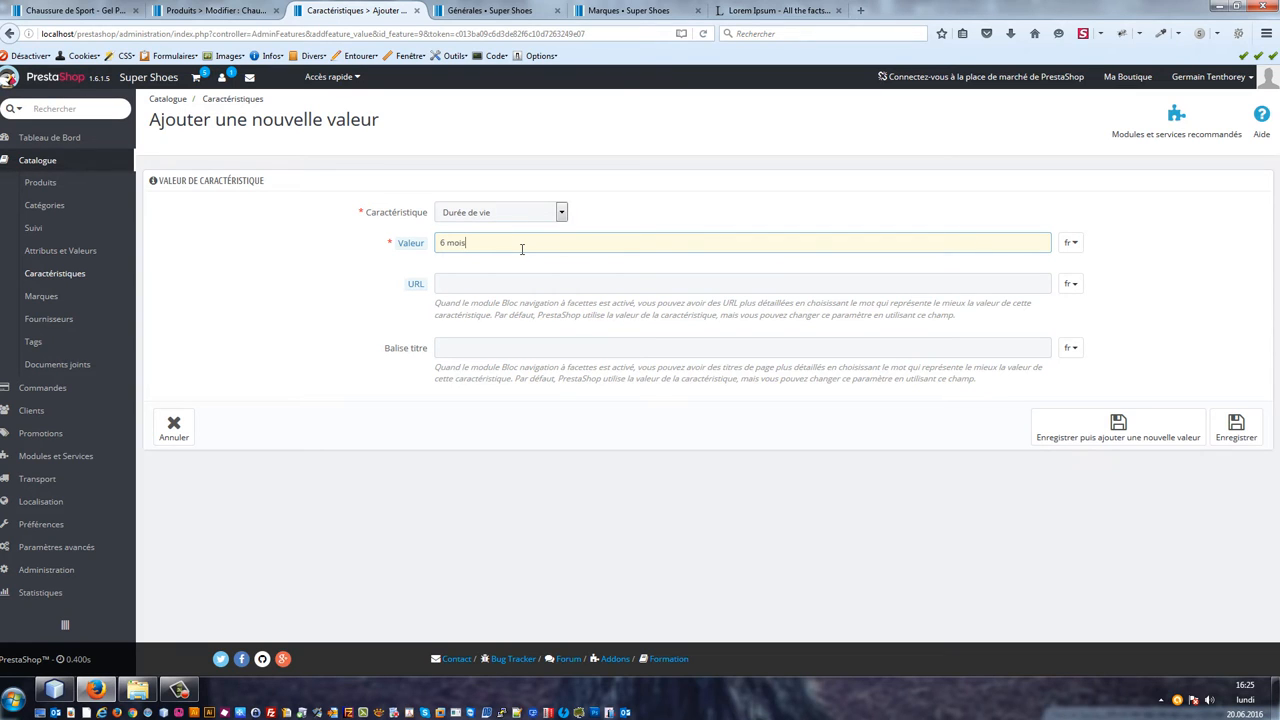
pyautogui.click(1138, 430)
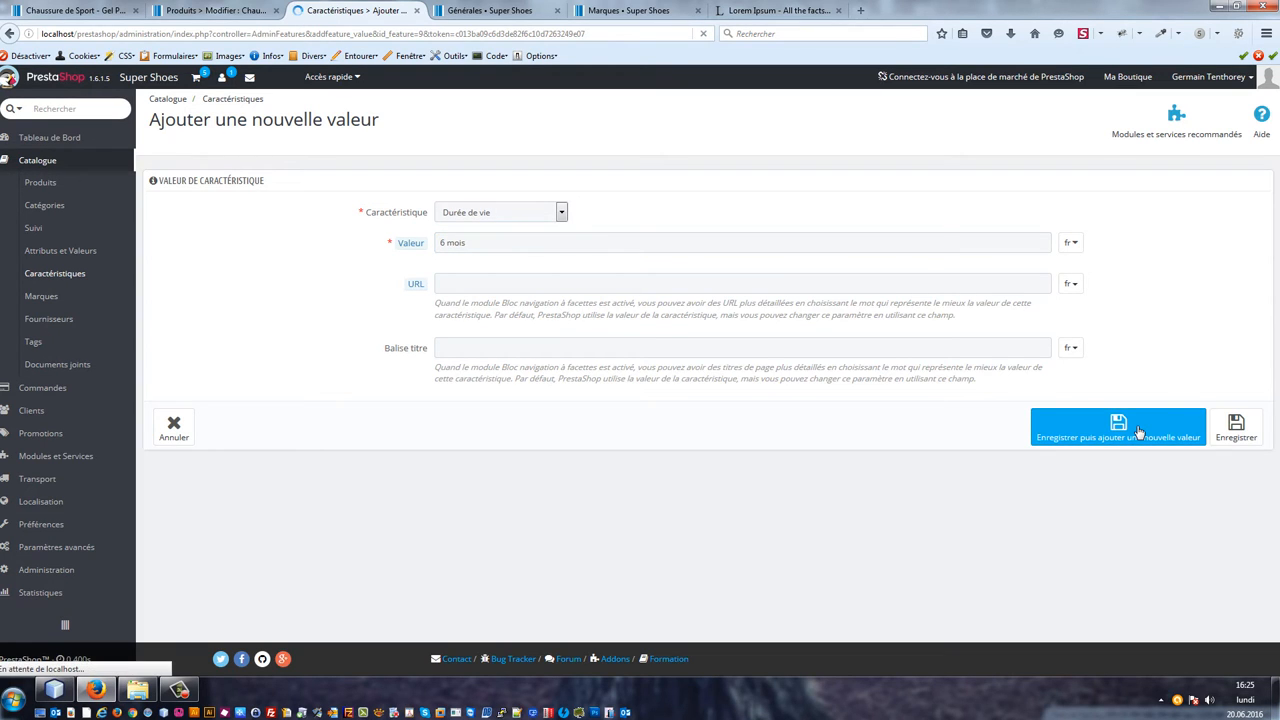
pyautogui.click(861, 243)
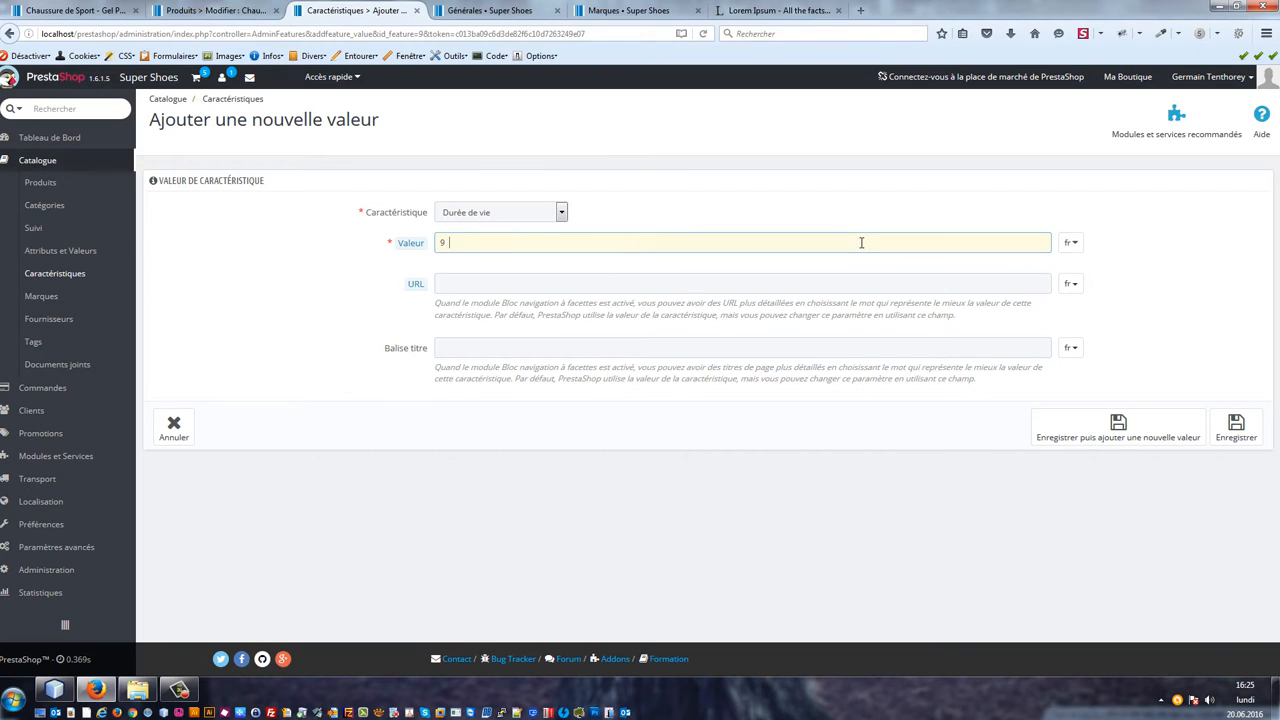
pyautogui.click(1097, 445)
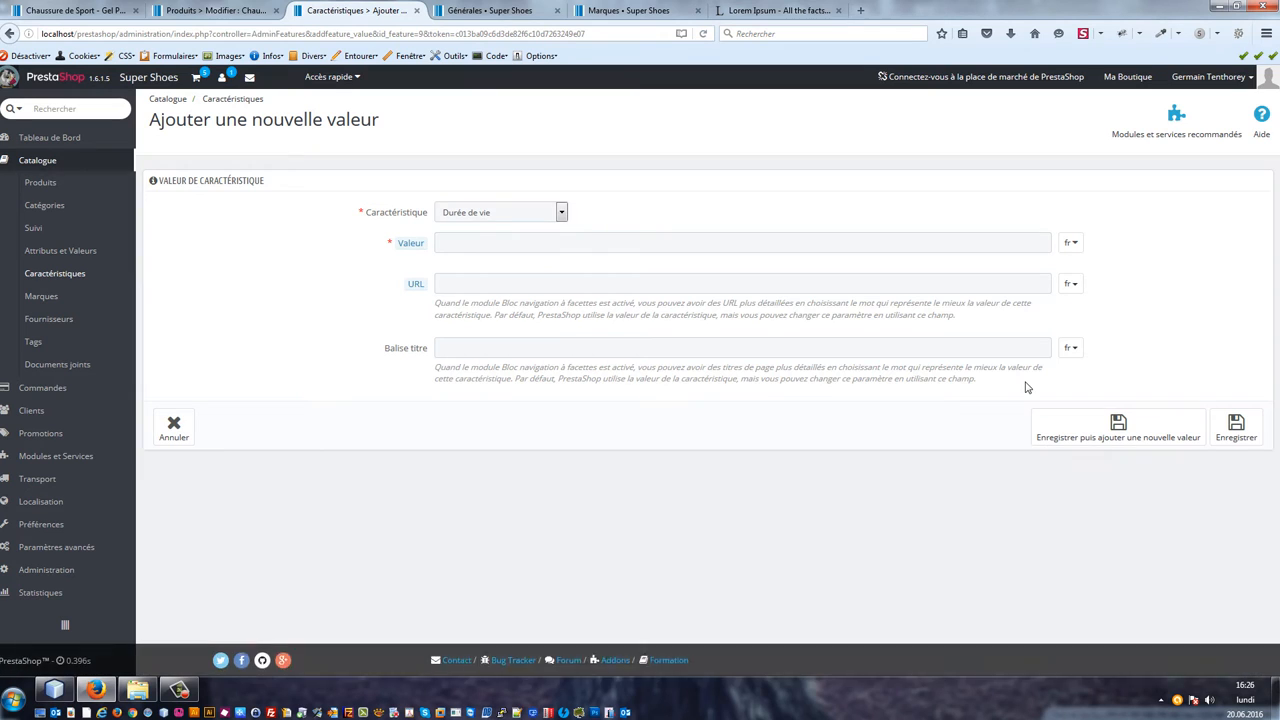
# Step: Reload the product edit page and in its features set Amorti to Gel and Durée de vie to 9 mois, then save and stay
pyautogui.click(205, 10)
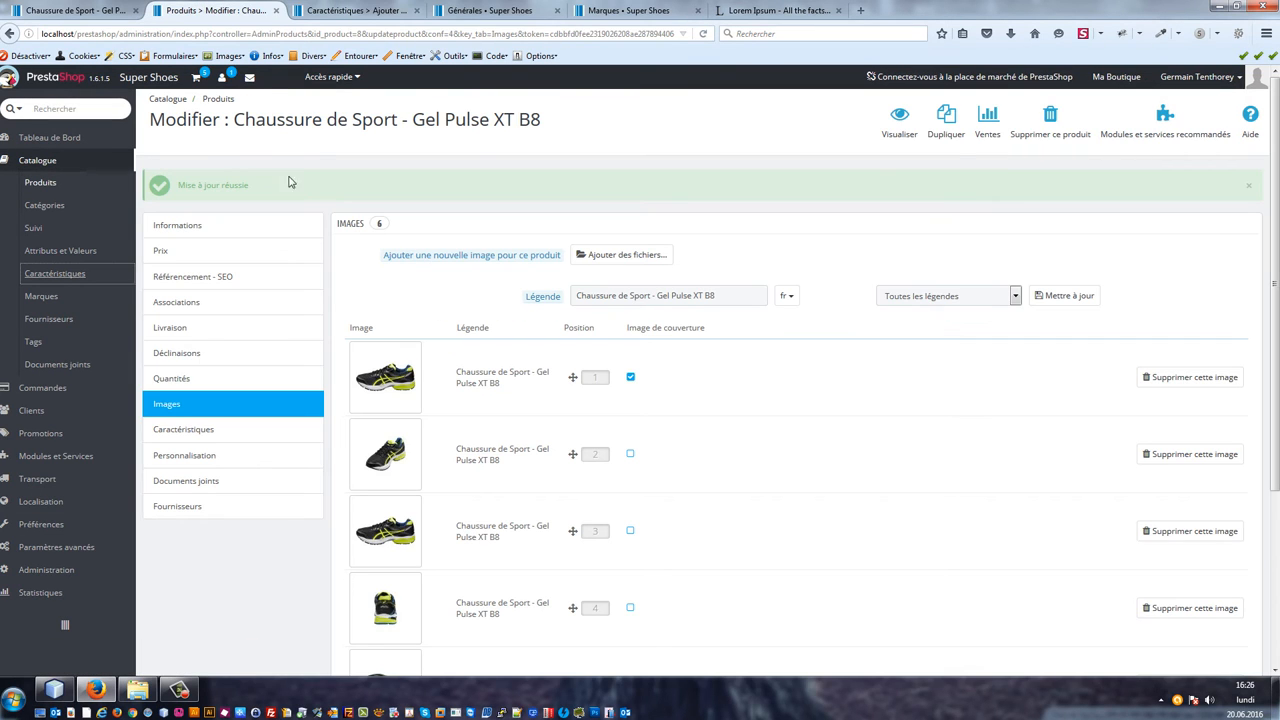
pyautogui.click(205, 35)
pyautogui.press('Return')
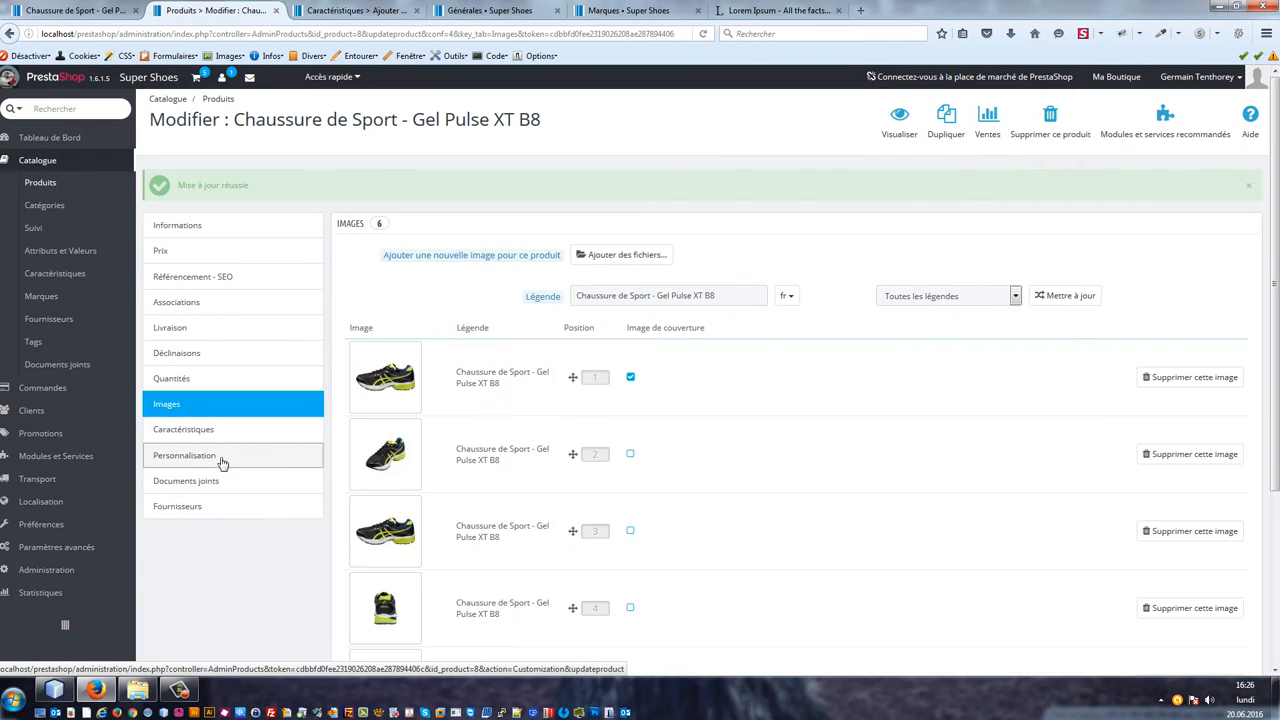
pyautogui.click(225, 433)
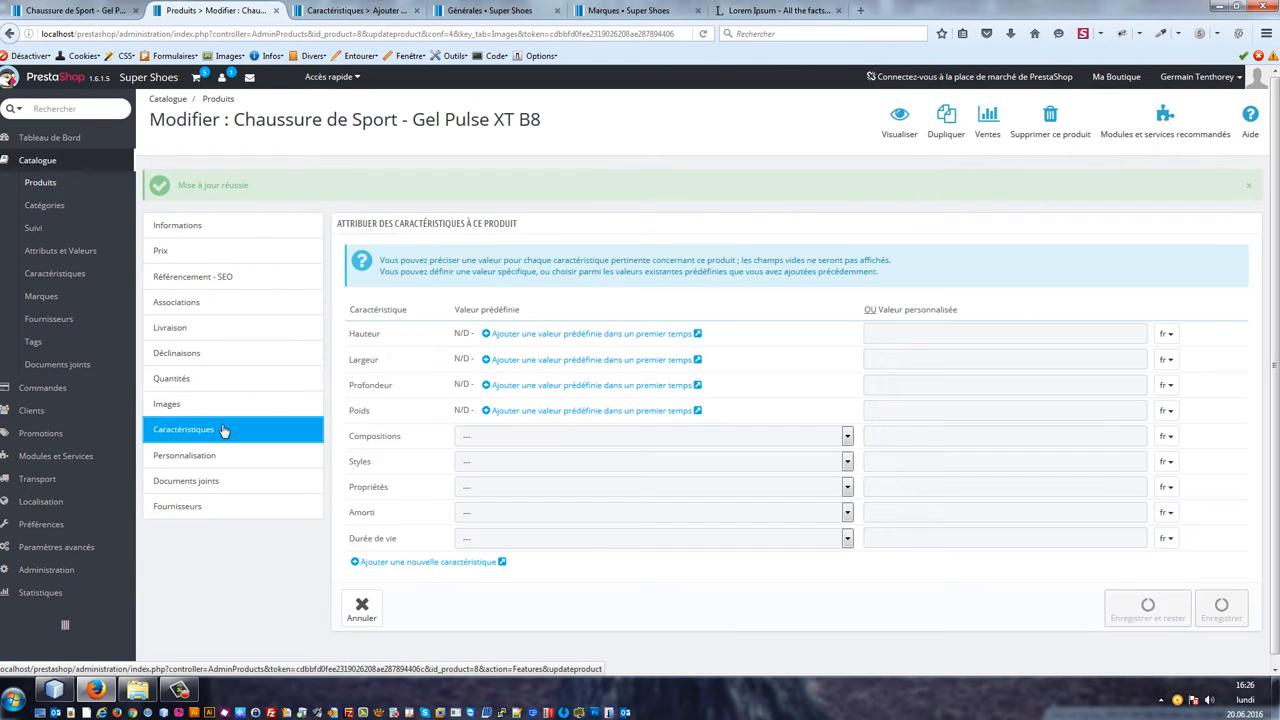
pyautogui.click(523, 514)
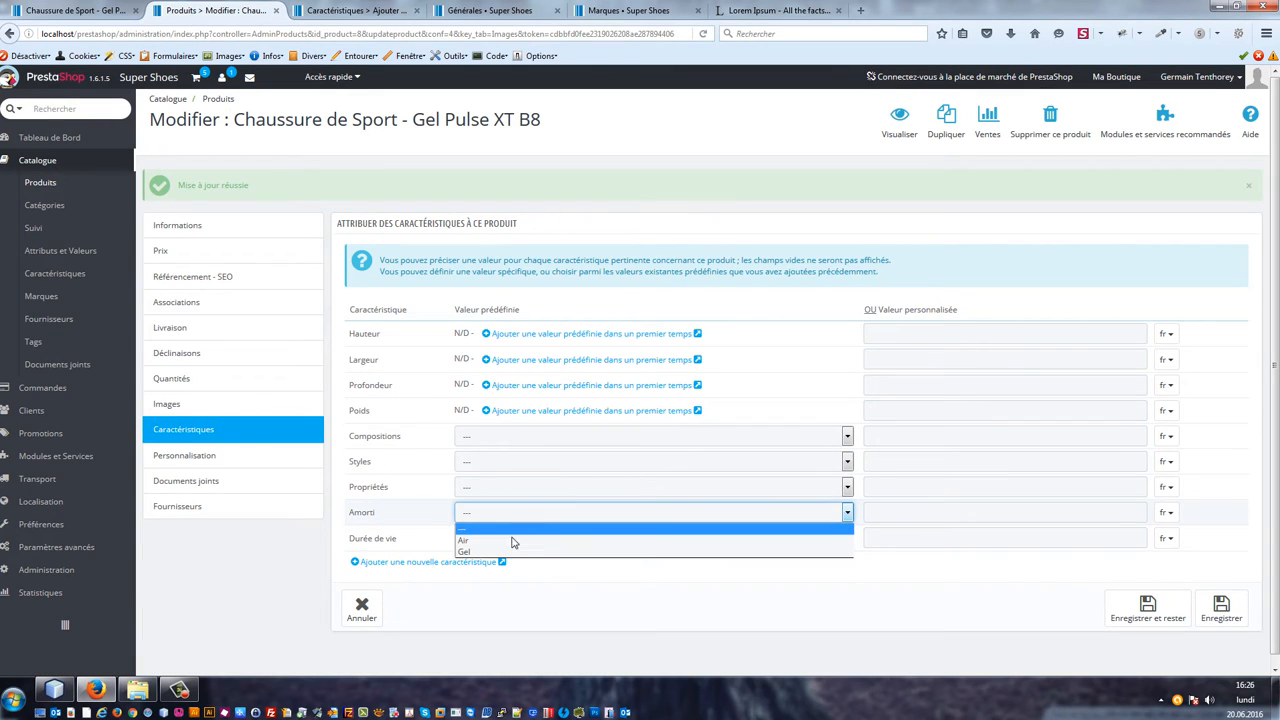
pyautogui.click(506, 552)
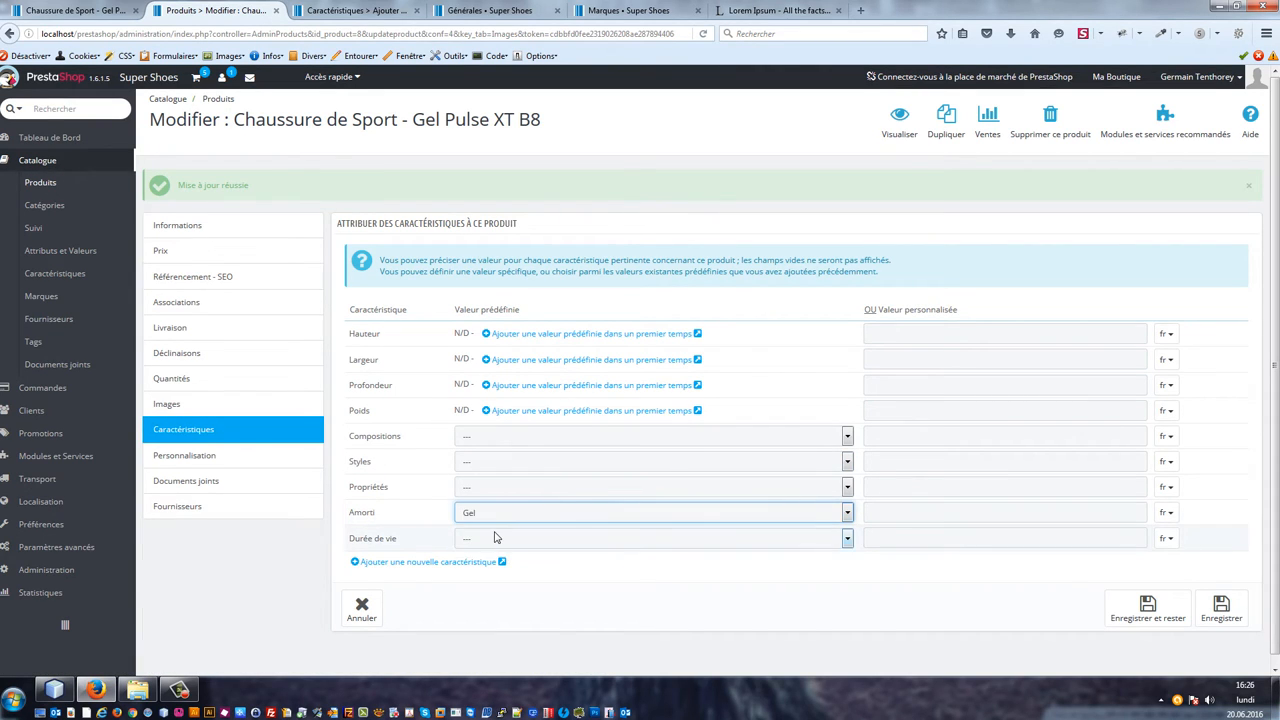
pyautogui.click(498, 540)
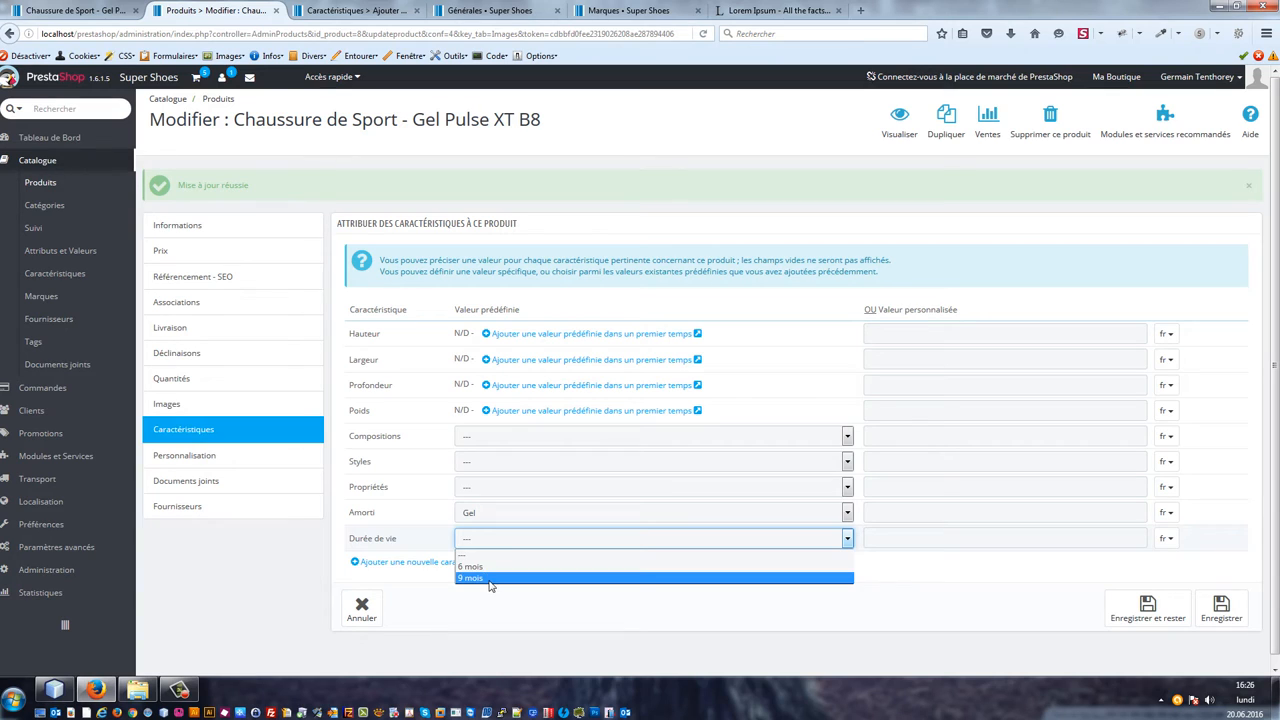
pyautogui.click(490, 578)
pyautogui.click(1160, 600)
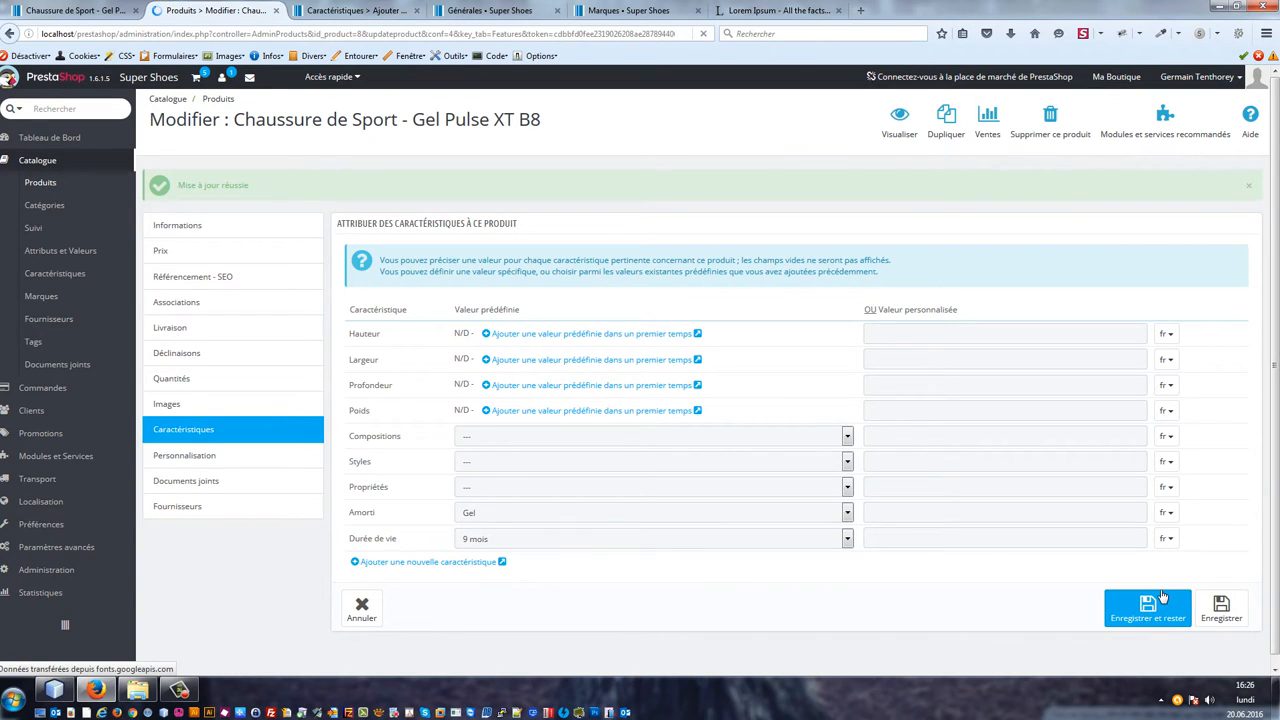
# Step: Open the product's attached documents section and try to upload conseils_course_a_pied.pdf without a file name
pyautogui.click(203, 455)
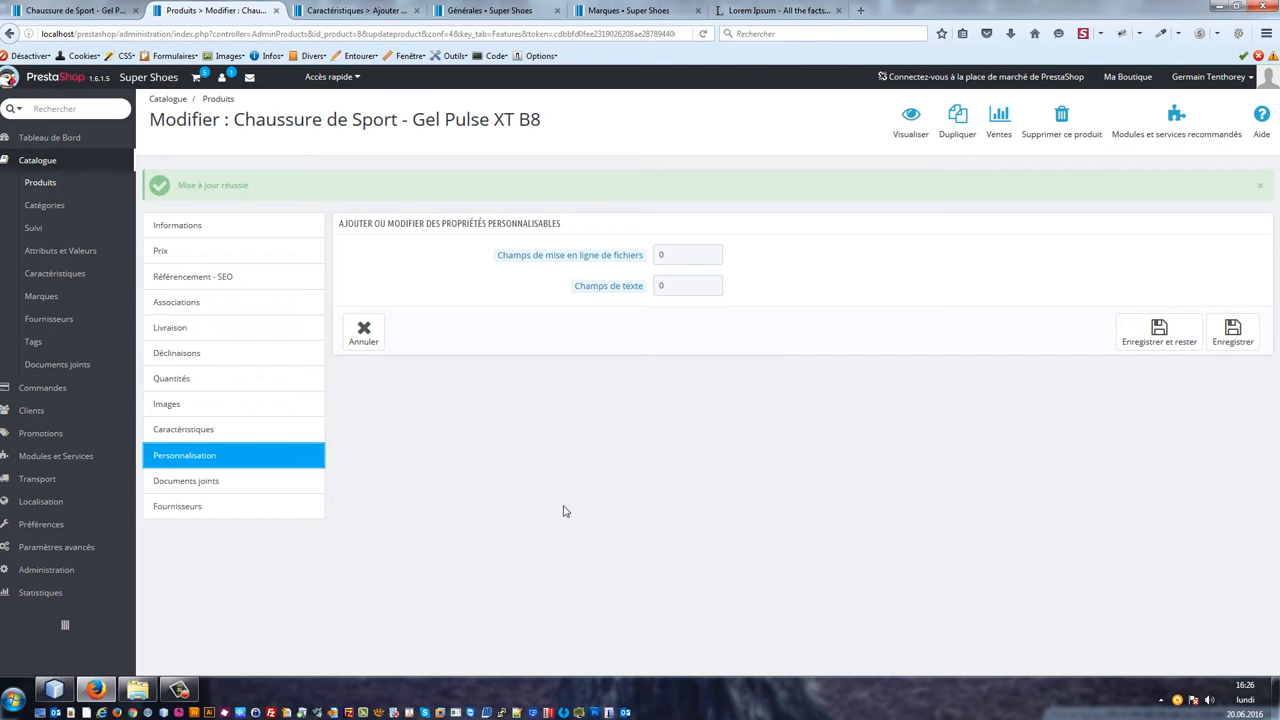
pyautogui.click(235, 489)
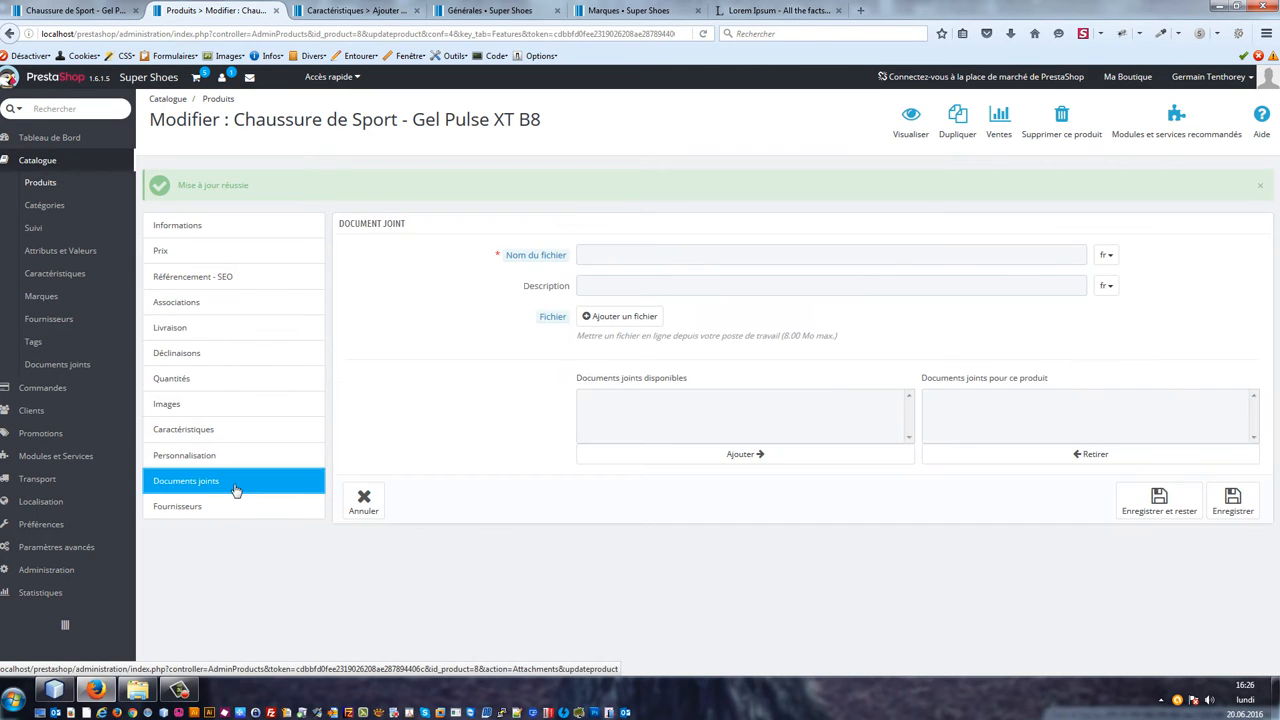
pyautogui.click(612, 318)
pyautogui.doubleClick(327, 135)
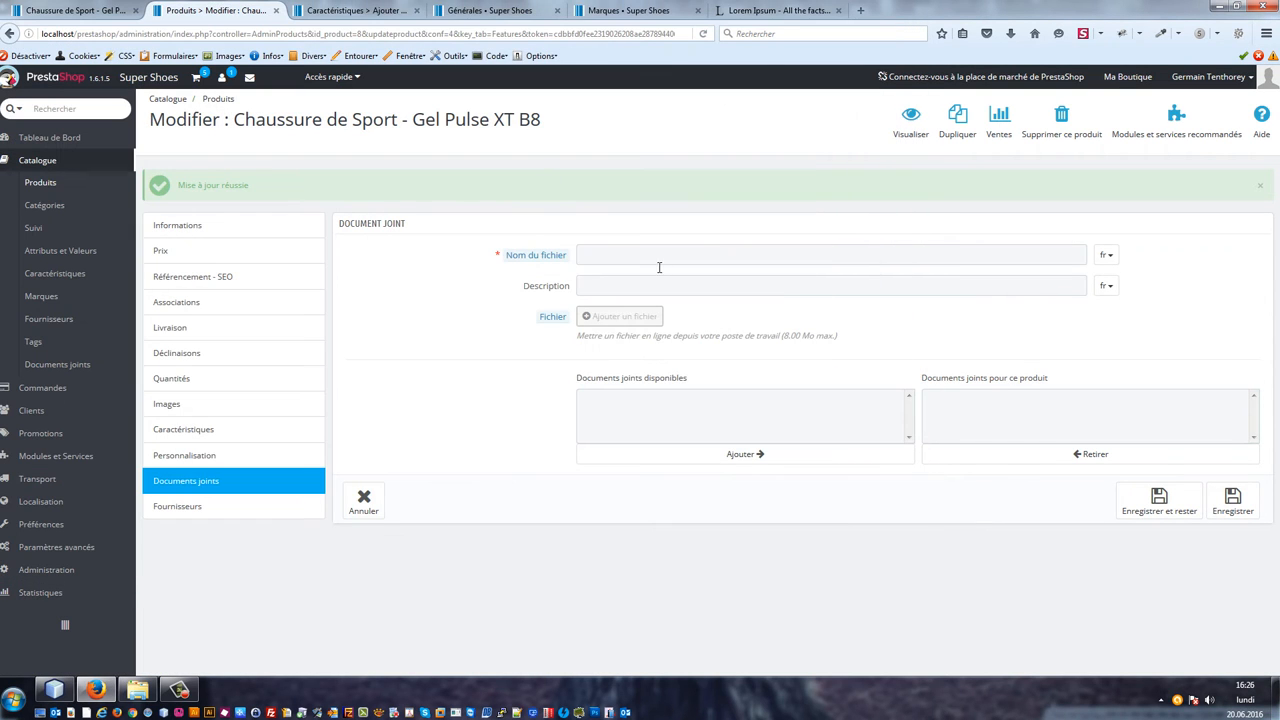
pyautogui.click(600, 260)
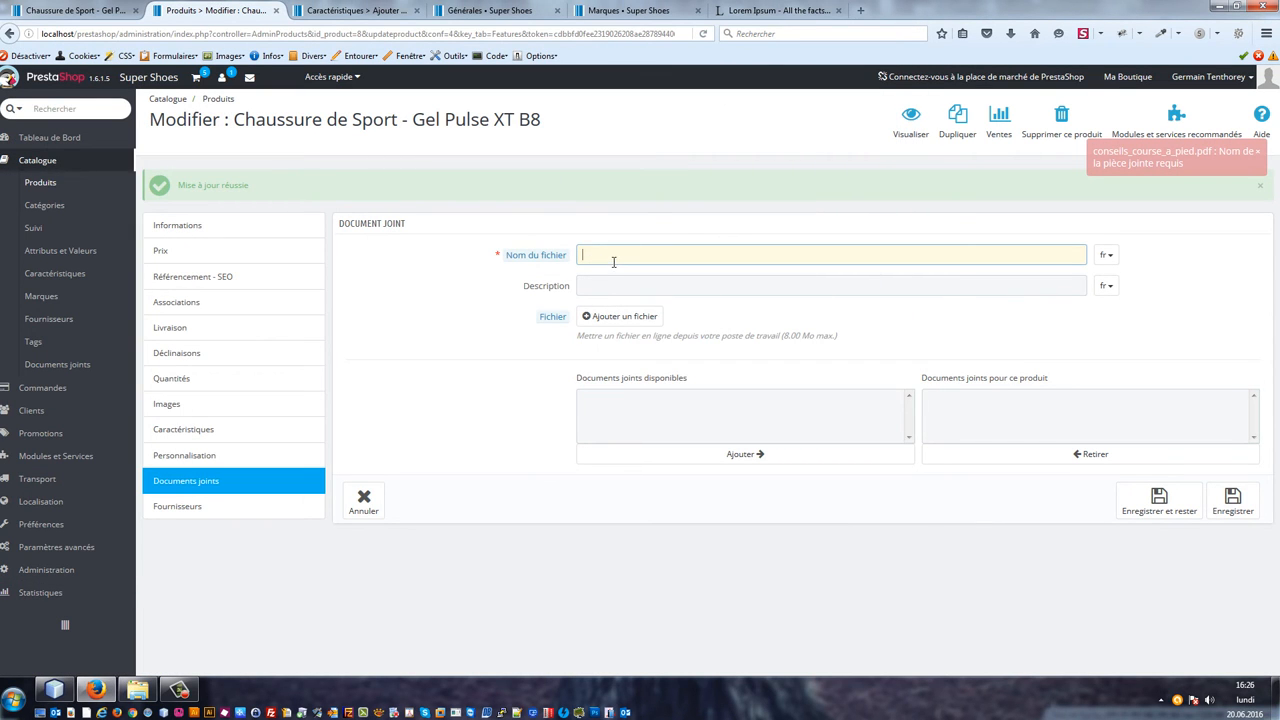
pyautogui.click(612, 316)
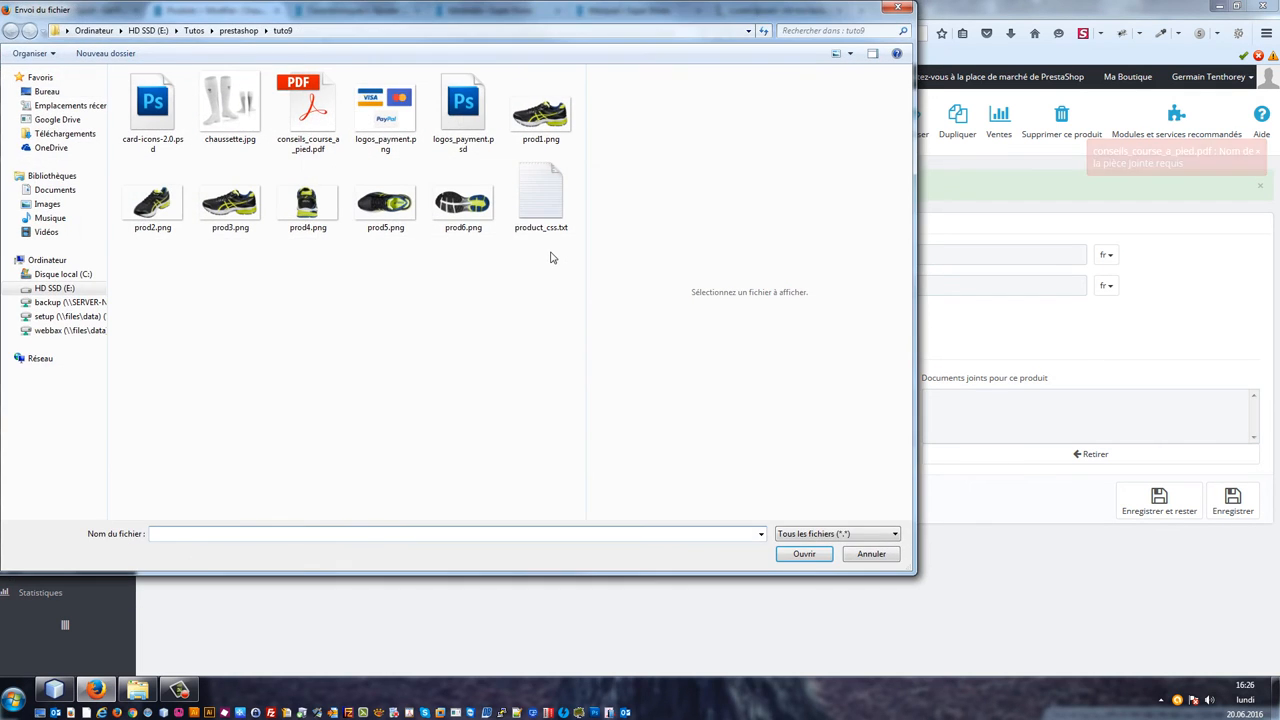
pyautogui.press('Escape')
# Step: Create an attached document named Recommandation course à pieds, described Devenez un champion de la course à pieds, from conseils_course_a_pied.pdf
pyautogui.click(705, 258)
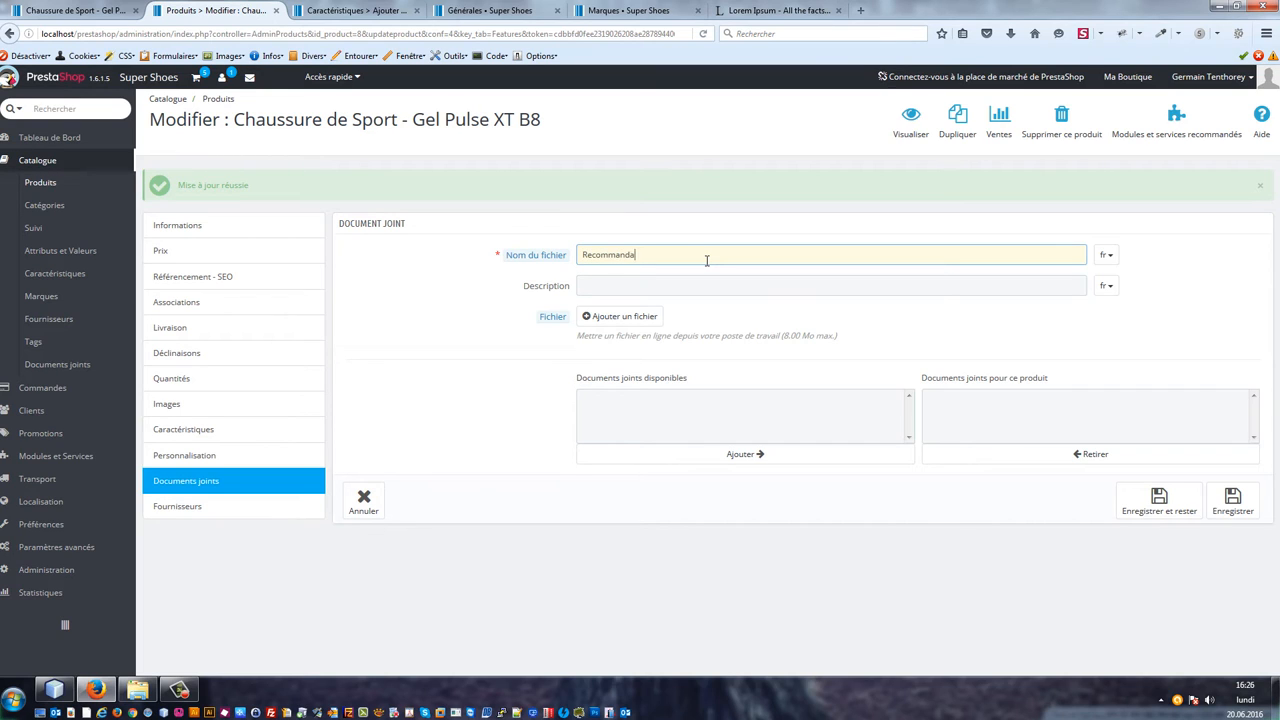
pyautogui.write('Recommandation course à pieds')
pyautogui.press('Tab')
pyautogui.write('De')
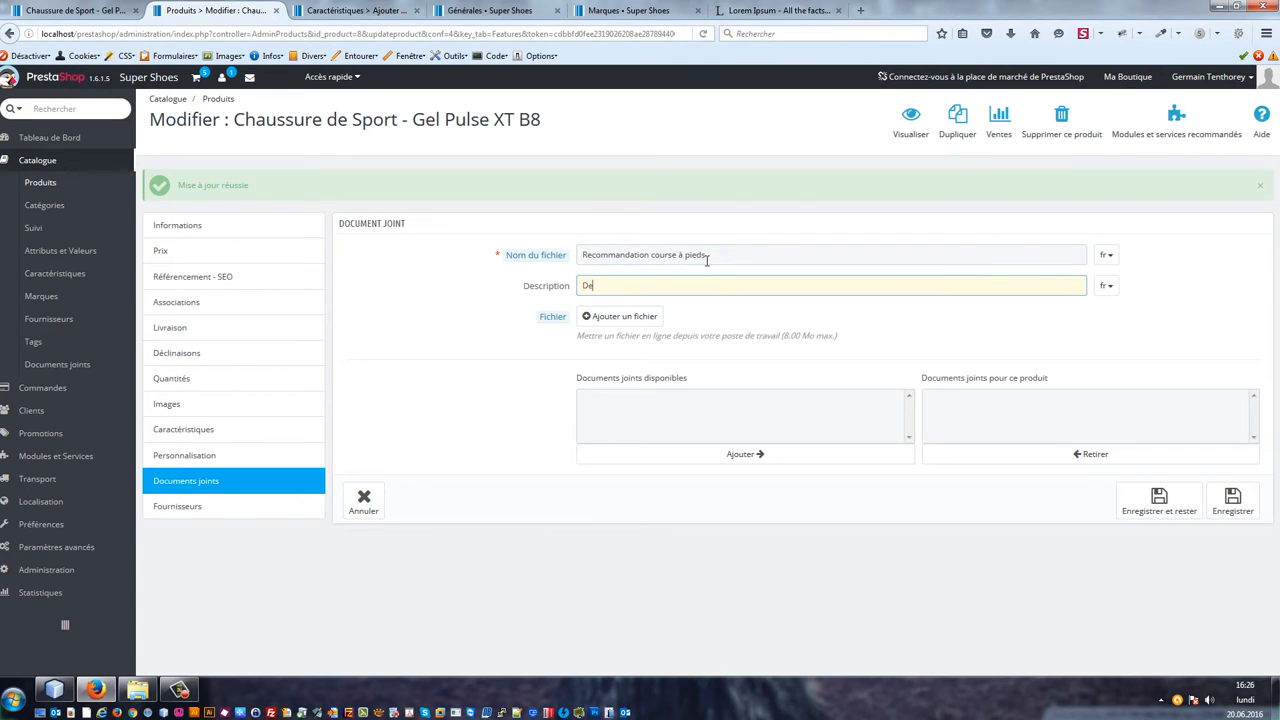
pyautogui.write('v')
pyautogui.write('enez un champions ')
pyautogui.write('de la course à p')
pyautogui.write('ieds')
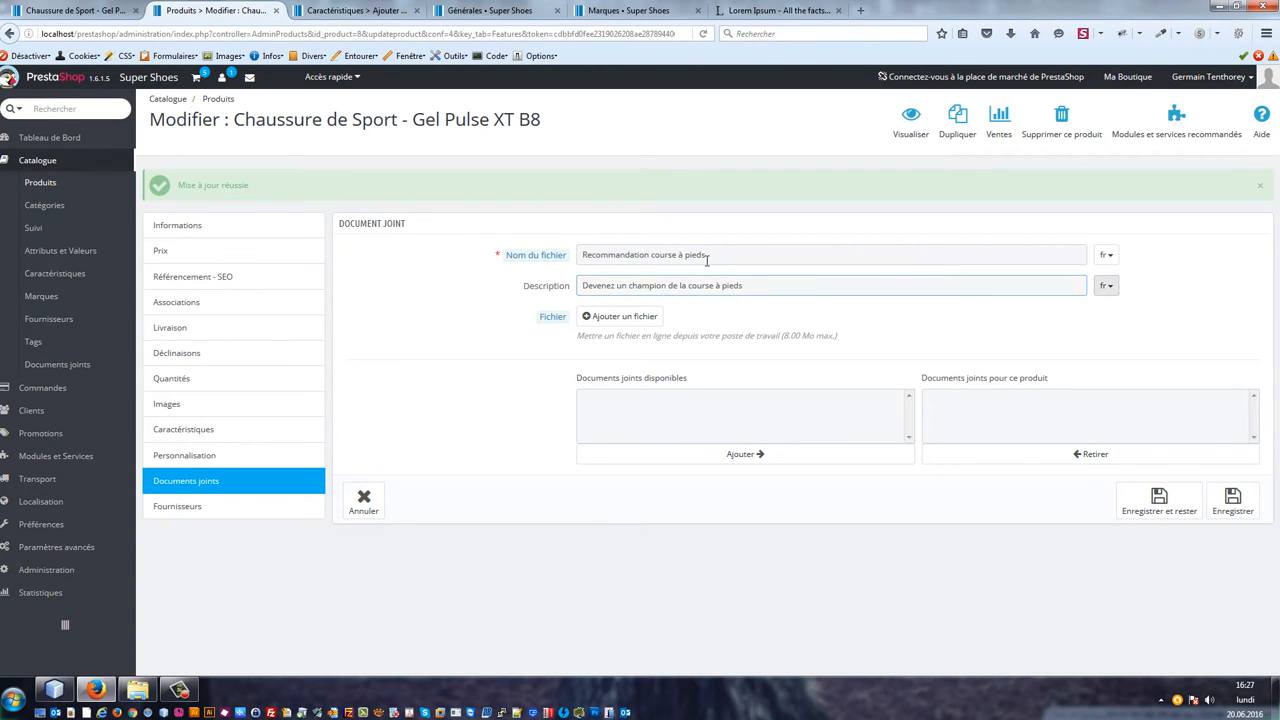
pyautogui.click(598, 320)
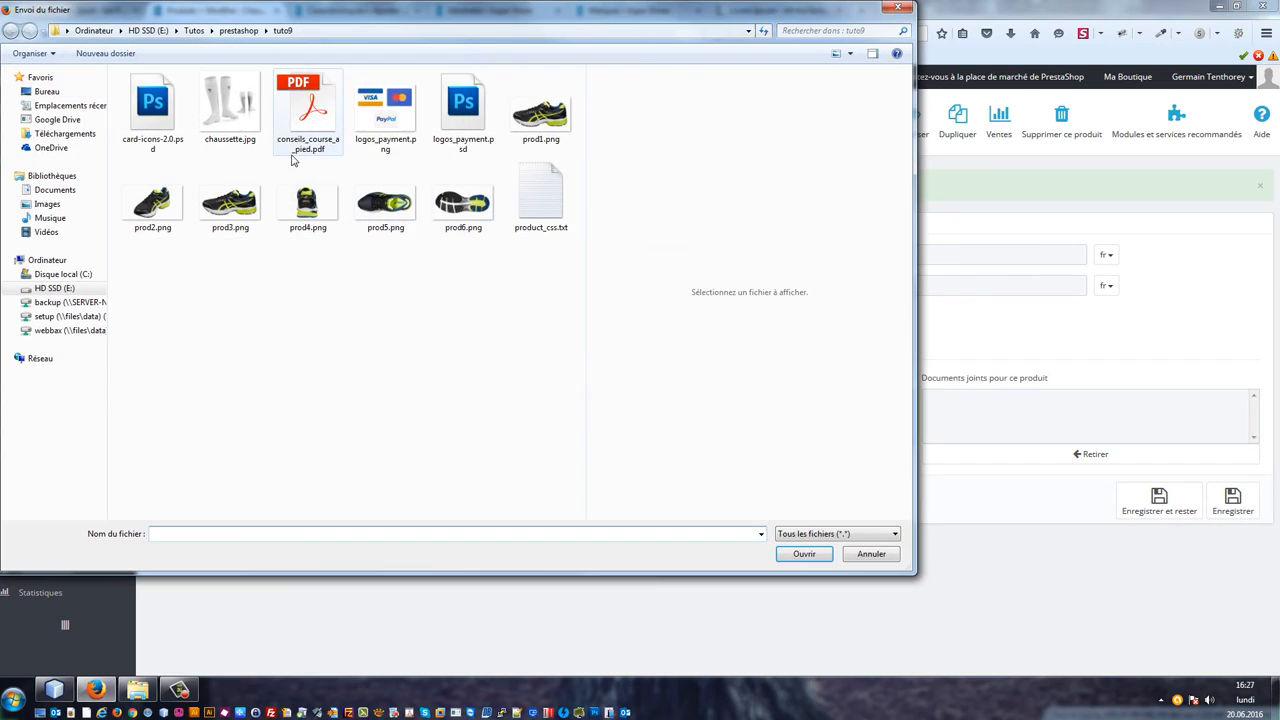
pyautogui.doubleClick(309, 112)
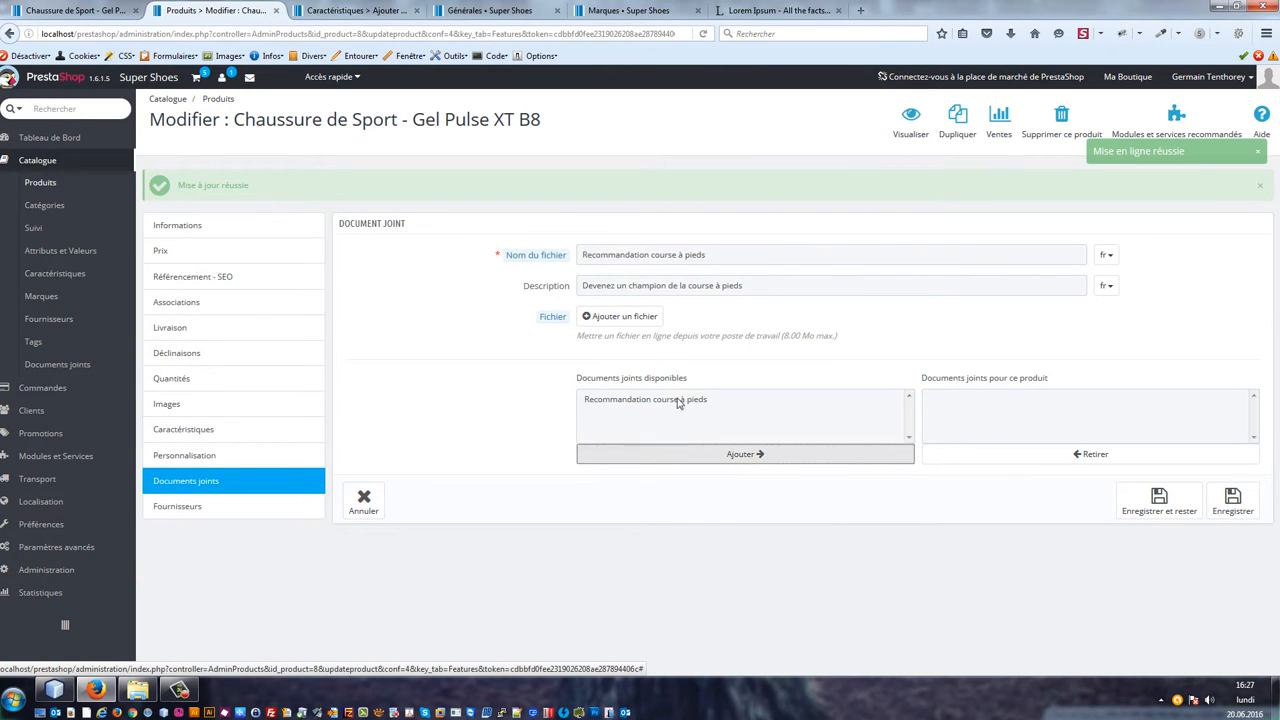
# Step: Attach Recommandation course à pieds to this product and save and stay
pyautogui.click(740, 399)
pyautogui.click(732, 454)
pyautogui.click(1156, 517)
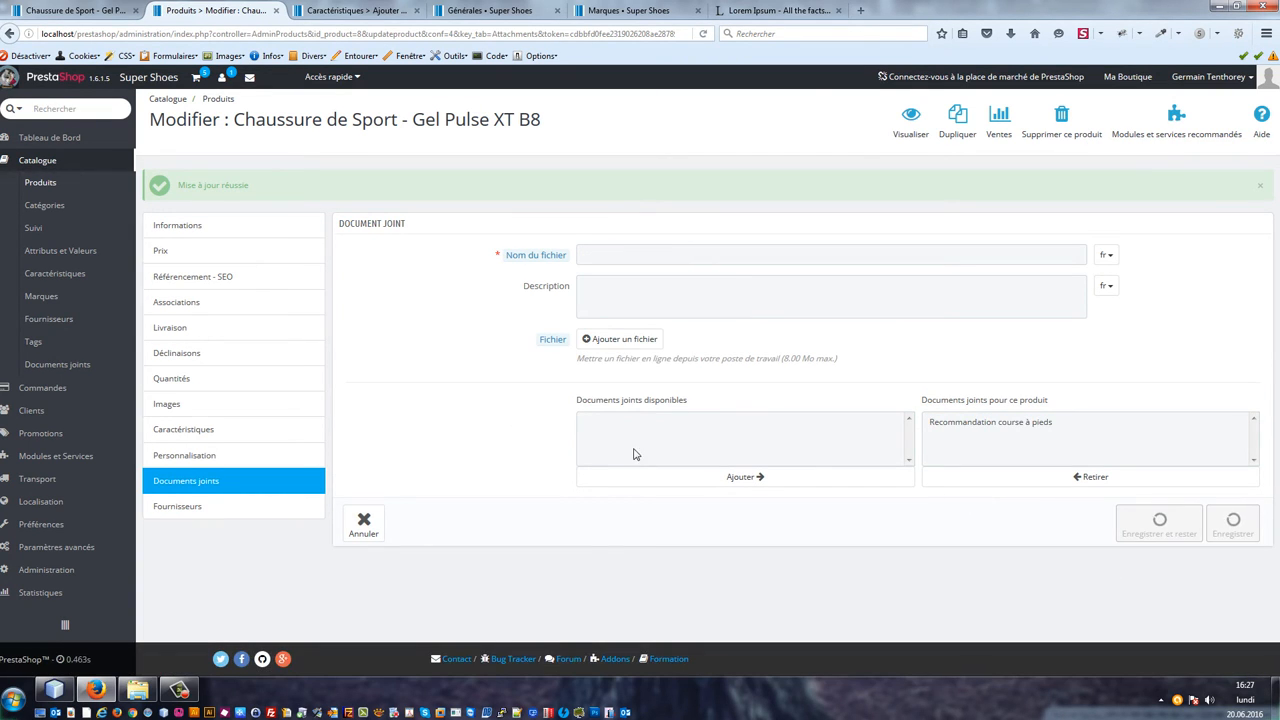
# Step: Open the product's suppliers section
pyautogui.click(202, 512)
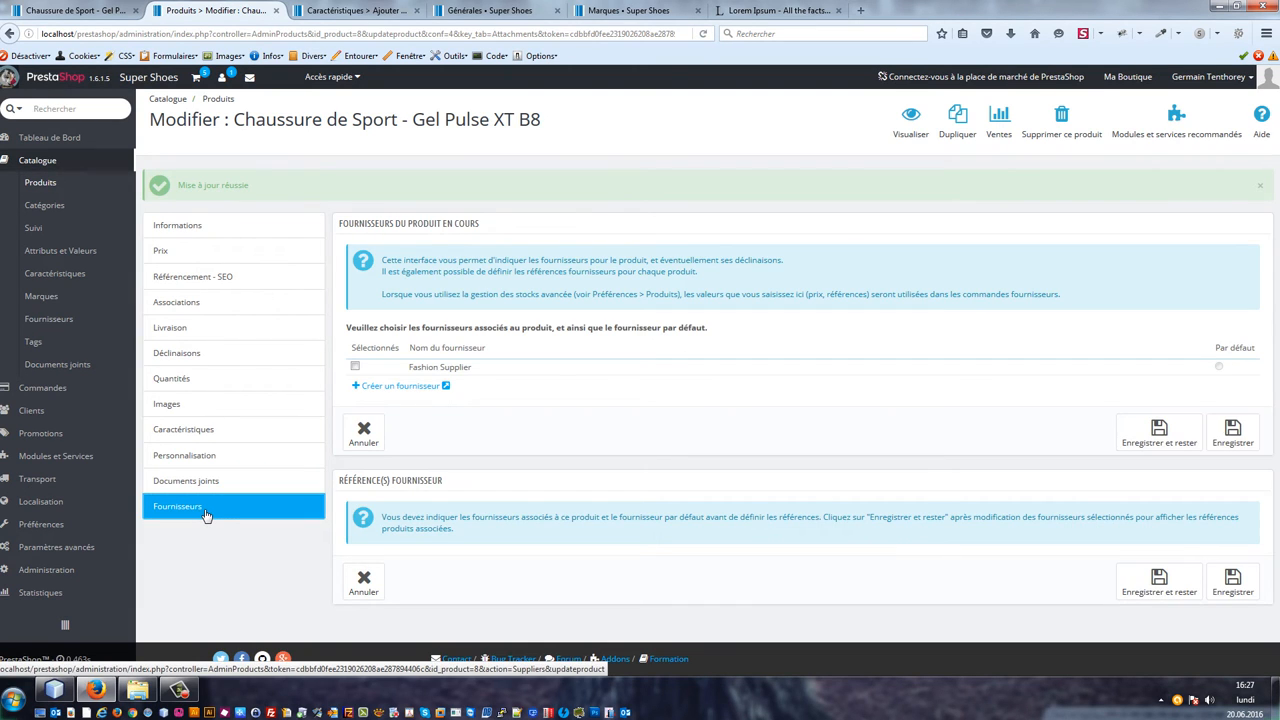
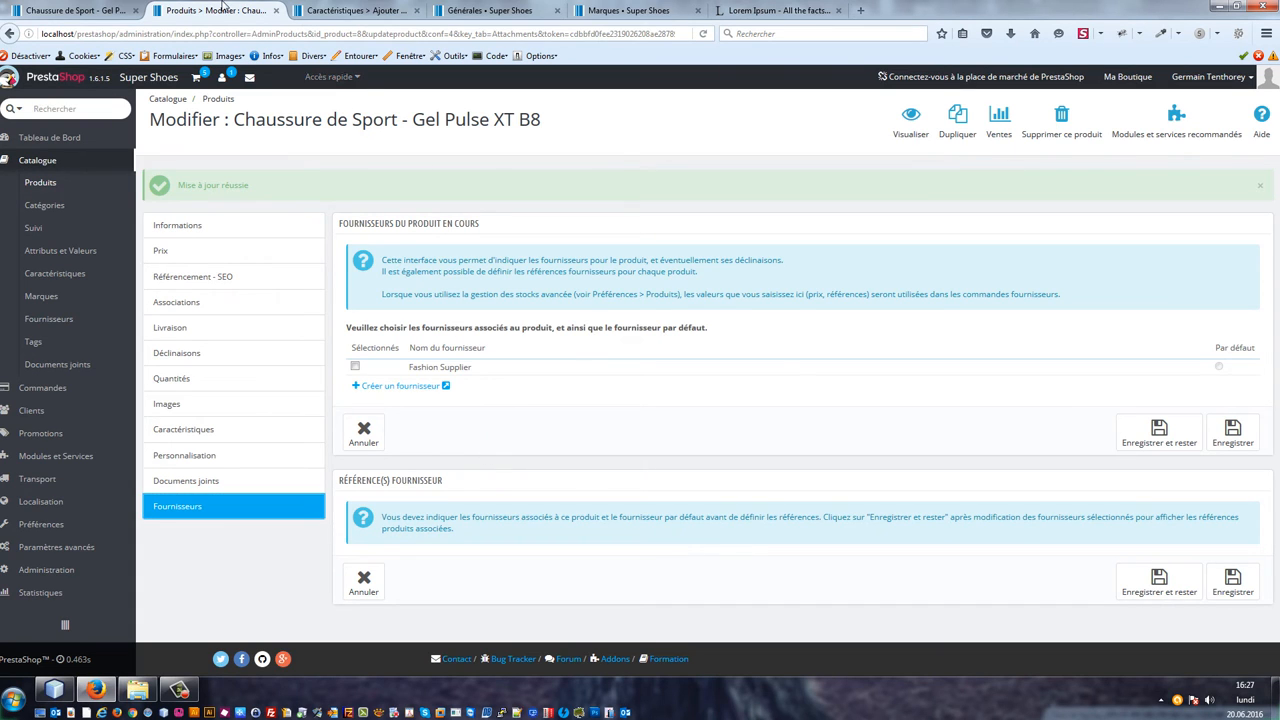
# Step: Reload the product page in the shop and review its technical sheet, accessories and download section
pyautogui.click(97, 8)
pyautogui.press('F5')
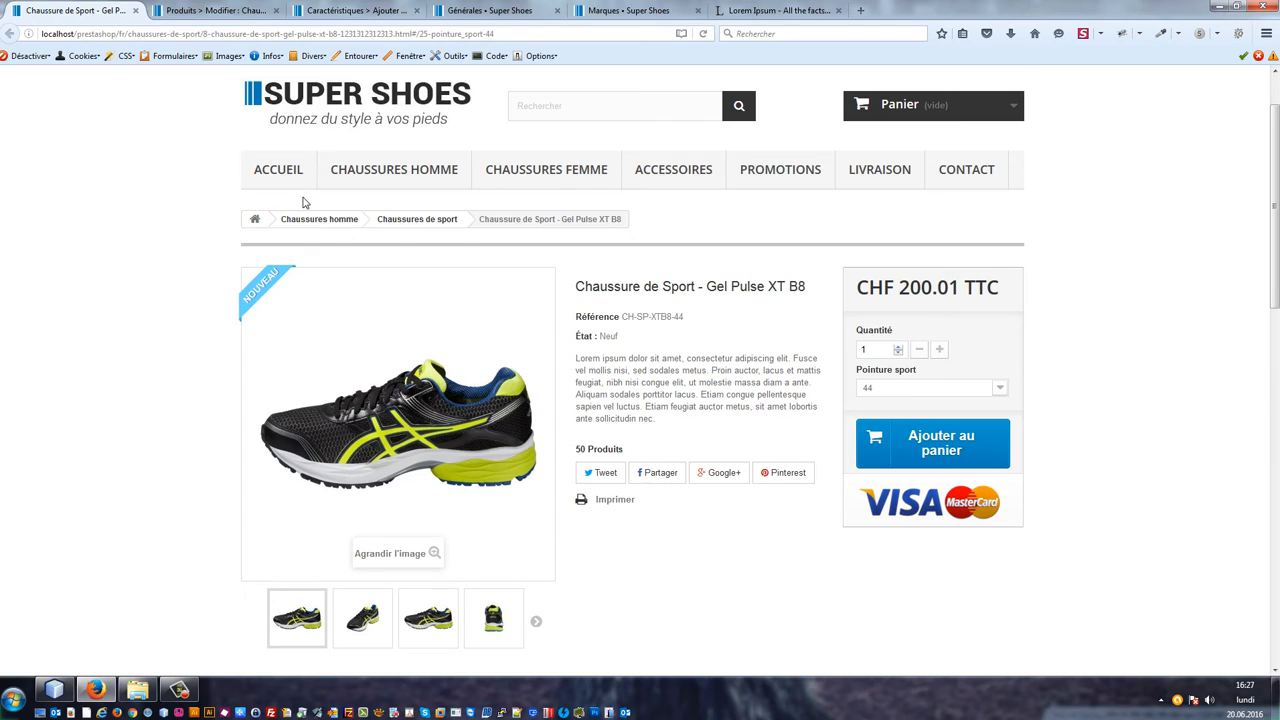
pyautogui.scroll(-5, 305, 205)
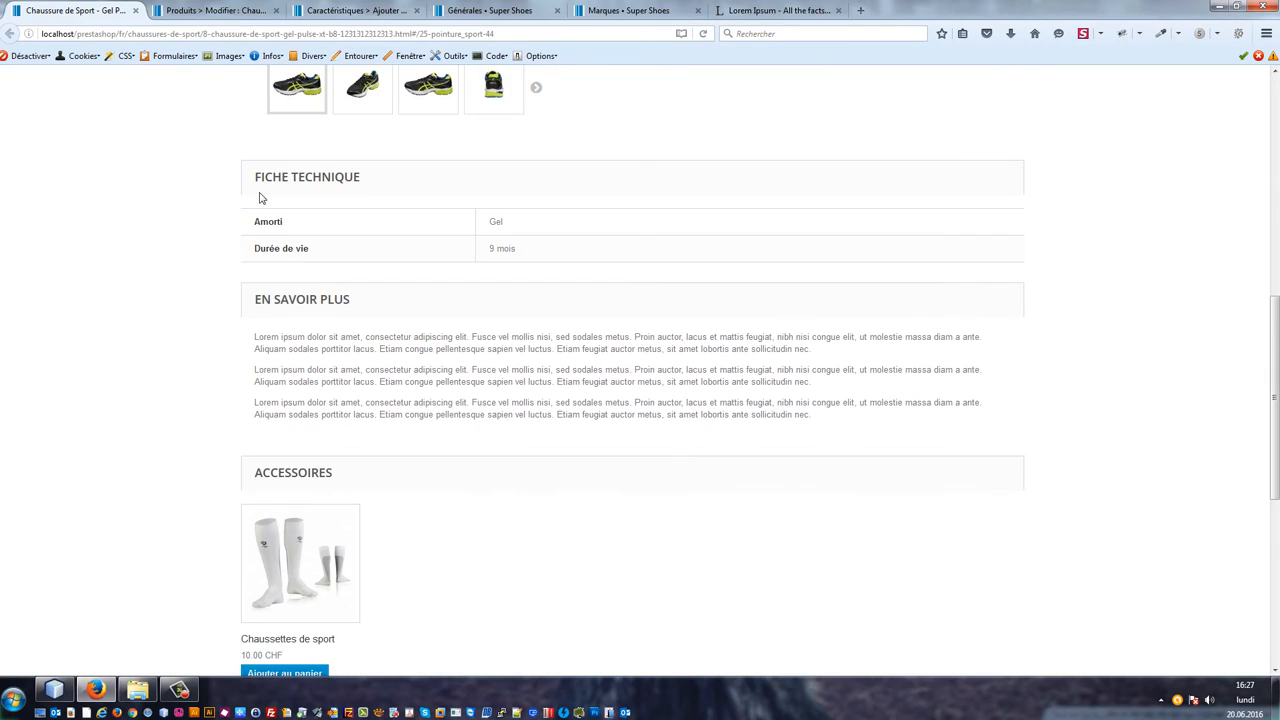
pyautogui.scroll(-5, 395, 402)
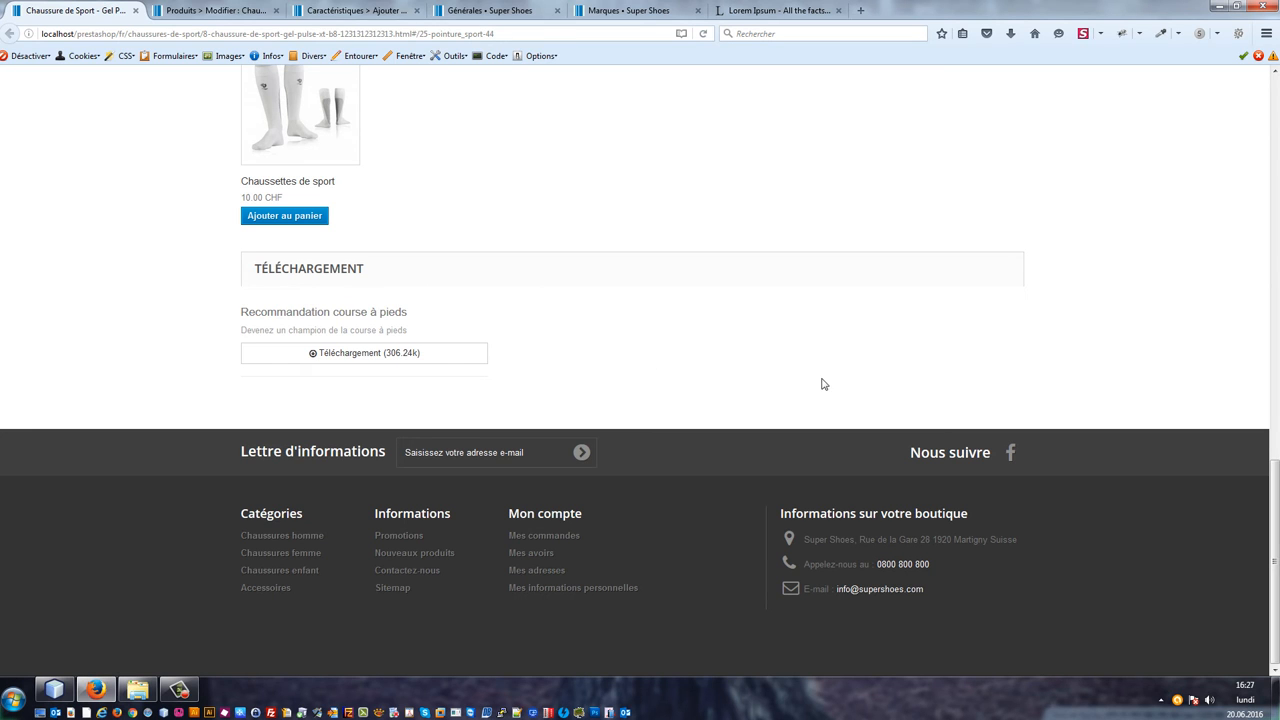
pyautogui.scroll(10, 813, 374)
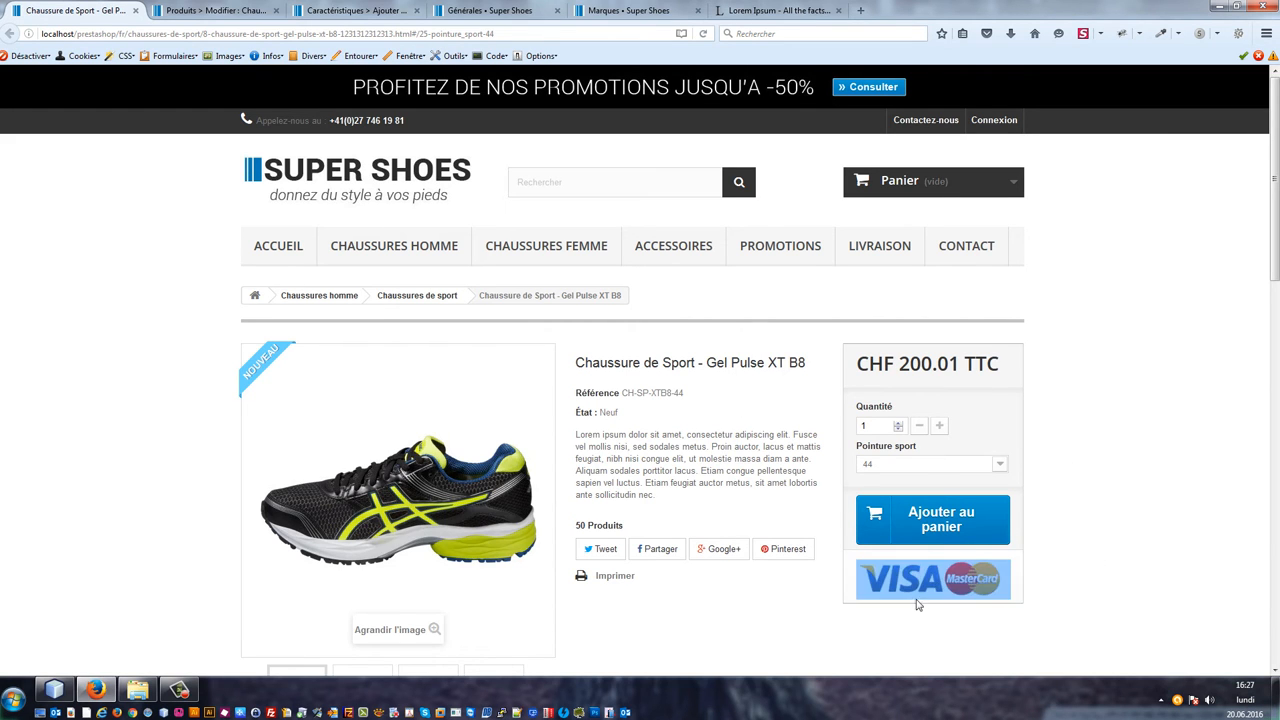
pyautogui.moveTo(957, 588); pyautogui.dragTo(1097, 580)
pyautogui.click(1094, 580)
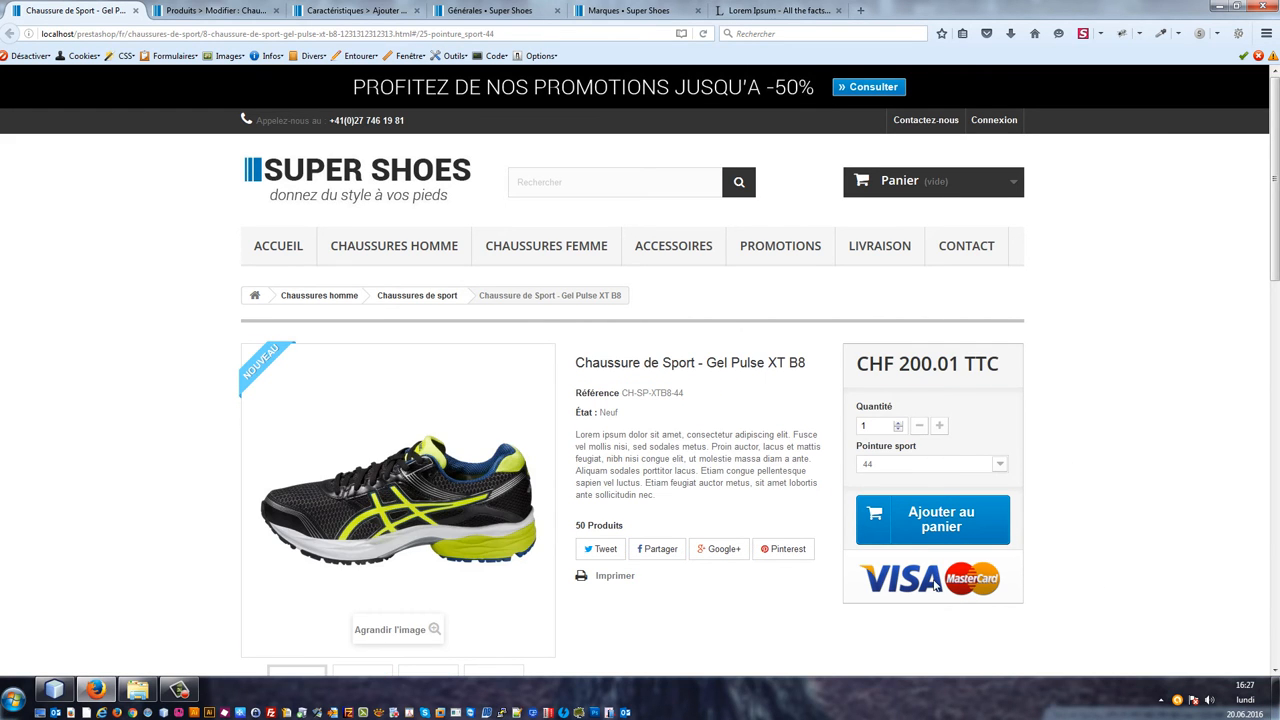
# Step: Replace the image of the payment modules logos block with logos_payment.png and save the module settings
pyautogui.click(194, 7)
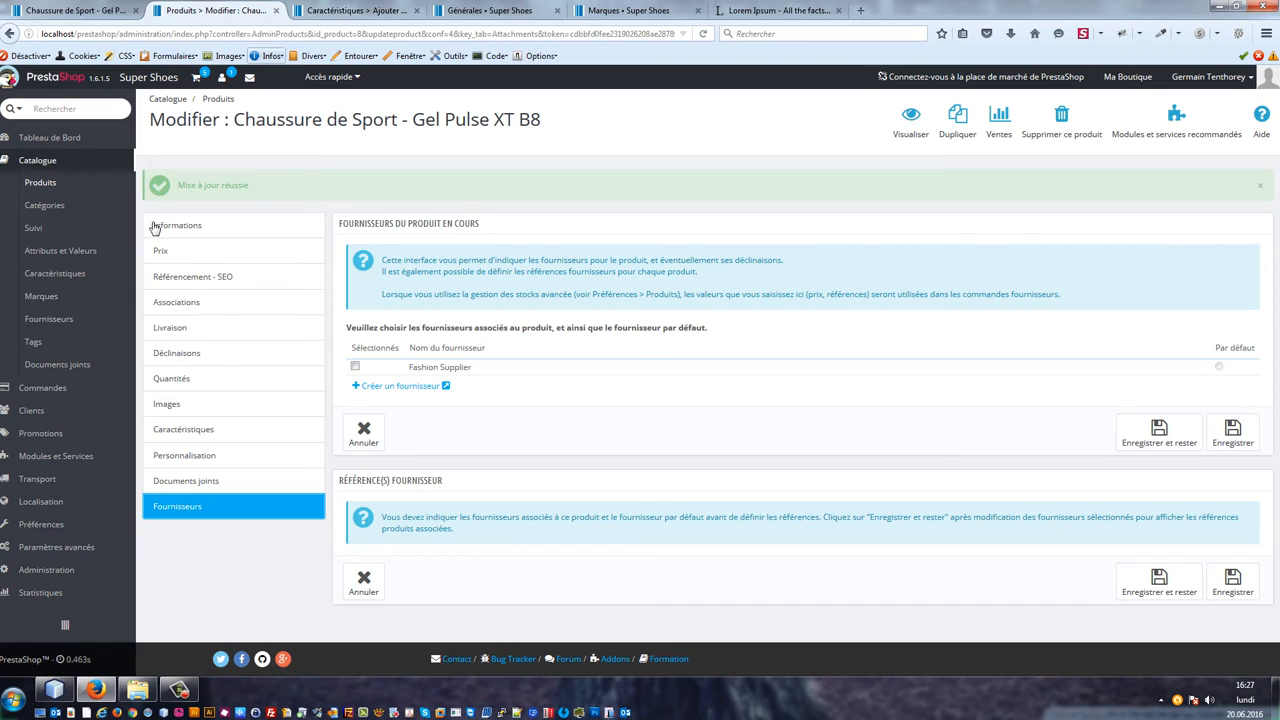
pyautogui.moveTo(45, 451)
pyautogui.click(152, 461)
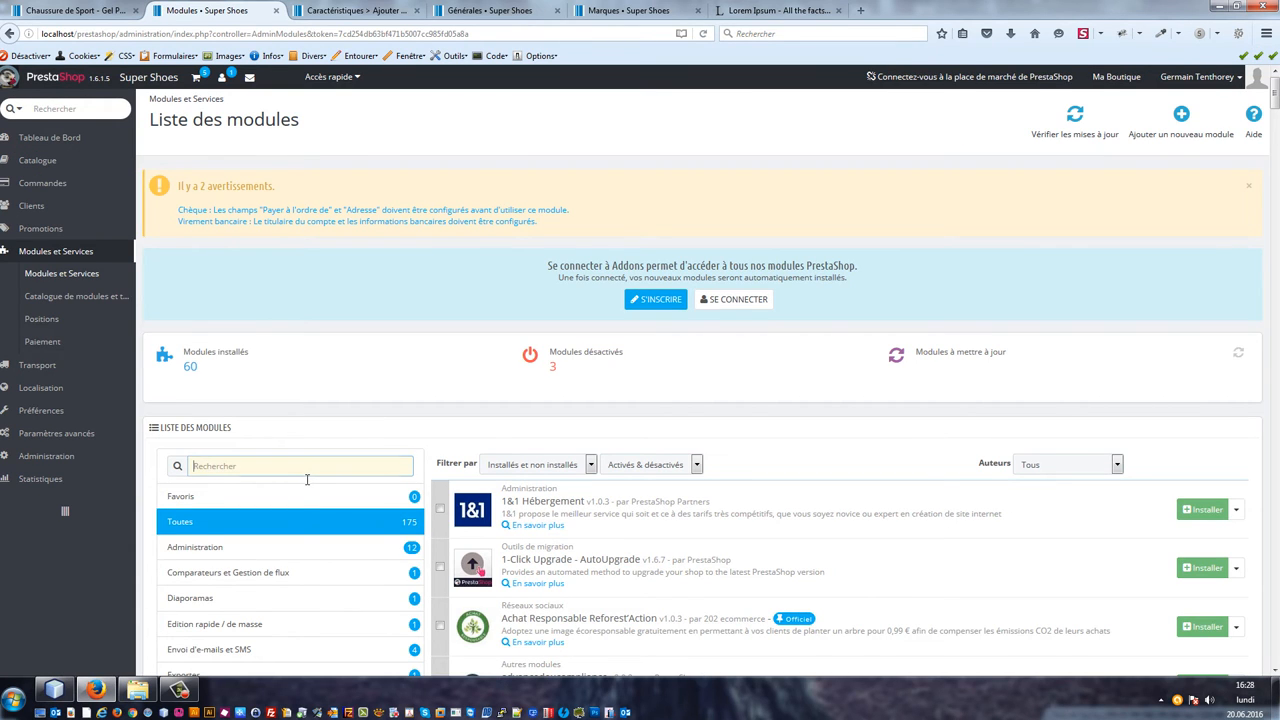
pyautogui.write('logo')
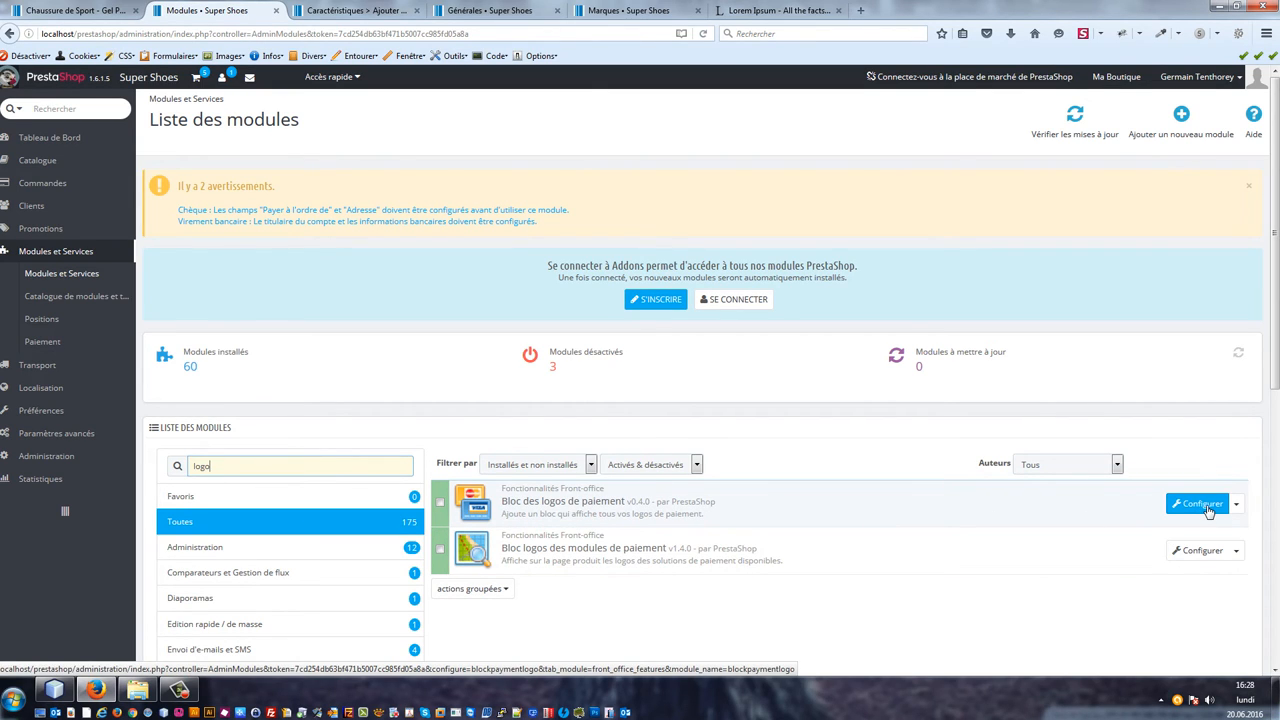
pyautogui.click(1204, 558)
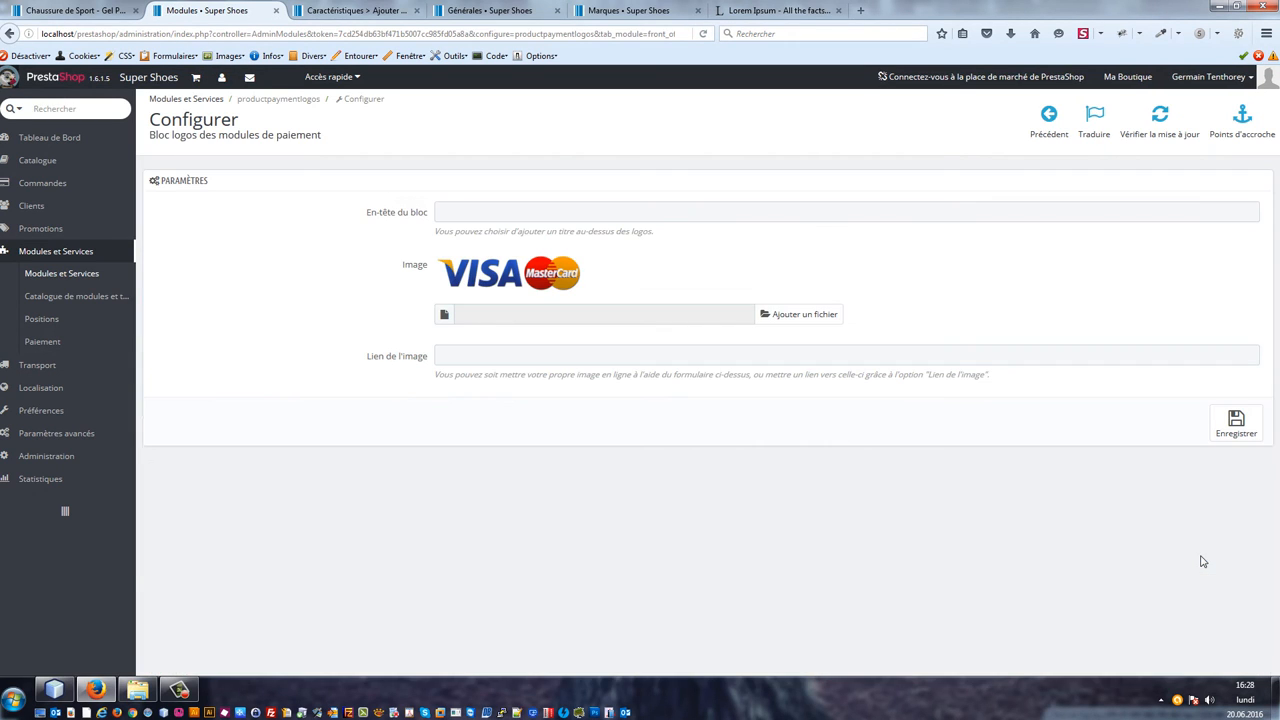
pyautogui.click(813, 316)
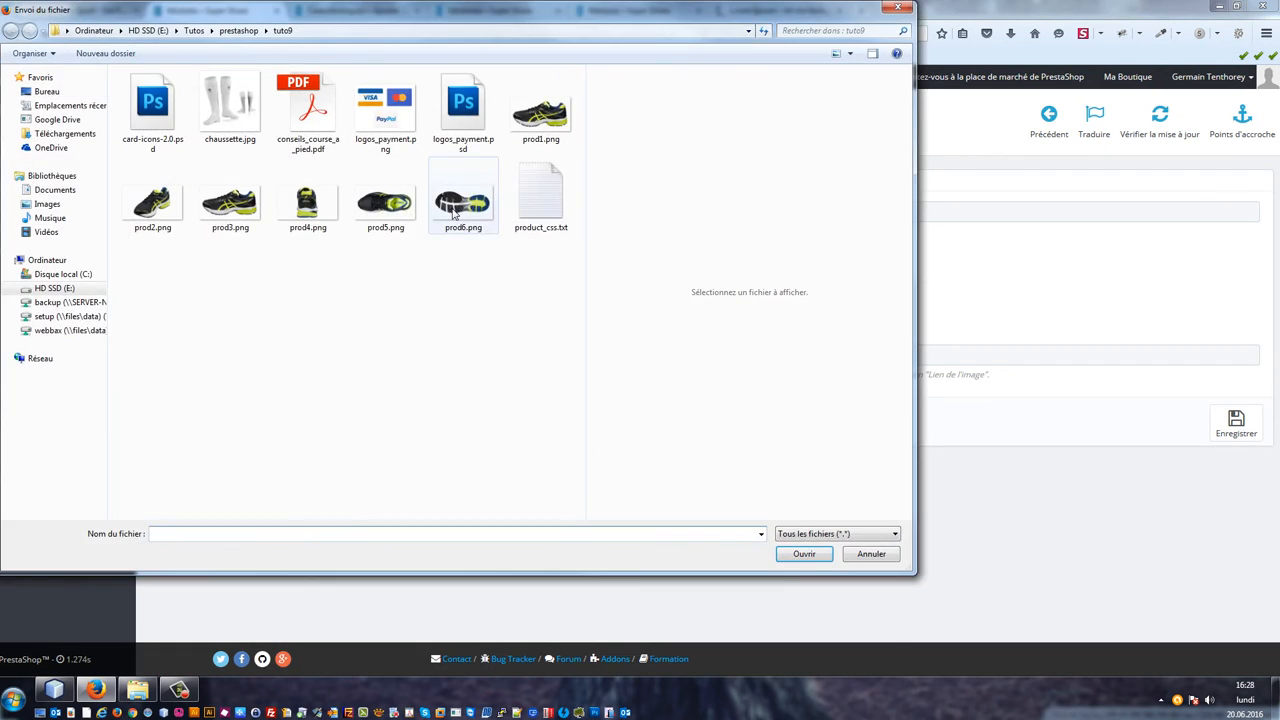
pyautogui.click(368, 119)
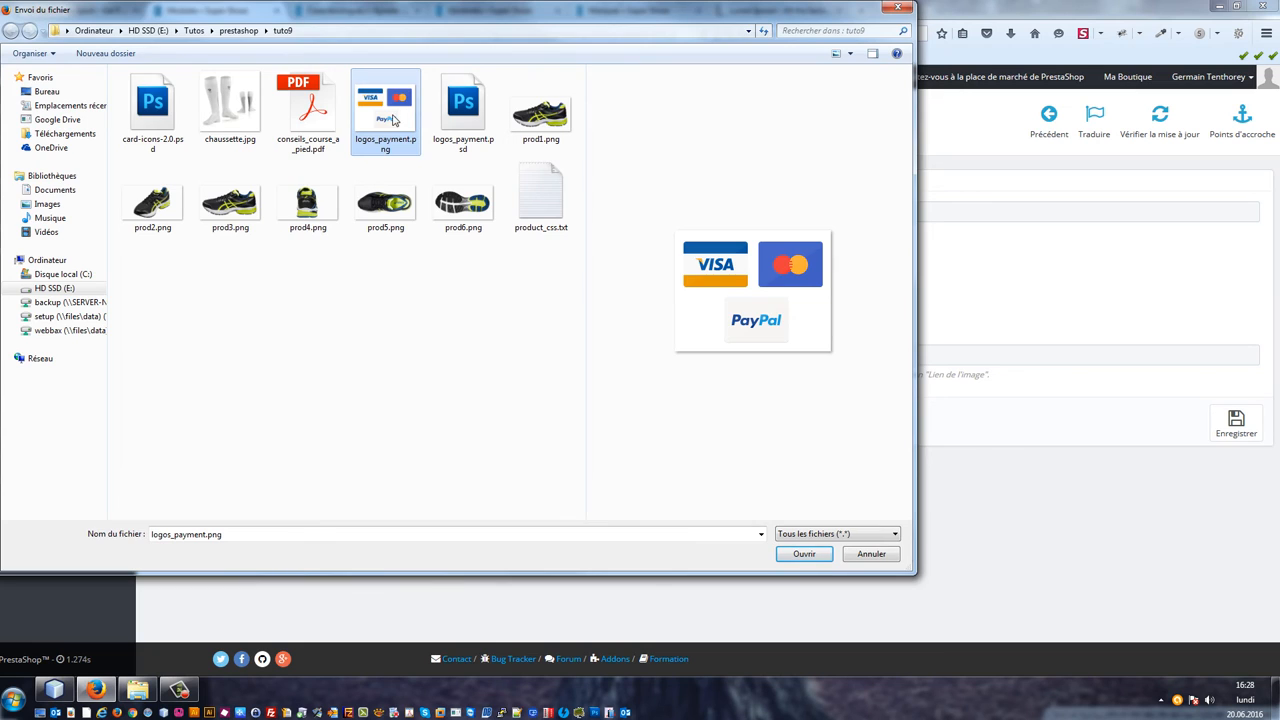
pyautogui.doubleClick(394, 119)
pyautogui.click(1214, 433)
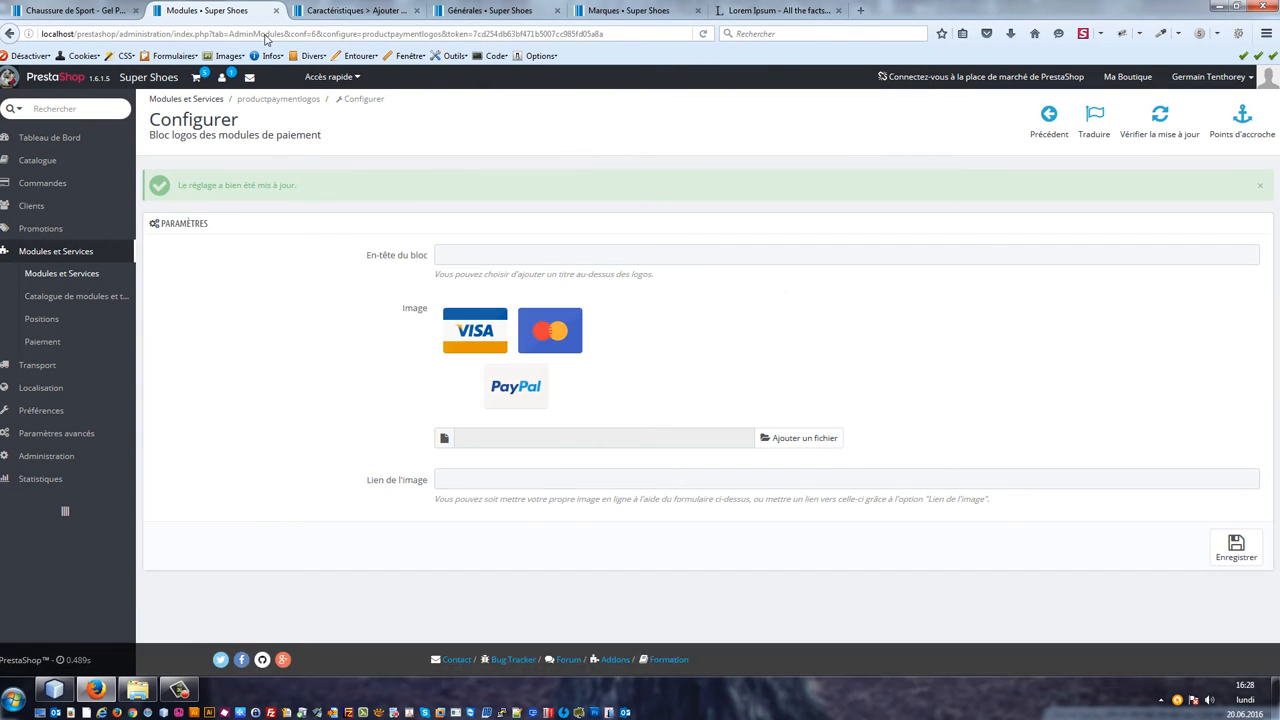
# Step: Reload the product page in the shop to check the payment logos and the product quantity line
pyautogui.click(66, 9)
pyautogui.press('F5')
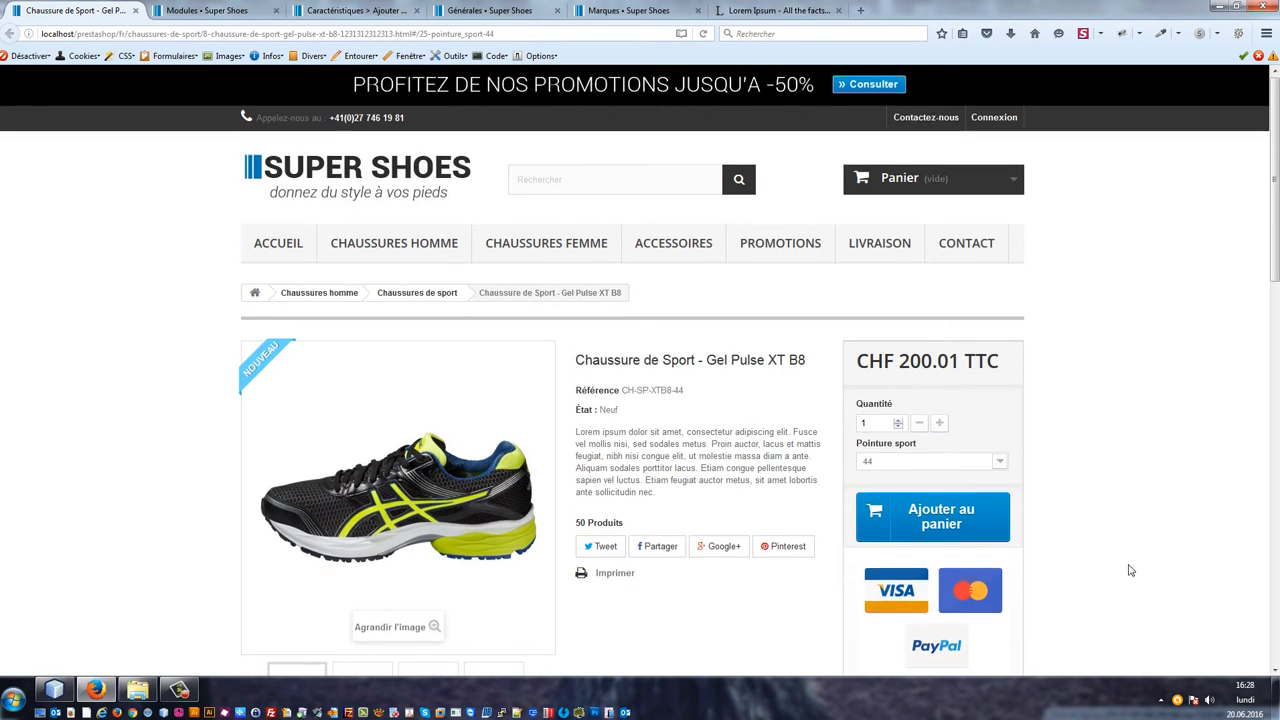
pyautogui.scroll(-3, 942, 450)
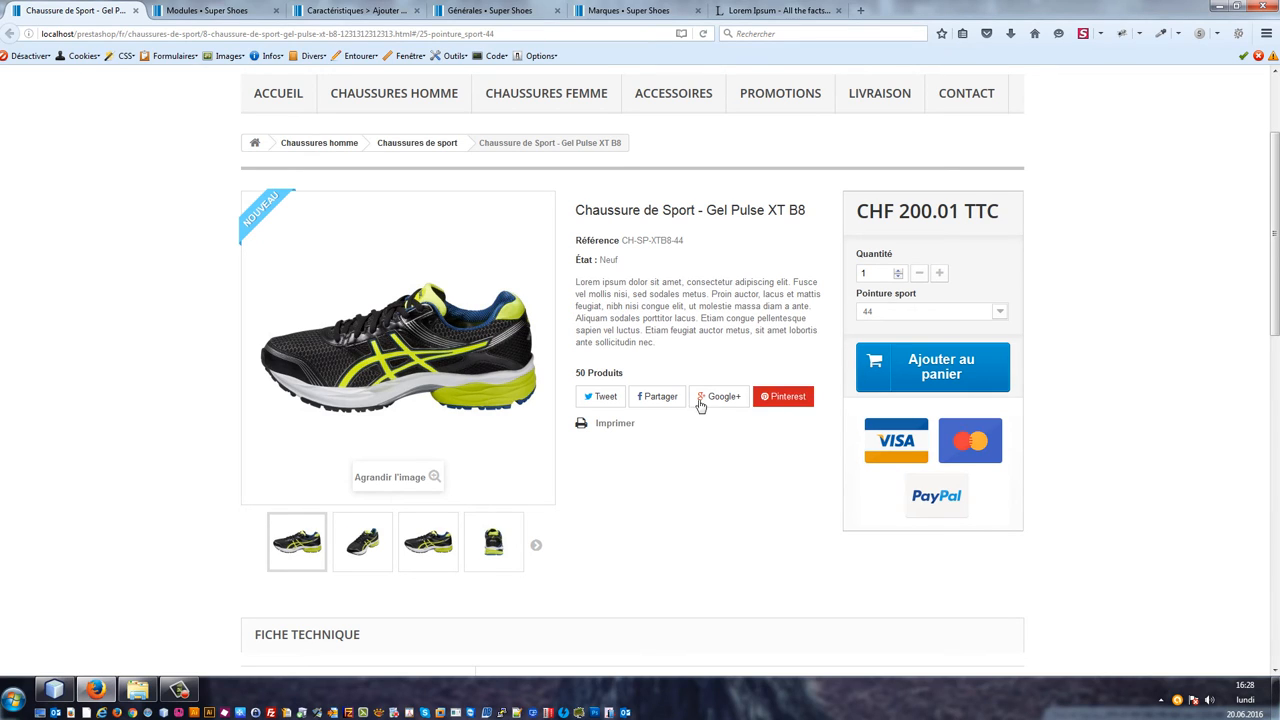
pyautogui.moveTo(585, 379); pyautogui.dragTo(643, 376)
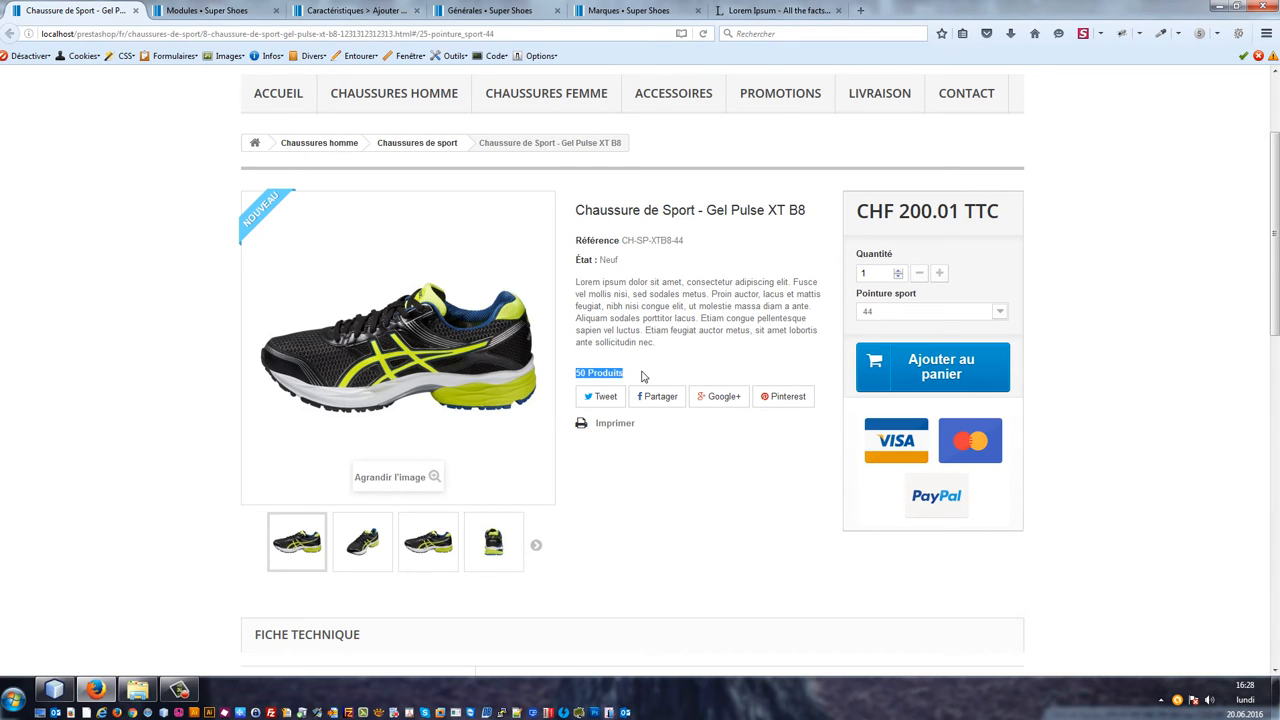
pyautogui.click(581, 376)
pyautogui.moveTo(574, 375); pyautogui.dragTo(628, 376)
pyautogui.click(215, 10)
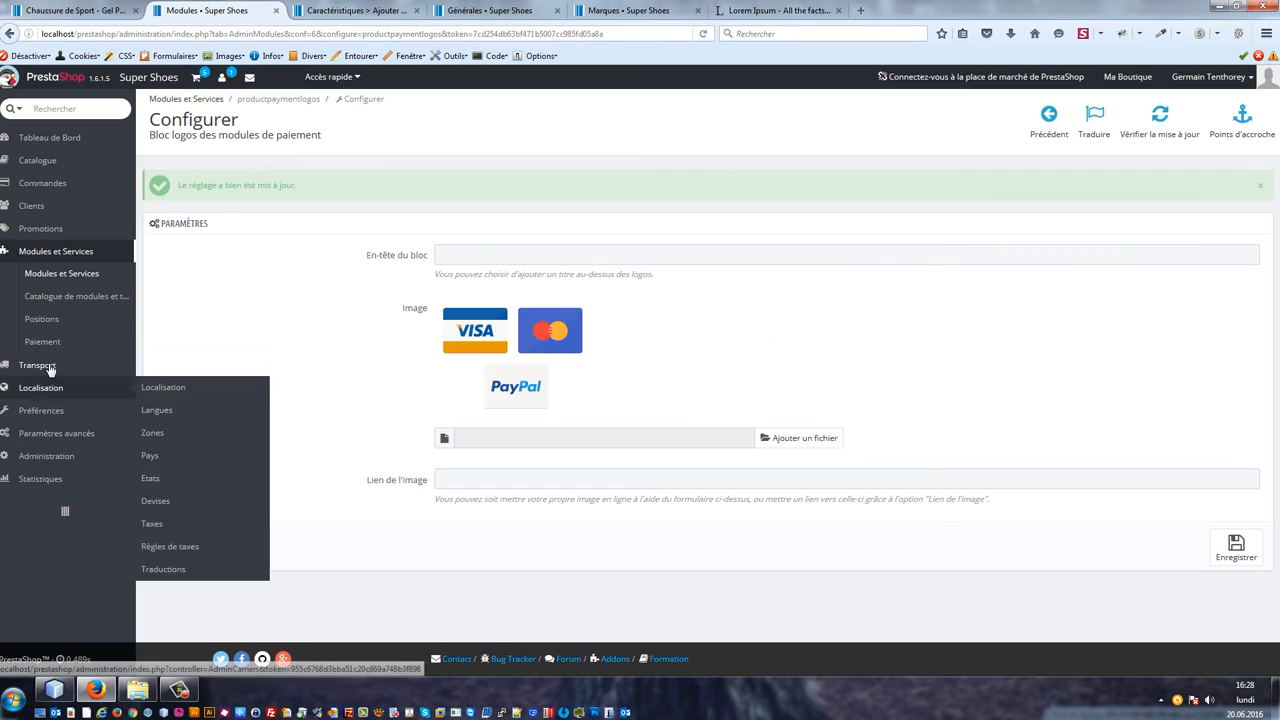
# Step: In the product preferences, turn off displaying available quantities on the product page and save
pyautogui.moveTo(130, 410)
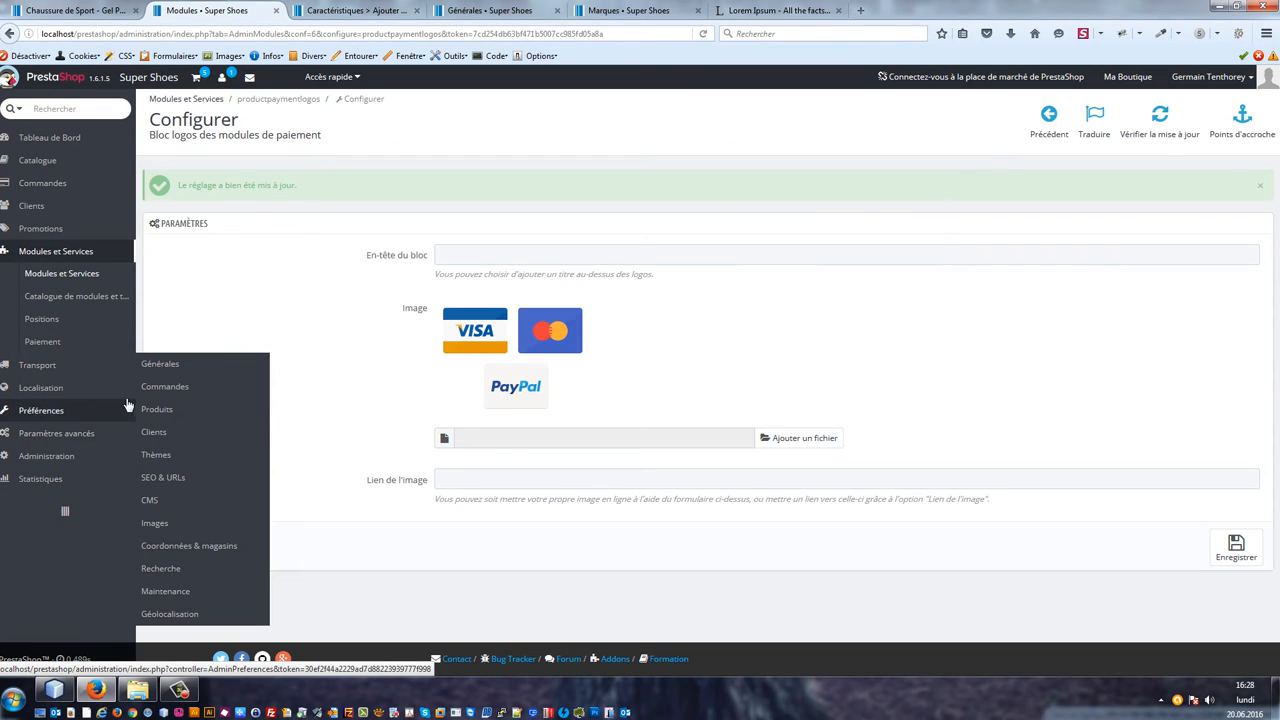
pyautogui.click(170, 411)
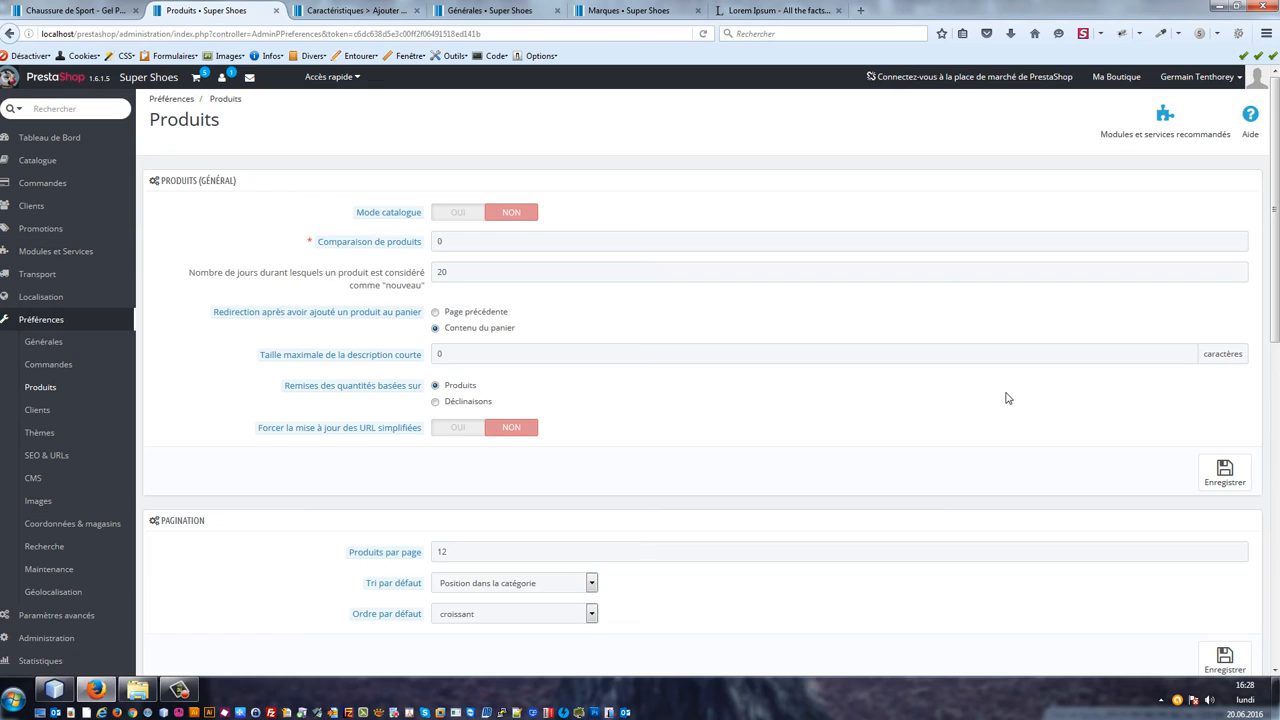
pyautogui.hotkey('ctrl', 'f')
pyautogui.write('quantit')
pyautogui.press('Return')
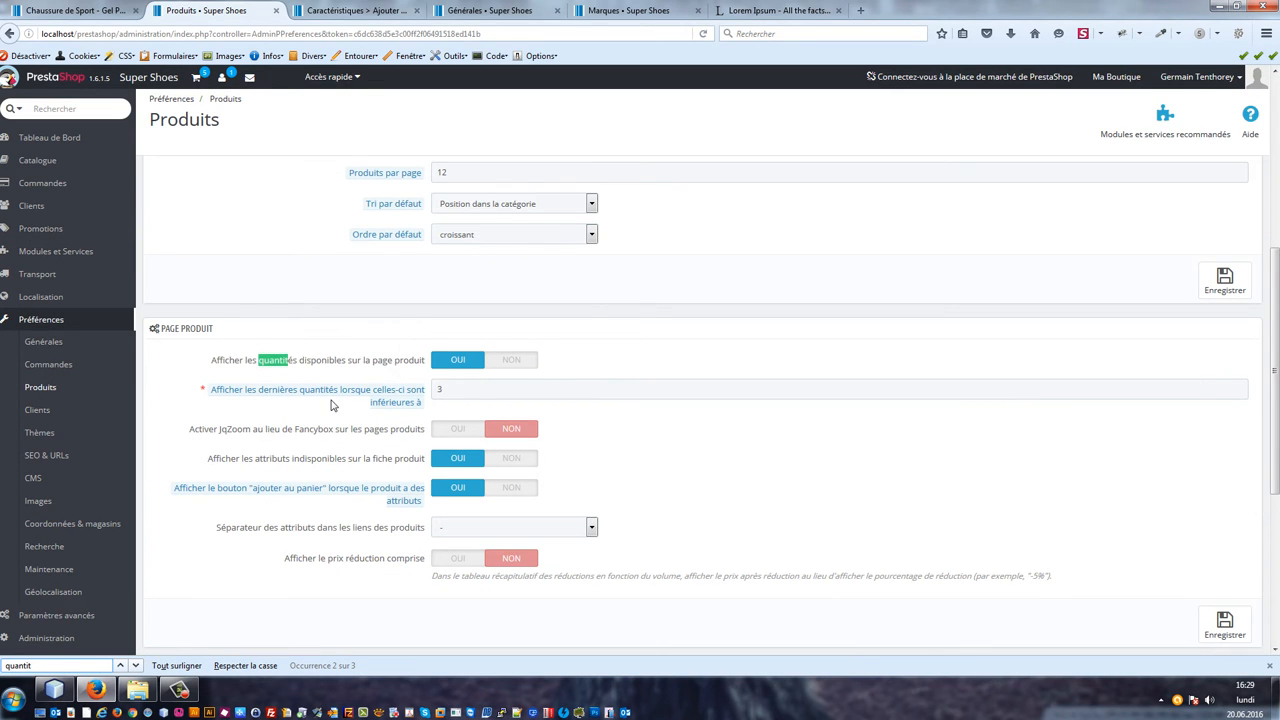
pyautogui.scroll(1, 333, 405)
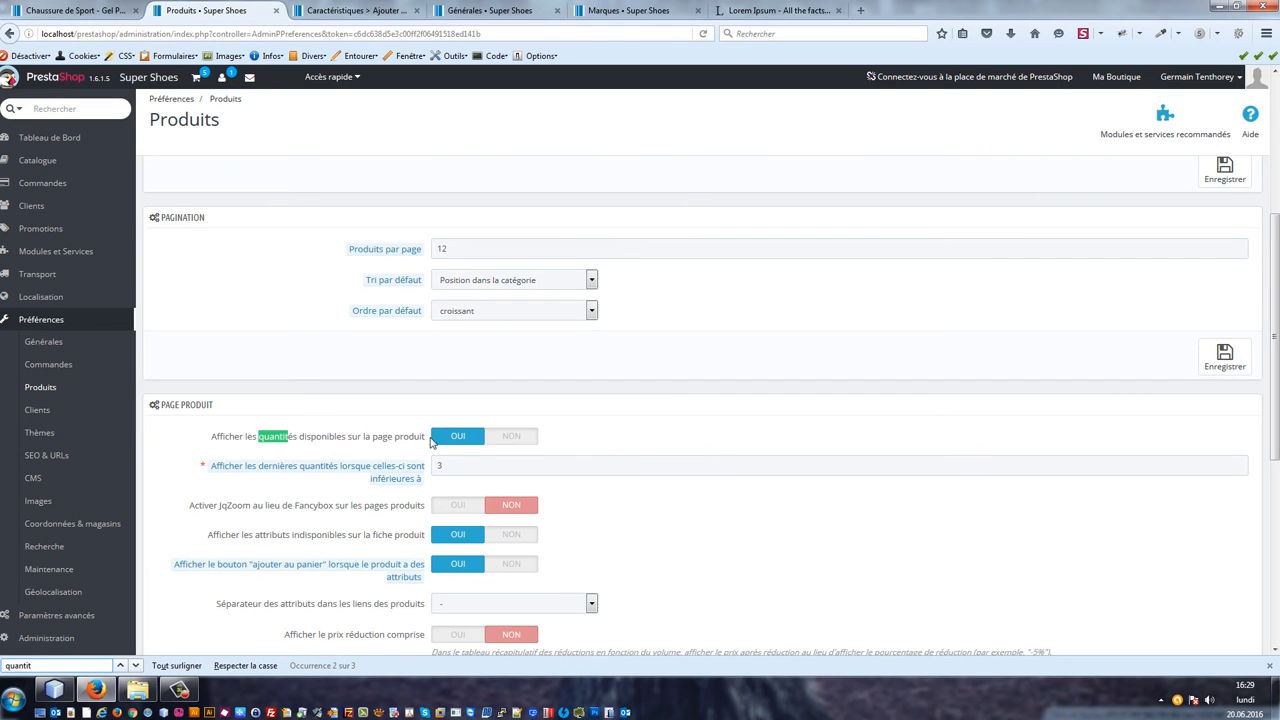
pyautogui.click(880, 451)
pyautogui.scroll(-4, 1169, 443)
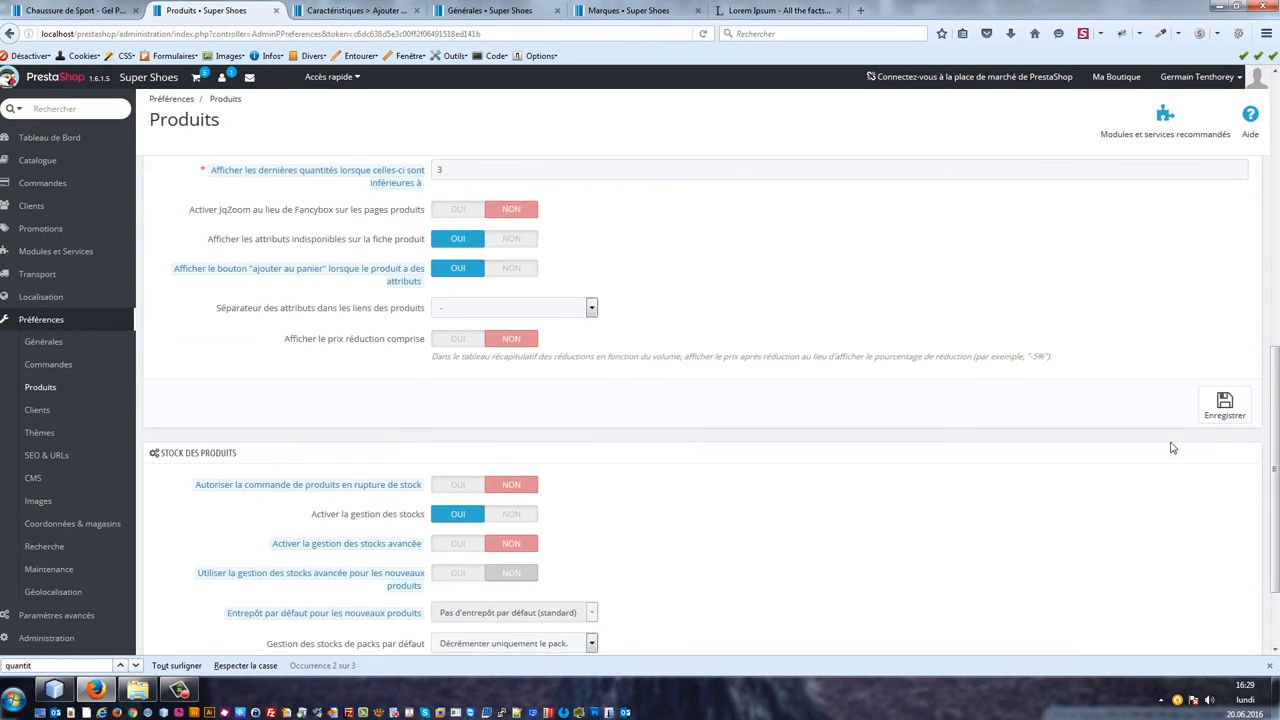
pyautogui.scroll(2, 1215, 400)
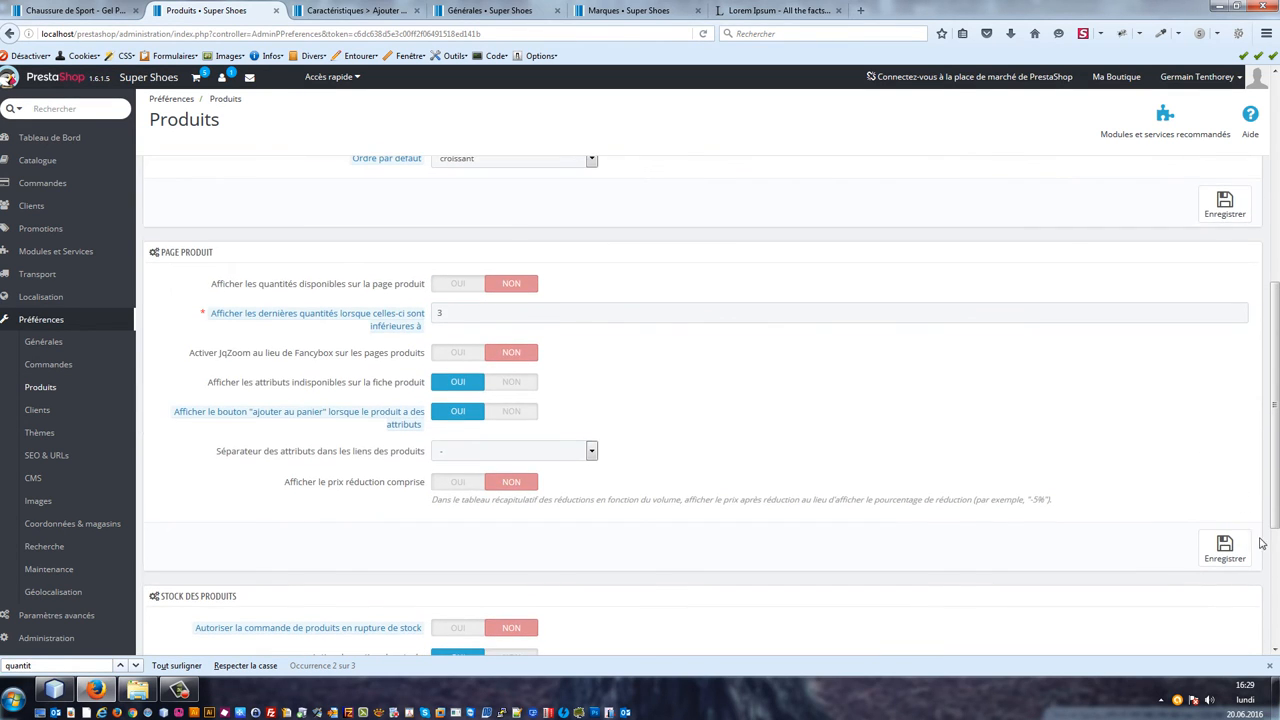
pyautogui.click(1224, 548)
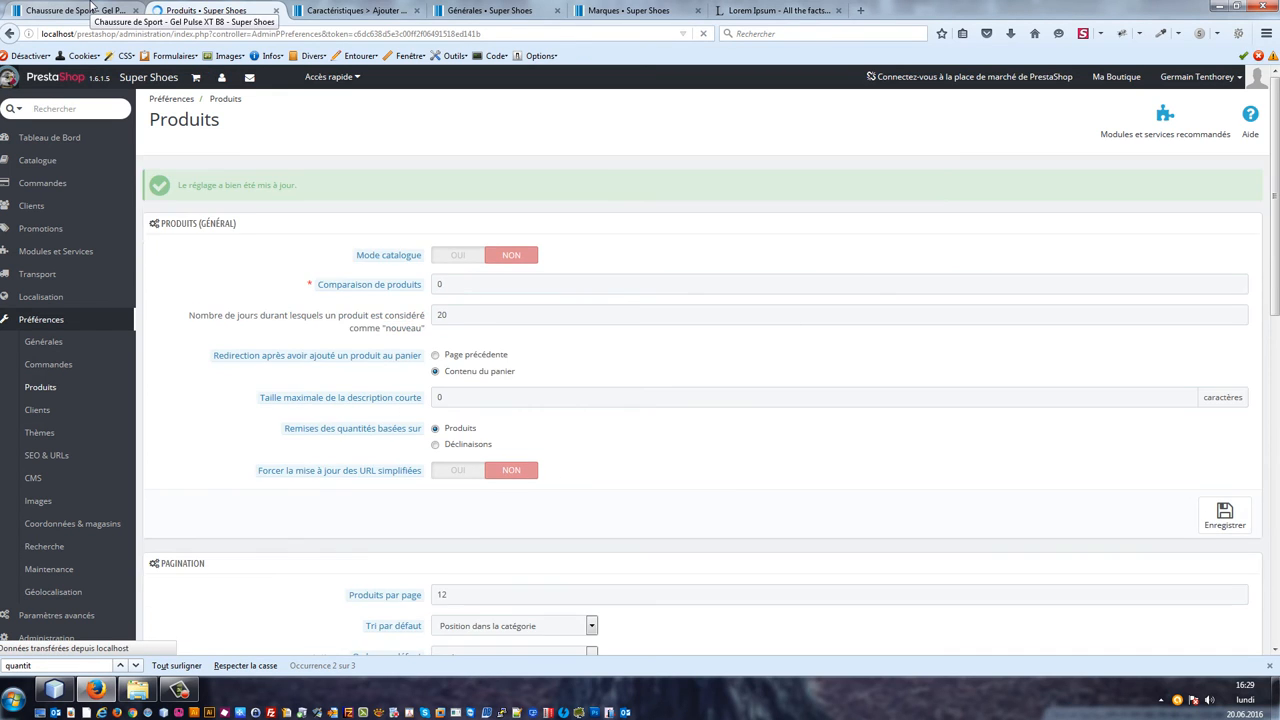
# Step: Reload the product page in the shop to check that the available quantity no longer shows
pyautogui.click(92, 8)
pyautogui.press('F5')
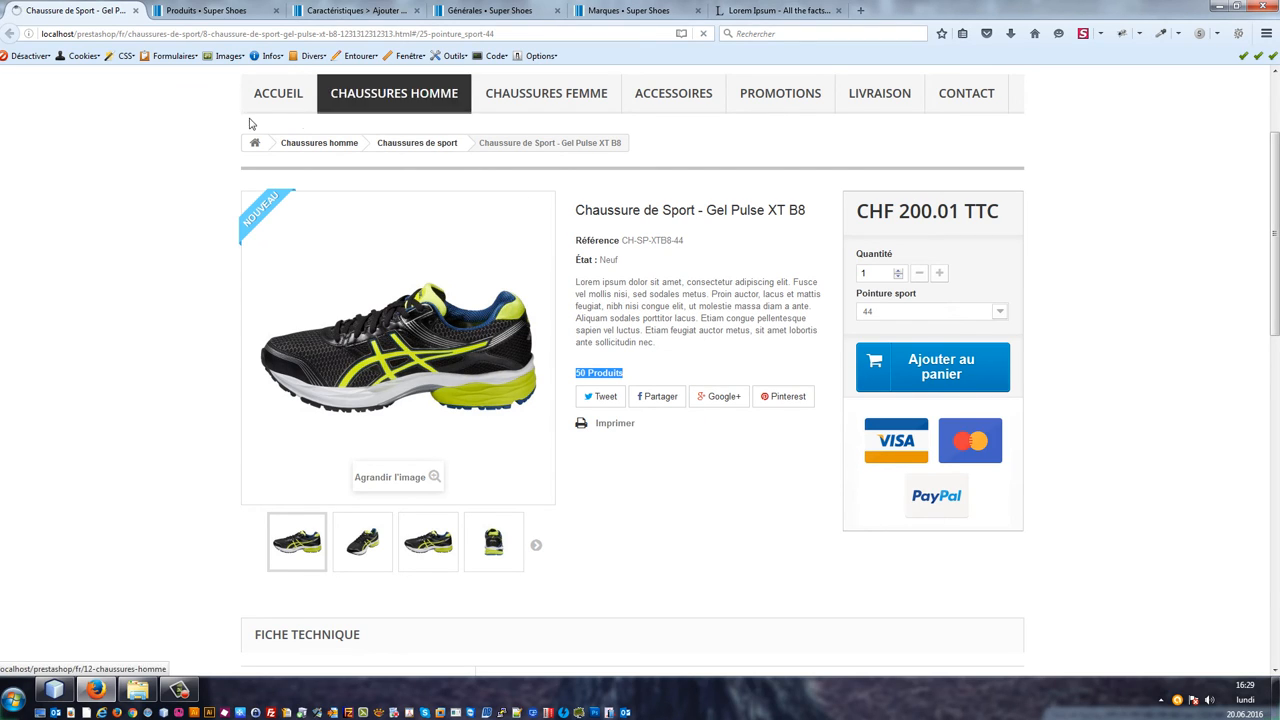
pyautogui.click(190, 35)
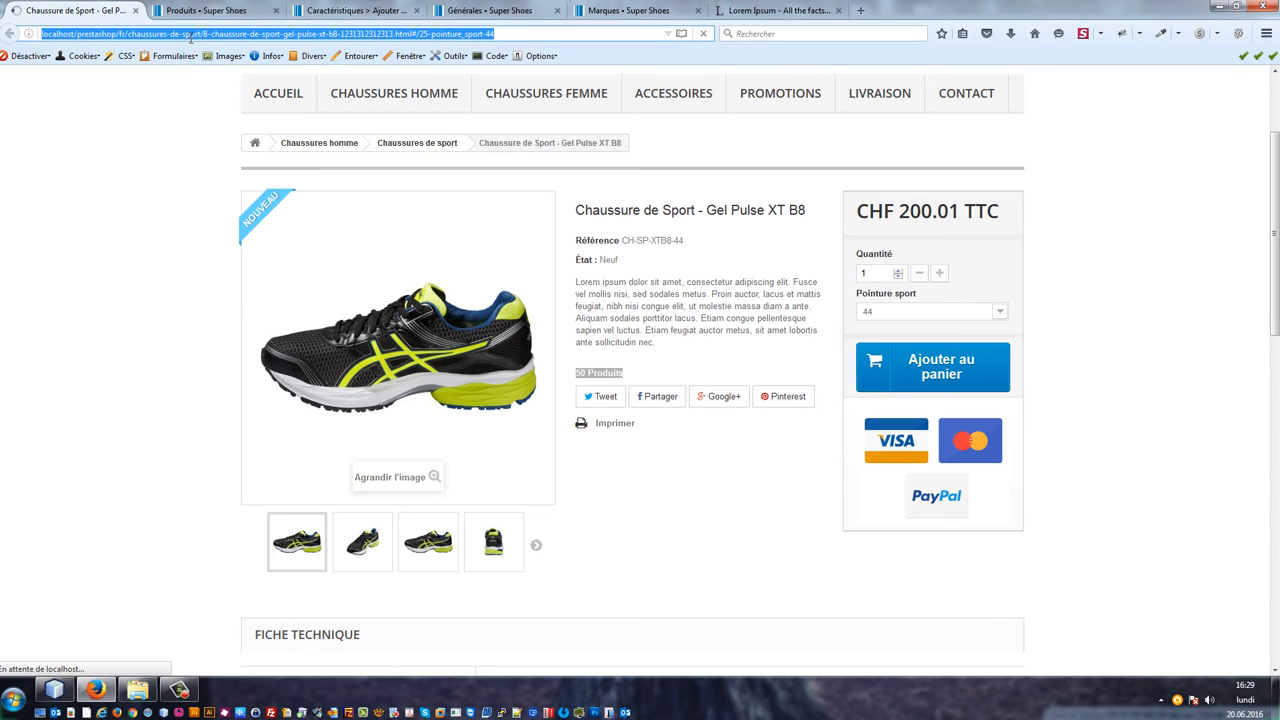
pyautogui.click(247, 33)
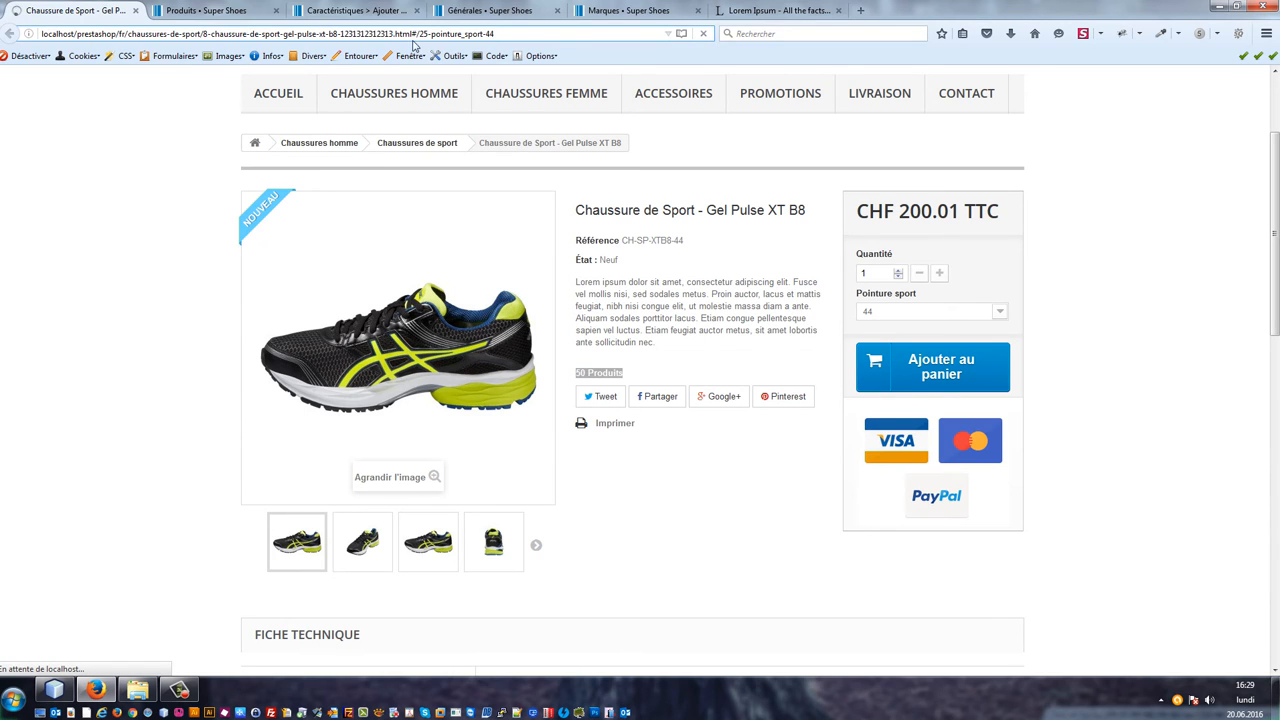
pyautogui.moveTo(413, 34); pyautogui.dragTo(628, 48)
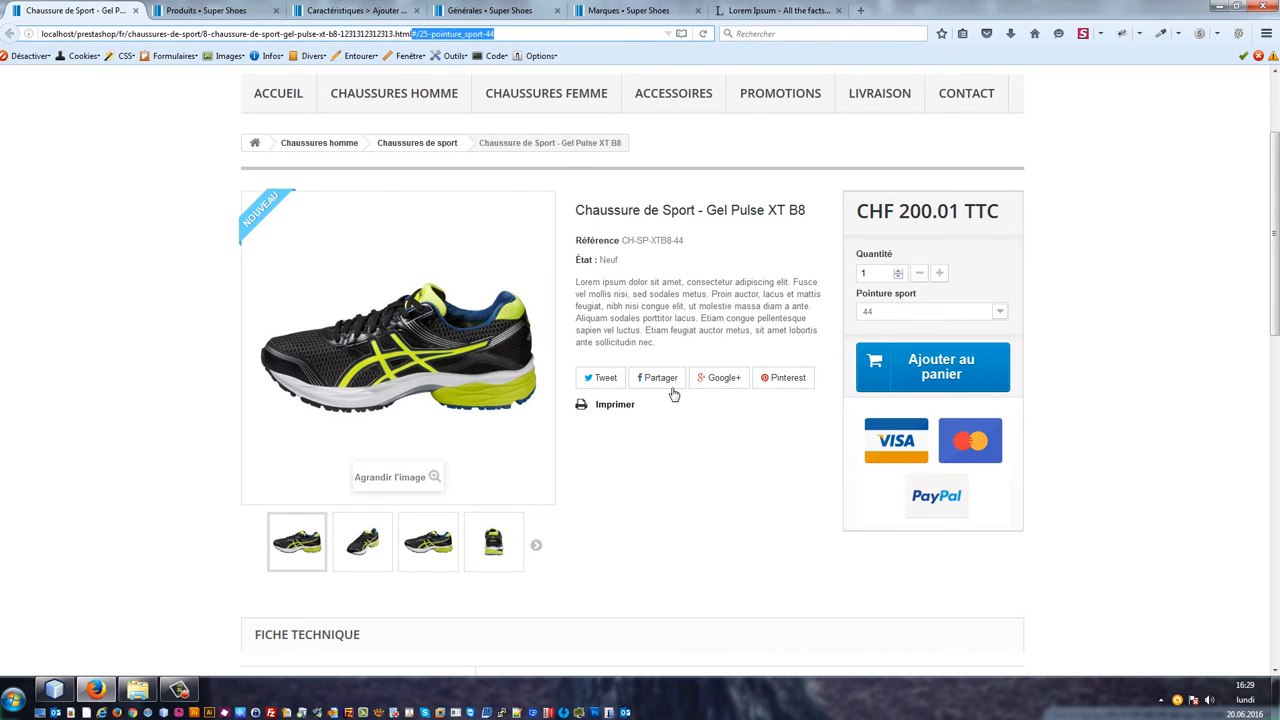
pyautogui.click(481, 10)
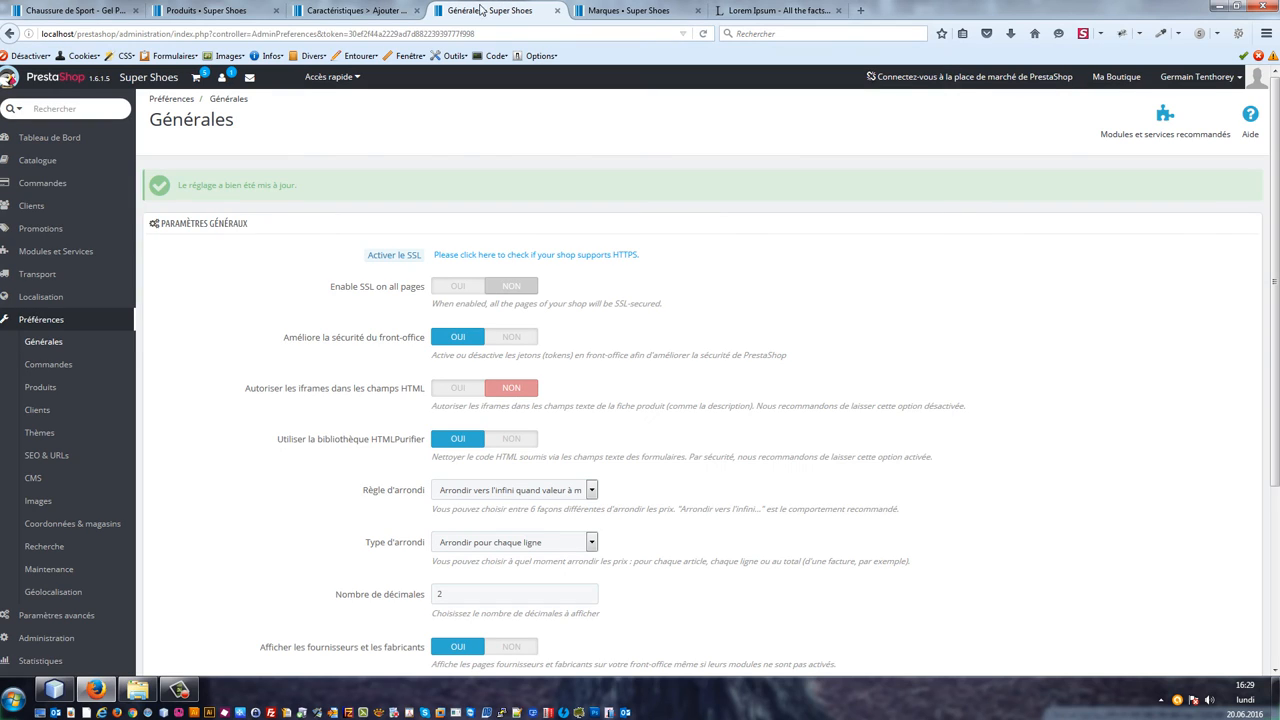
pyautogui.click(192, 251)
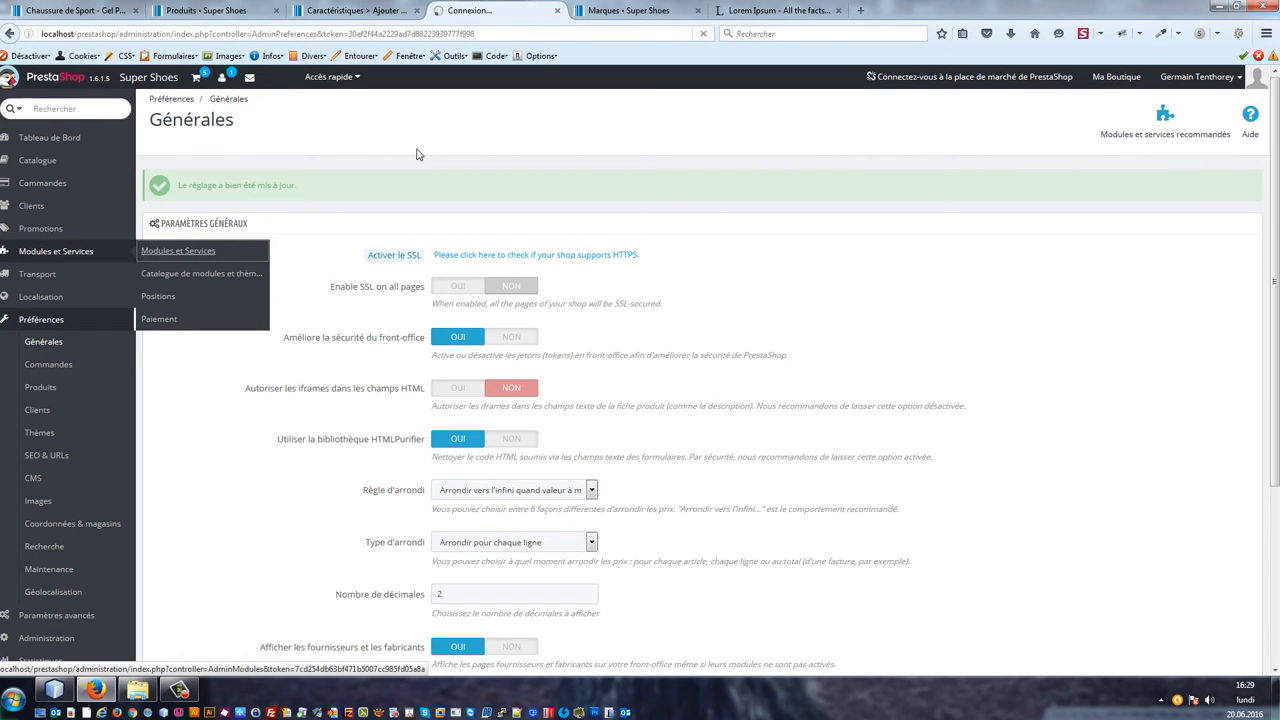
pyautogui.click(385, 8)
pyautogui.click(468, 10)
pyautogui.click(603, 8)
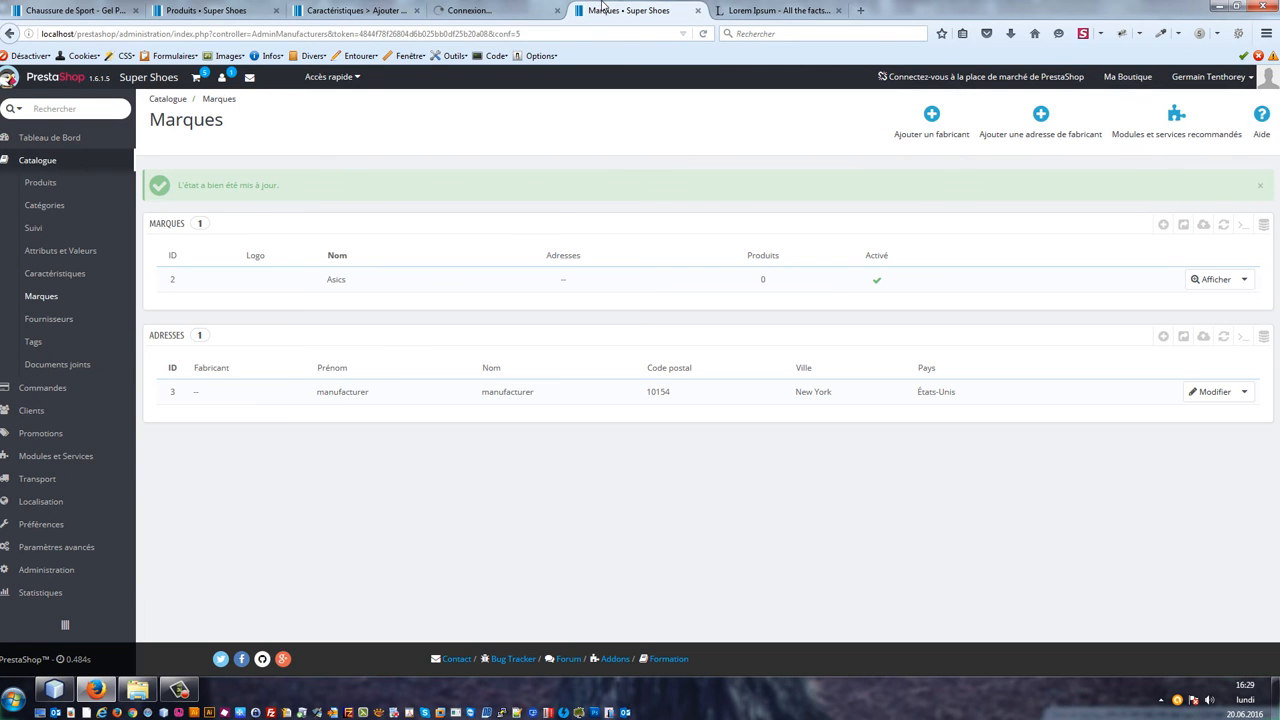
pyautogui.middleClick(603, 8)
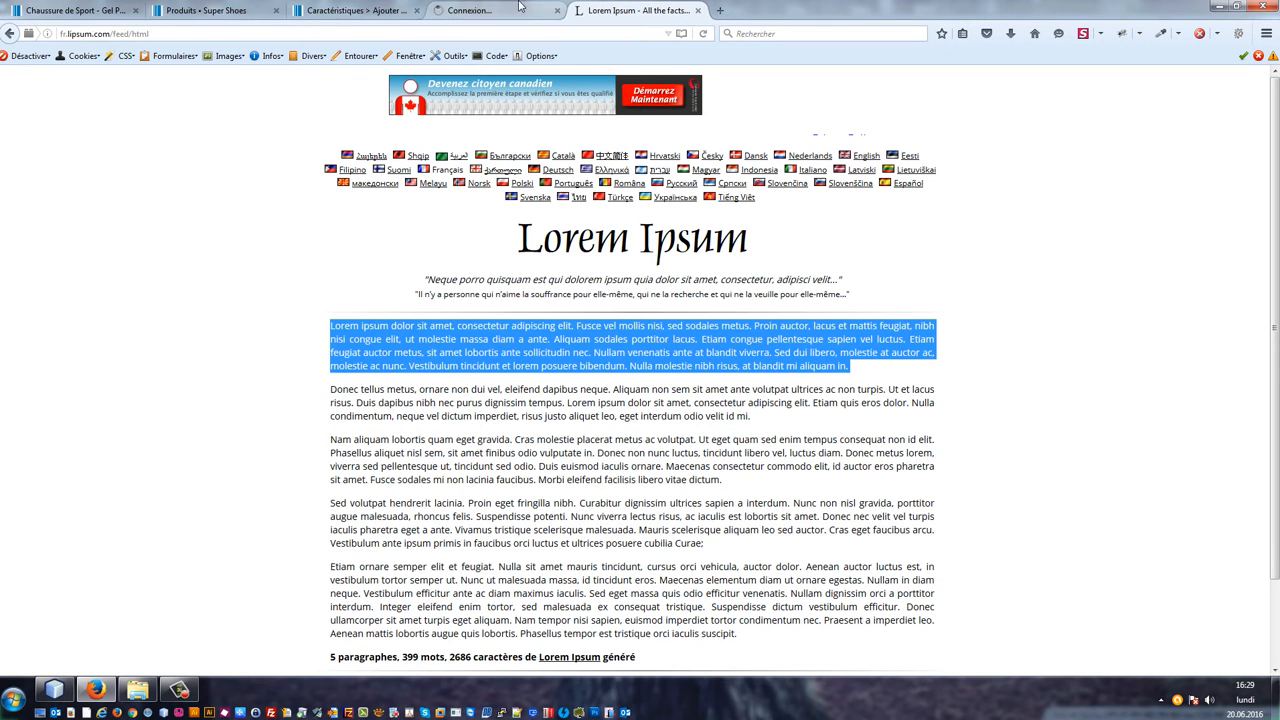
pyautogui.click(540, 12)
pyautogui.click(633, 9)
pyautogui.middleClick(605, 10)
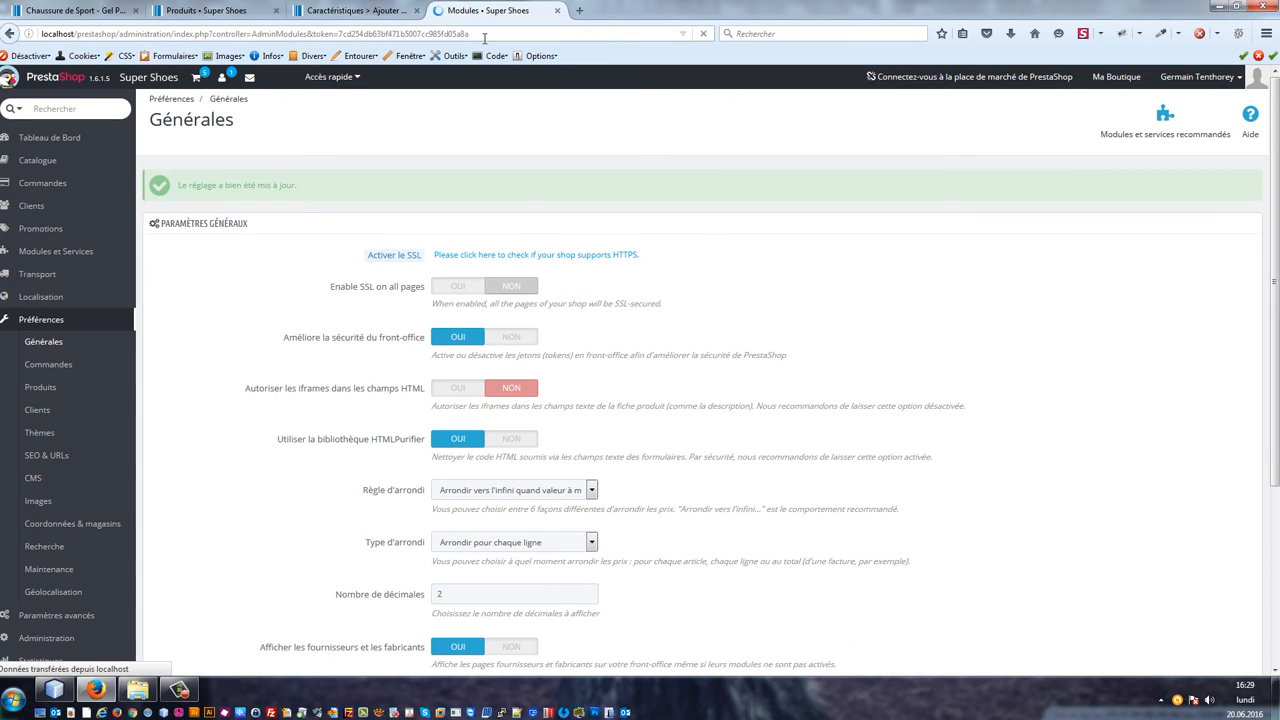
# Step: Find the social sharing module "Partage sur les réseaux sociaux" in the module list and deactivate it
pyautogui.click(250, 463)
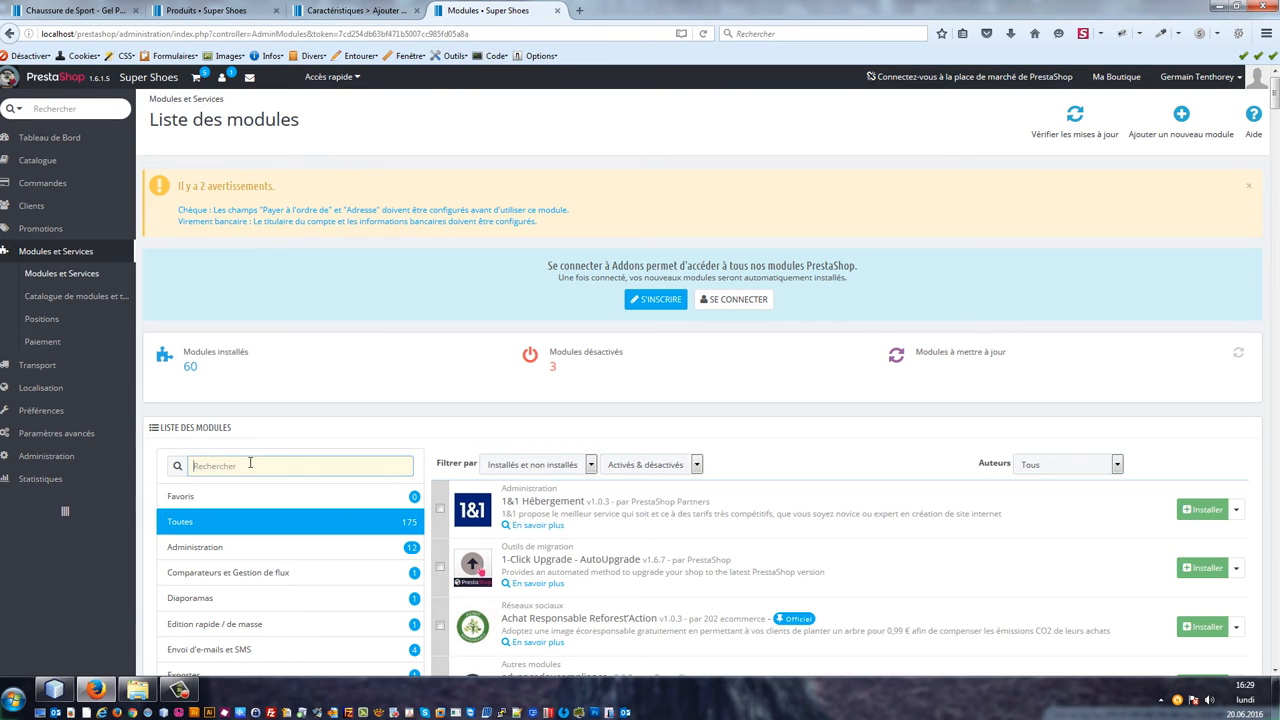
pyautogui.write('social')
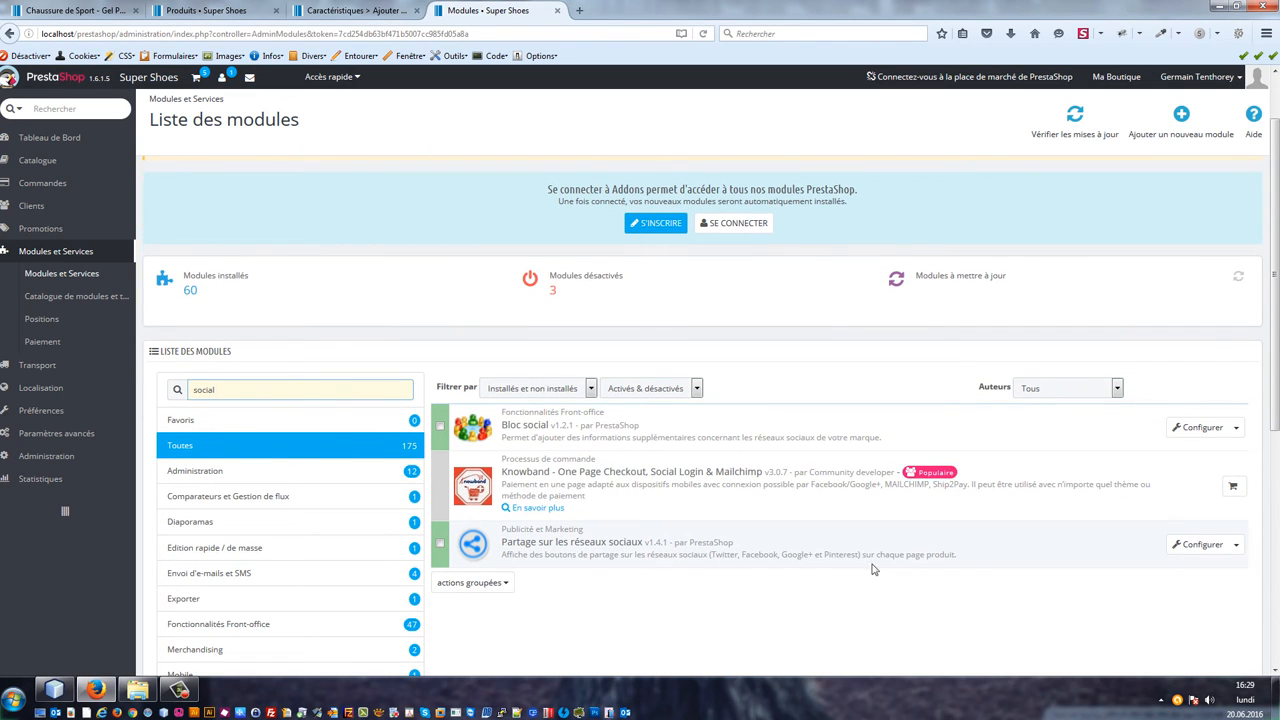
pyautogui.click(1236, 544)
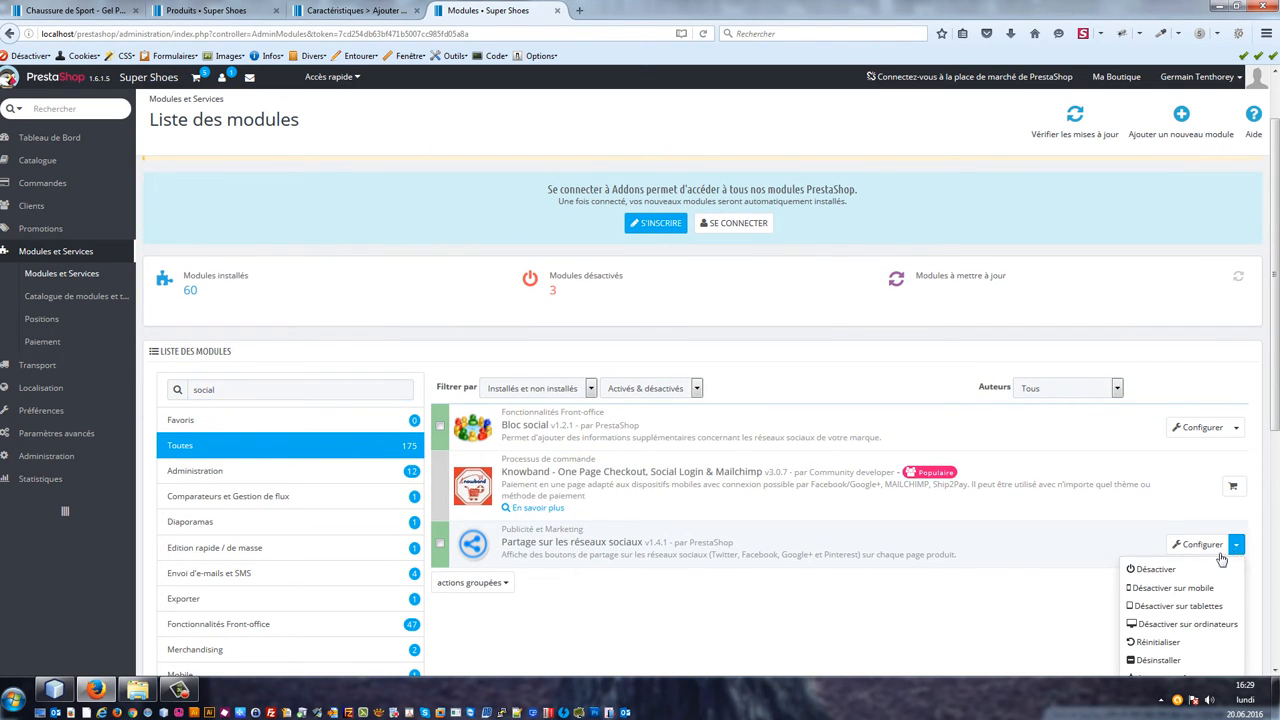
pyautogui.click(1160, 569)
# Step: Reload the product page in the shop and scroll through it to check the sharing buttons and lower sections
pyautogui.click(88, 12)
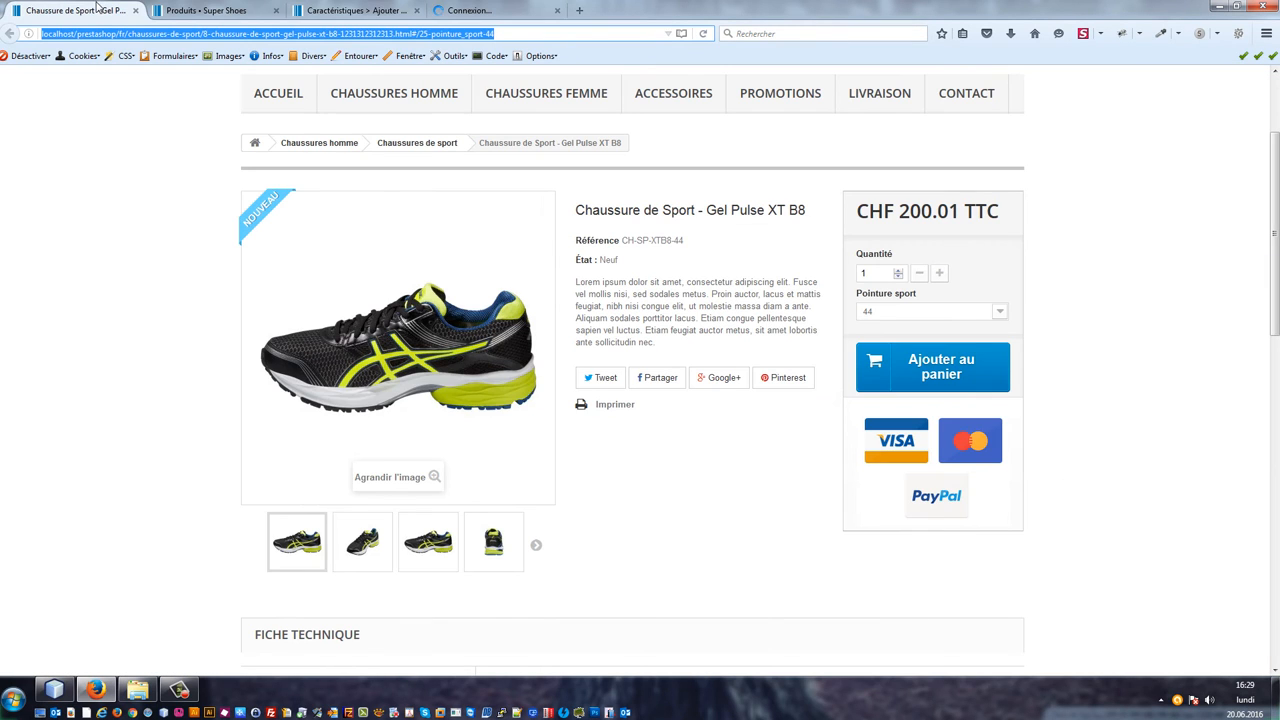
pyautogui.press('F5')
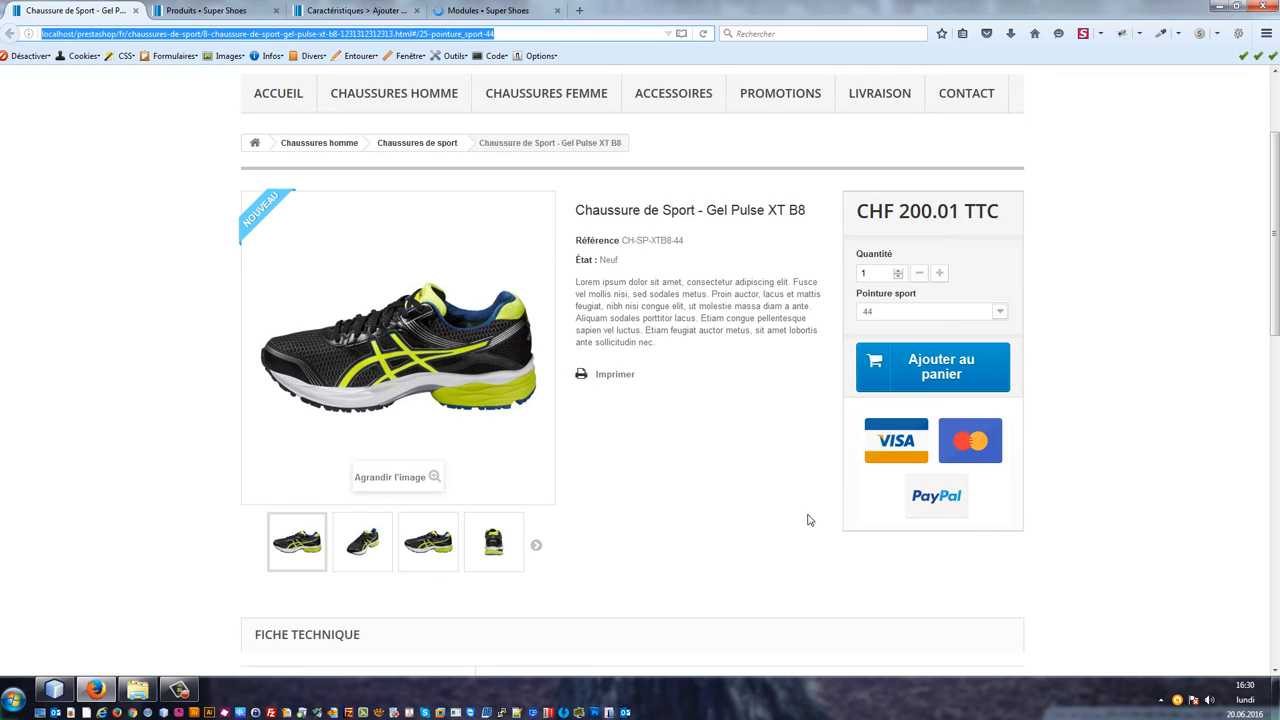
pyautogui.click(686, 452)
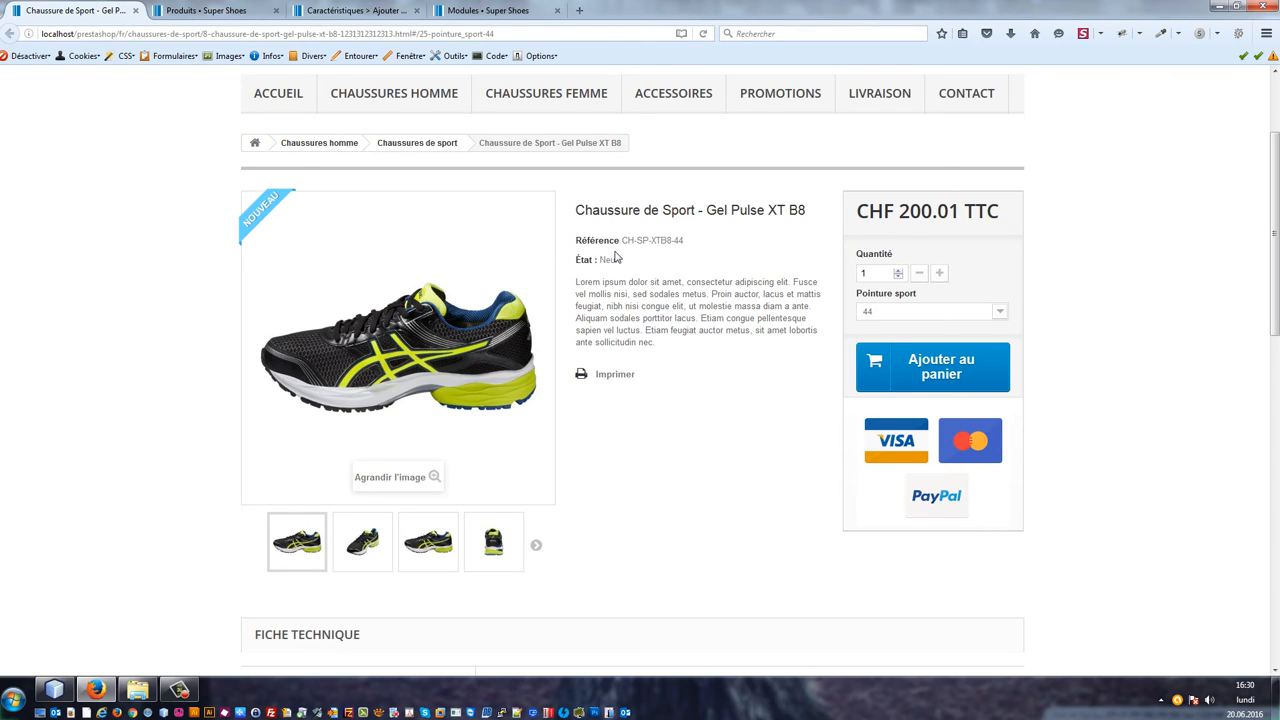
pyautogui.moveTo(581, 261); pyautogui.dragTo(639, 263)
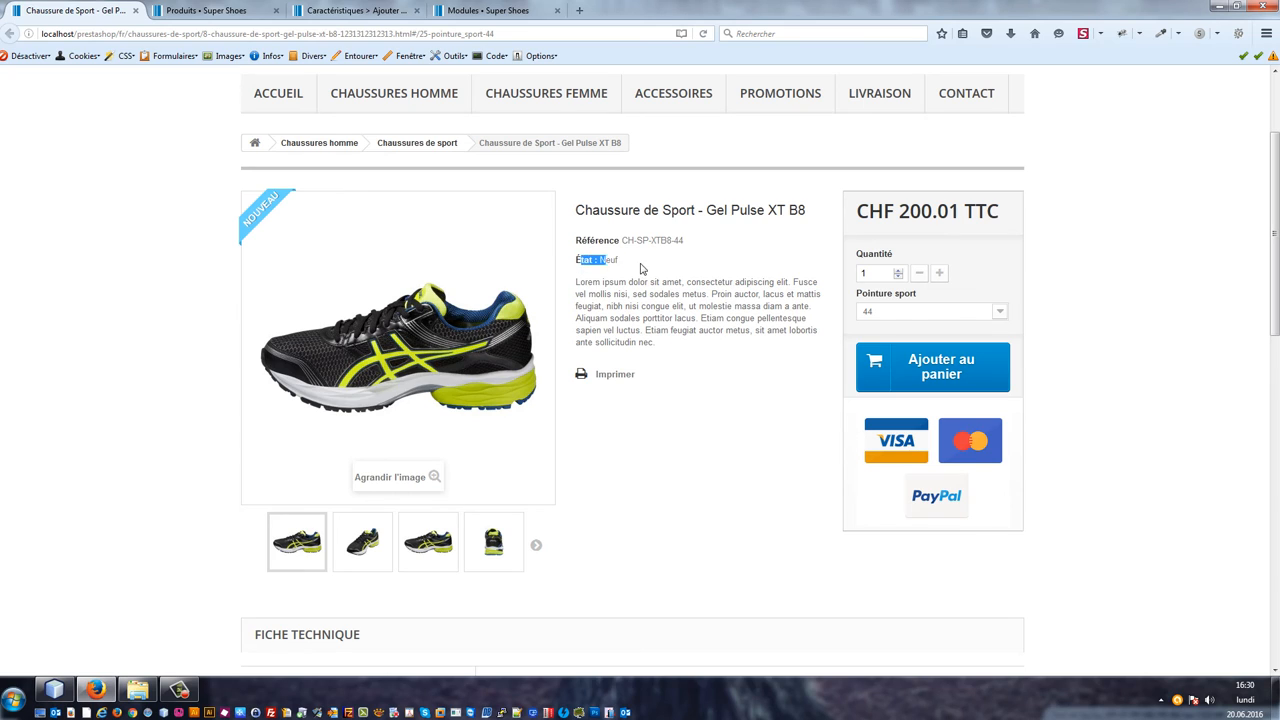
pyautogui.click(707, 412)
pyautogui.scroll(-3, 686, 443)
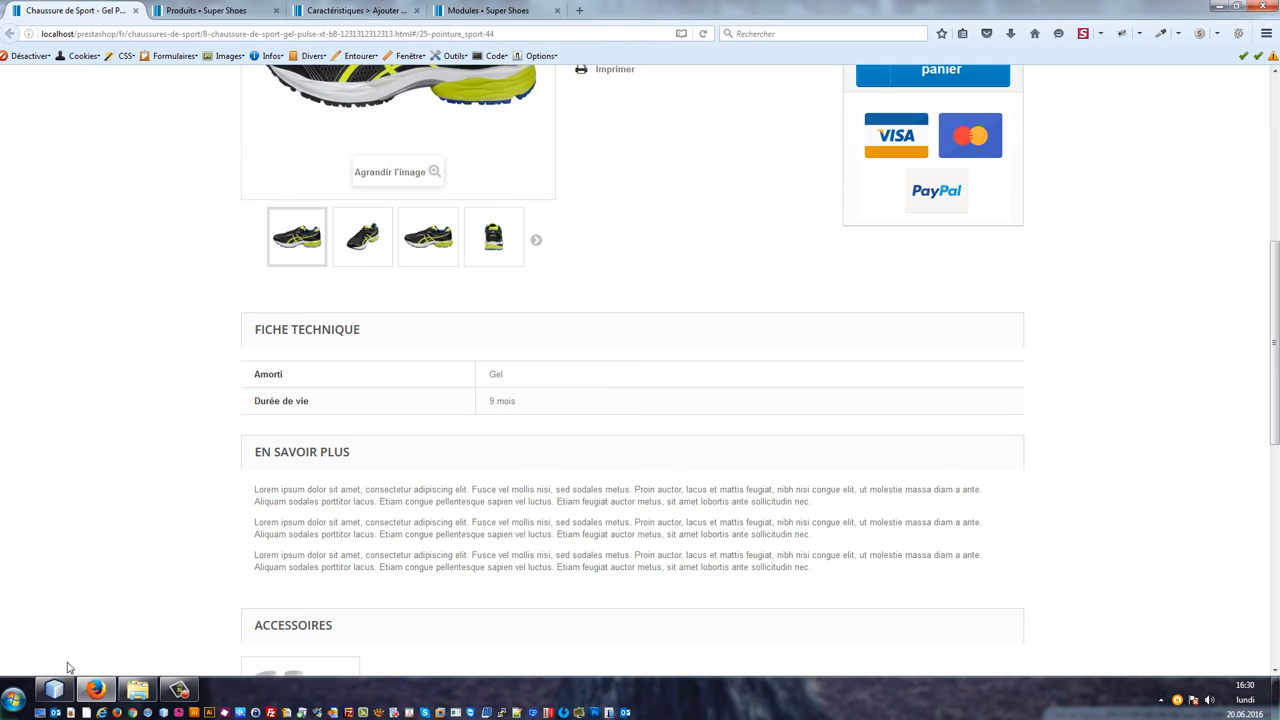
pyautogui.scroll(-4, 66, 666)
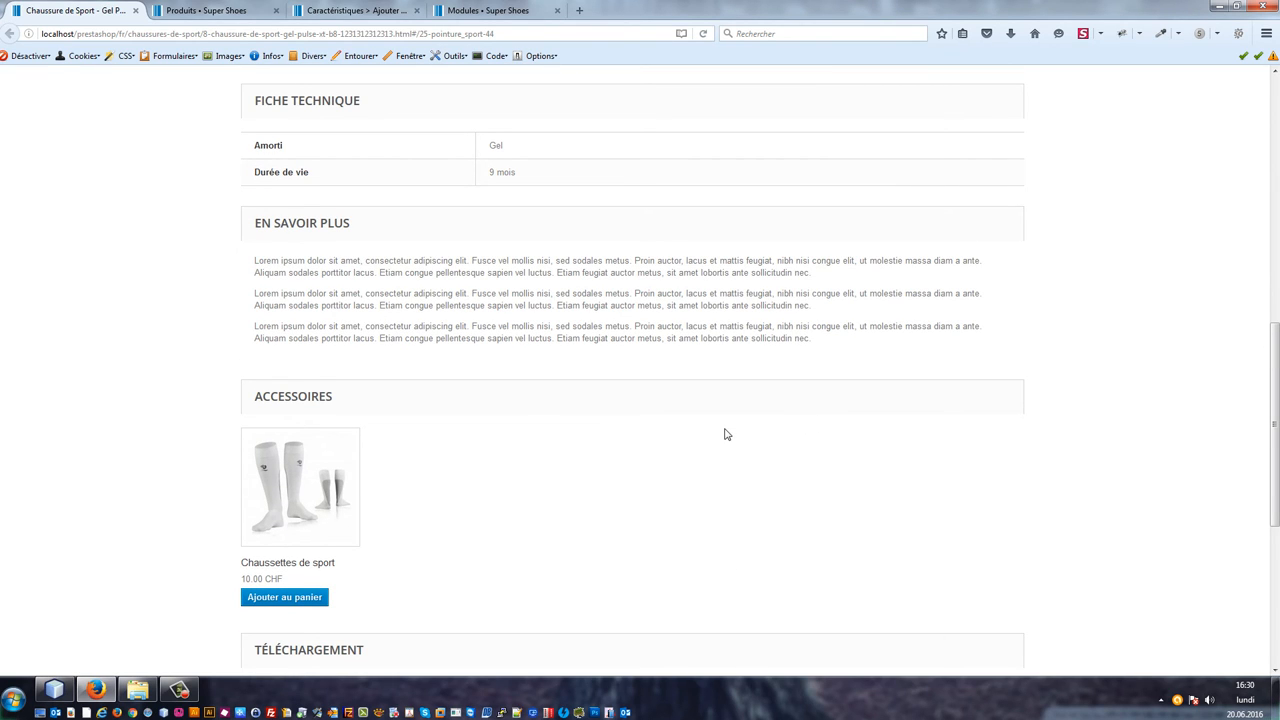
pyautogui.scroll(-4, 726, 434)
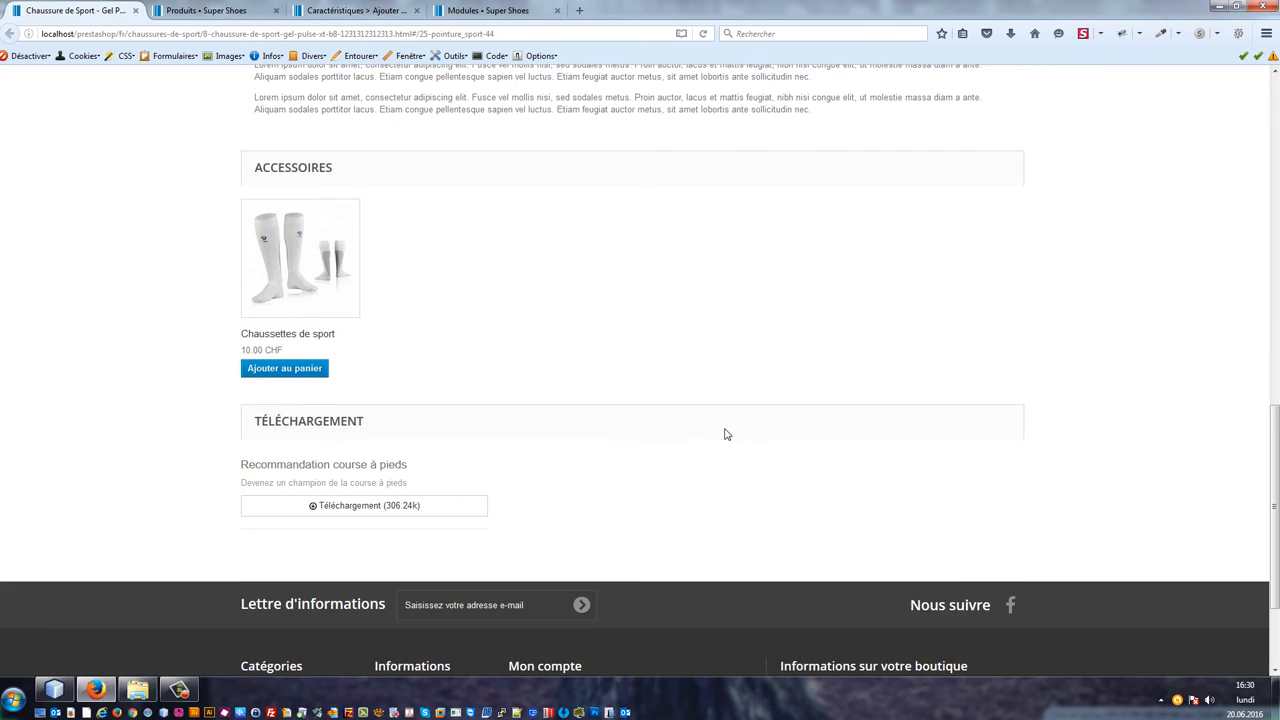
pyautogui.scroll(3, 401, 546)
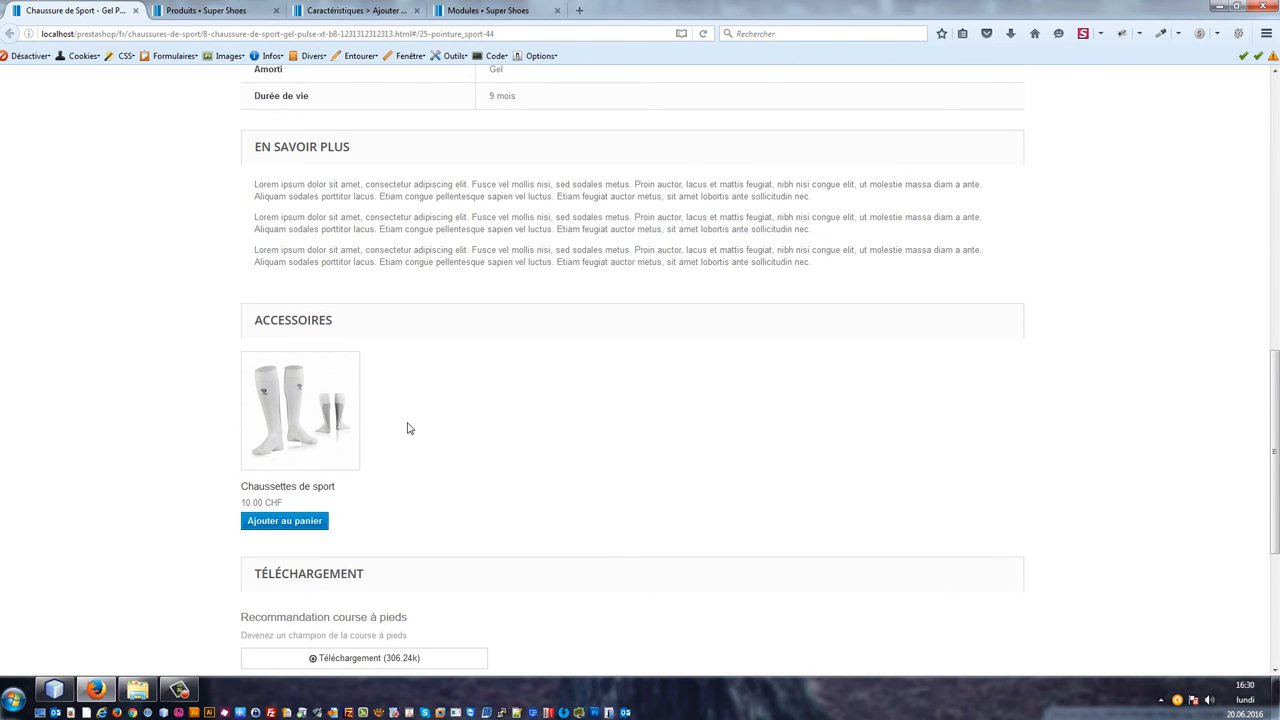
pyautogui.scroll(-4, 358, 420)
pyautogui.scroll(4, 385, 445)
pyautogui.scroll(-4, 371, 547)
pyautogui.scroll(3, 471, 386)
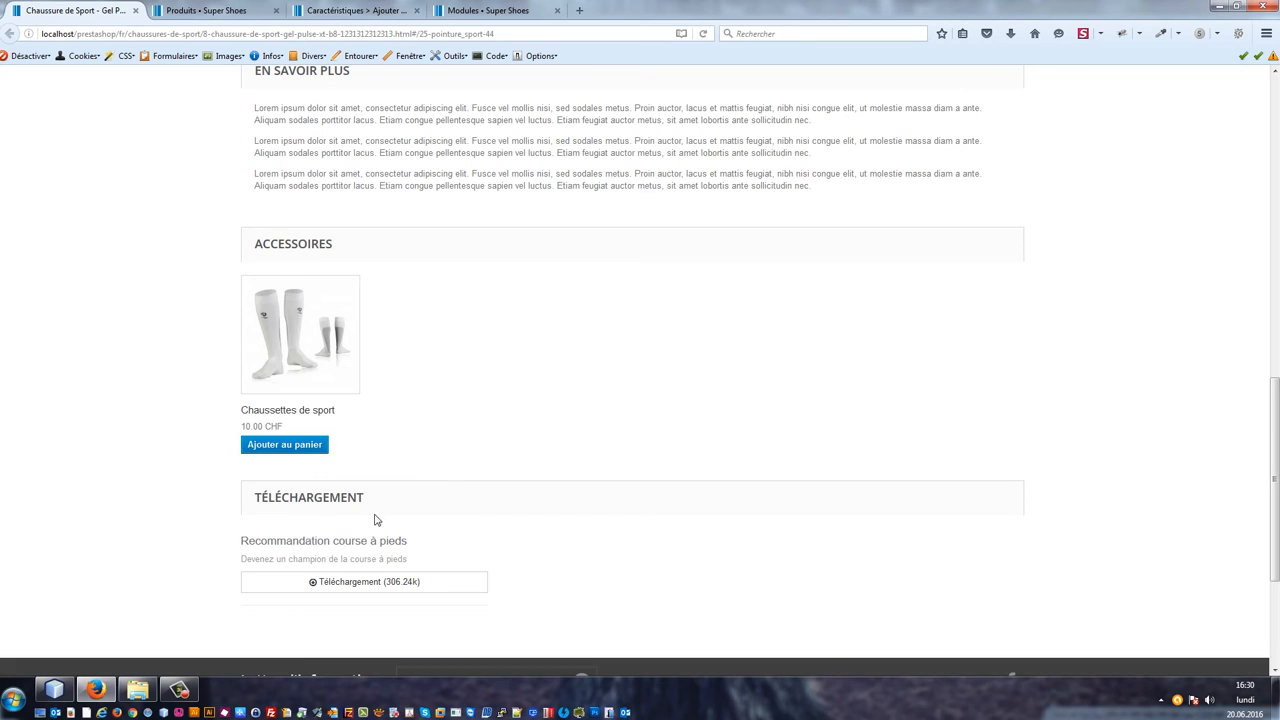
pyautogui.scroll(-3, 376, 519)
# Step: Open product_css.txt from the tutorial folder and copy all of its CSS rules
pyautogui.click(138, 689)
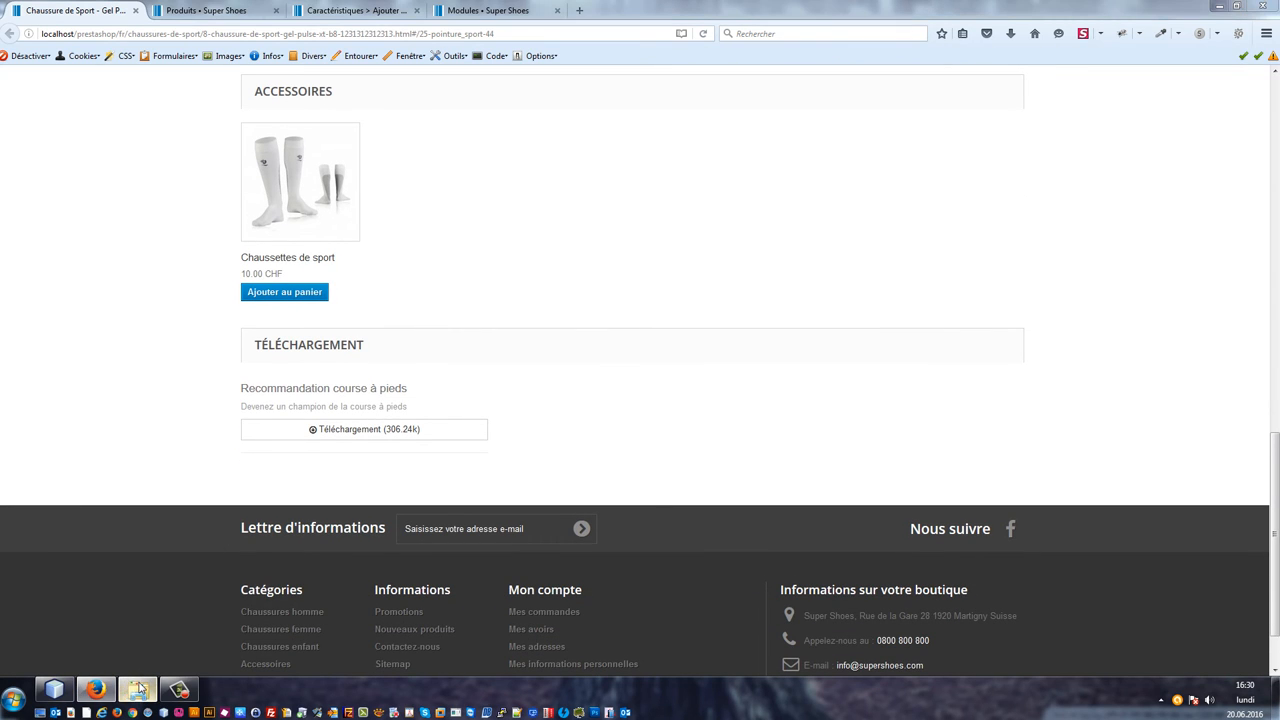
pyautogui.click(714, 322)
pyautogui.doubleClick(714, 322)
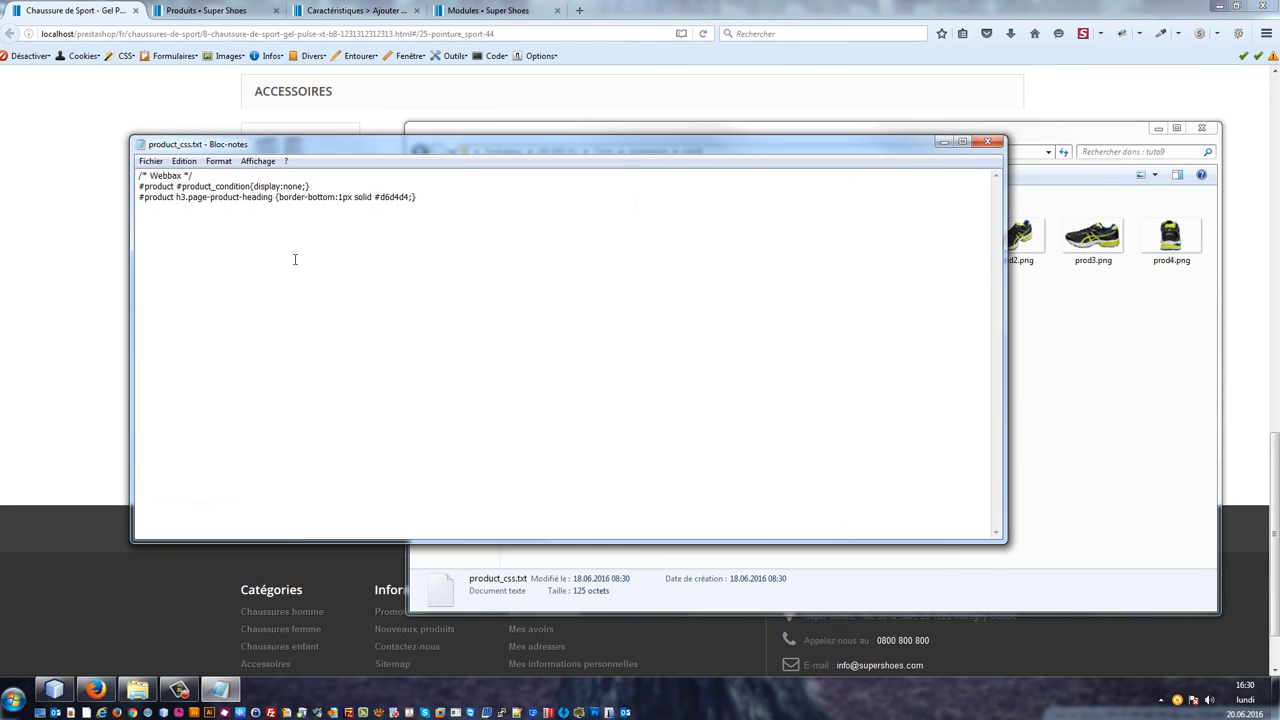
pyautogui.moveTo(449, 214); pyautogui.dragTo(121, 162)
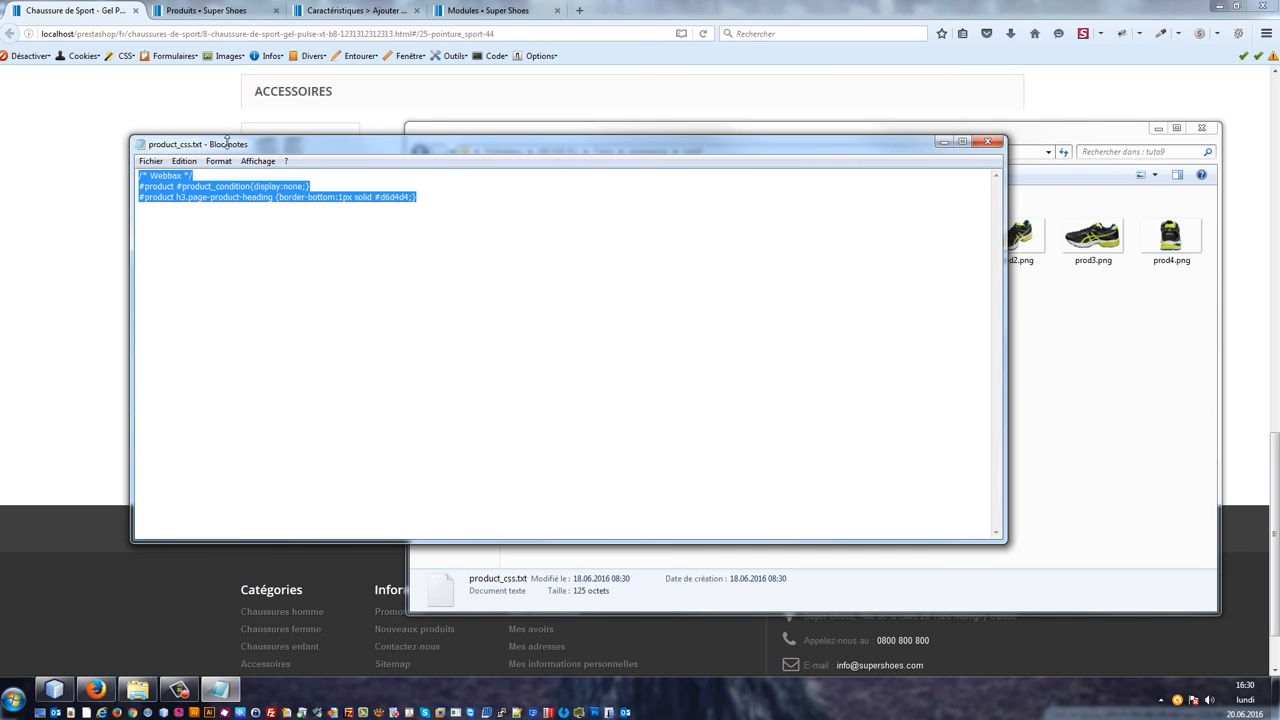
pyautogui.click(381, 213)
pyautogui.hotkey('ctrl', 'a')
pyautogui.hotkey('ctrl', 'c')
# Step: Paste the copied rules at the end of the default-bootstrap theme's css/product.css and save the file
pyautogui.click(54, 689)
pyautogui.click(29, 319)
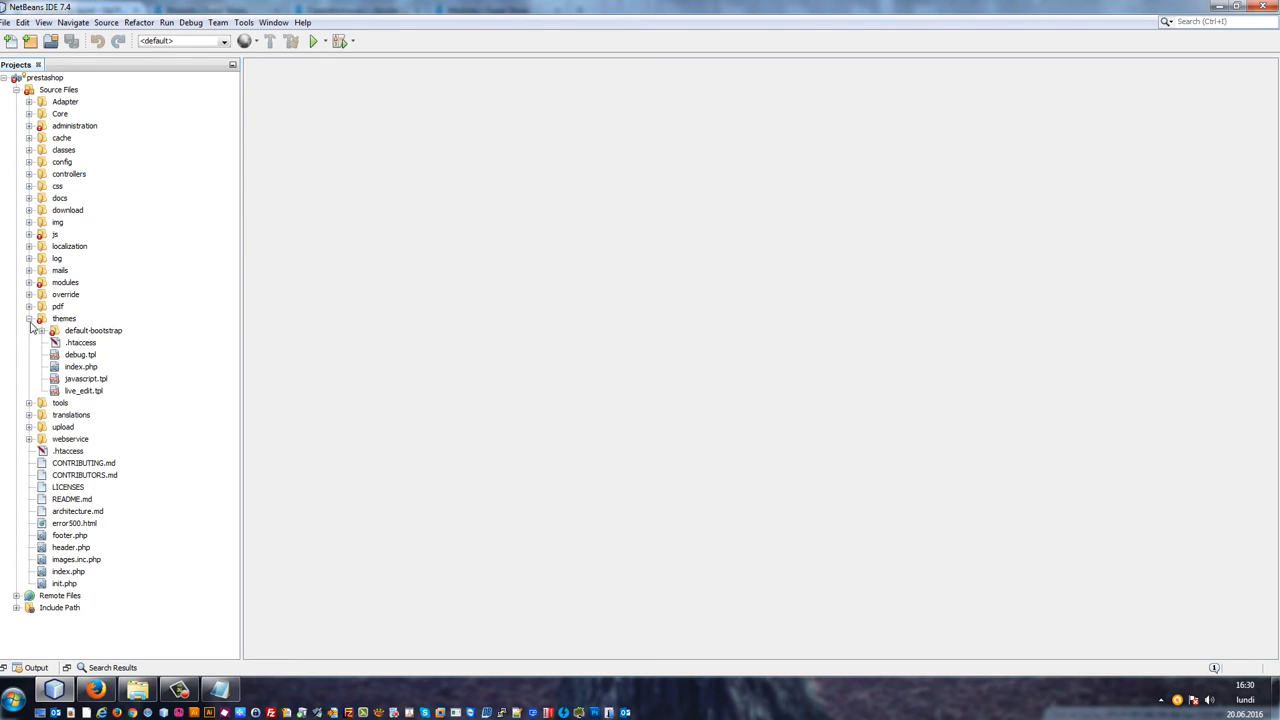
pyautogui.click(42, 331)
pyautogui.scroll(1, 82, 153)
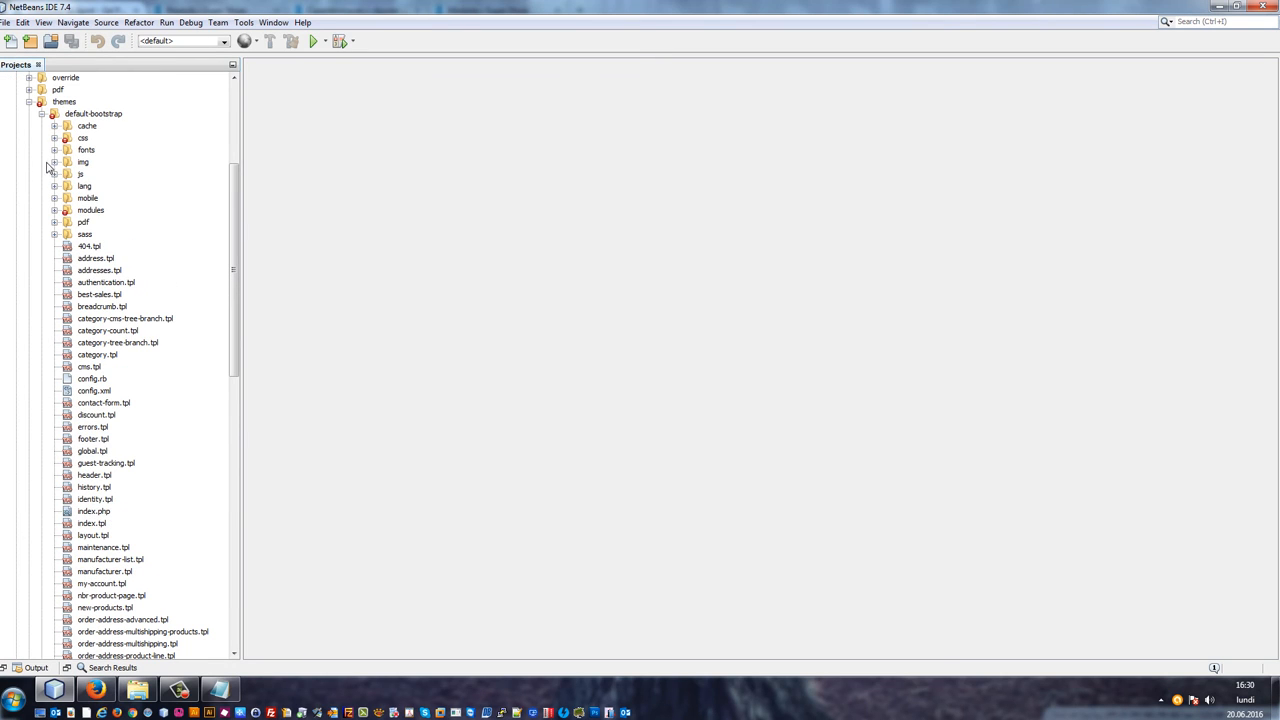
pyautogui.click(54, 138)
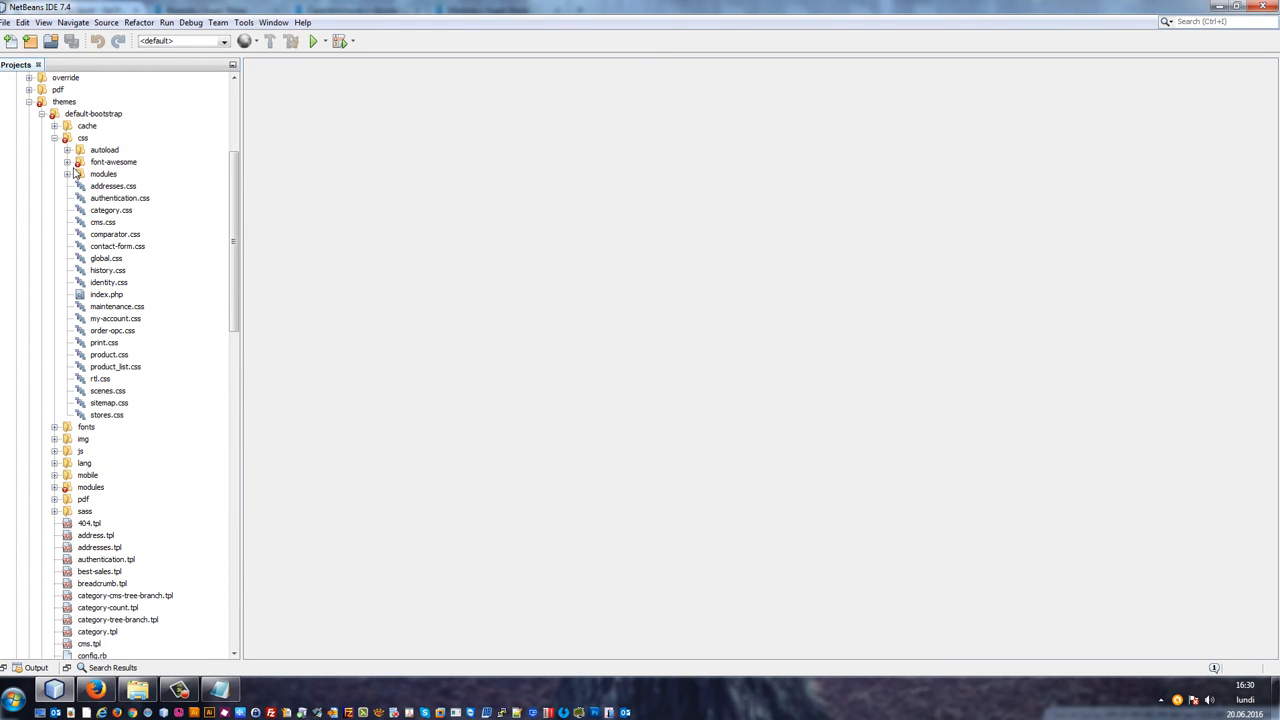
pyautogui.doubleClick(109, 354)
pyautogui.scroll(-7, 857, 323)
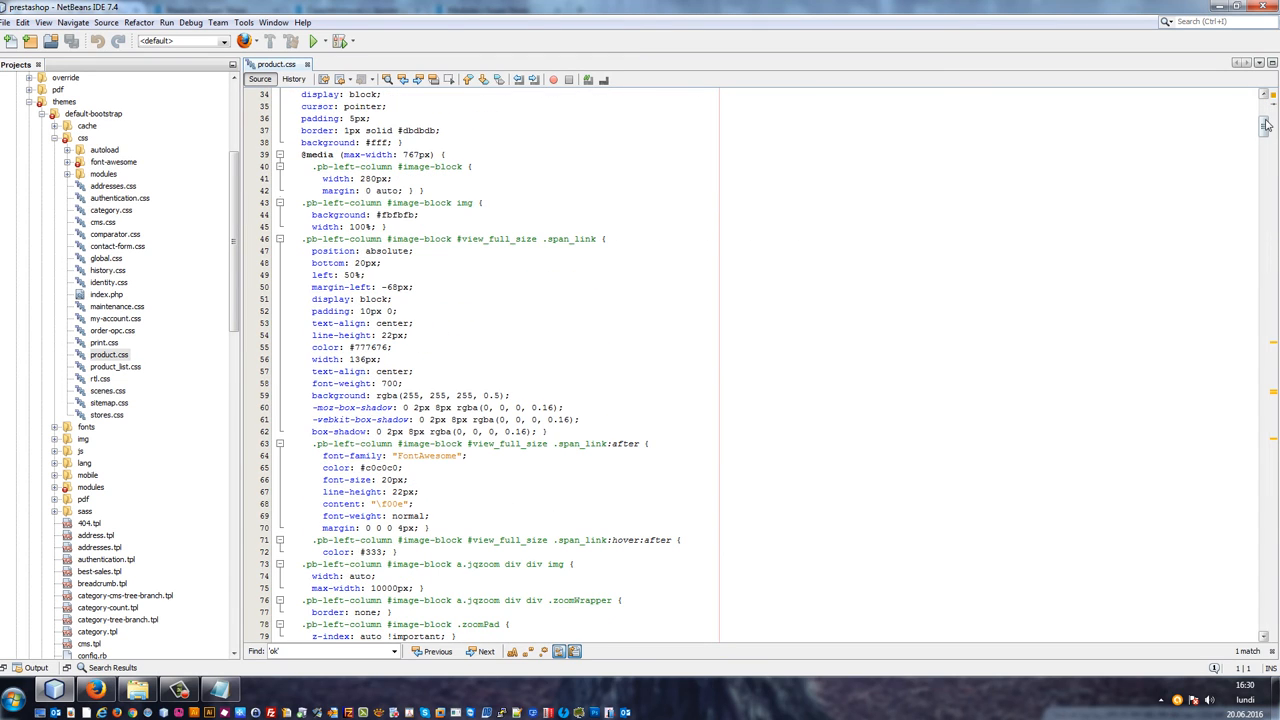
pyautogui.moveTo(1266, 124); pyautogui.dragTo(1266, 610)
pyautogui.click(555, 469)
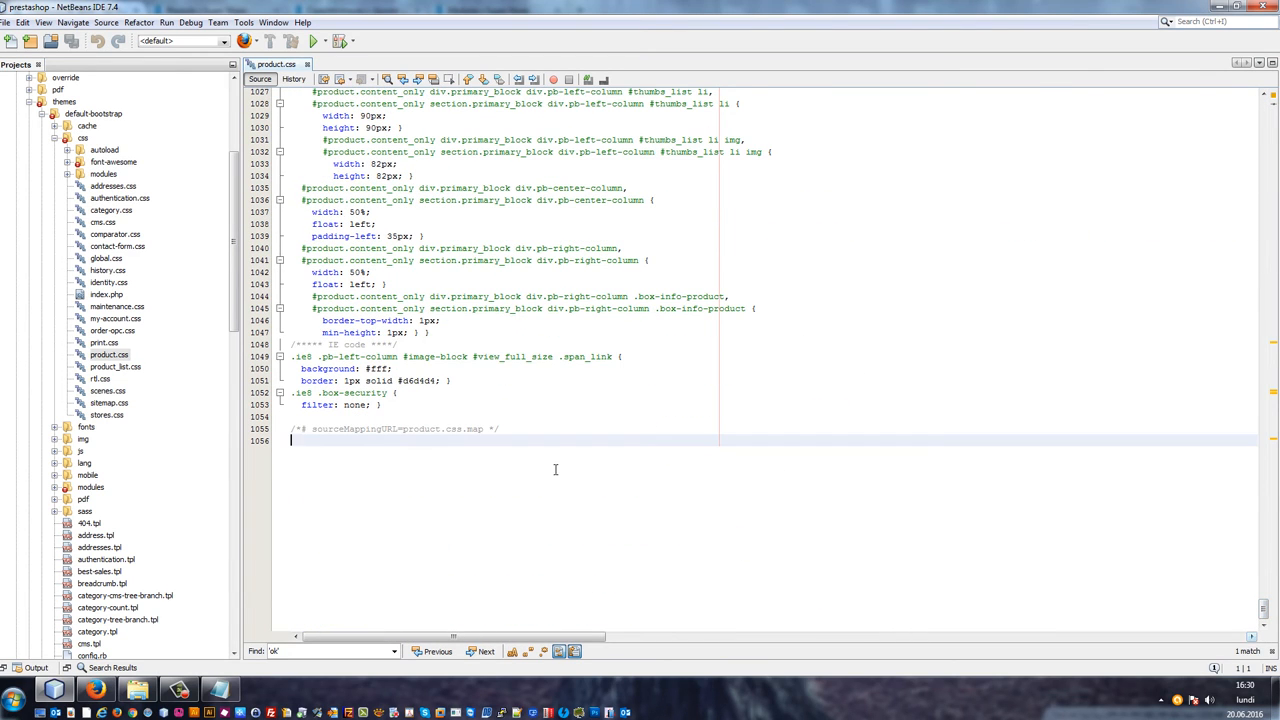
pyautogui.press('Return')
pyautogui.hotkey('ctrl', 'v')
pyautogui.hotkey('ctrl', 's')
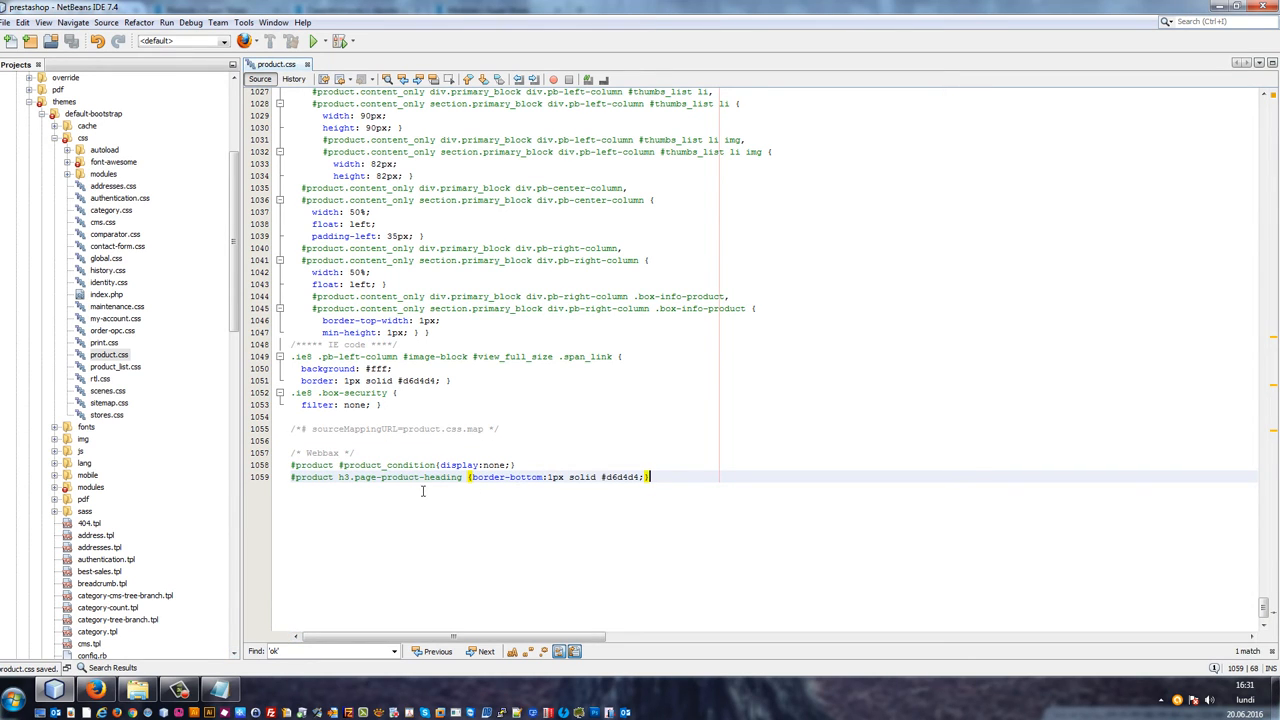
# Step: Reload the product page in the shop and scroll through it to check the new styling
pyautogui.click(95, 689)
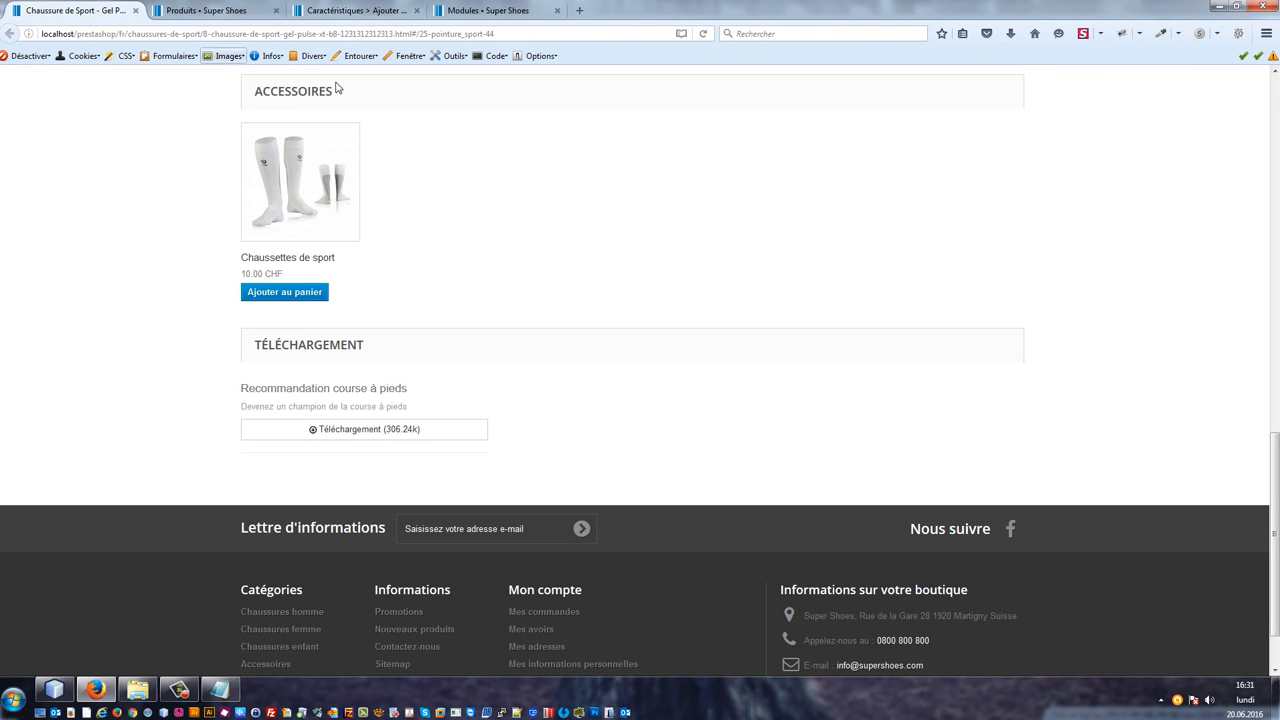
pyautogui.press('F5')
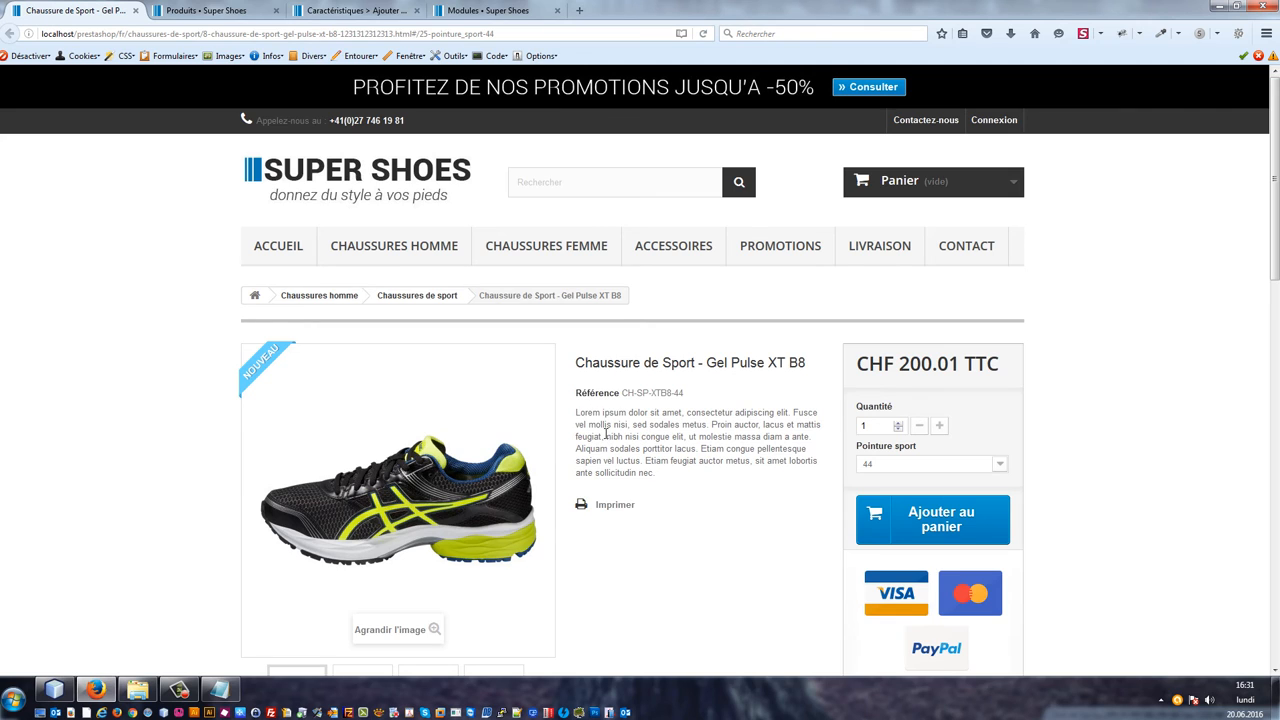
pyautogui.scroll(-5, 606, 434)
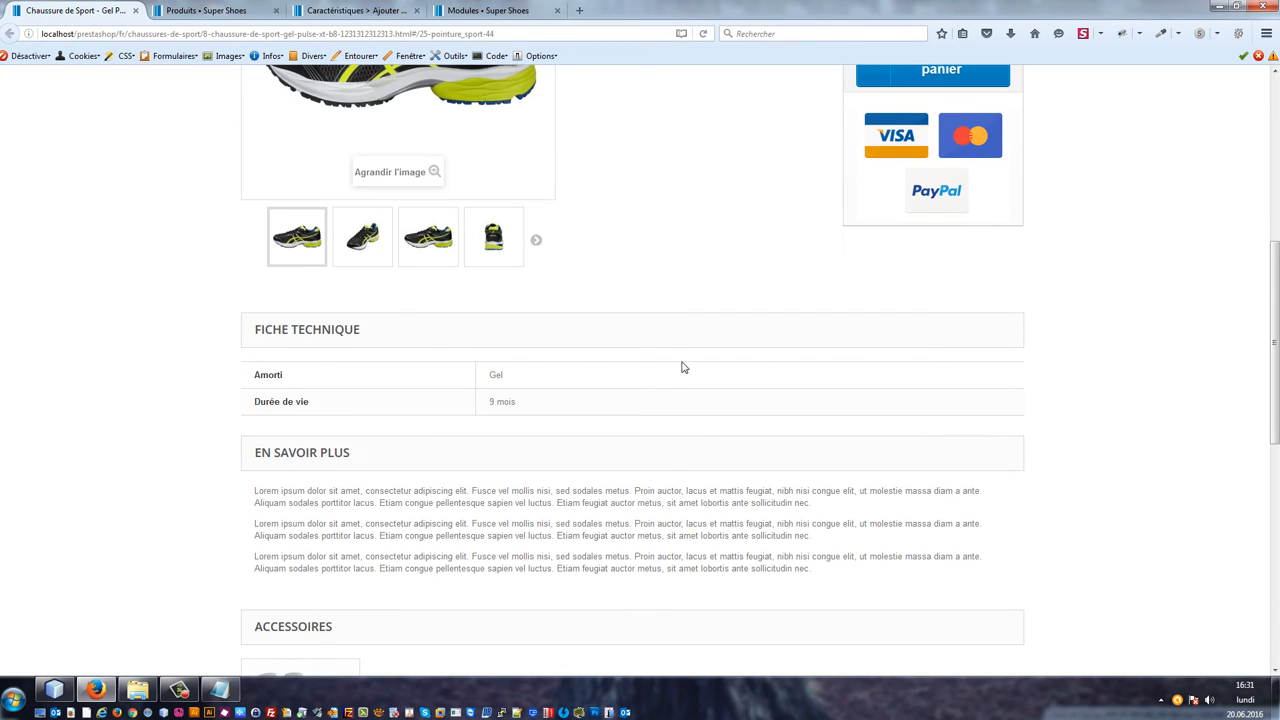
pyautogui.scroll(-5, 326, 460)
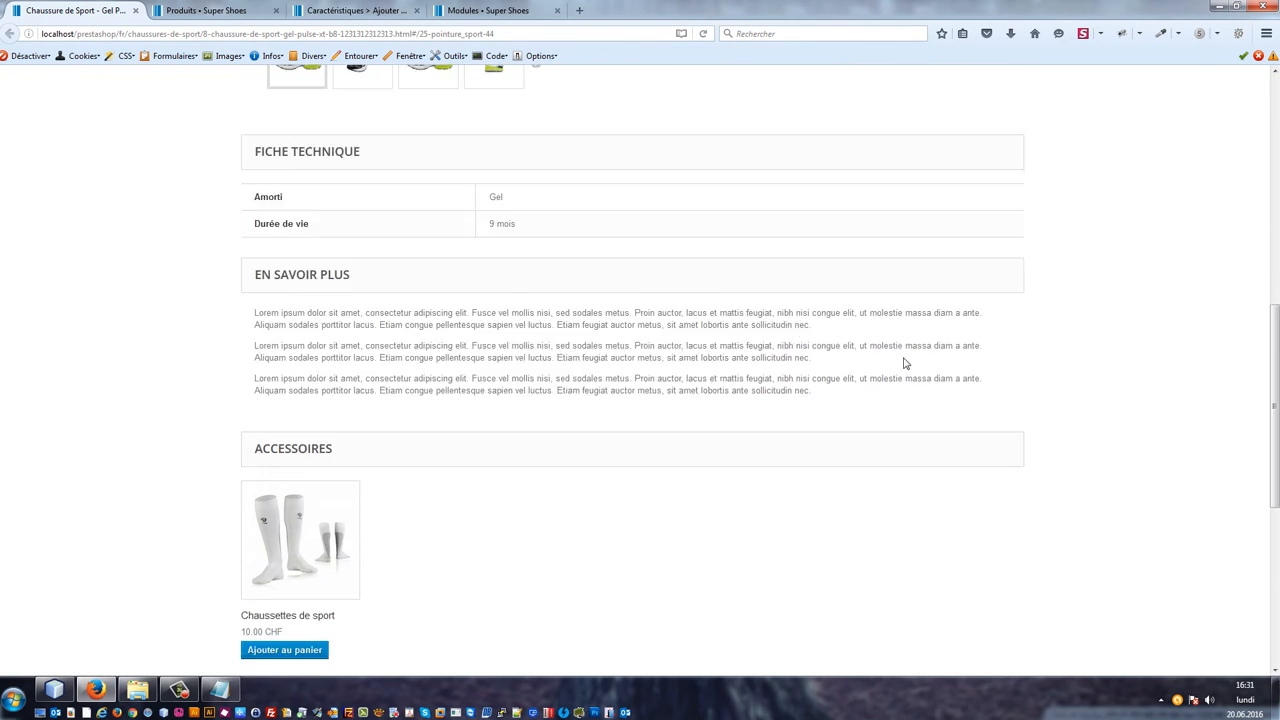
pyautogui.scroll(3, 353, 217)
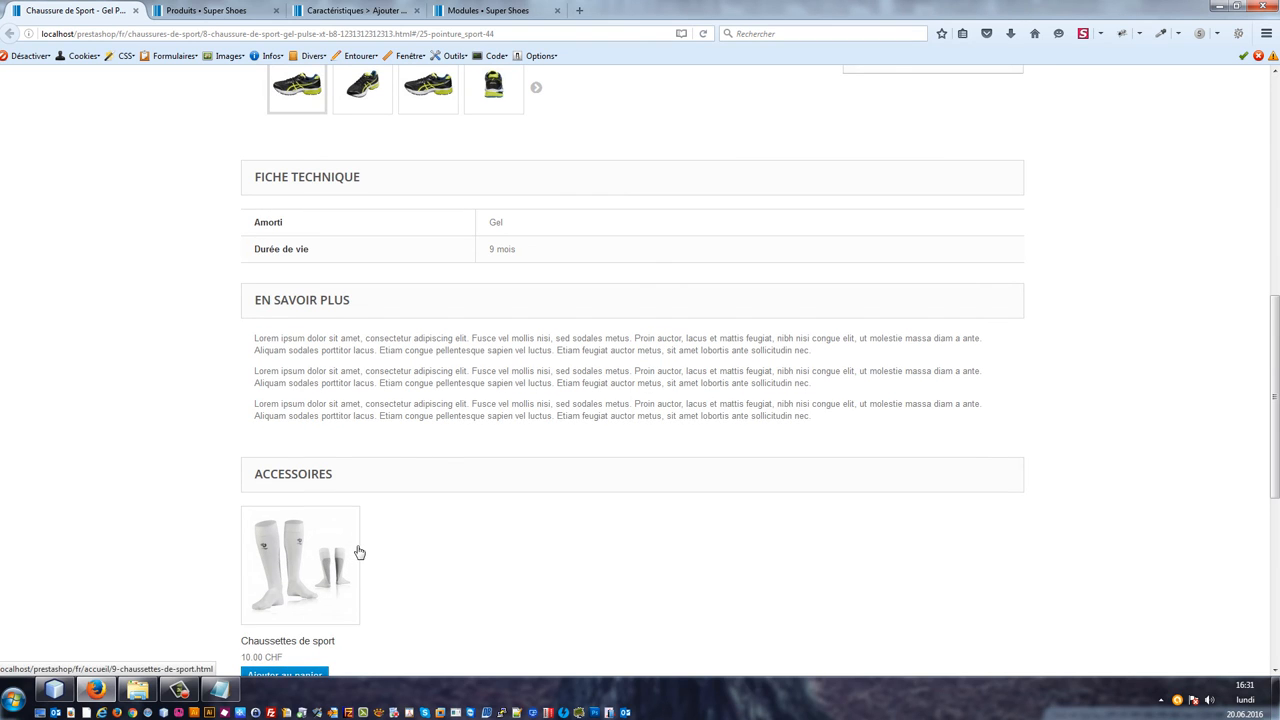
pyautogui.scroll(-2, 376, 562)
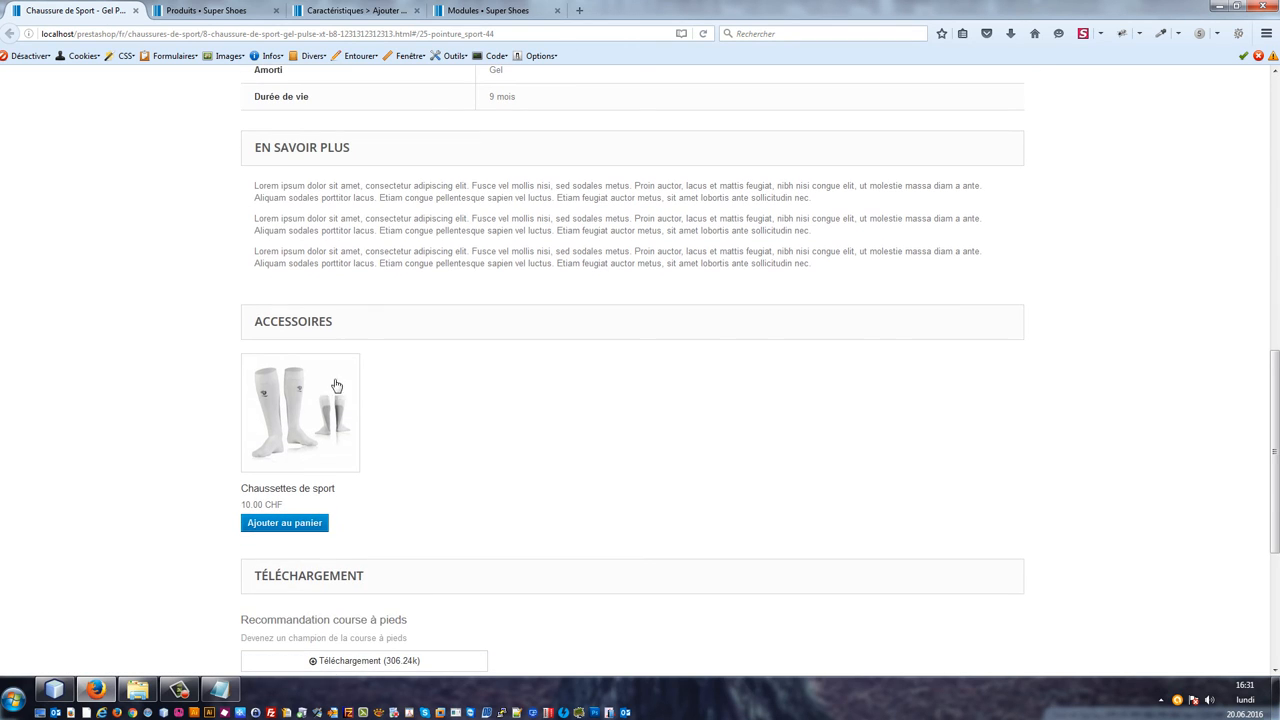
# Step: Open the theme's product.tpl, search for the accessories code and delete the whole Accessories section block
pyautogui.click(54, 689)
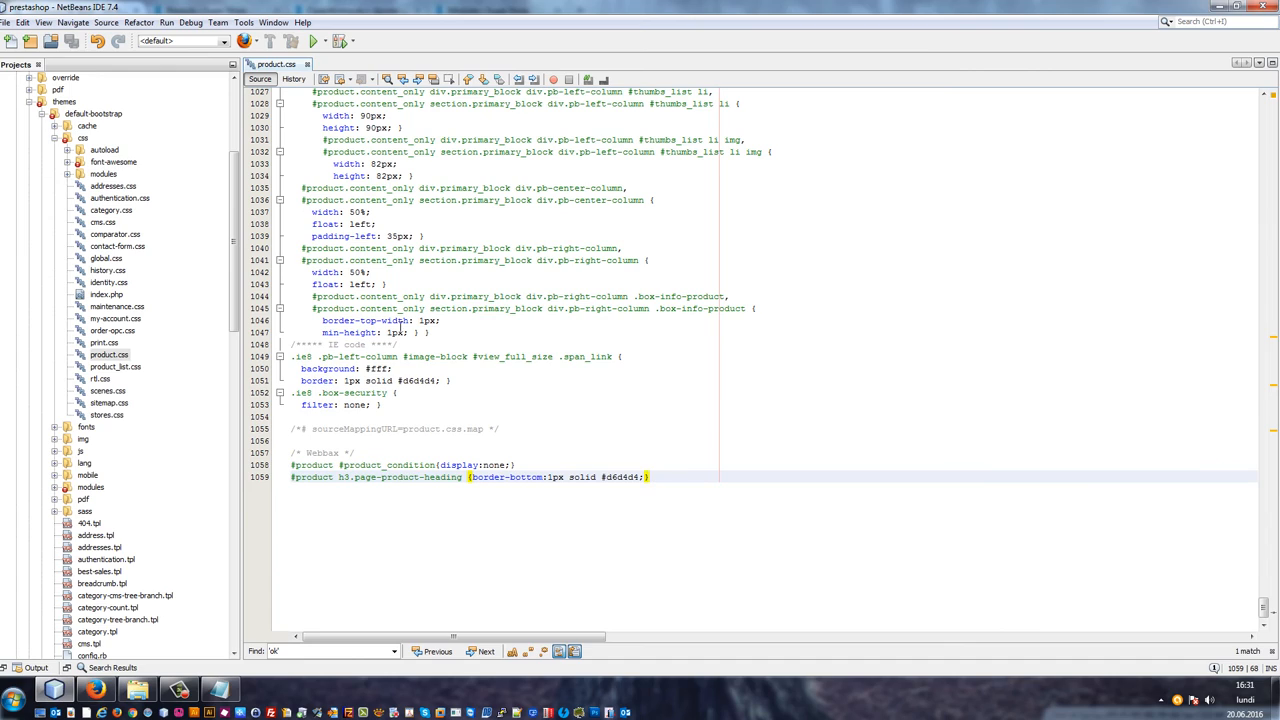
pyautogui.scroll(-12, 127, 337)
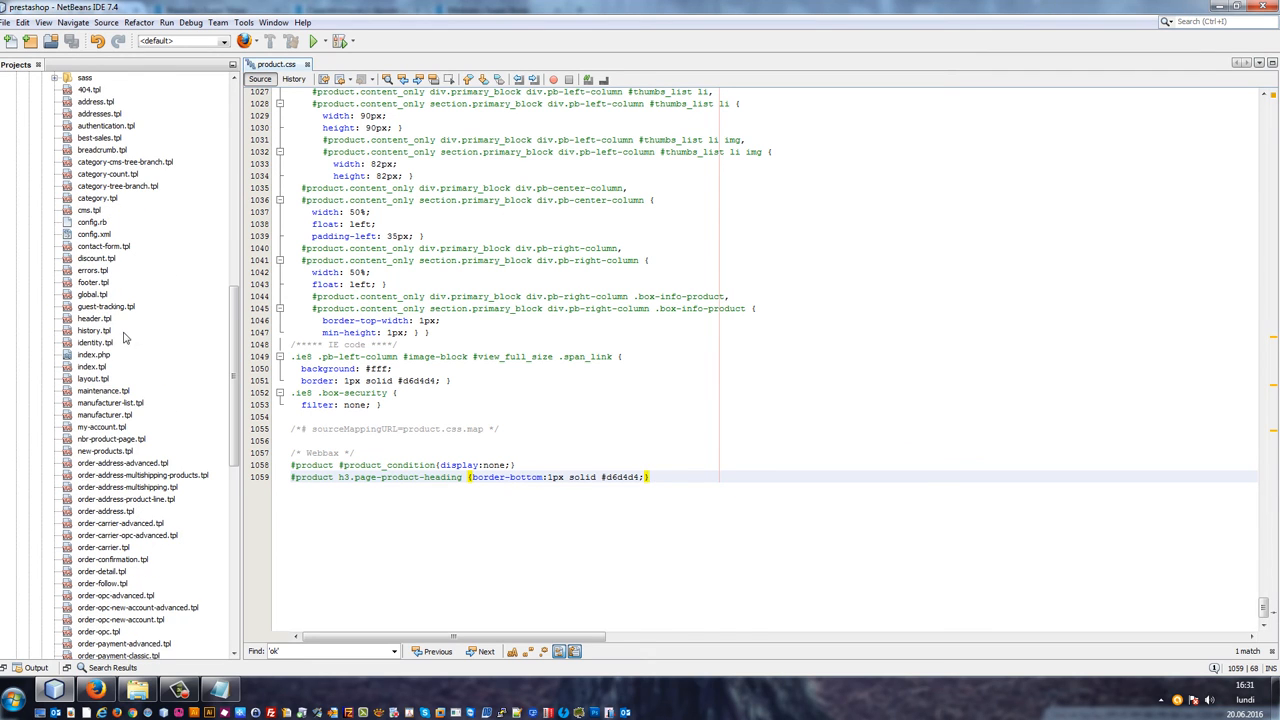
pyautogui.scroll(-7, 104, 400)
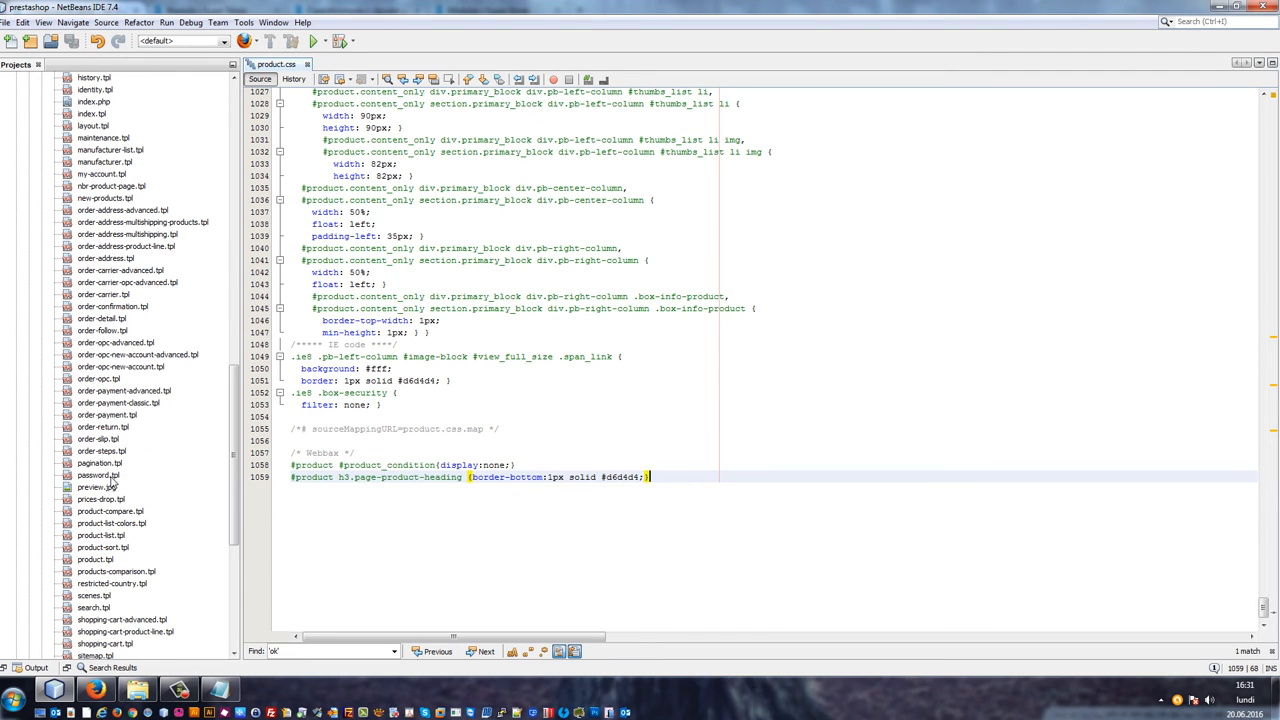
pyautogui.doubleClick(104, 560)
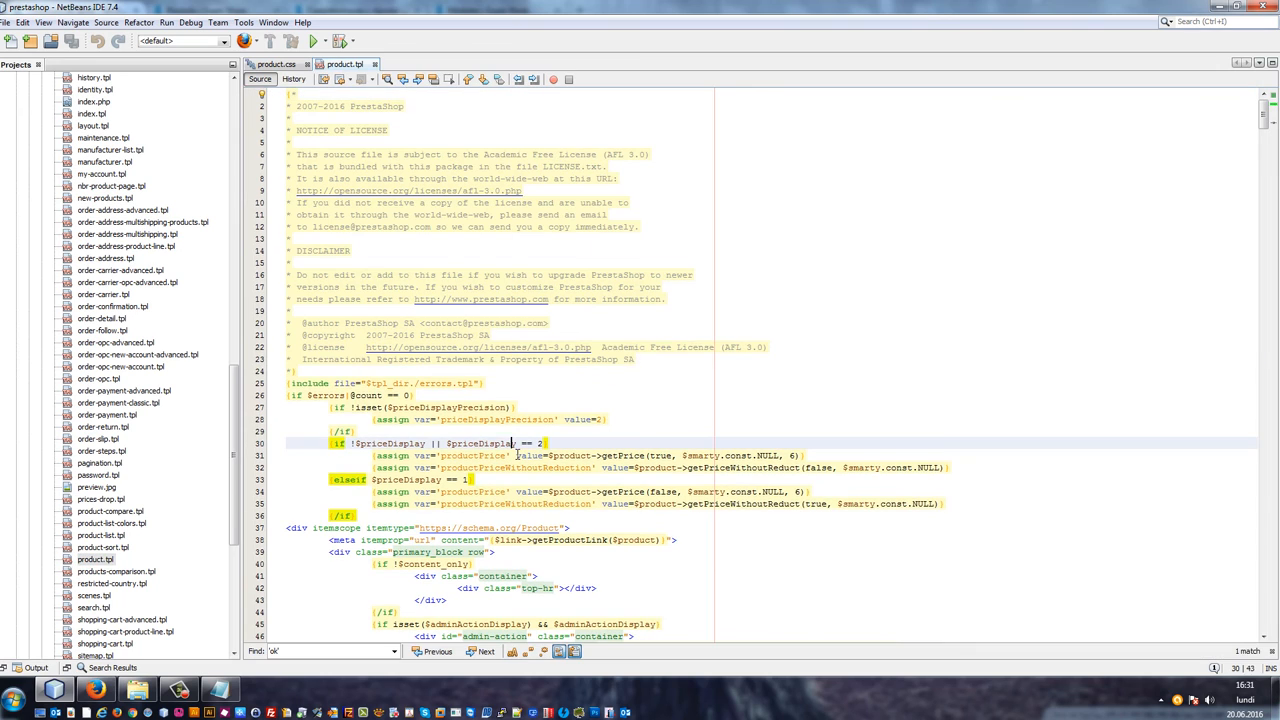
pyautogui.hotkey('ctrl', 'f')
pyautogui.write('accesoire')
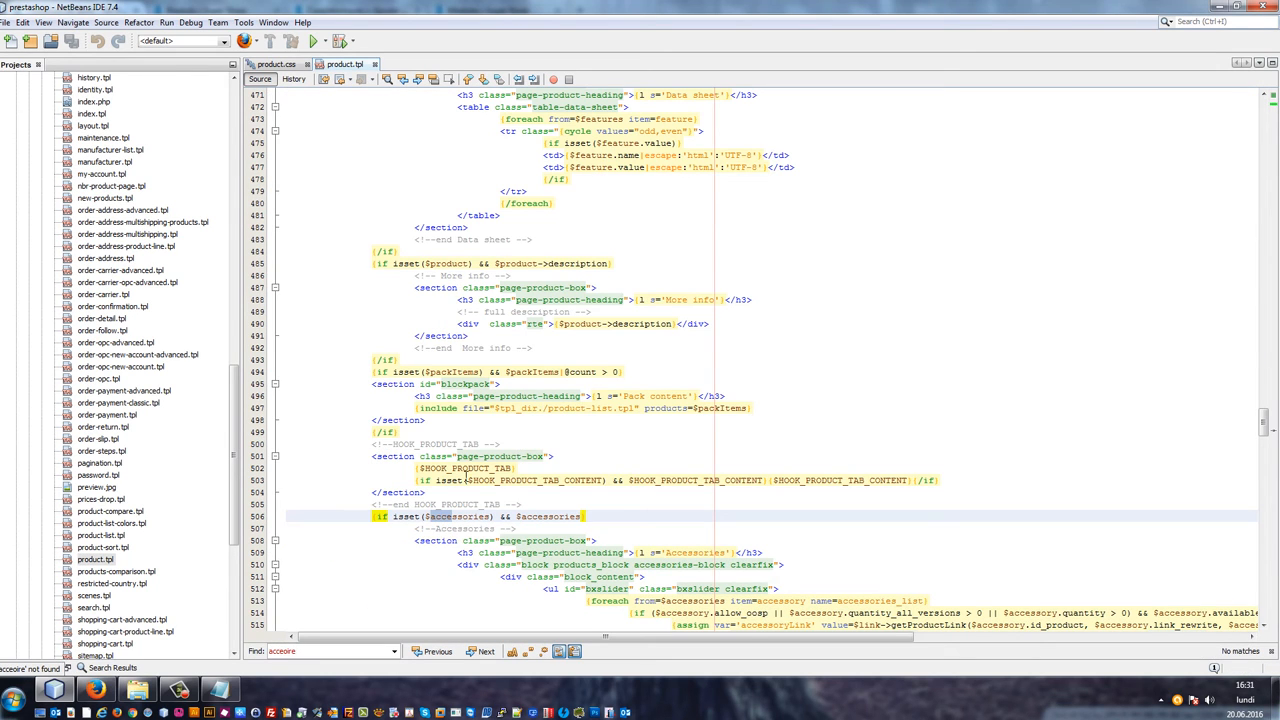
pyautogui.click(409, 504)
pyautogui.scroll(-2, 389, 424)
pyautogui.click(376, 434)
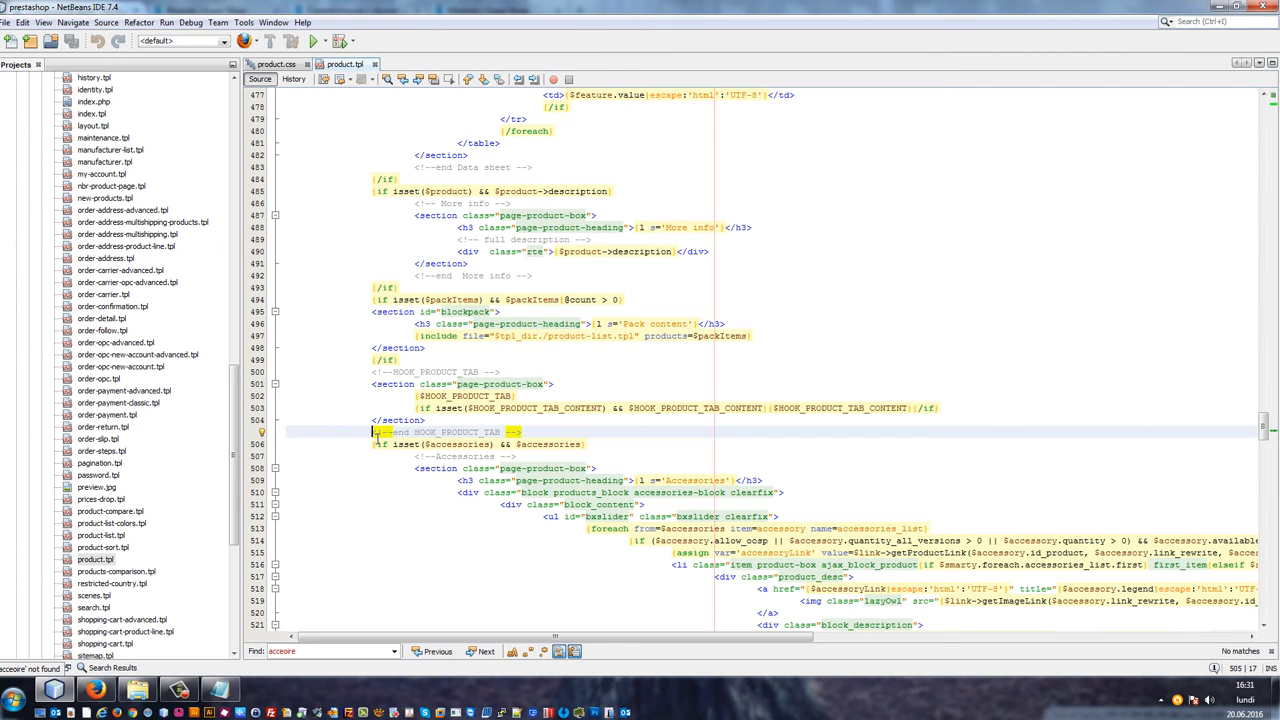
pyautogui.click(391, 423)
pyautogui.click(660, 446)
pyautogui.scroll(-11, 661, 448)
pyautogui.scroll(-9, 660, 447)
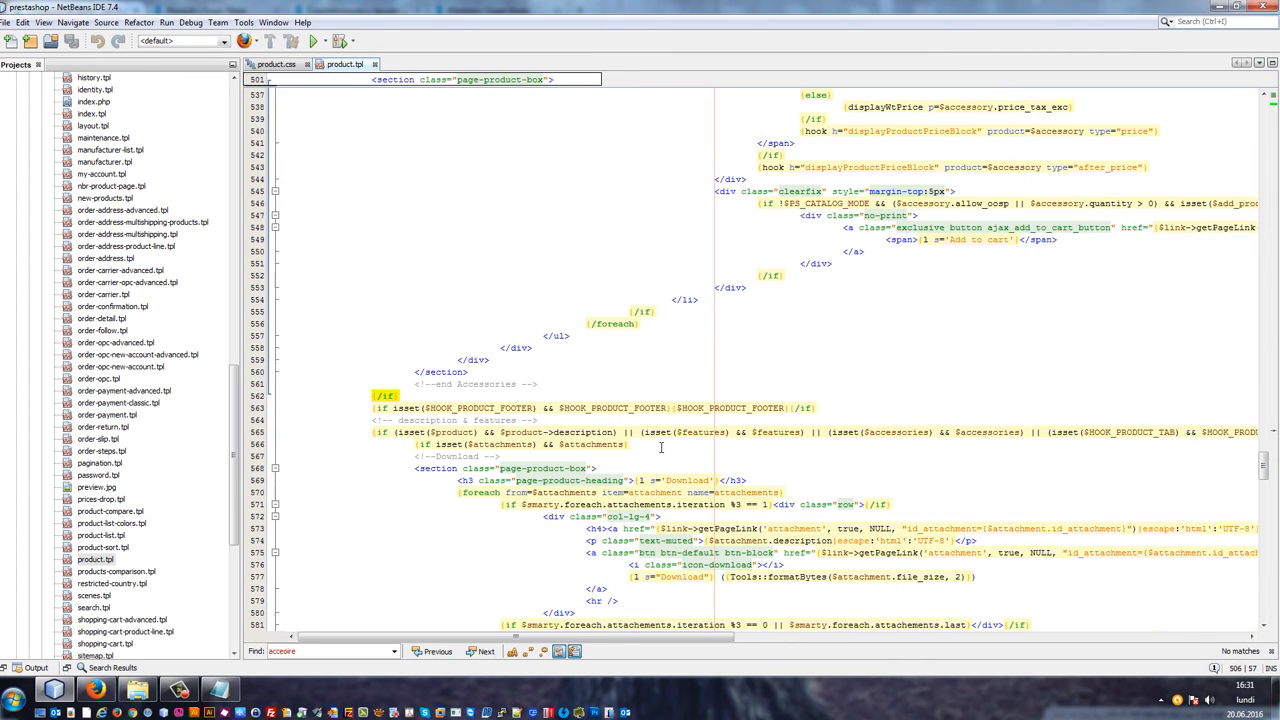
pyautogui.moveTo(428, 403); pyautogui.dragTo(345, 268)
pyautogui.scroll(15, 371, 356)
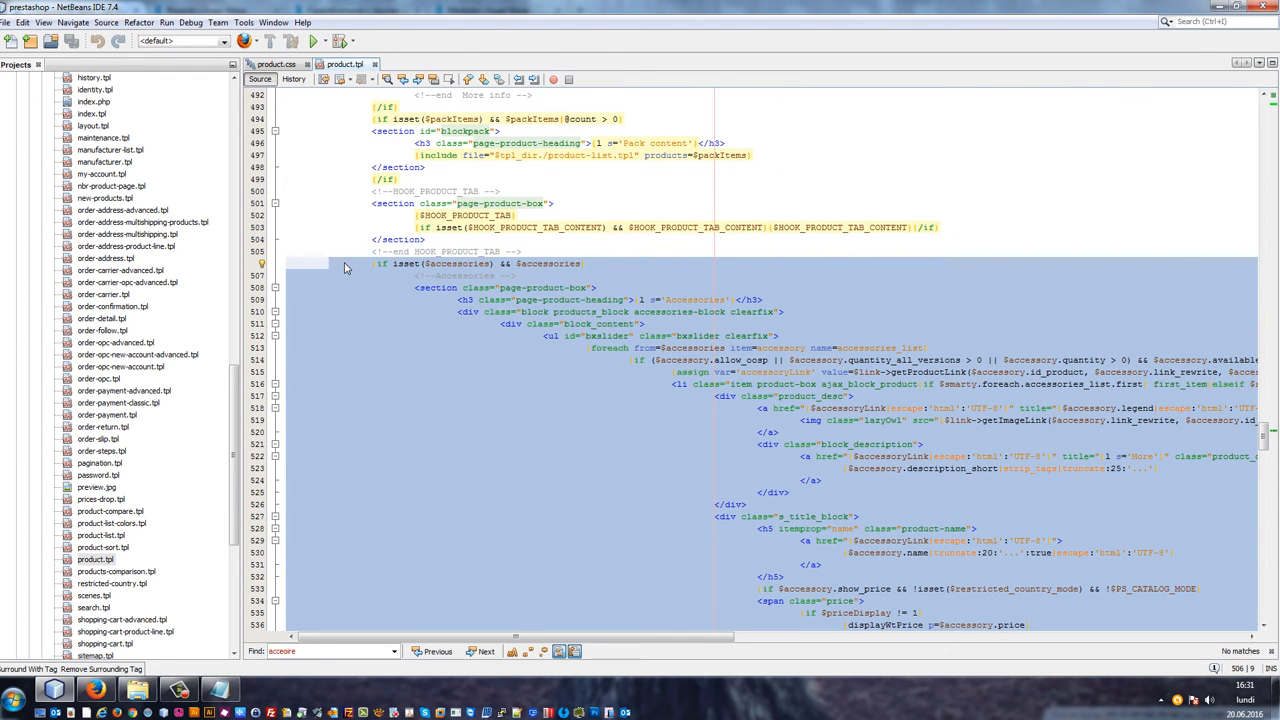
pyautogui.press('Delete')
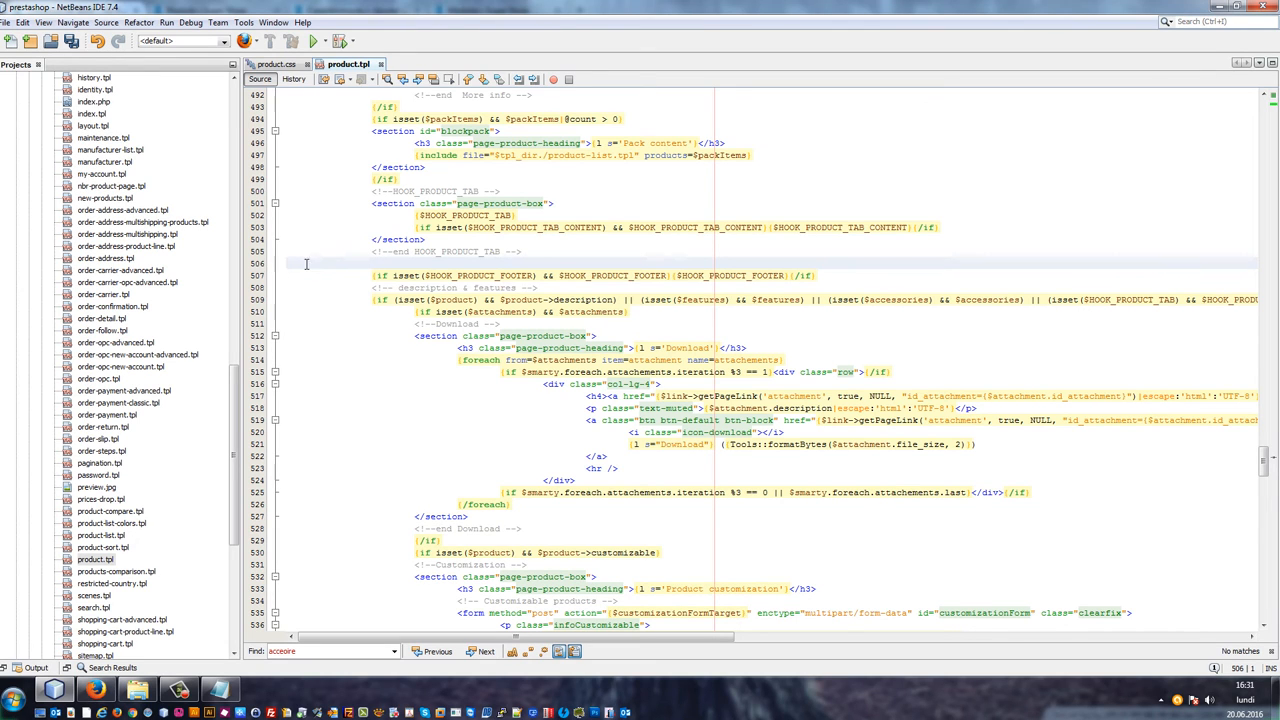
# Step: Remove the empty line left in product.tpl where the Accessories block was cut out
pyautogui.press('BackSpace')
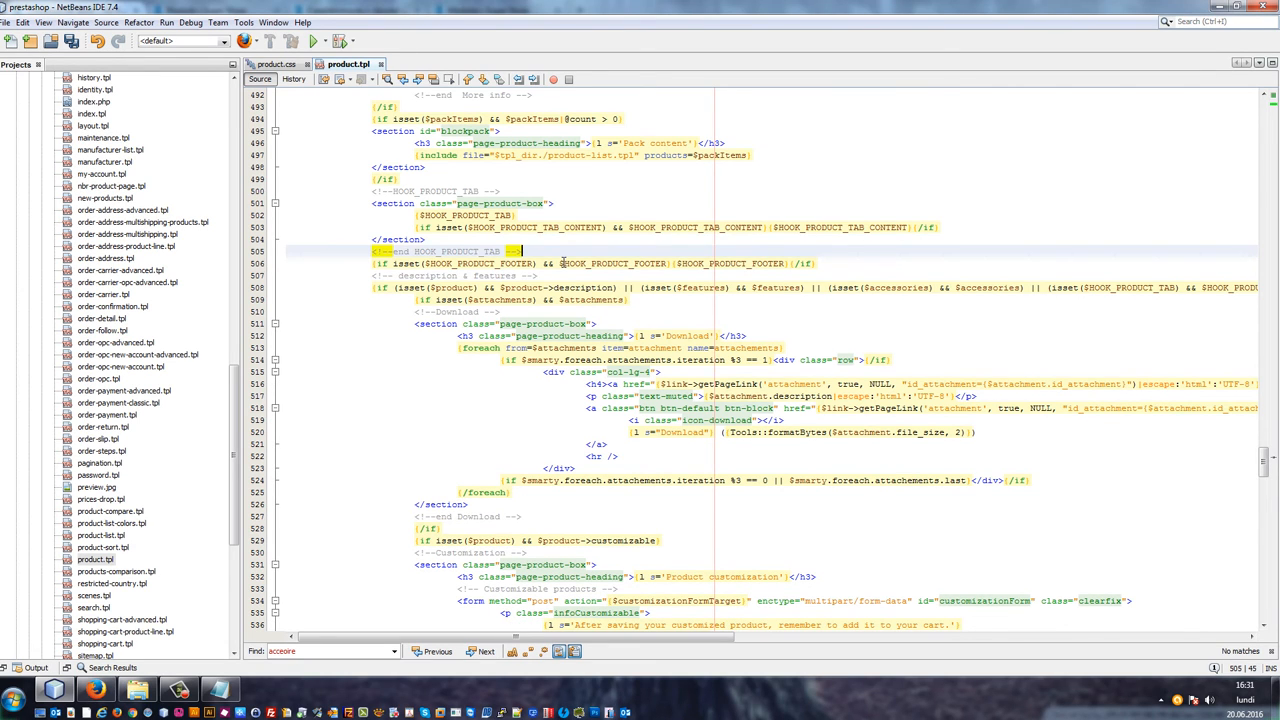
pyautogui.scroll(8, 563, 262)
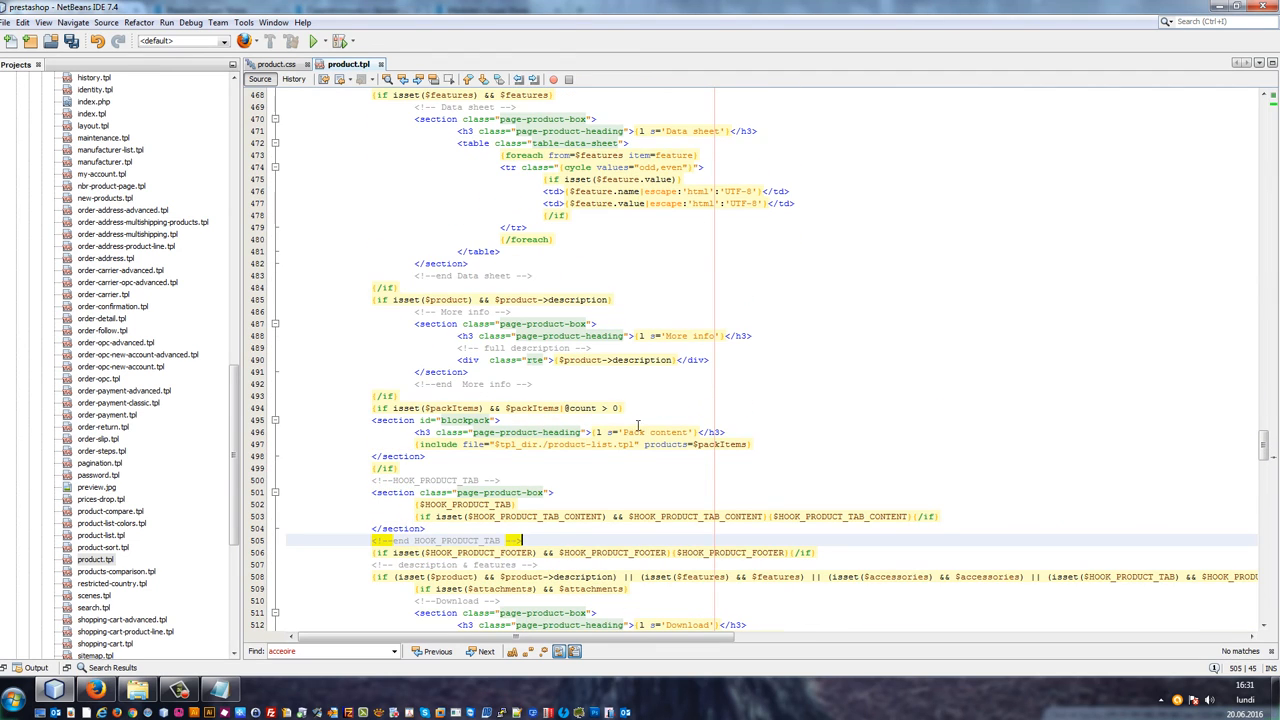
pyautogui.click(95, 690)
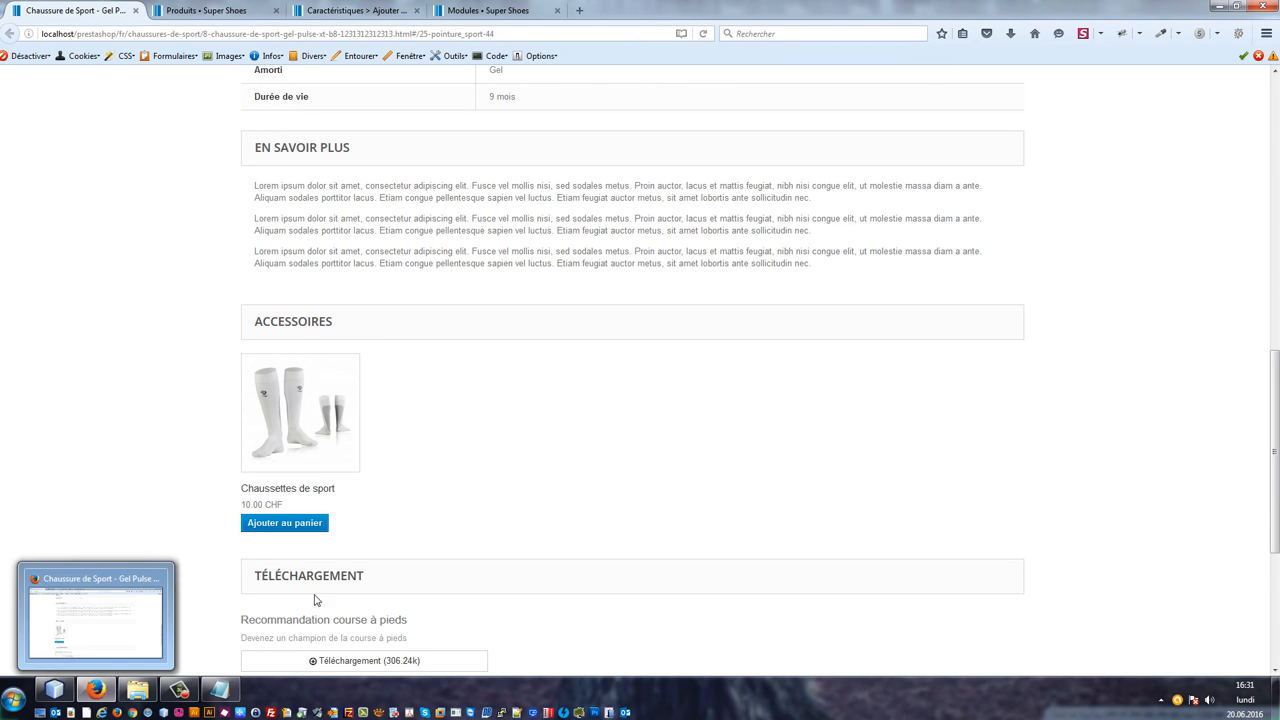
pyautogui.click(104, 692)
pyautogui.scroll(-10, 716, 385)
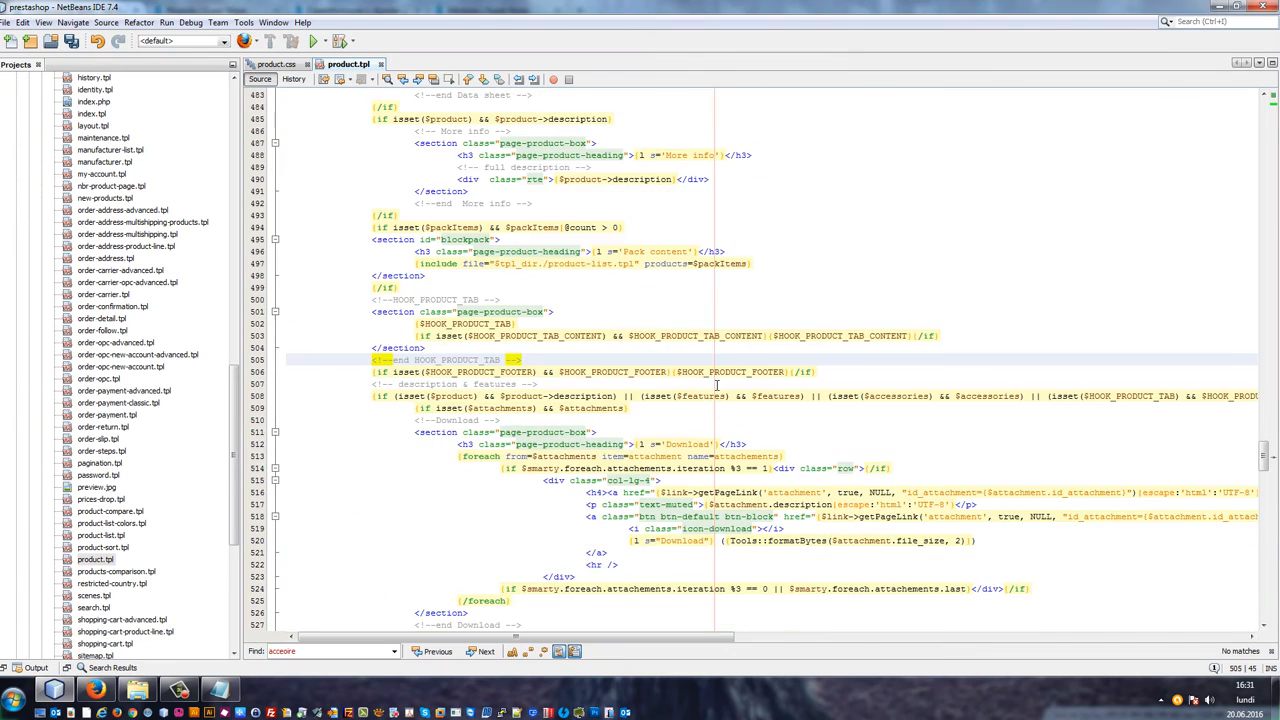
pyautogui.scroll(-7, 716, 385)
pyautogui.scroll(6, 540, 318)
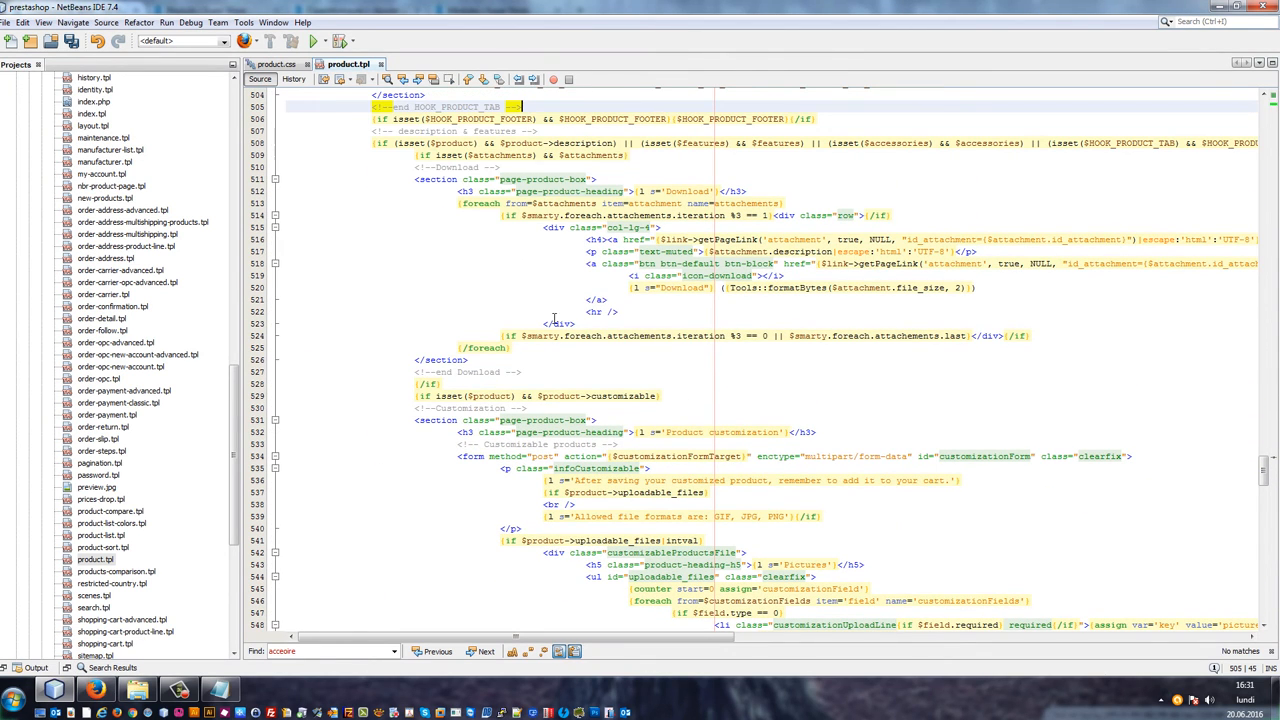
# Step: Paste the Accessories block below the Download section's closing if in product.tpl and save the file
pyautogui.click(424, 157)
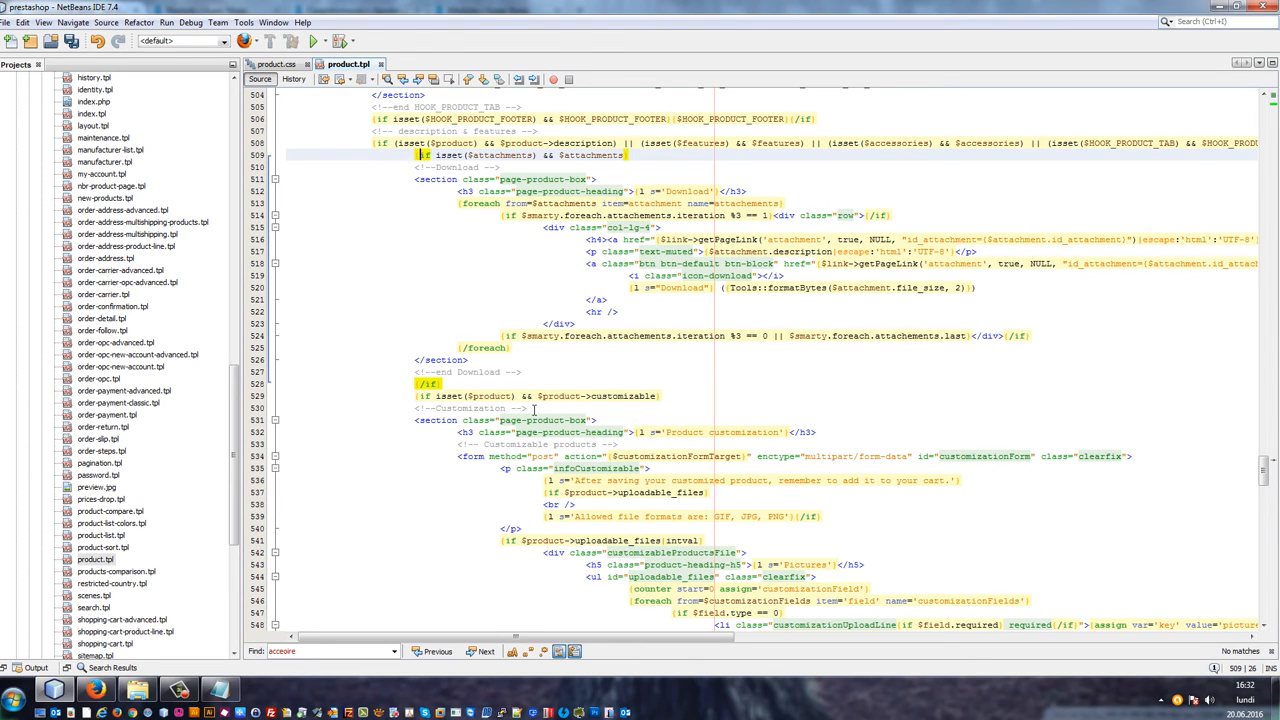
pyautogui.click(488, 374)
pyautogui.click(479, 395)
pyautogui.click(474, 384)
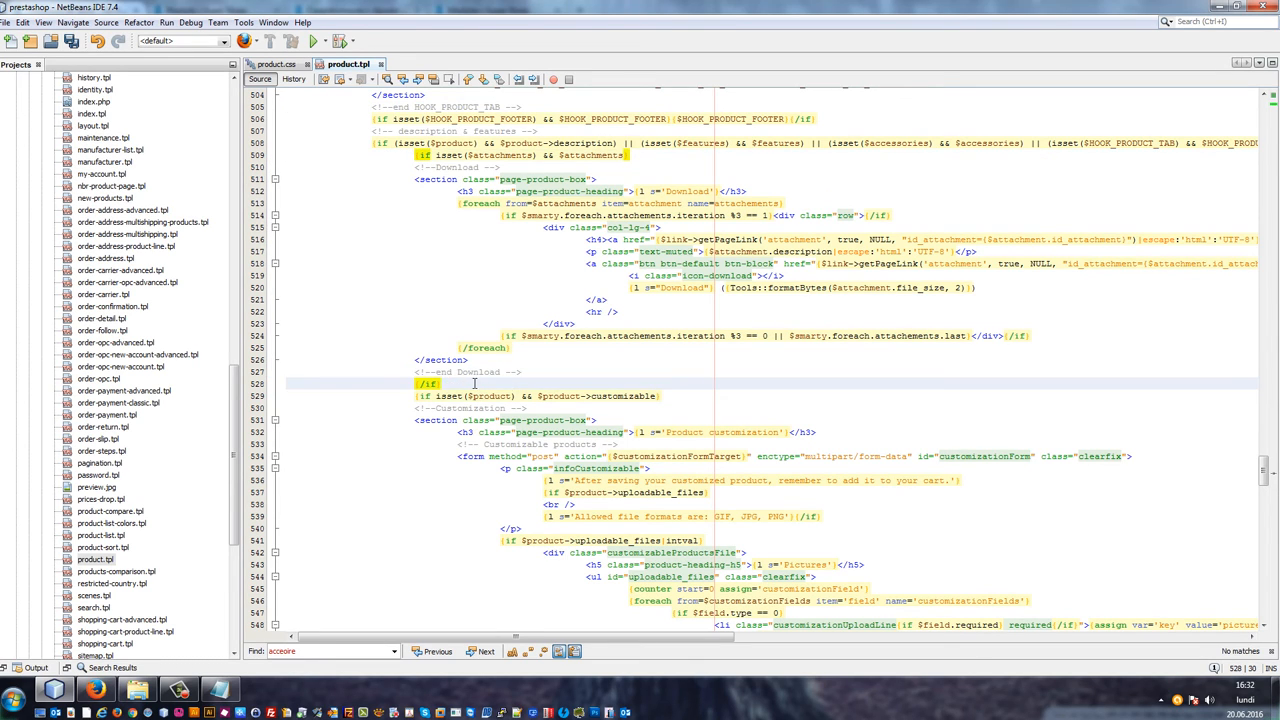
pyautogui.press('Return')
pyautogui.press('Return')
pyautogui.press('Return')
pyautogui.press('Return')
pyautogui.press('Return')
pyautogui.press('Return')
pyautogui.press('Up')
pyautogui.press('Up')
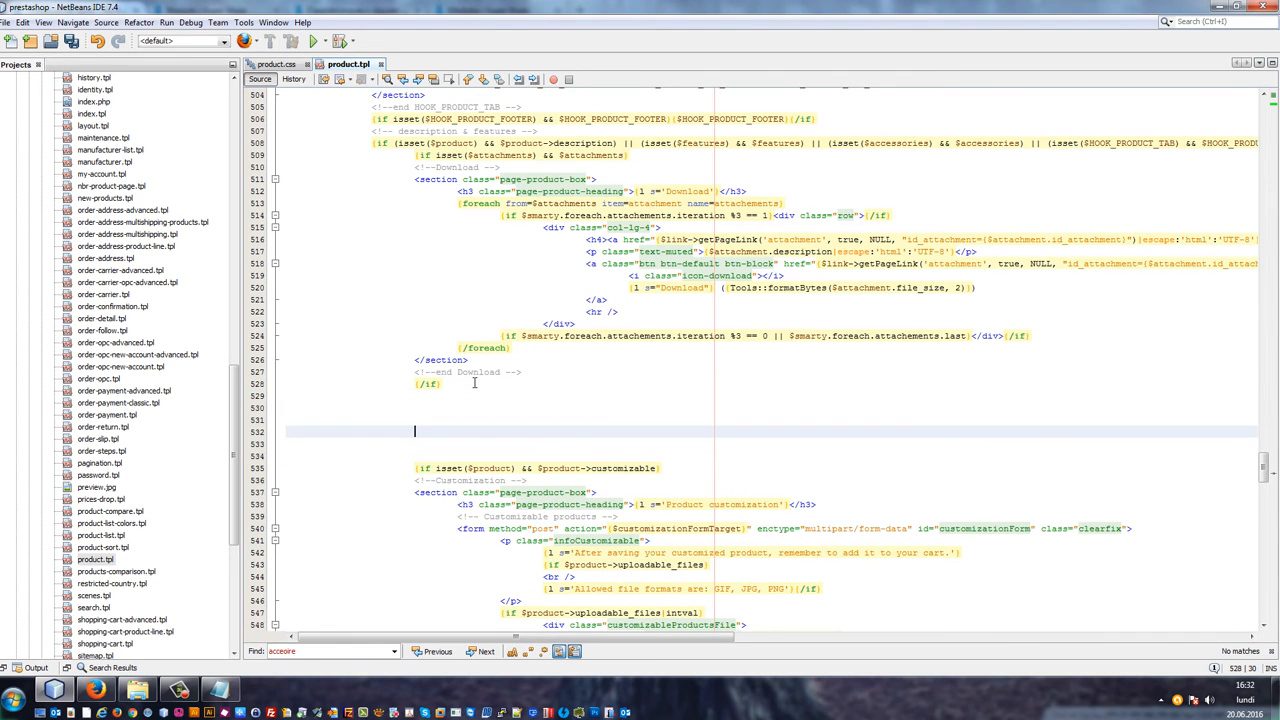
pyautogui.press('Up')
pyautogui.hotkey('ctrl', 'v')
pyautogui.hotkey('ctrl', 's')
pyautogui.scroll(10, 656, 331)
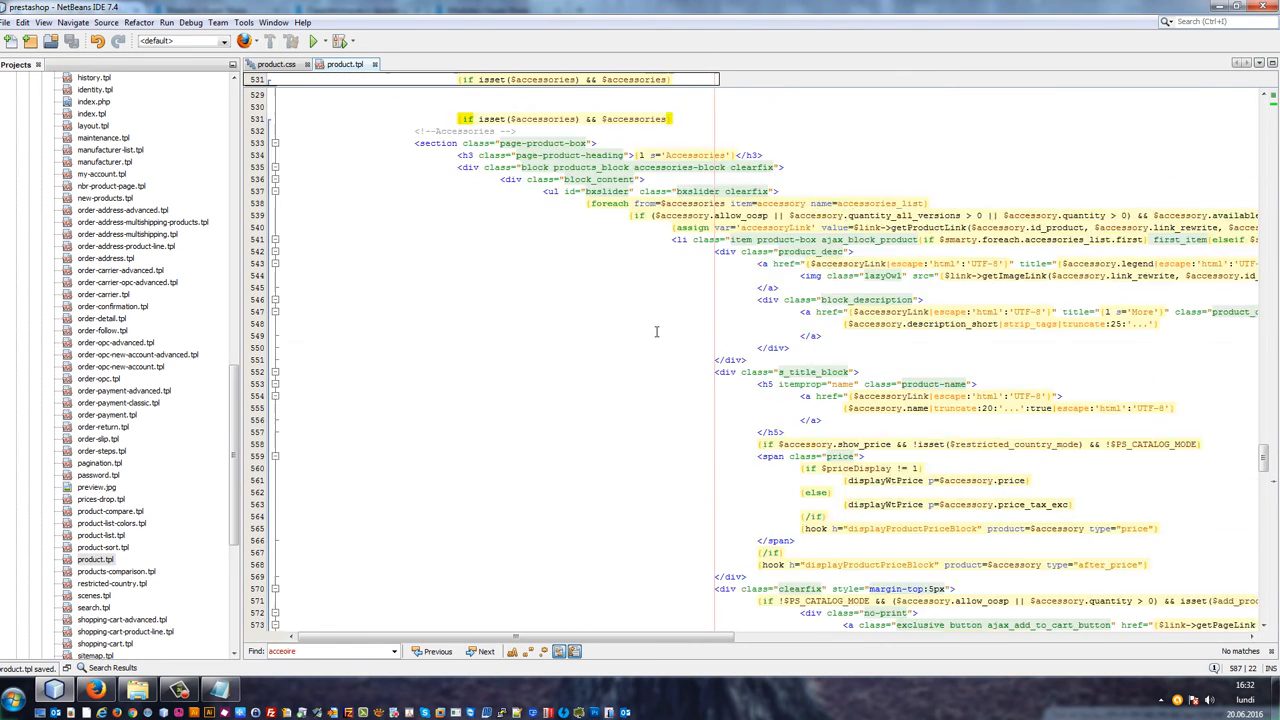
pyautogui.scroll(8, 656, 331)
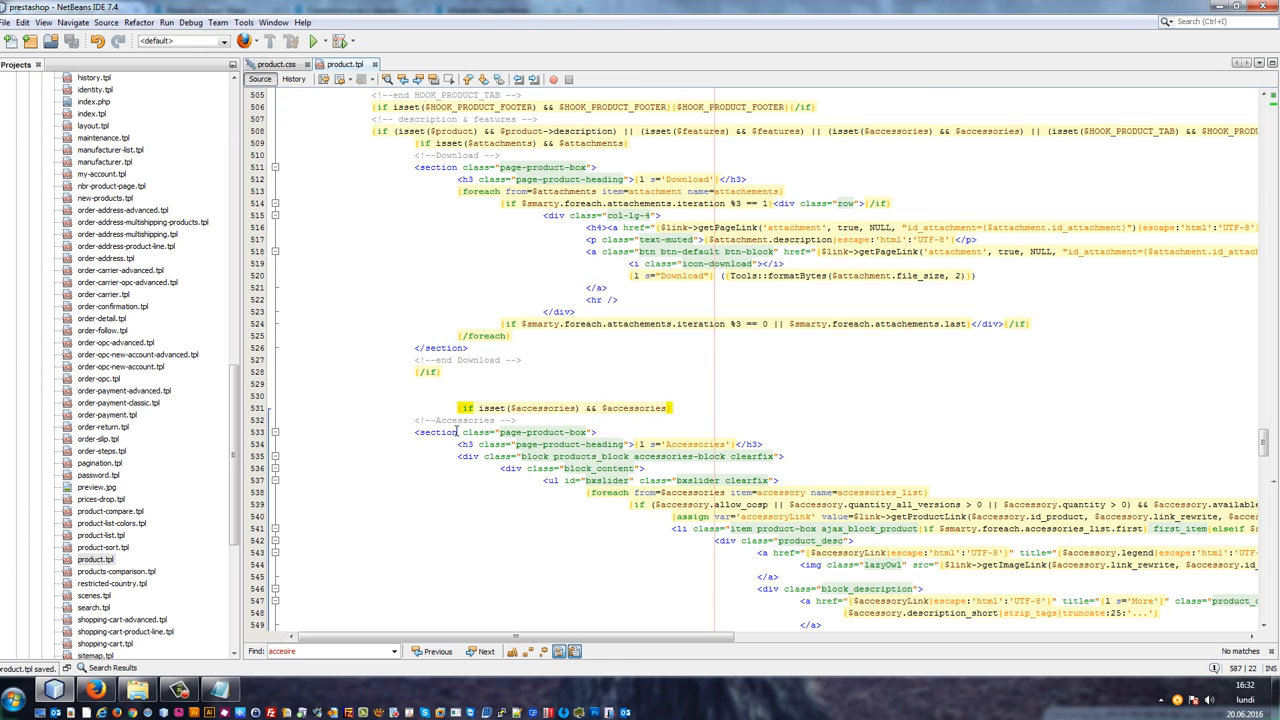
pyautogui.scroll(-6, 457, 431)
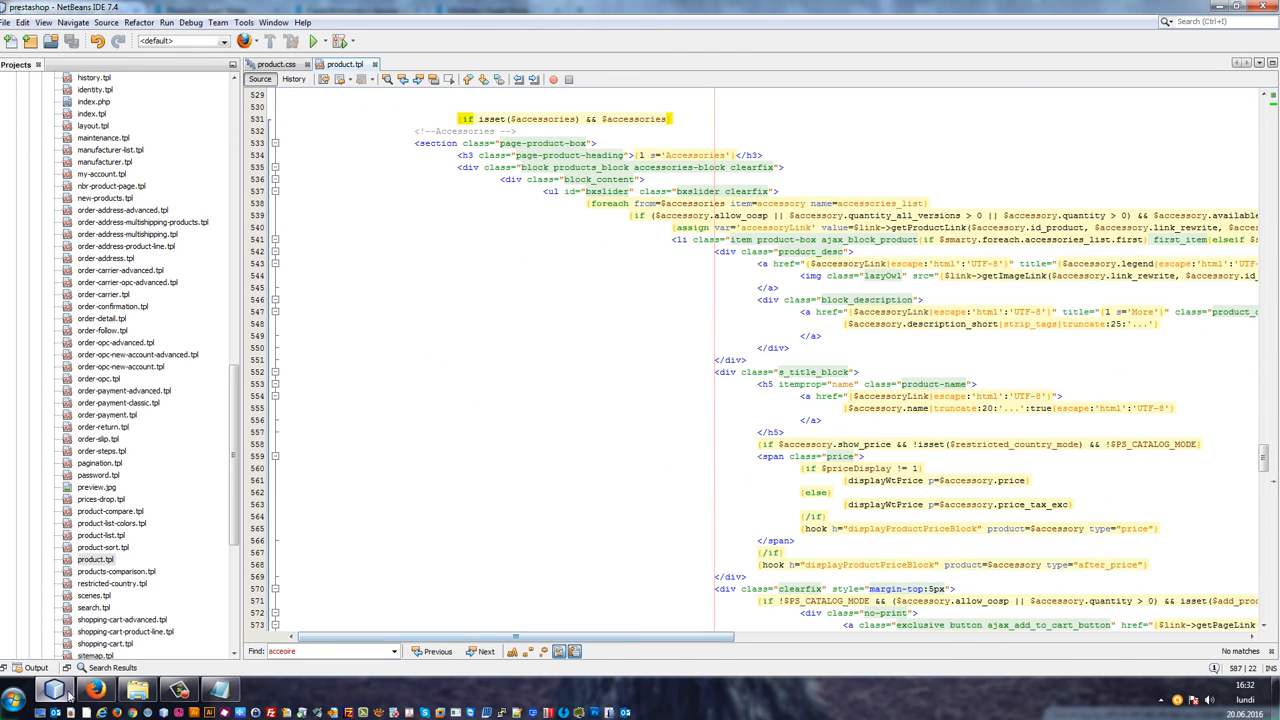
# Step: Reload the product page in the shop and scroll down to check the section order
pyautogui.click(95, 689)
pyautogui.press('F5')
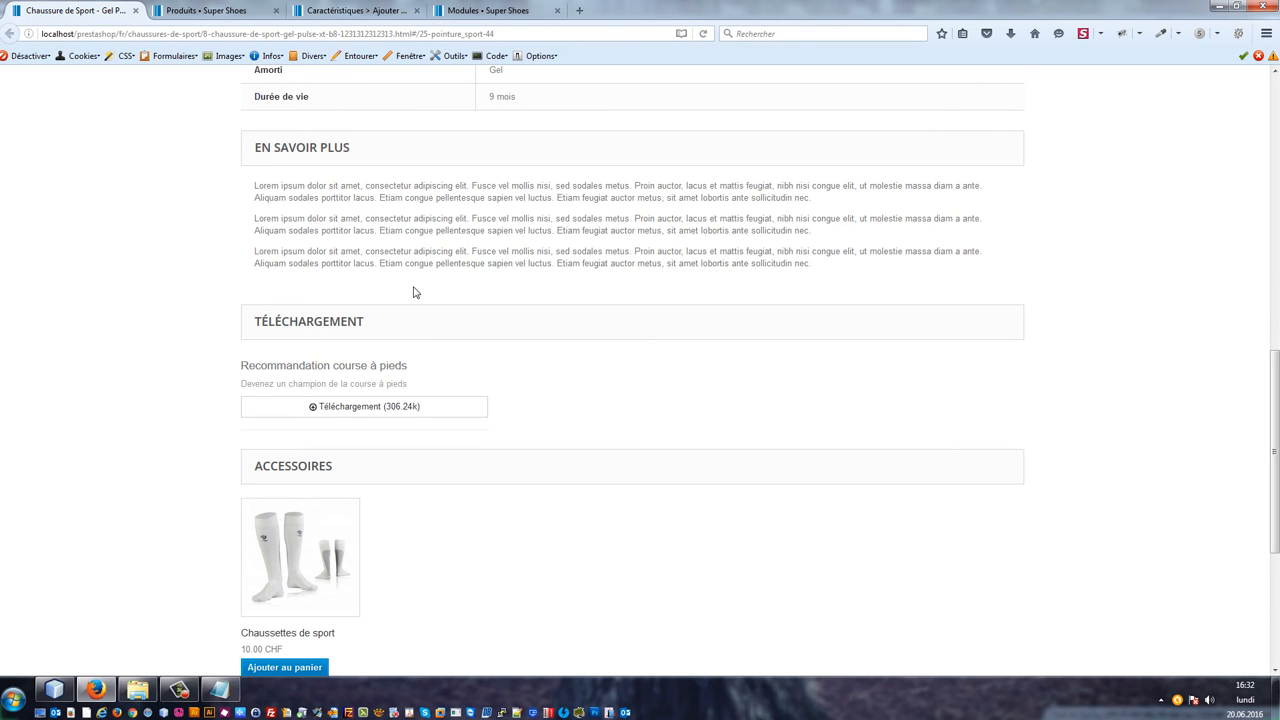
pyautogui.scroll(-3, 469, 269)
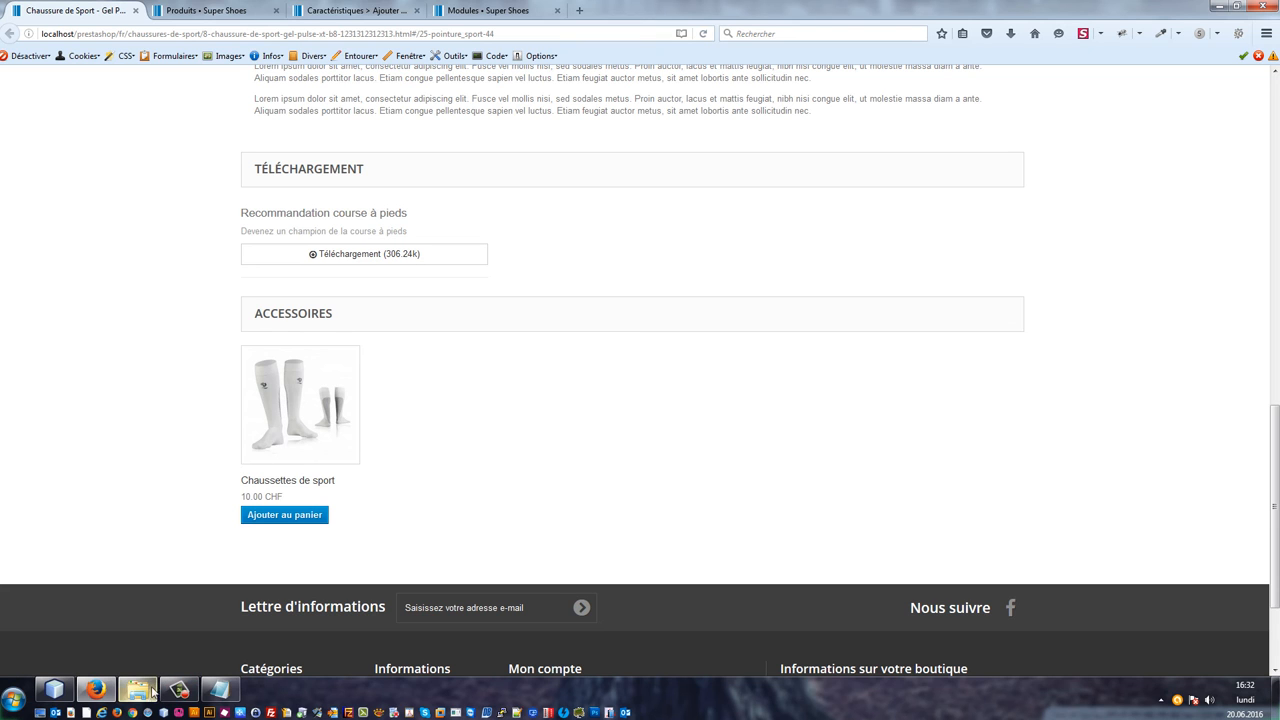
# Step: Undo the recent Accessories block edits in product.tpl and save the file
pyautogui.click(62, 690)
pyautogui.click(573, 358)
pyautogui.hotkey('ctrl', 'z')
pyautogui.hotkey('ctrl', 'z')
pyautogui.hotkey('ctrl', 'z')
pyautogui.hotkey('ctrl', 'z')
pyautogui.hotkey('ctrl', 'z')
pyautogui.hotkey('ctrl', 'z')
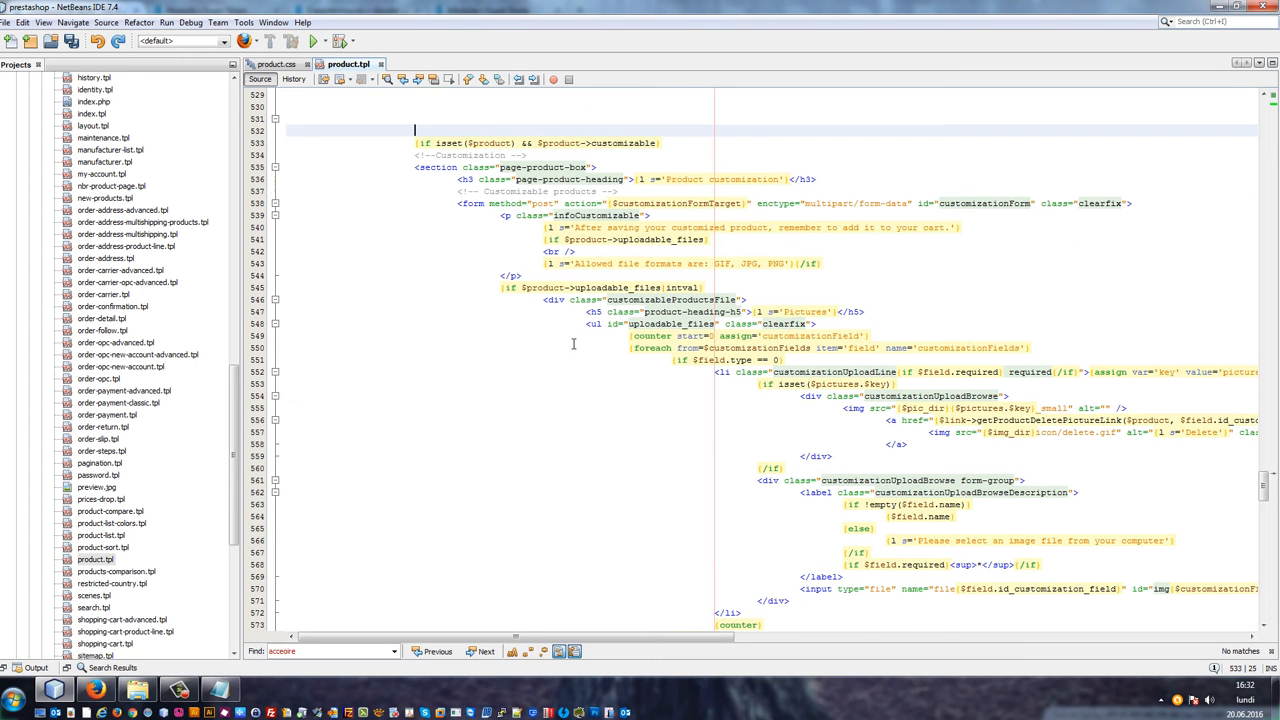
pyautogui.hotkey('ctrl', 'z')
pyautogui.hotkey('ctrl', 'z')
pyautogui.hotkey('ctrl', 'z')
pyautogui.hotkey('ctrl', 'z')
pyautogui.hotkey('ctrl', 'z')
pyautogui.hotkey('ctrl', 'z')
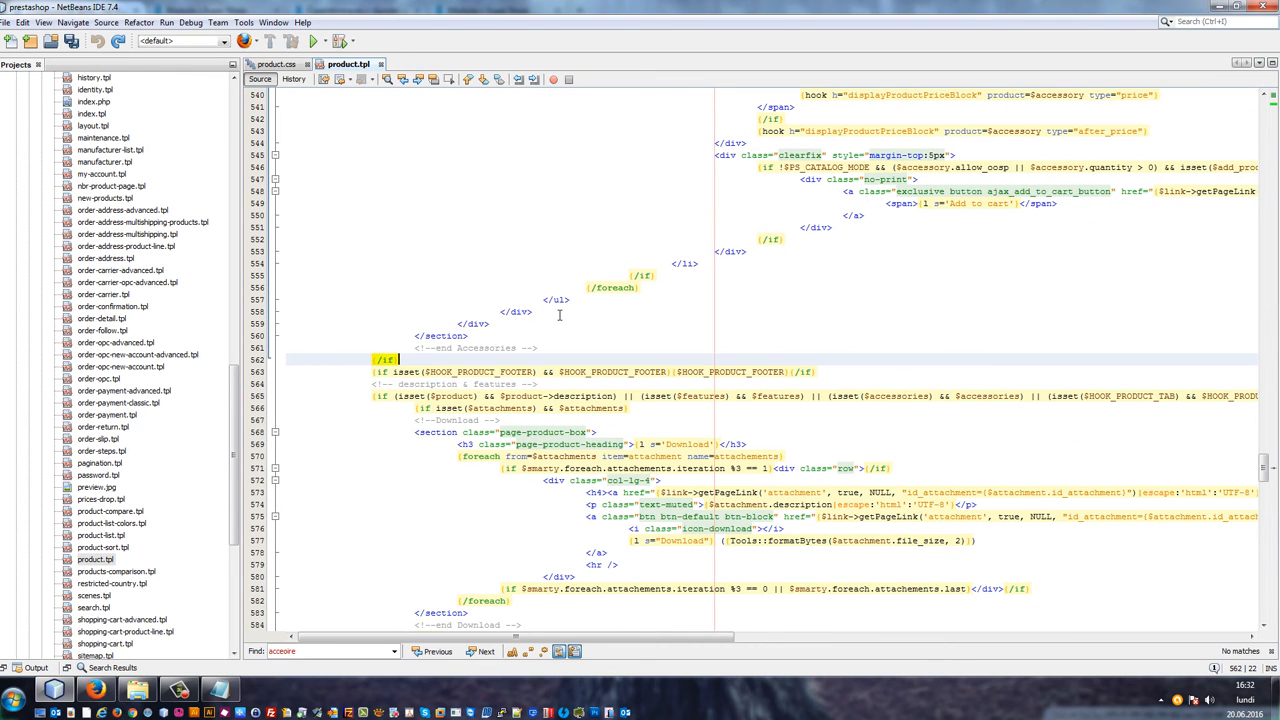
pyautogui.hotkey('ctrl', 's')
# Step: Cut the whole Download section, including its surrounding attachments if block, and save product.tpl
pyautogui.scroll(-5, 559, 315)
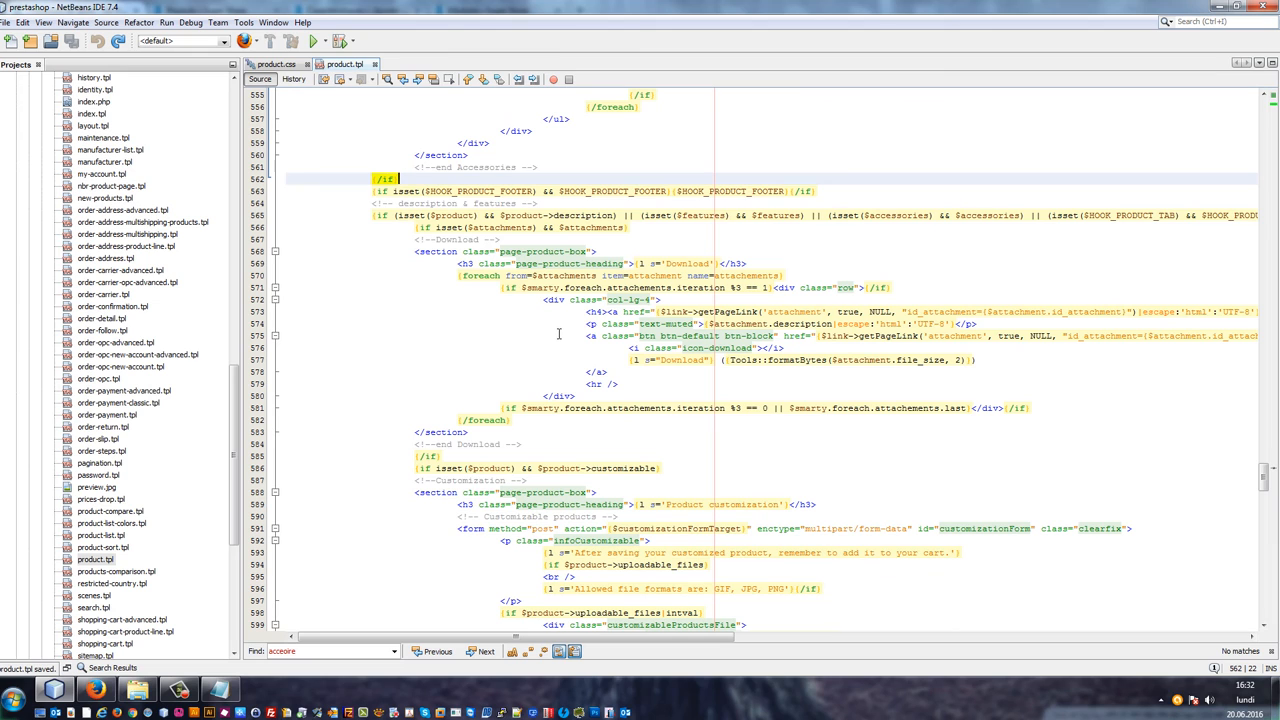
pyautogui.scroll(-1, 560, 333)
pyautogui.click(494, 399)
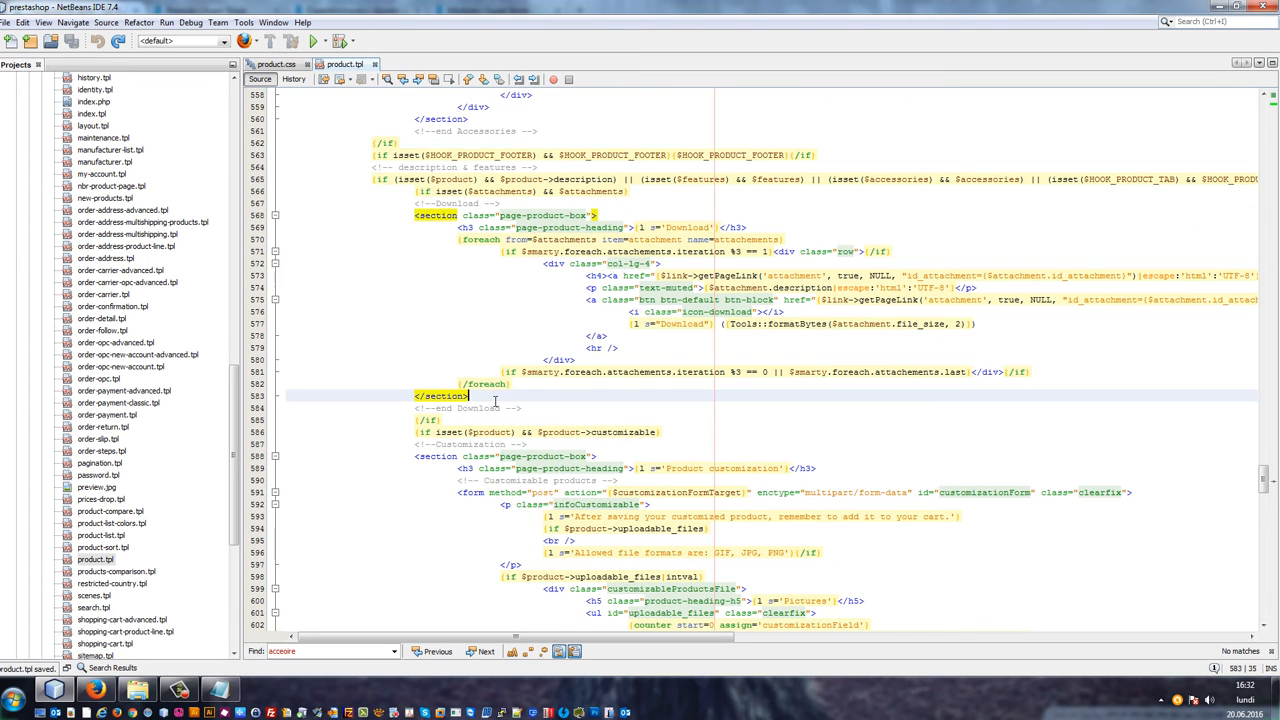
pyautogui.scroll(-2, 534, 386)
pyautogui.click(528, 336)
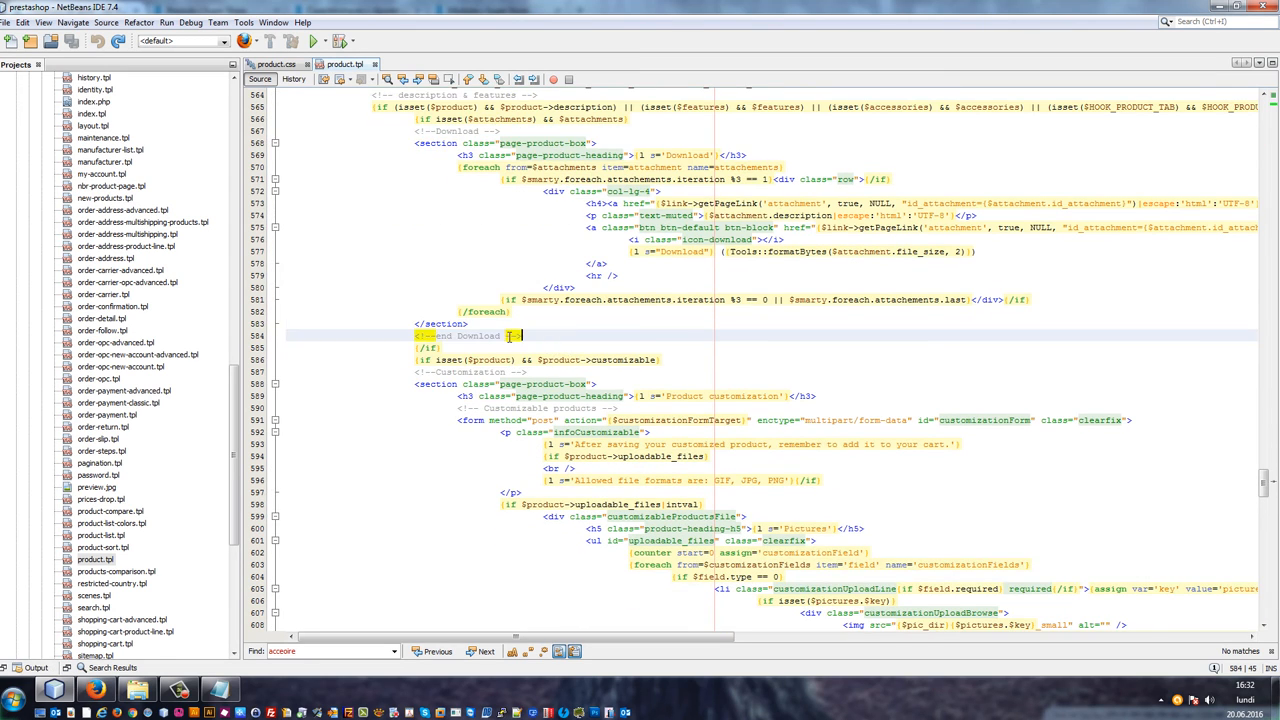
pyautogui.scroll(2, 420, 260)
pyautogui.moveTo(416, 192); pyautogui.dragTo(657, 434)
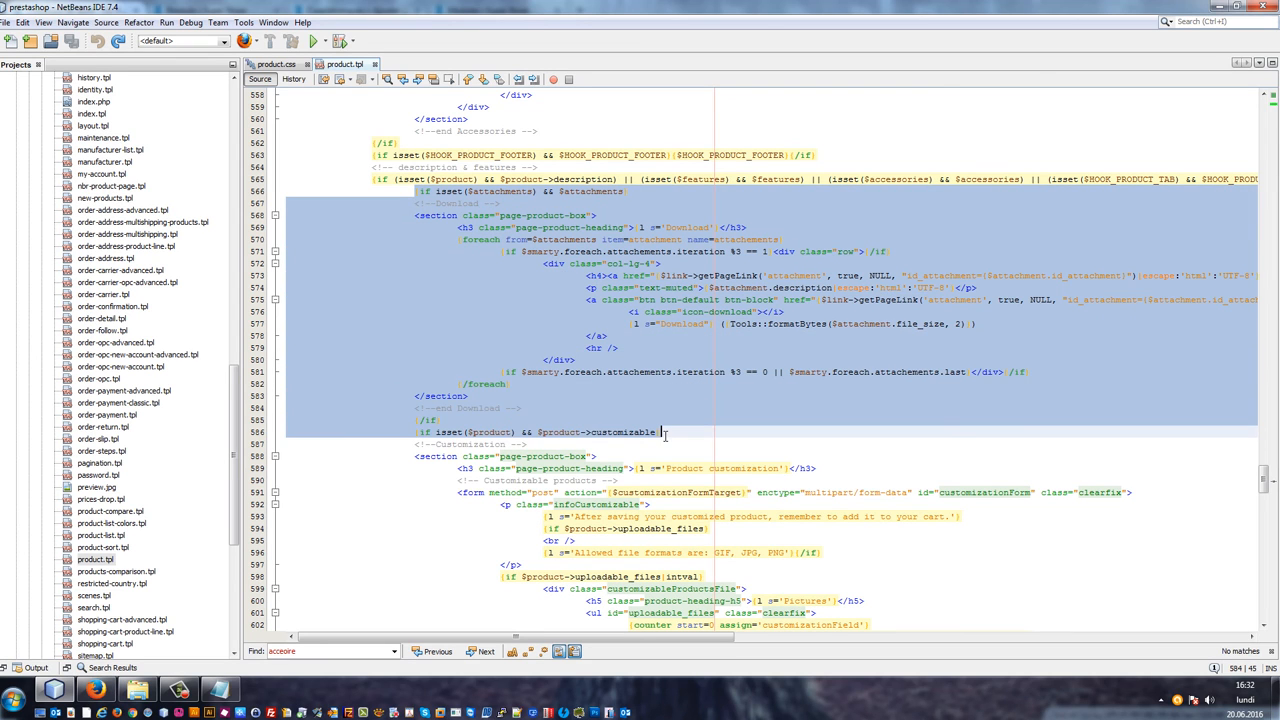
pyautogui.click(522, 408)
pyautogui.moveTo(522, 408); pyautogui.dragTo(418, 205)
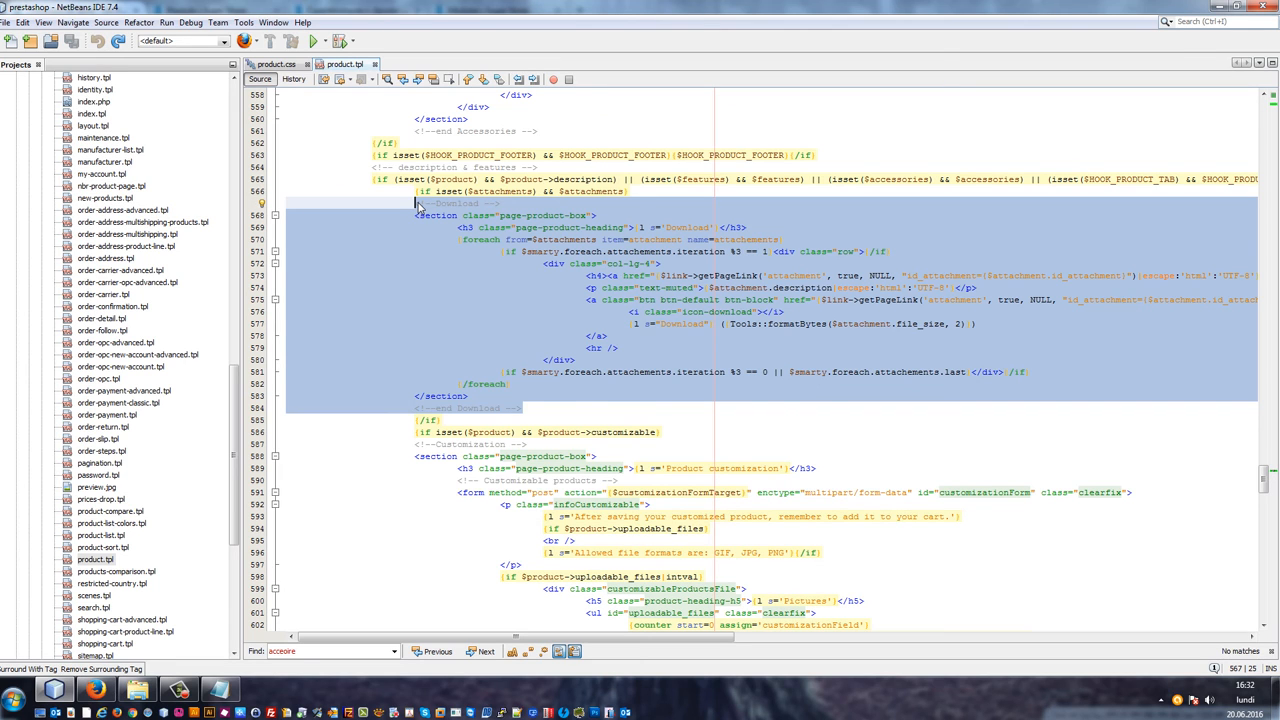
pyautogui.click(418, 205)
pyautogui.moveTo(417, 192); pyautogui.dragTo(516, 428)
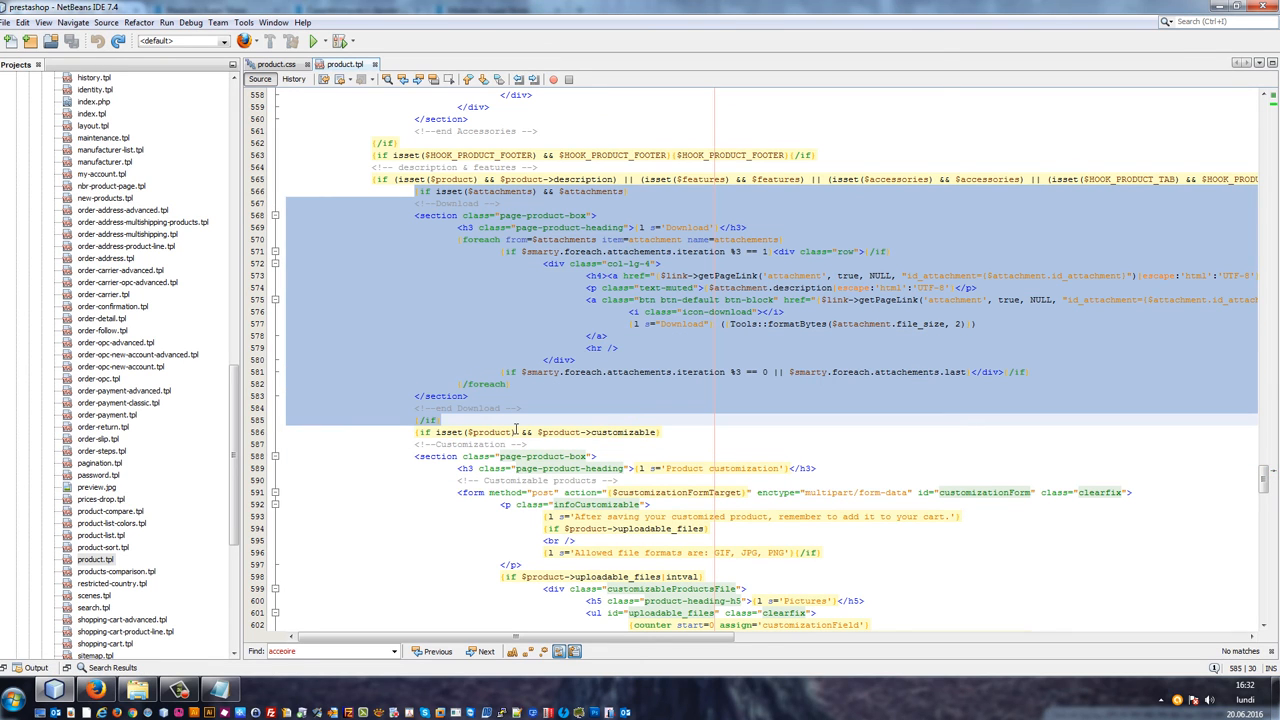
pyautogui.press('Delete')
pyautogui.hotkey('ctrl', 's')
# Step: Paste the Download block above the Accessories section, just after the HOOK_PRODUCT_TAB end comment, and save
pyautogui.scroll(5, 418, 249)
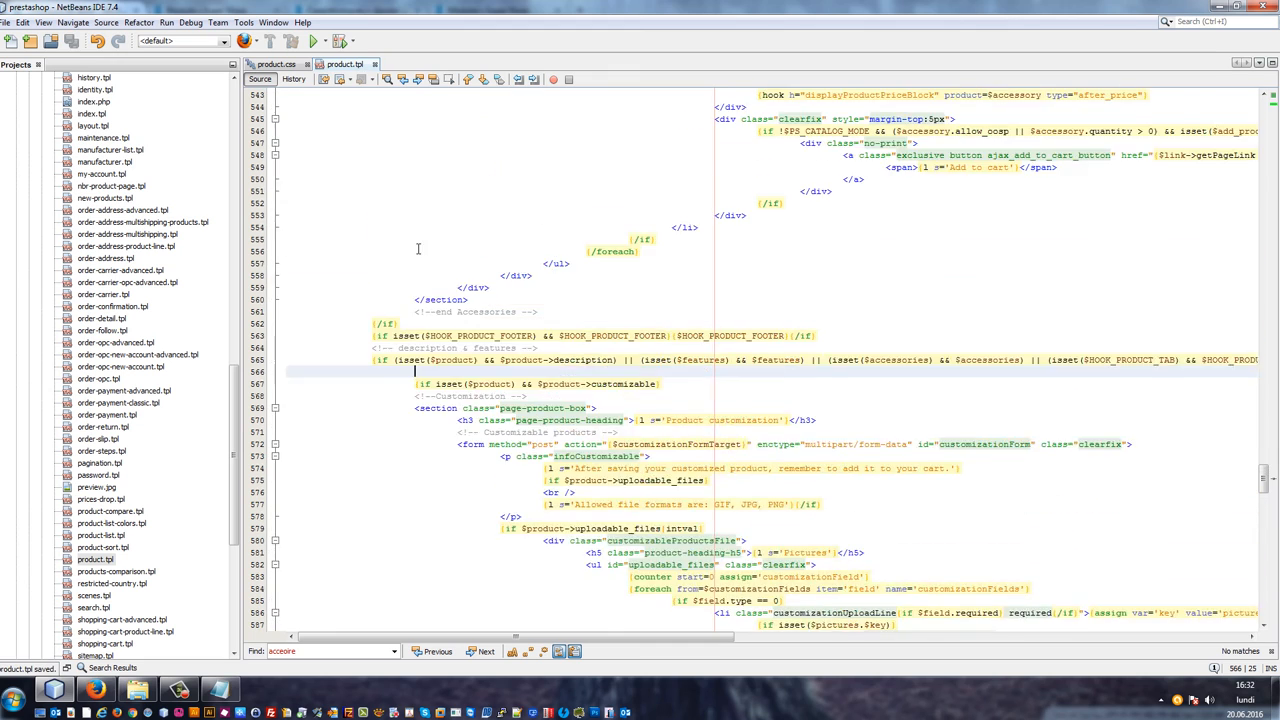
pyautogui.scroll(6, 418, 249)
pyautogui.click(418, 516)
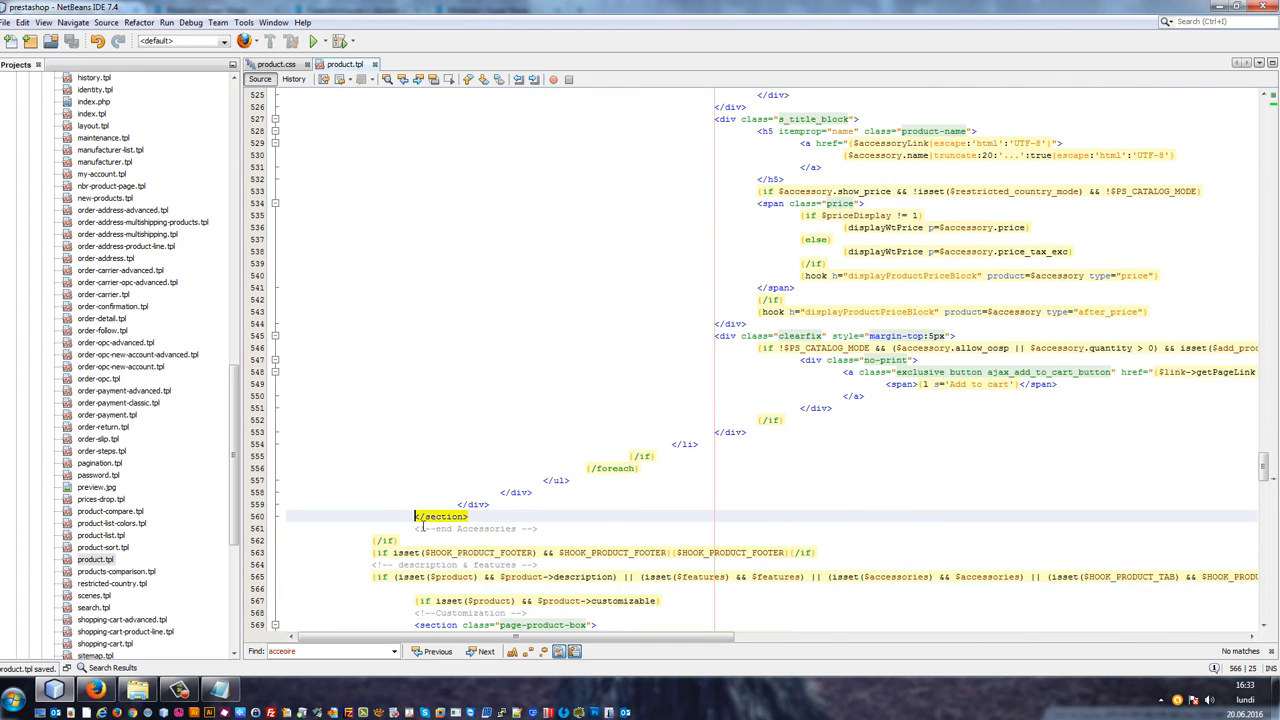
pyautogui.scroll(12, 450, 420)
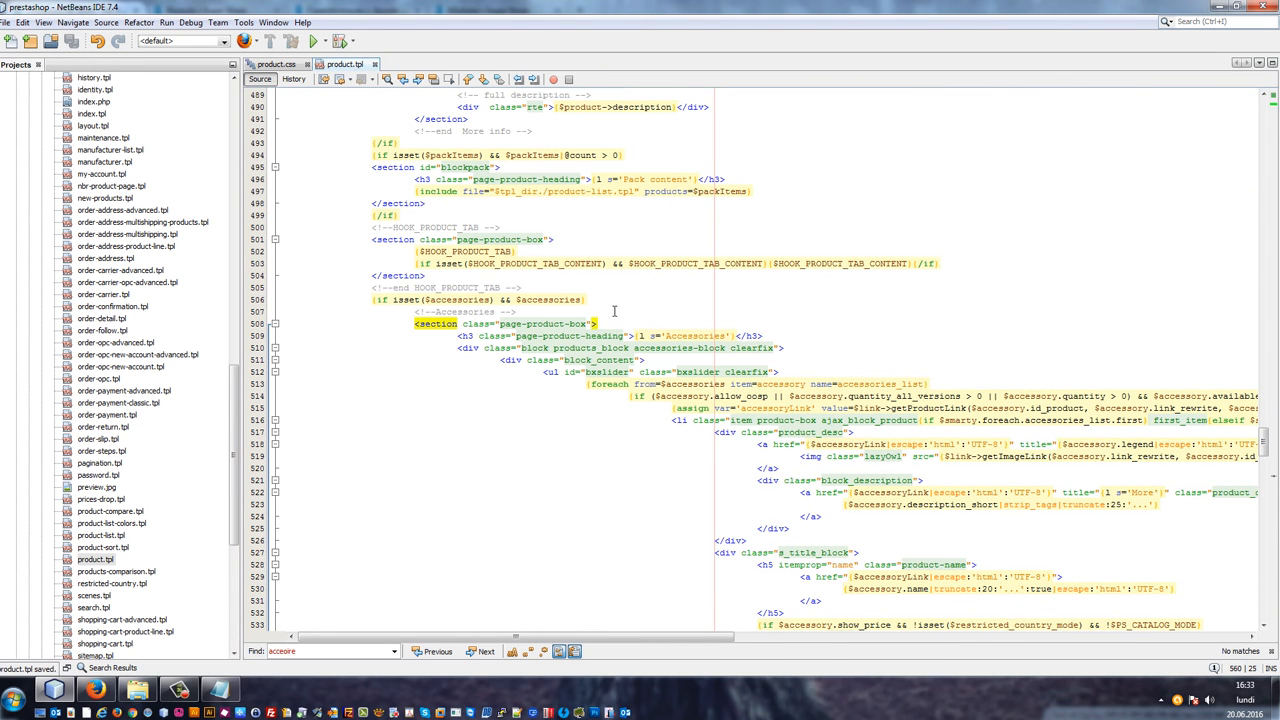
pyautogui.click(566, 289)
pyautogui.click(552, 277)
pyautogui.press('Down')
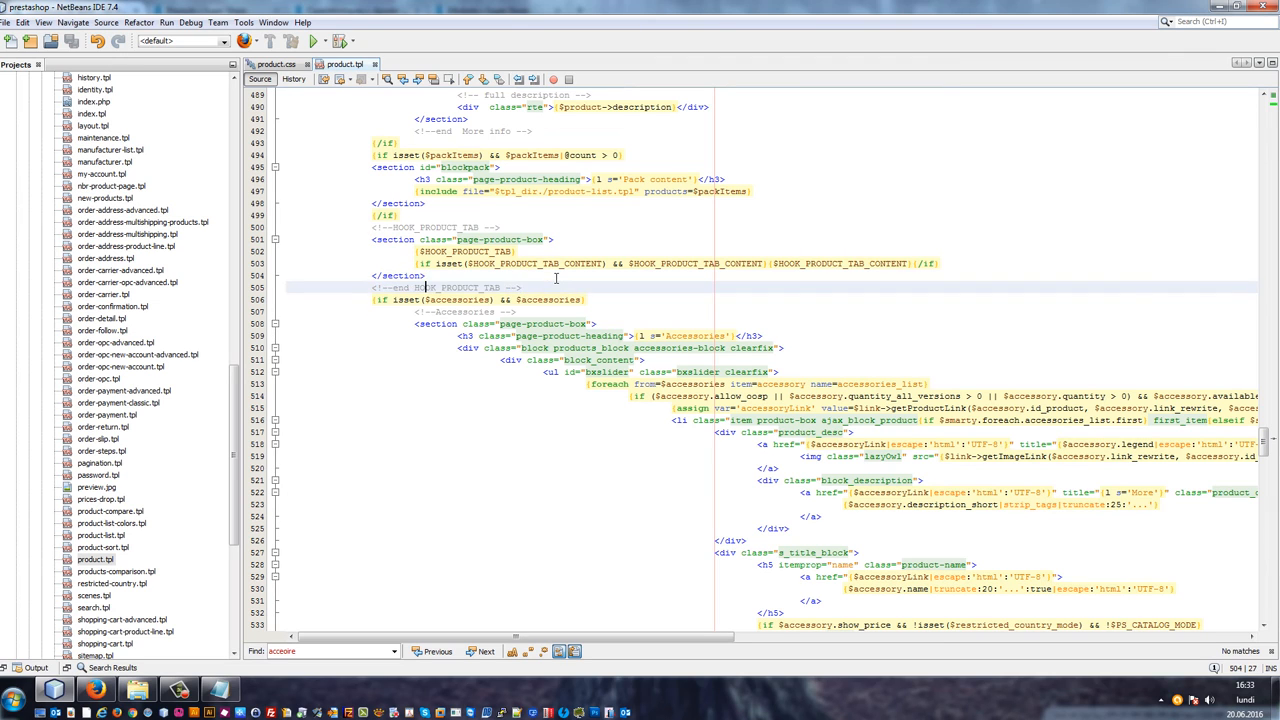
pyautogui.press('Down')
pyautogui.click(567, 290)
pyautogui.press('Return')
pyautogui.press('Return')
pyautogui.press('Return')
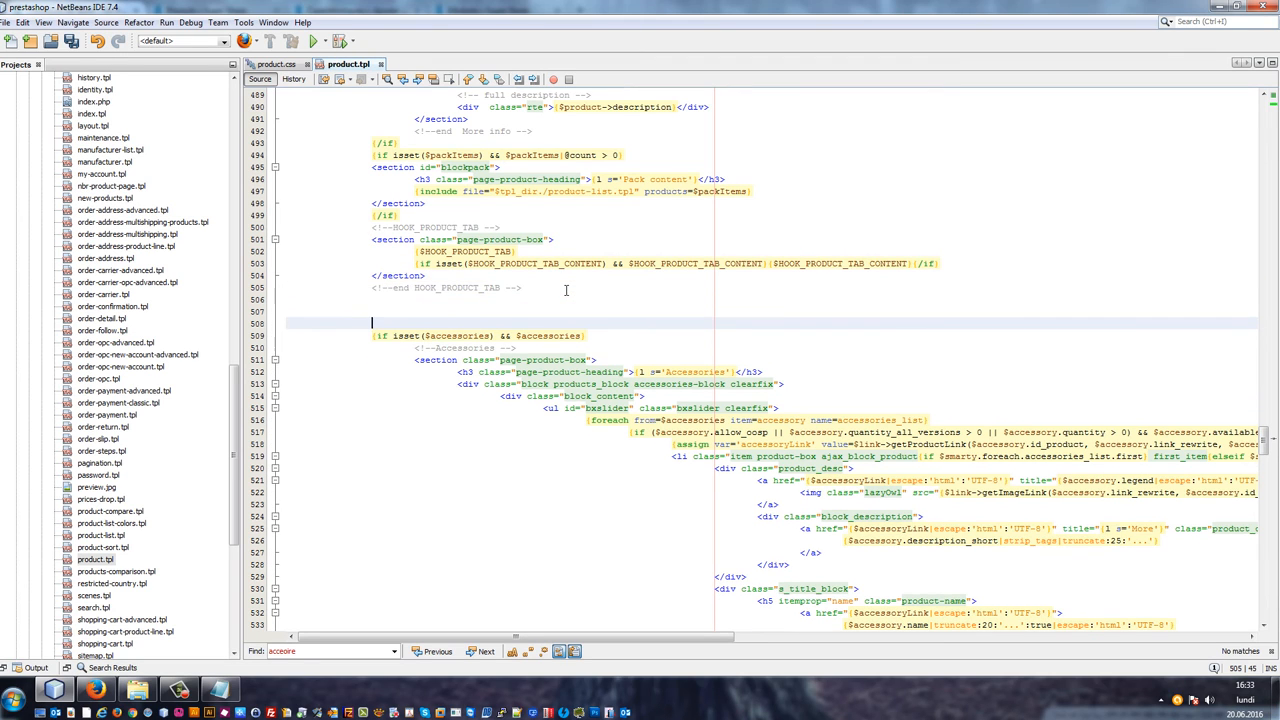
pyautogui.press('Up')
pyautogui.press('Return')
pyautogui.press('Up')
pyautogui.hotkey('ctrl', 'v')
pyautogui.hotkey('ctrl', 's')
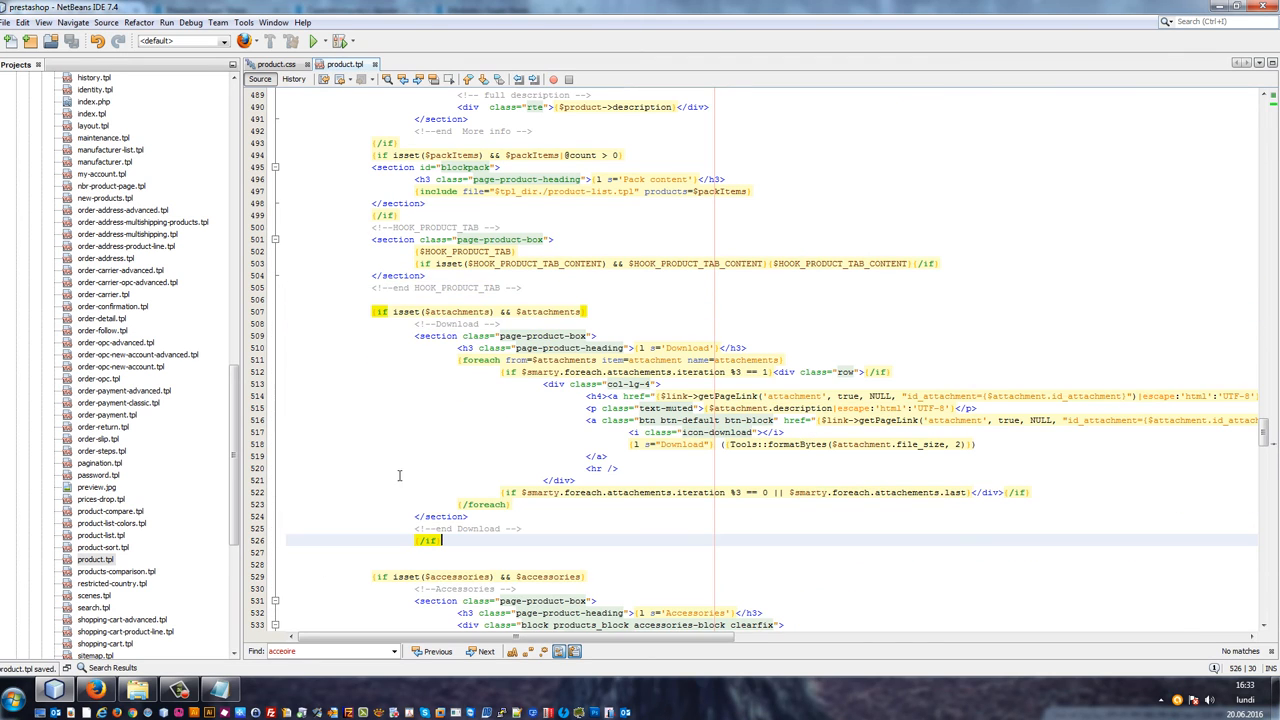
# Step: Reload the product page in the shop and scroll to the Download and Accessories sections
pyautogui.click(95, 690)
pyautogui.press('F5')
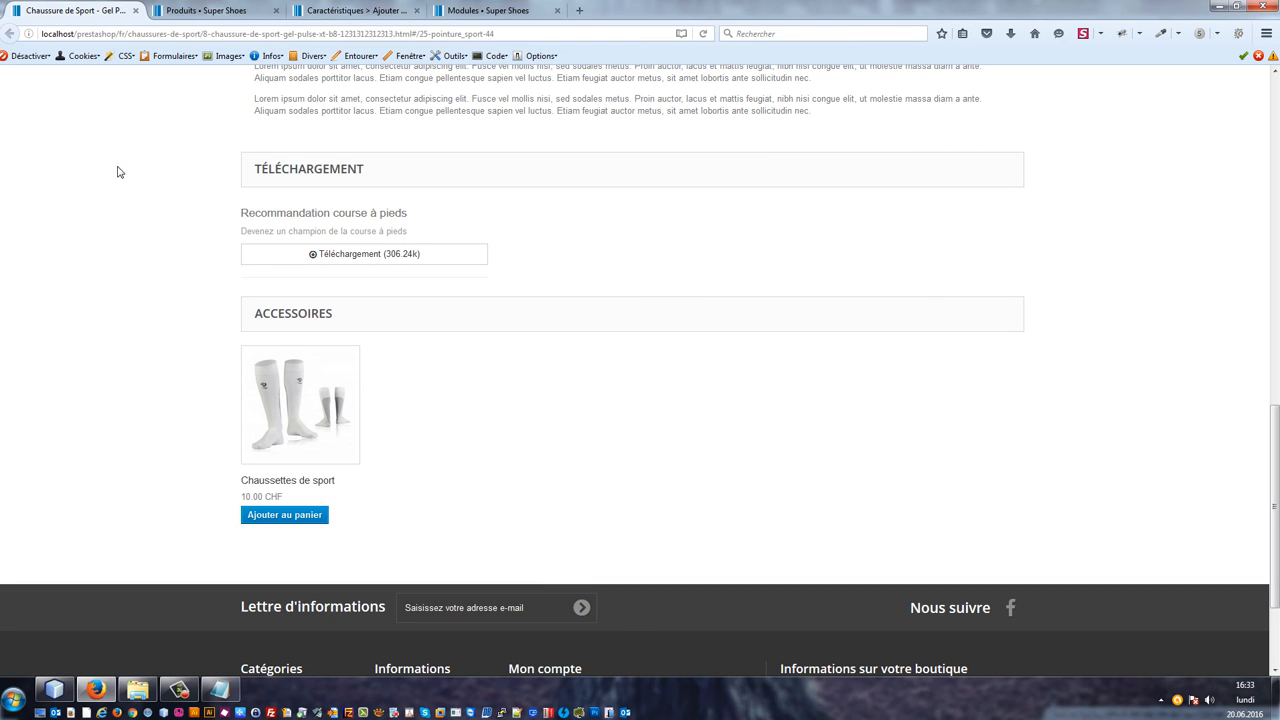
pyautogui.scroll(1, 117, 172)
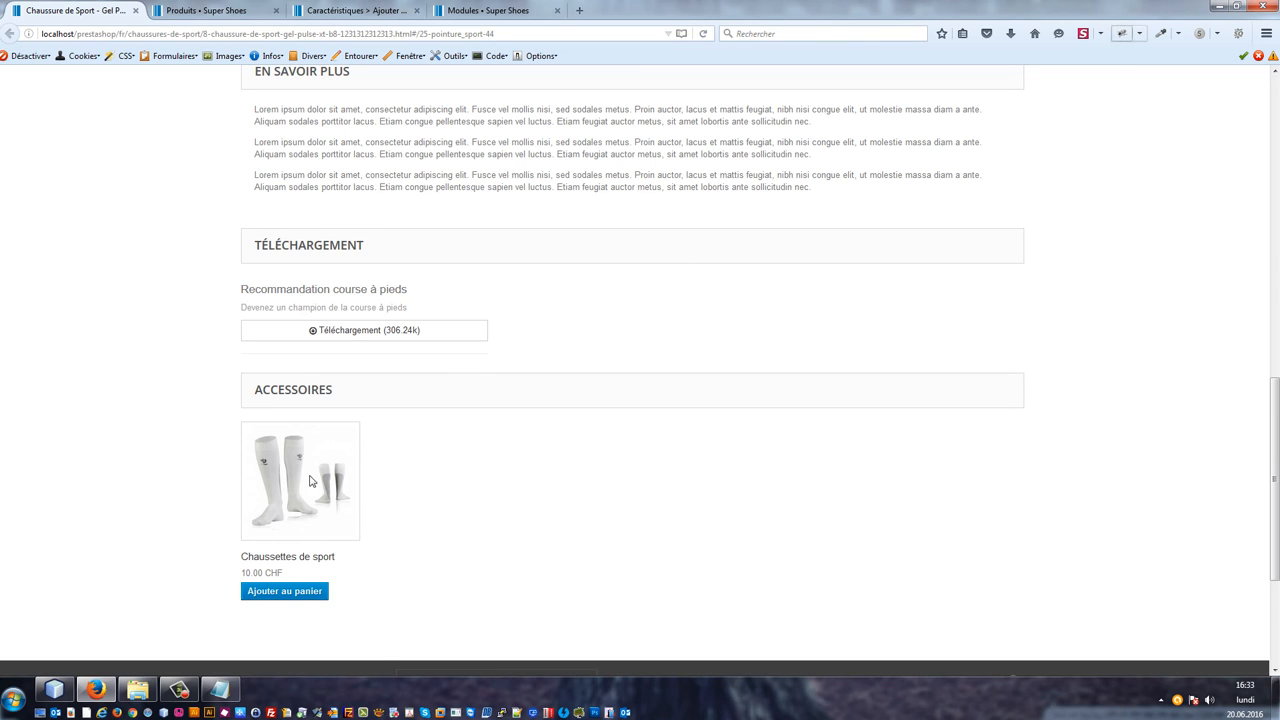
# Step: Inspect the Accessories heading and Download section elements with the page inspector, then close it
pyautogui.doubleClick(293, 389)
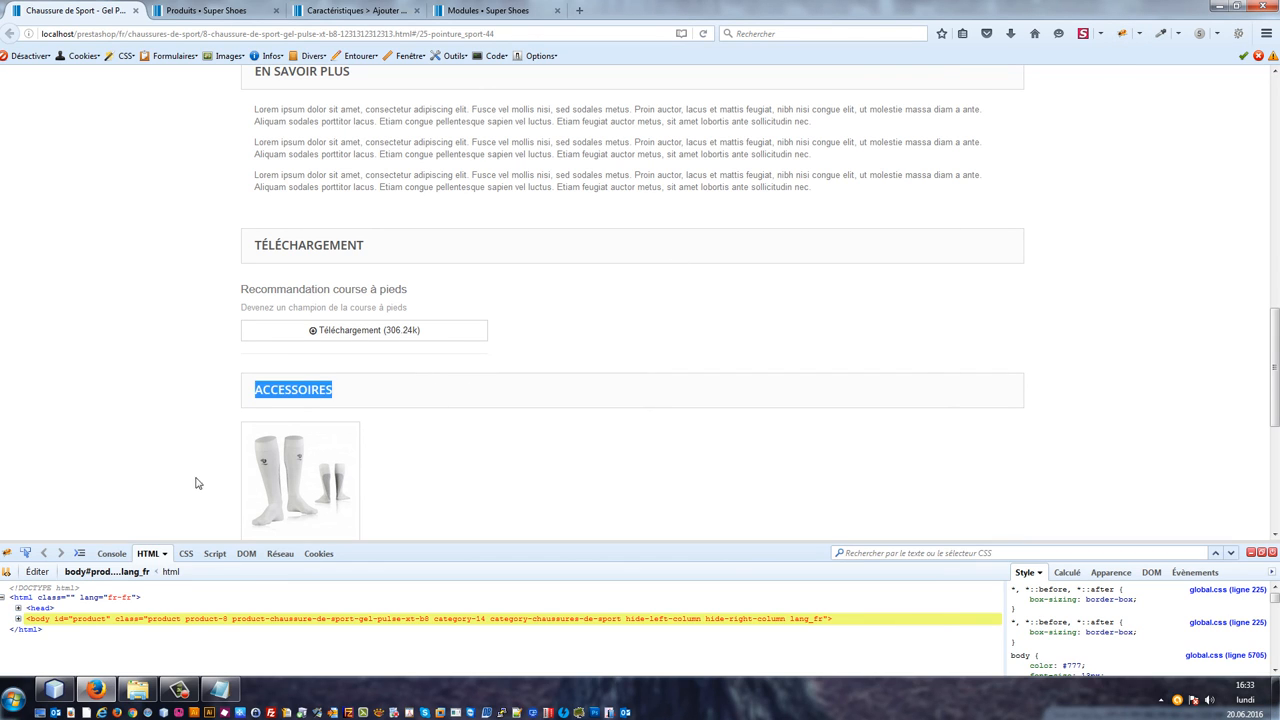
pyautogui.click(25, 553)
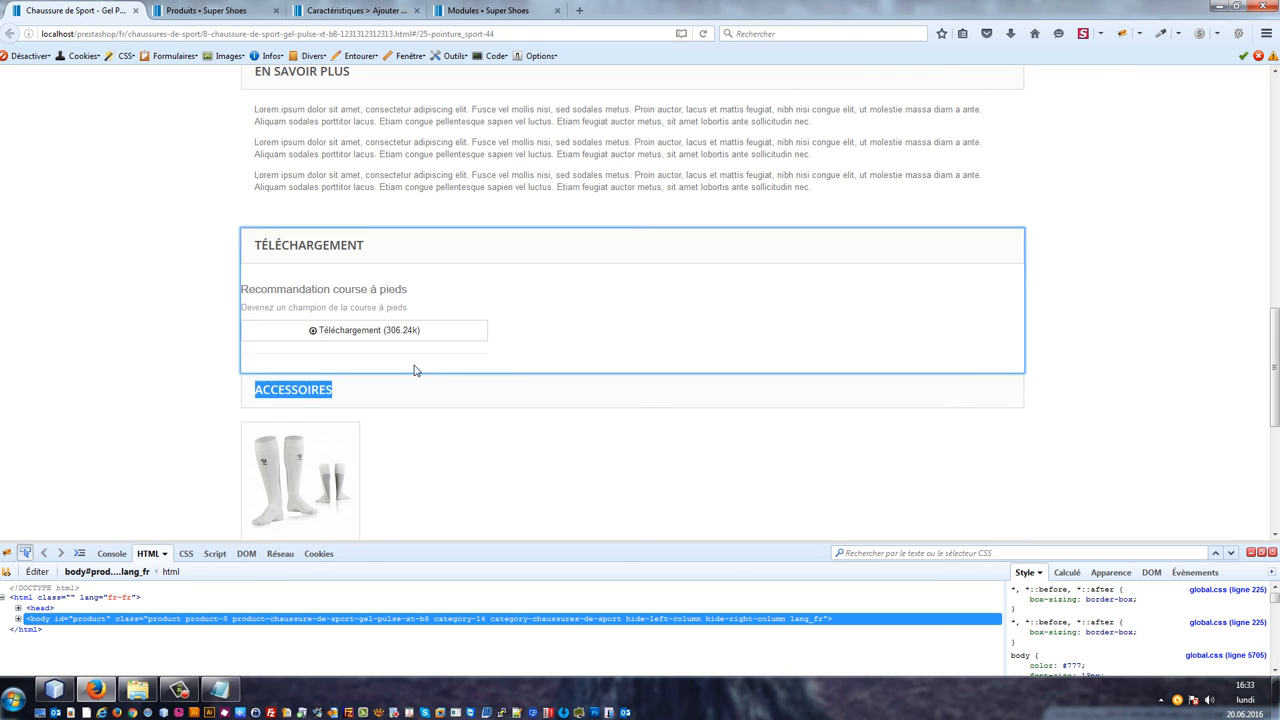
pyautogui.click(477, 357)
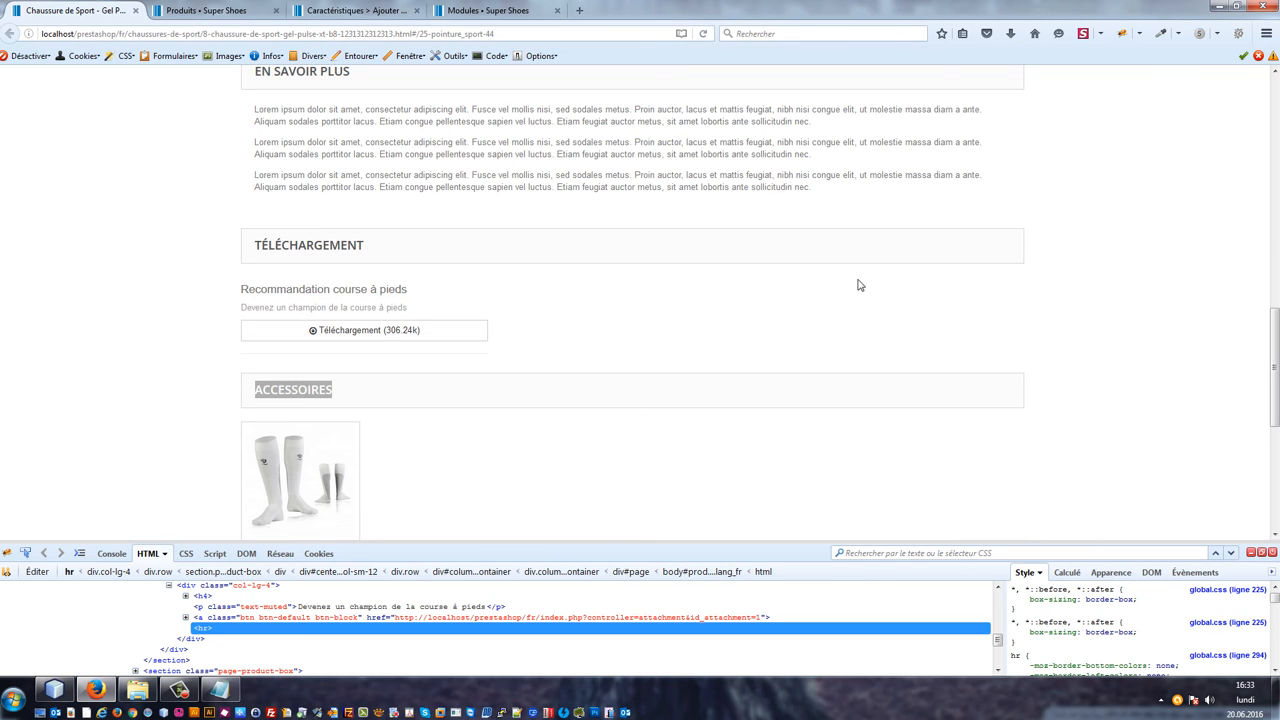
pyautogui.click(133, 333)
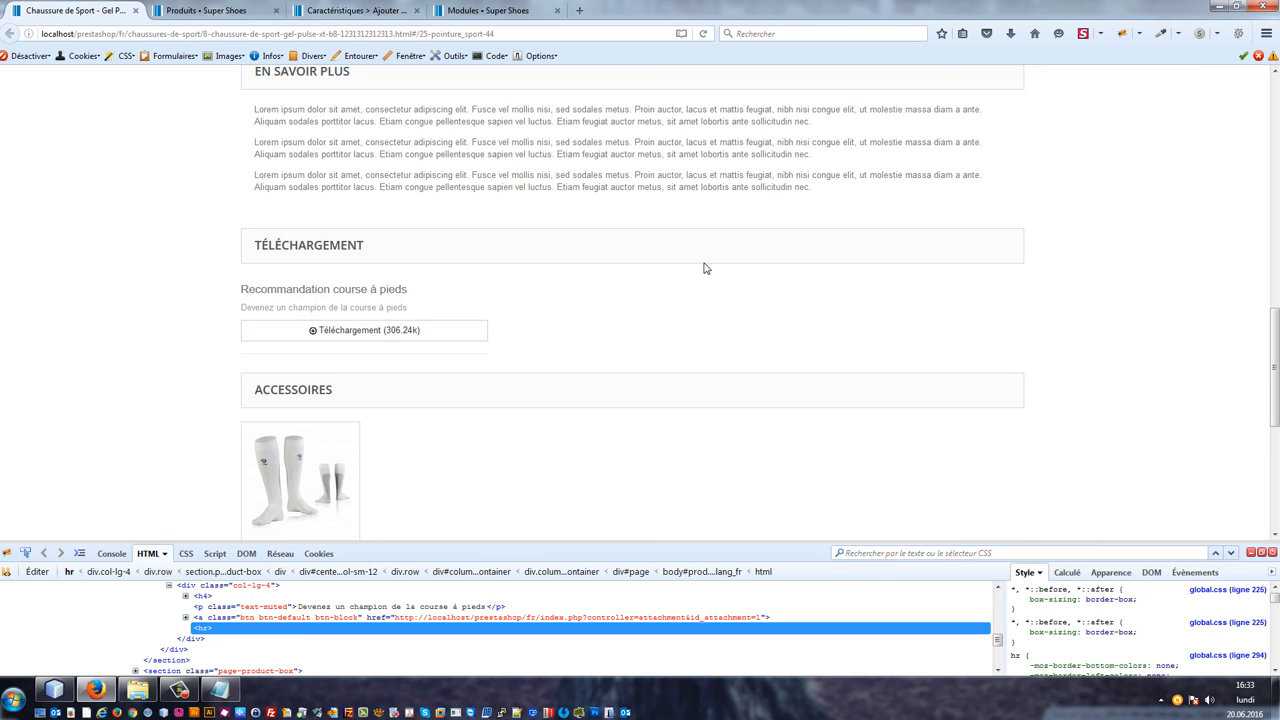
pyautogui.click(1251, 553)
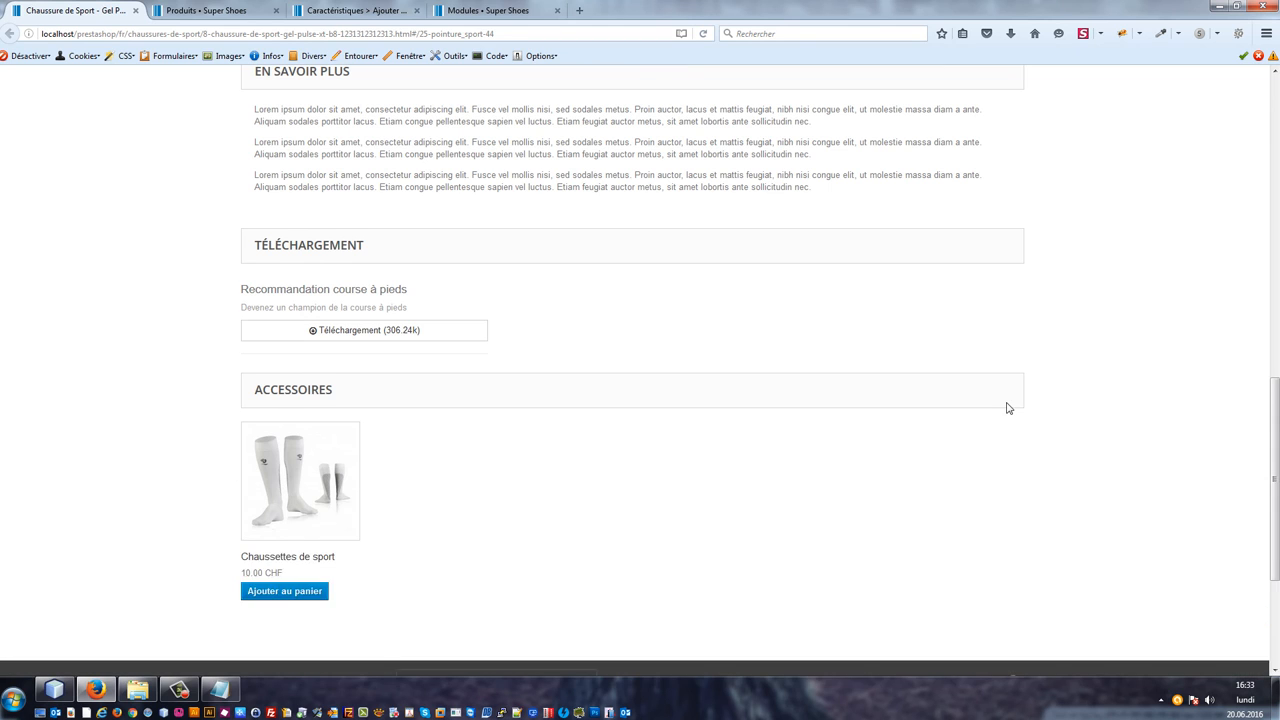
pyautogui.scroll(-4, 991, 386)
pyautogui.scroll(5, 908, 354)
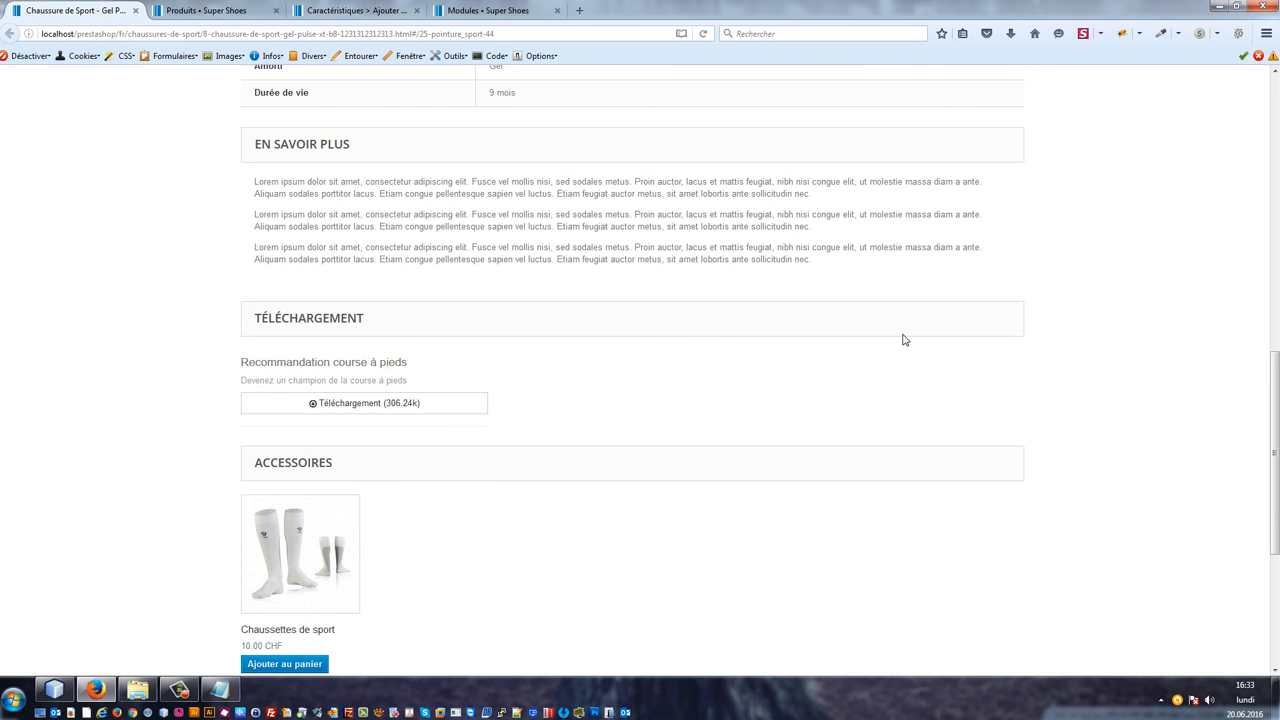
# Step: Return to the shop's home page and examine the Nouveautés and Notre sélection du moment product tabs
pyautogui.scroll(2, 903, 340)
pyautogui.scroll(4, 866, 289)
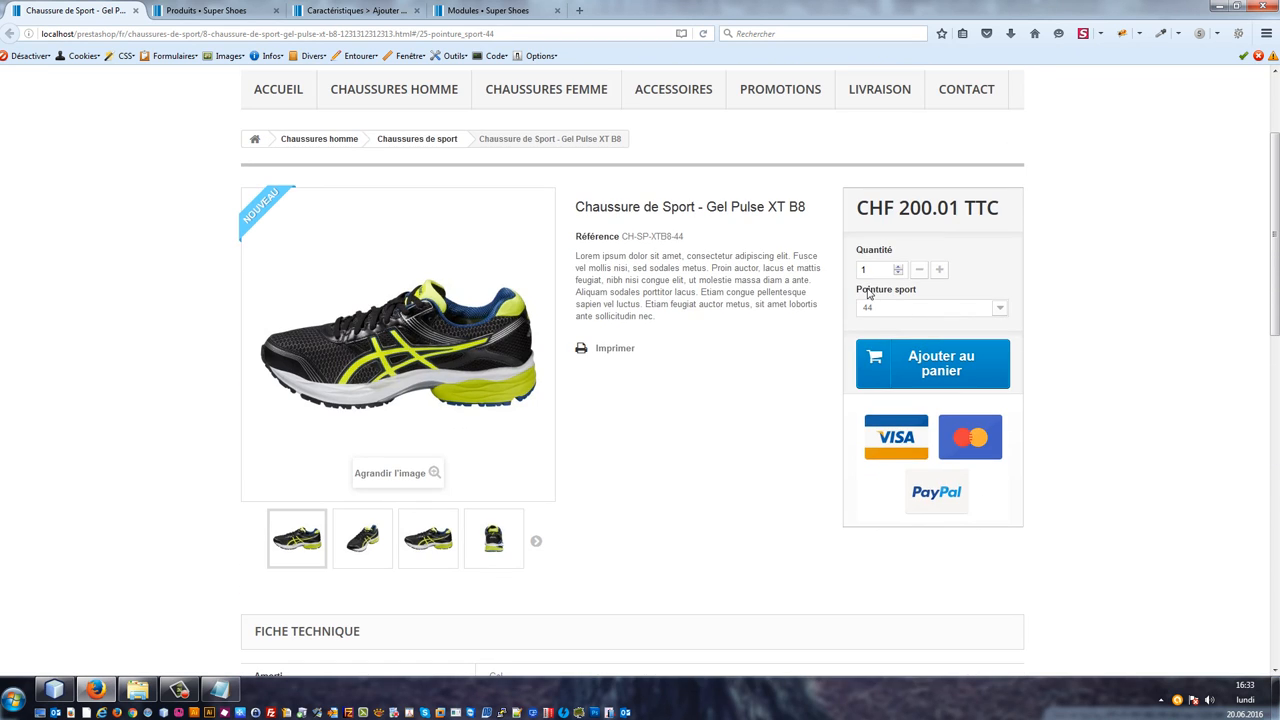
pyautogui.scroll(-4, 729, 358)
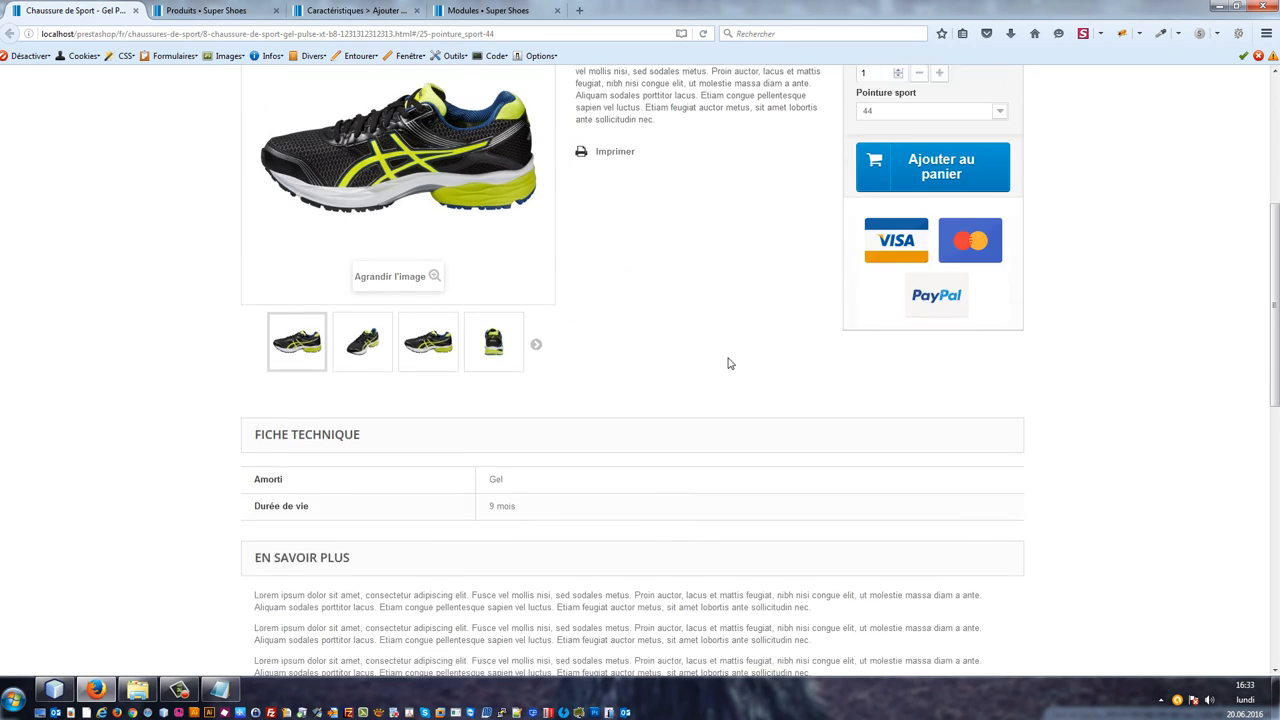
pyautogui.scroll(5, 737, 372)
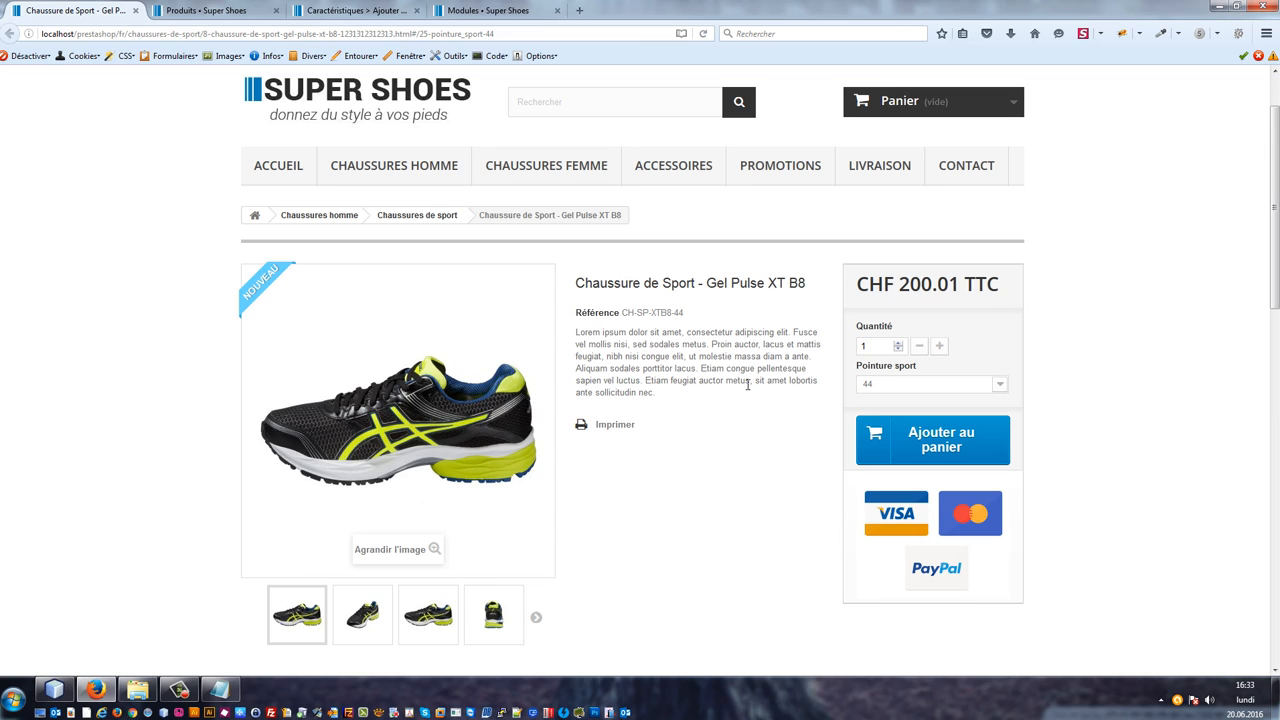
pyautogui.click(341, 110)
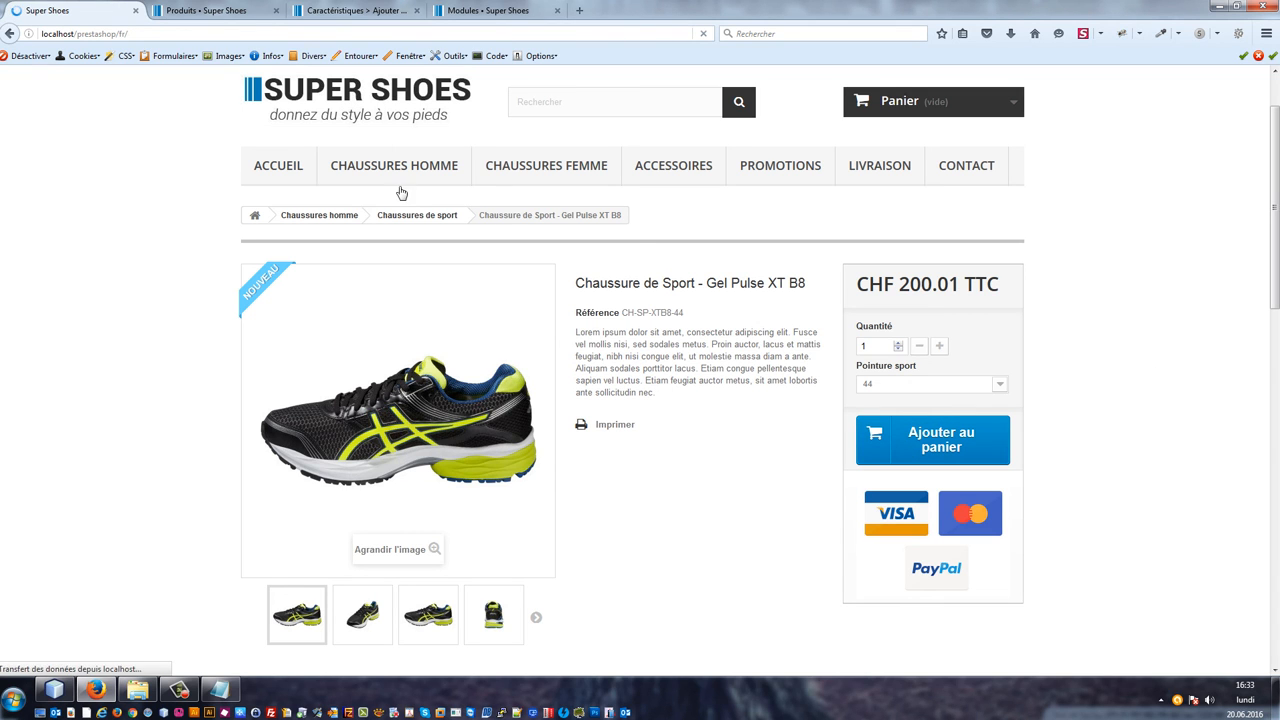
pyautogui.scroll(-2, 385, 210)
pyautogui.scroll(-1, 382, 210)
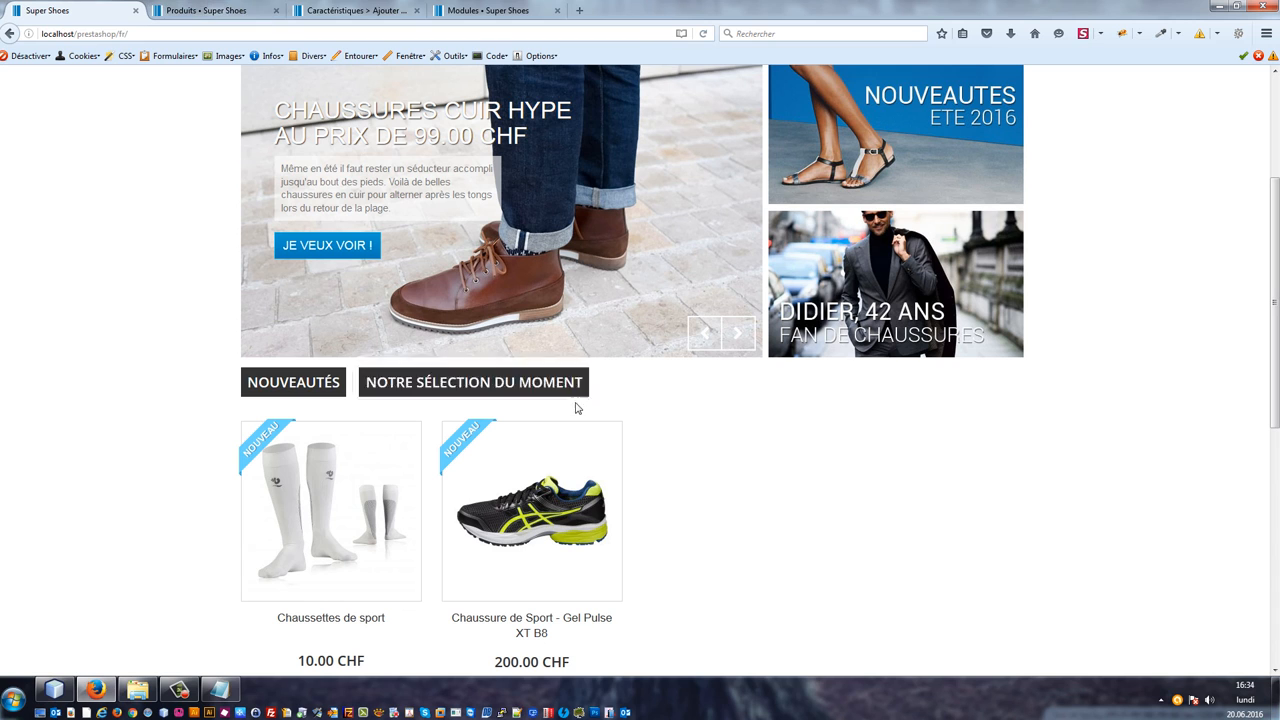
pyautogui.click(468, 385)
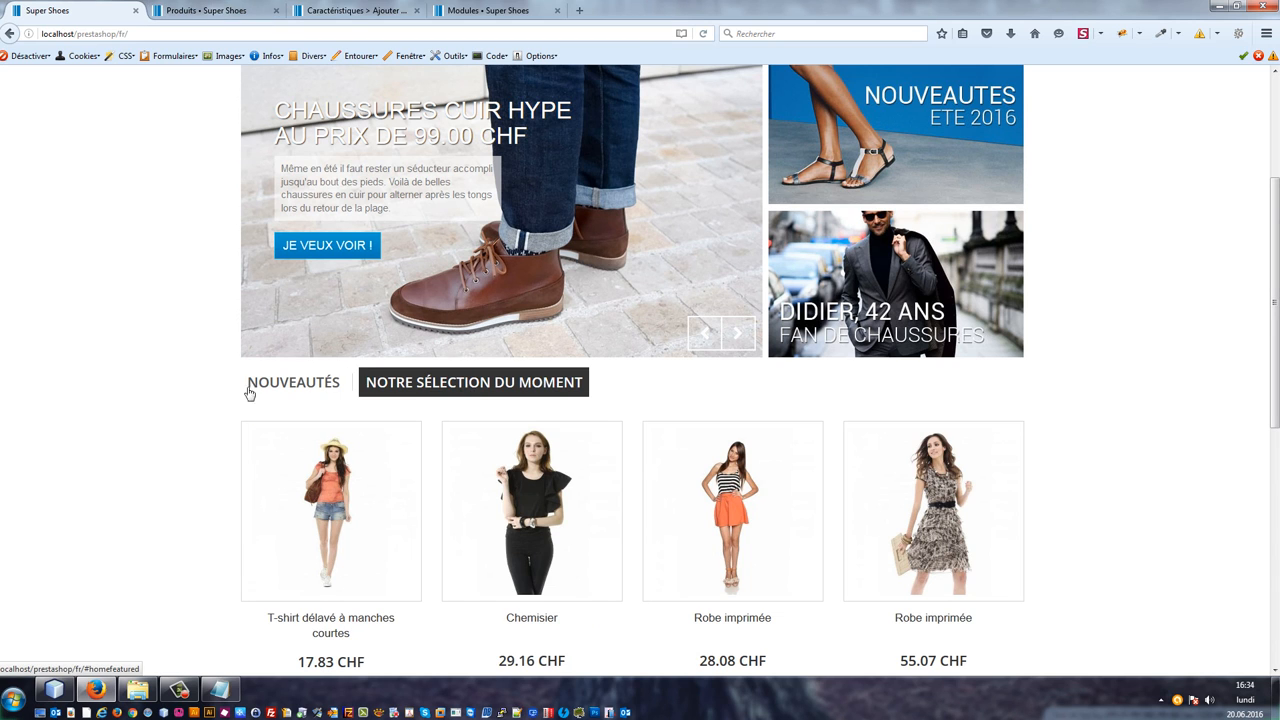
pyautogui.press('F5')
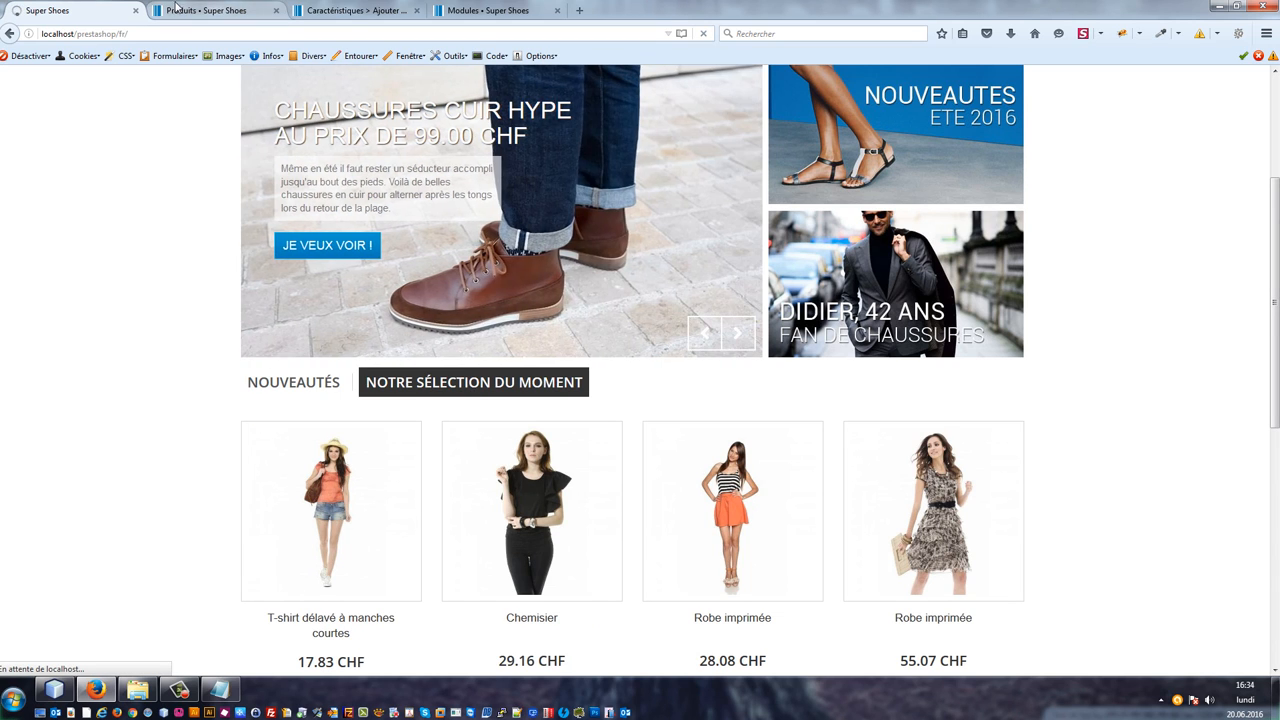
# Step: In the back-office module positions, move Produits mis en avant sur la page d'accueil to first place in displayHomeTab and displayHomeTabContent
pyautogui.click(175, 8)
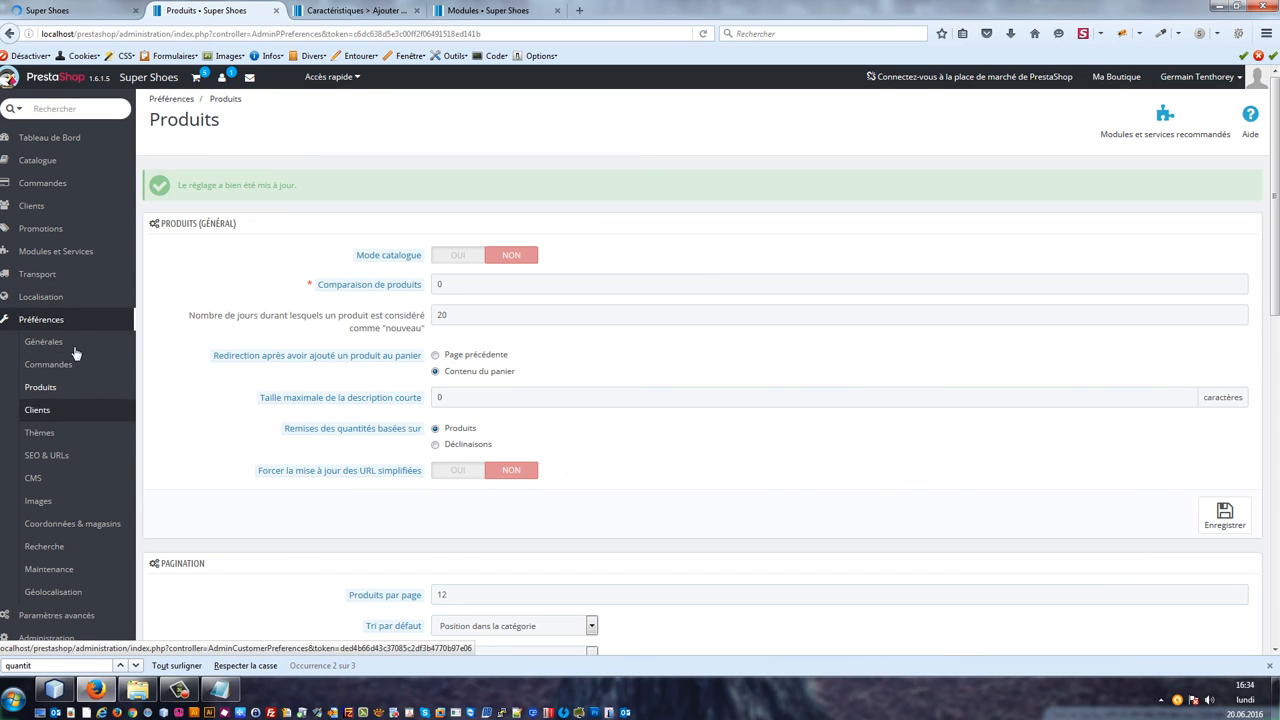
pyautogui.scroll(-4, 70, 300)
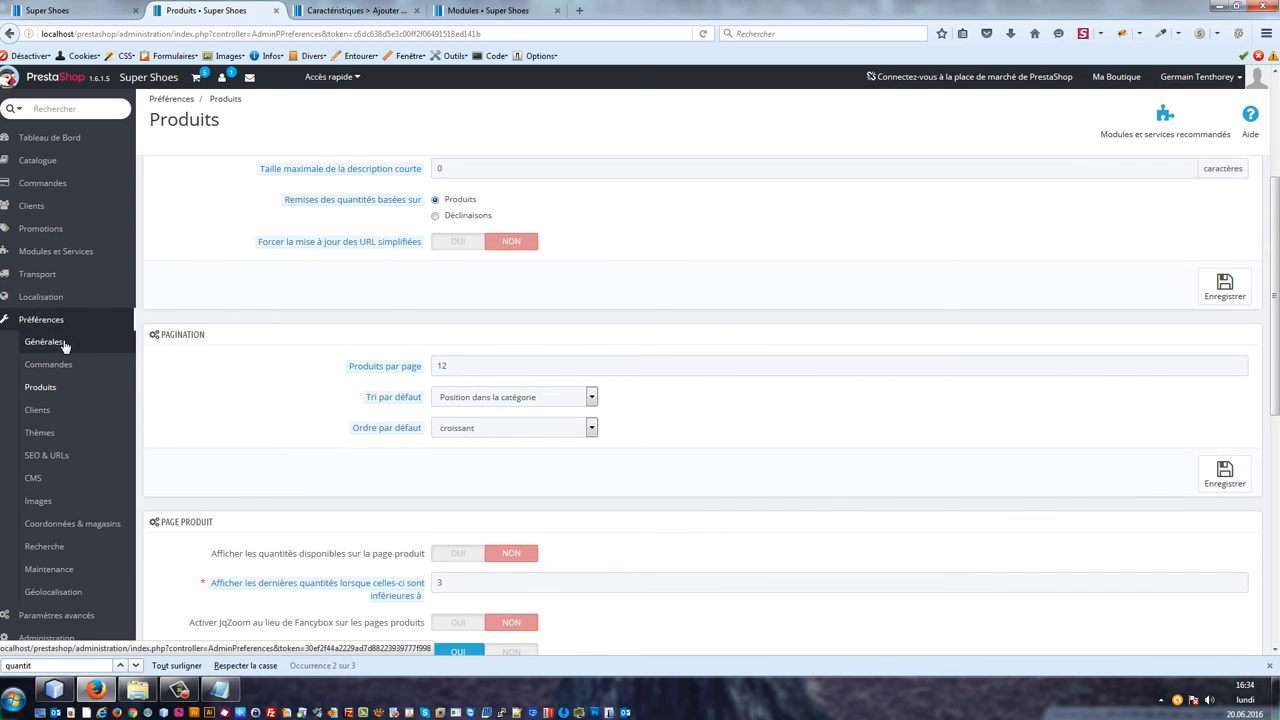
pyautogui.moveTo(60, 251)
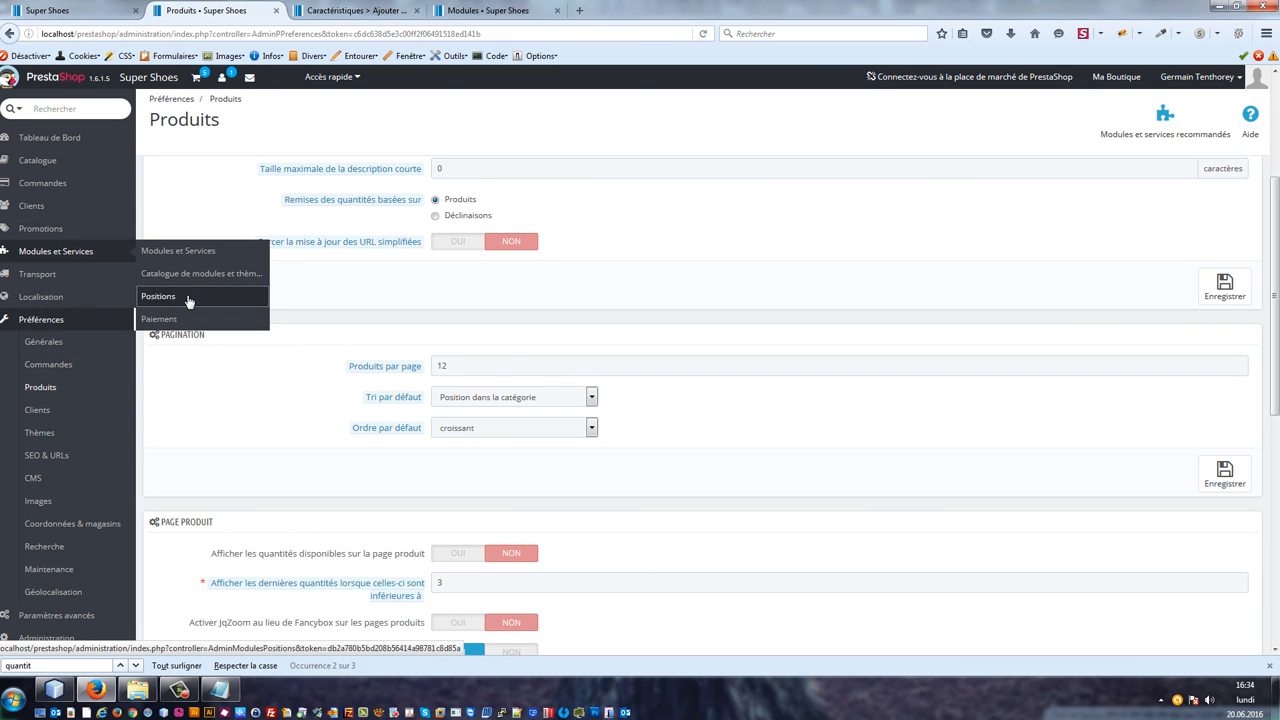
pyautogui.click(188, 301)
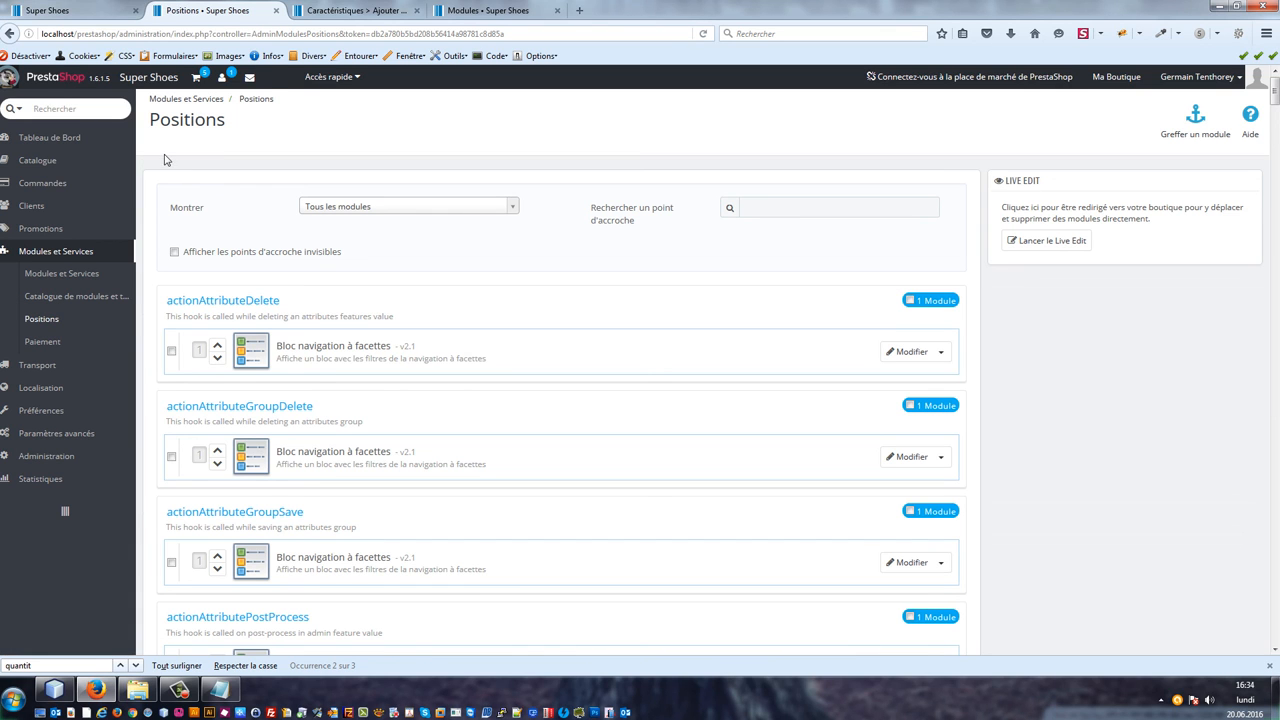
pyautogui.hotkey('ctrl', 'f')
pyautogui.write('home')
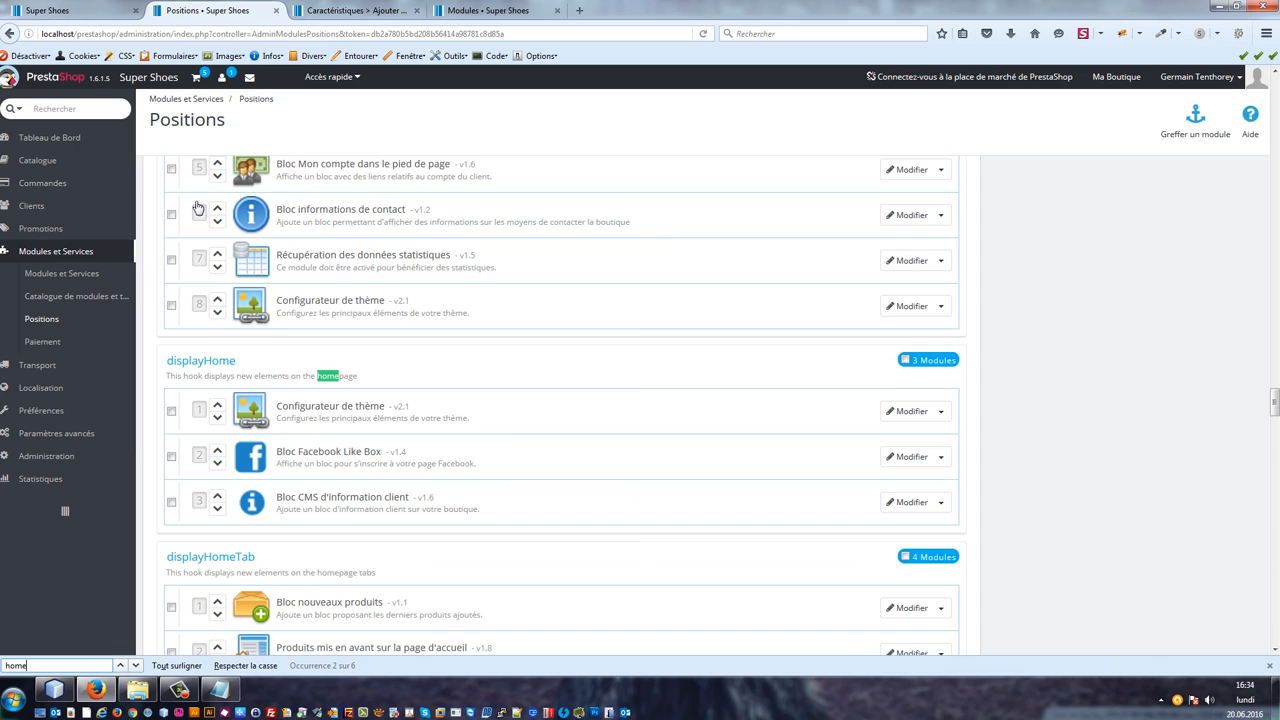
pyautogui.scroll(-5, 343, 420)
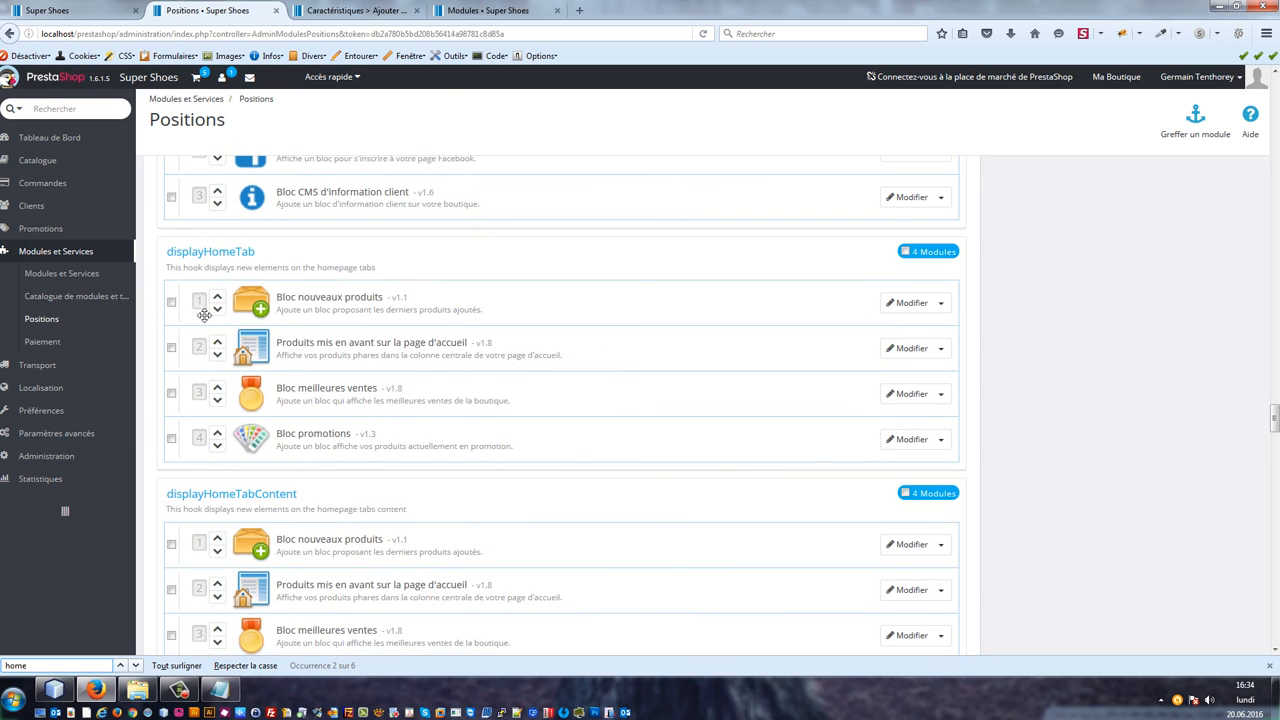
pyautogui.scroll(-1, 198, 572)
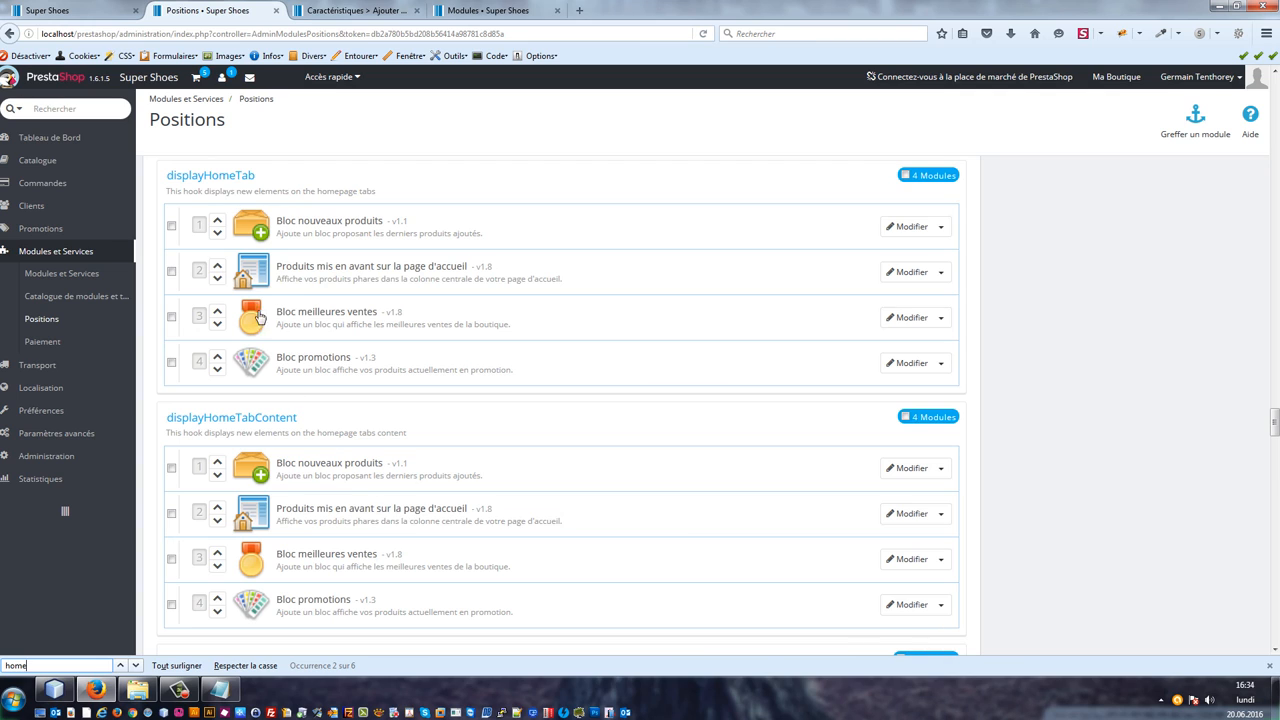
pyautogui.click(218, 267)
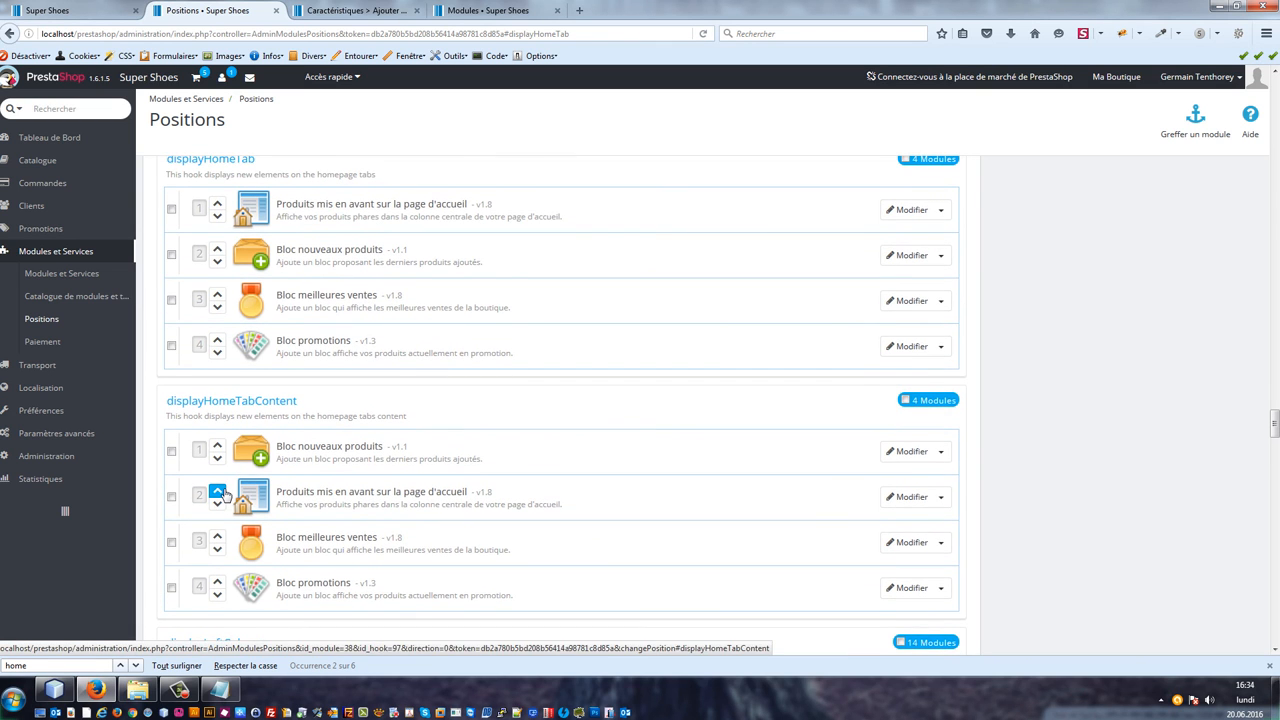
pyautogui.click(217, 491)
# Step: Reload the shop's home page and compare the Notre sélection du moment and Nouveautés tabs
pyautogui.click(100, 9)
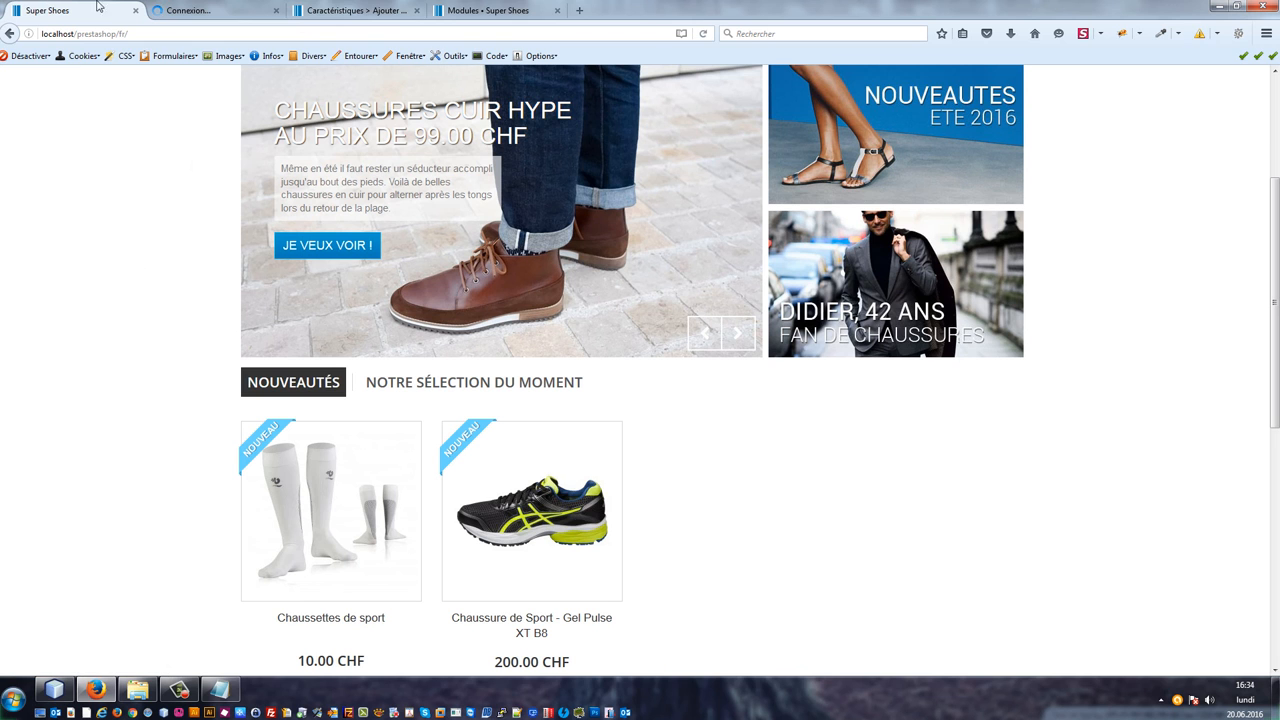
pyautogui.click(183, 8)
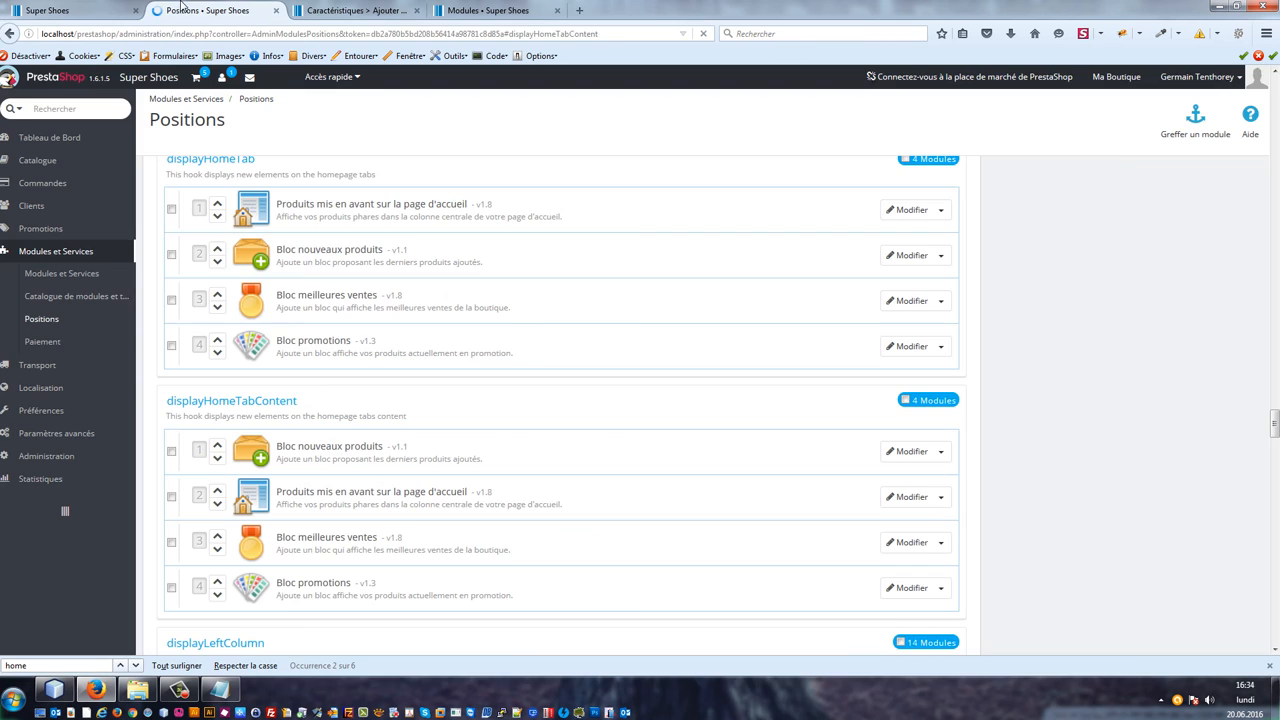
pyautogui.click(82, 7)
pyautogui.press('F5')
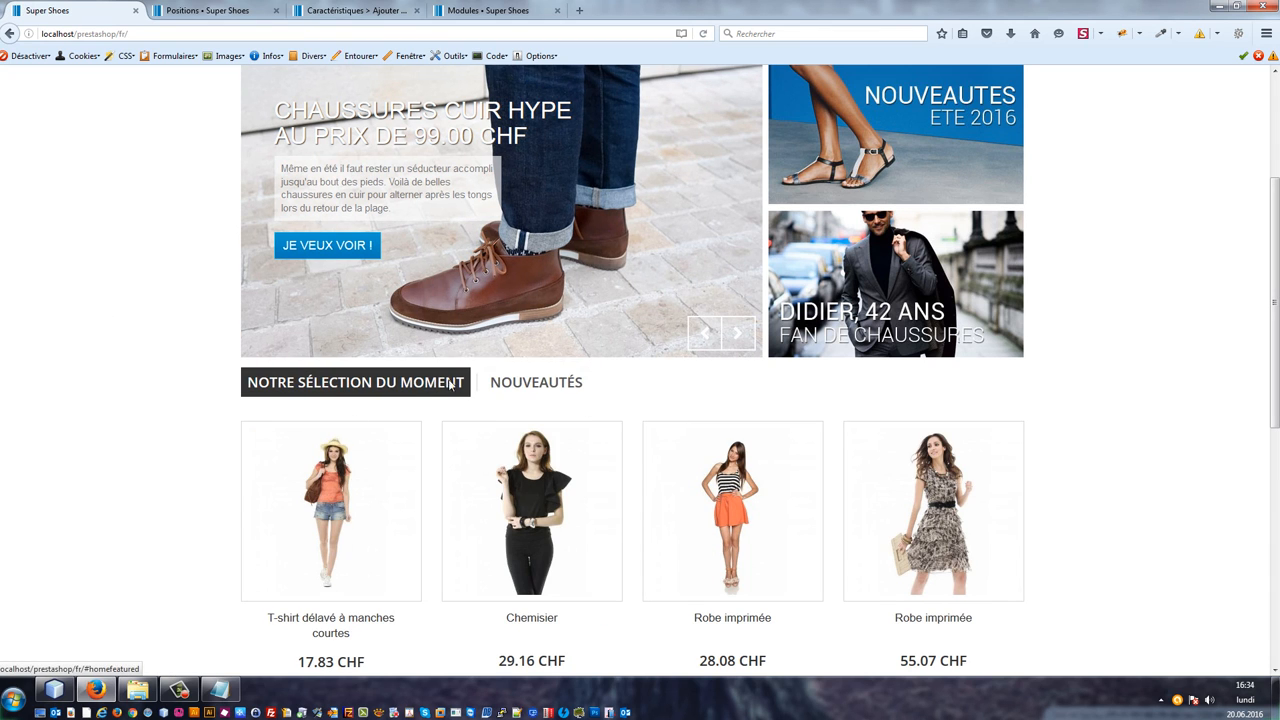
pyautogui.click(515, 385)
pyautogui.click(452, 391)
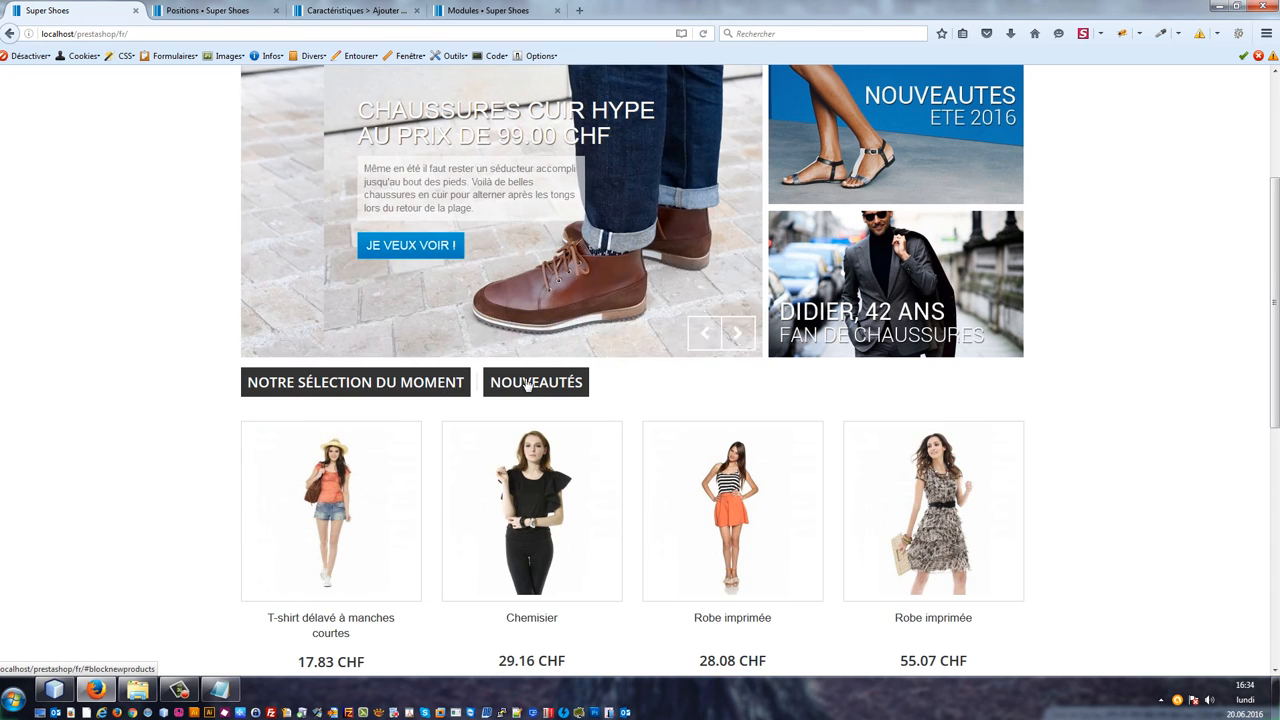
pyautogui.click(522, 384)
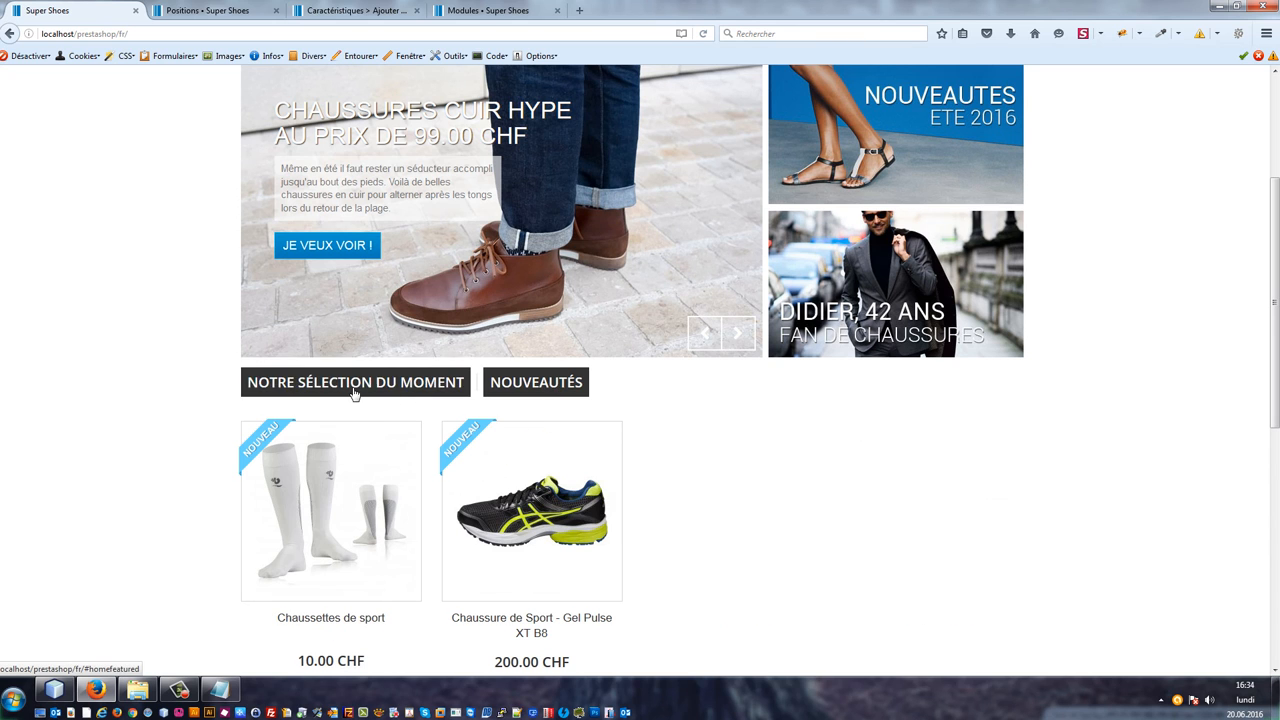
pyautogui.click(435, 388)
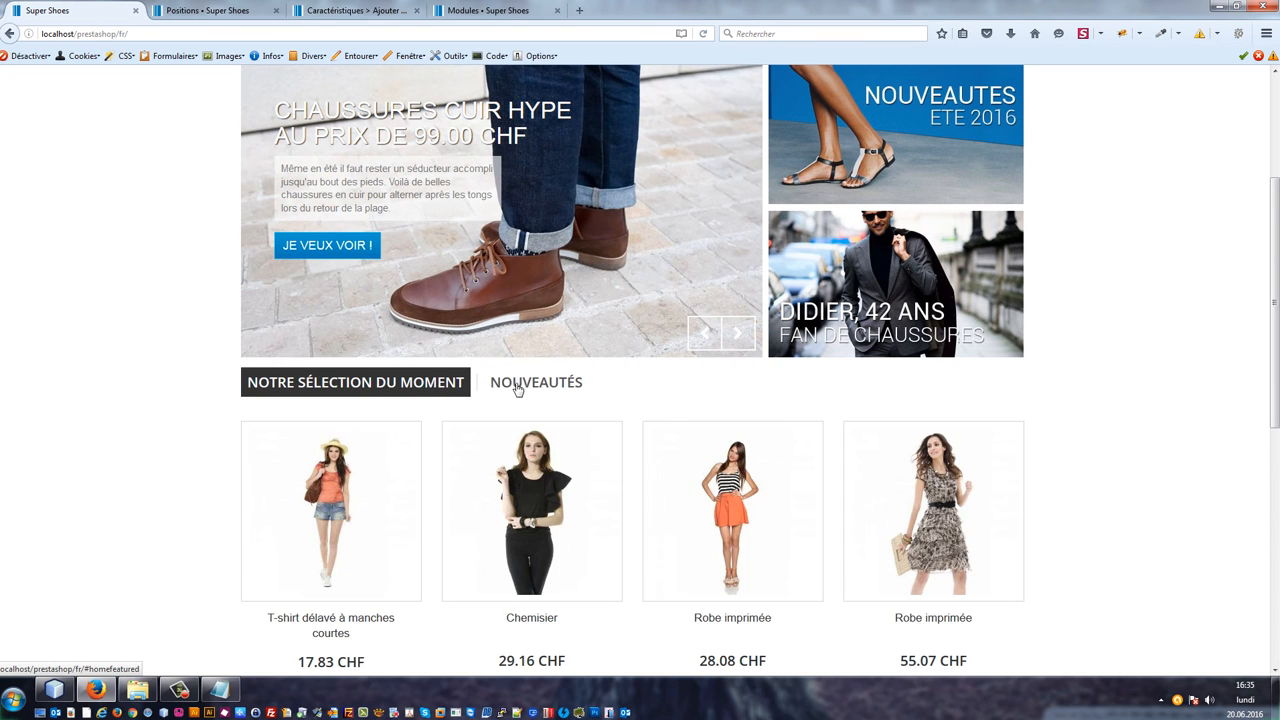
pyautogui.click(514, 388)
pyautogui.click(430, 383)
pyautogui.scroll(-3, 580, 390)
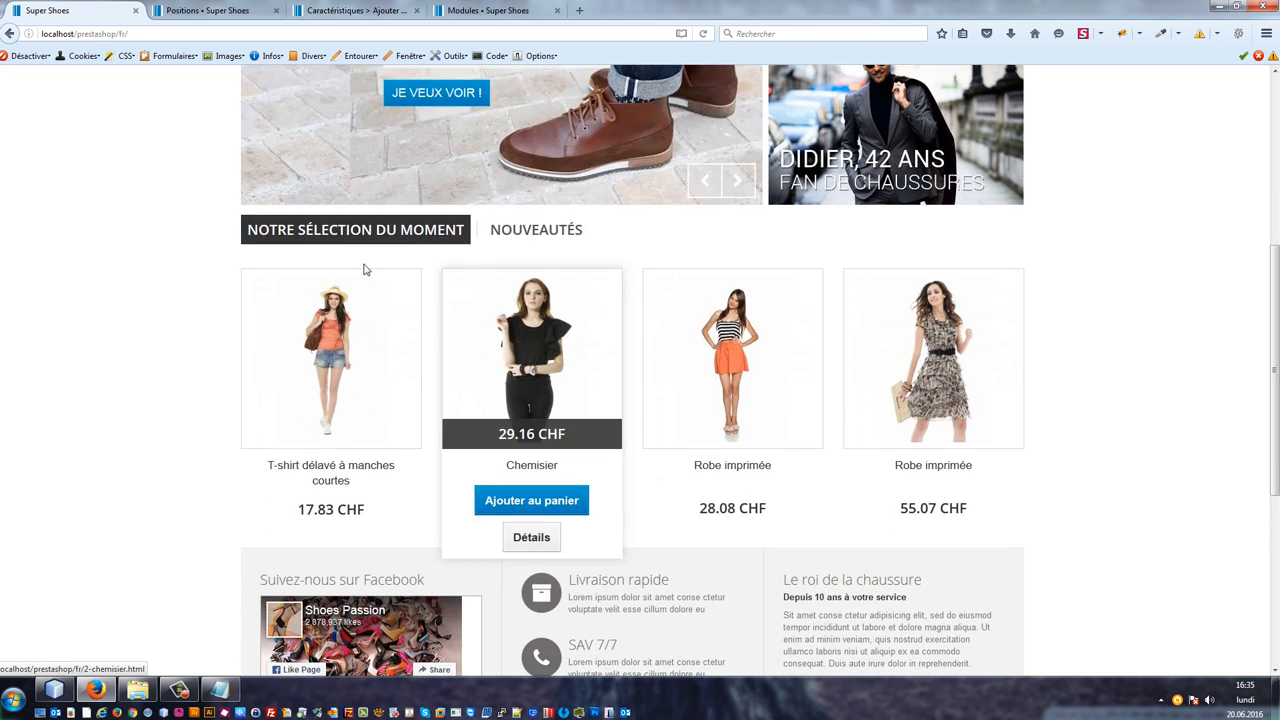
pyautogui.click(230, 8)
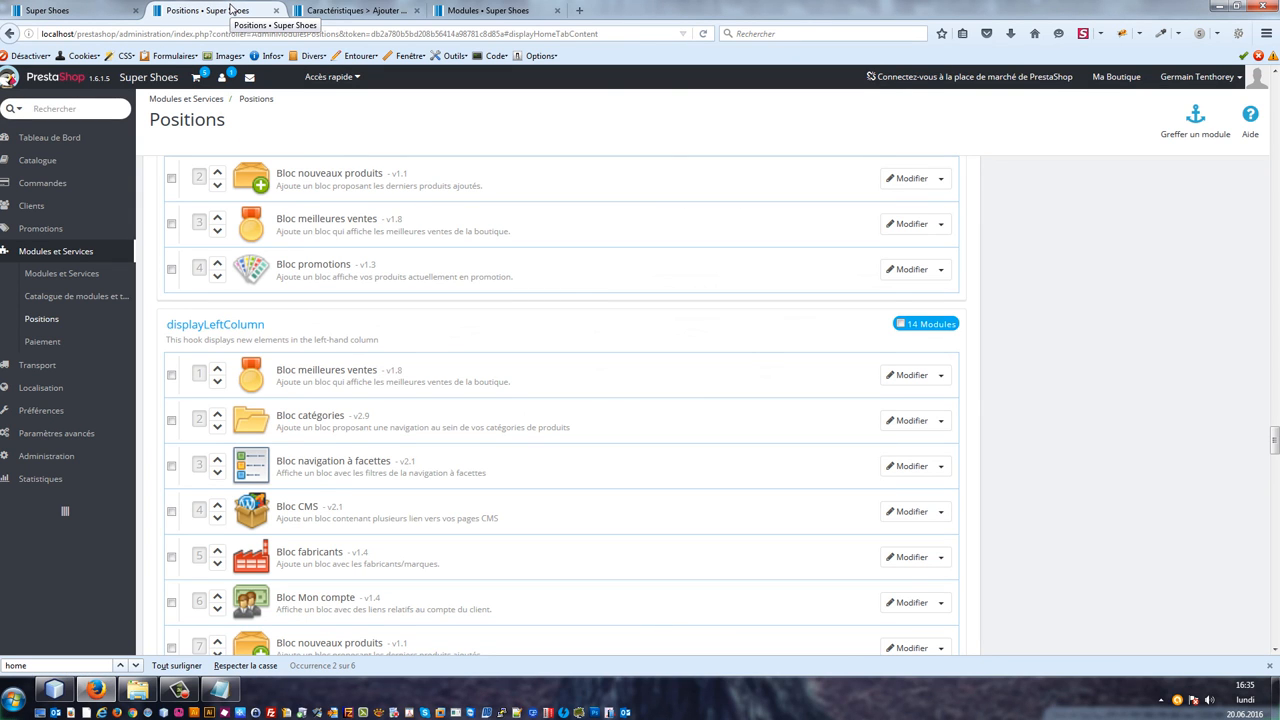
pyautogui.click(346, 9)
pyautogui.click(68, 8)
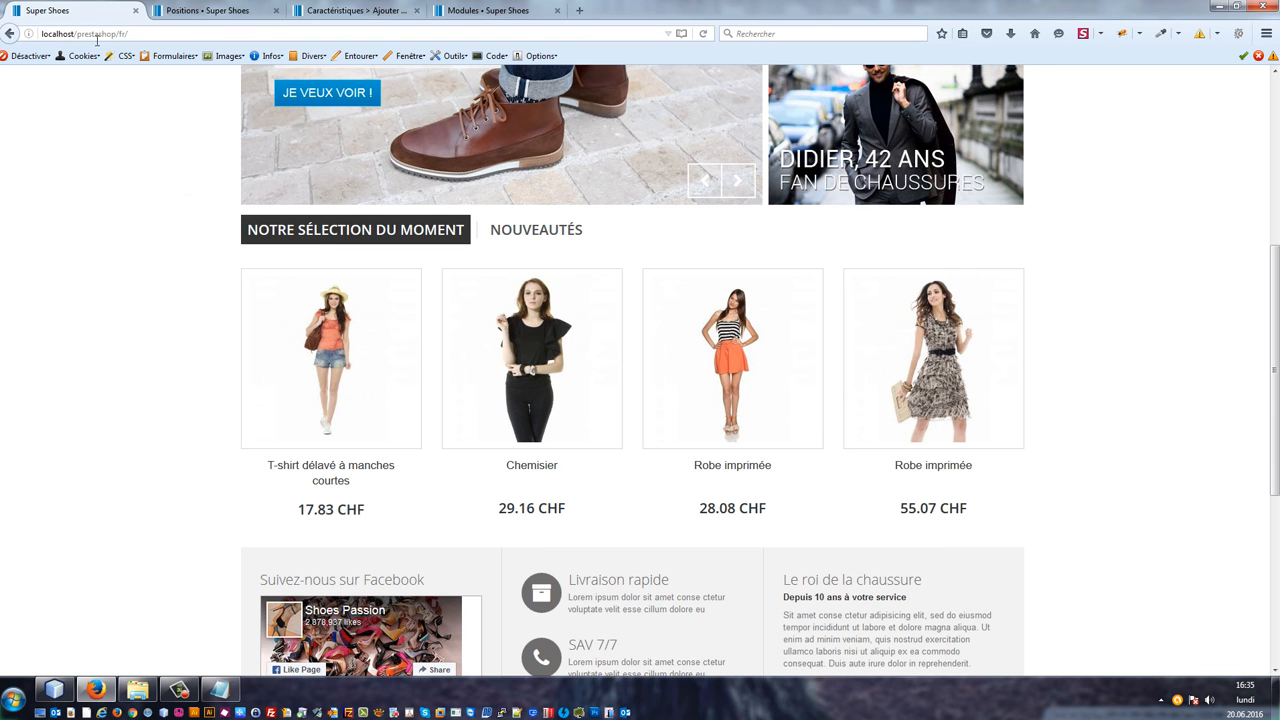
pyautogui.scroll(1, 211, 237)
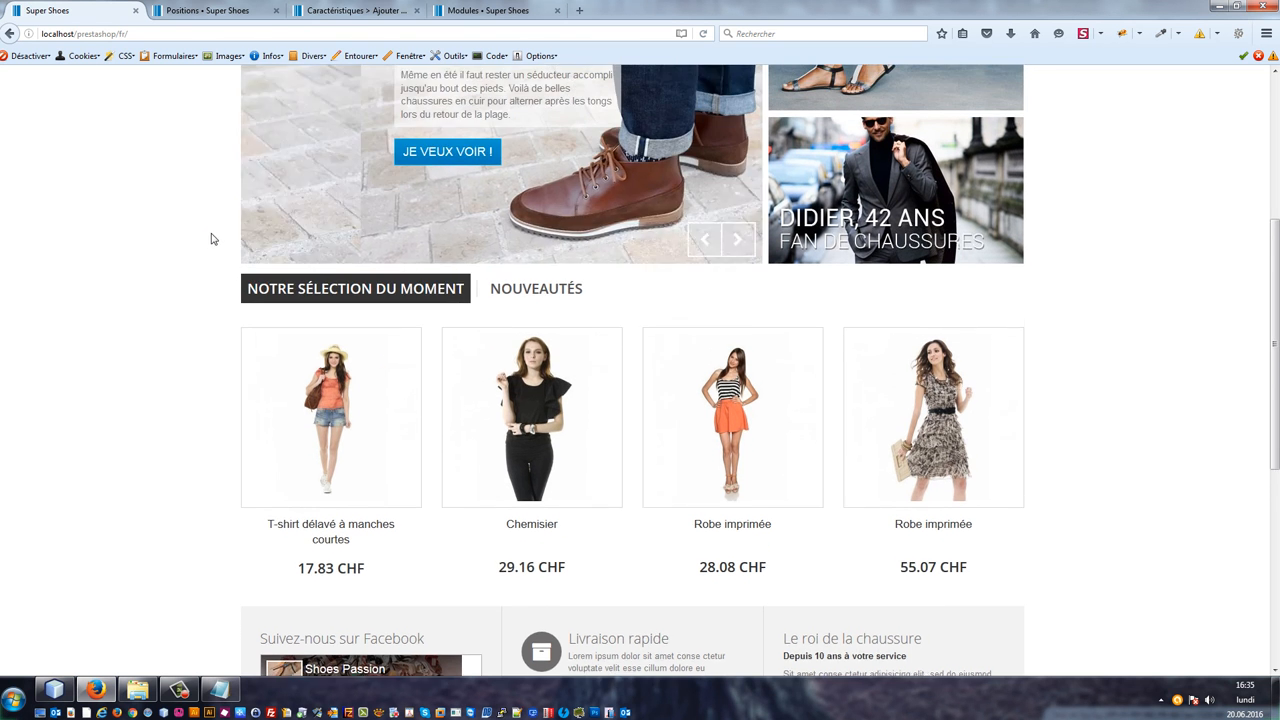
pyautogui.scroll(-4, 230, 246)
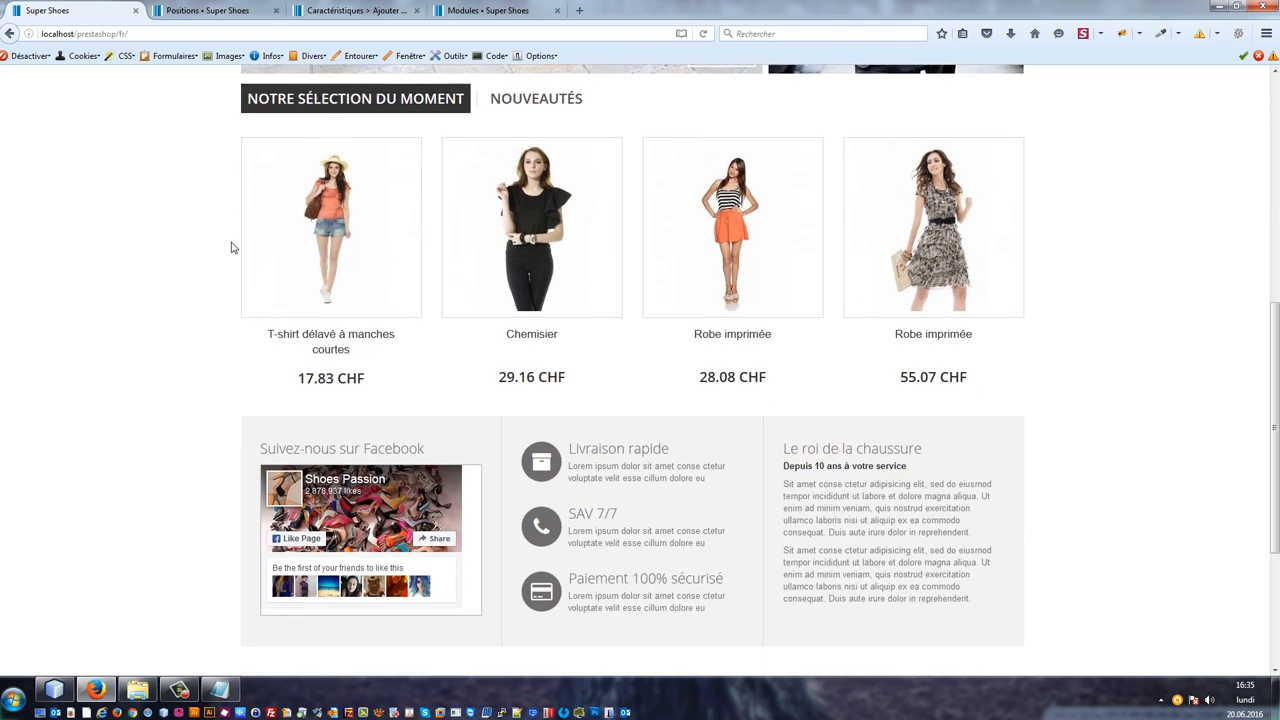
pyautogui.scroll(4, 230, 246)
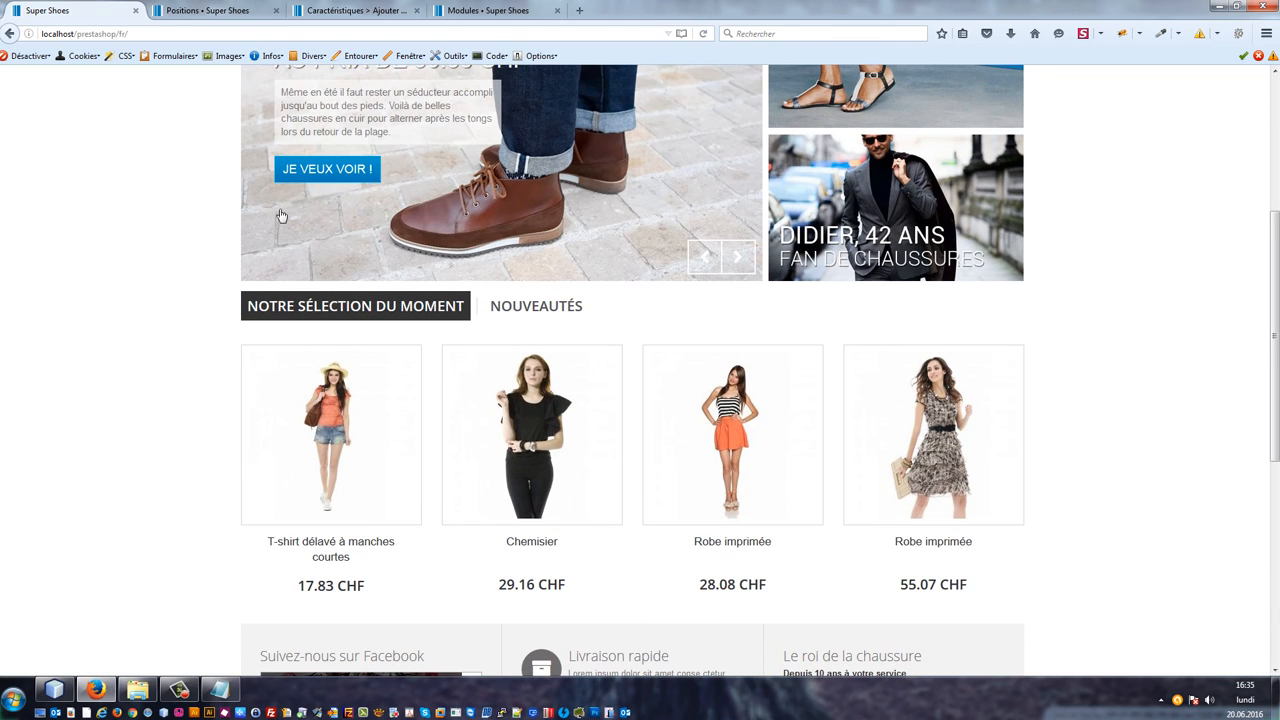
pyautogui.moveTo(374, 360)
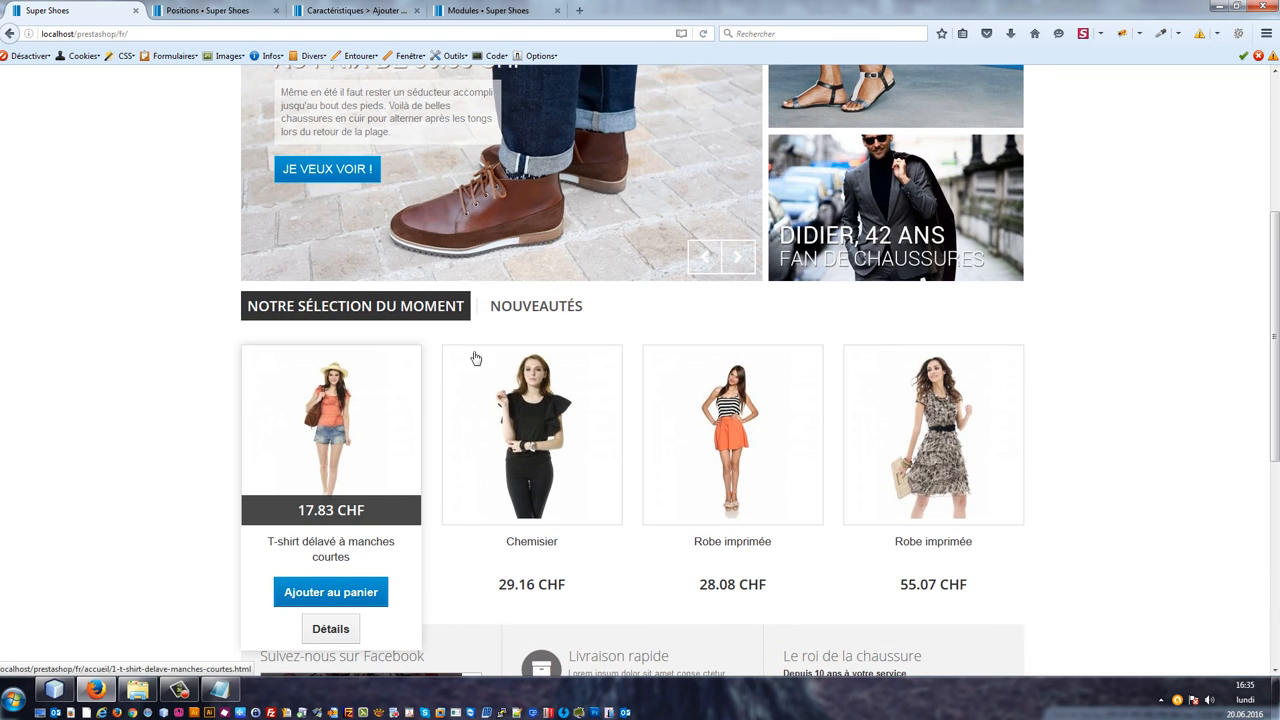
pyautogui.scroll(-3, 137, 168)
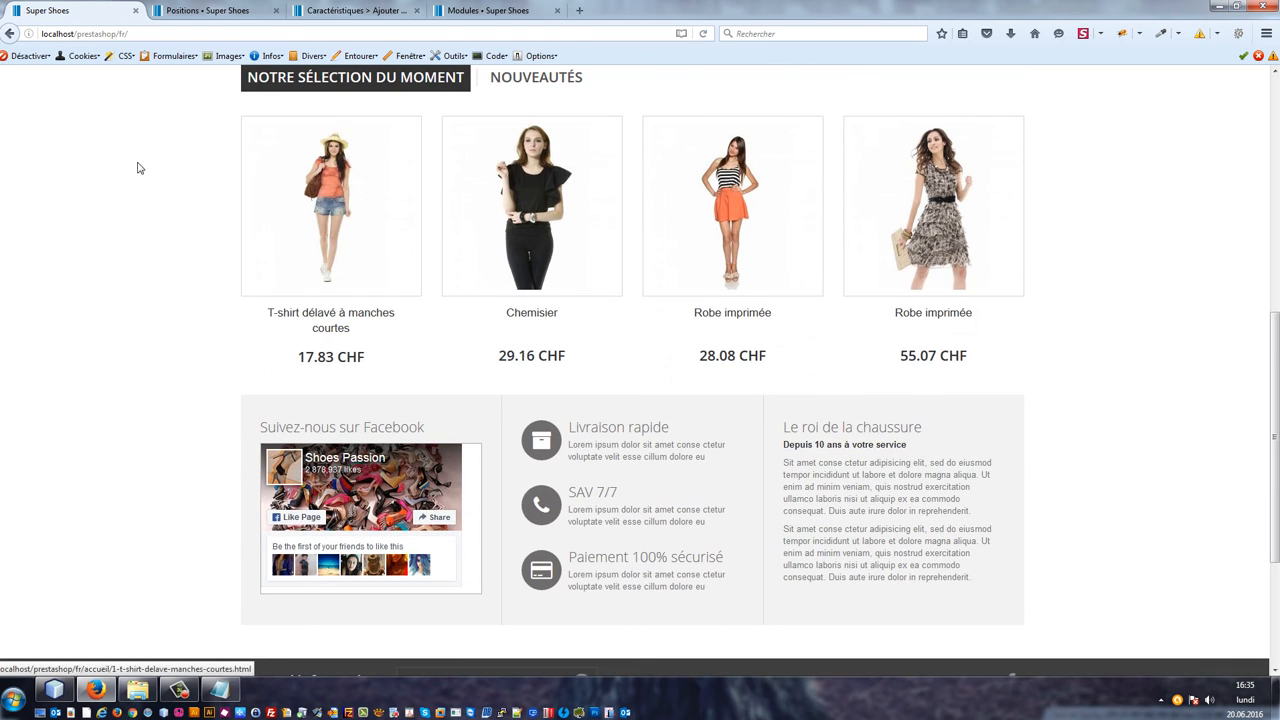
pyautogui.scroll(7, 258, 114)
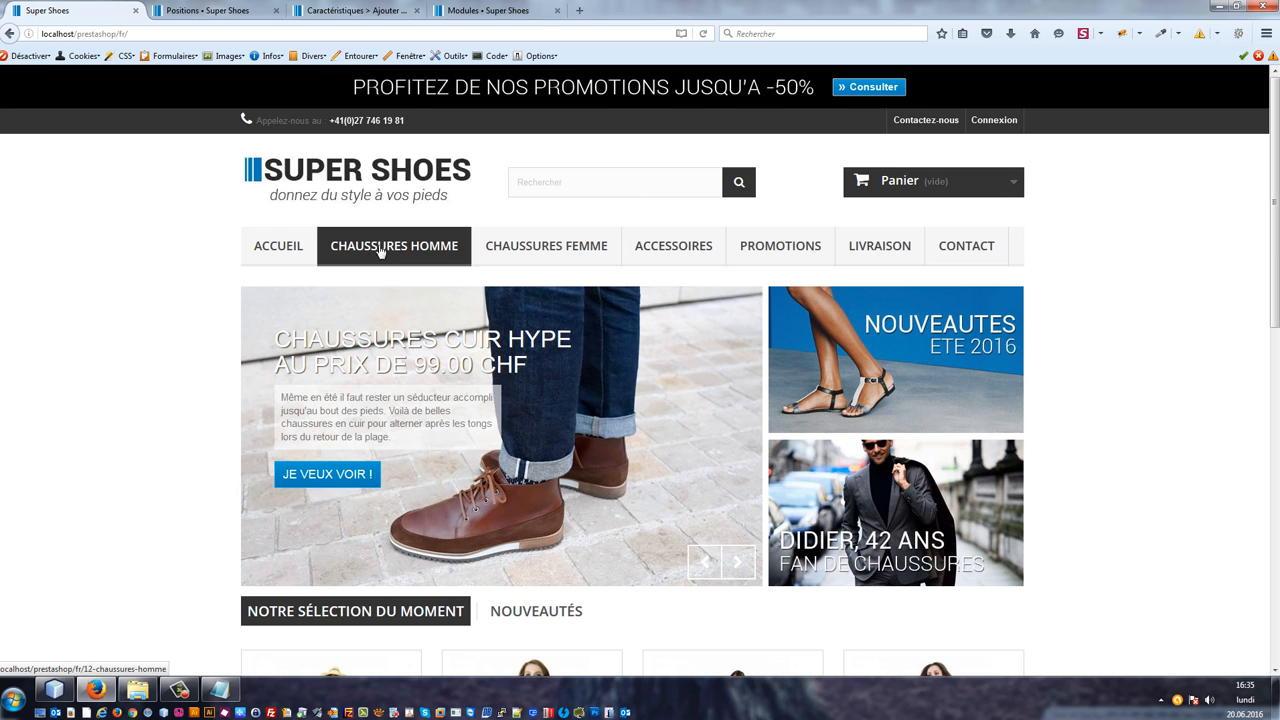
# Step: Open the Chaussure de Sport - Gel Pulse XT B8 product through the Chaussures de sport category and review its page sections
pyautogui.moveTo(379, 252)
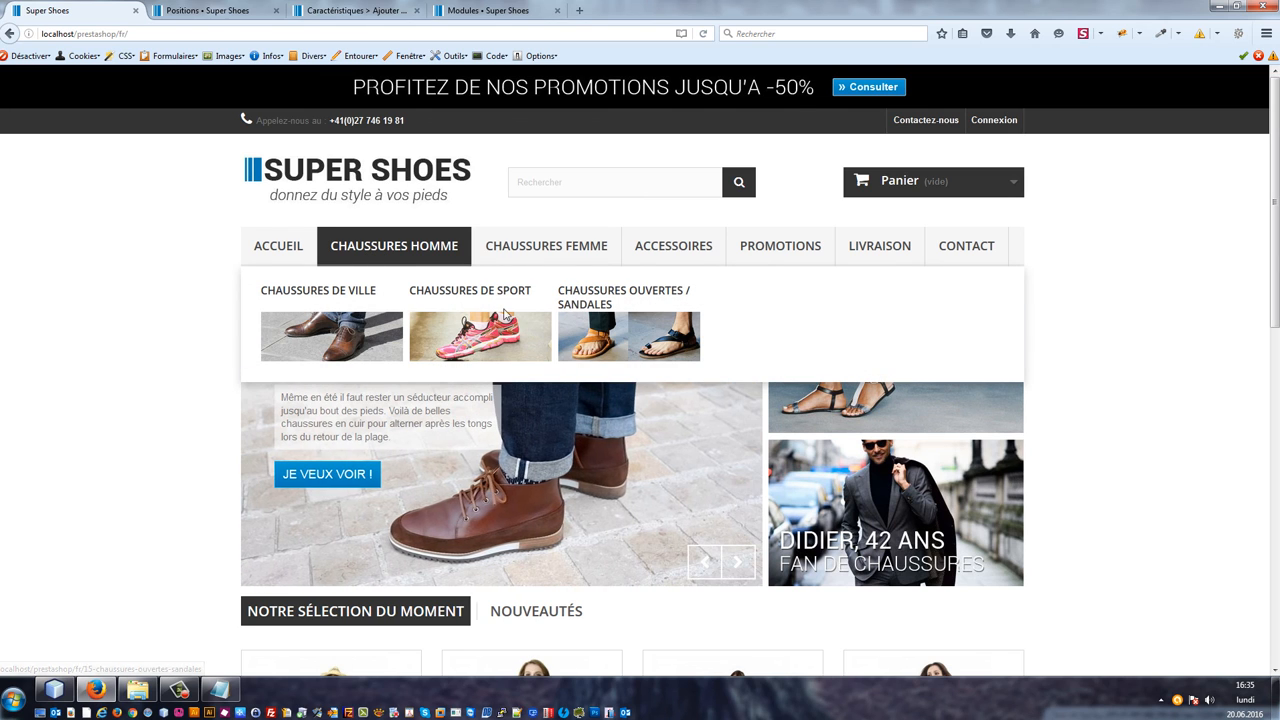
pyautogui.click(500, 297)
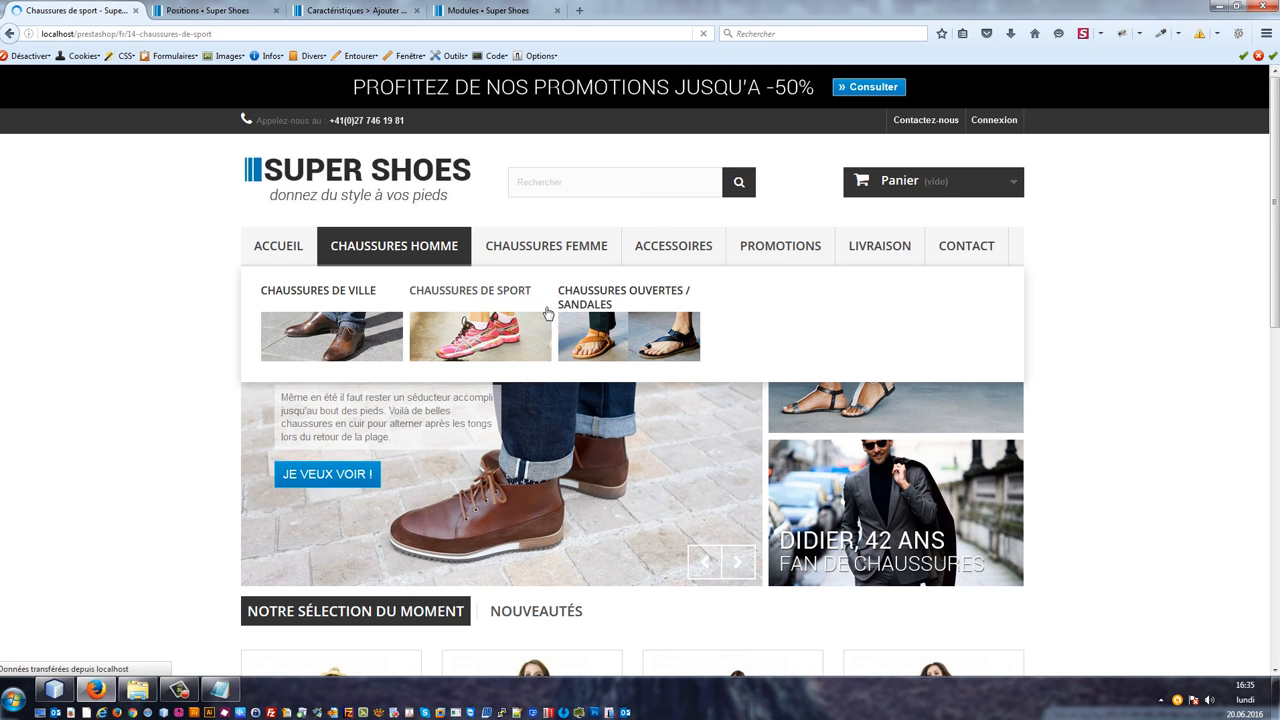
pyautogui.scroll(-2, 652, 440)
pyautogui.scroll(-1, 657, 443)
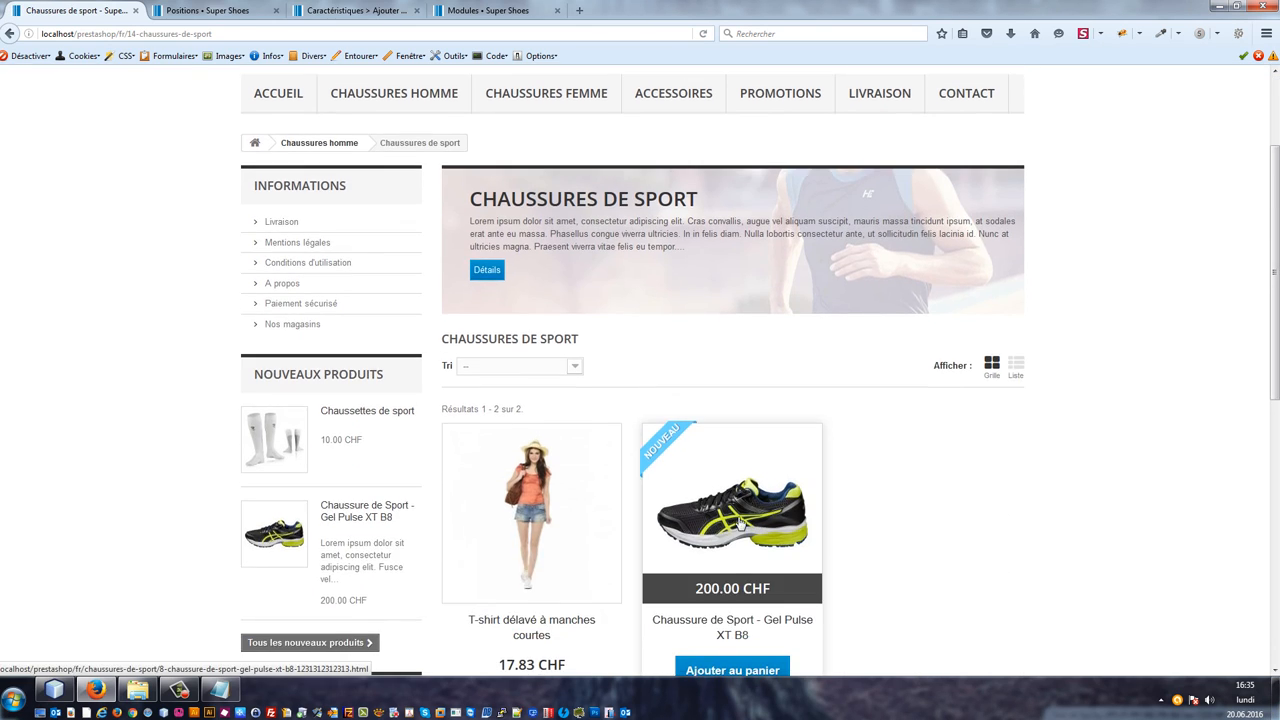
pyautogui.scroll(-3, 729, 564)
pyautogui.click(733, 563)
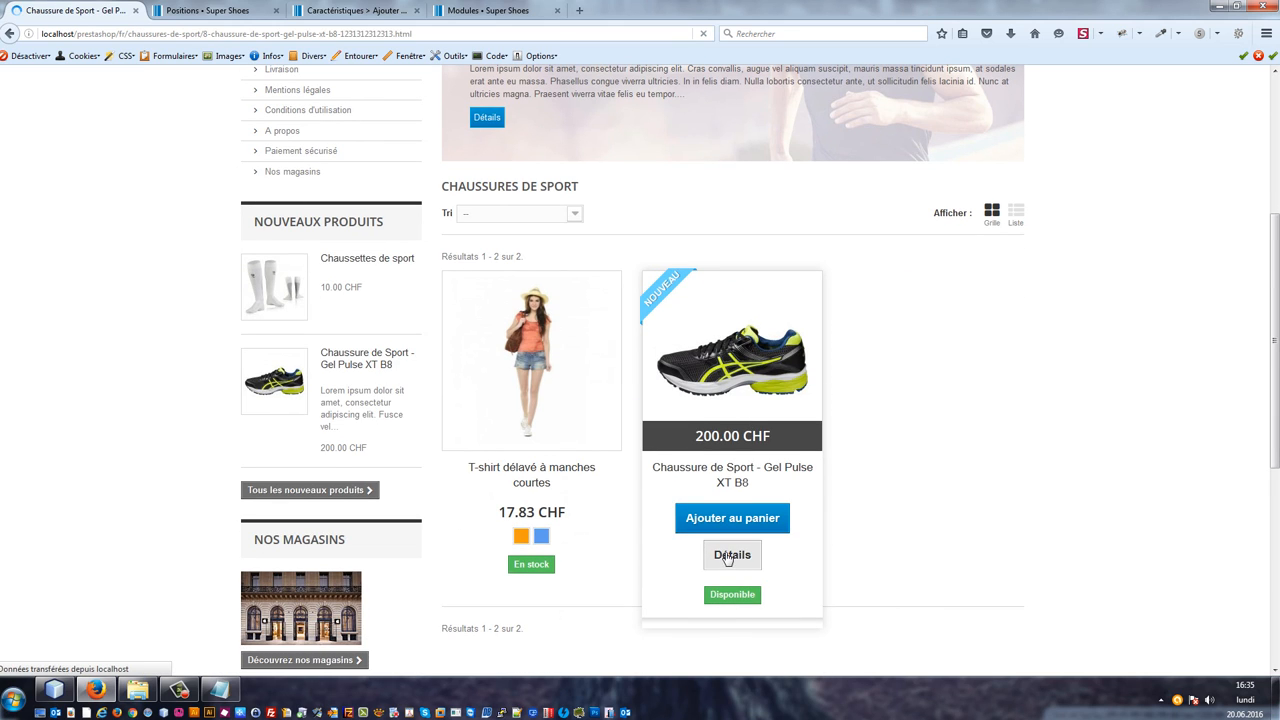
pyautogui.scroll(-5, 726, 540)
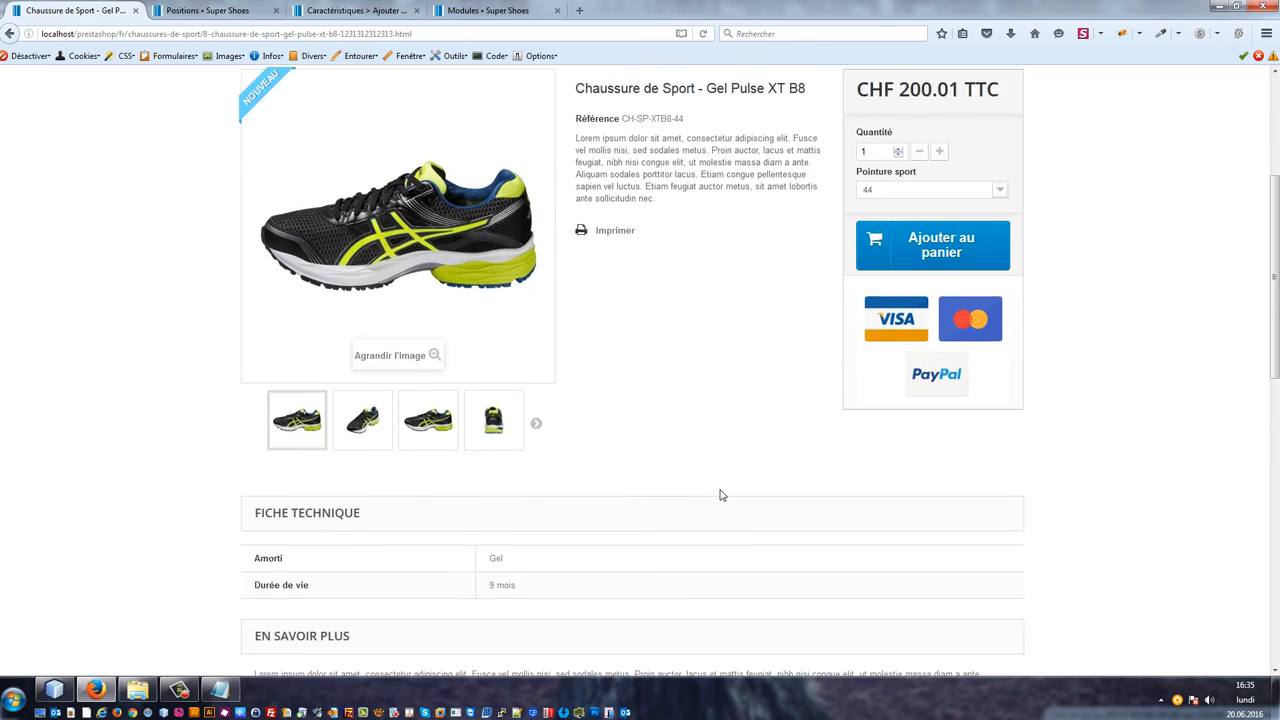
pyautogui.scroll(-3, 720, 494)
pyautogui.scroll(4, 717, 477)
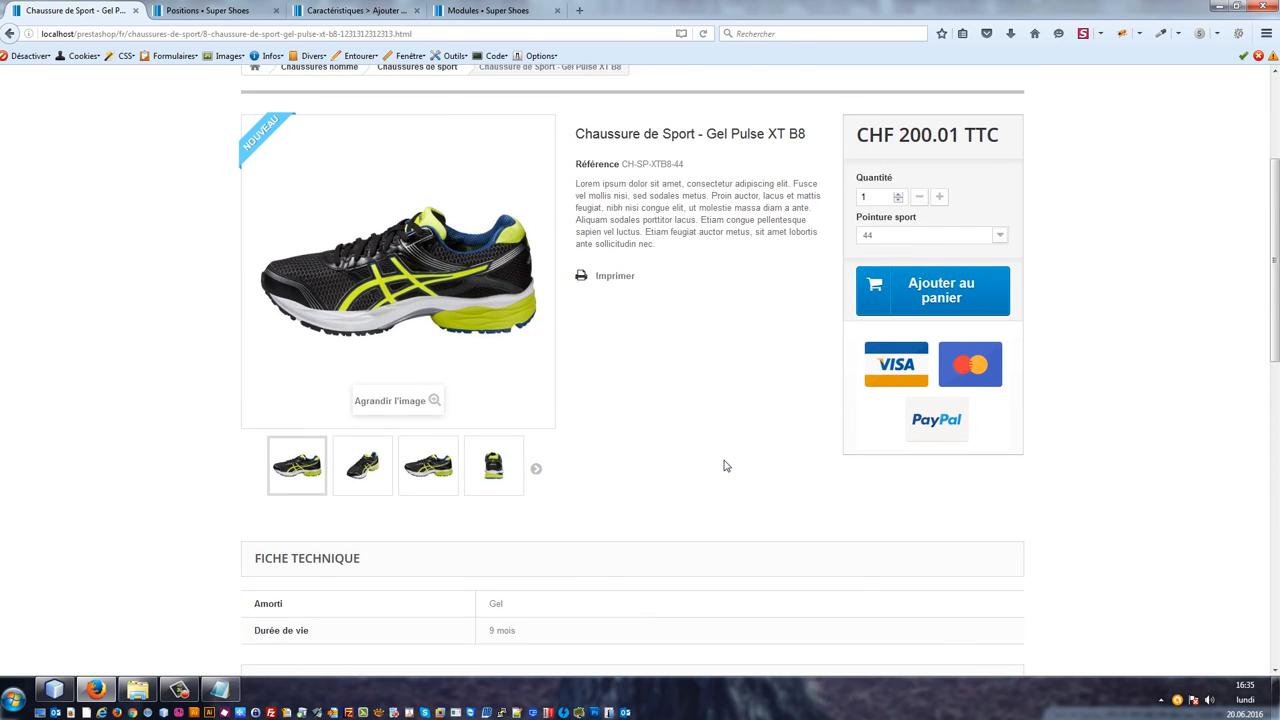
pyautogui.scroll(-7, 726, 466)
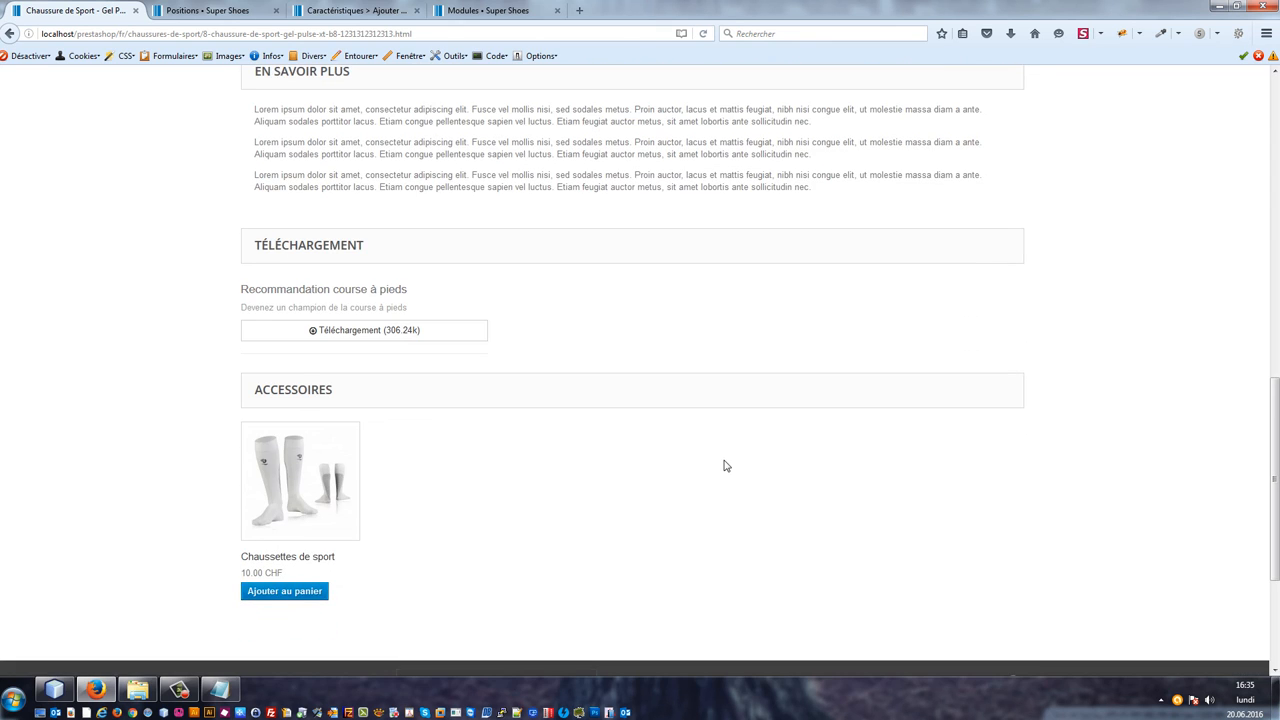